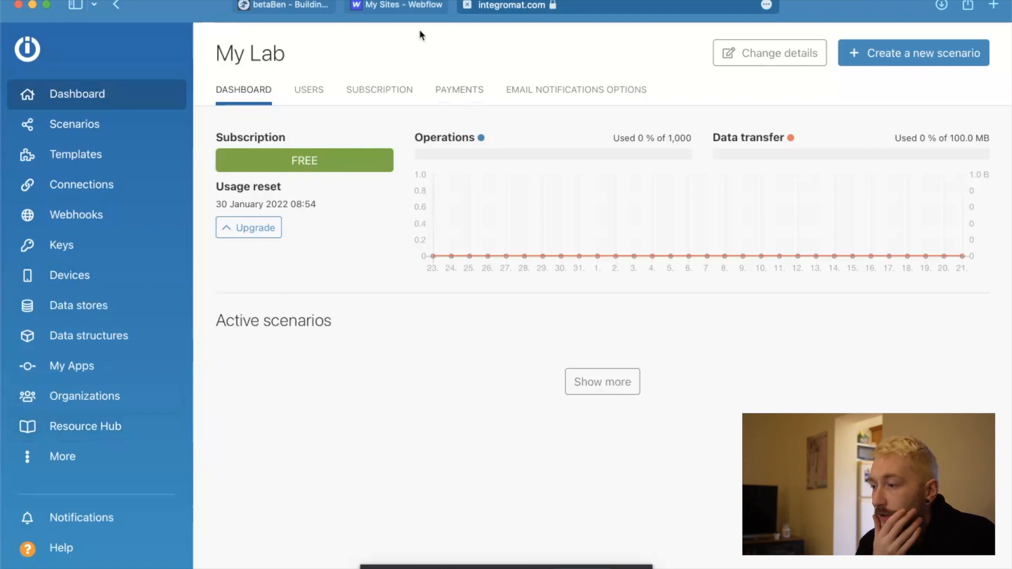
Switch to the betaBen website and toggle its home page to dark mode and back to light.
left_click(408, 6)
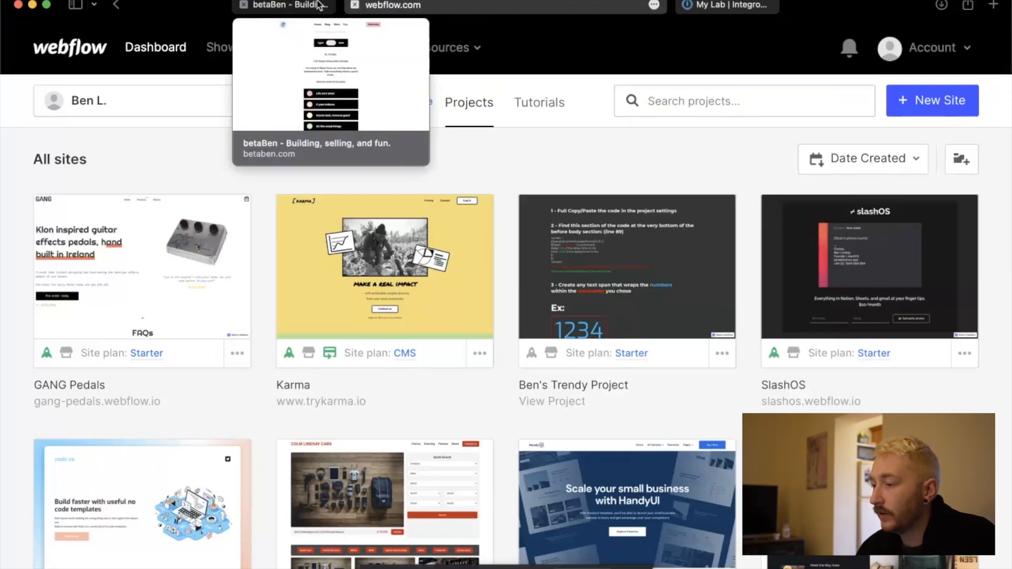
left_click(295, 7)
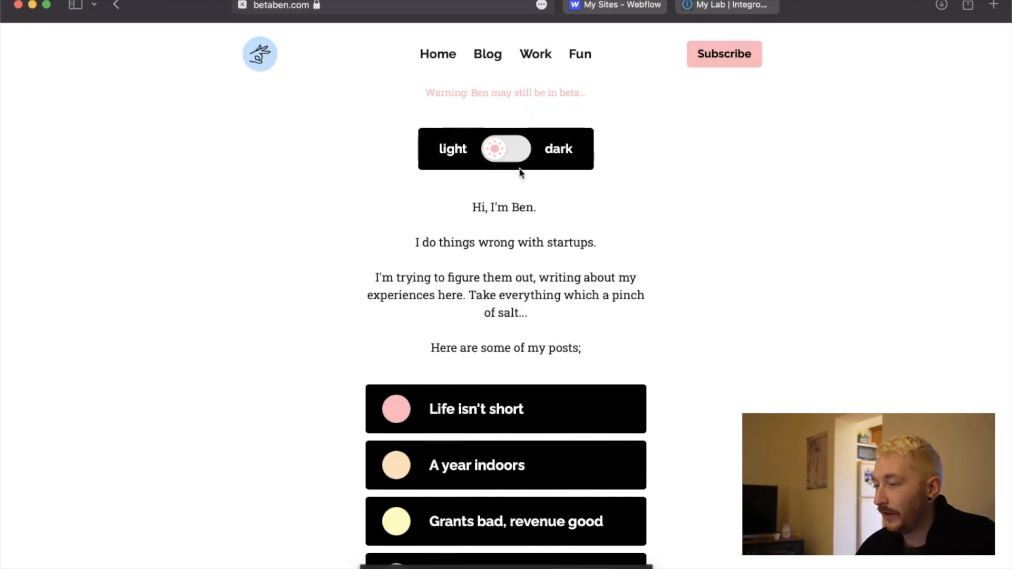
left_click(503, 154)
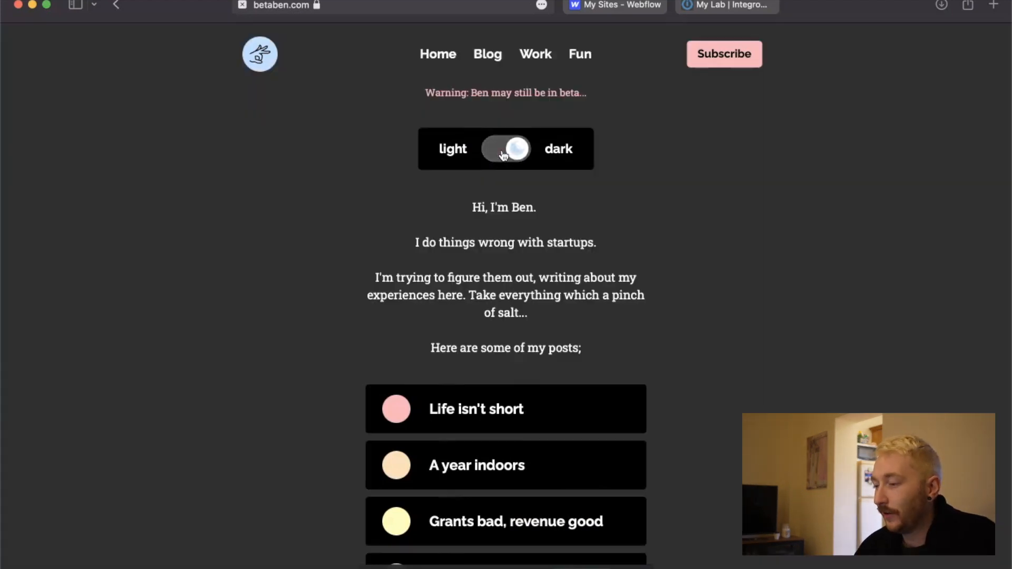
left_click(504, 154)
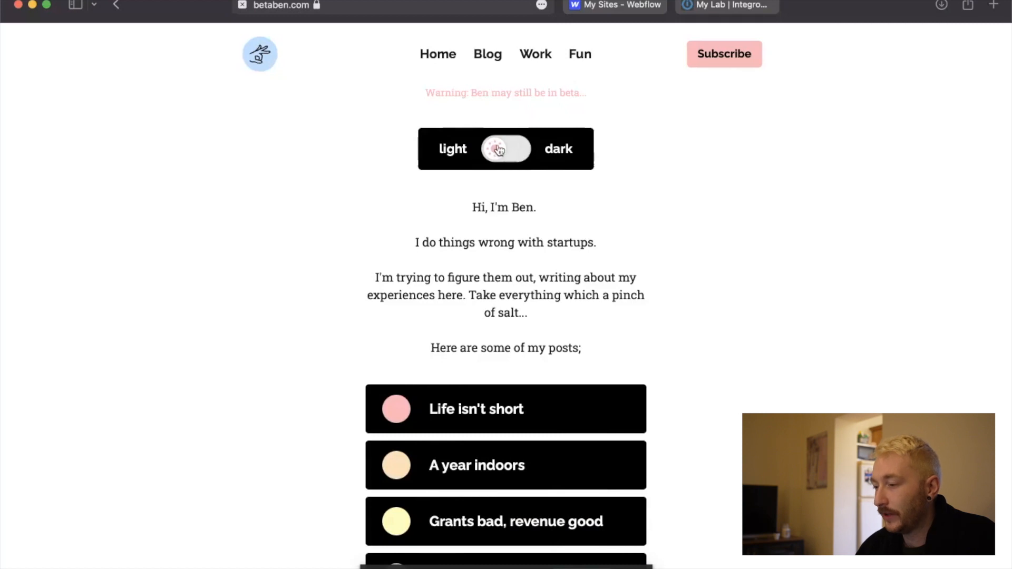
Open the "Life isn't short" post and examine its title, byline and body text.
left_click(467, 409)
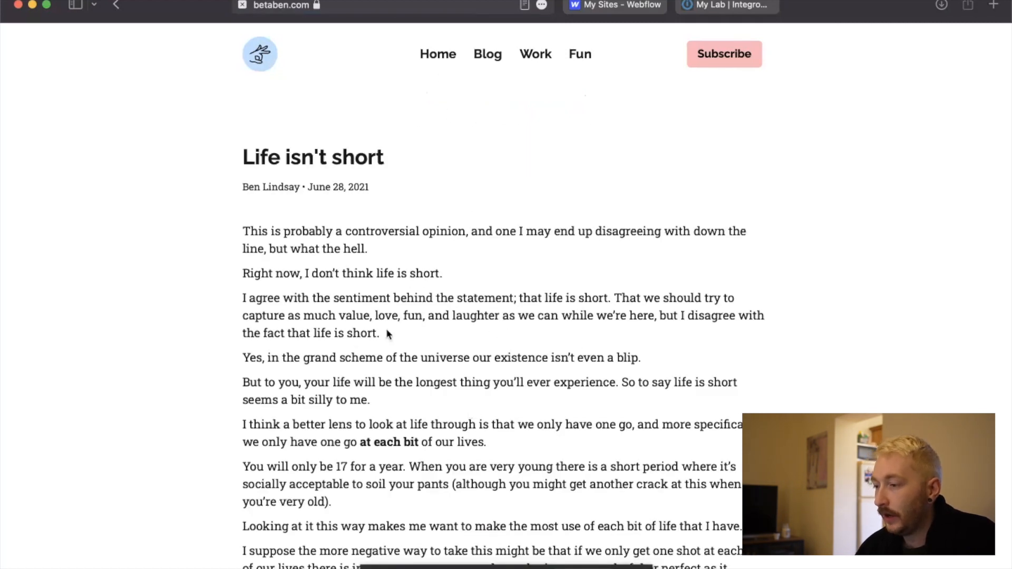
scroll(619, 290, "down", 10)
scroll(618, 290, "down", 8)
scroll(618, 293, "up", 9)
scroll(618, 290, "up", 10)
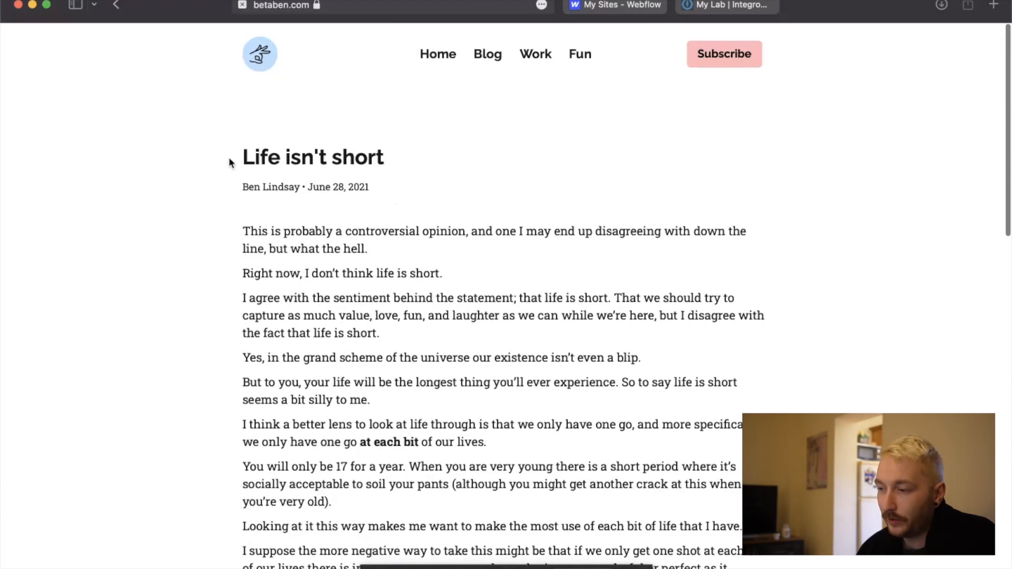
left_click_drag(243, 232, 426, 426)
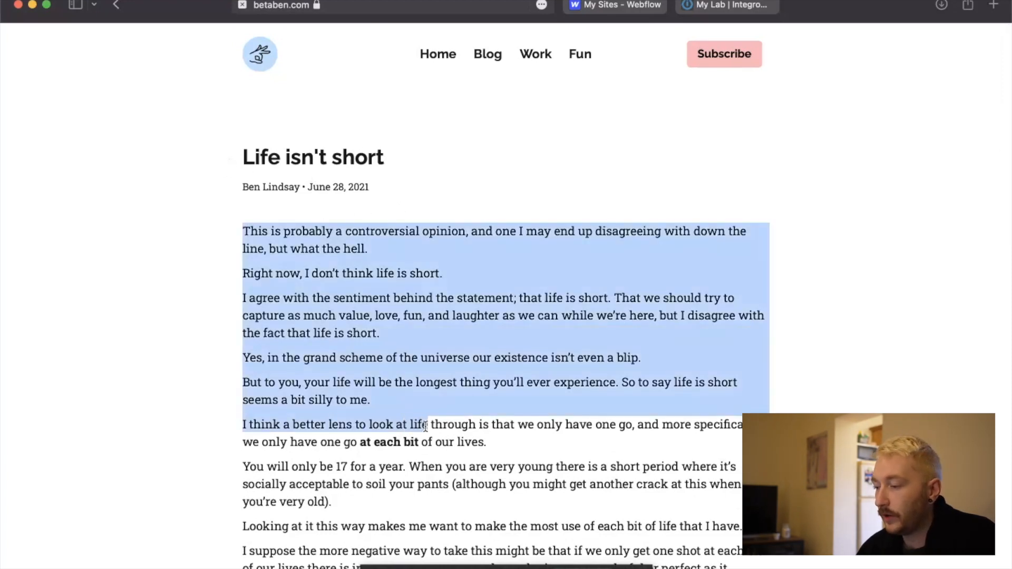
left_click(516, 490)
Examine the end of the post, including the related-post recommendation, sharing links and subscribe form.
scroll(517, 491, "down", 10)
scroll(516, 488, "down", 6)
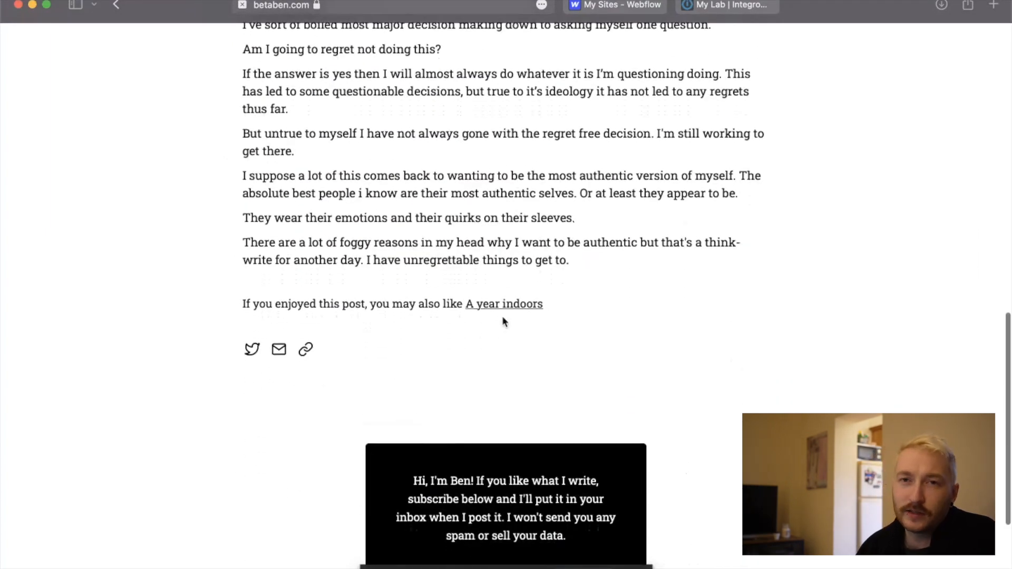
left_click_drag(587, 310, 229, 303)
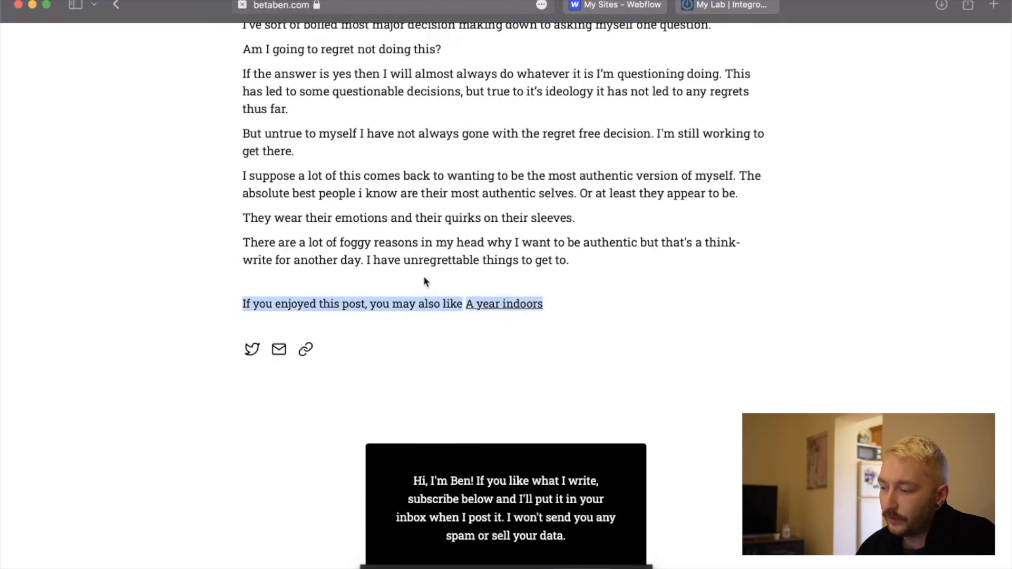
left_click(472, 267)
scroll(473, 272, "down", 4)
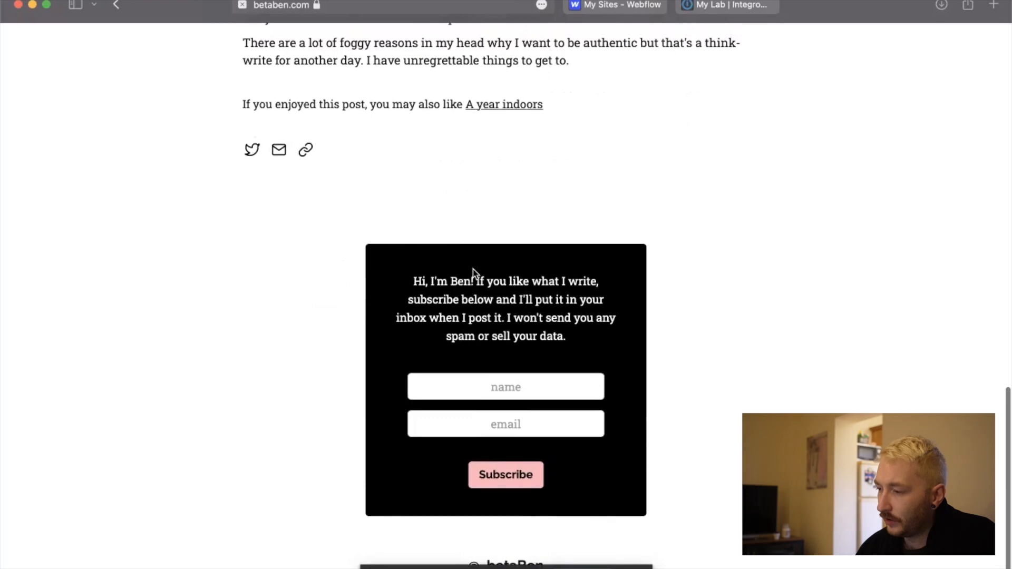
scroll(470, 233, "up", 1)
scroll(477, 234, "down", 1)
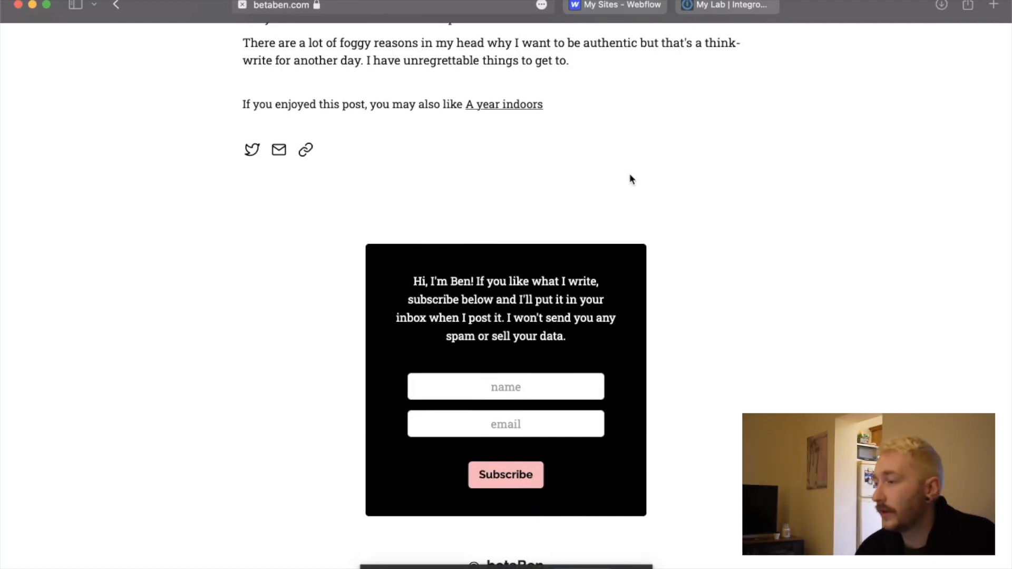
scroll(631, 179, "up", 10)
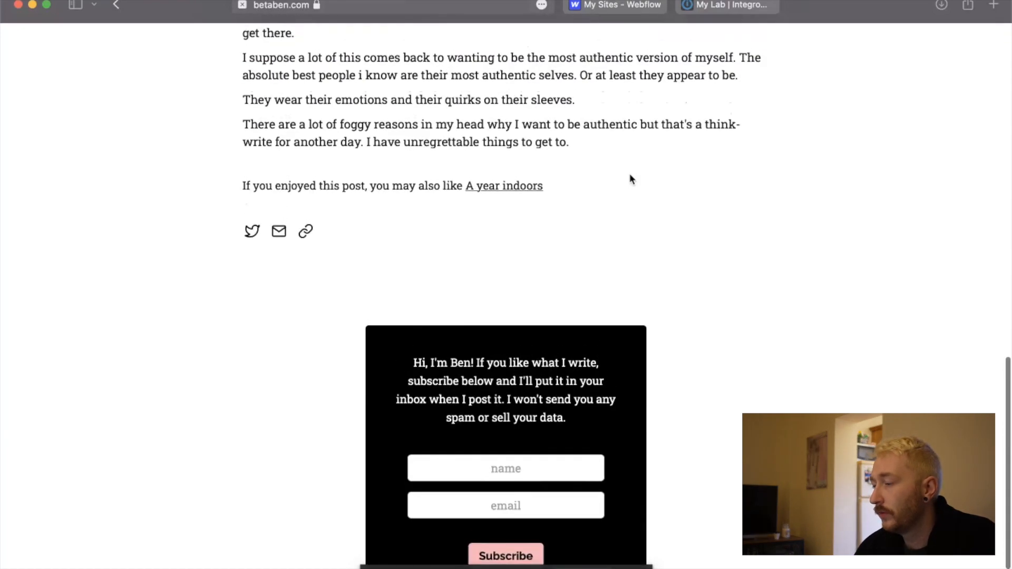
scroll(631, 179, "up", 12)
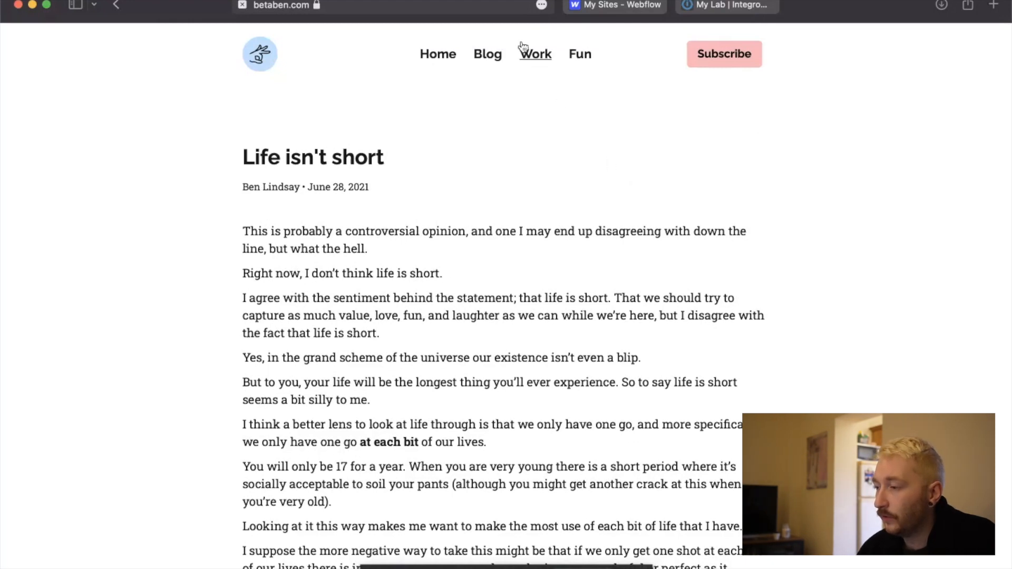
Switch to Webflow and open the betaBen project in the Designer.
left_click(609, 6)
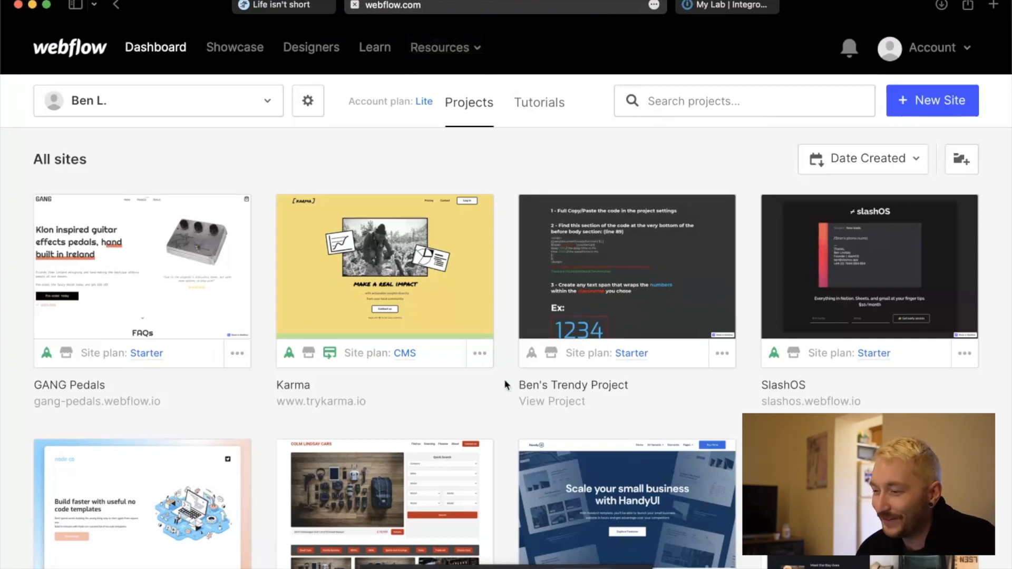
scroll(522, 416, "down", 5)
scroll(522, 423, "down", 2)
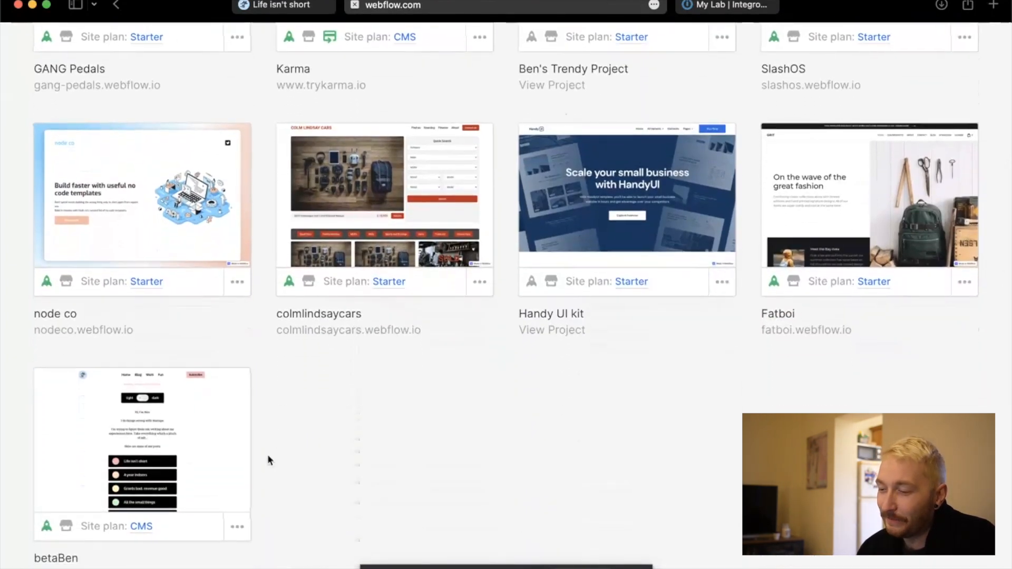
mouse_move(138, 466)
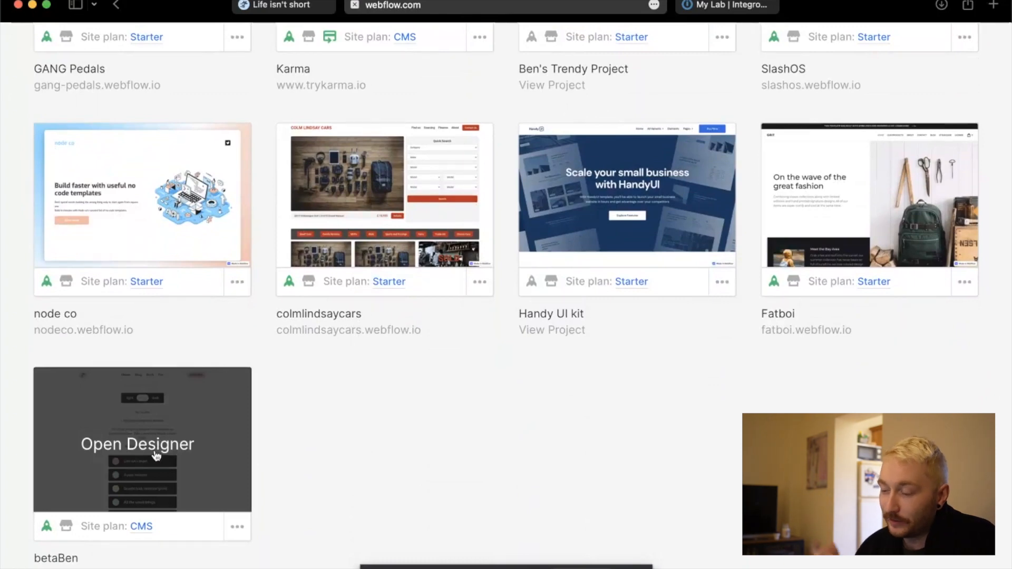
left_click(157, 456)
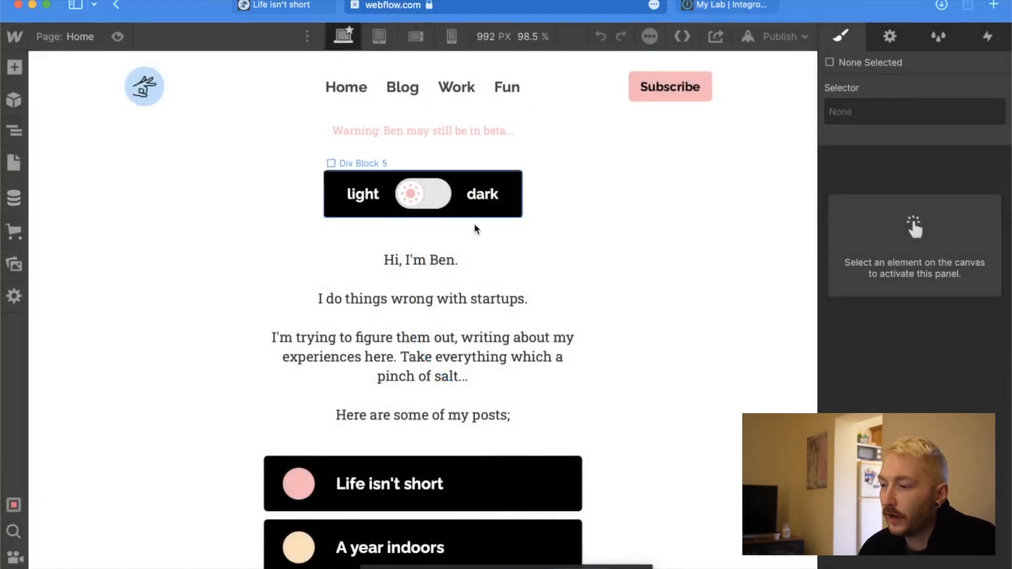
Open the Blog-posts CMS collection's settings and review its fields in the editor preview.
left_click(16, 203)
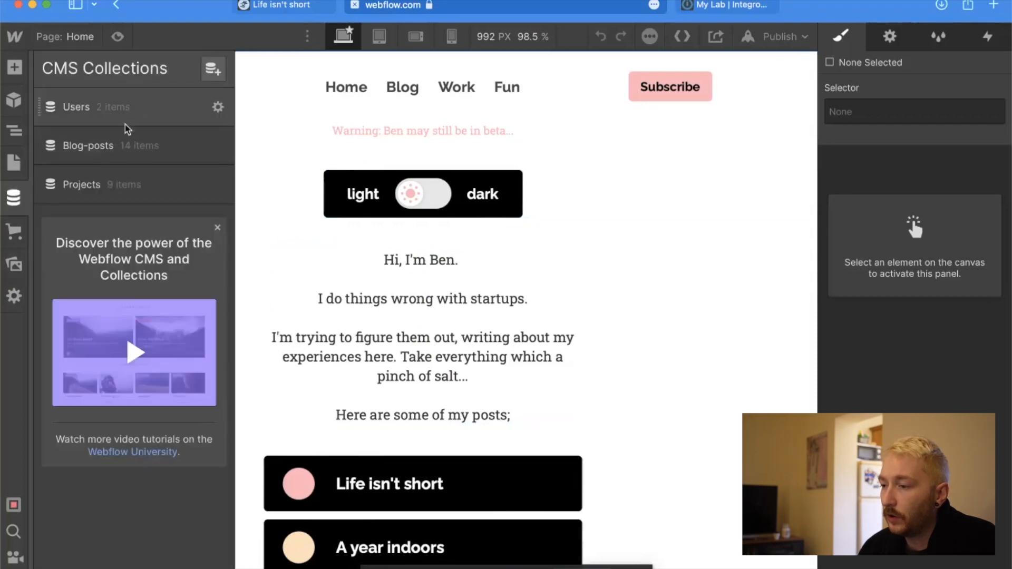
left_click(124, 144)
mouse_move(204, 151)
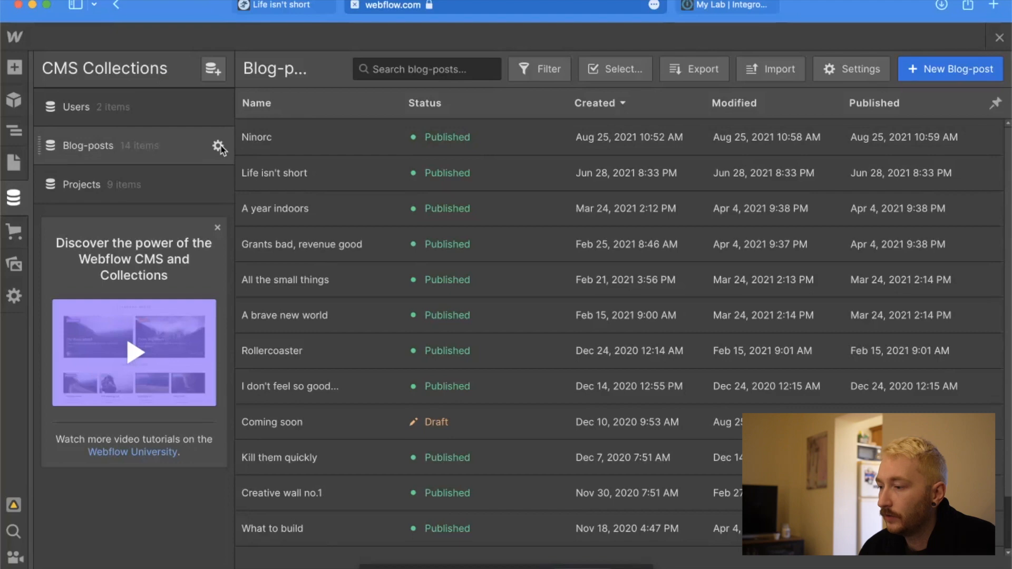
left_click(218, 146)
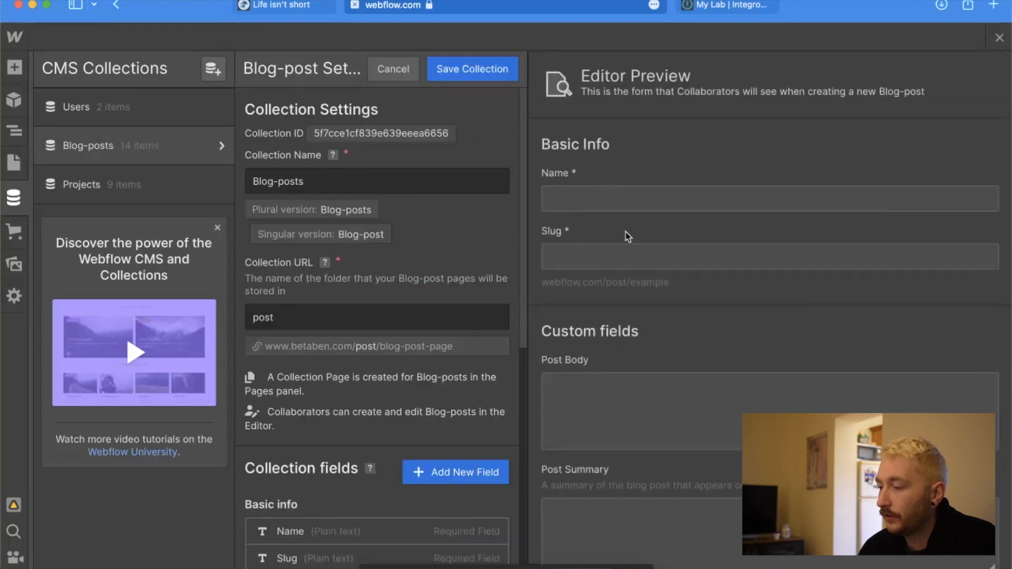
scroll(628, 237, "down", 10)
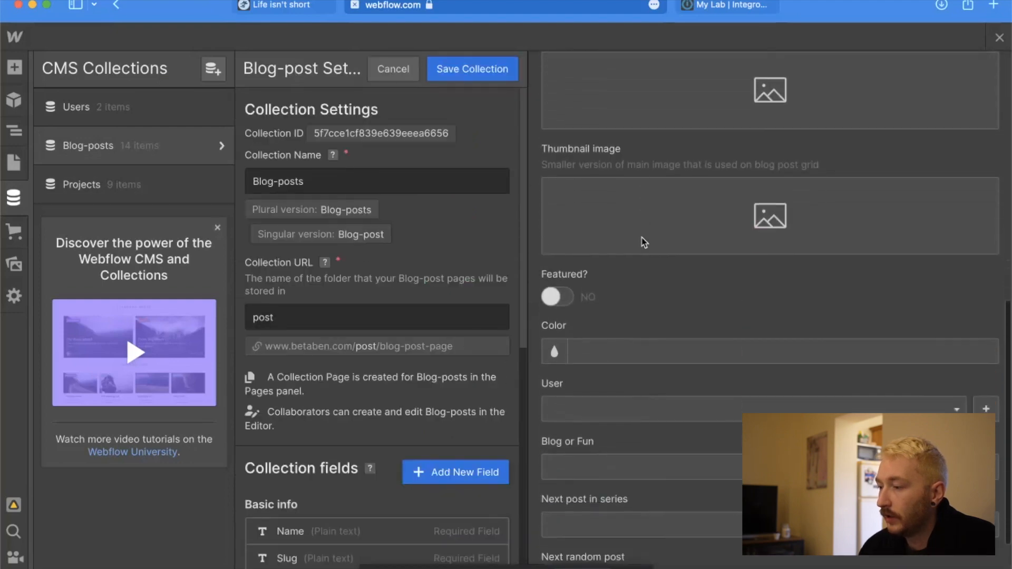
scroll(644, 243, "down", 3)
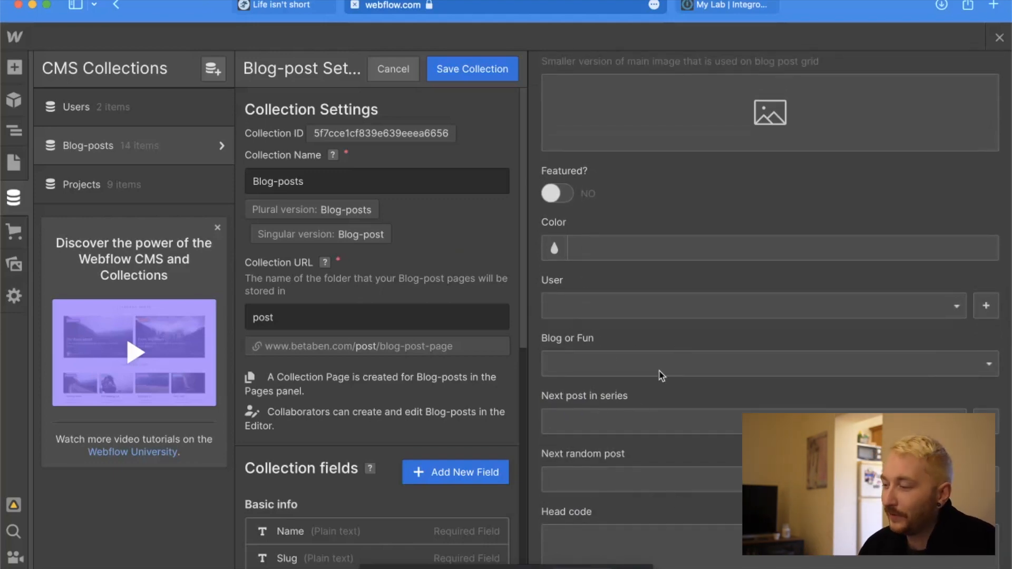
scroll(661, 375, "up", 10)
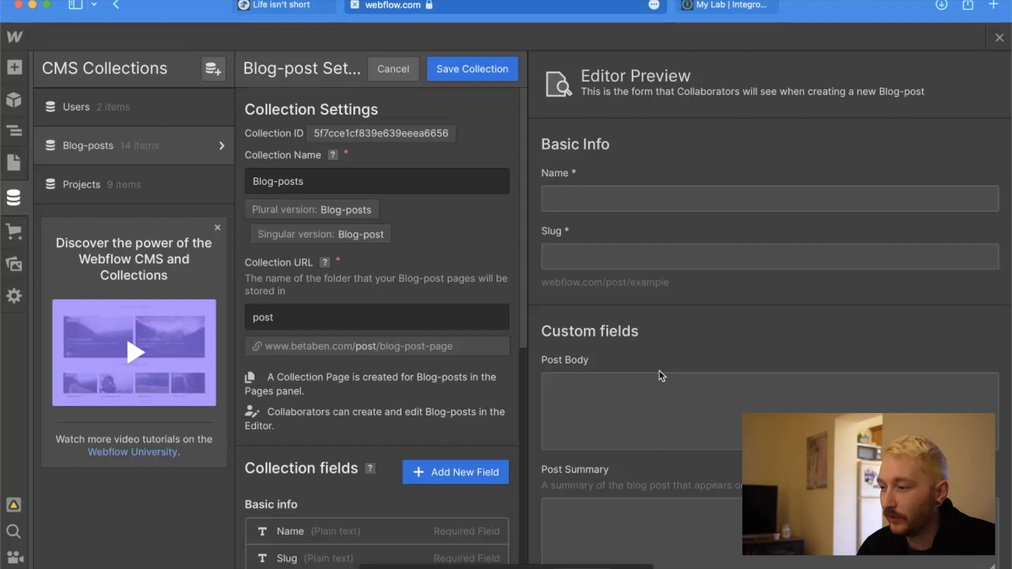
left_click(217, 227)
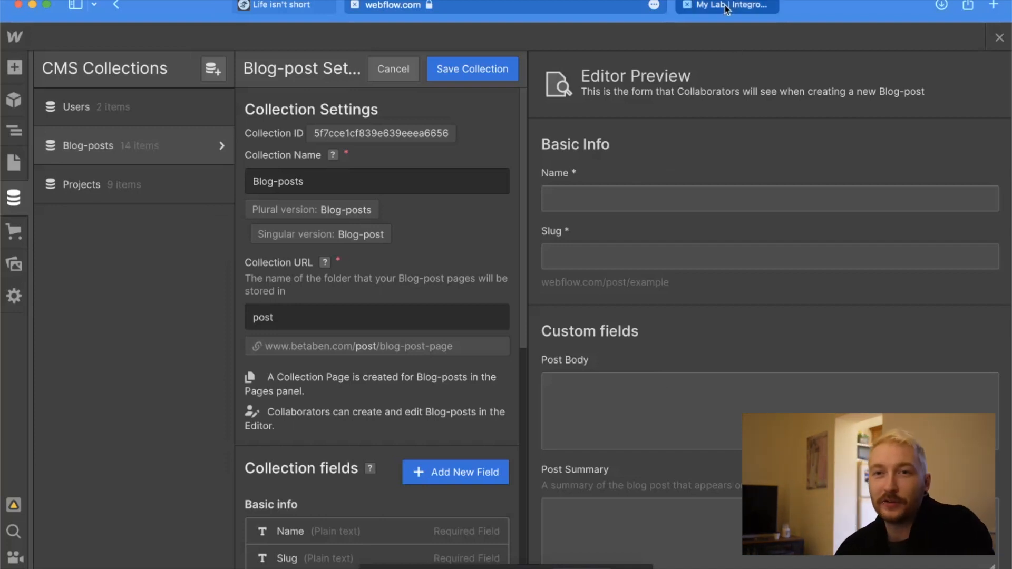
Switch to Integromat and open the Integration Notion scenario for editing.
mouse_move(727, 8)
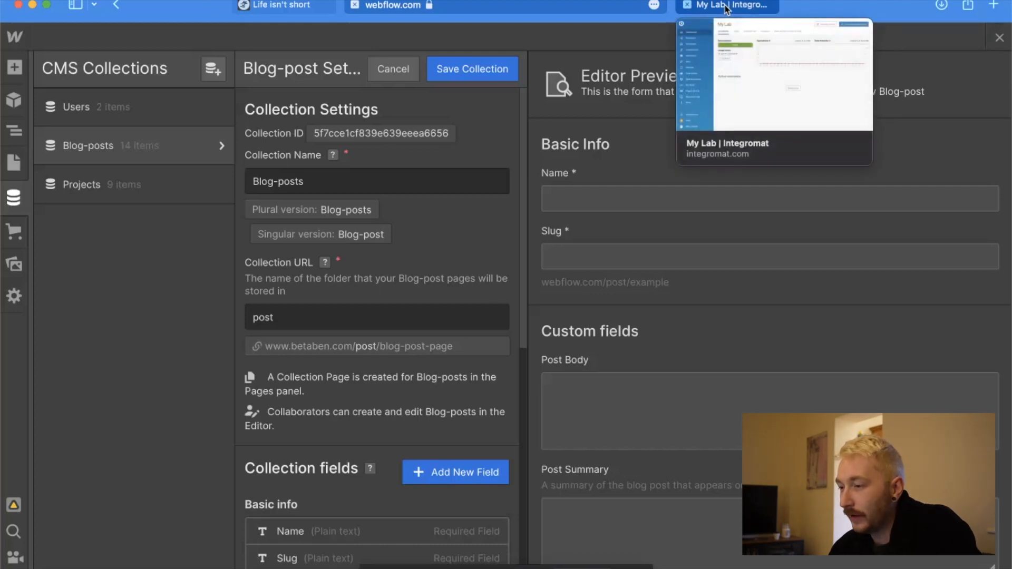
left_click(726, 8)
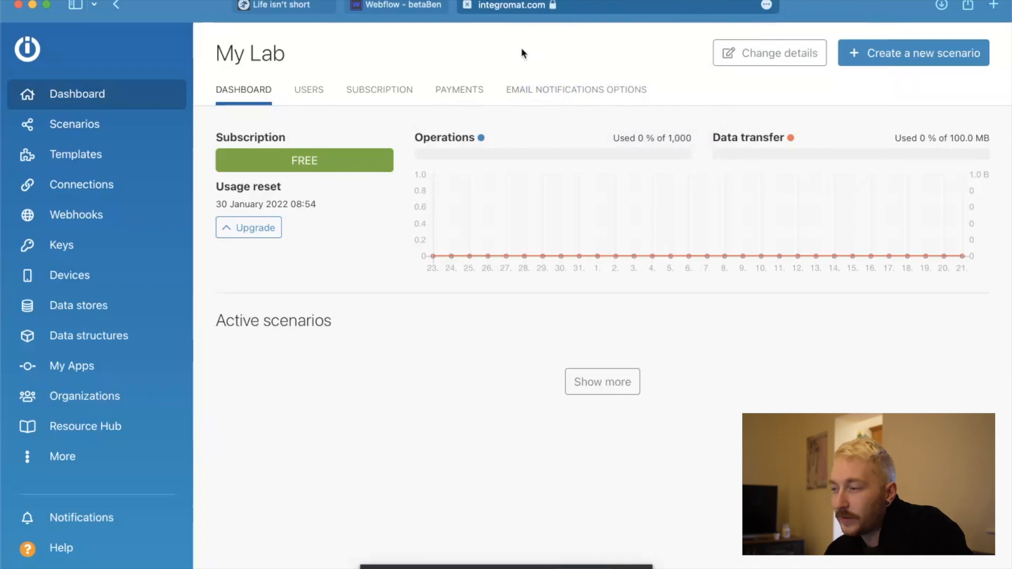
left_click(123, 125)
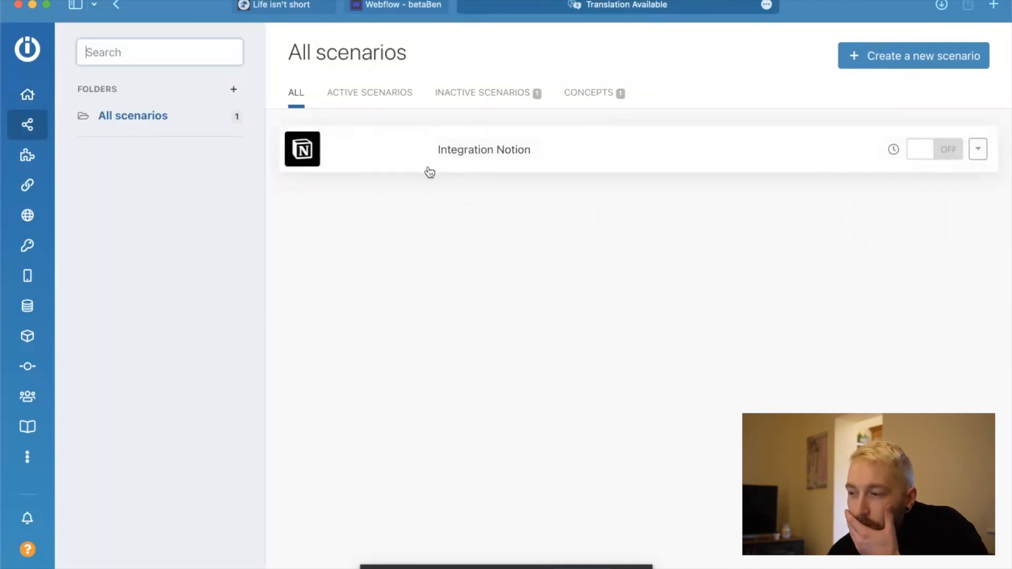
left_click(371, 153)
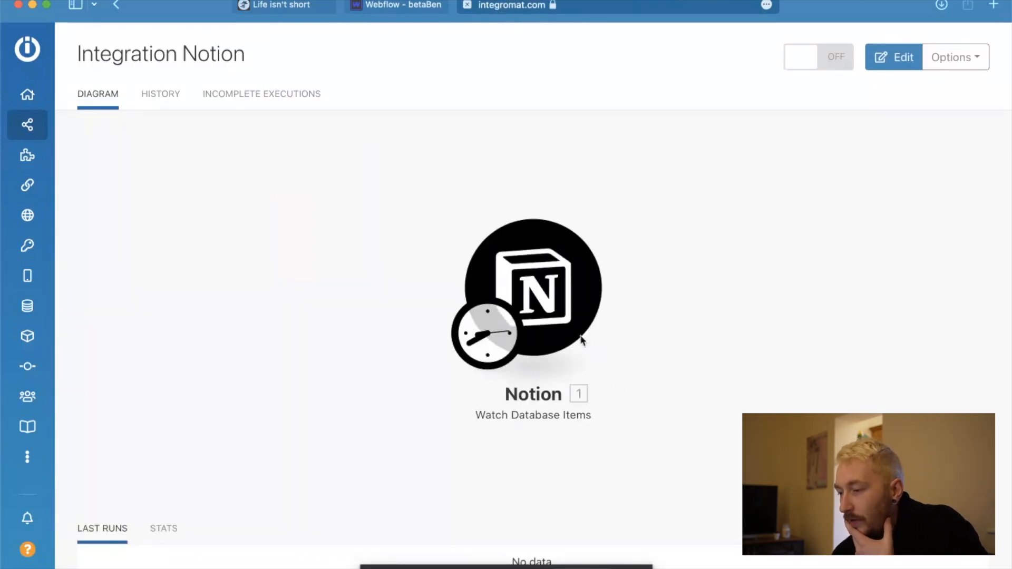
left_click(535, 240)
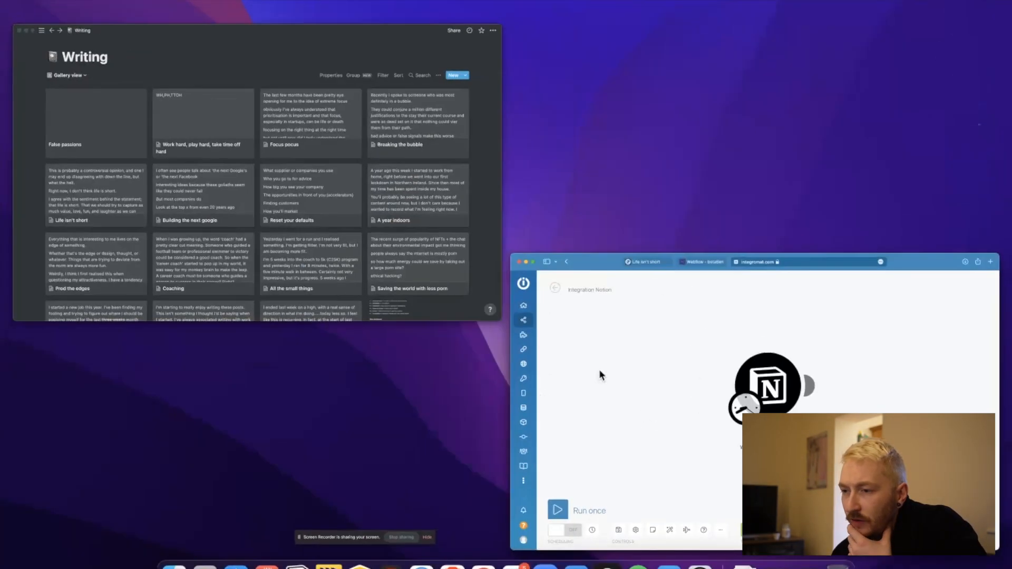
Go to the betaBen website's Blog page and try its link to the "in progress" writing in Notion.
left_click(338, 237)
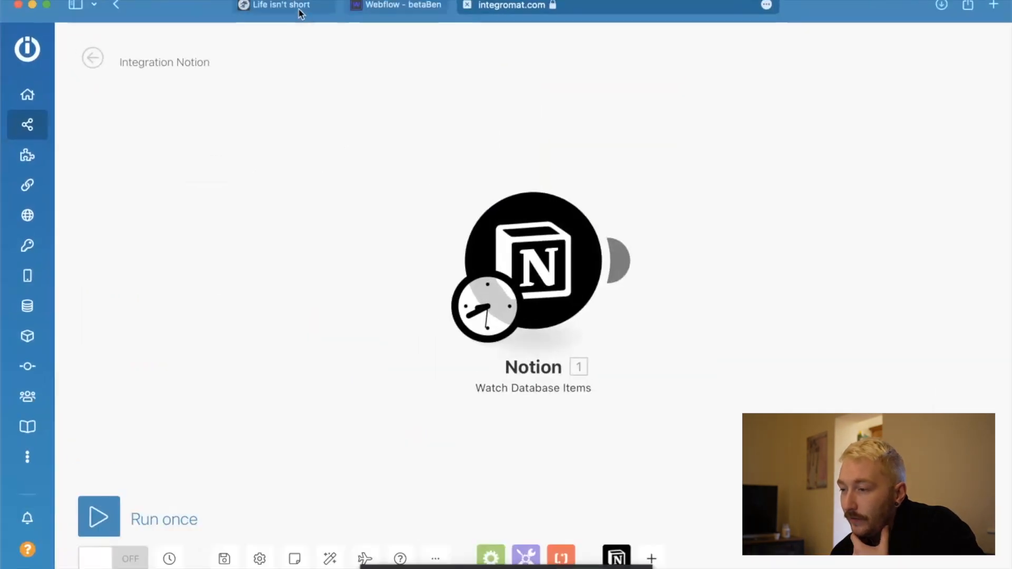
left_click(298, 10)
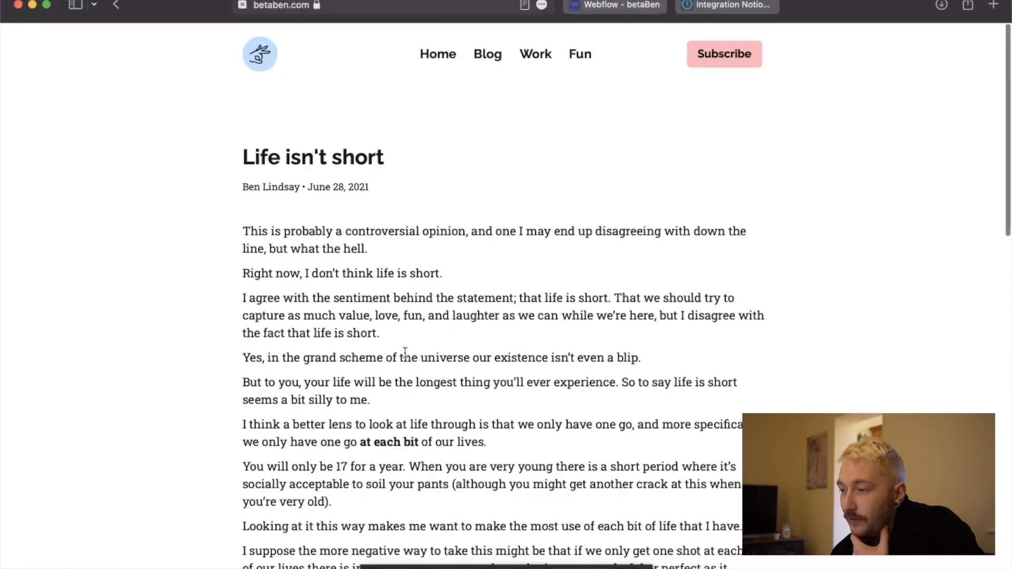
left_click(489, 58)
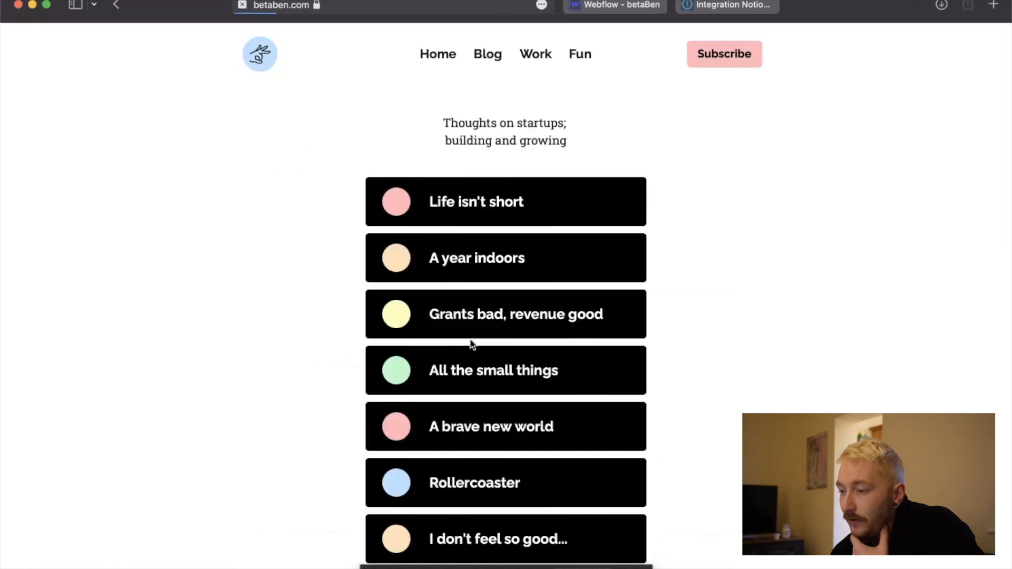
scroll(544, 436, "down", 10)
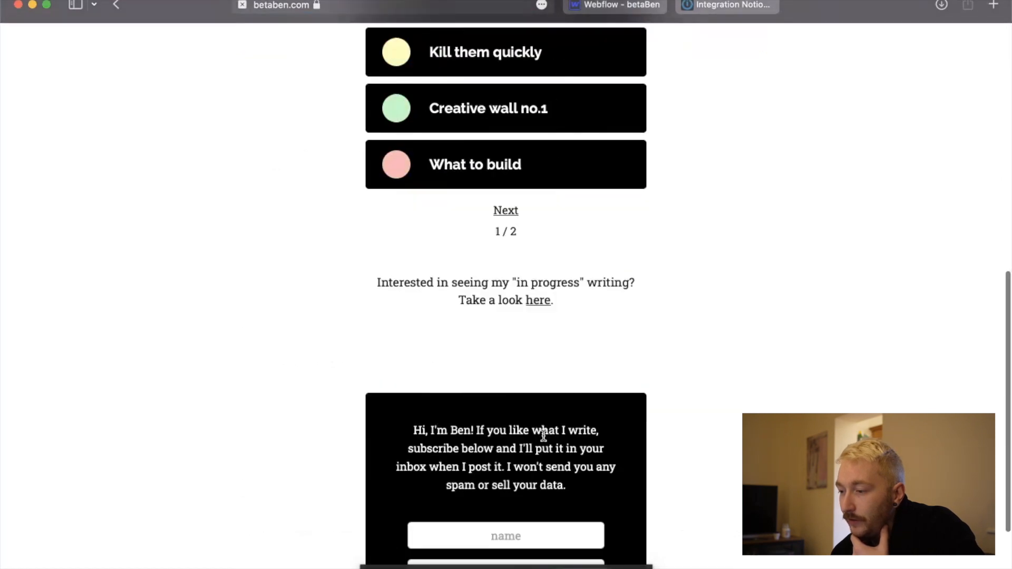
left_click(536, 301)
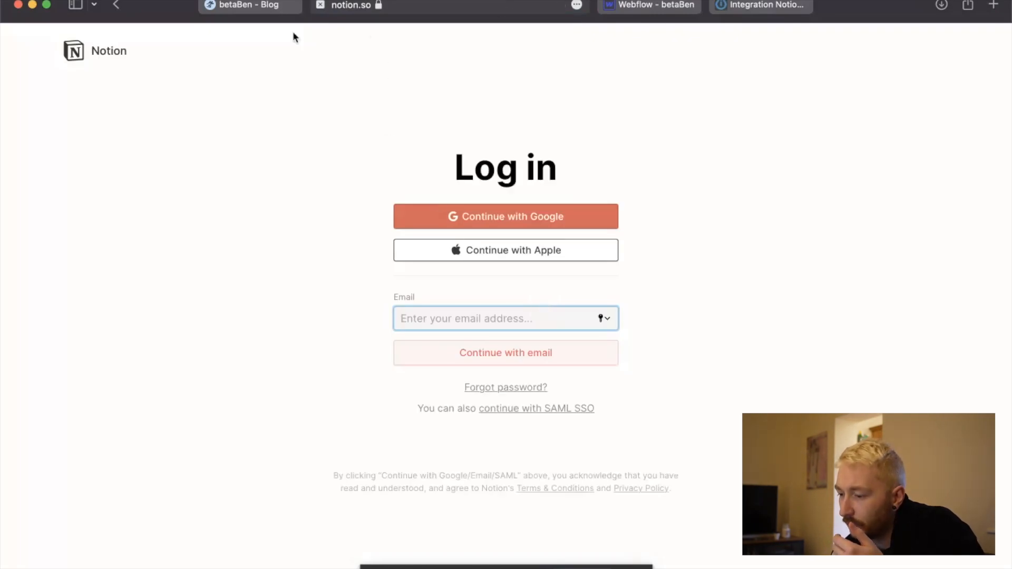
left_click(320, 5)
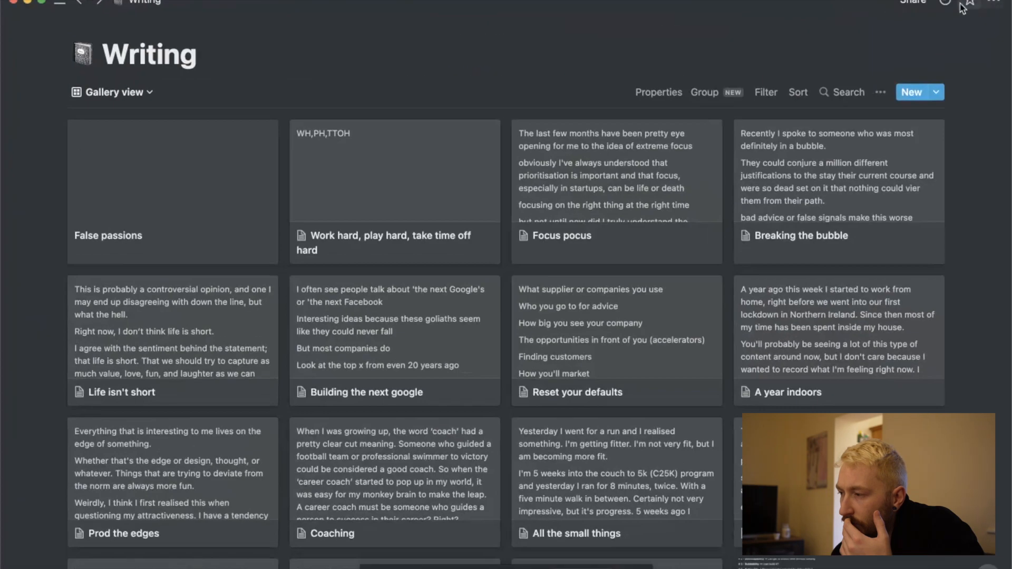
Examine the Writing database's share-to-web settings in Notion, including its link options and who has access.
left_click(914, 2)
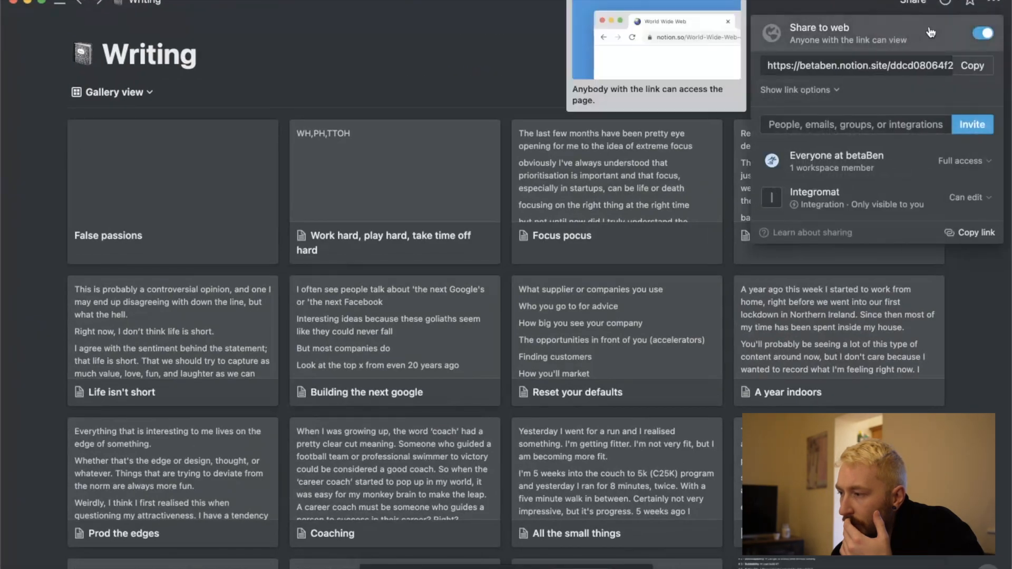
left_click(820, 90)
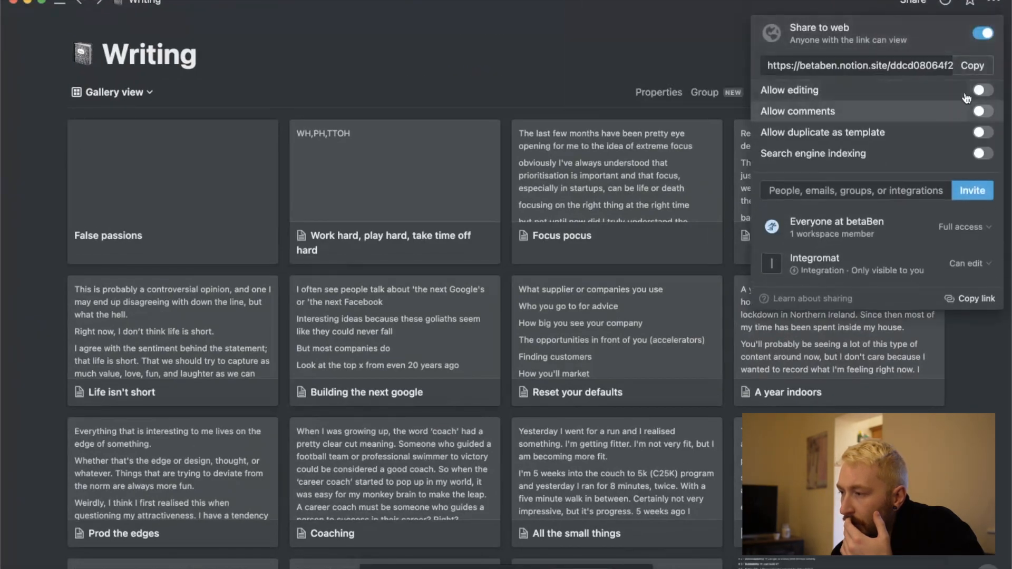
mouse_move(973, 159)
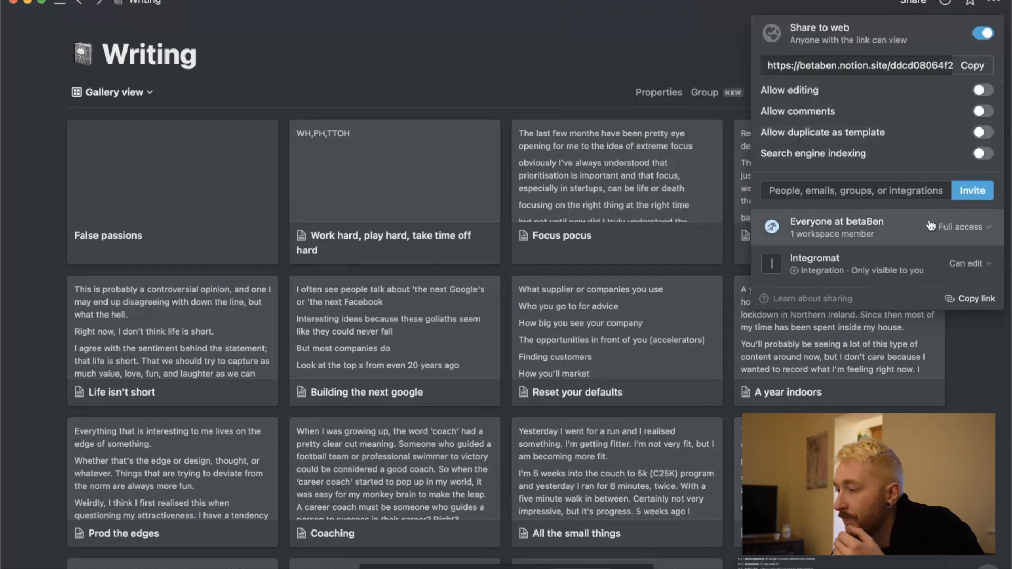
left_click(531, 69)
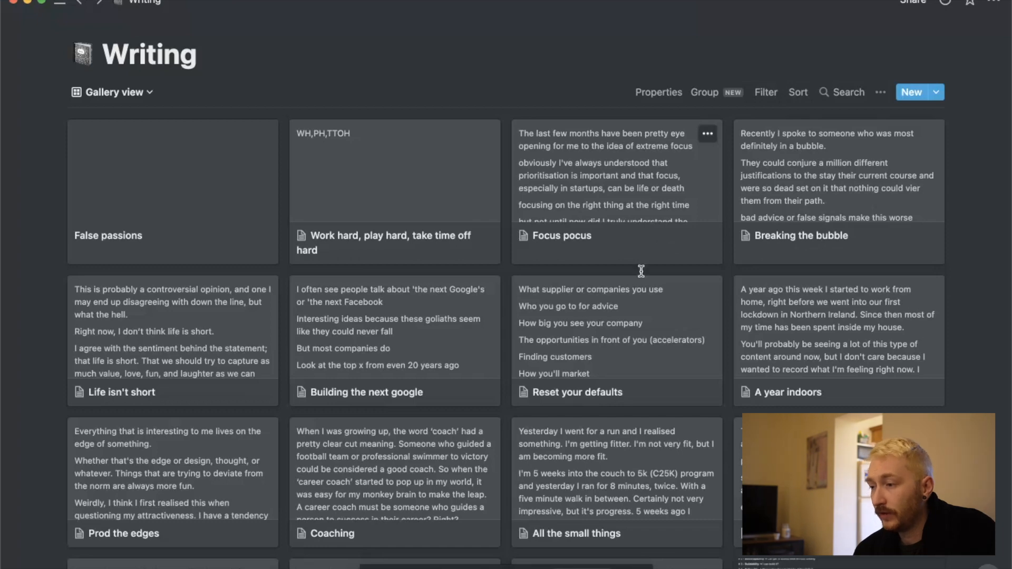
Mark the "Reset your defaults" post in the Writing gallery as Published and close the post.
left_click(634, 316)
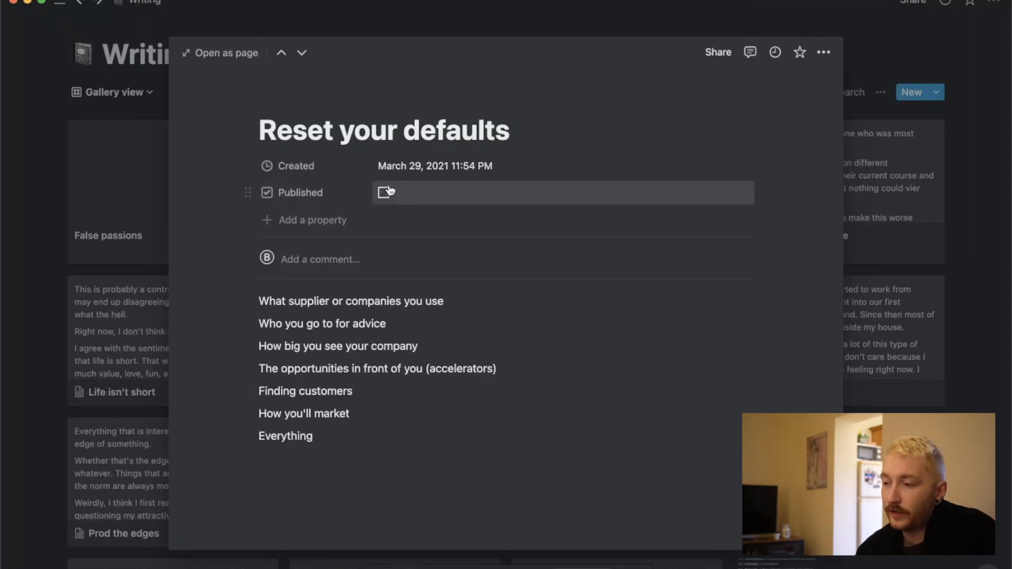
left_click(429, 186)
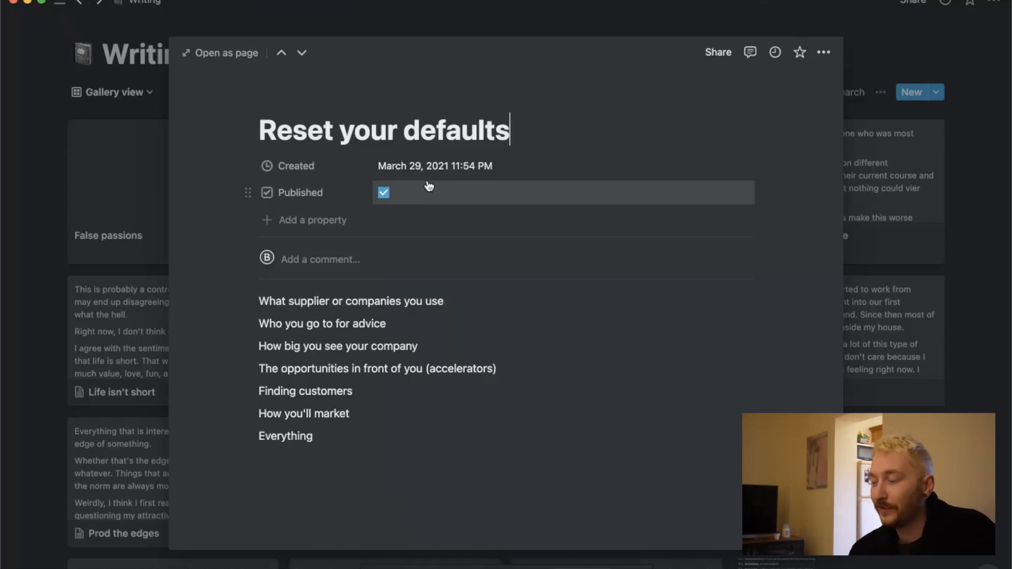
left_click(430, 24)
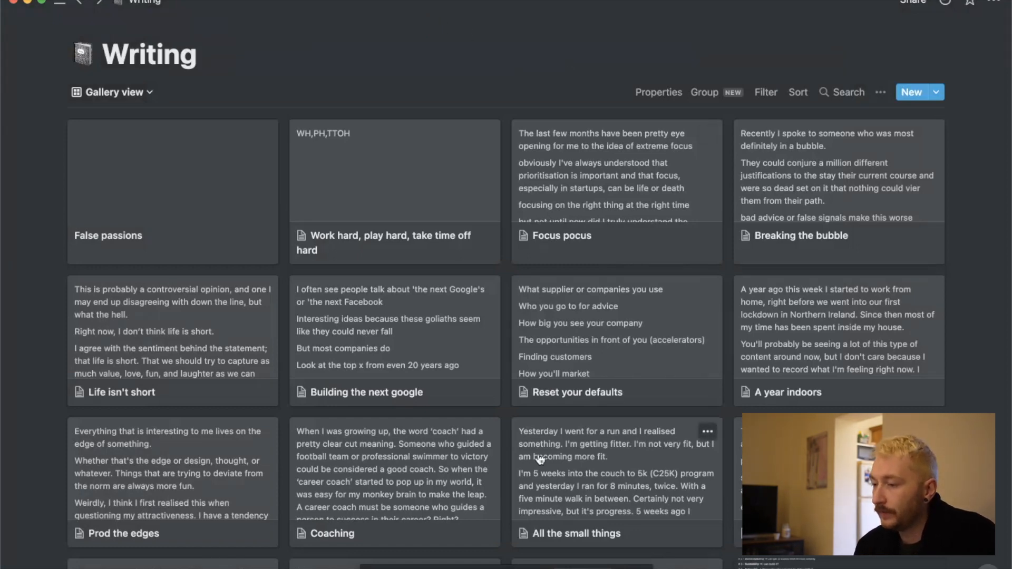
Switch back to the Integromat scenario and review the settings of the Notion Watch Database Items module.
key("ctrl+Up")
left_click(353, 208)
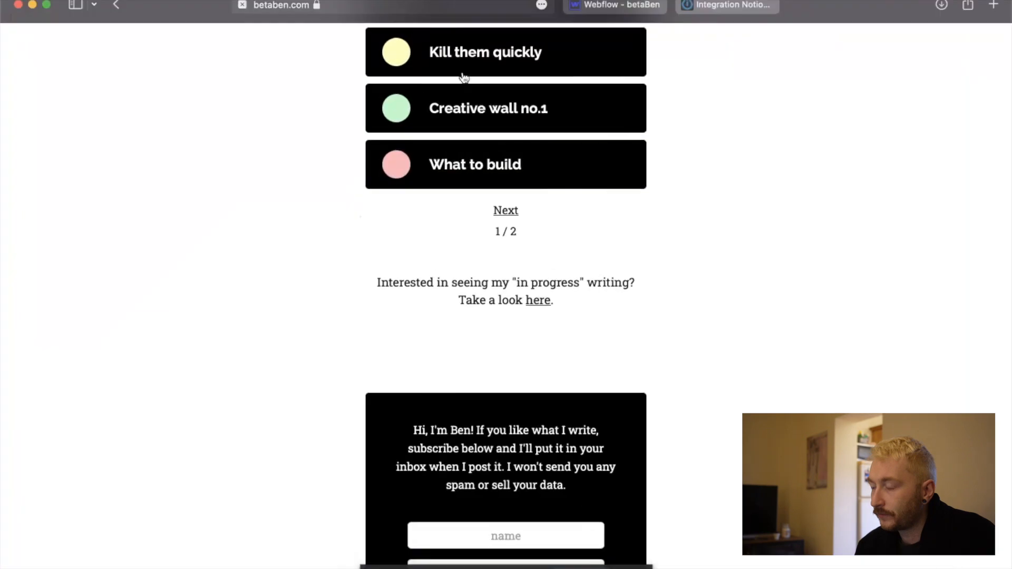
left_click(723, 7)
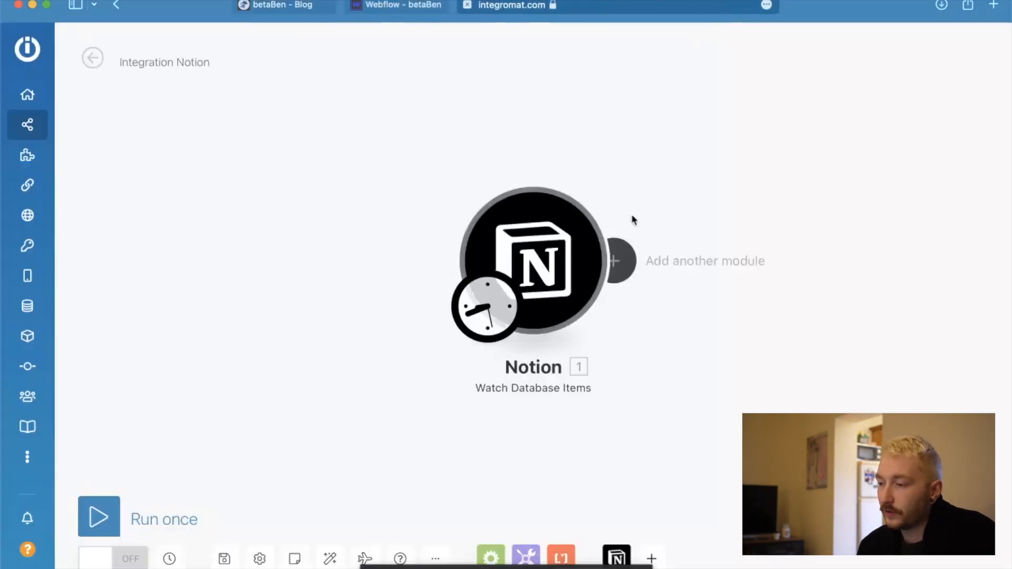
left_click(559, 254)
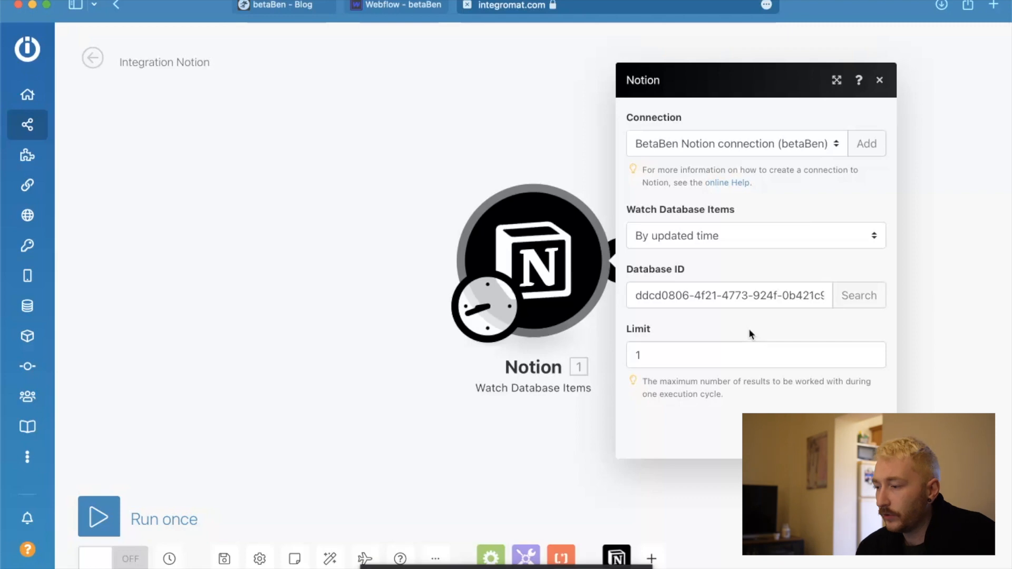
left_click(444, 503)
Search the available apps for "webflow" and add Webflow to the scenario's favourite apps.
scroll(588, 386, "right", 3)
scroll(588, 386, "down", 1)
left_click(651, 558)
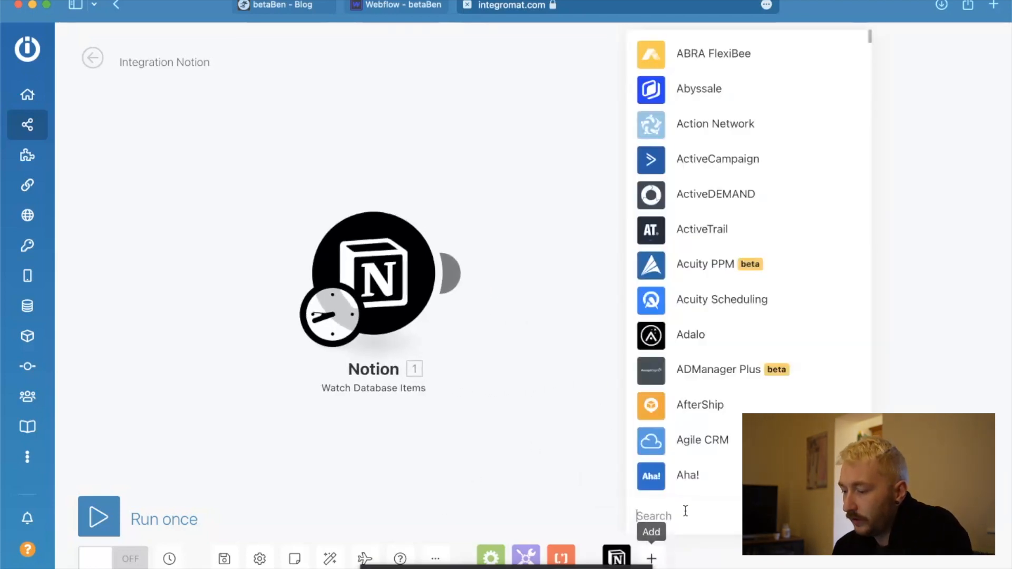
type("webflow")
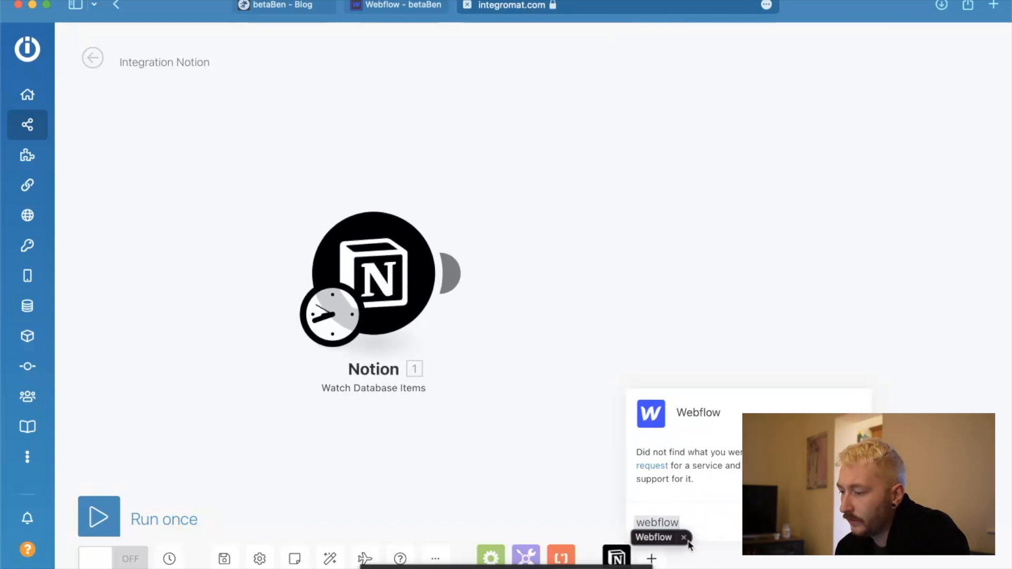
left_click(651, 414)
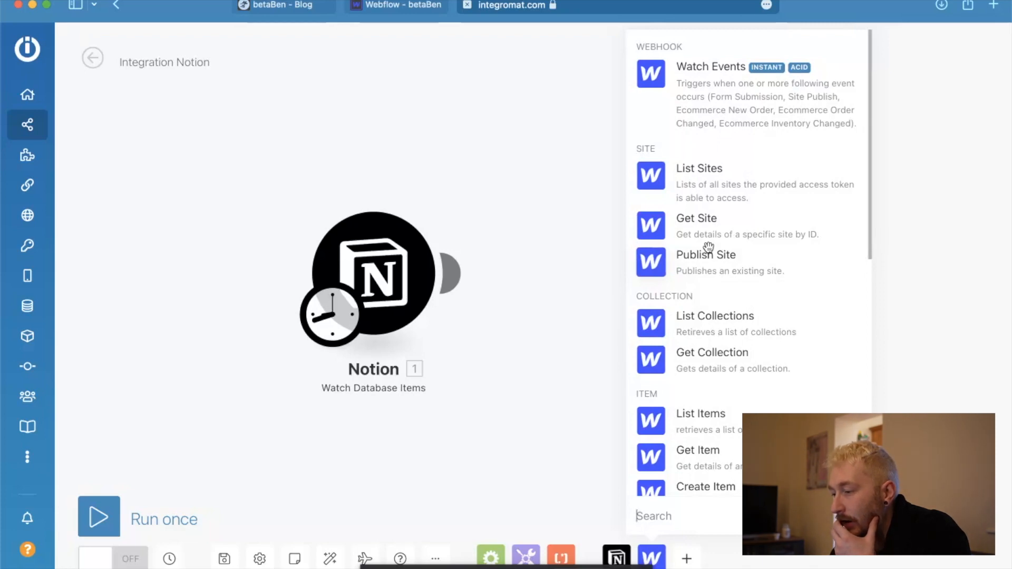
Add the Webflow Create Item module after the Notion module, leaving its settings unconfigured.
scroll(834, 322, "down", 3)
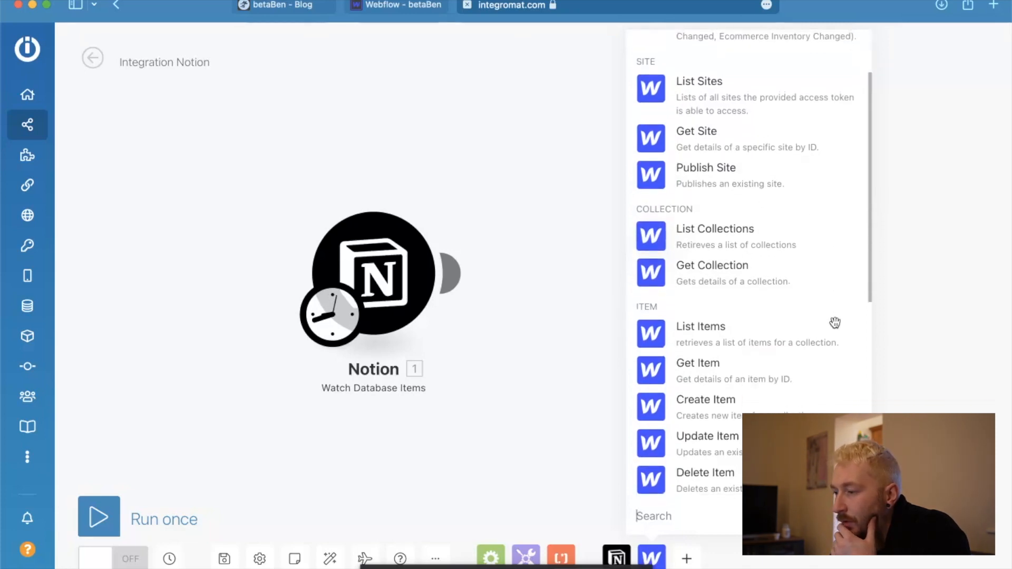
scroll(835, 323, "up", 1)
scroll(836, 322, "down", 10)
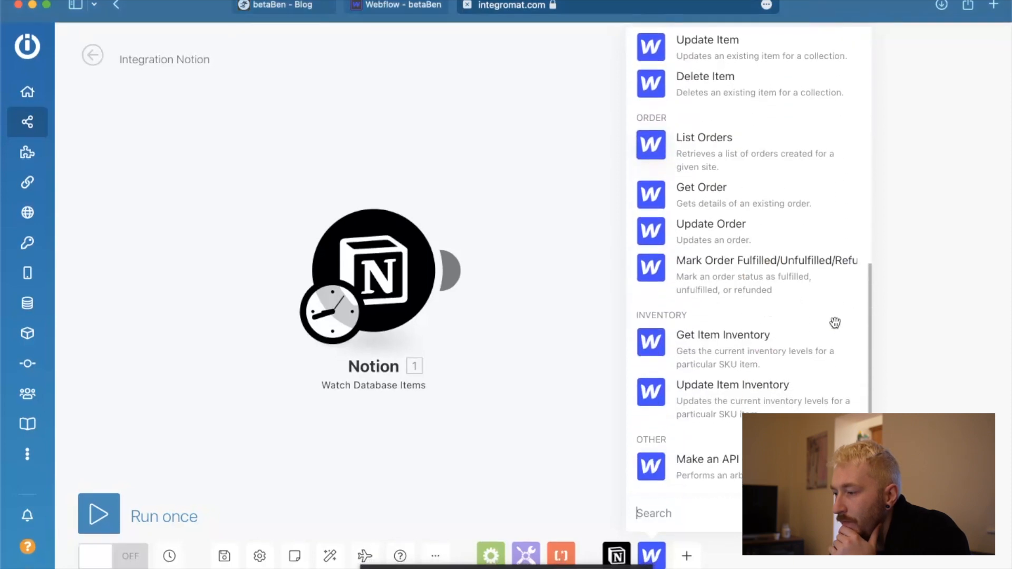
scroll(758, 244, "up", 2)
scroll(758, 244, "up", 5)
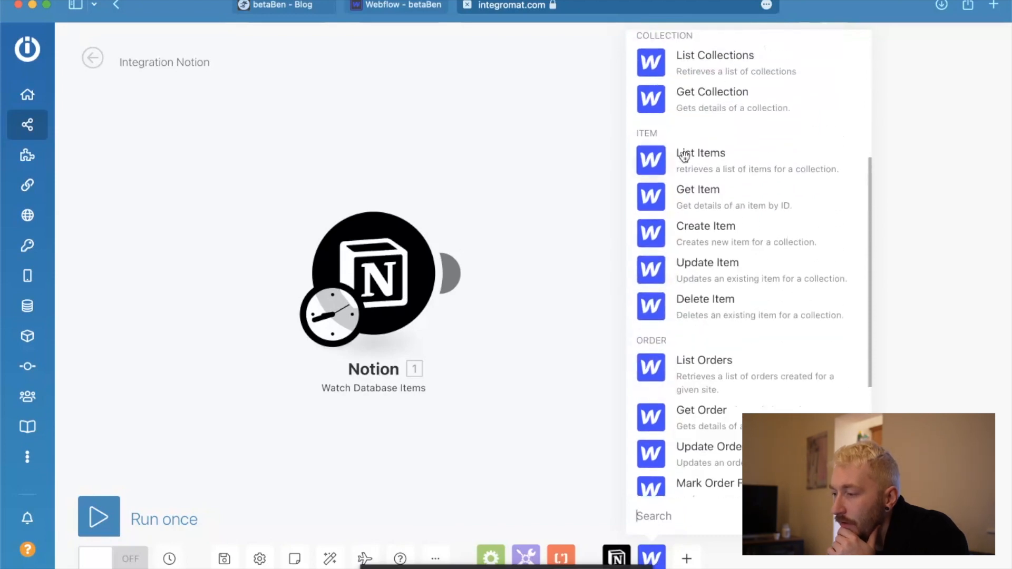
scroll(753, 267, "down", 1)
scroll(753, 265, "up", 1)
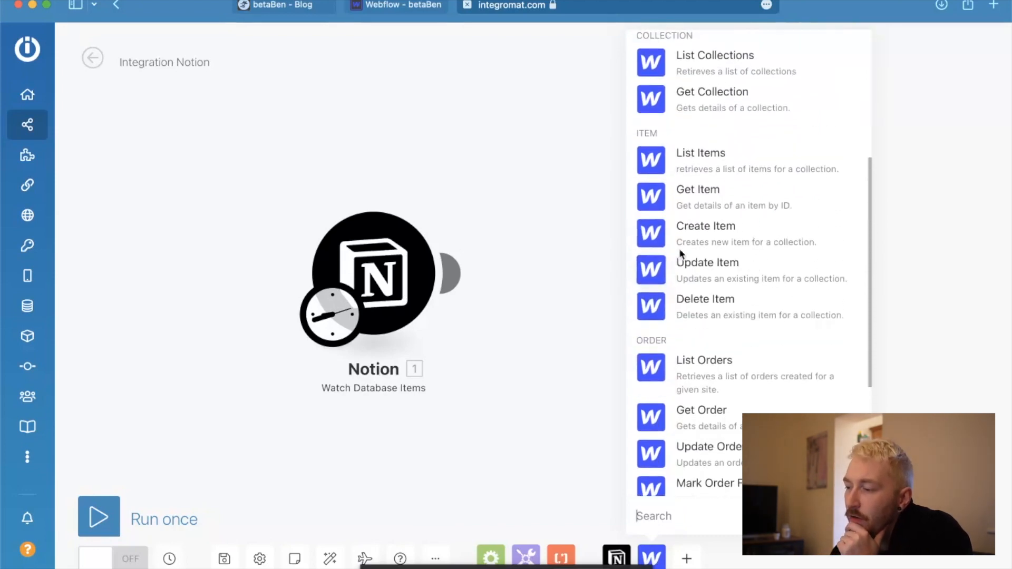
left_click(655, 236)
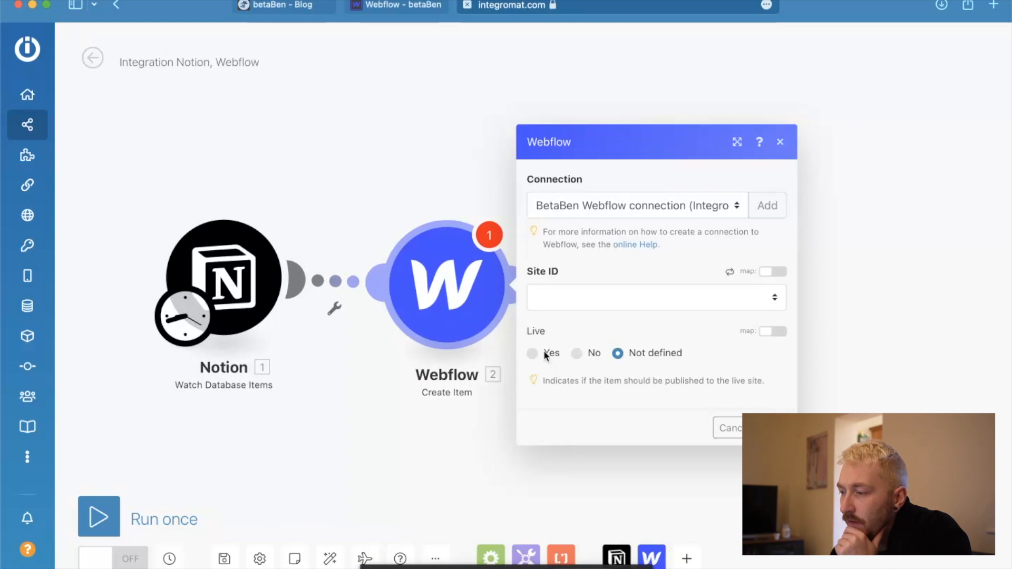
left_click(875, 297)
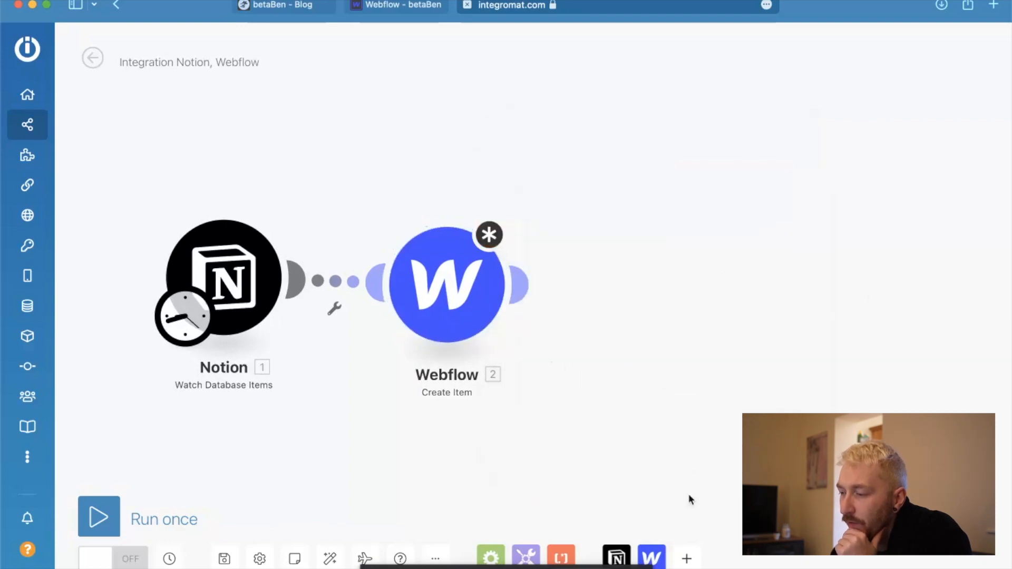
Switch to Webflow and examine the Ninorc blog post's publishing options and the posts listed on the Home page.
left_click(660, 553)
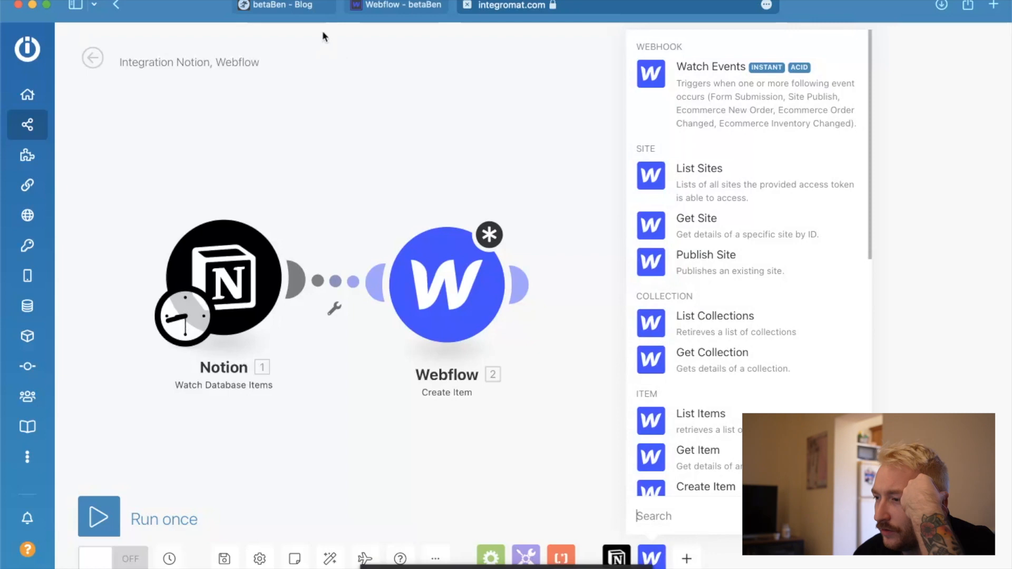
left_click(403, 7)
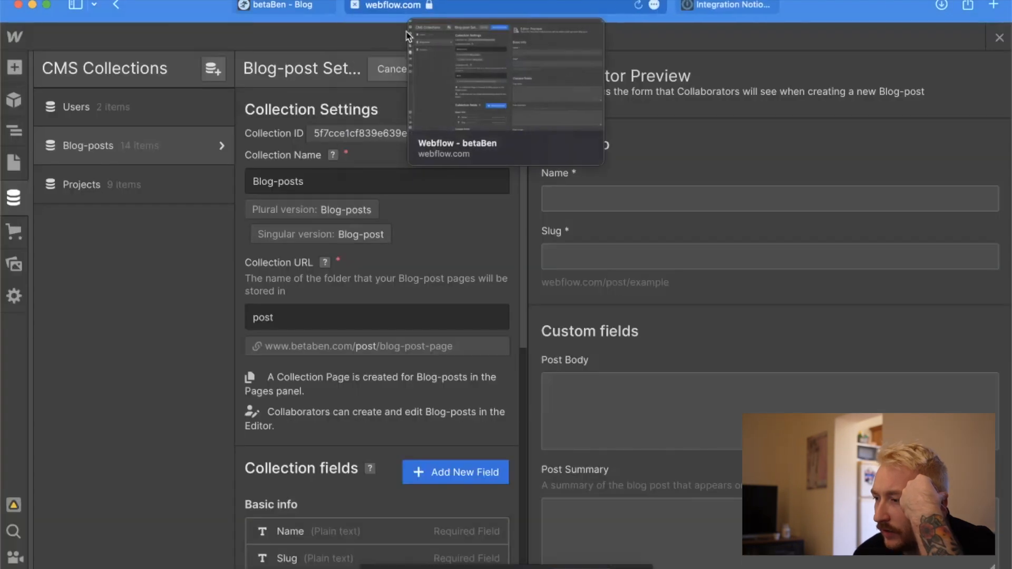
left_click(393, 69)
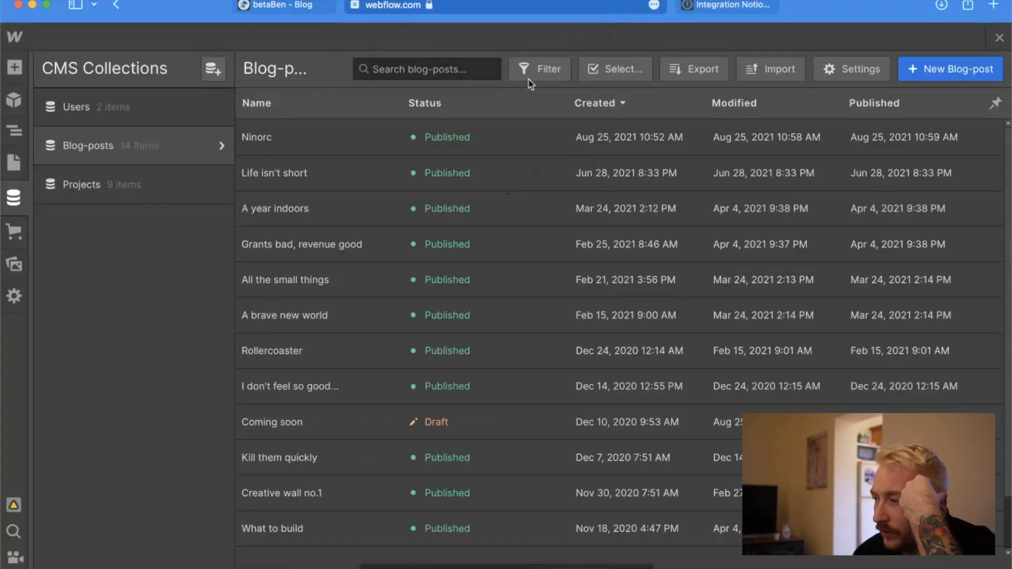
left_click(949, 146)
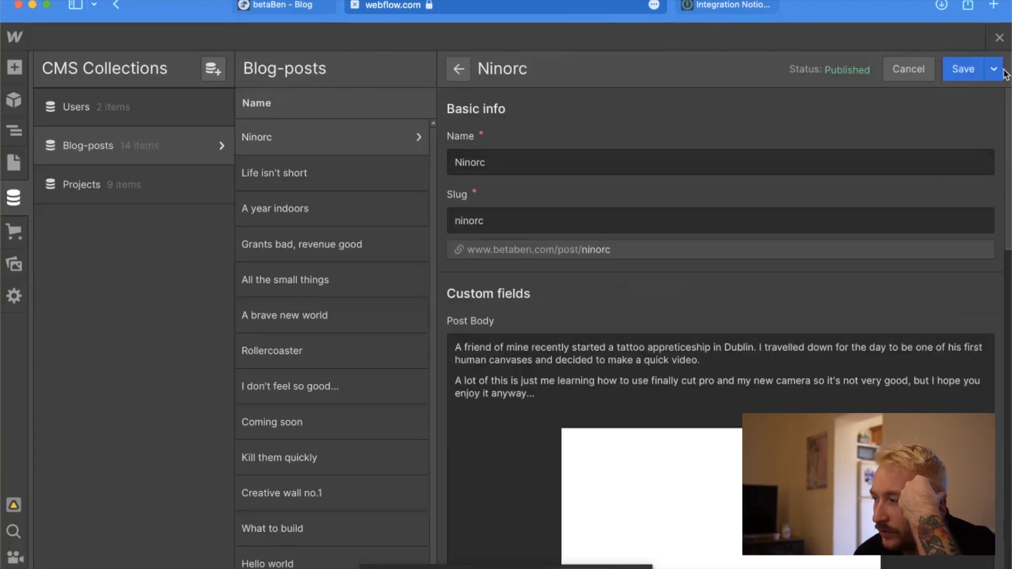
left_click(994, 69)
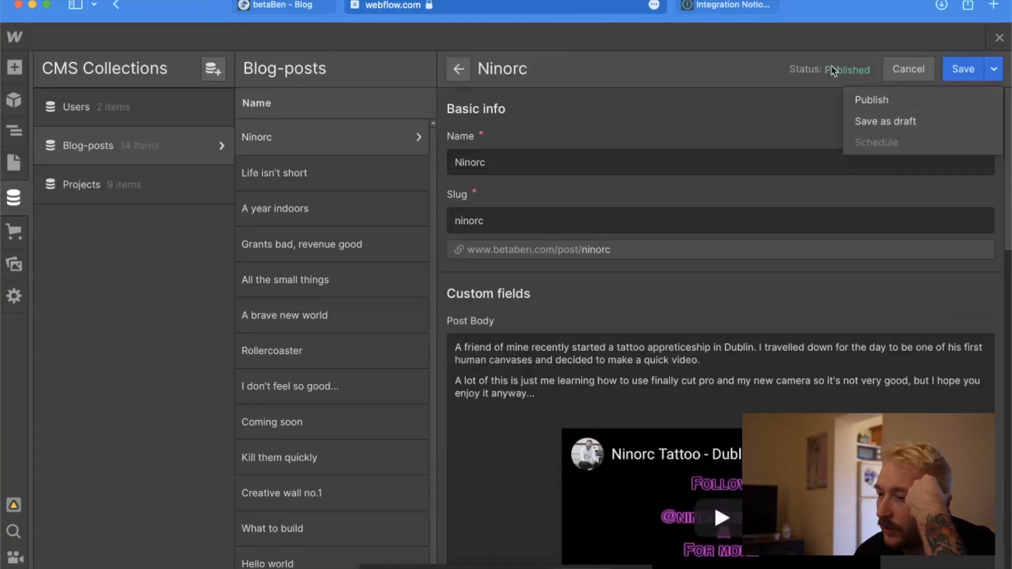
left_click(773, 37)
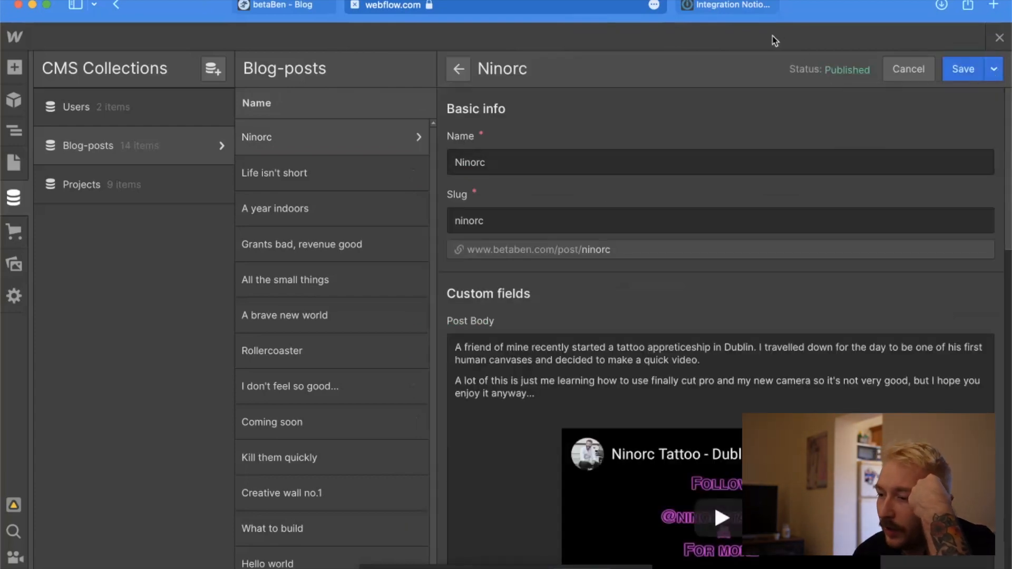
left_click(14, 165)
scroll(391, 429, "down", 6)
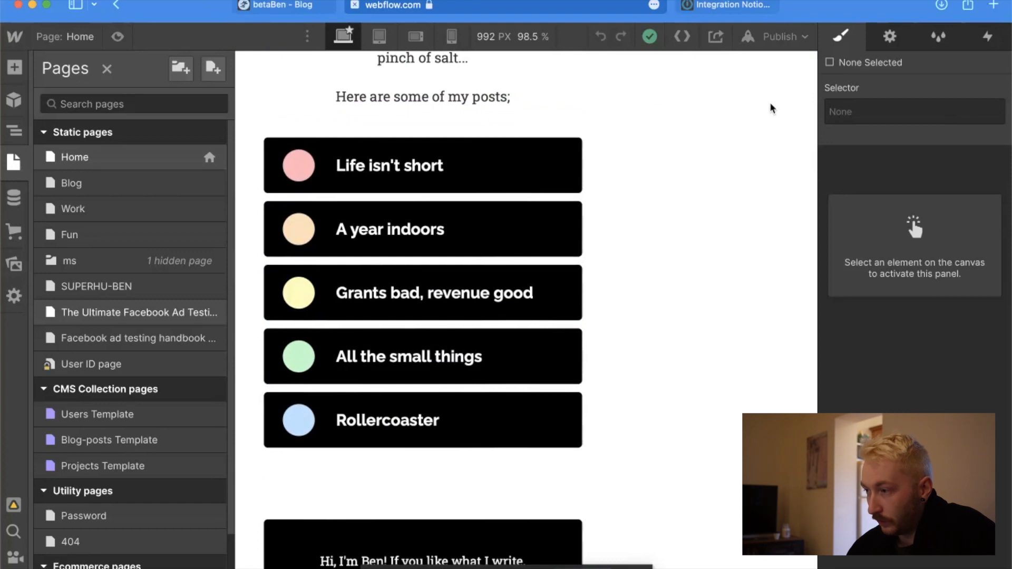
Switch back to Integromat, add a Webflow Publish Site module after Create Item, and space out the two Webflow modules.
left_click(716, 8)
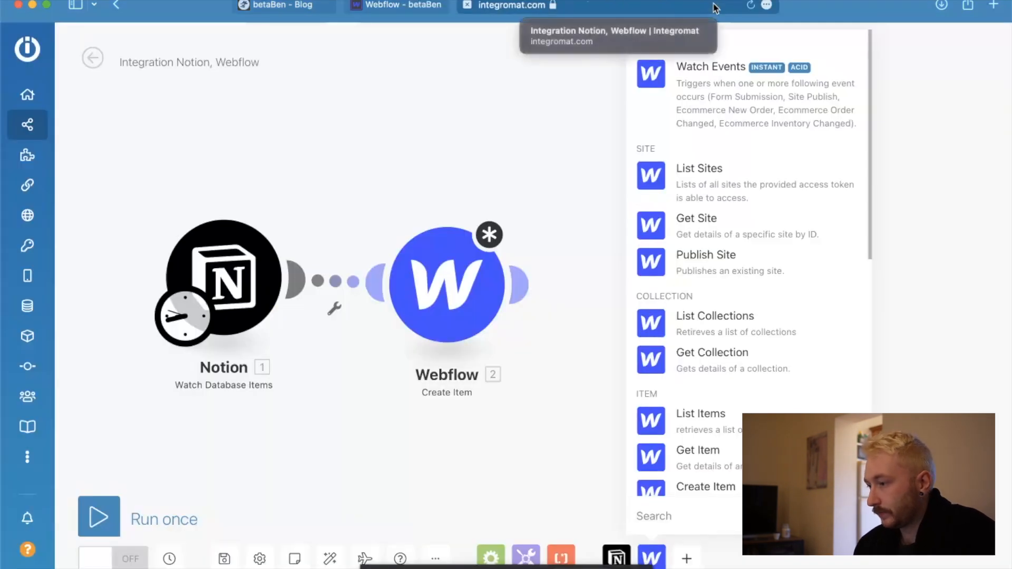
left_click(673, 255)
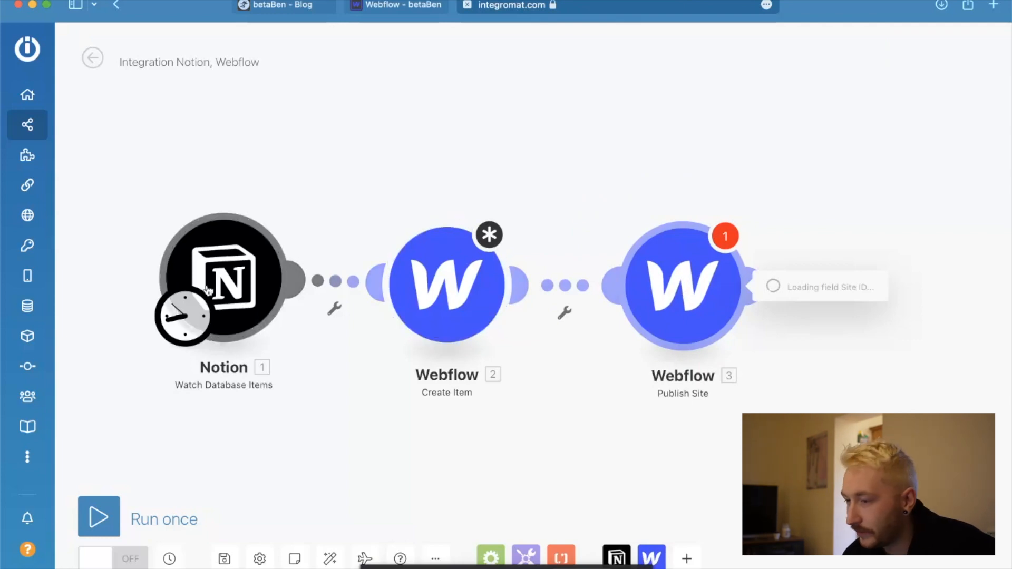
left_click(485, 67)
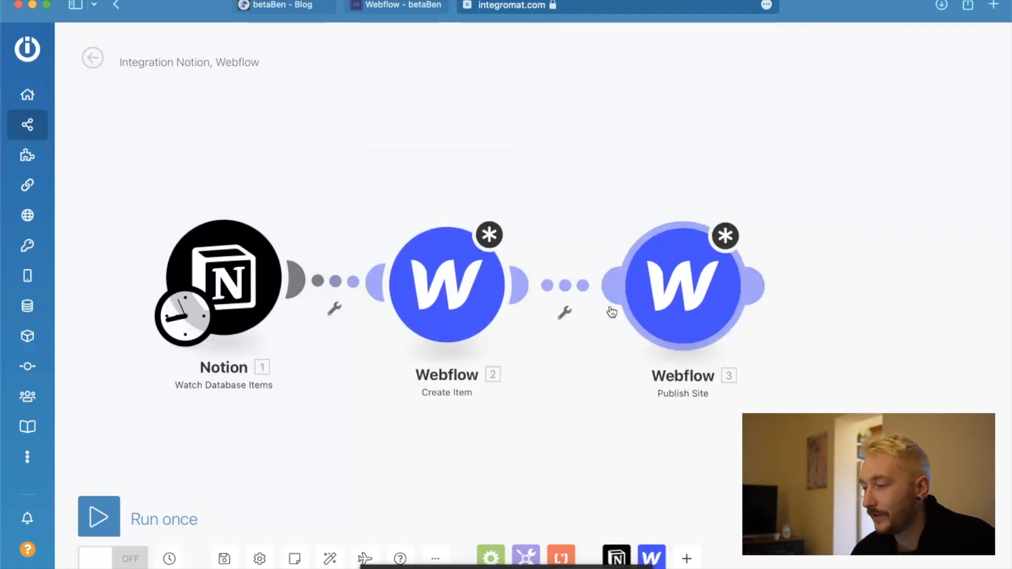
left_click_drag(695, 293, 706, 292)
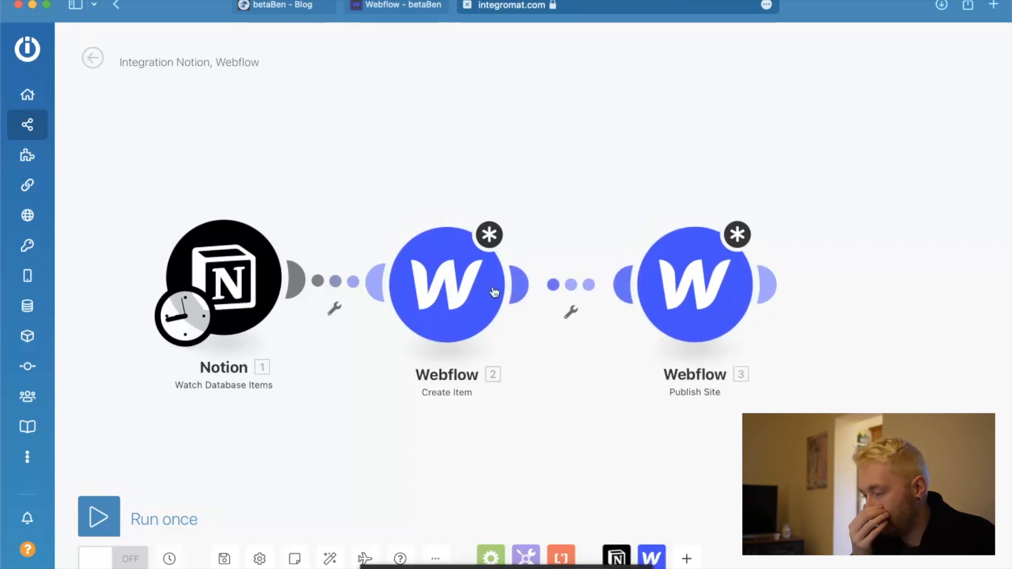
left_click_drag(475, 294, 488, 295)
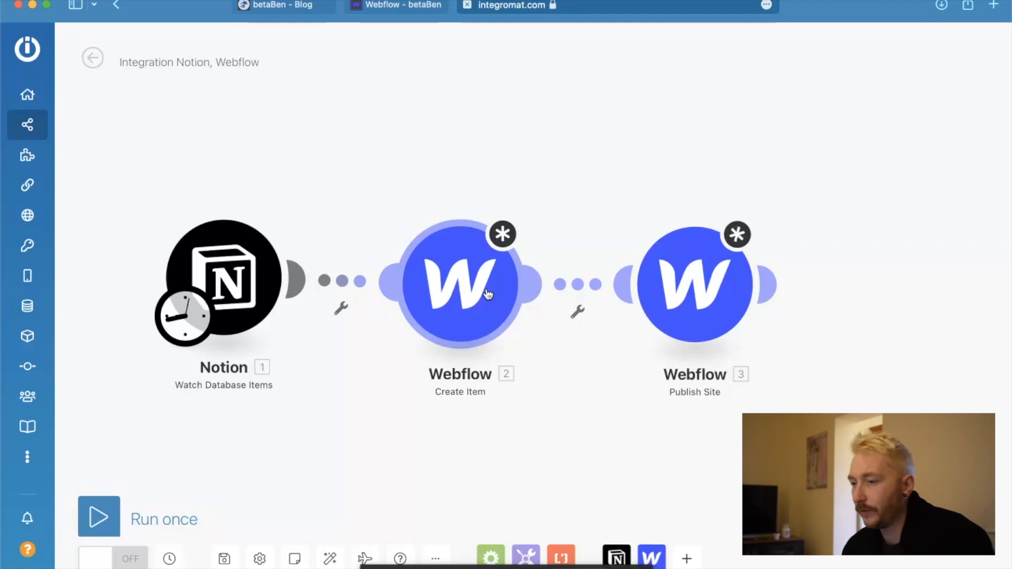
Rename the scenario to "Auto blog poster Webflow × Notion".
left_click(180, 58)
key("super+a")
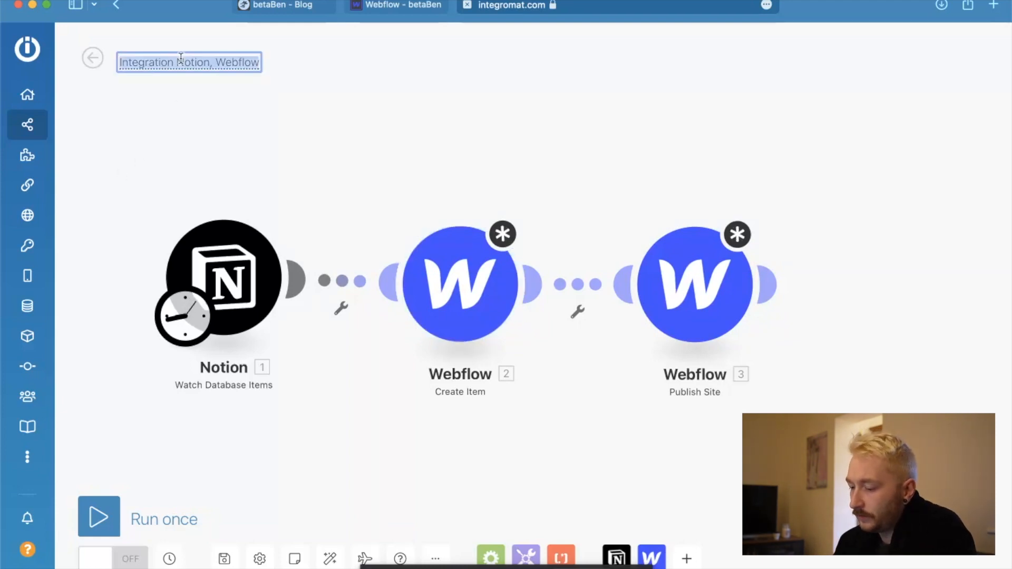
type("Auto")
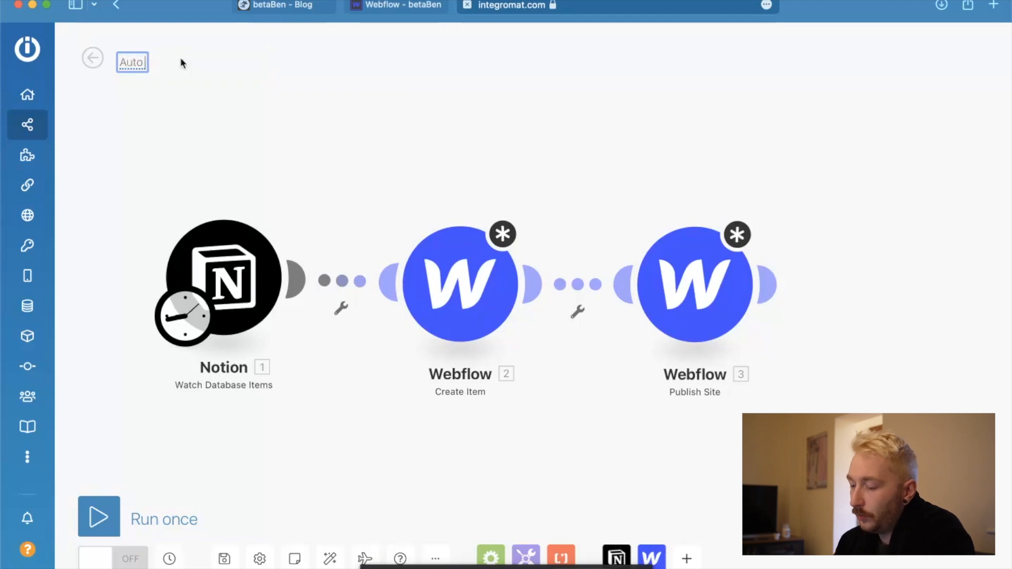
type(" blog poster")
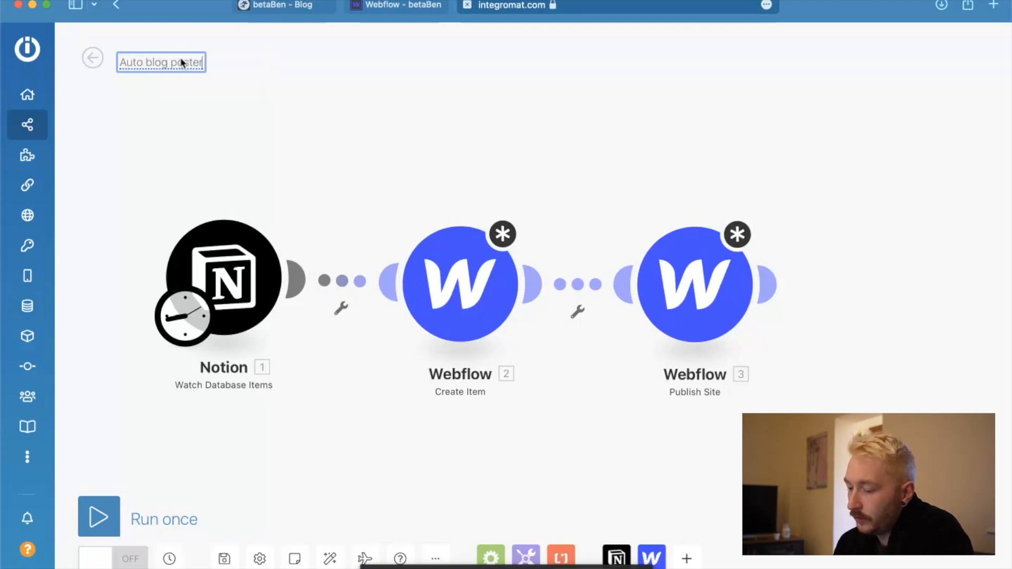
type(" Webfl")
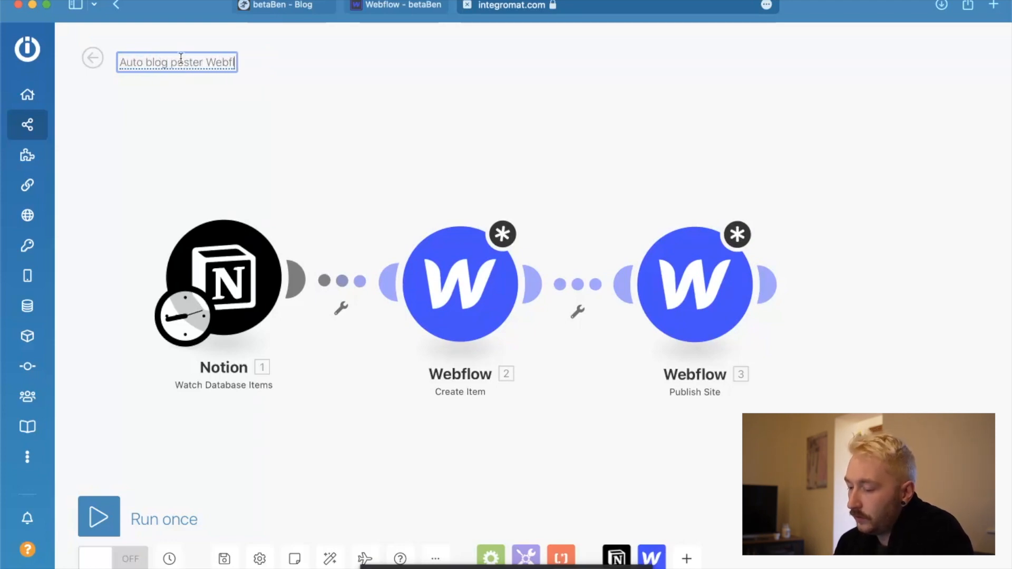
type("ow :mu")
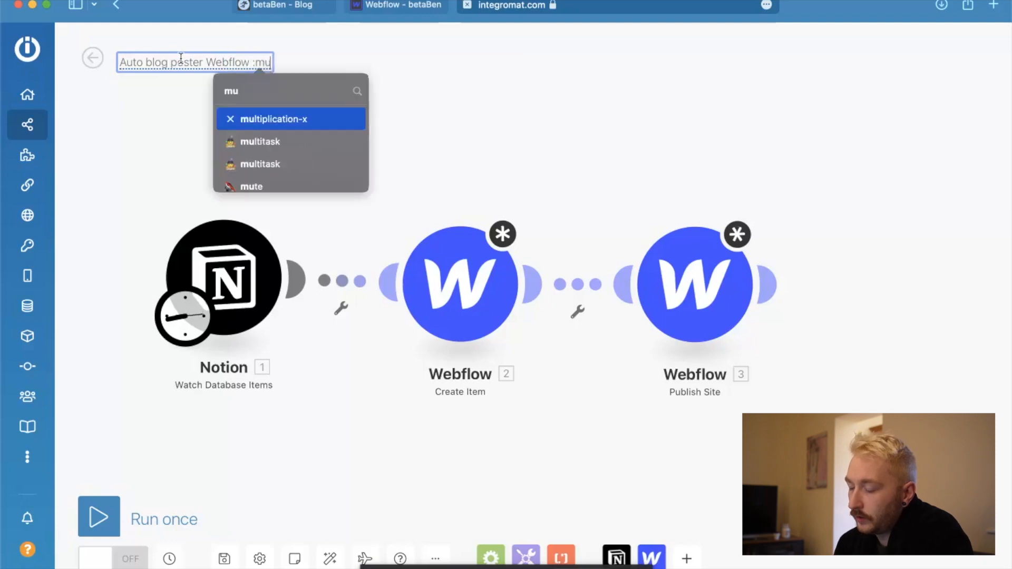
key("Return")
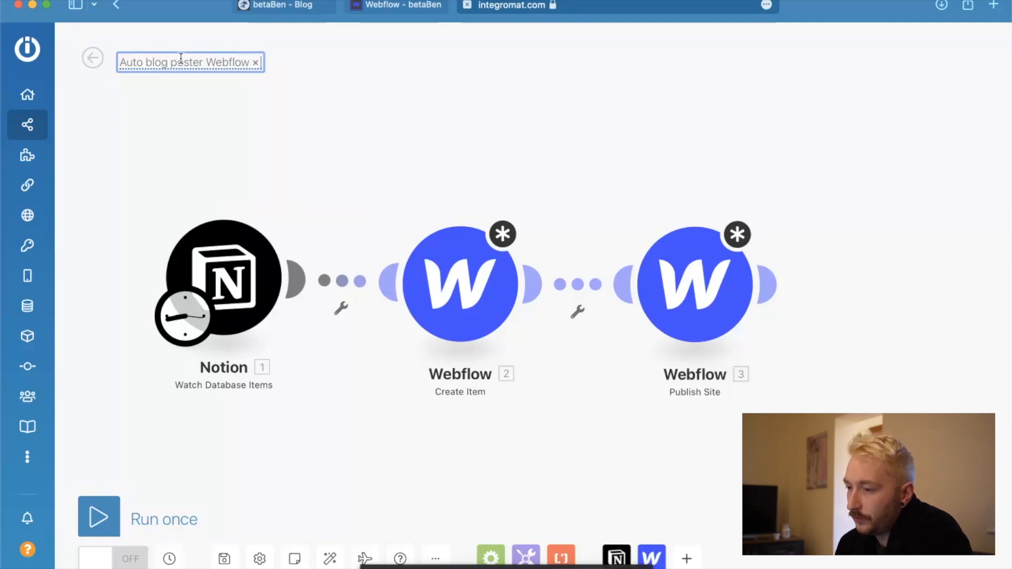
type("Notion")
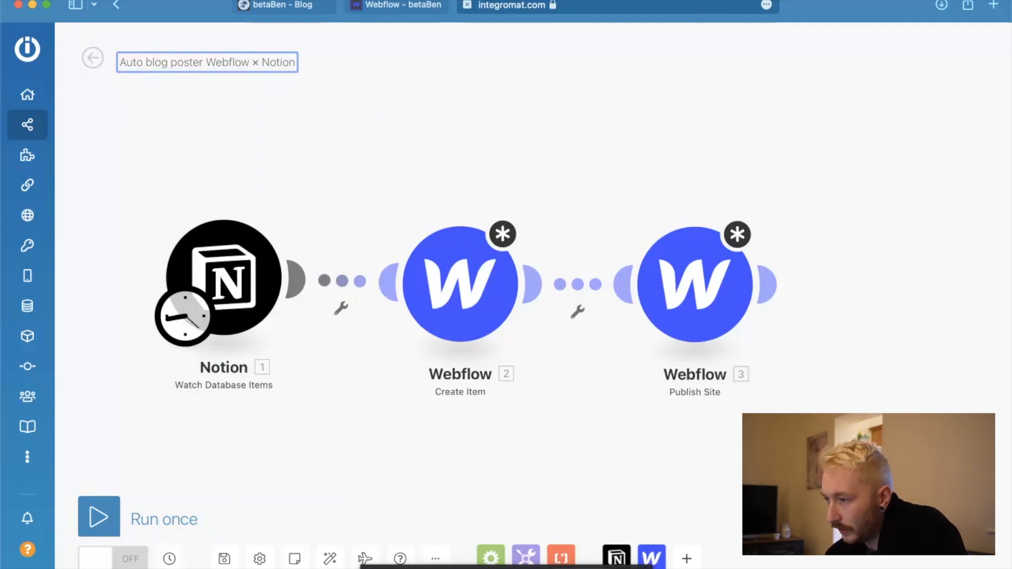
left_click(809, 0)
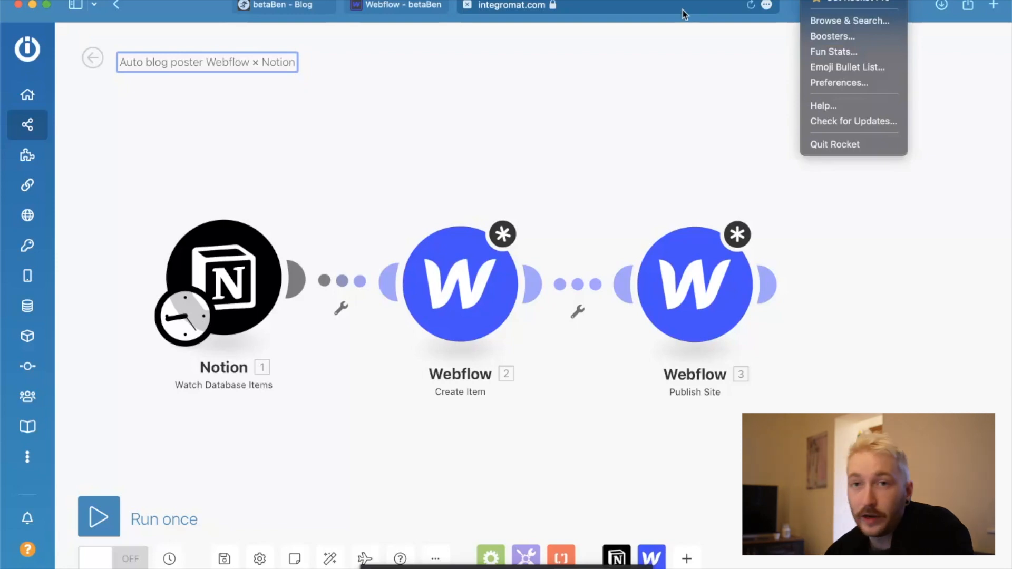
left_click(573, 97)
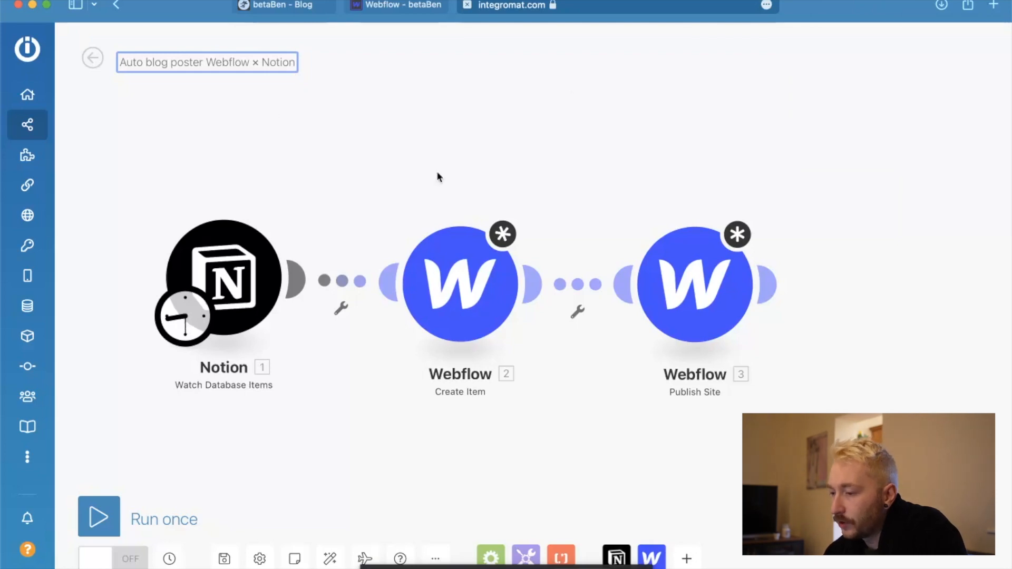
scroll(270, 349, "down", 3)
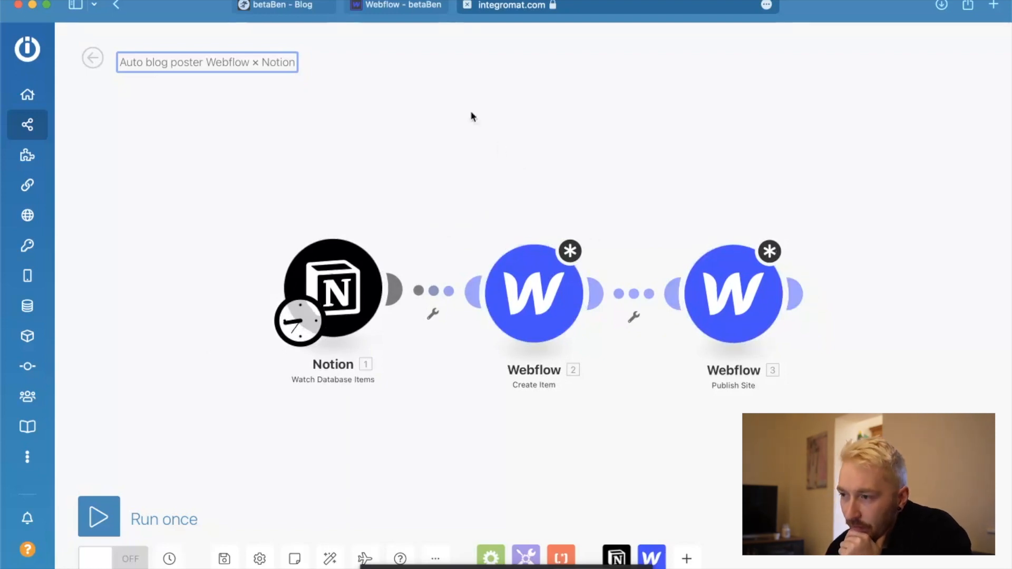
Switch to Webflow, open the Blog-posts collection settings and examine its basic info and custom fields.
left_click(403, 6)
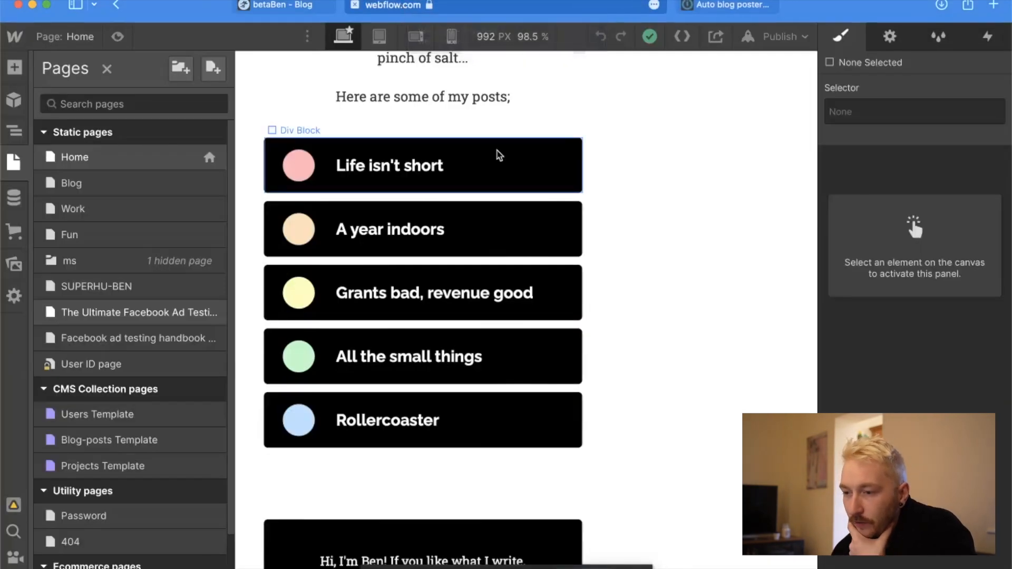
left_click(13, 198)
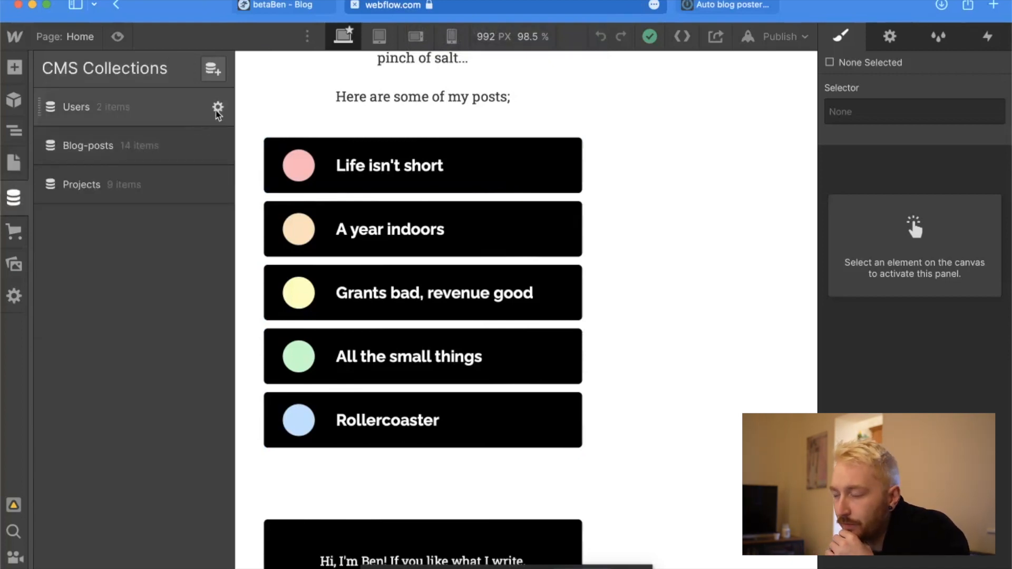
left_click(218, 147)
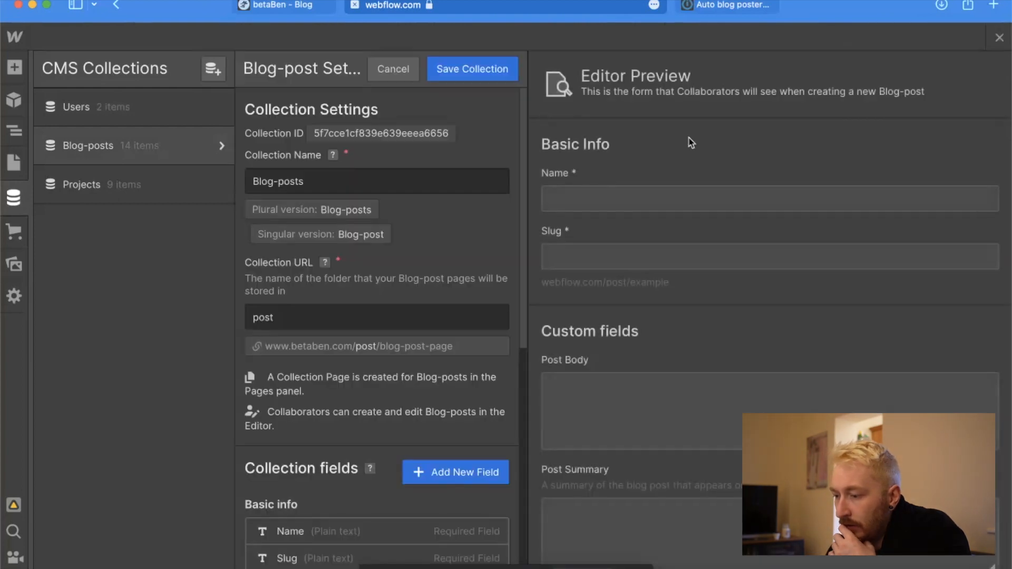
scroll(340, 395, "down", 4)
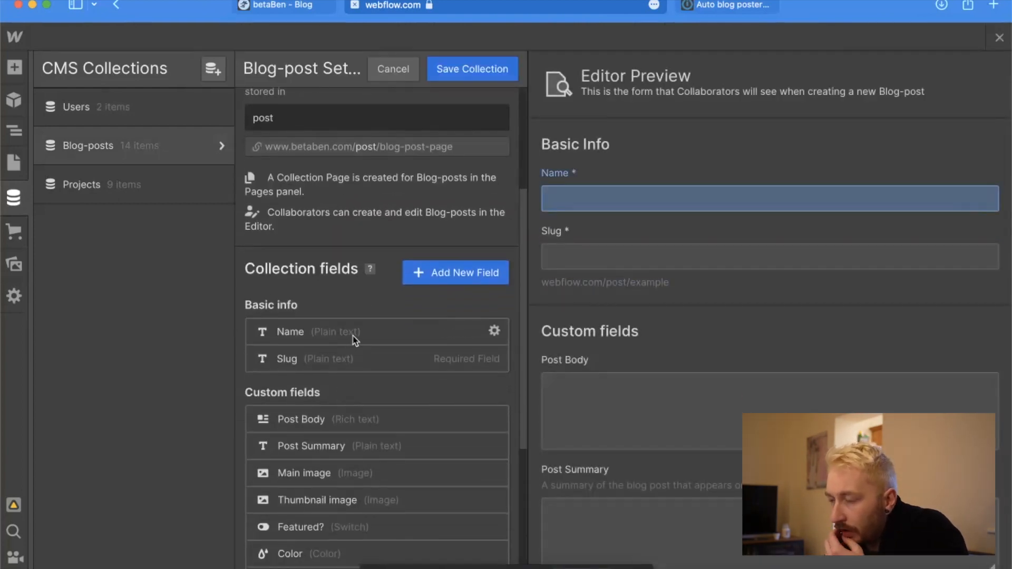
key("ctrl+Up")
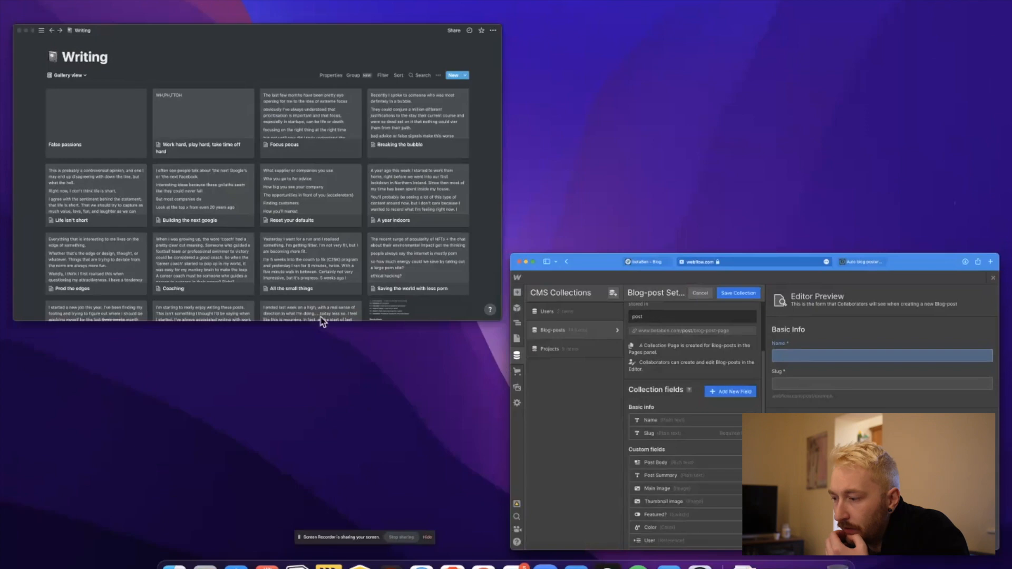
left_click(675, 410)
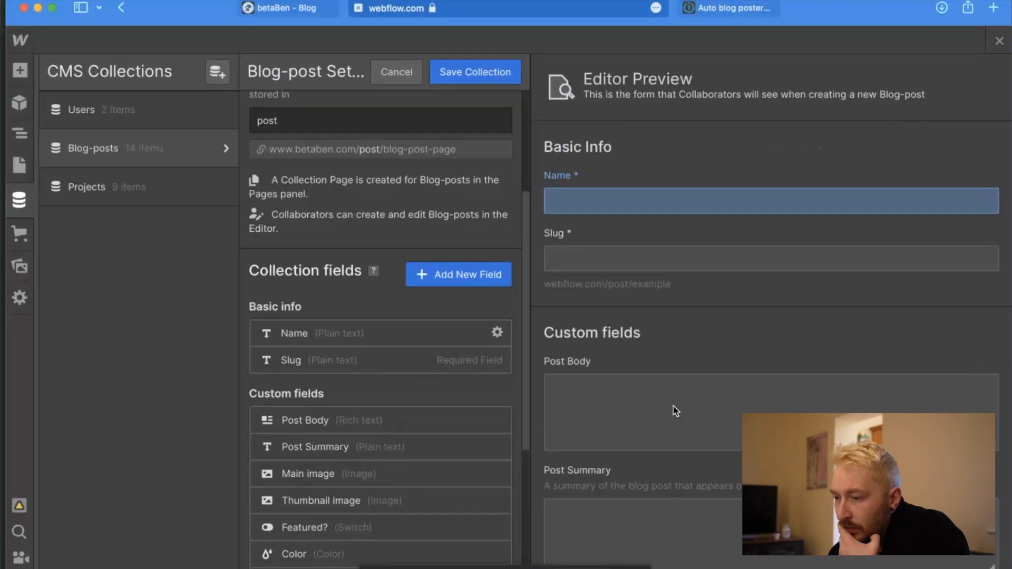
scroll(437, 356, "down", 2)
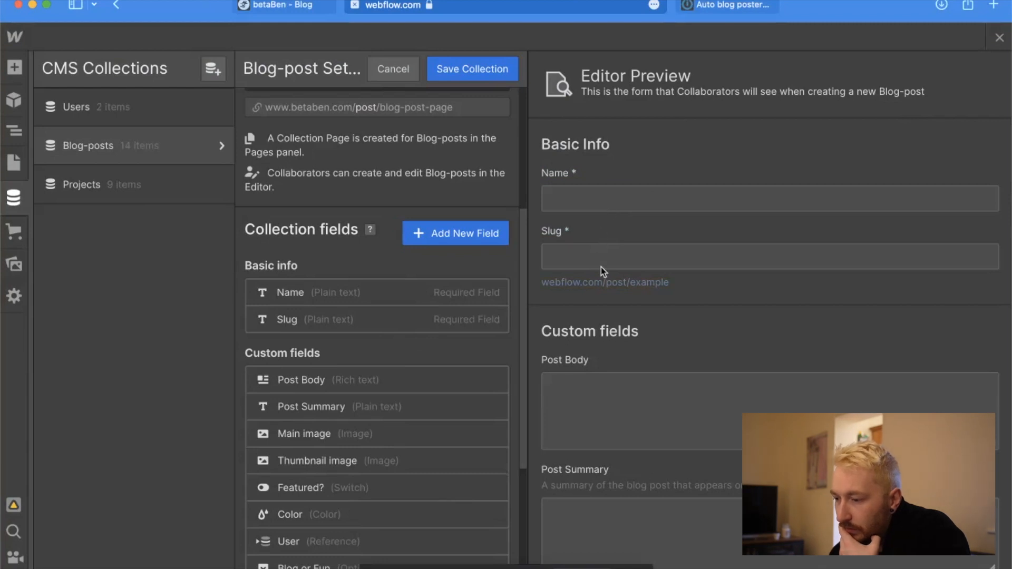
scroll(364, 338, "down", 4)
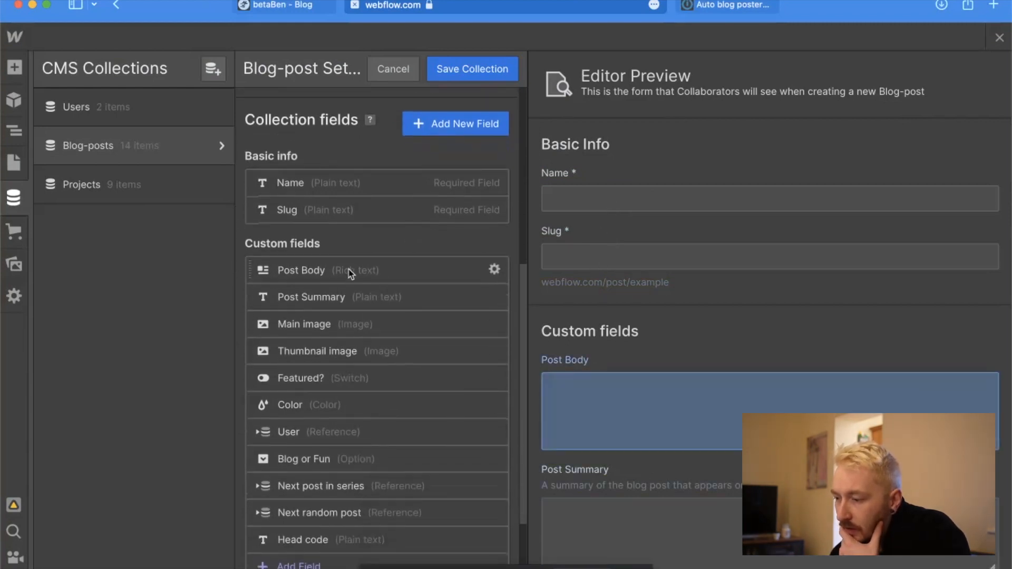
Switch to Notion and compare the properties and text of the "Building the next google" page with Webflow's Blog-posts custom fields.
key("ctrl+Up")
left_click(289, 268)
left_click(380, 323)
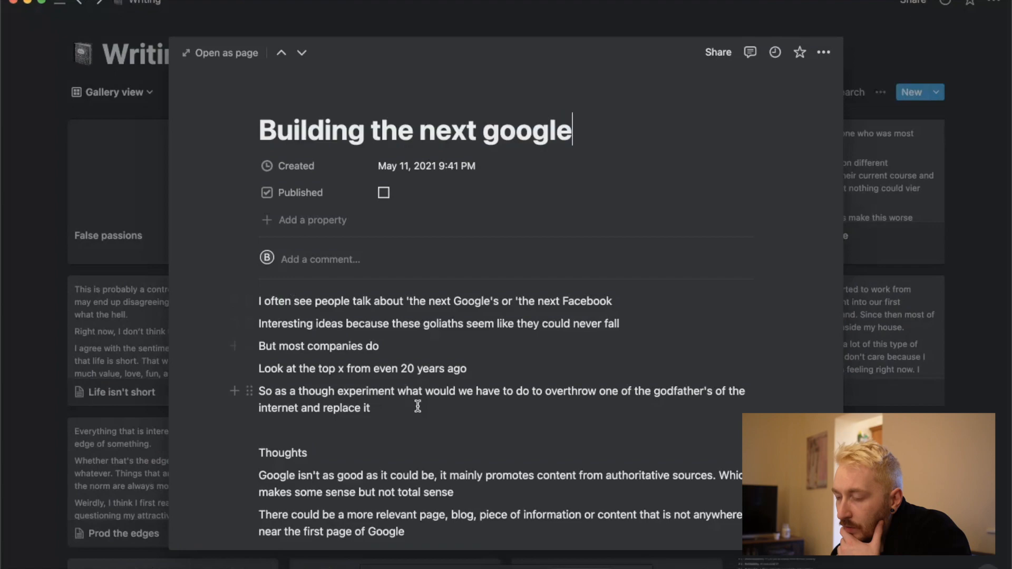
scroll(418, 406, "down", 8)
scroll(418, 406, "up", 10)
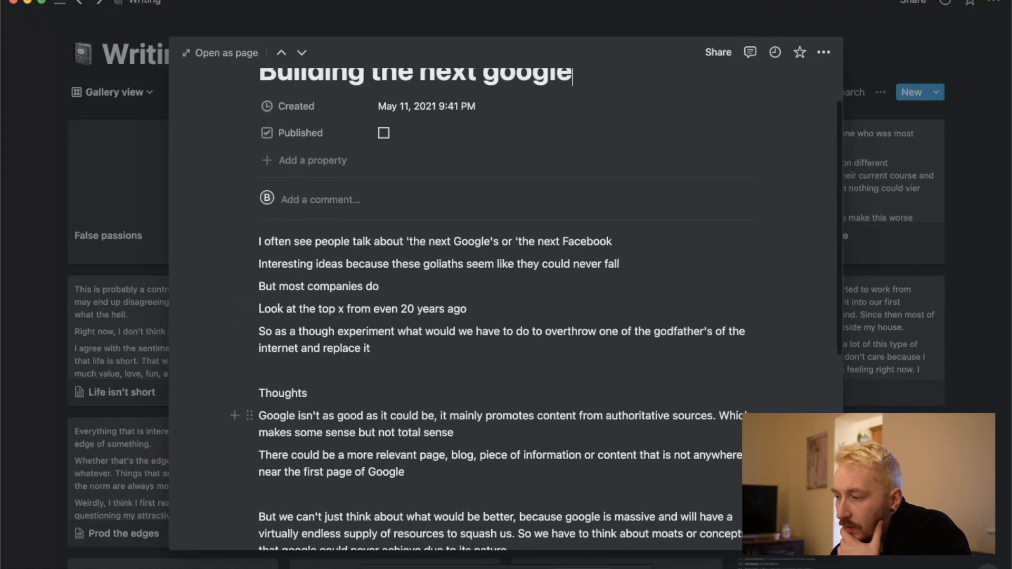
left_click(509, 26)
key("ctrl+Up")
left_click(353, 236)
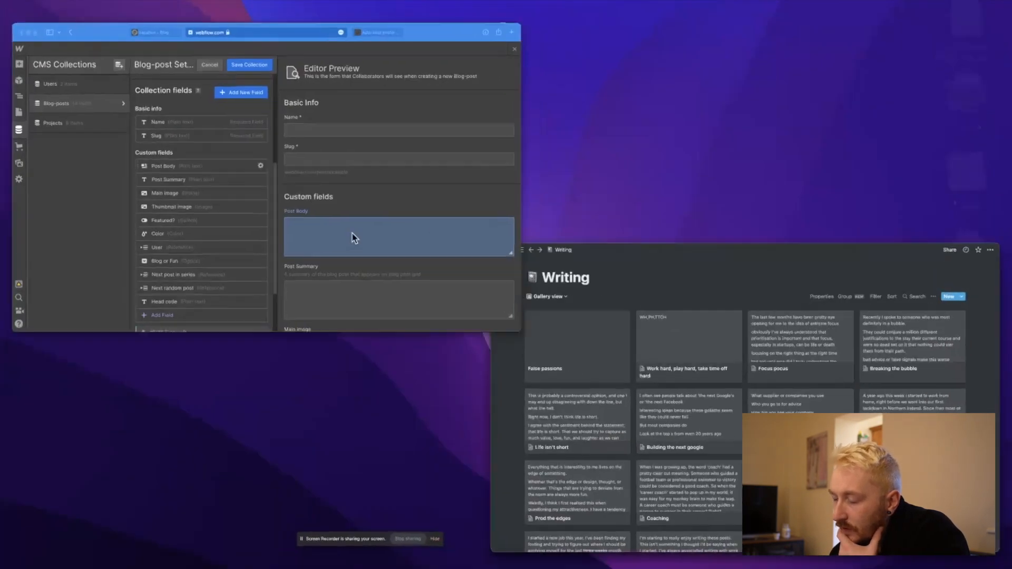
scroll(685, 389, "down", 4)
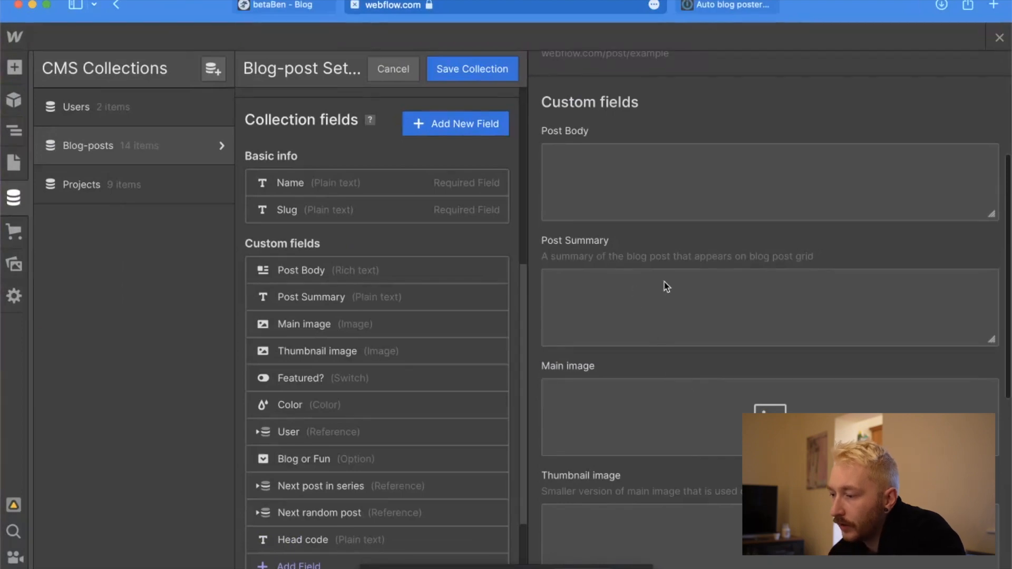
Switch to Notion and add a text property named "Post summary" to the "Work hard, play hard, take time off hard" page.
key("ctrl+Up")
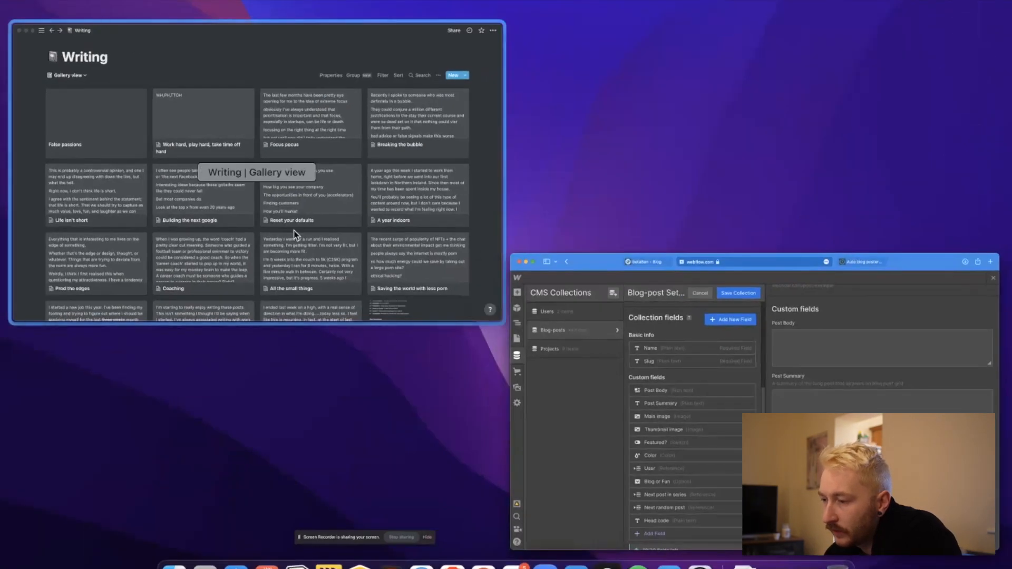
left_click(221, 134)
left_click(396, 224)
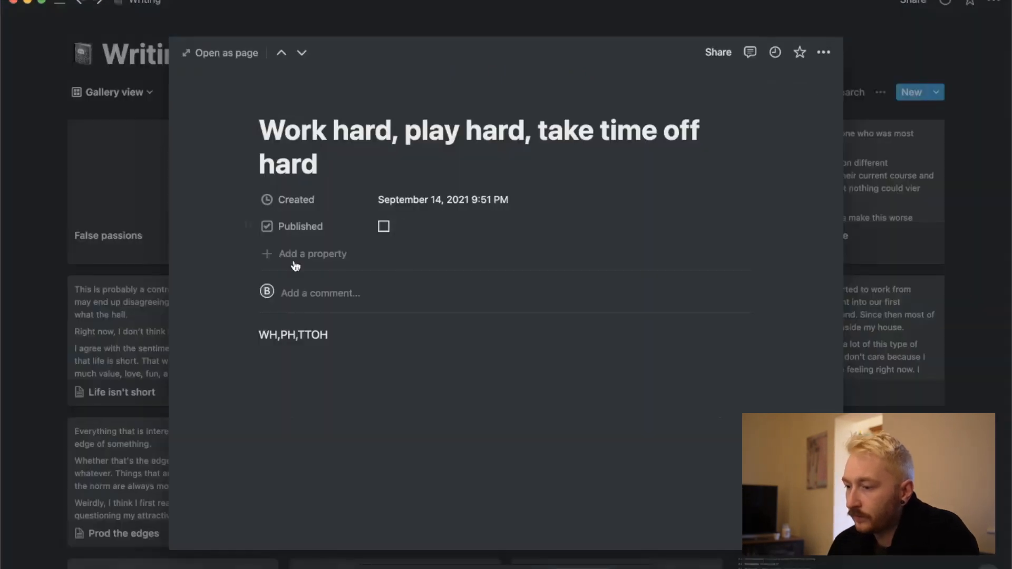
left_click(280, 256)
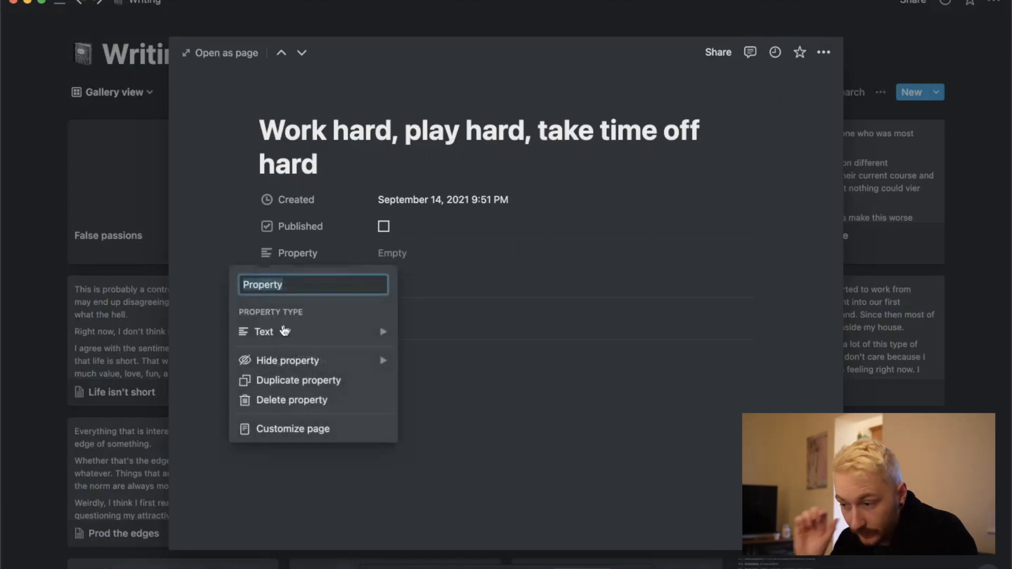
type("Post su")
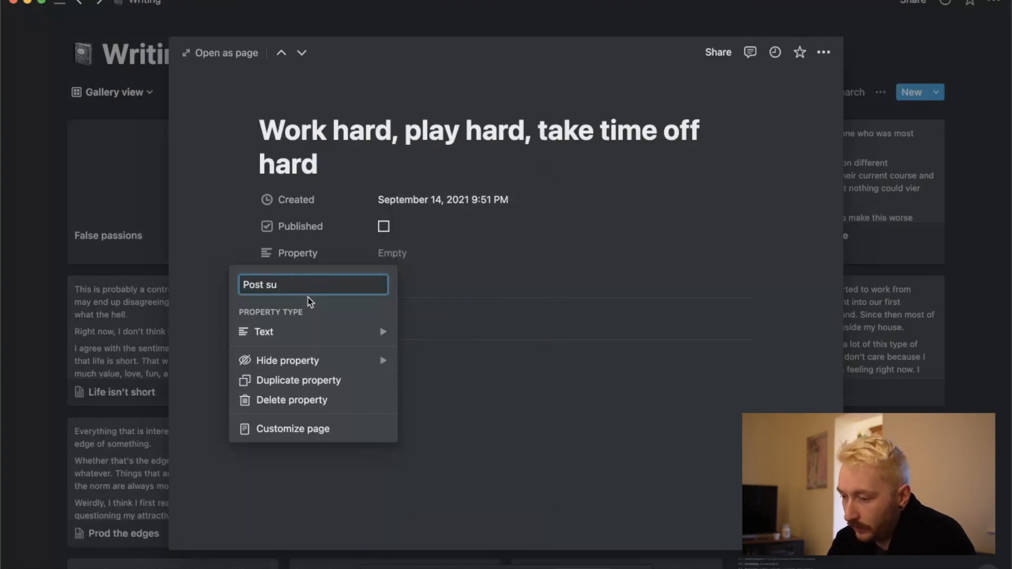
type("mmary")
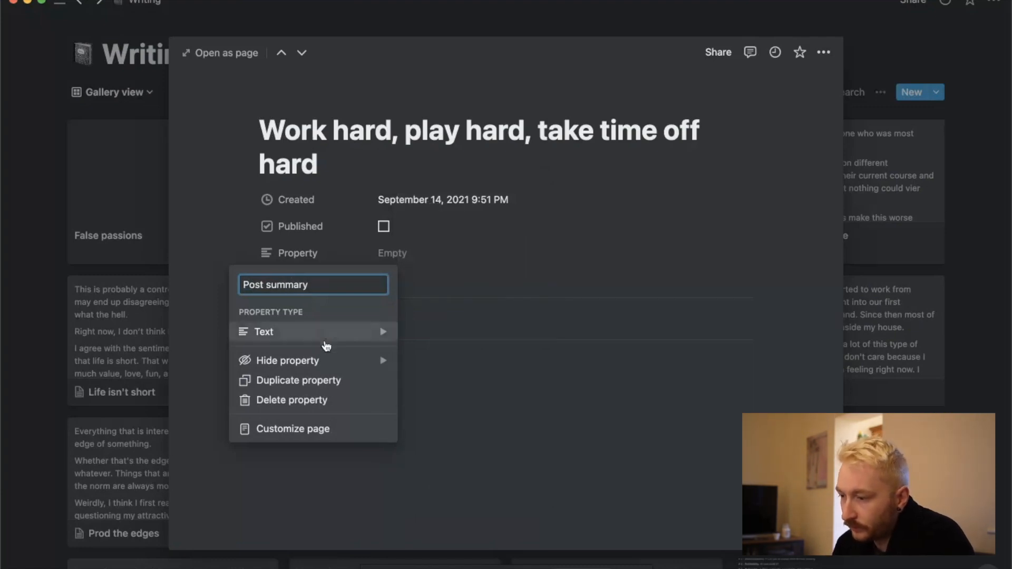
left_click(316, 500)
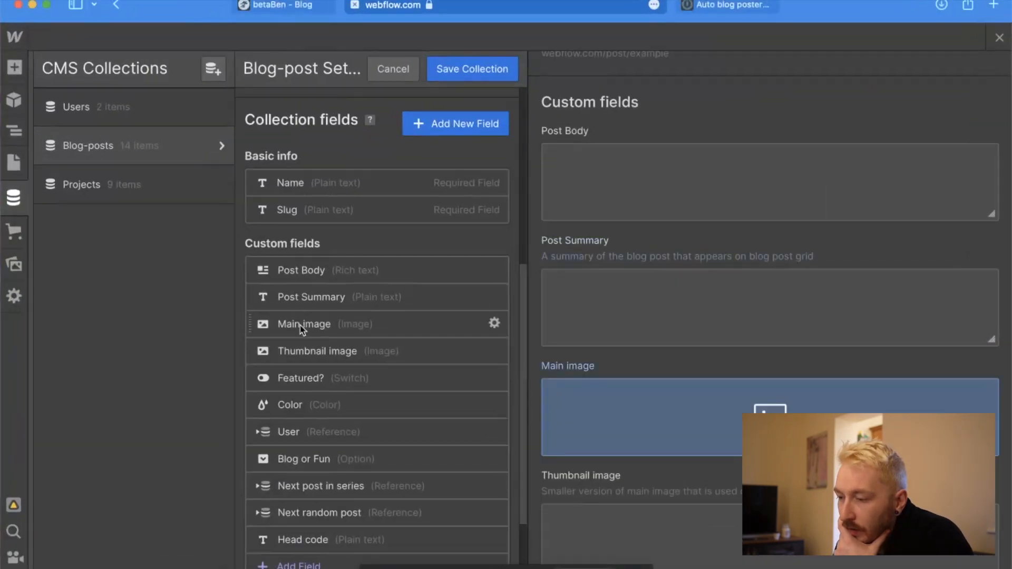
Check the remaining Blog-posts fields in Webflow and add a checkbox property named "Featured" to the same Notion page.
scroll(303, 327, "down", 1)
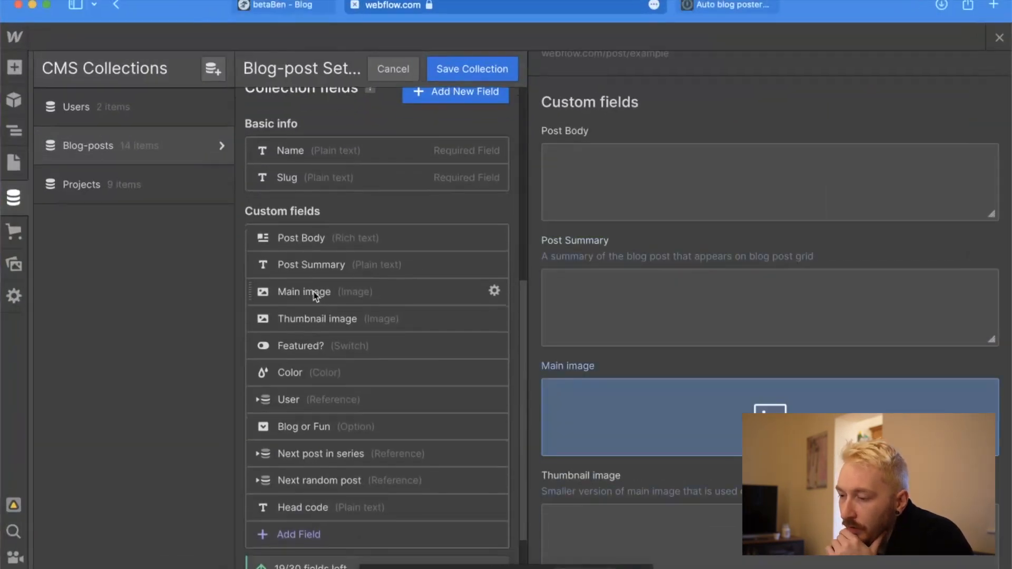
scroll(328, 316, "down", 2)
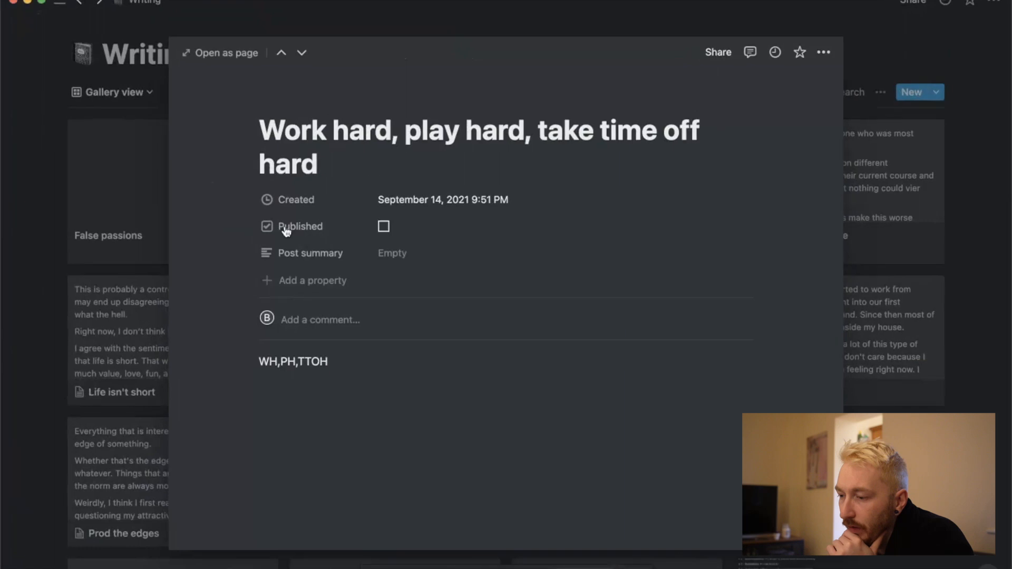
left_click(274, 284)
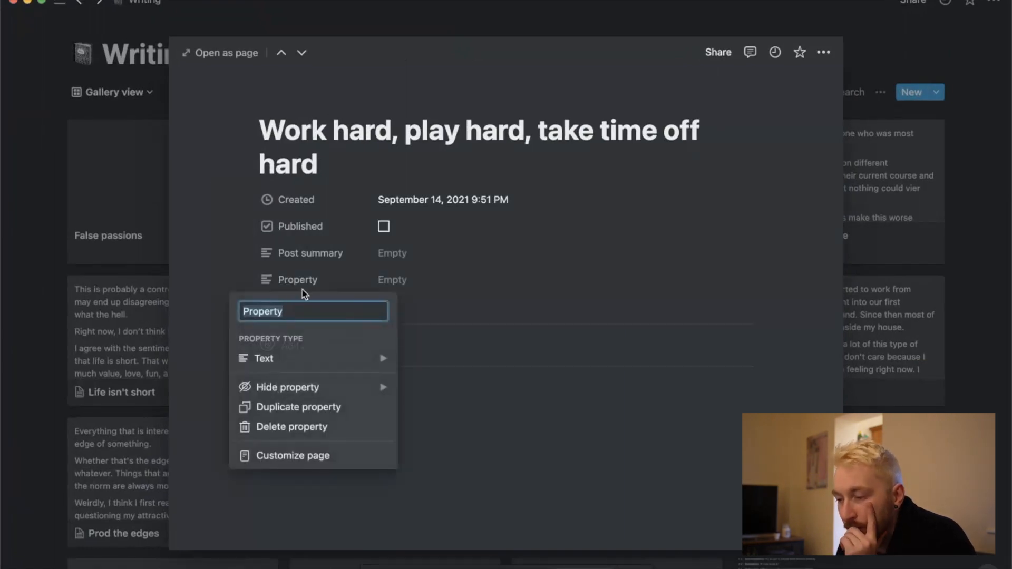
mouse_move(373, 357)
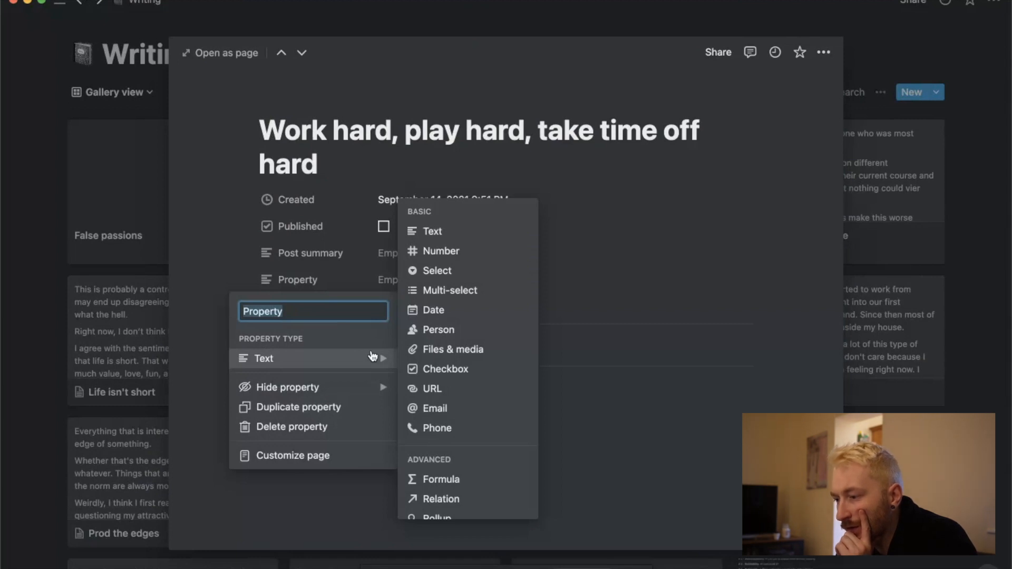
left_click(444, 364)
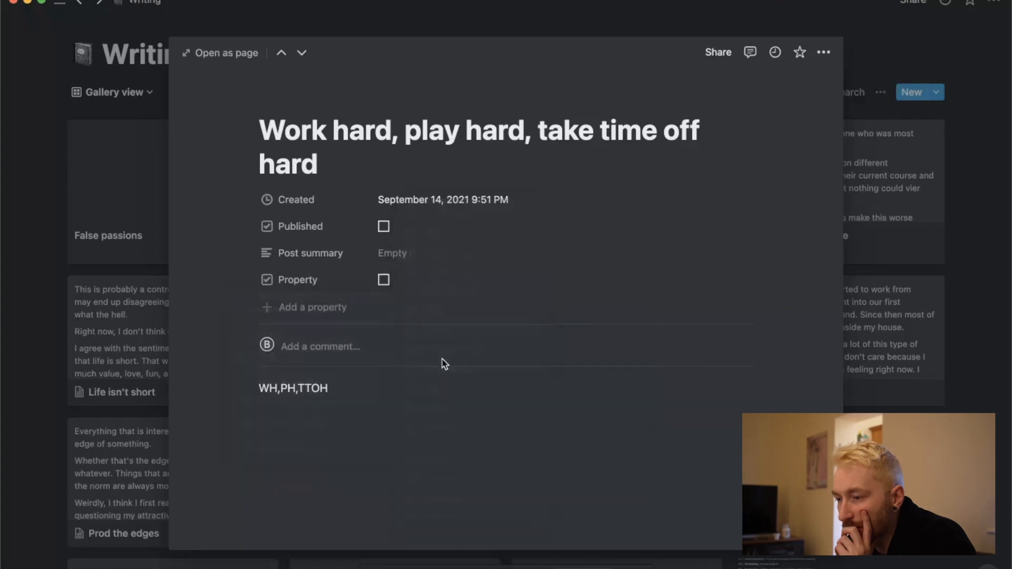
left_click(302, 282)
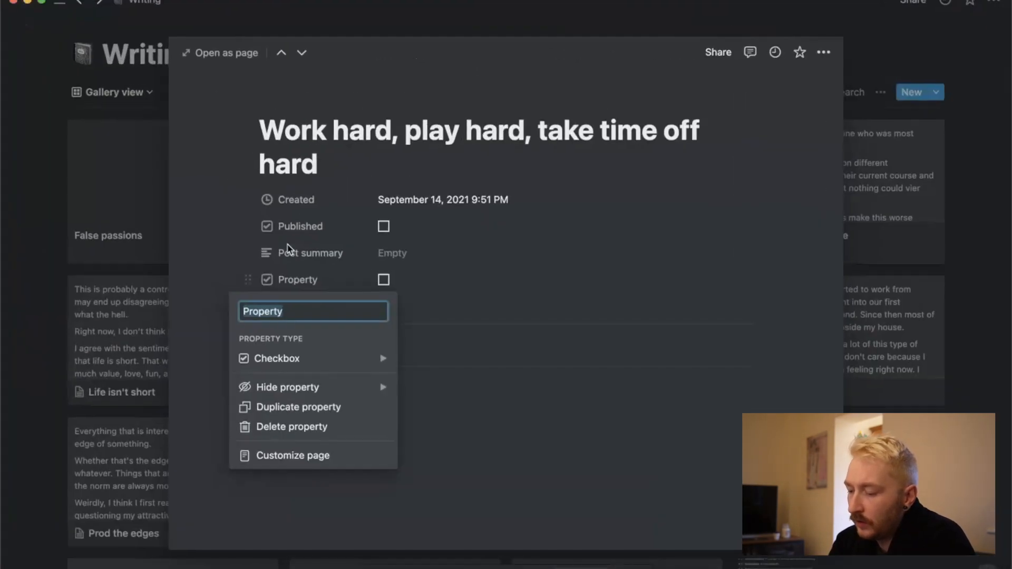
type("Featured")
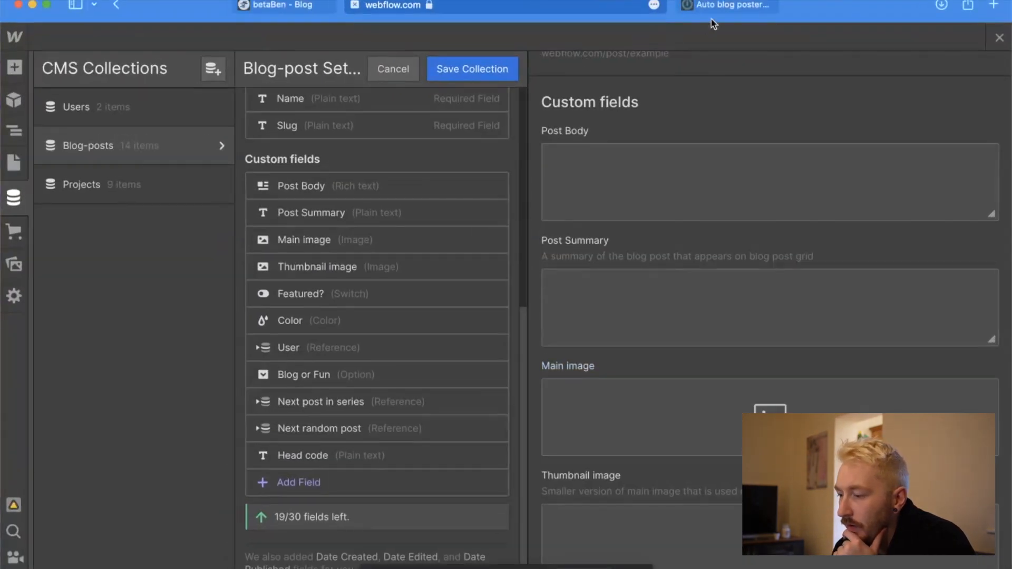
Switch to Integromat and spread out the Webflow Create Item and Publish Site modules, leaving more room after the Notion trigger.
left_click(725, 5)
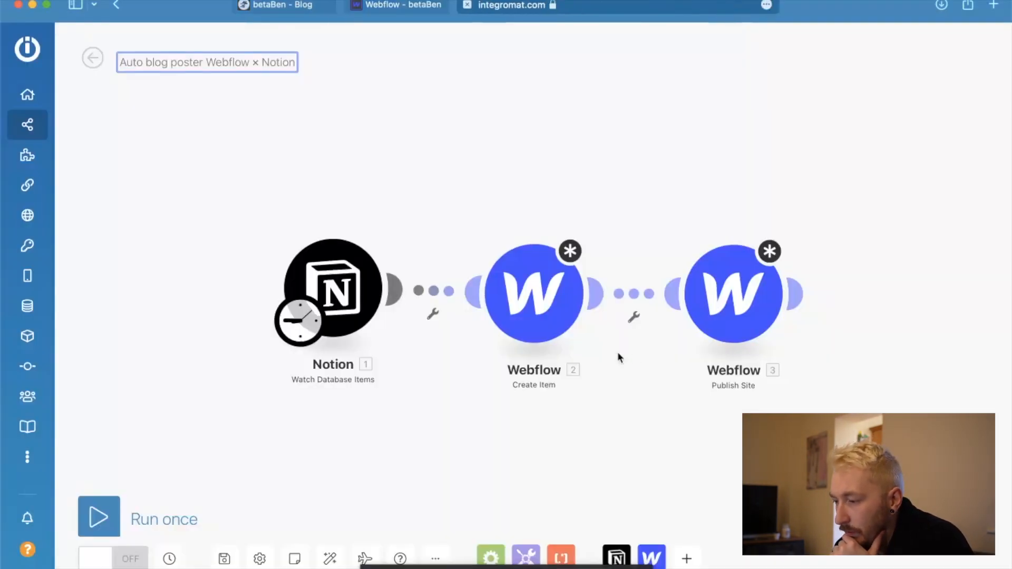
scroll(715, 402, "up", 1)
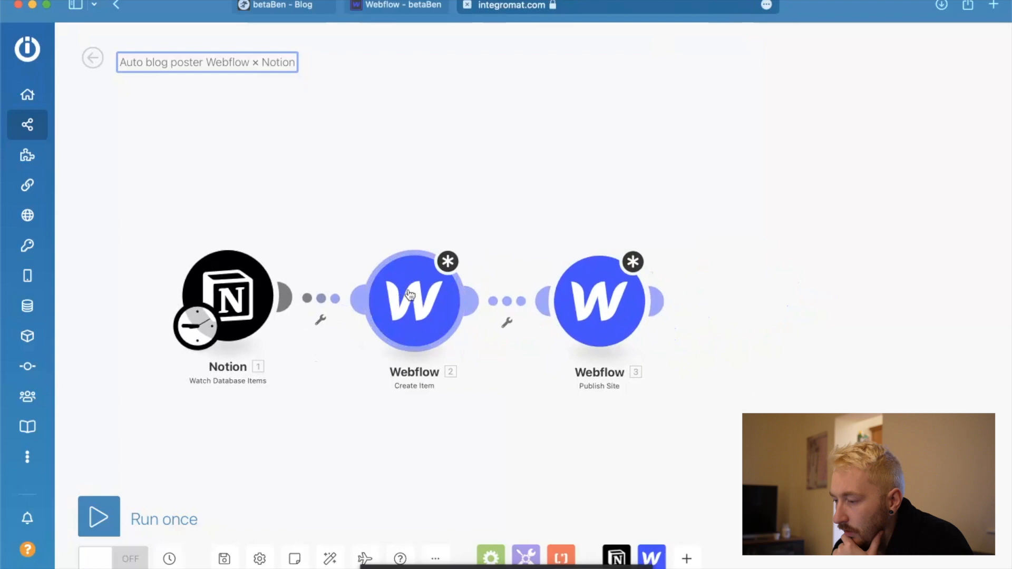
left_click_drag(396, 296, 471, 297)
left_click_drag(633, 301, 766, 300)
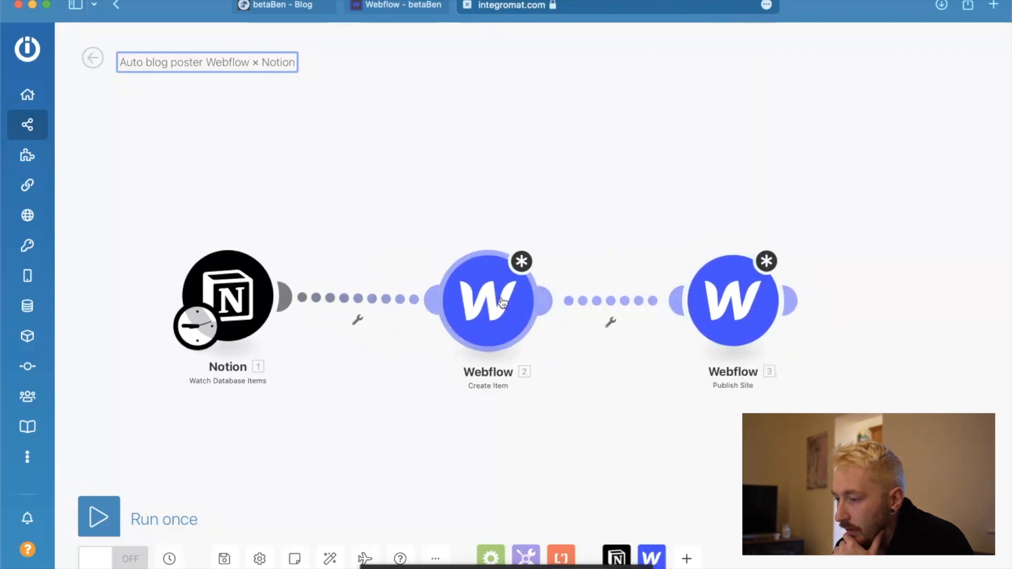
left_click_drag(504, 299, 548, 300)
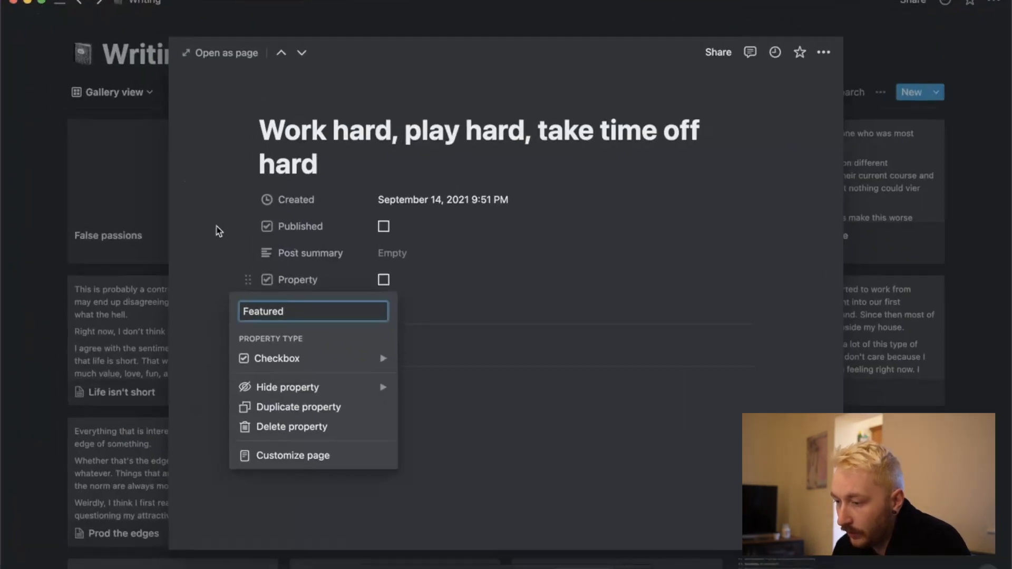
Switch to Notion and add a text property named "Webflow item id" to the "Work hard, play hard, take time off hard" page.
left_click(218, 231)
left_click(293, 306)
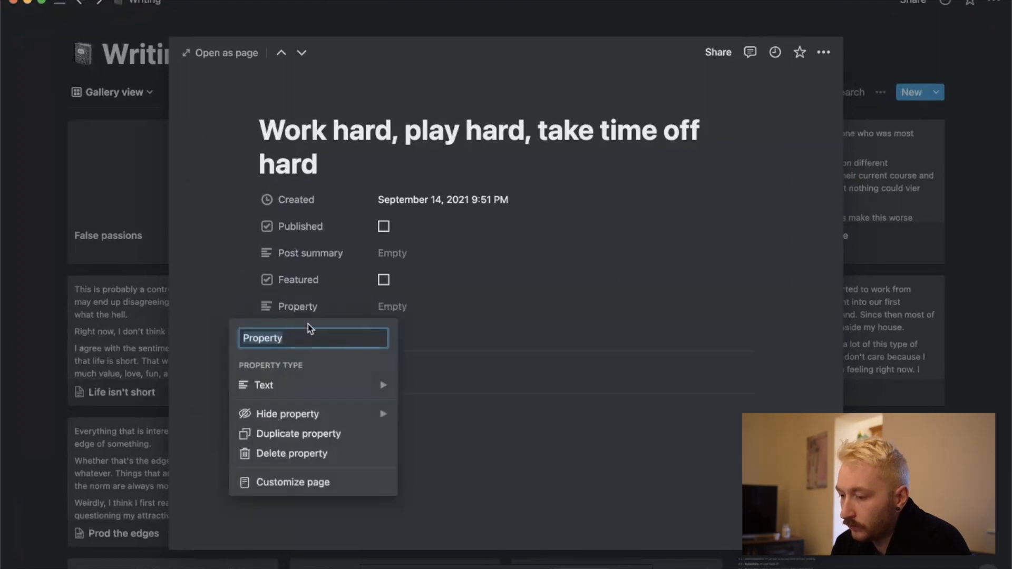
type("Webflow it")
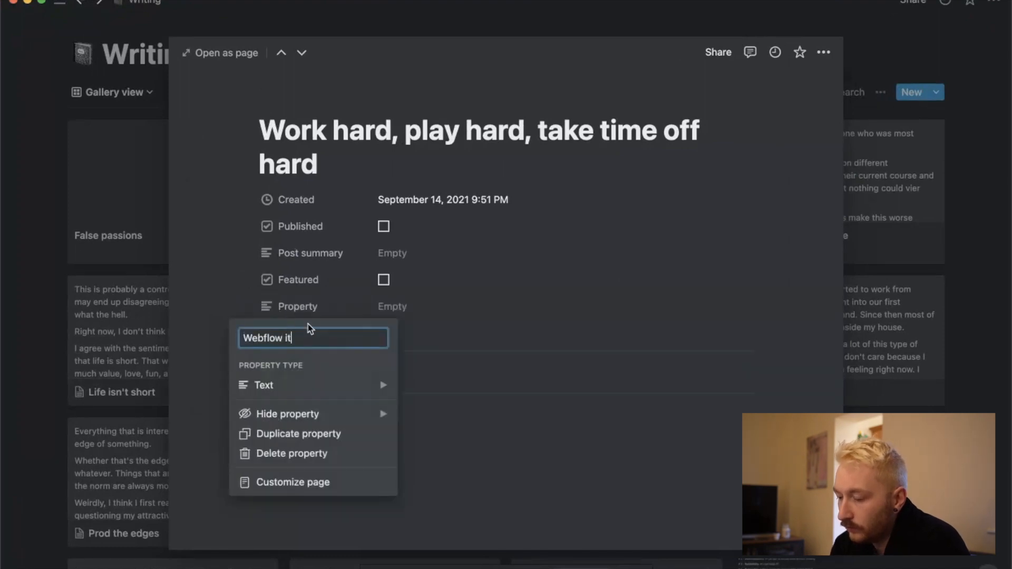
left_click(219, 219)
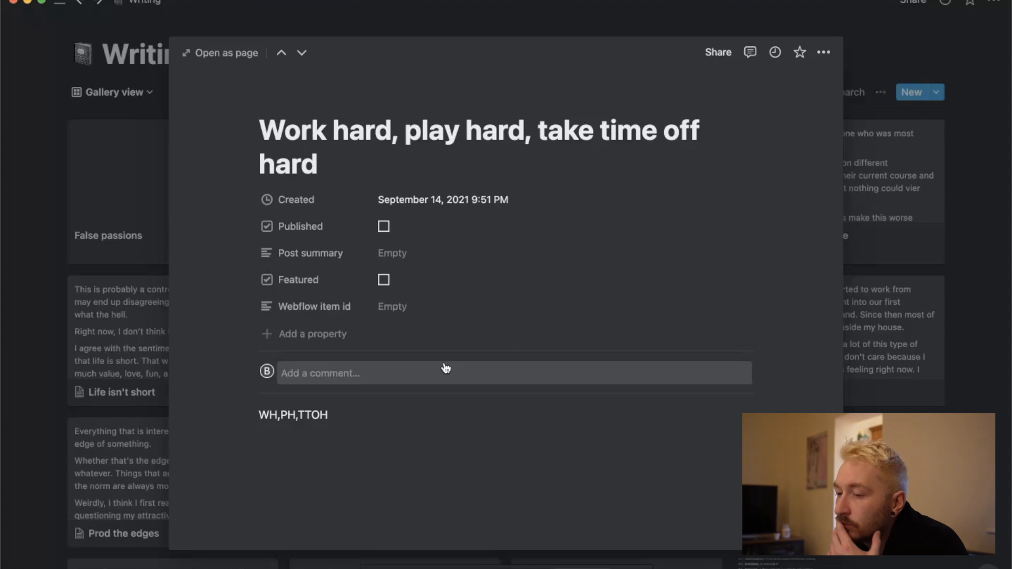
Switch to Integromat and add a Webflow Update Item module below the Create Item module.
key("ctrl+Up")
left_click(362, 276)
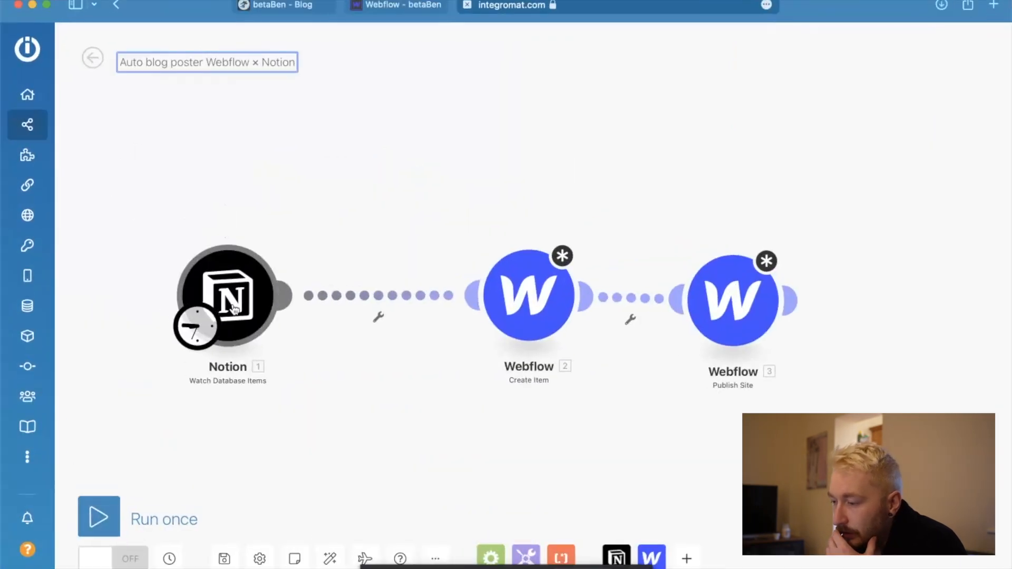
scroll(539, 432, "down", 5)
scroll(538, 433, "up", 4)
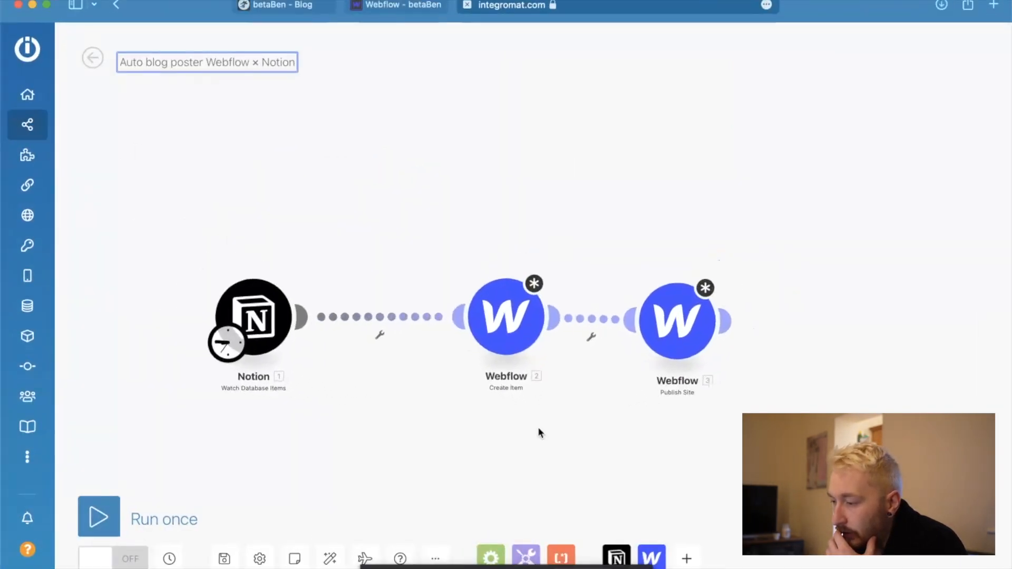
scroll(539, 432, "up", 1)
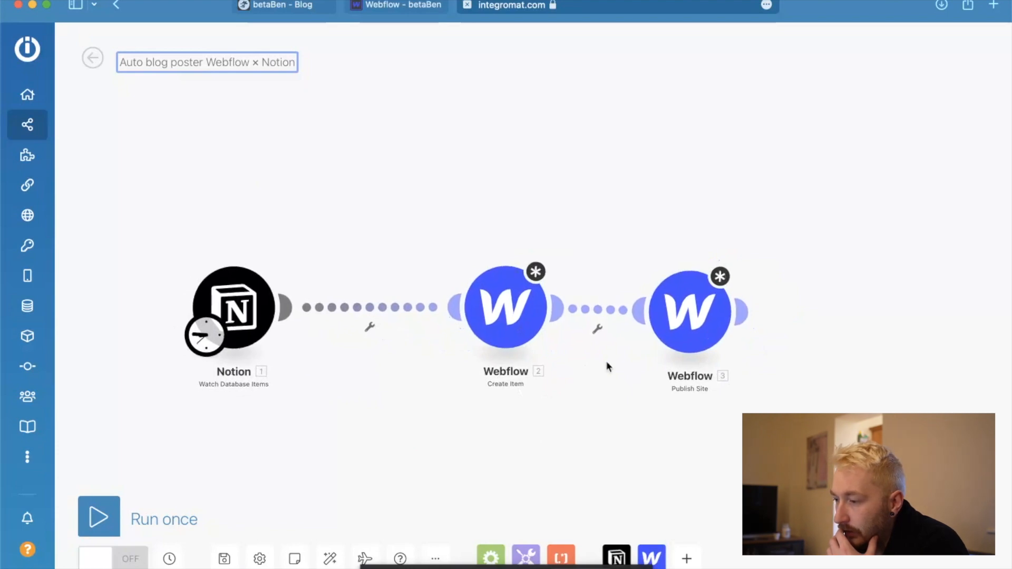
left_click_drag(617, 411, 650, 274)
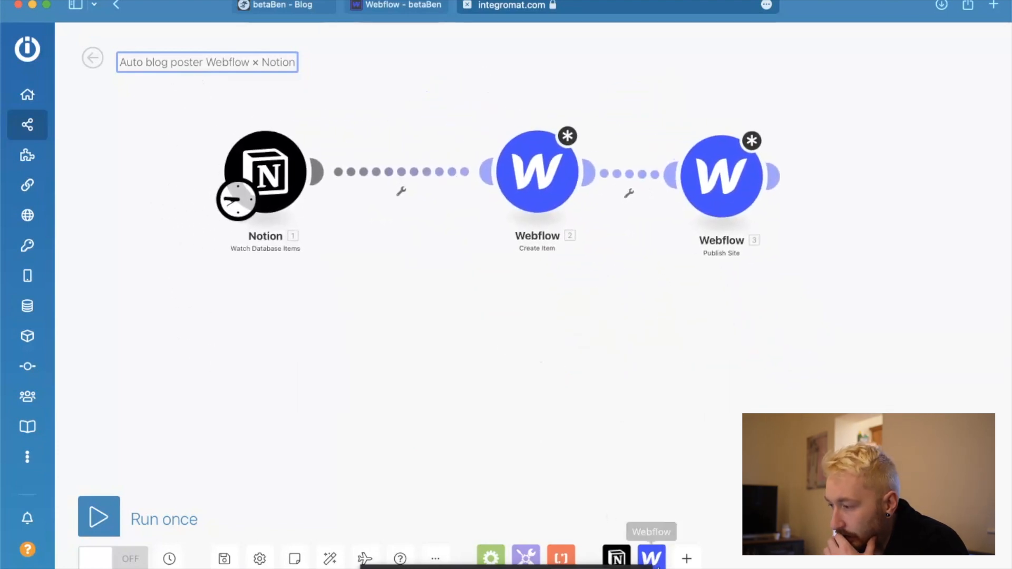
left_click(652, 558)
scroll(692, 323, "down", 5)
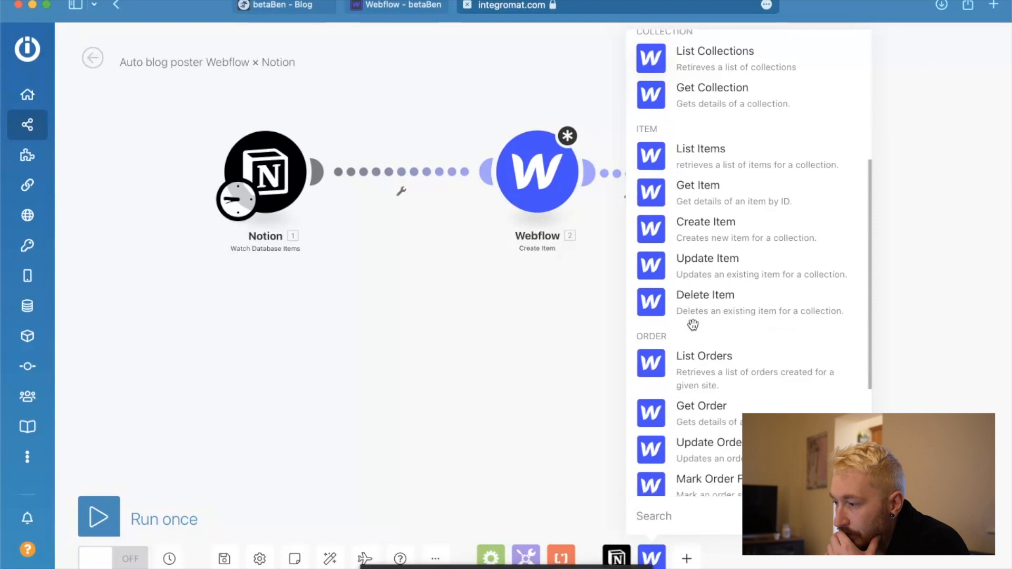
left_click(656, 258)
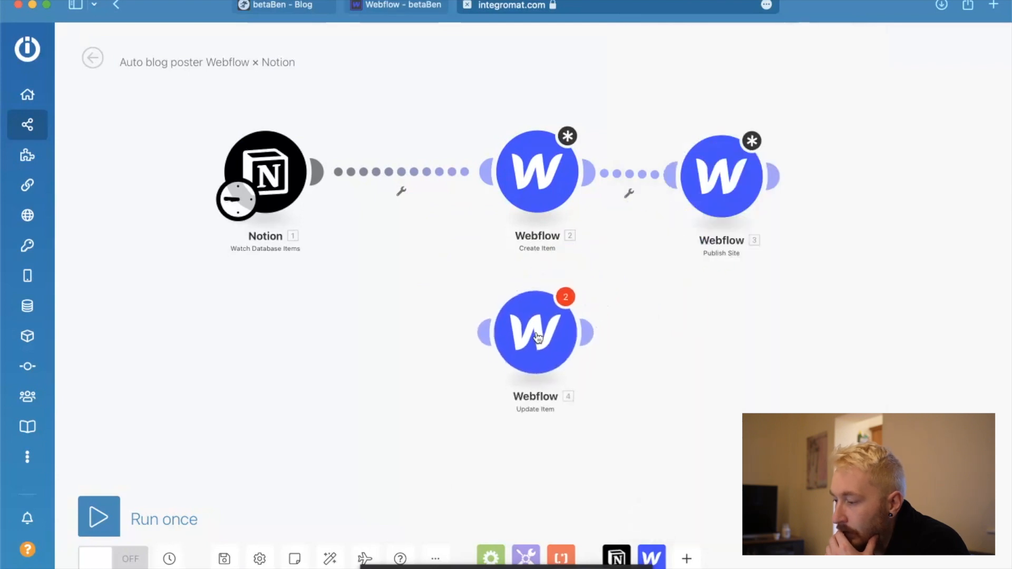
Add an unconfigured Webflow Publish Site module after Update Item and link this second branch to the Notion trigger through a router.
left_click(652, 558)
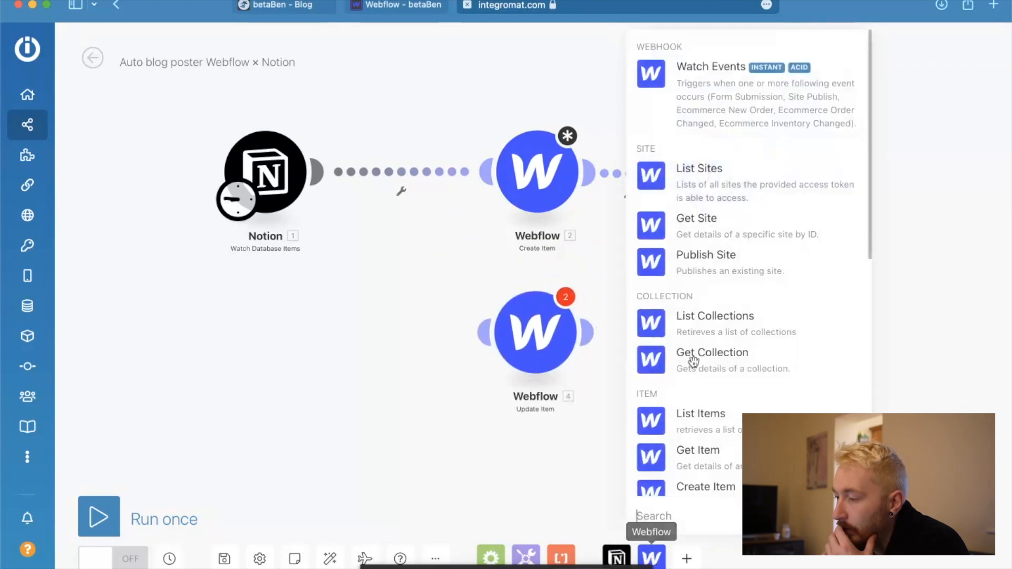
left_click_drag(656, 257, 730, 344)
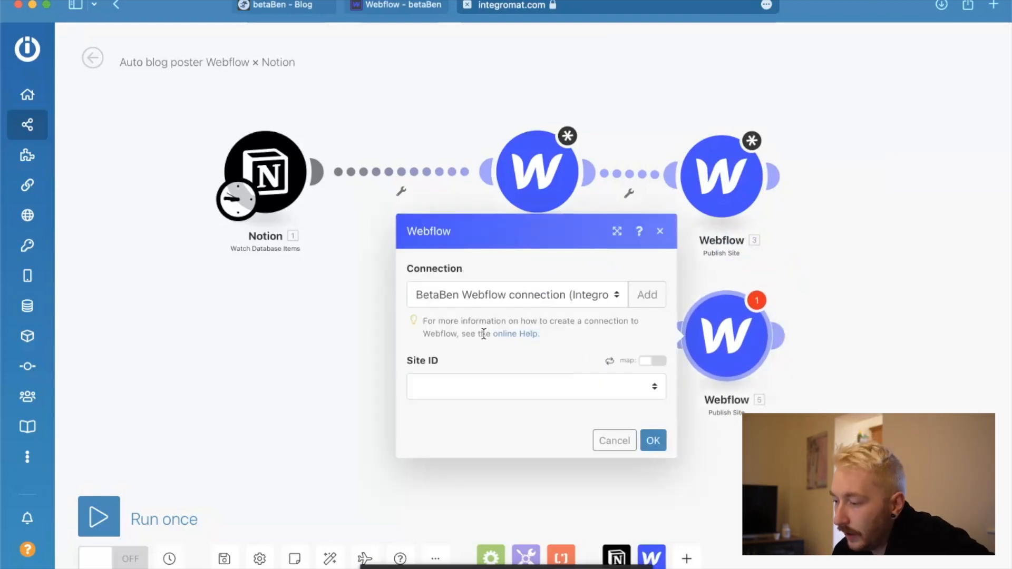
left_click(614, 442)
left_click_drag(481, 330, 319, 172)
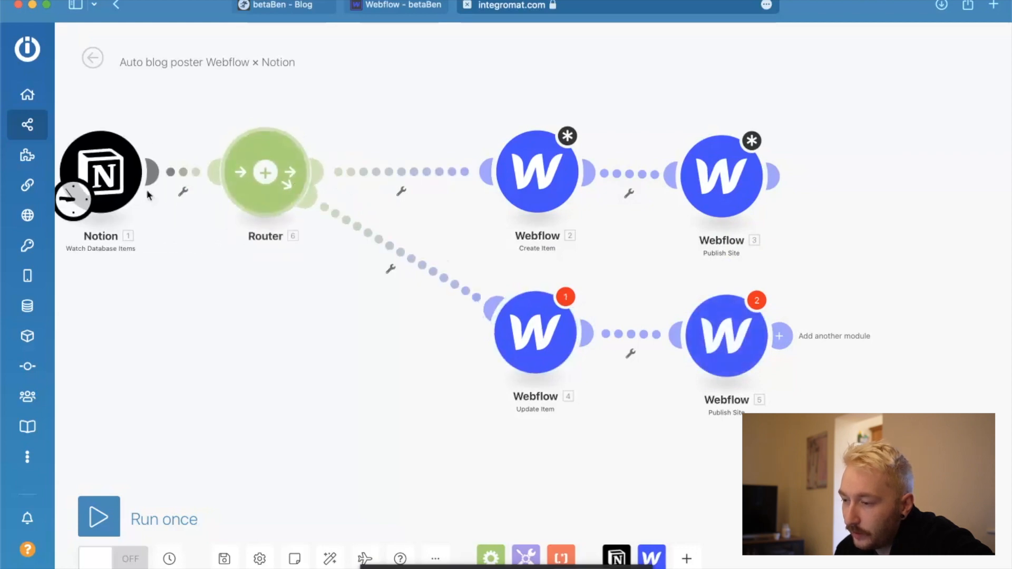
Arrange the Notion, Router and upper Publish Site modules so the create and update branches fan out evenly.
left_click_drag(117, 163, 128, 230)
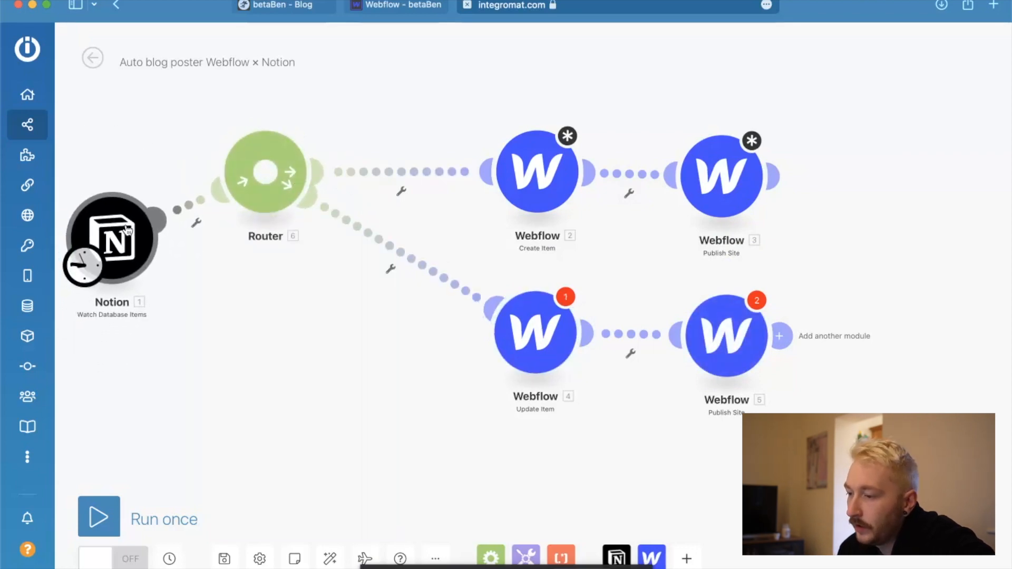
left_click_drag(267, 161, 316, 222)
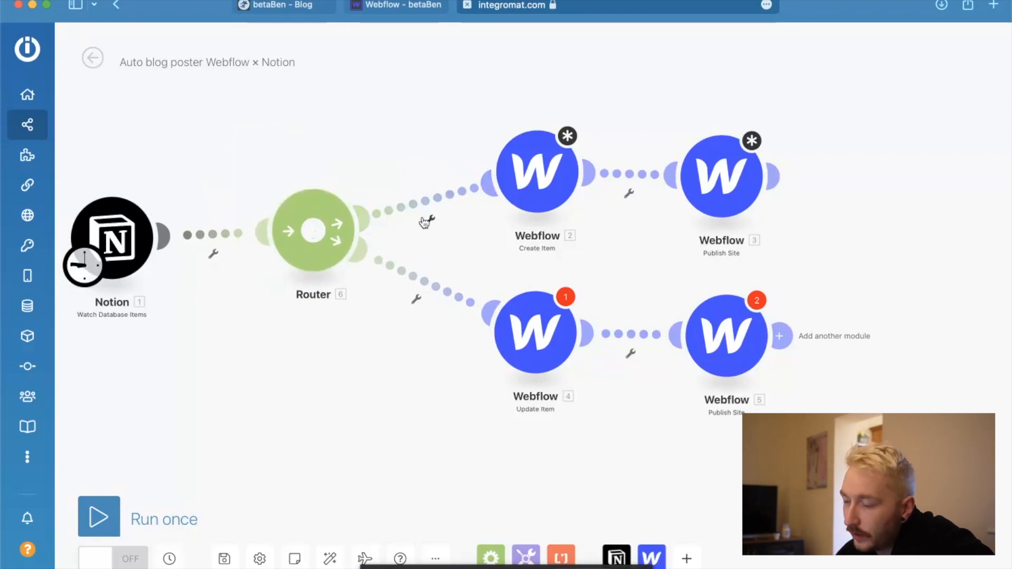
left_click(432, 221)
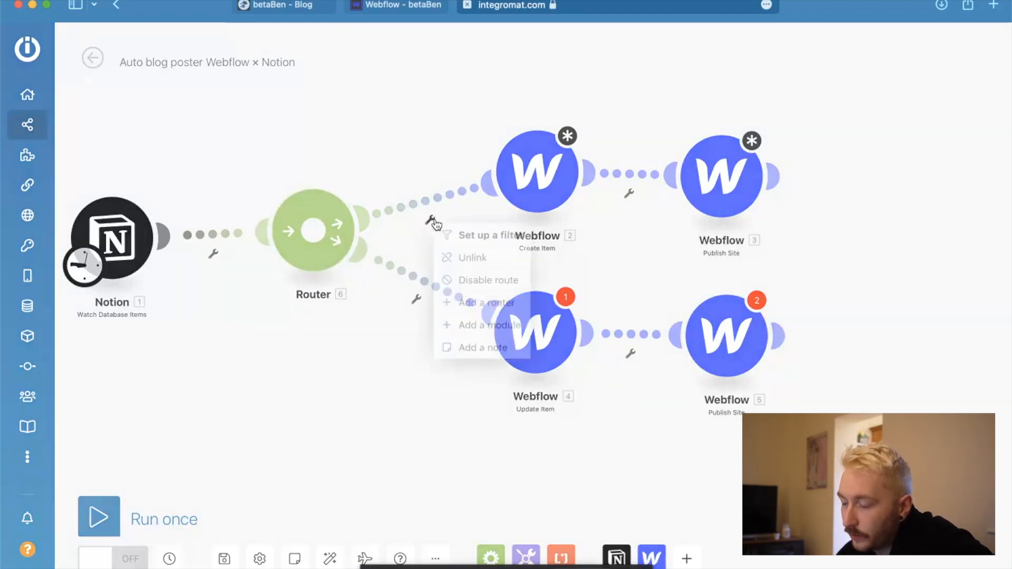
left_click(368, 112)
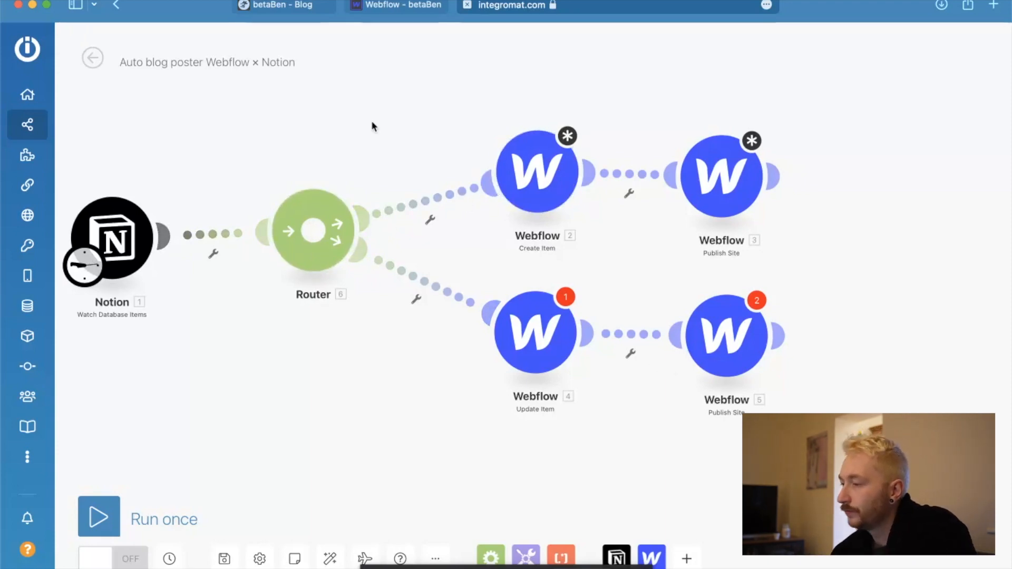
left_click_drag(704, 195, 706, 179)
scroll(593, 276, "down", 3)
scroll(592, 276, "up", 3)
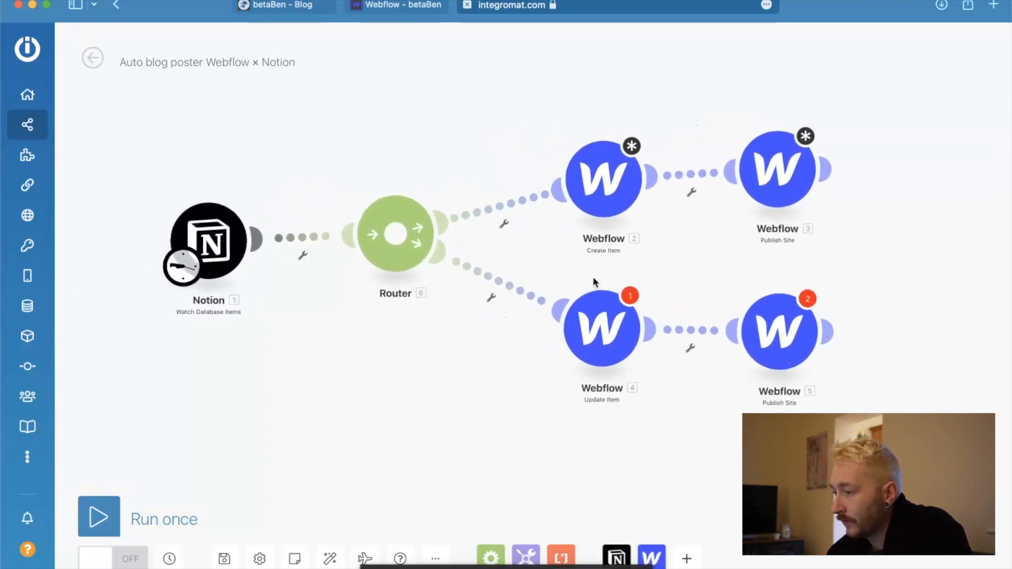
left_click_drag(790, 173, 791, 182)
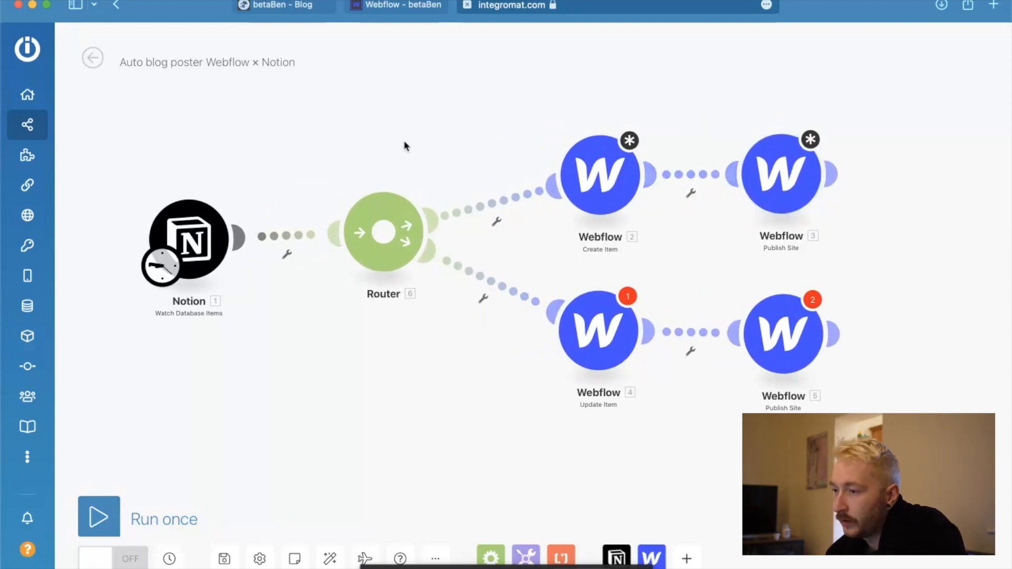
Review the Blog-posts fields in Webflow and the post list on the live betaBen blog, and return to Integromat.
left_click(406, 7)
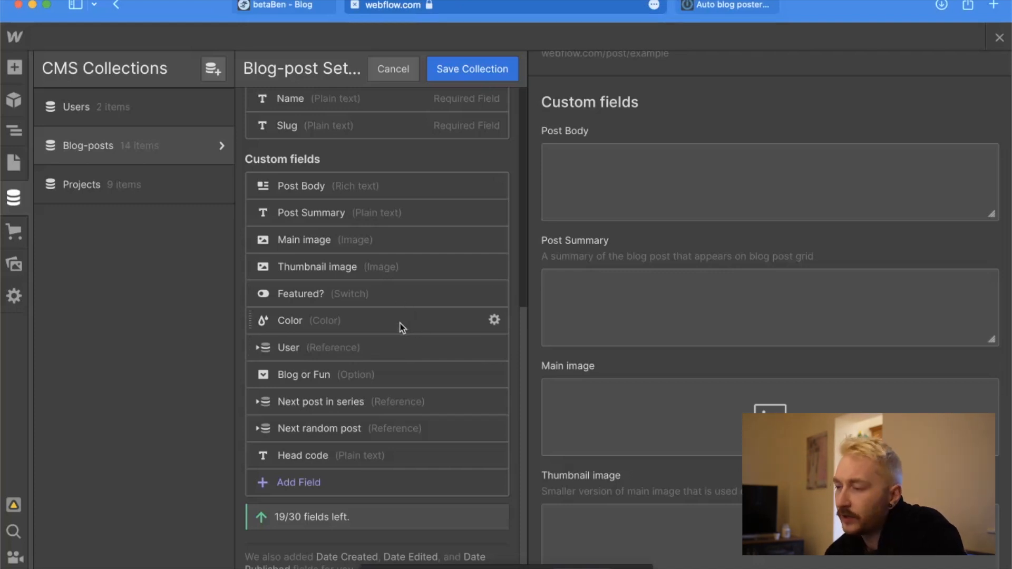
left_click(280, 5)
scroll(227, 242, "up", 5)
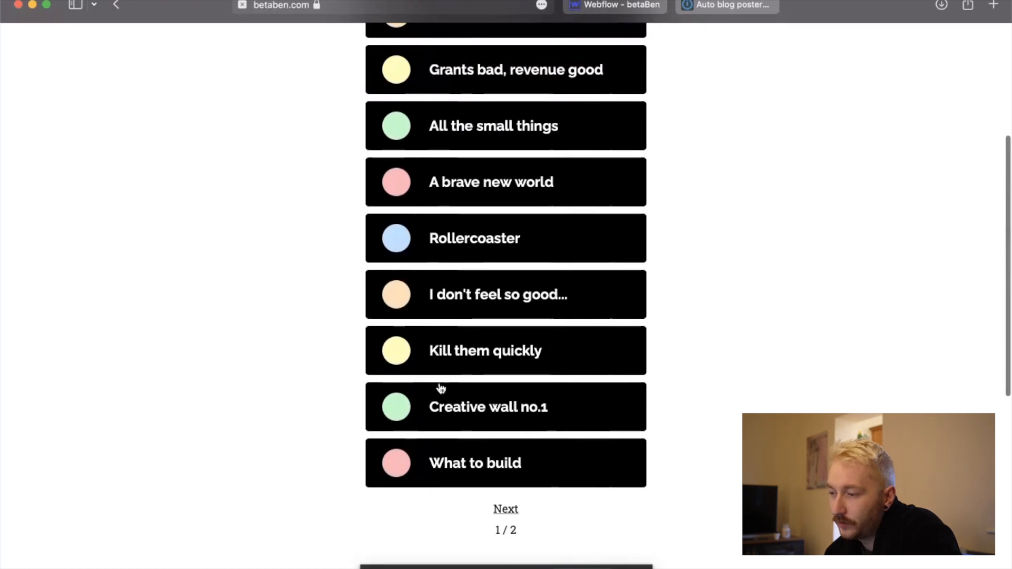
scroll(418, 203, "up", 3)
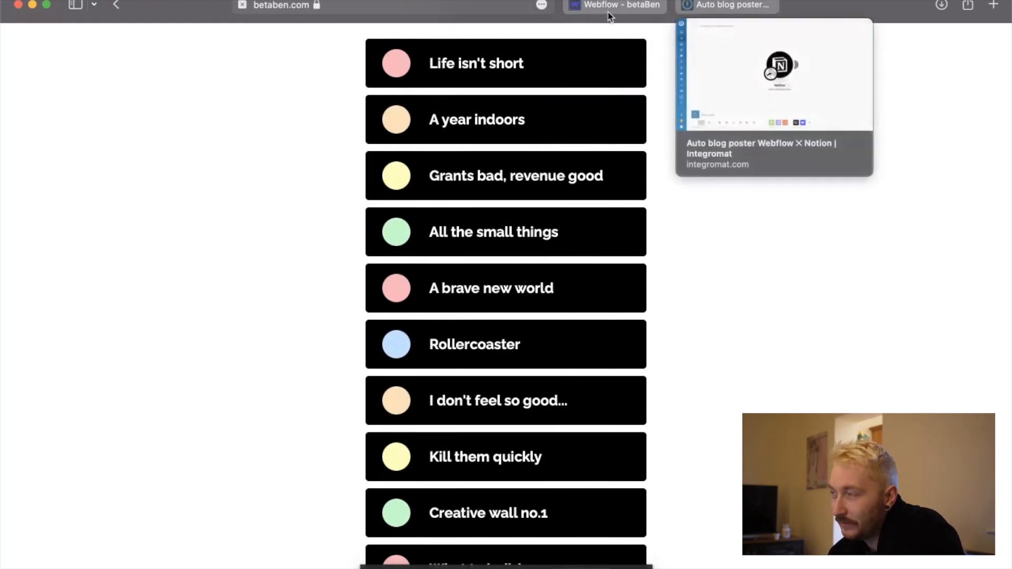
mouse_move(596, 7)
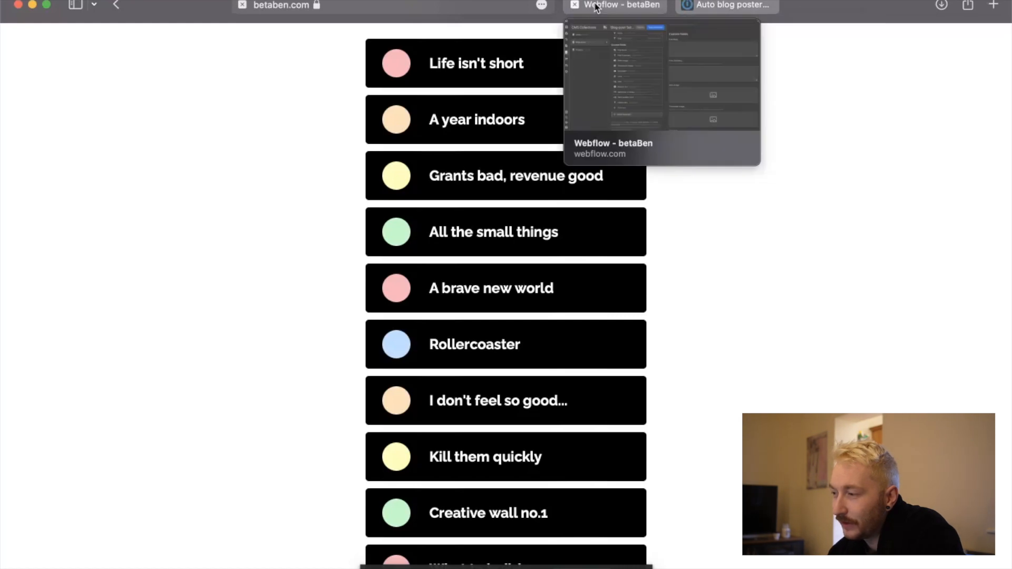
left_click(738, 6)
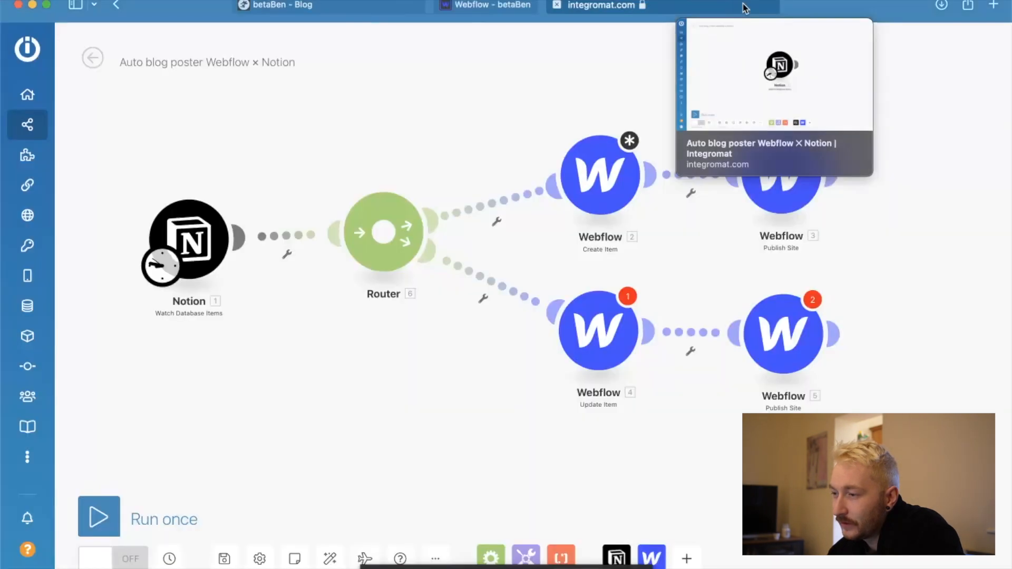
Compare Webflow's Blog-posts custom fields, including Blog or Fun, with the properties of the Notion page.
left_click(404, 5)
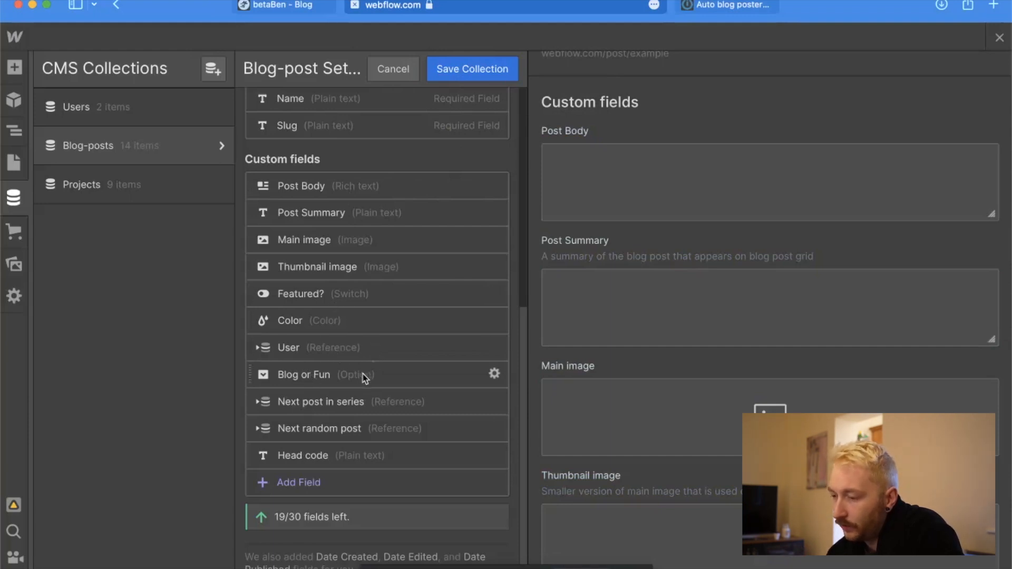
key("ctrl+Up")
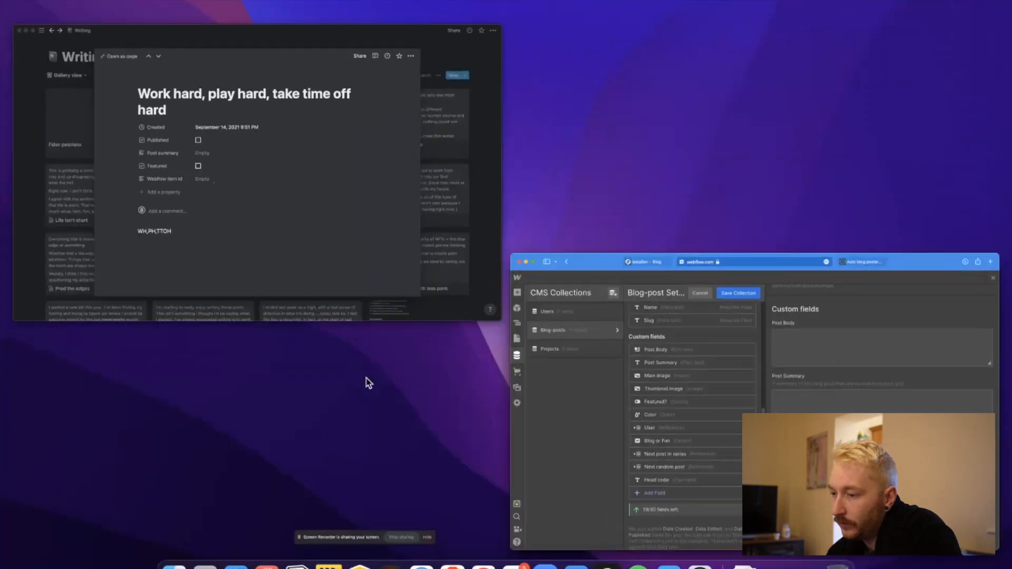
left_click(338, 232)
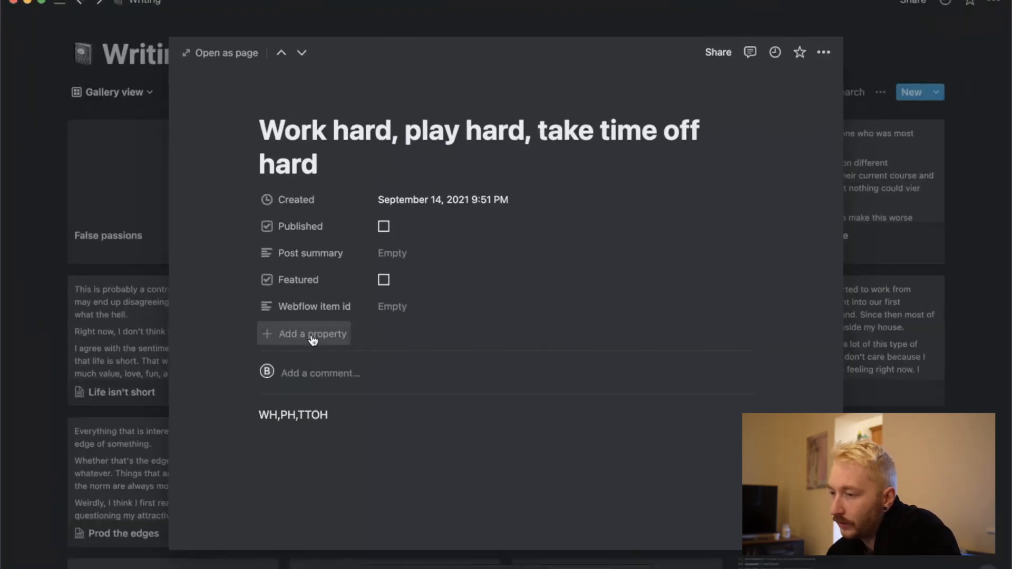
key("ctrl+Up")
left_click(415, 193)
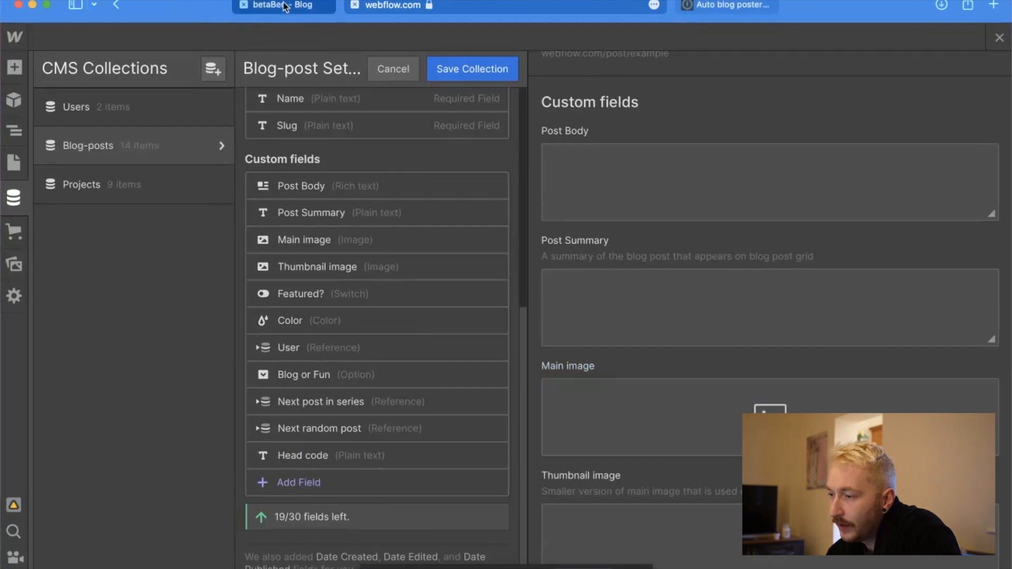
Open the Fun section of the live betaBen site and examine the Ninorc post.
left_click(279, 5)
scroll(327, 92, "down", 1)
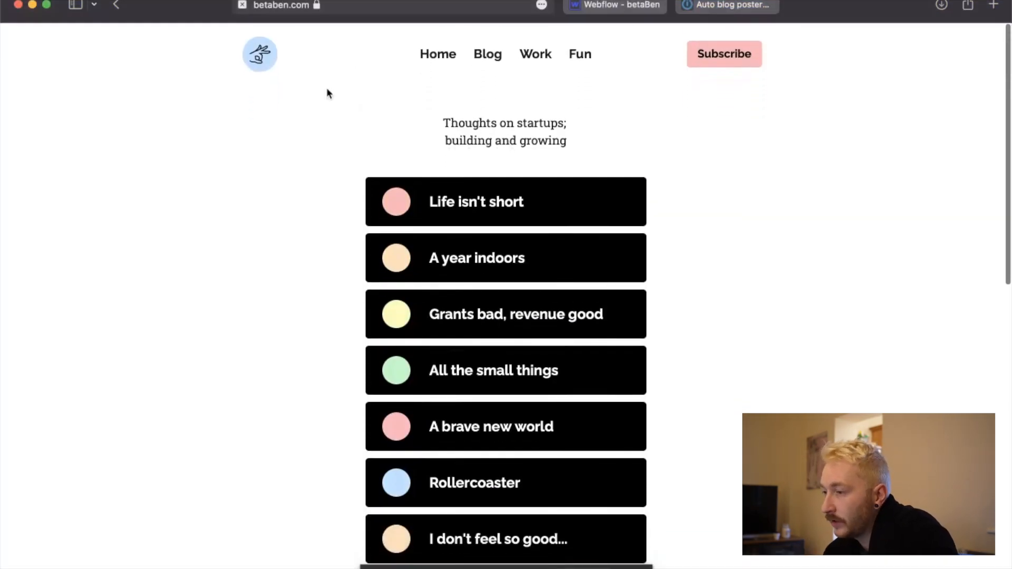
left_click(577, 56)
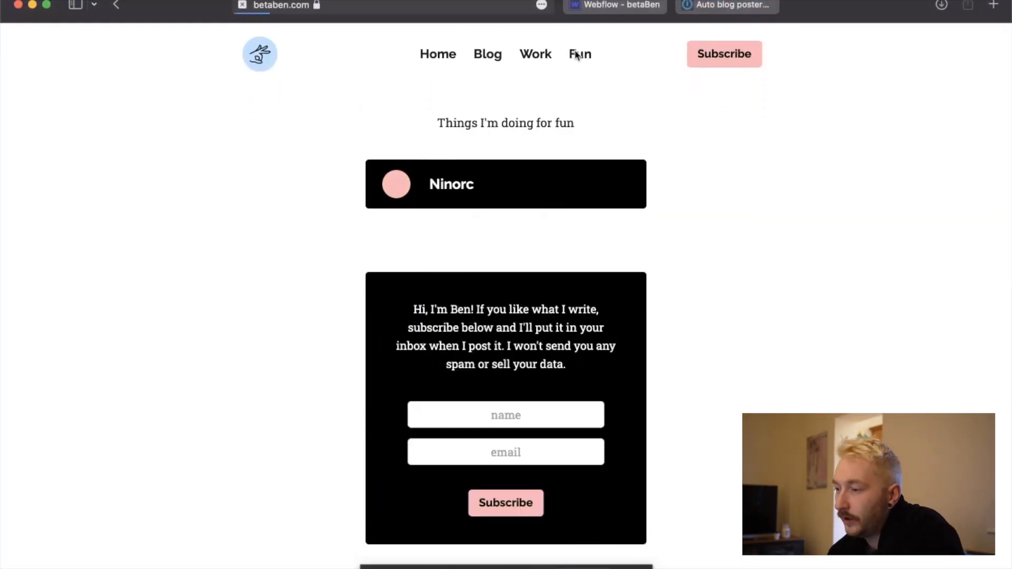
left_click(458, 196)
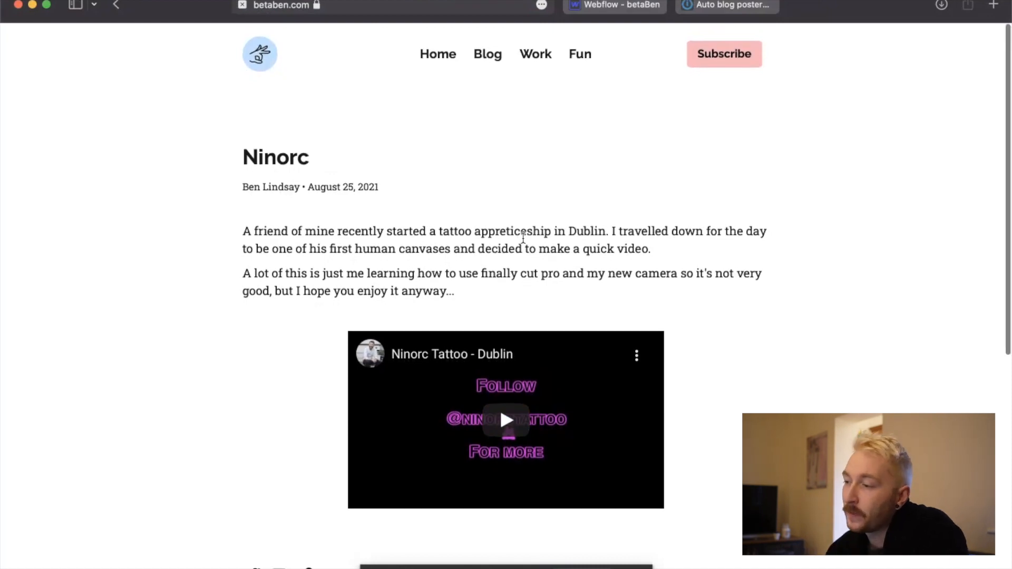
scroll(459, 306, "down", 2)
scroll(457, 306, "up", 2)
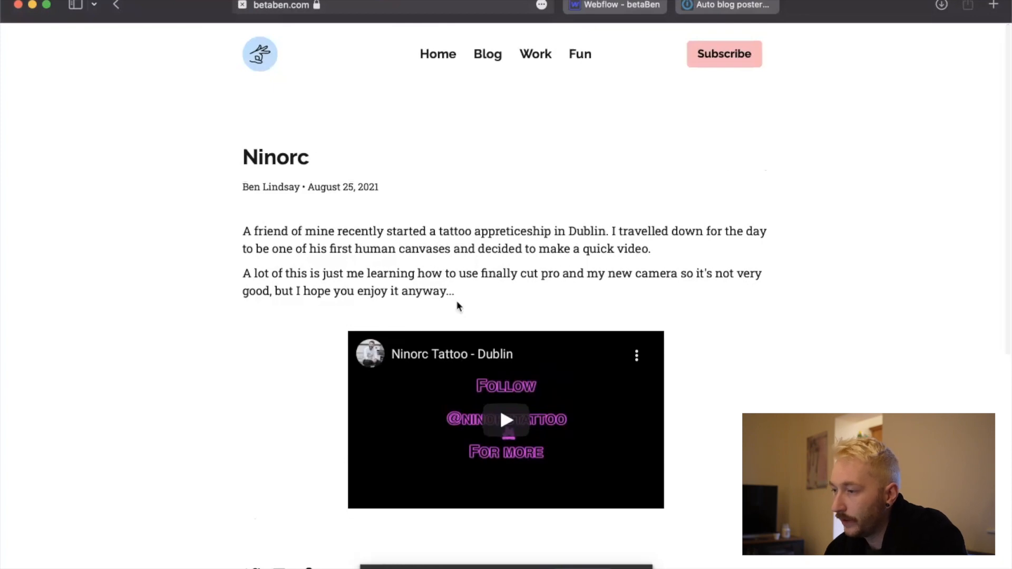
Open the Blog section of the live betaBen site and look through its post list.
left_click(494, 63)
scroll(534, 354, "down", 3)
scroll(536, 355, "up", 3)
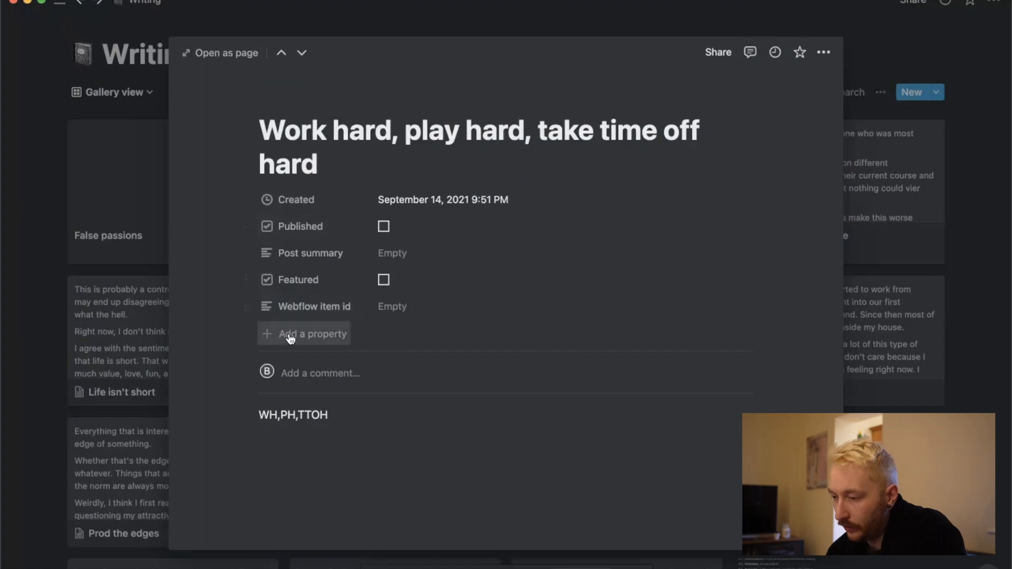
In Notion, add a Select property named "Blog or fun?" to the open Writing page.
left_click(289, 339)
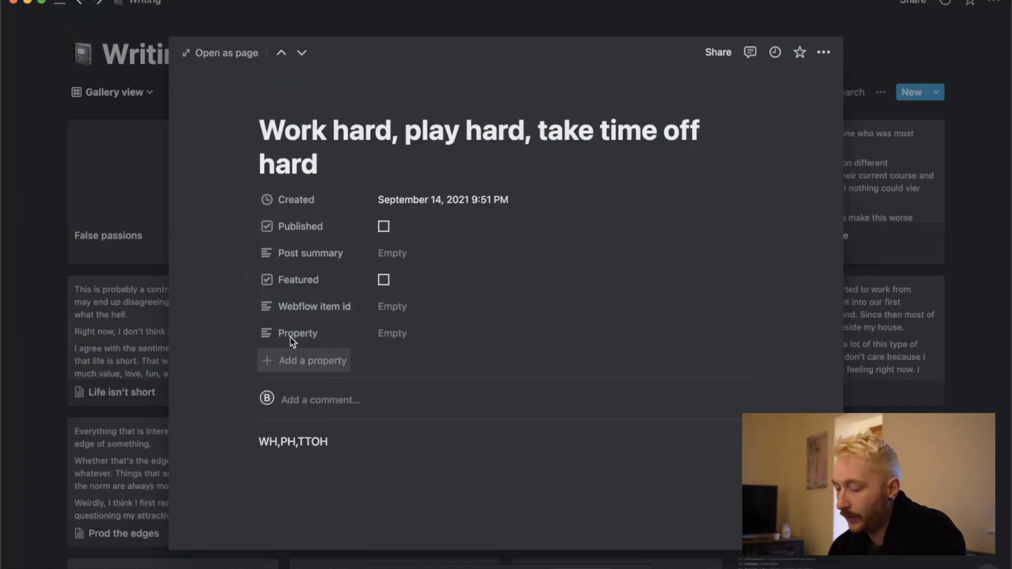
type("Bl")
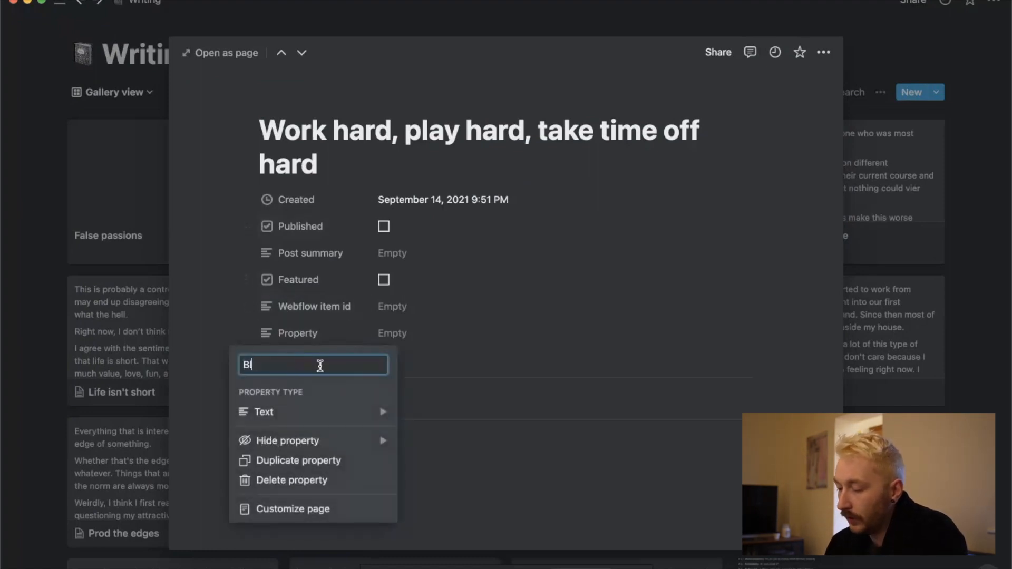
type("og or fun?")
left_click(361, 414)
left_click(477, 331)
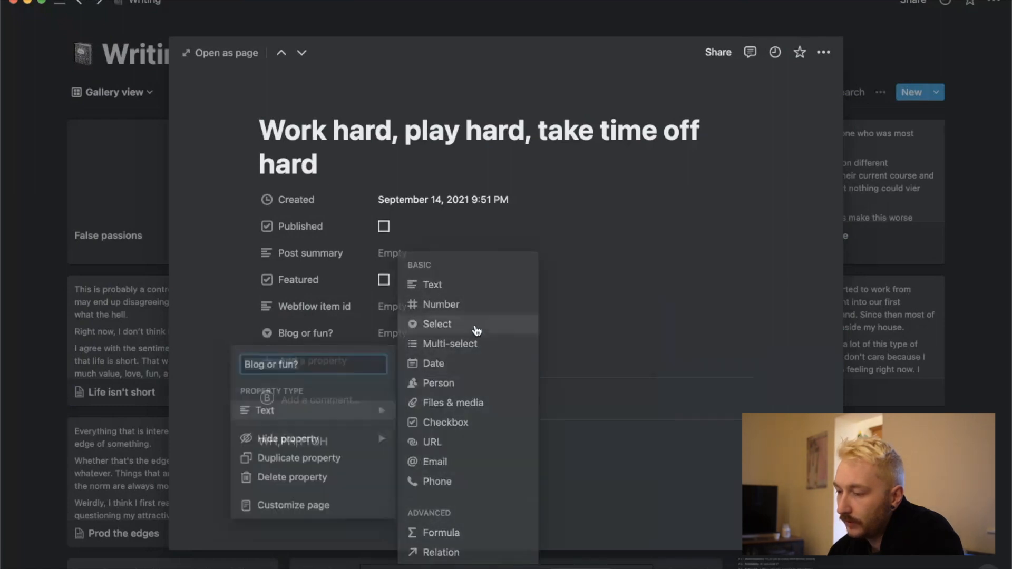
Move the "Blog or fun?" property above Webflow item id and put Published at the end of the property list.
left_click_drag(248, 333, 253, 314)
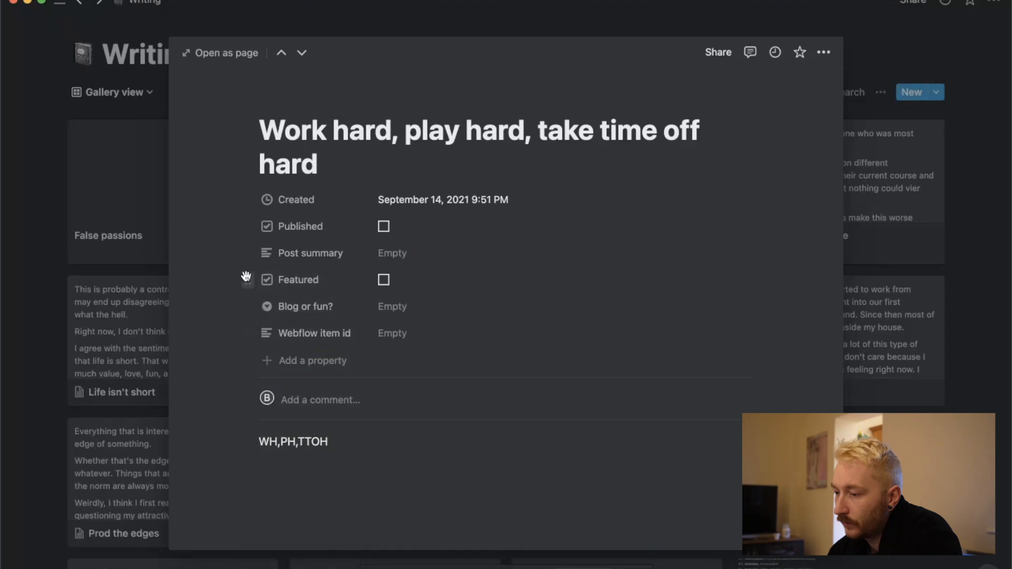
left_click_drag(247, 226, 249, 346)
In Webflow, examine the Next post in series and Next random post reference fields, and close the Blog-posts settings without saving.
key("ctrl+Up")
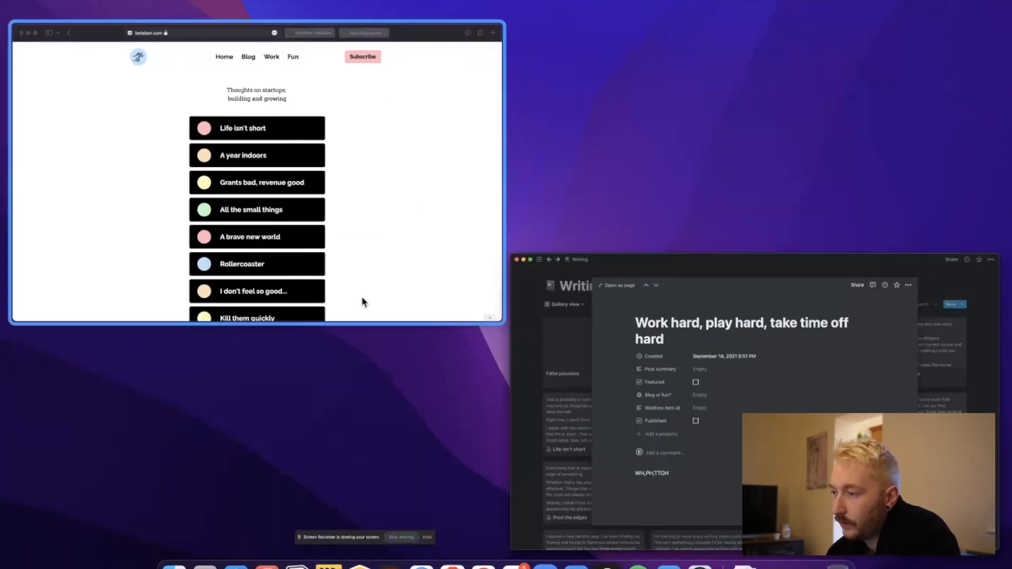
left_click(305, 232)
left_click(612, 4)
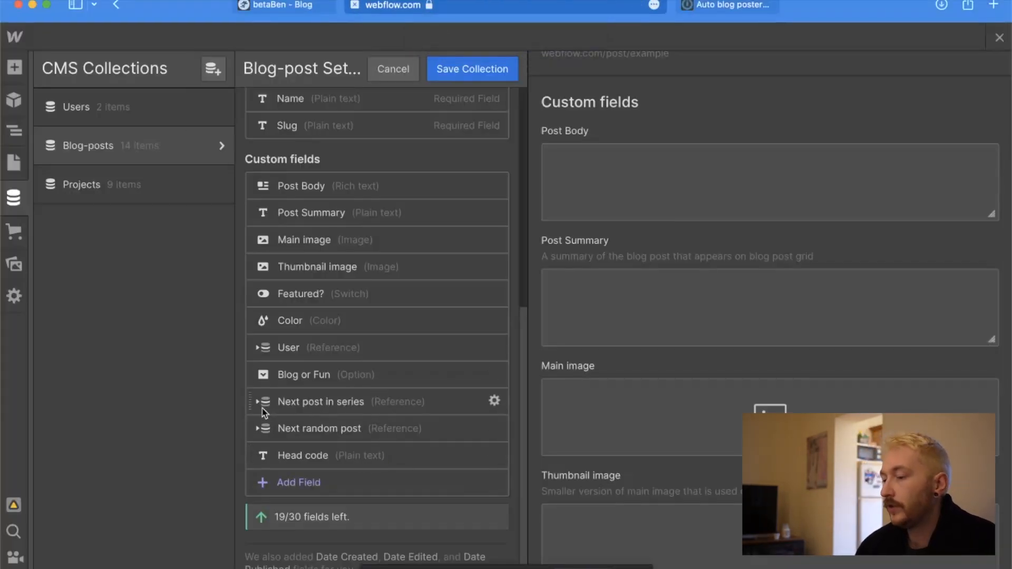
scroll(414, 416, "down", 2)
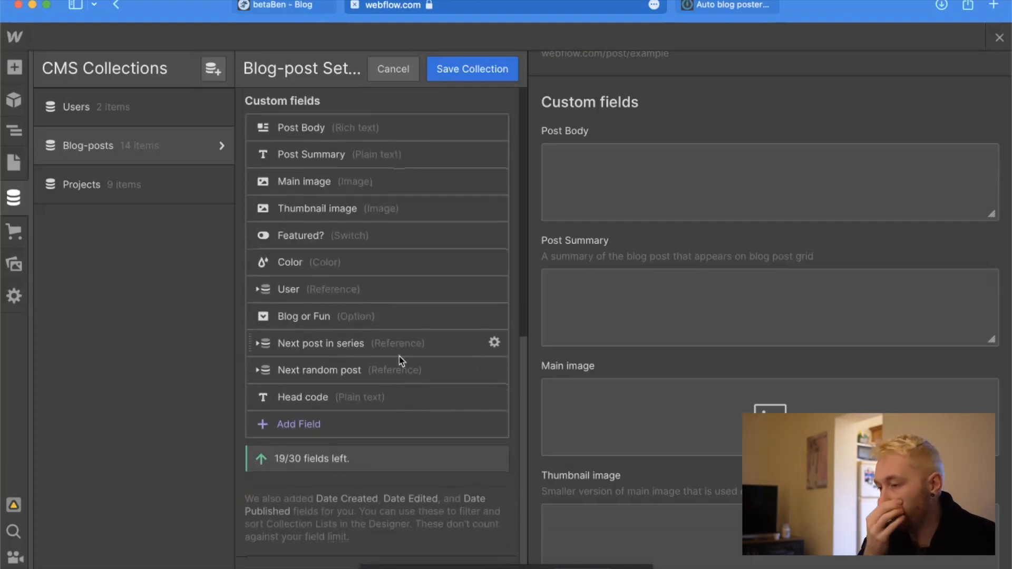
left_click(262, 348)
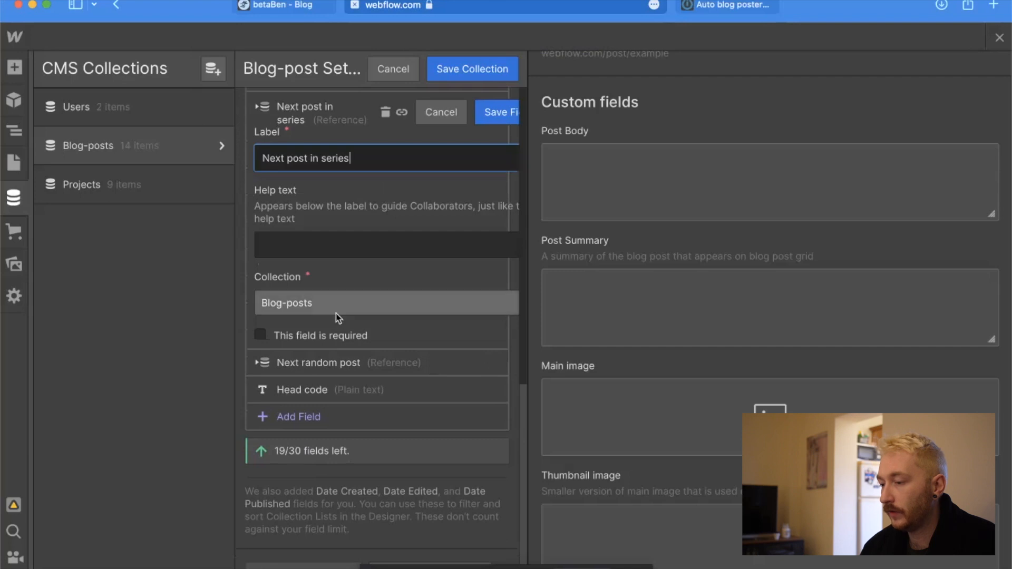
left_click(260, 365)
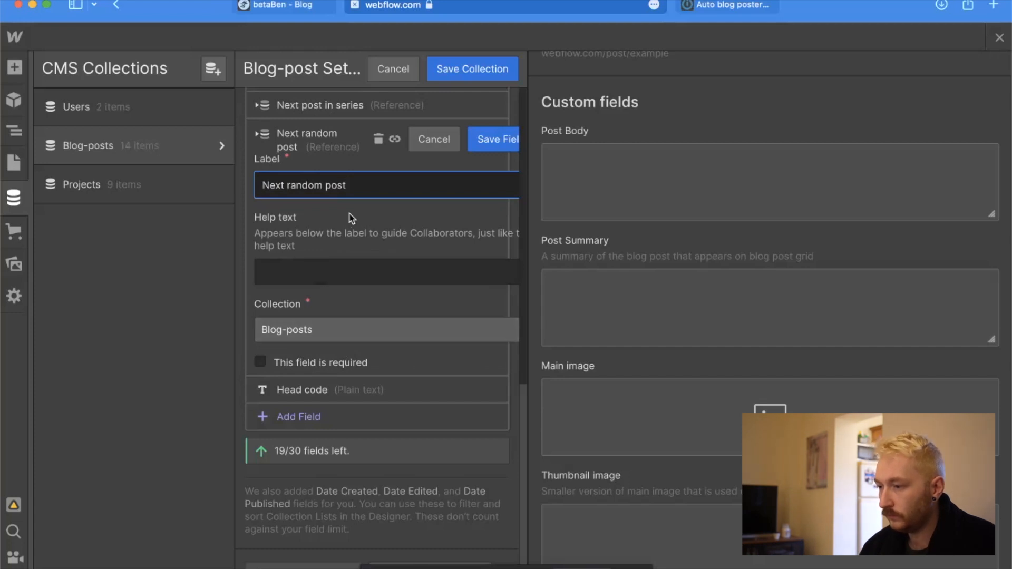
scroll(350, 213, "up", 1)
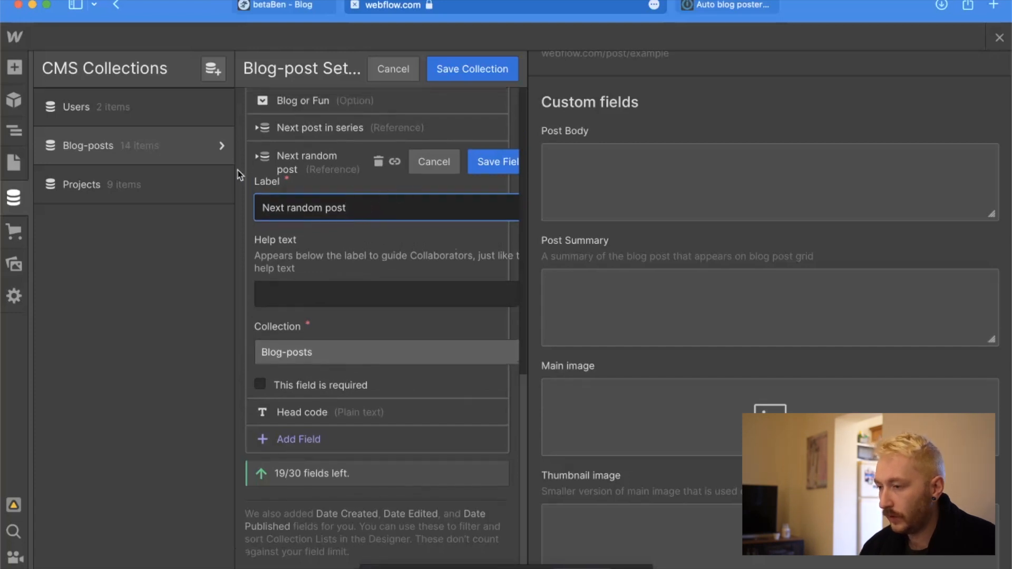
left_click(258, 162)
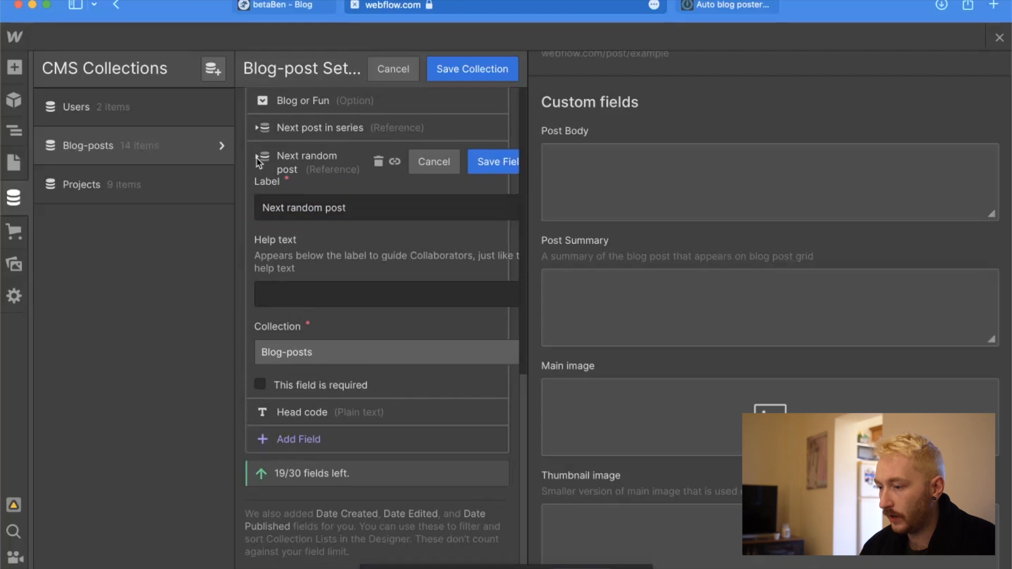
left_click(433, 163)
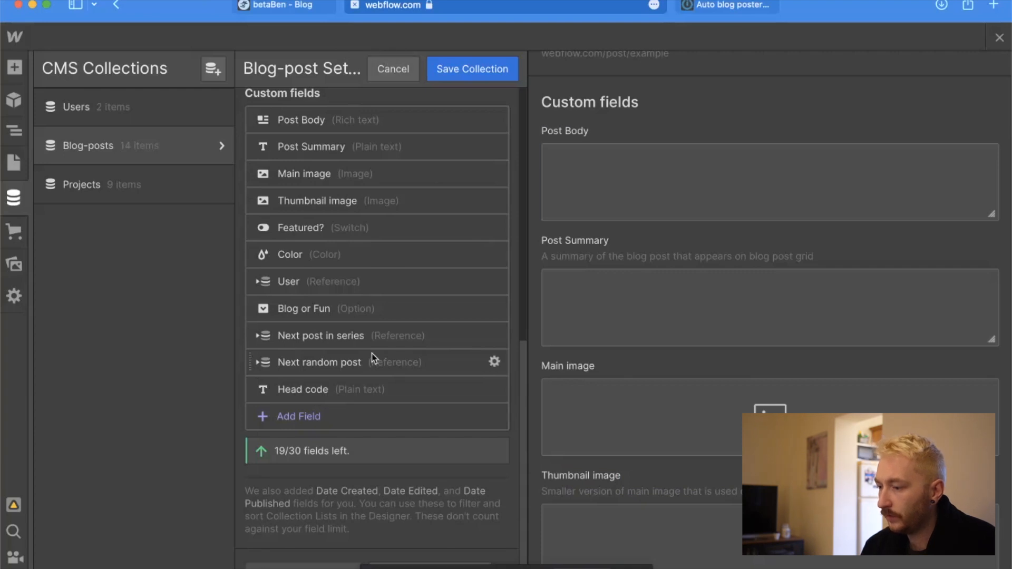
scroll(372, 358, "up", 10)
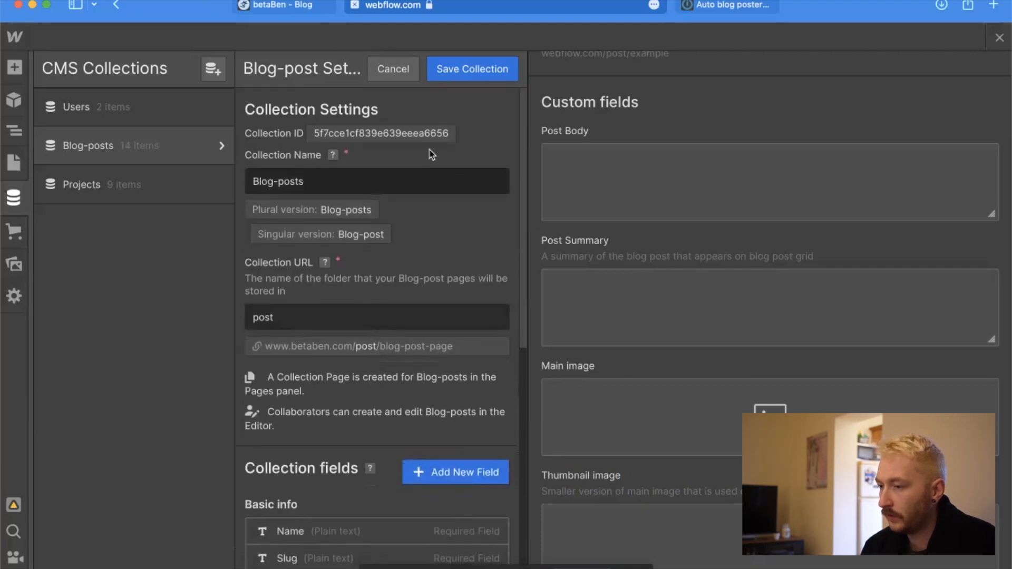
left_click(393, 69)
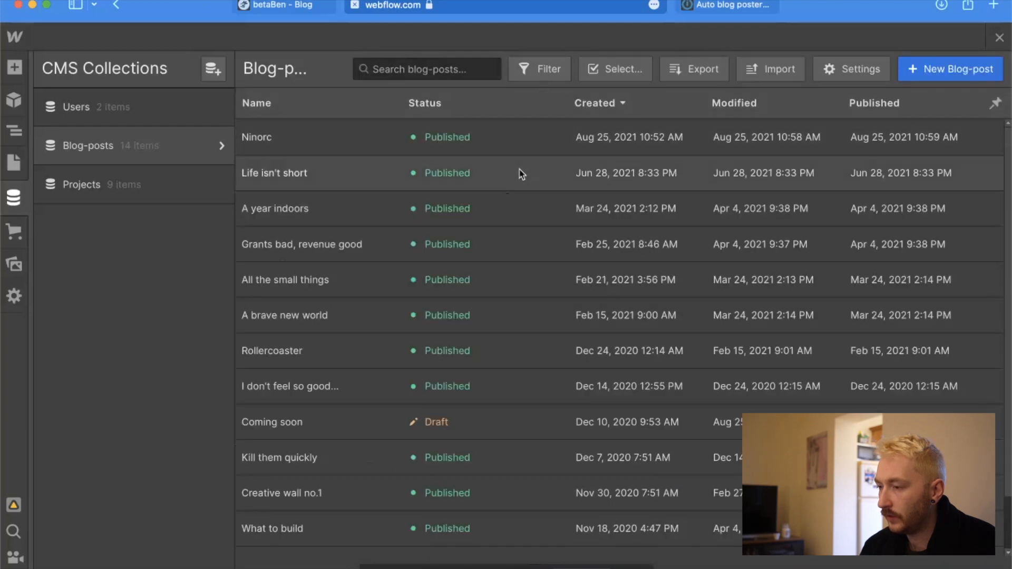
Compare the Blog or Fun and next-post fields of the Ninorc and "Life isn't short" blog posts.
left_click(348, 145)
scroll(511, 335, "down", 15)
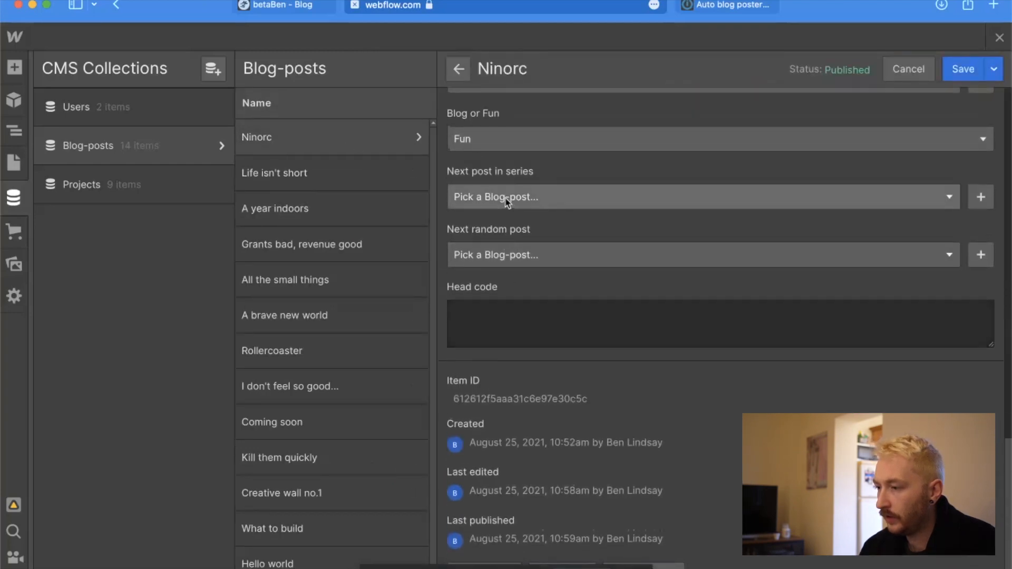
scroll(503, 201, "up", 2)
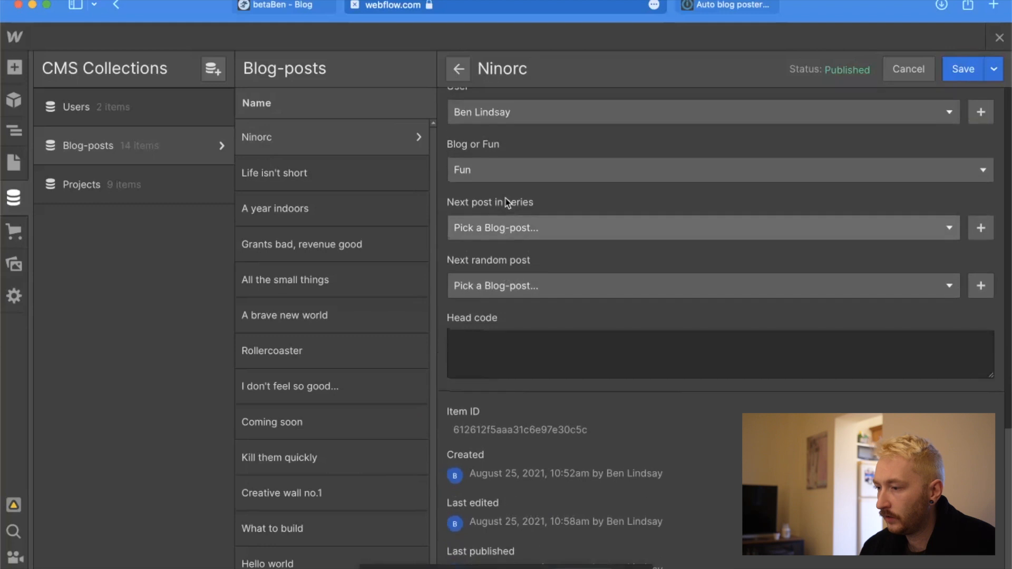
left_click(343, 177)
scroll(539, 316, "down", 12)
scroll(532, 313, "up", 9)
scroll(518, 300, "down", 9)
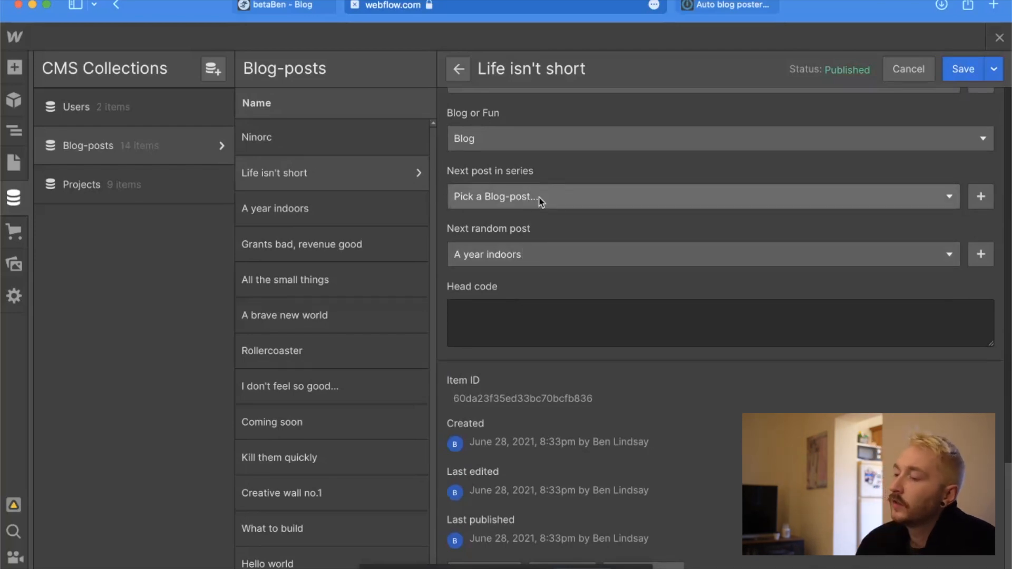
Examine the choices for Next post in series and Next random post in "Life isn't short", including the form for creating a referenced post.
left_click(559, 253)
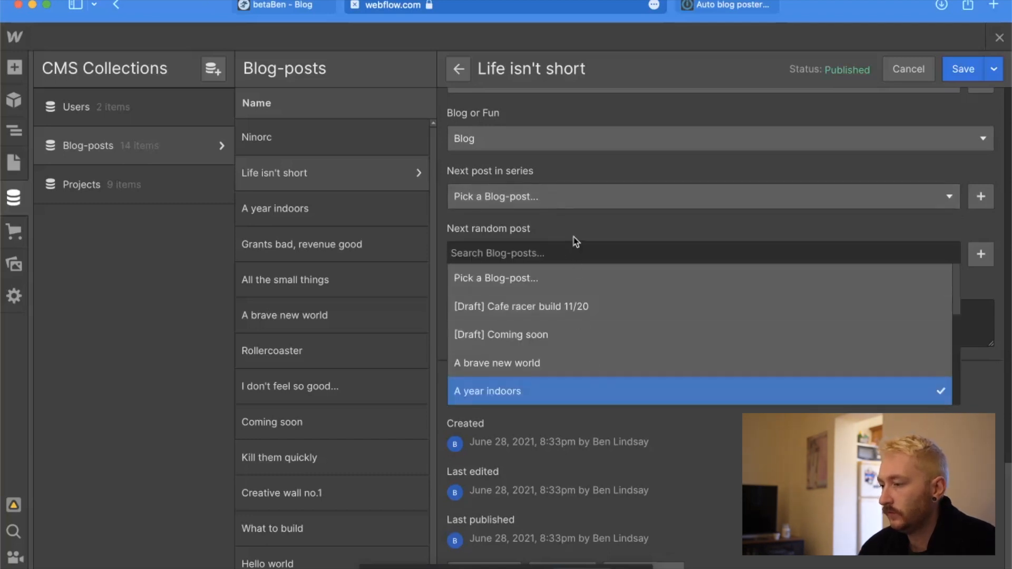
left_click(576, 242)
left_click(548, 199)
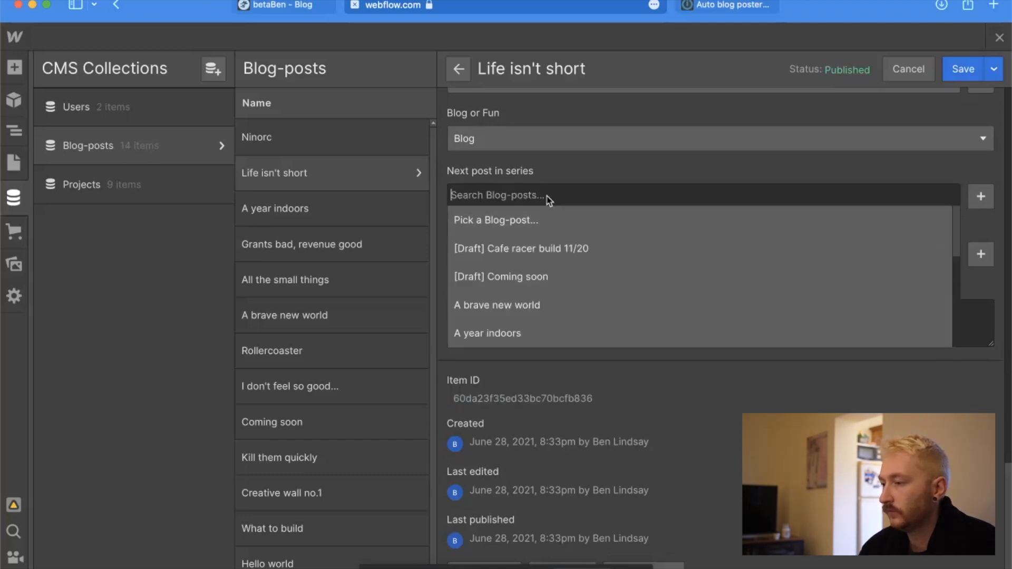
left_click(557, 165)
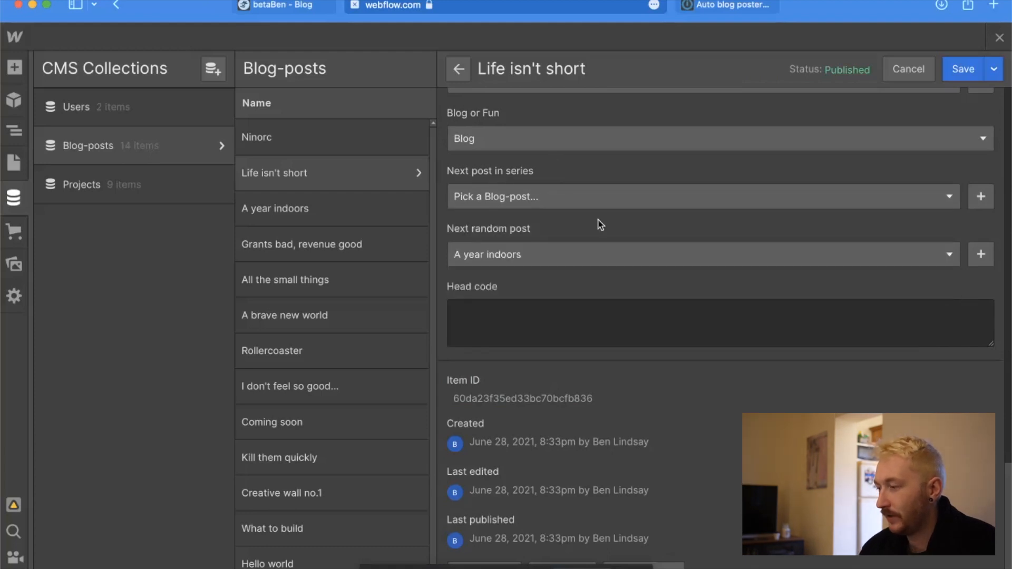
left_click(988, 262)
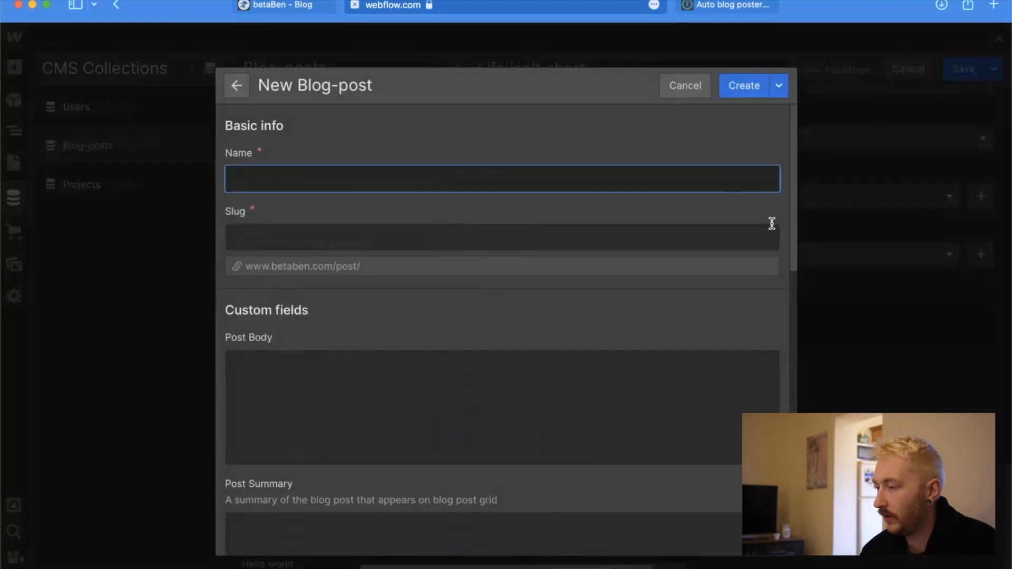
left_click(699, 88)
scroll(949, 264, "up", 10)
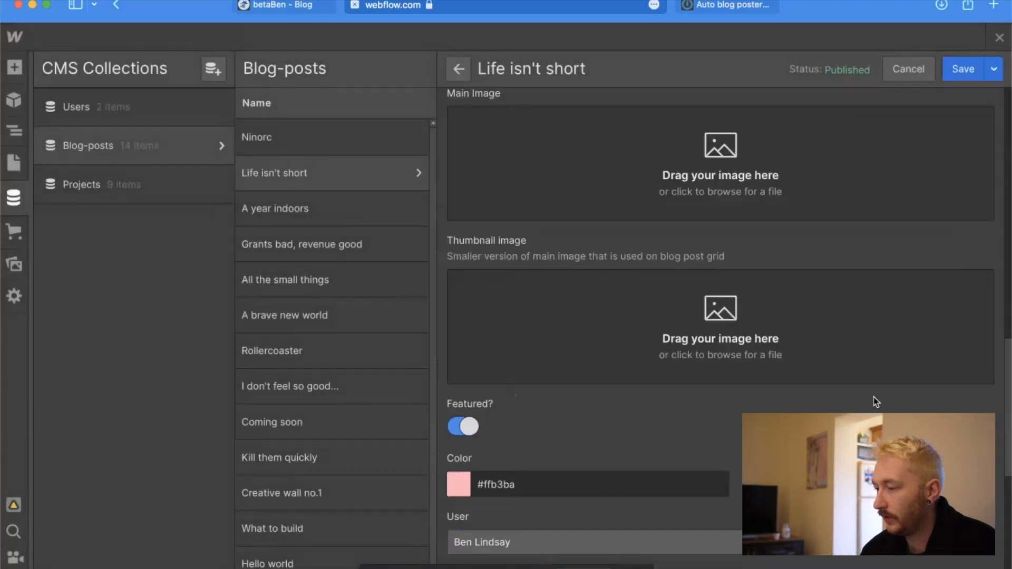
scroll(875, 401, "down", 6)
left_click(922, 400)
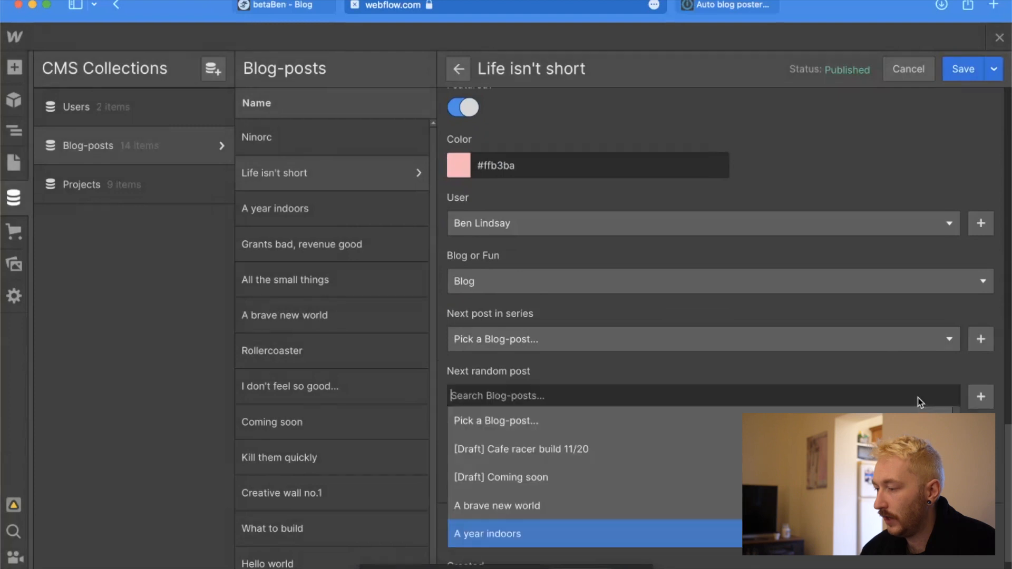
key("Return")
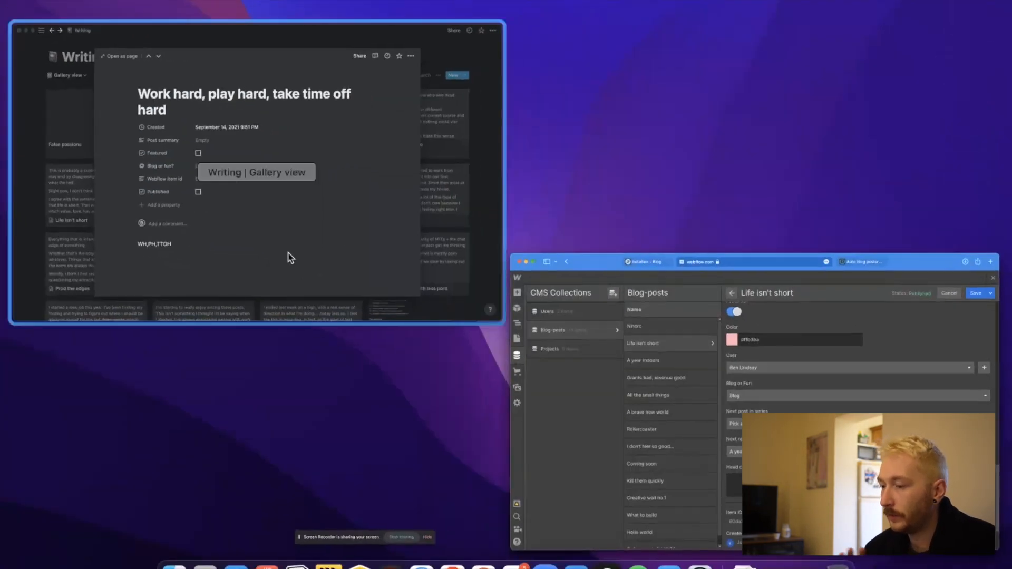
Review the Writing page's properties in Notion and return to the Auto blog poster scenario in Integromat.
left_click(289, 254)
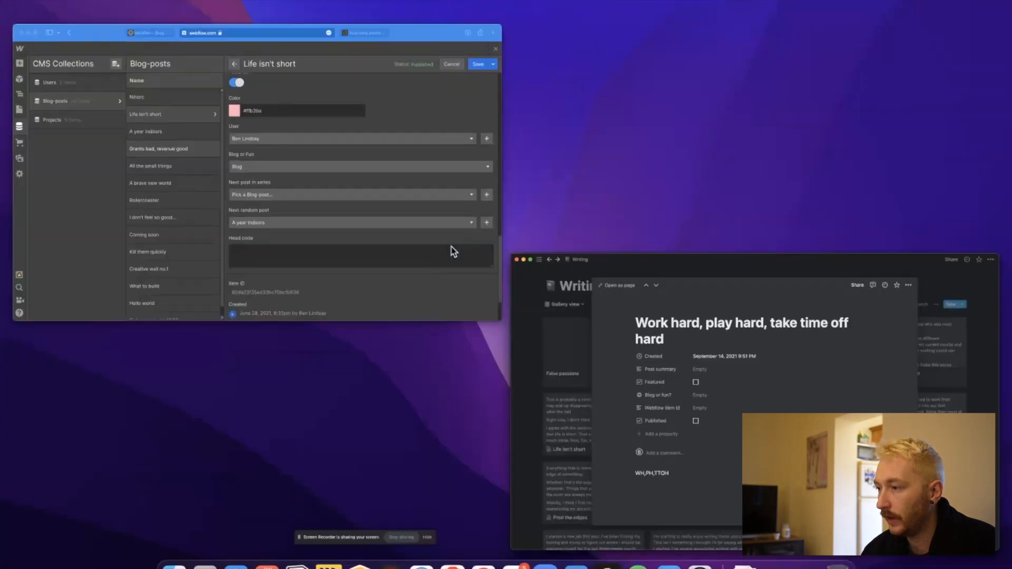
left_click(447, 150)
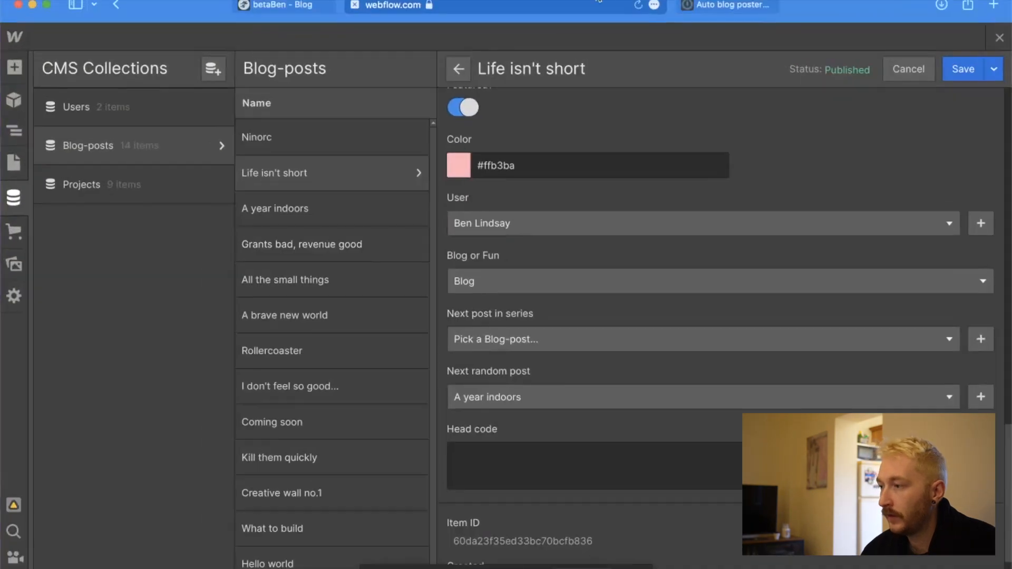
left_click(754, 6)
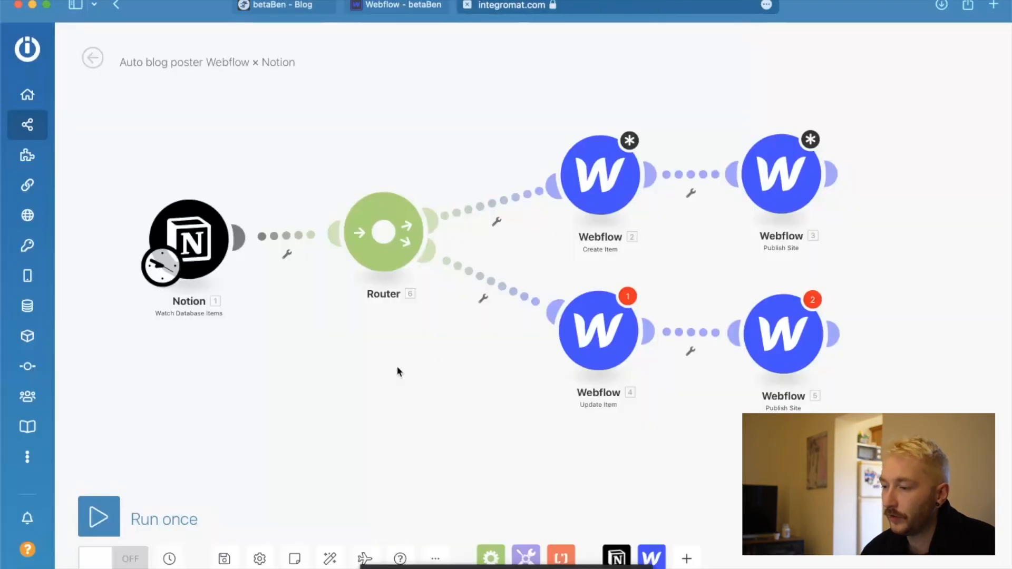
Open the Notion Watch Database Items module, choosing the BetaBen Notion connection and watching items by updated time.
left_click(201, 242)
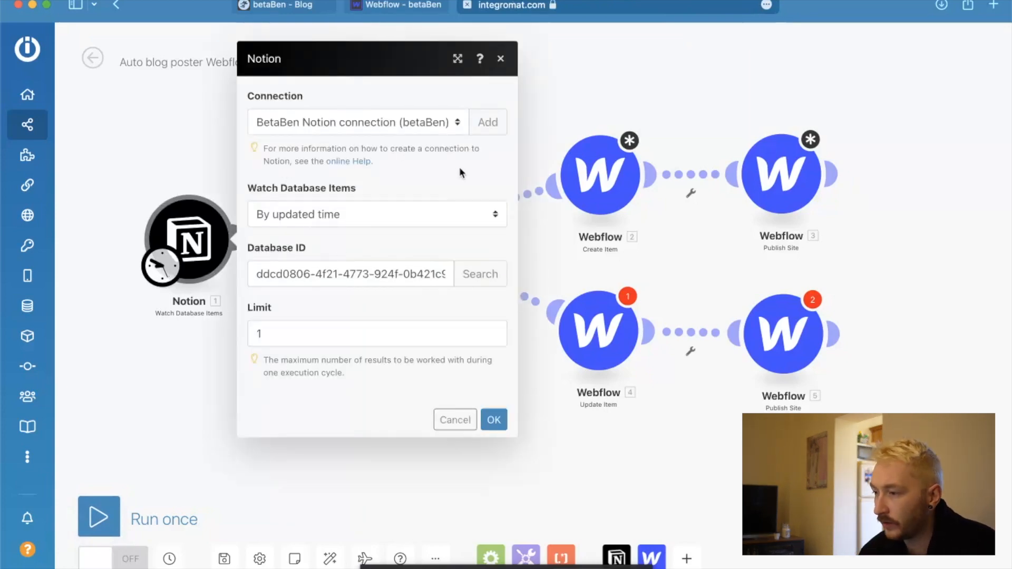
left_click(453, 124)
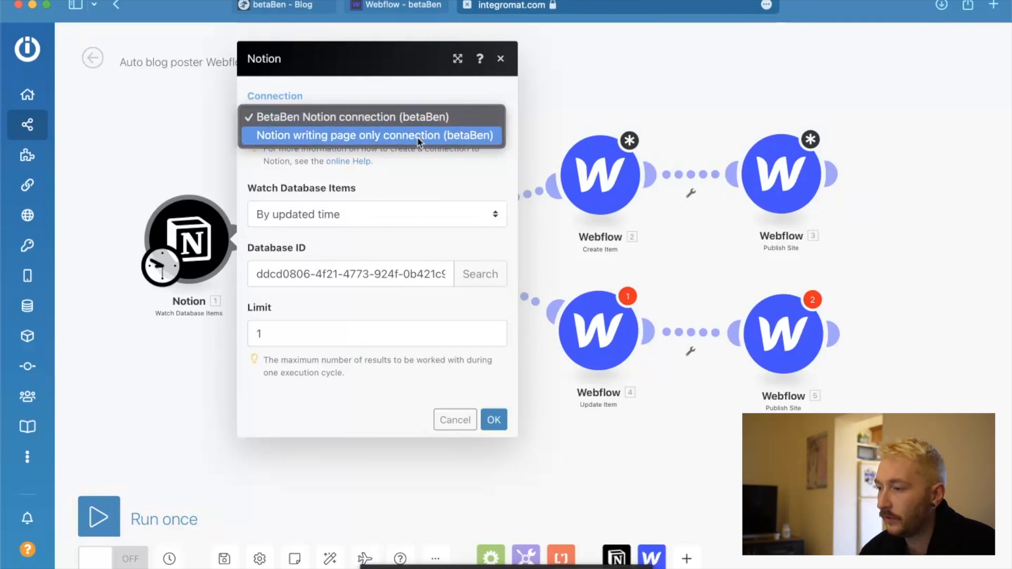
left_click(299, 117)
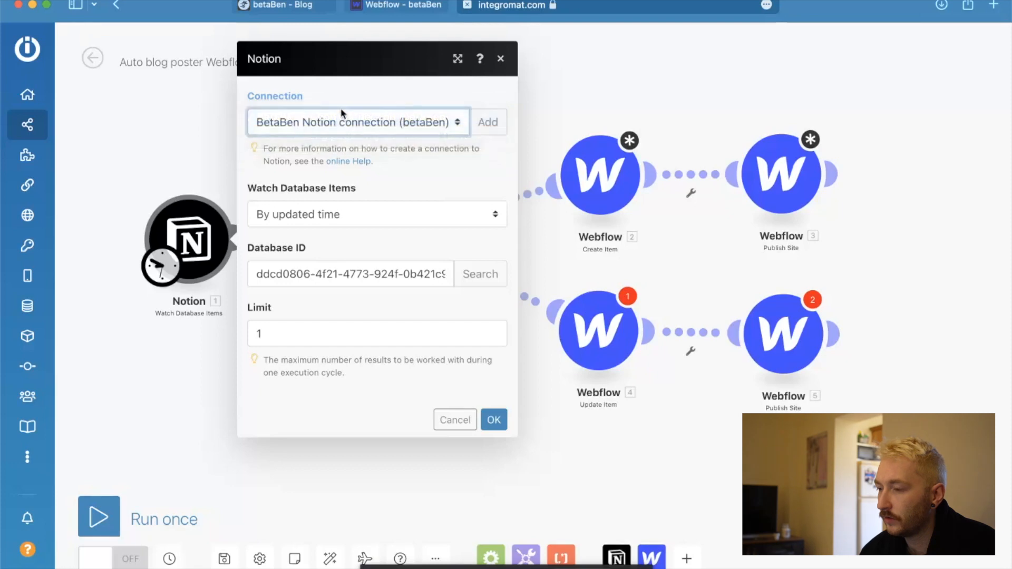
left_click(403, 218)
left_click(355, 225)
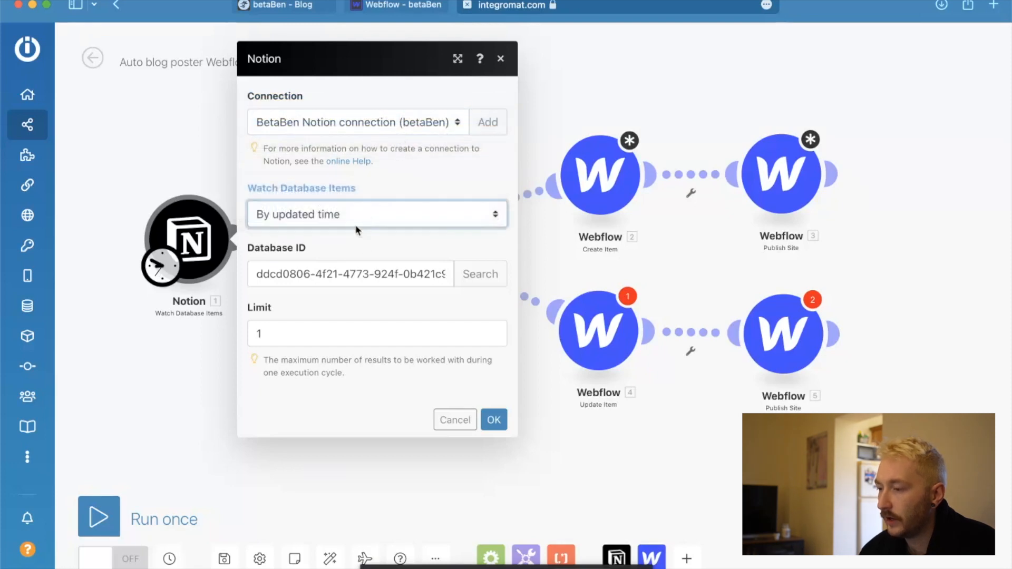
Search for the module's Database ID with the query "writing".
left_click(408, 283)
left_click(306, 275)
left_click_drag(315, 277, 463, 278)
left_click(490, 281)
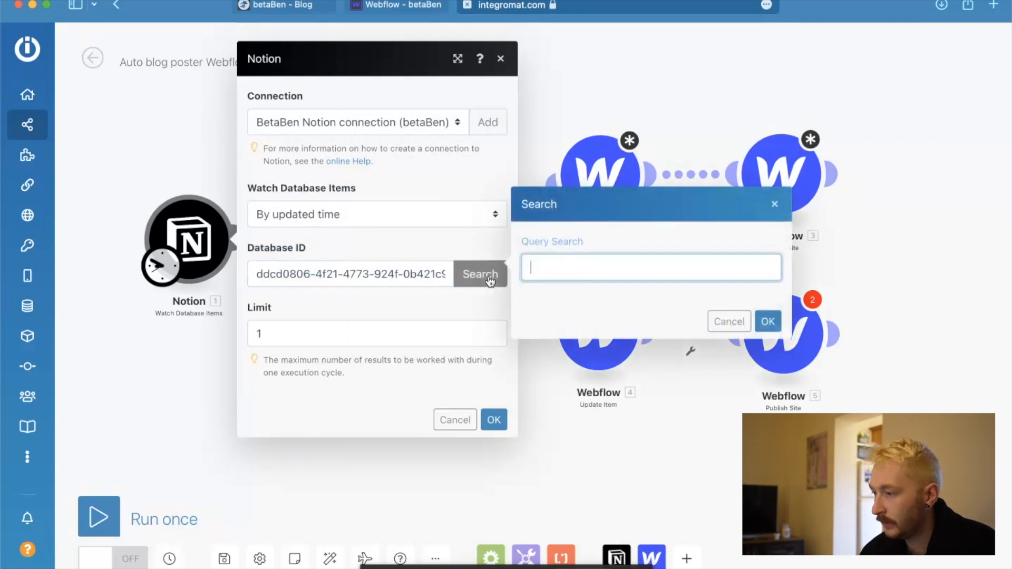
type("writing")
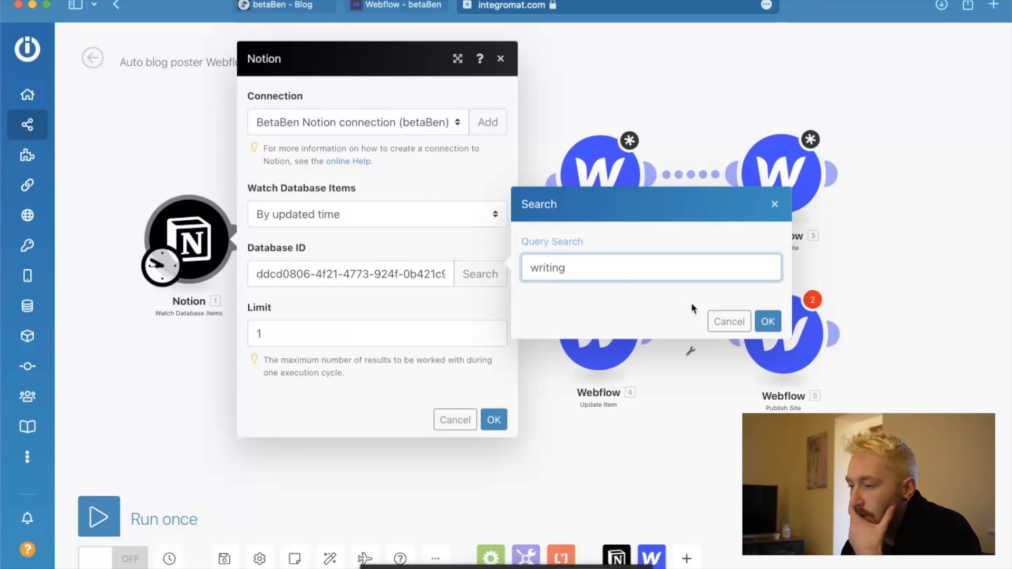
left_click(768, 323)
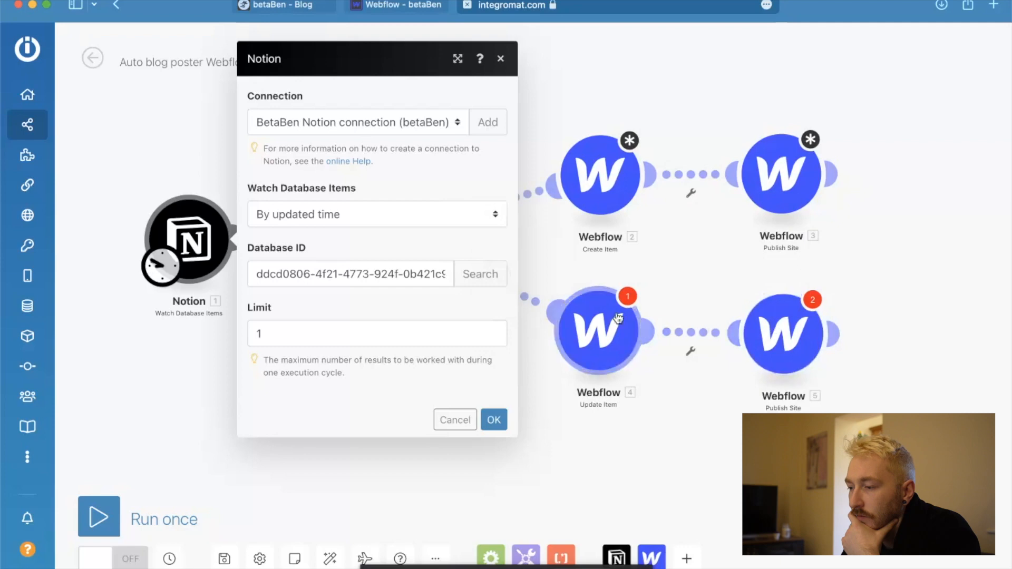
Keep the Writing database's ID in the Notion module and confirm the settings with a limit of 1.
left_click(478, 277)
left_click(735, 323)
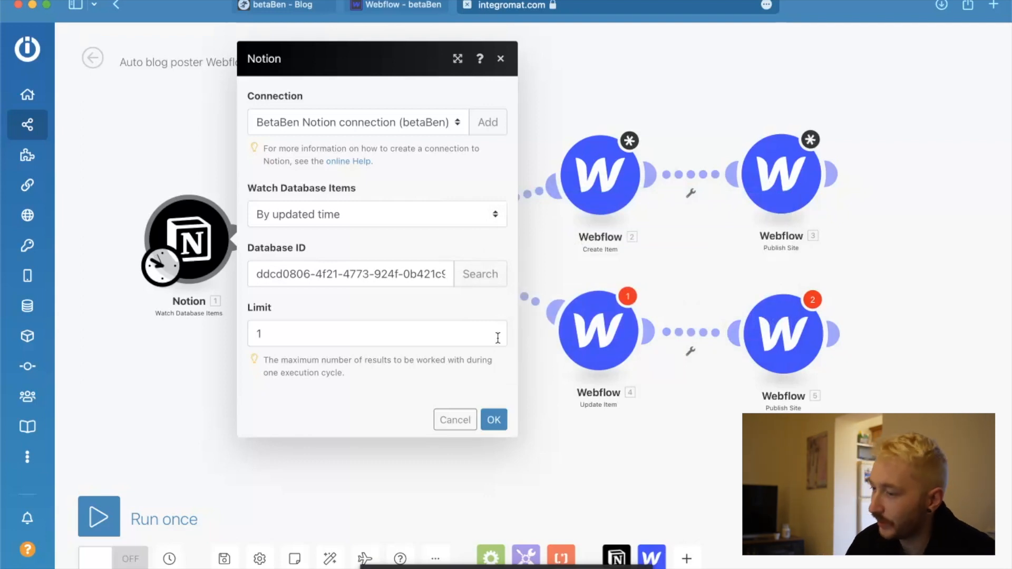
left_click(277, 282)
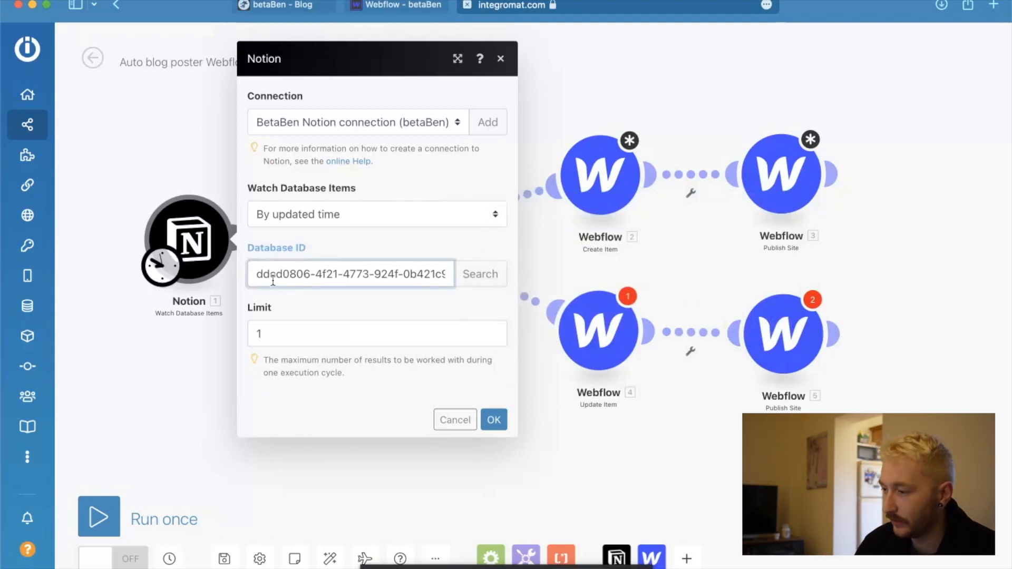
left_click_drag(251, 275, 508, 278)
left_click(471, 302)
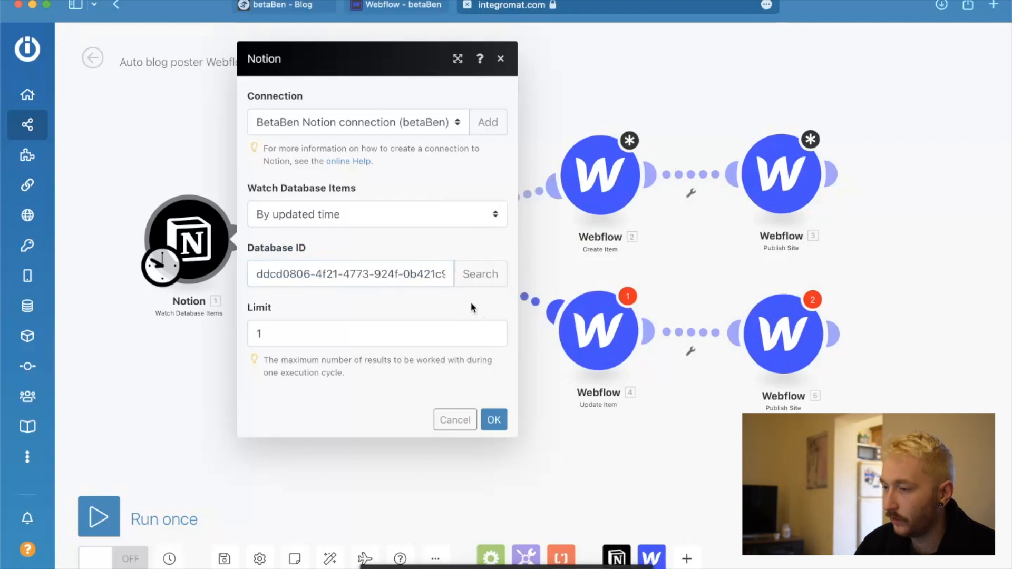
left_click(500, 420)
Run only the Notion Watch Database Items module and check which page its output bundle's URL refers to.
right_click(206, 227)
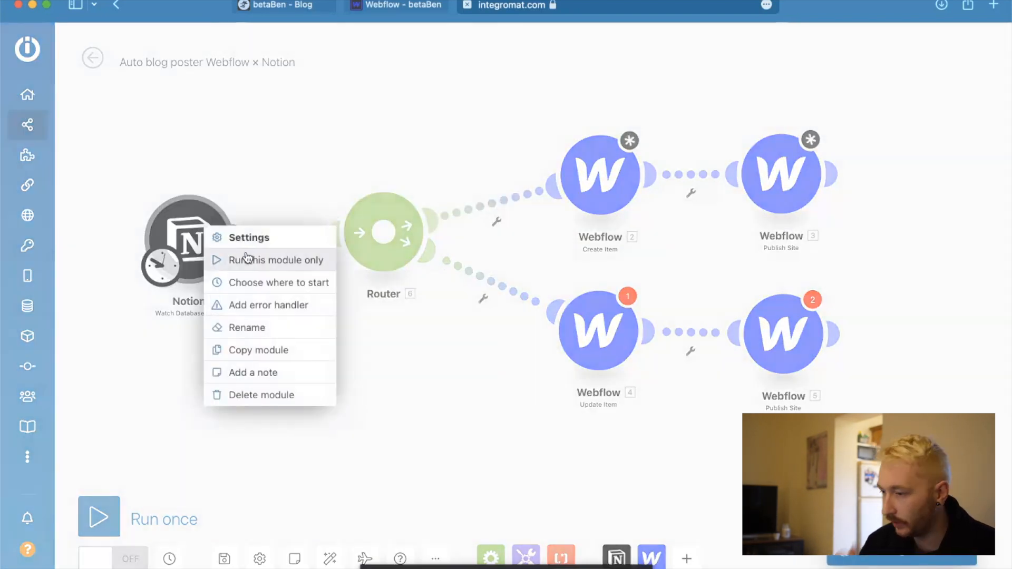
left_click(248, 260)
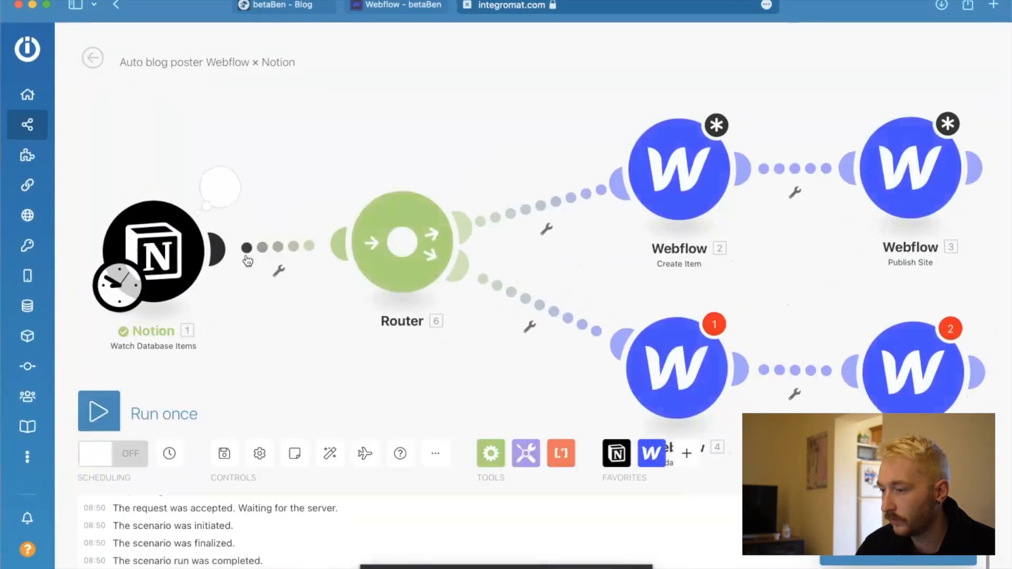
left_click(220, 187)
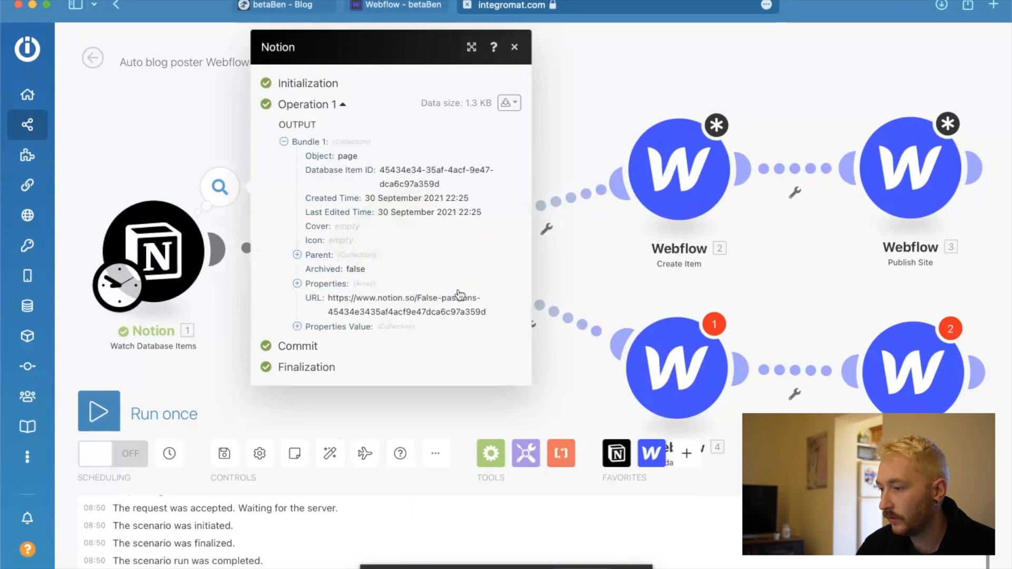
left_click_drag(418, 298, 482, 301)
Open the False passions entry in Notion's Writing database, then check the Last Edited Time in the Integromat output bundle.
key("ctrl+Up")
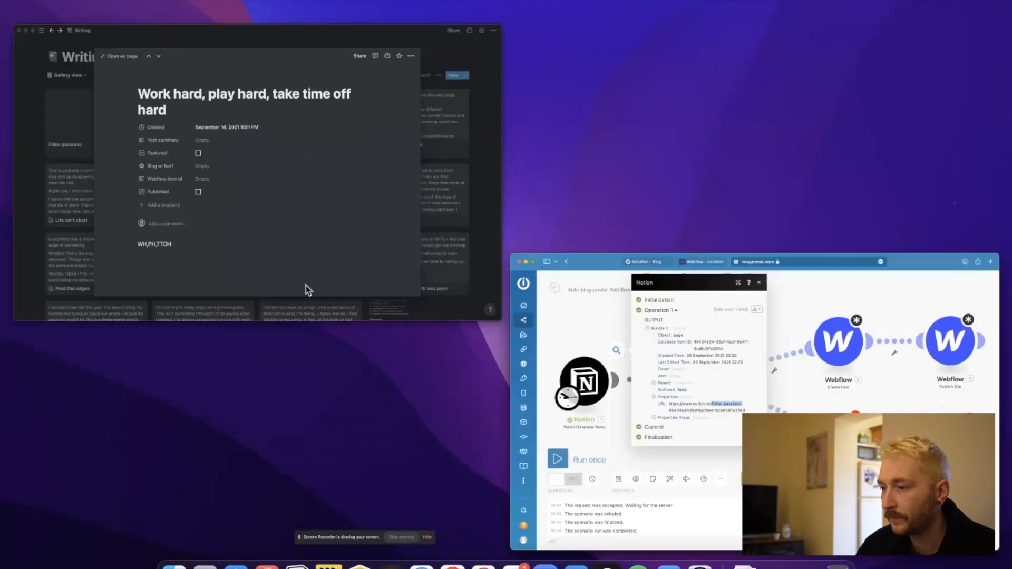
left_click(296, 268)
left_click(132, 310)
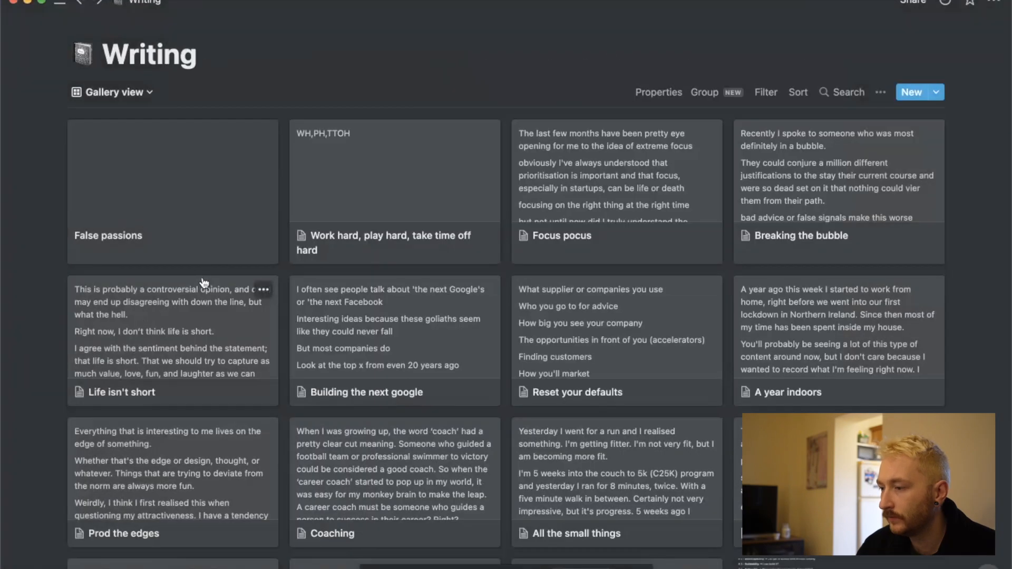
left_click(217, 248)
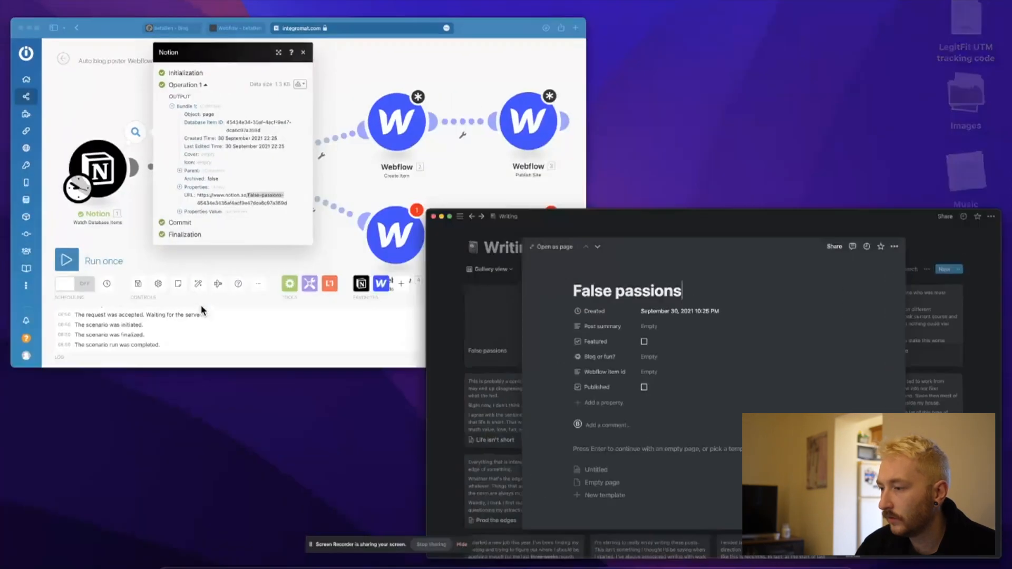
key("ctrl+Up")
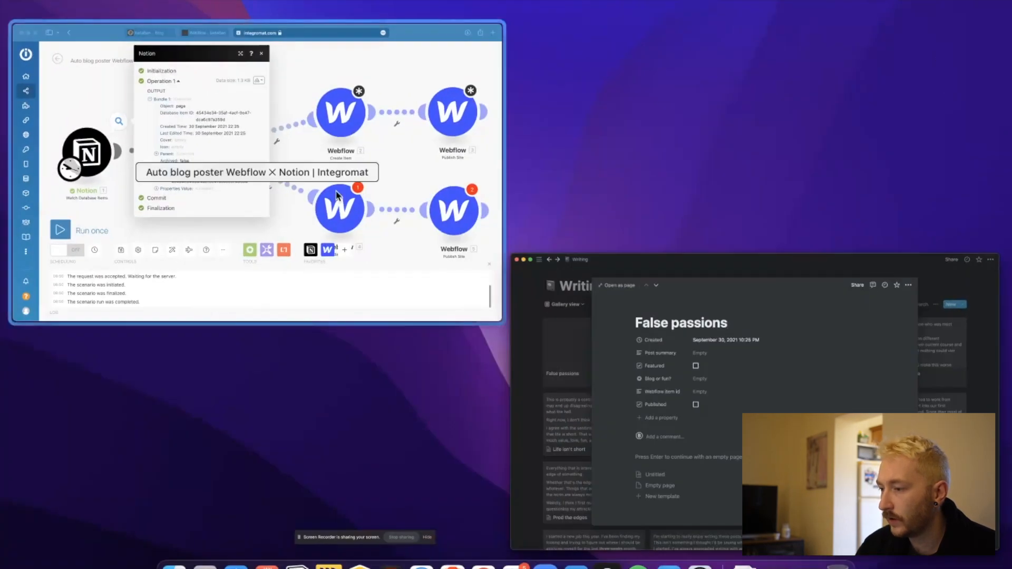
left_click(335, 190)
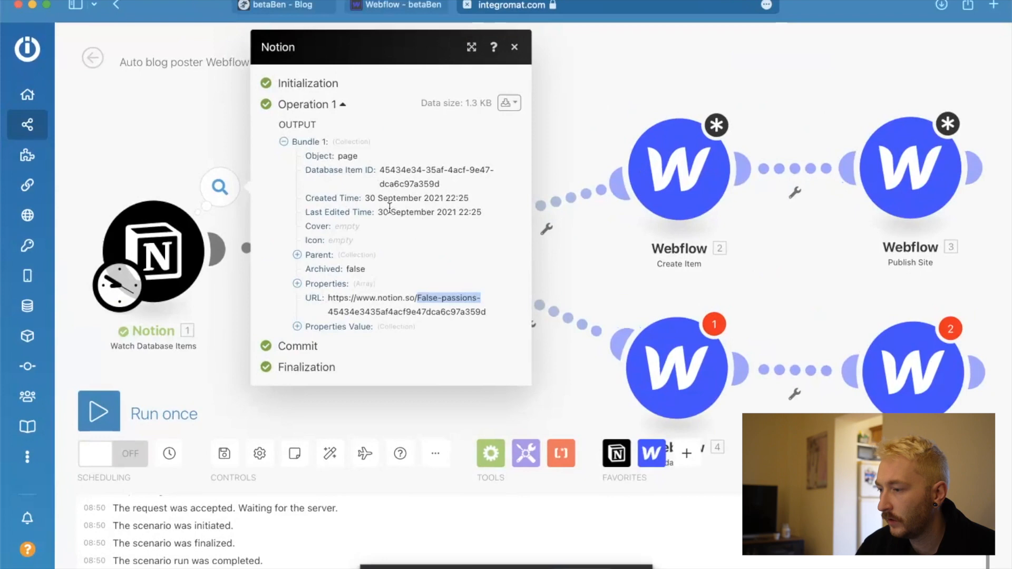
left_click_drag(378, 212, 525, 207)
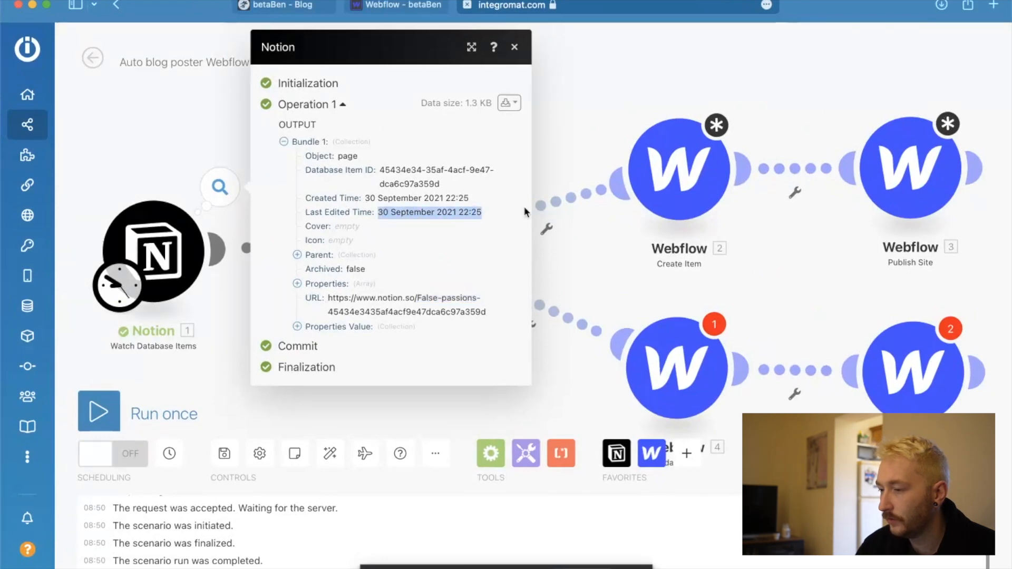
Run the Notion module on its own a second time and inspect the page returned in its output bundle.
left_click(197, 346)
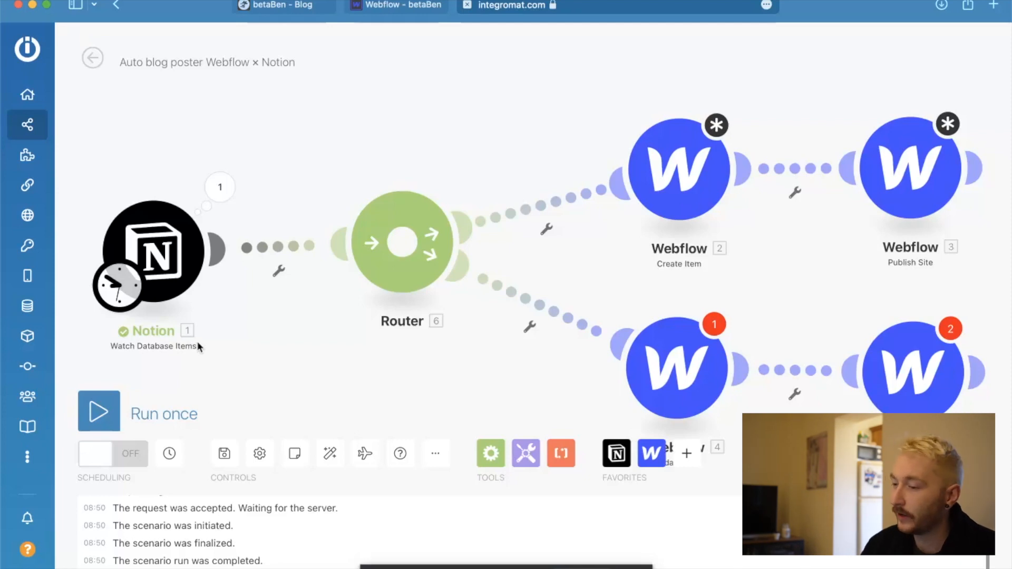
right_click(169, 281)
left_click(223, 286)
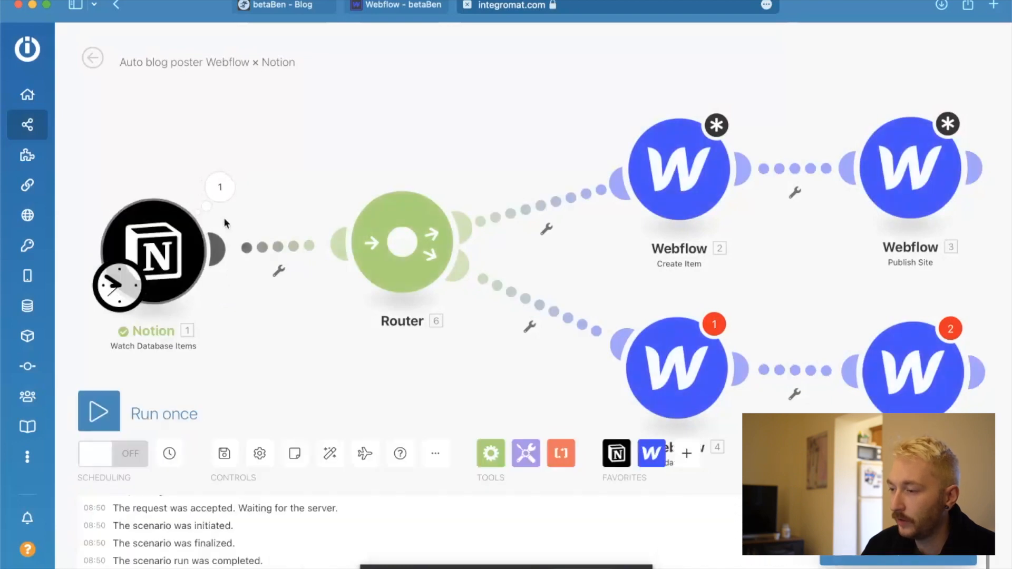
left_click(220, 187)
triple_click(316, 256)
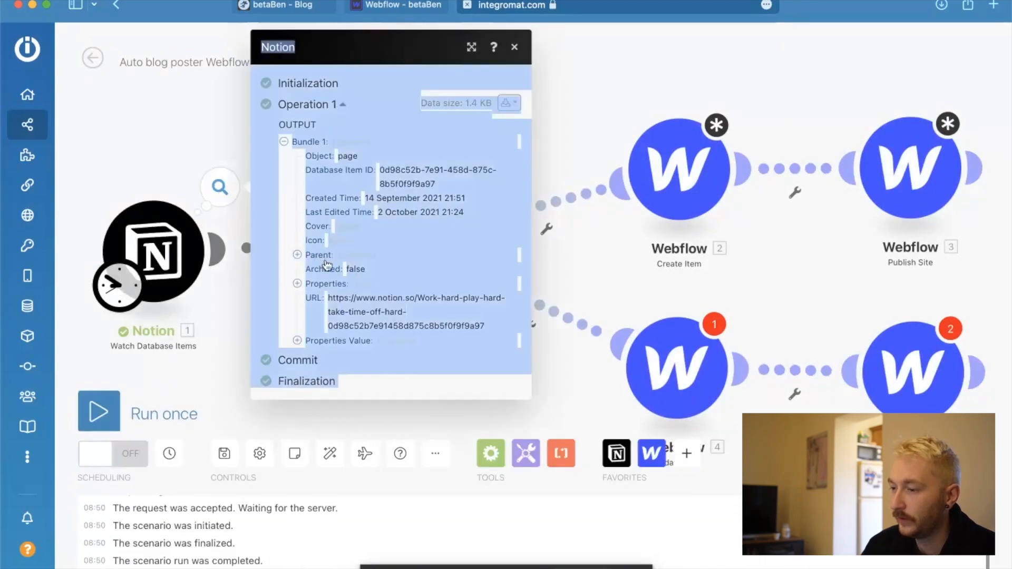
left_click(186, 123)
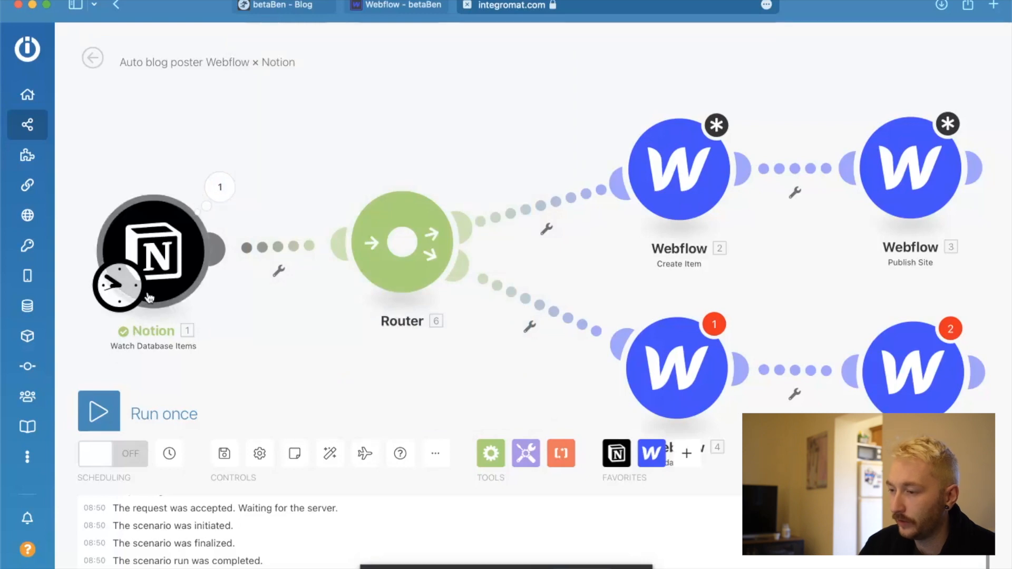
left_click(126, 301)
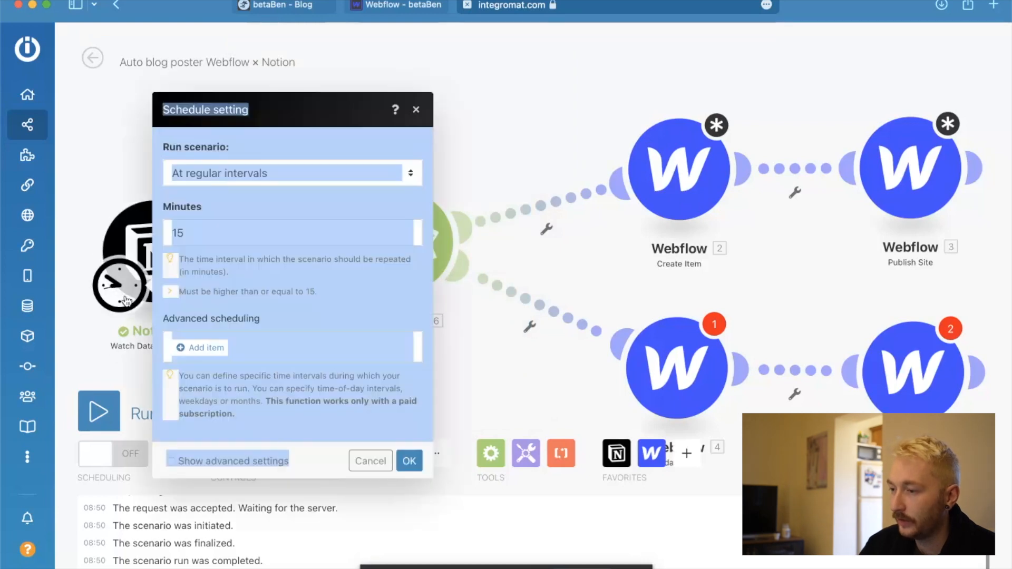
left_click(318, 144)
left_click(122, 176)
Set the Notion module's starting point to From now on.
right_click(145, 226)
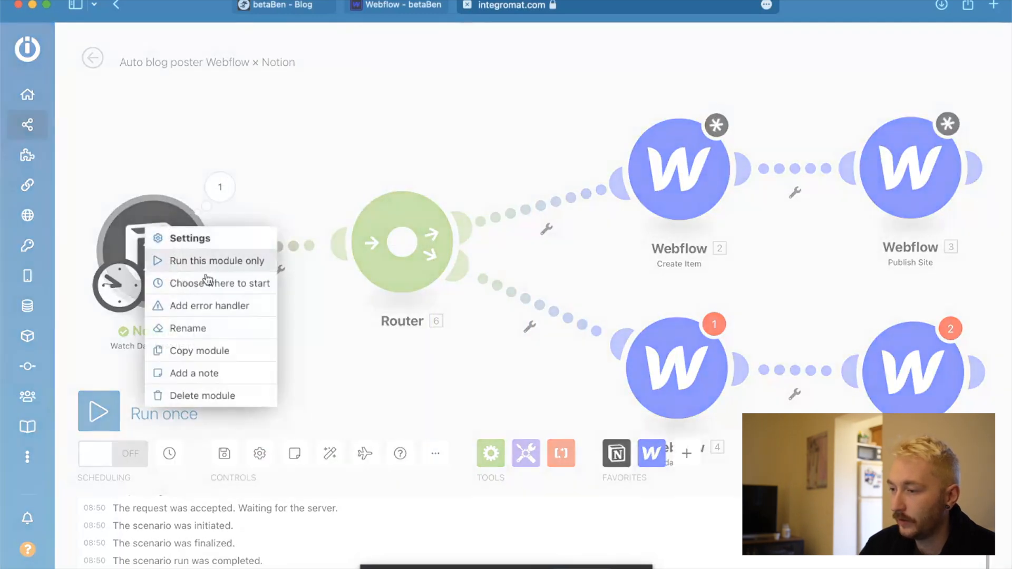
left_click(213, 285)
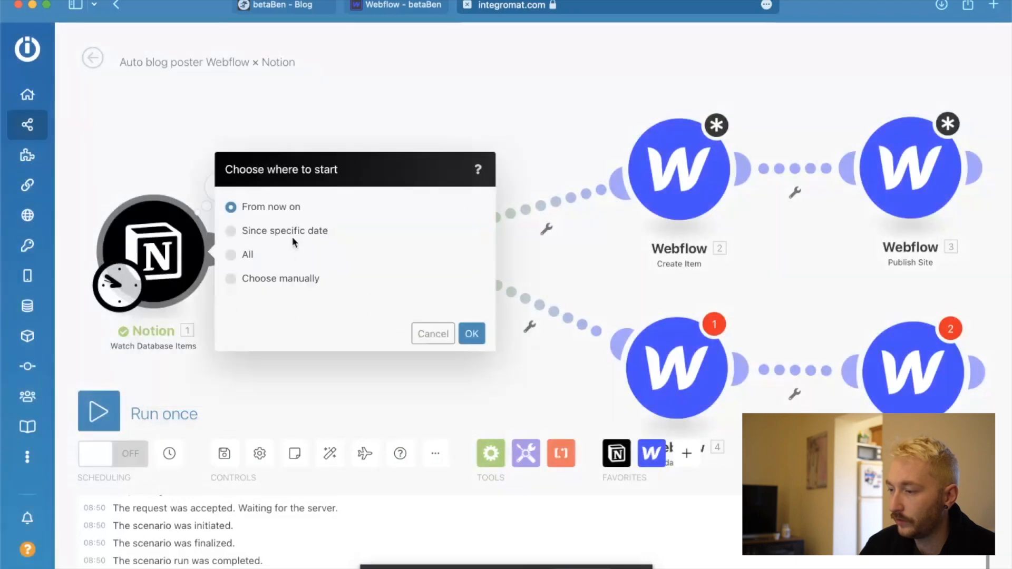
left_click(472, 334)
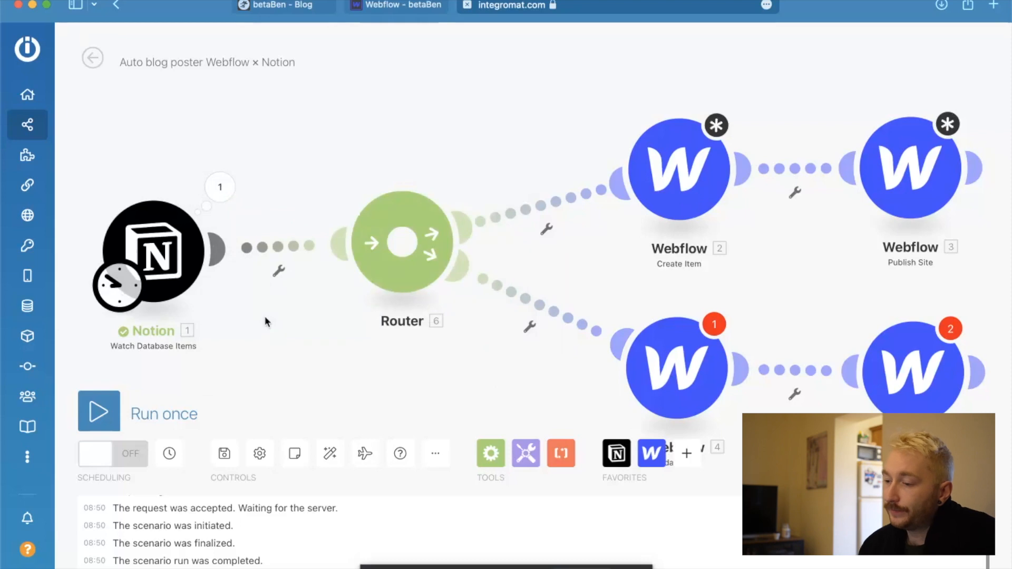
Run only the Notion module with the new starting point and inspect the output of Operation 1.
right_click(166, 248)
left_click(244, 280)
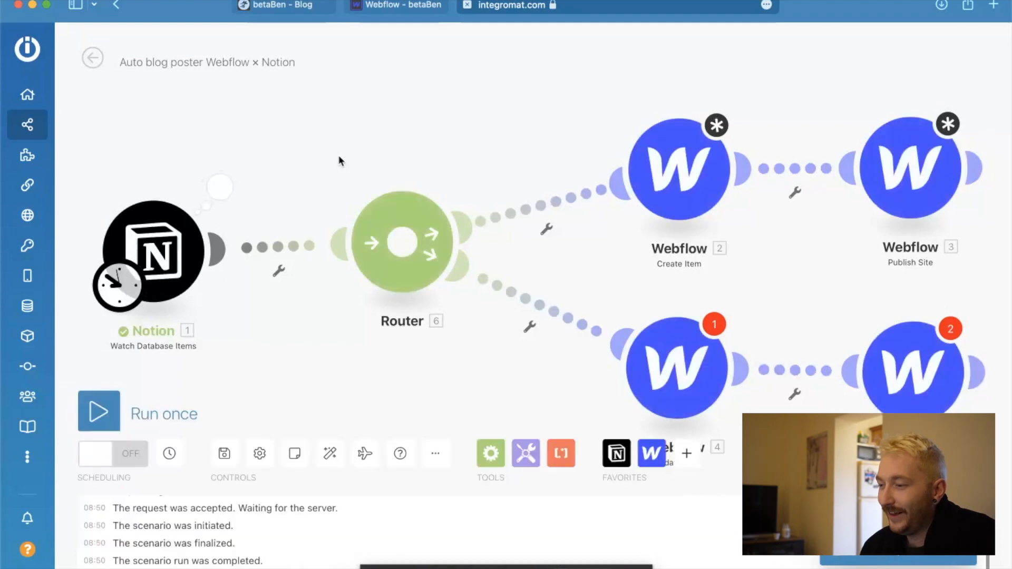
left_click(220, 189)
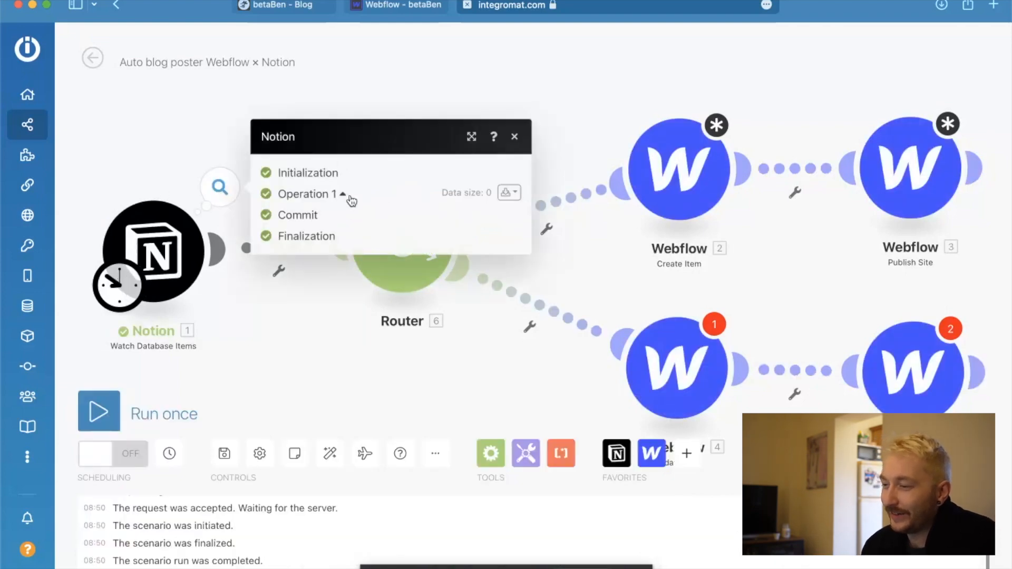
Mark the False passions entry as Published in Notion and return to the Auto blog poster scenario in Integromat.
left_click(236, 155)
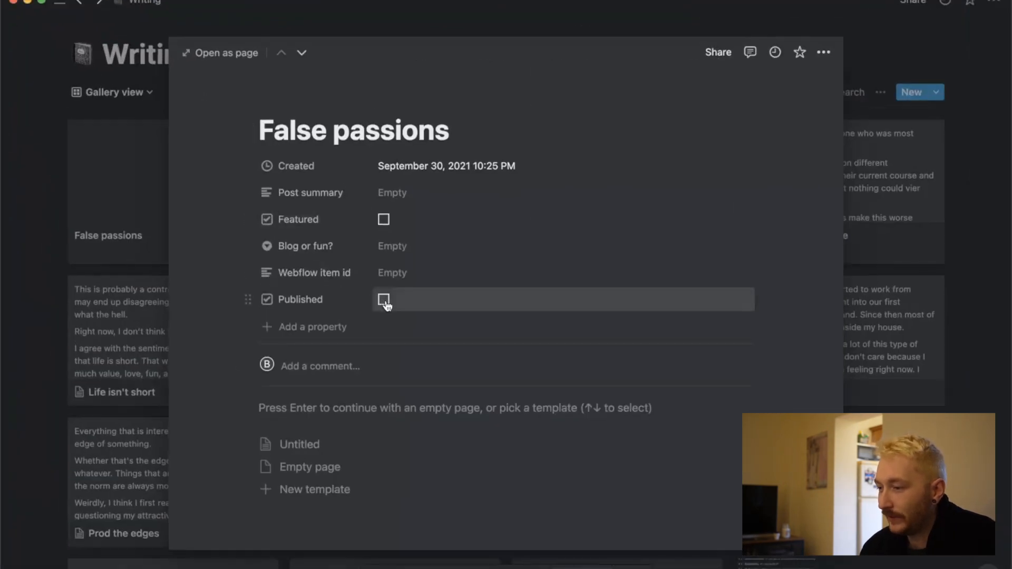
key("ctrl+Up")
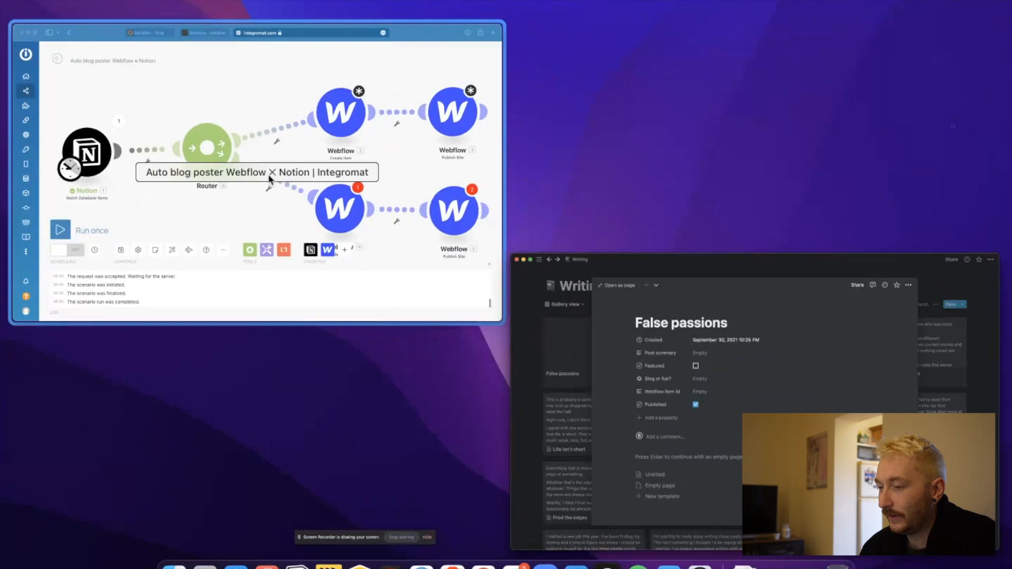
left_click(270, 178)
Run only the Notion module to fetch the updated False passions entry and check the URL in its output bundle.
left_click(188, 251)
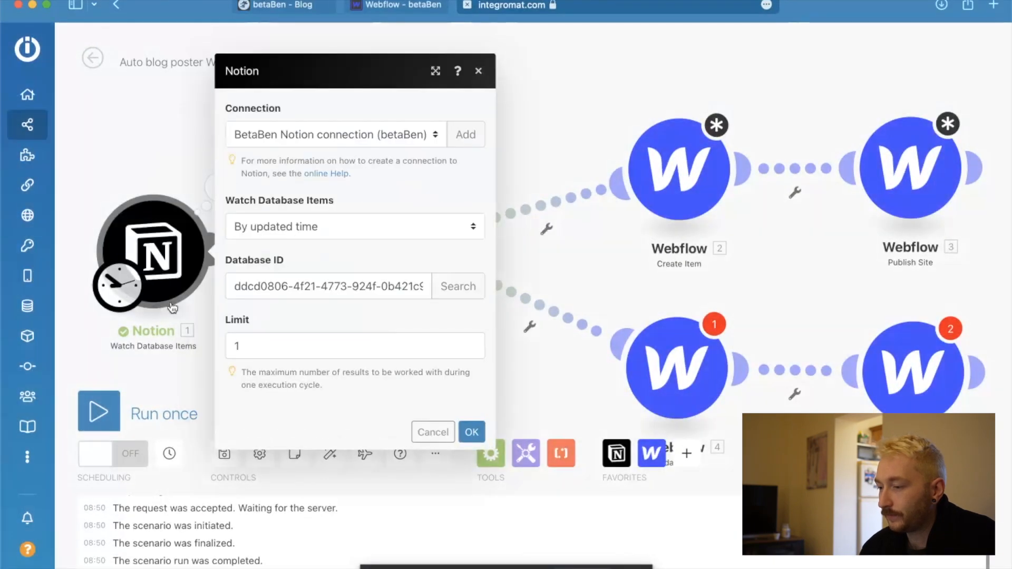
left_click(430, 433)
right_click(189, 264)
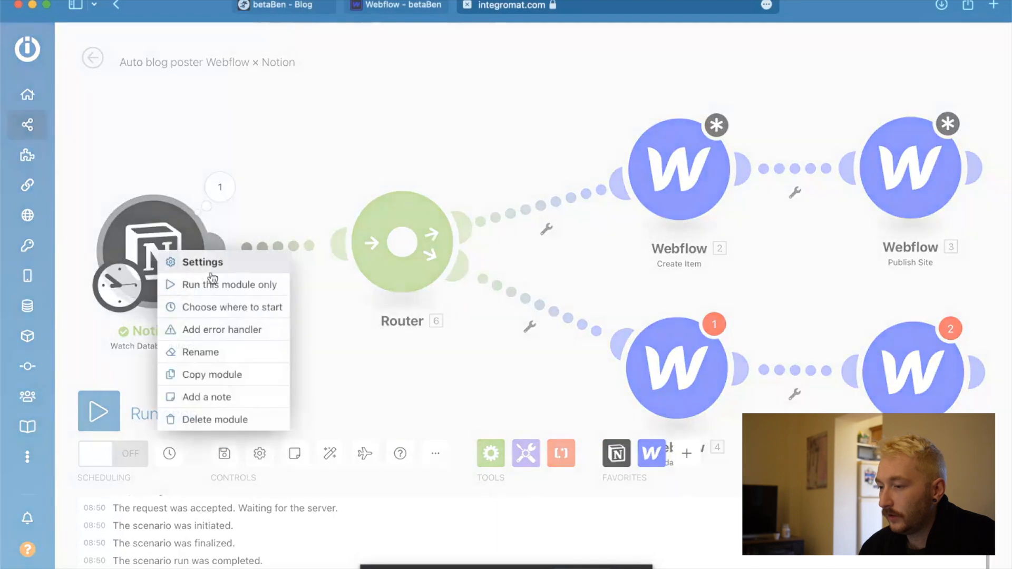
left_click(222, 285)
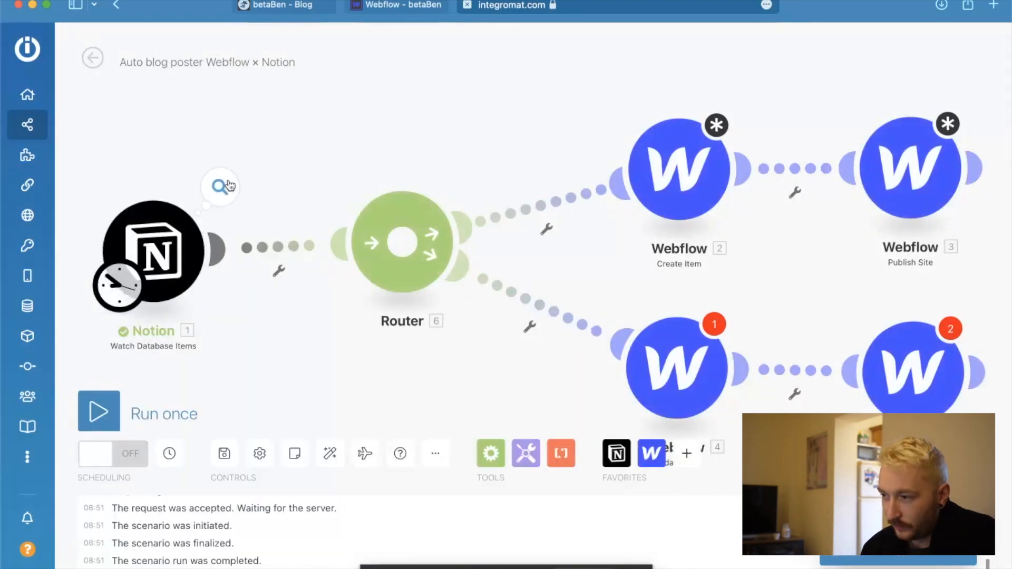
left_click(230, 185)
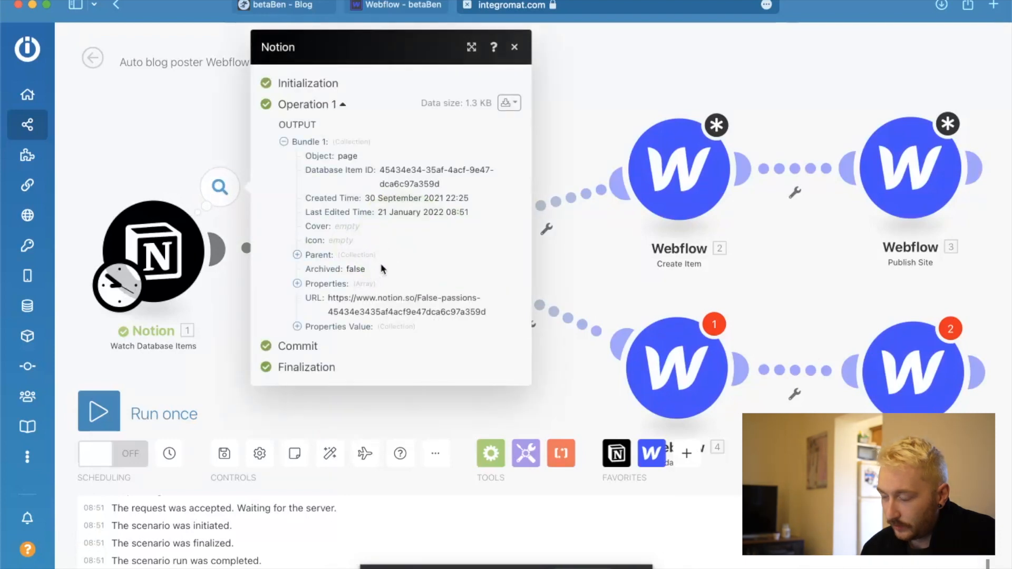
left_click_drag(417, 297, 495, 297)
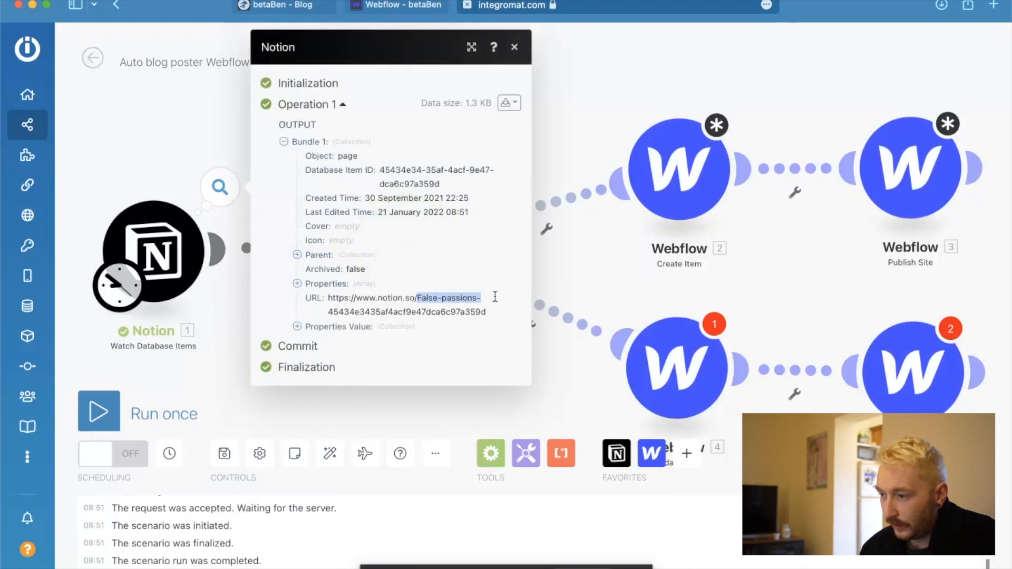
Examine the bundle's Properties array, expanding the title in collection 7 and collections 1 to 3 to find the Published checkbox.
left_click(297, 284)
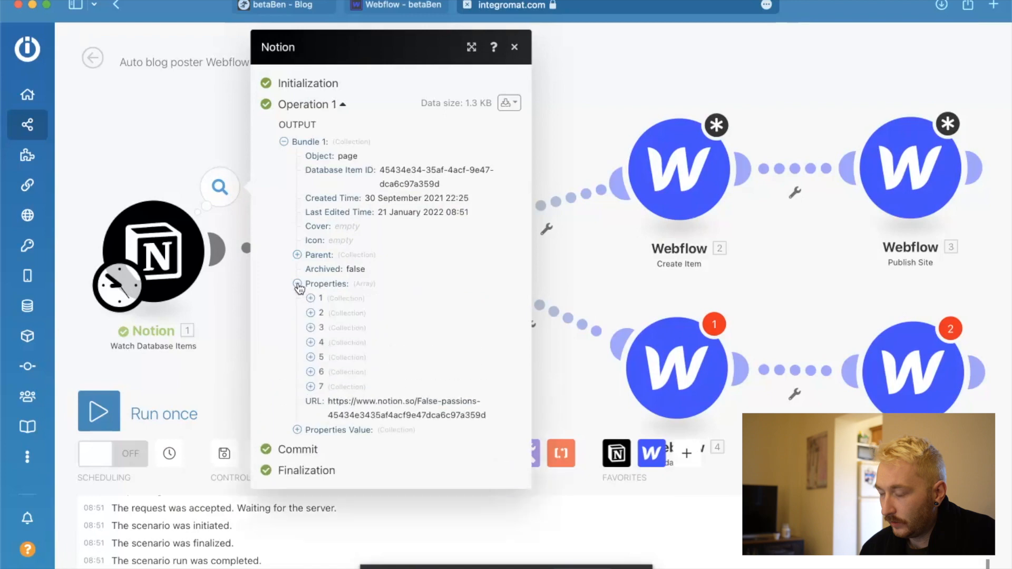
left_click(310, 387)
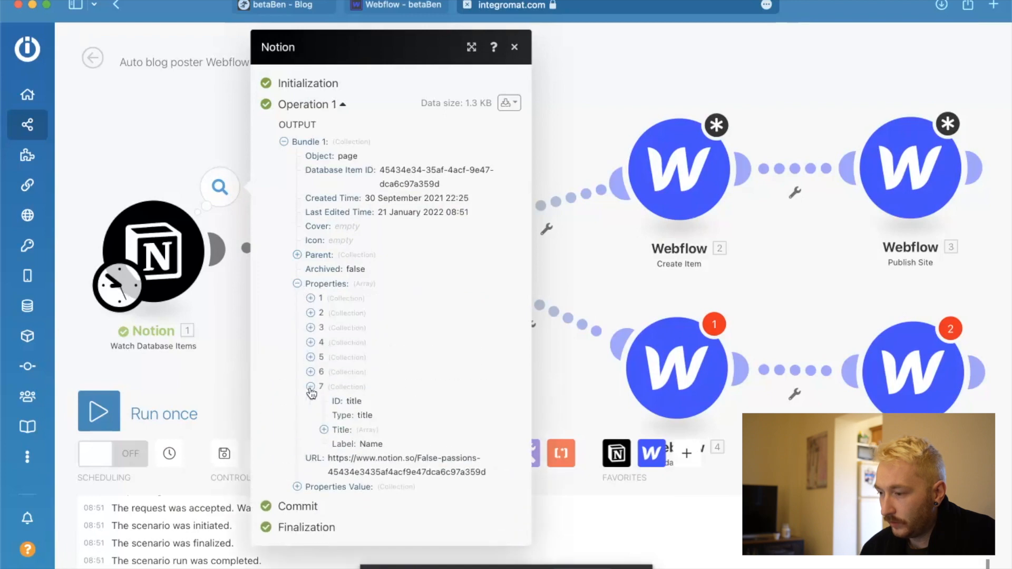
left_click(324, 430)
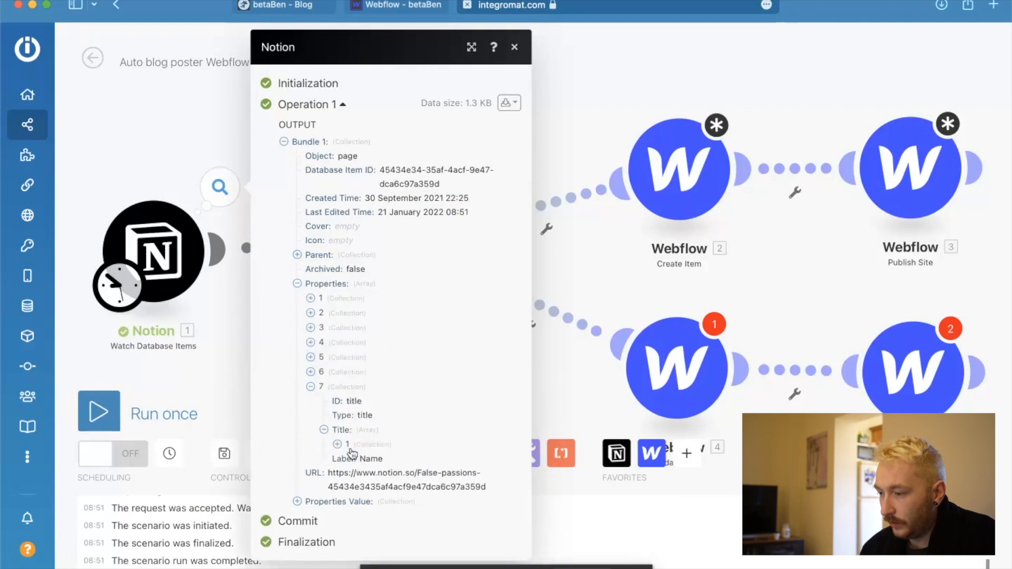
left_click(337, 444)
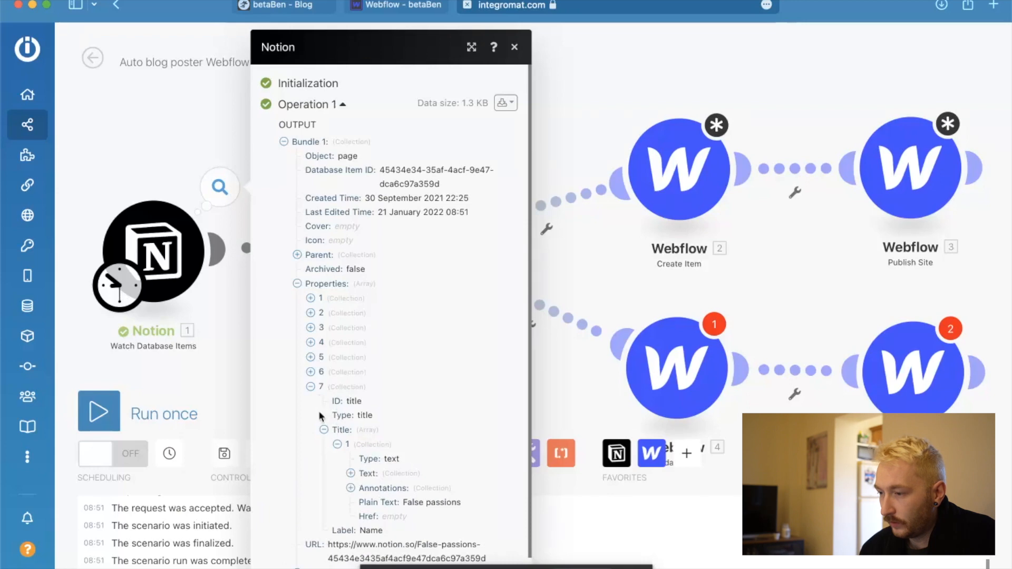
left_click(311, 298)
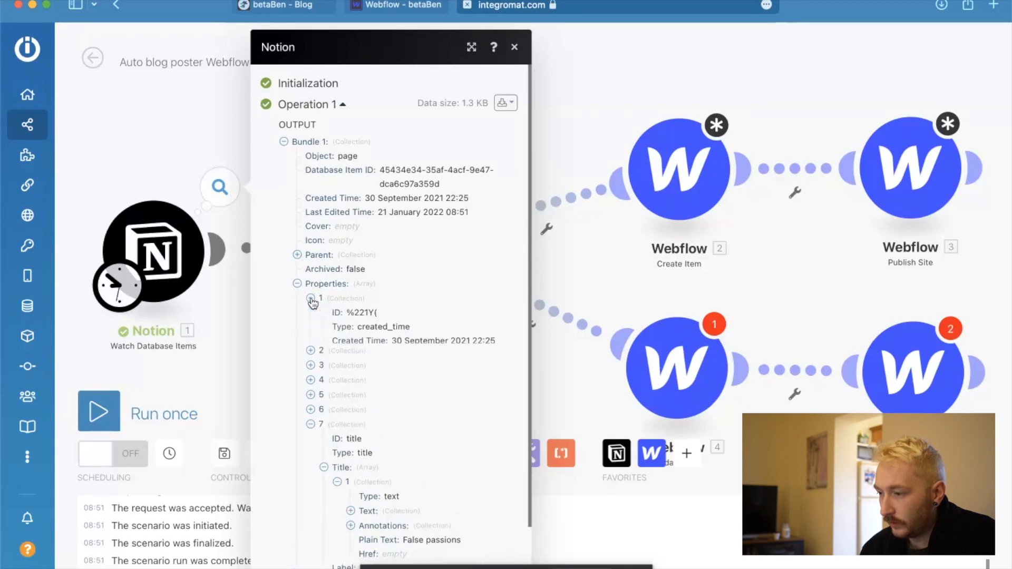
left_click(311, 299)
left_click(312, 315)
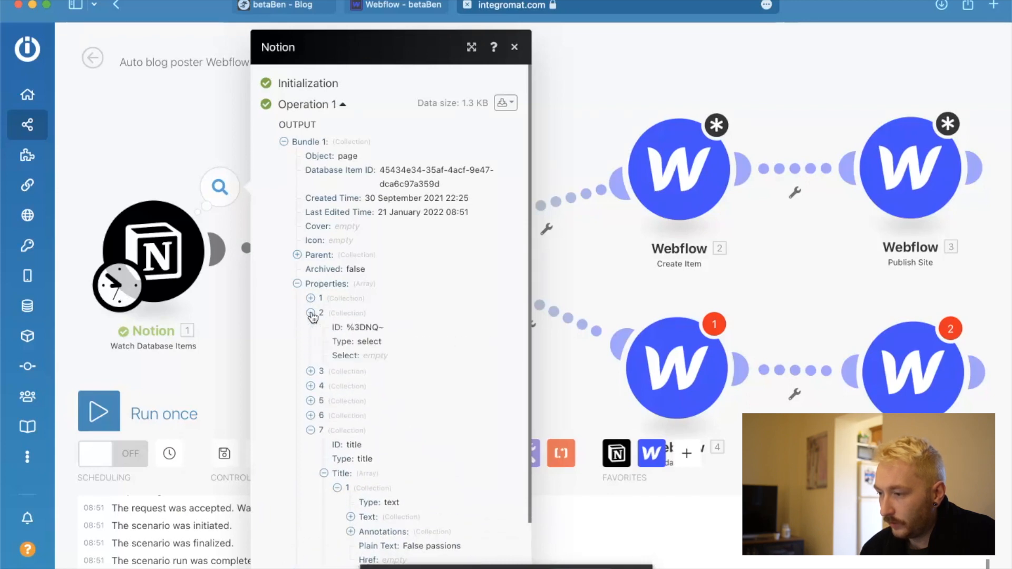
left_click(311, 315)
left_click(312, 328)
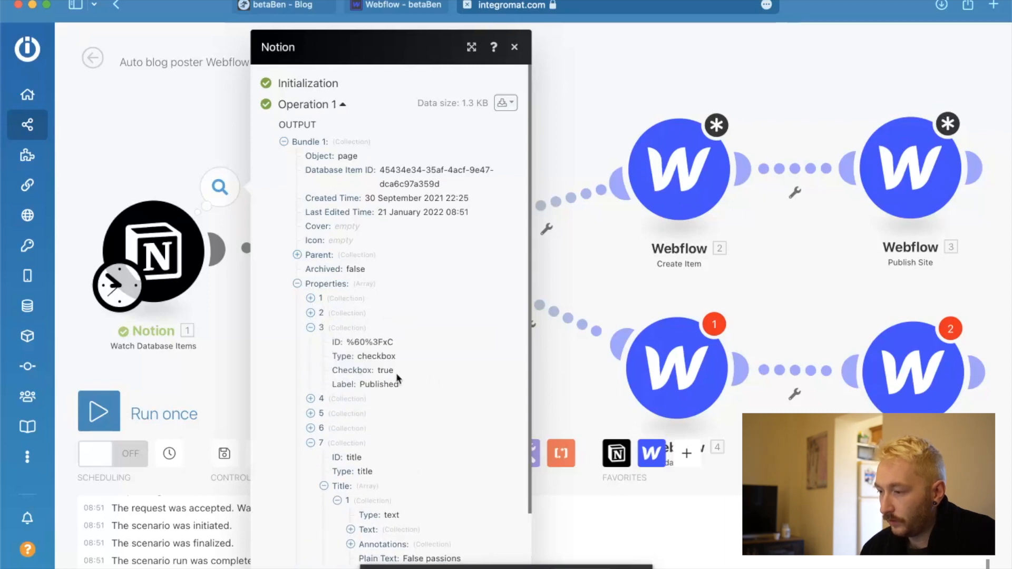
Examine collection 4 of the Properties array in the Notion output, expanding its rich_text to check the Webflow item id content.
left_click(311, 399)
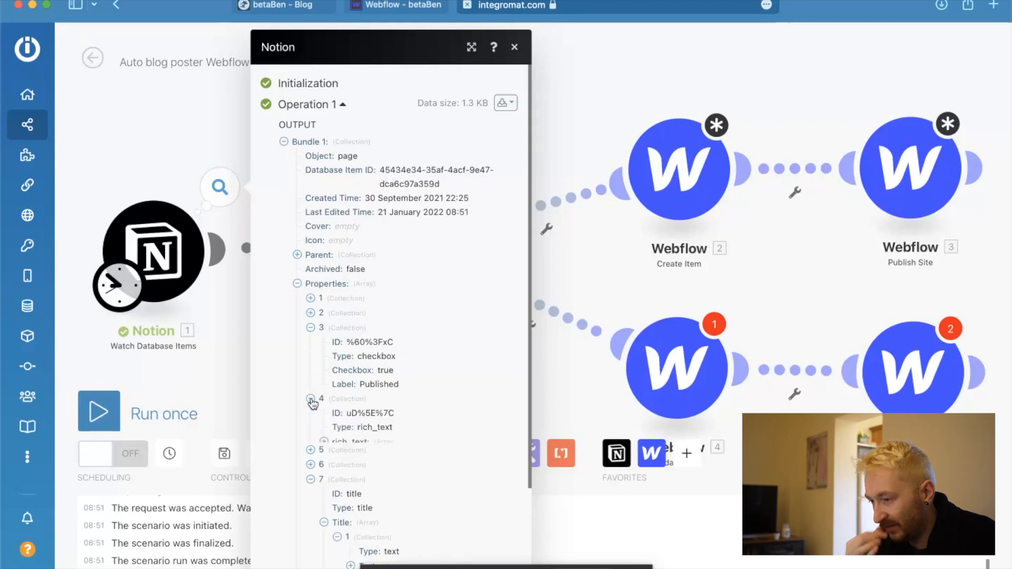
left_click(198, 375)
scroll(486, 352, "down", 3)
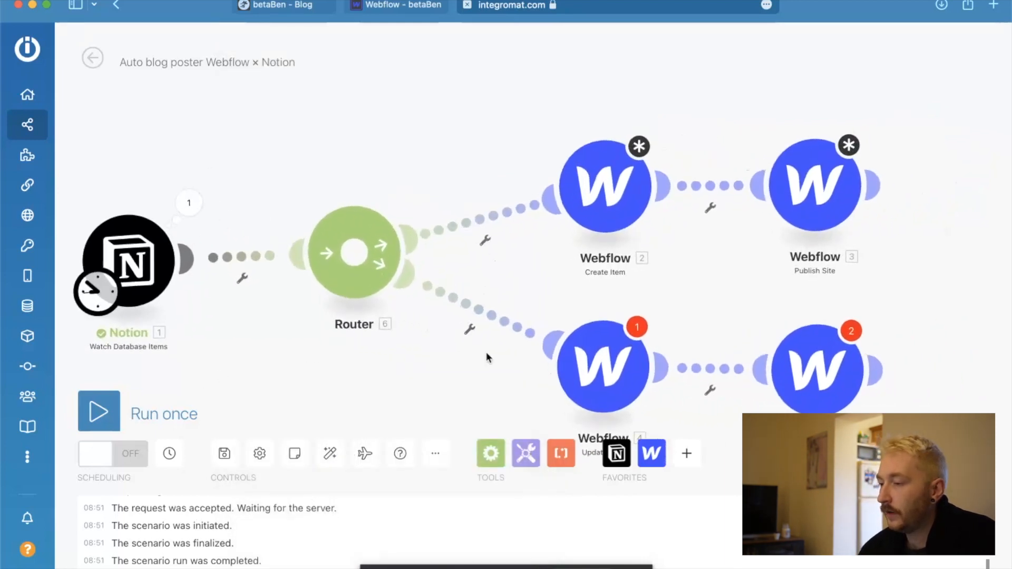
scroll(486, 352, "up", 2)
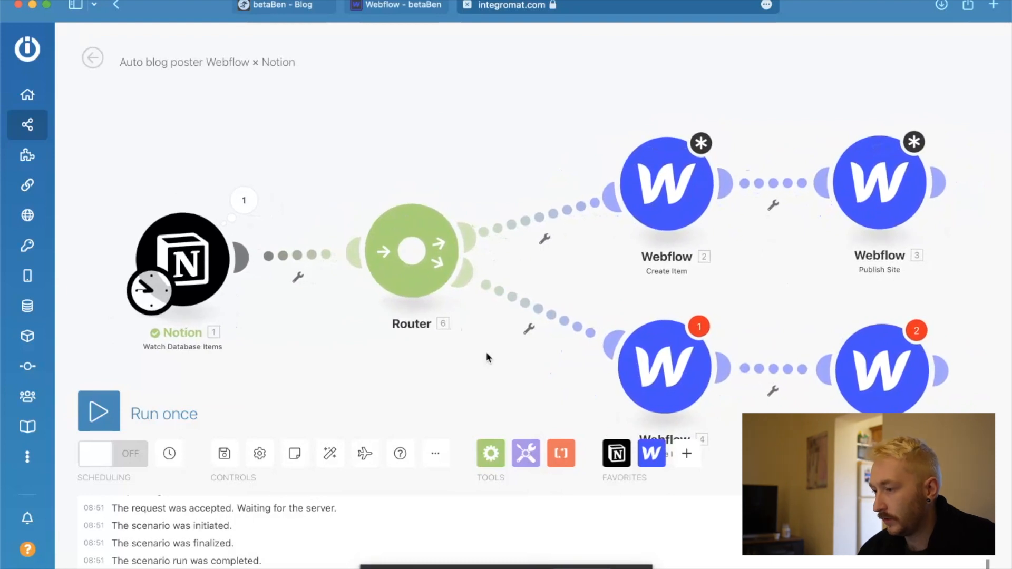
left_click_drag(412, 286, 413, 296)
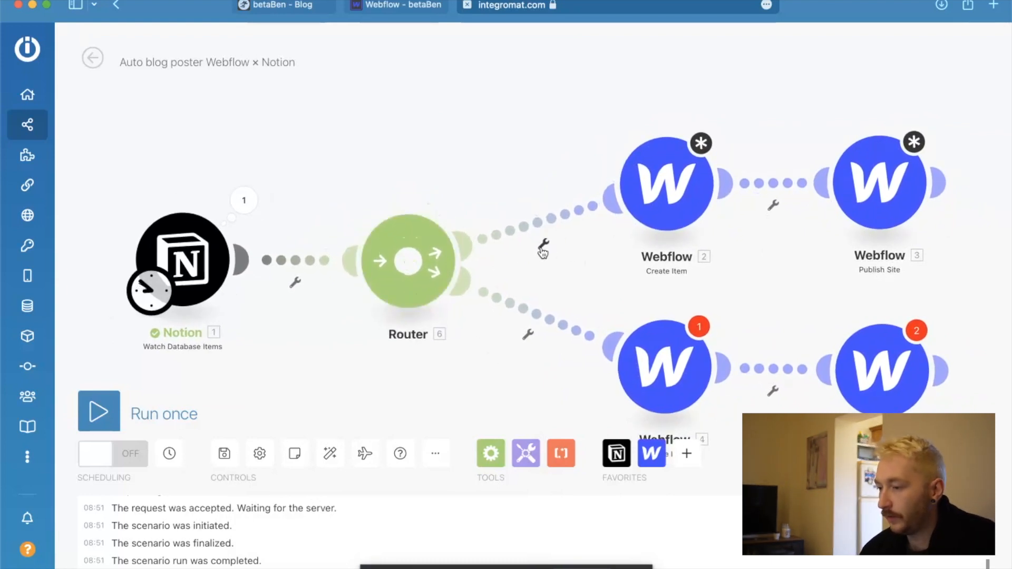
left_click(246, 209)
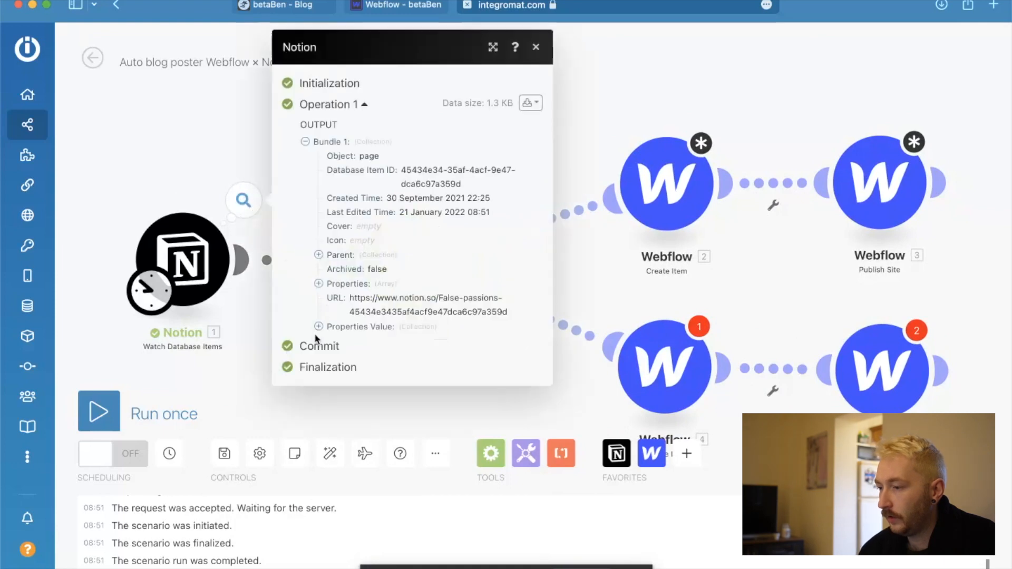
left_click(318, 284)
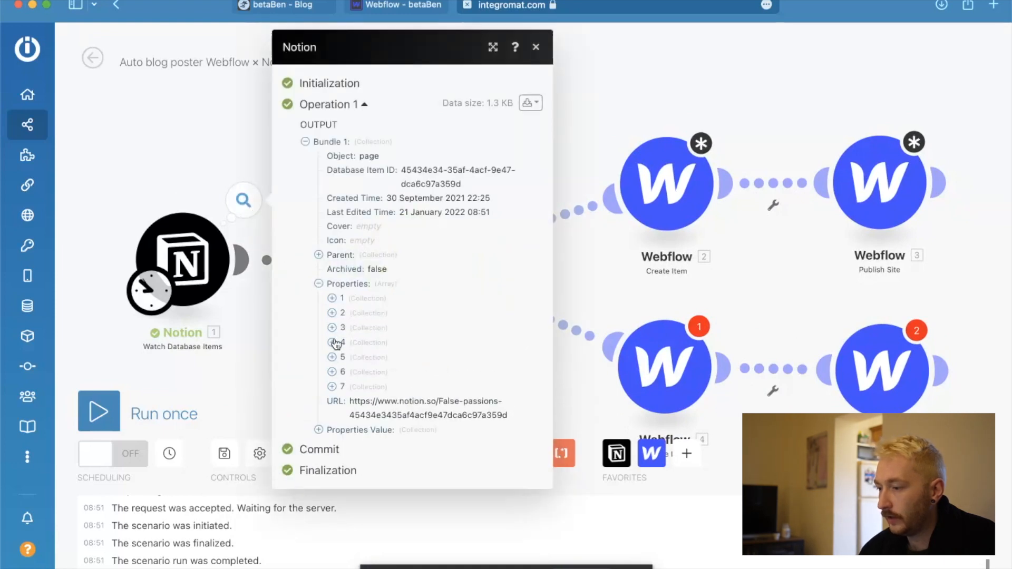
left_click(332, 342)
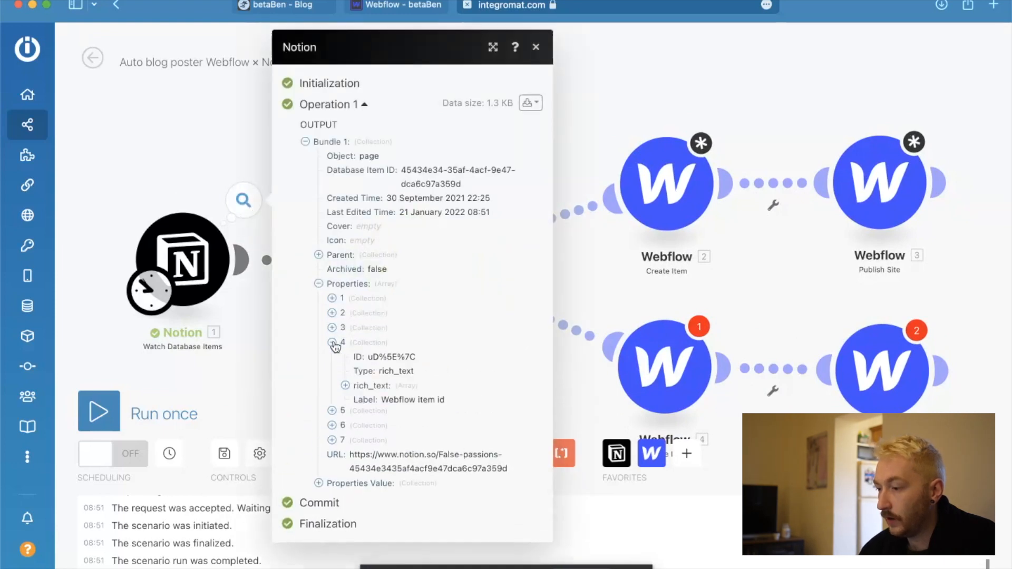
left_click(346, 387)
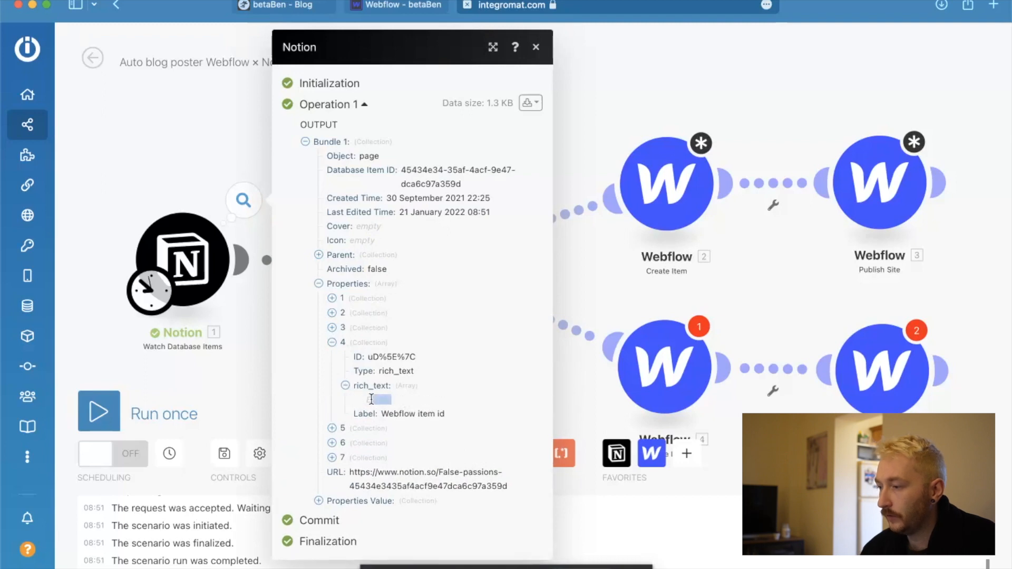
left_click(247, 178)
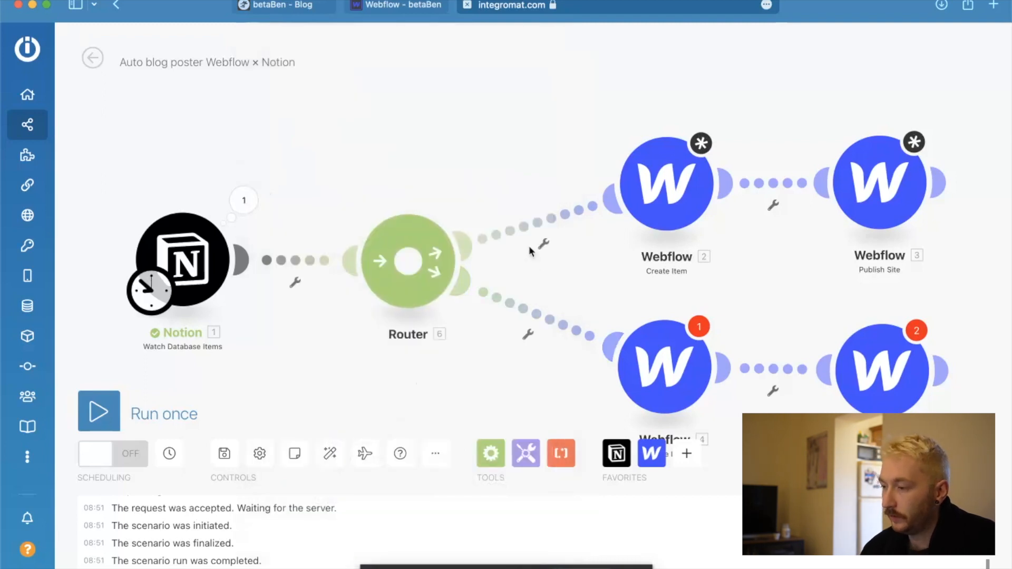
Start setting up a filter on the route between the Router and the Webflow Create Item module.
left_click(543, 244)
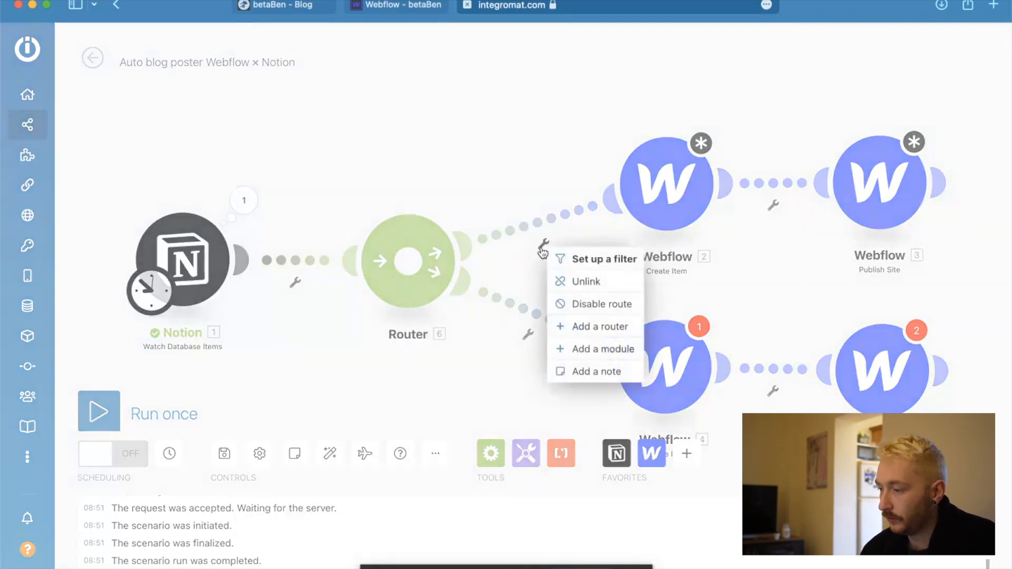
left_click(601, 258)
left_click(660, 117)
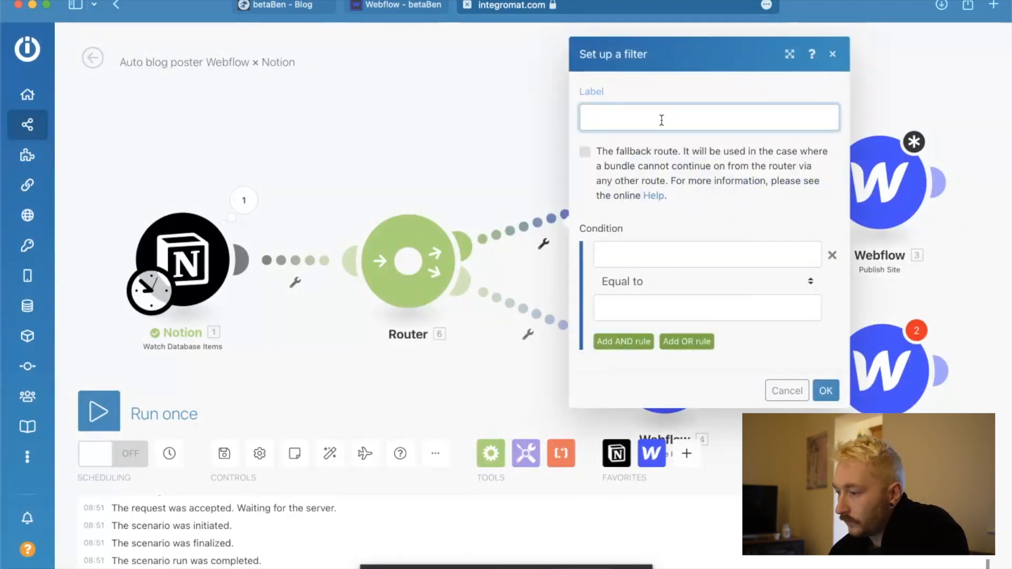
left_click(658, 245)
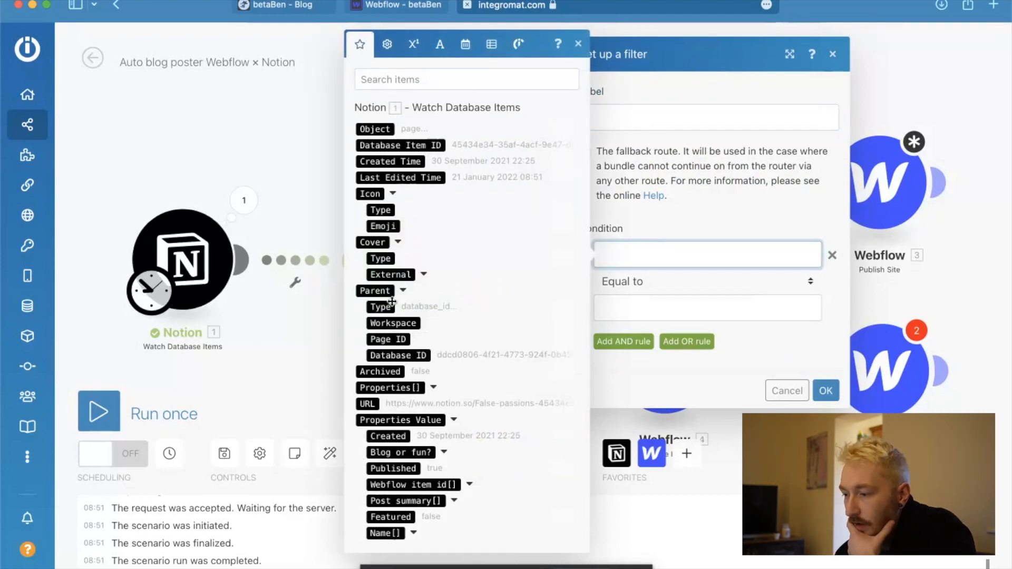
Use the text content of Notion's Webflow item id, under Properties Value, as the first operand of the filter condition.
left_click(470, 486)
scroll(416, 518, "down", 2)
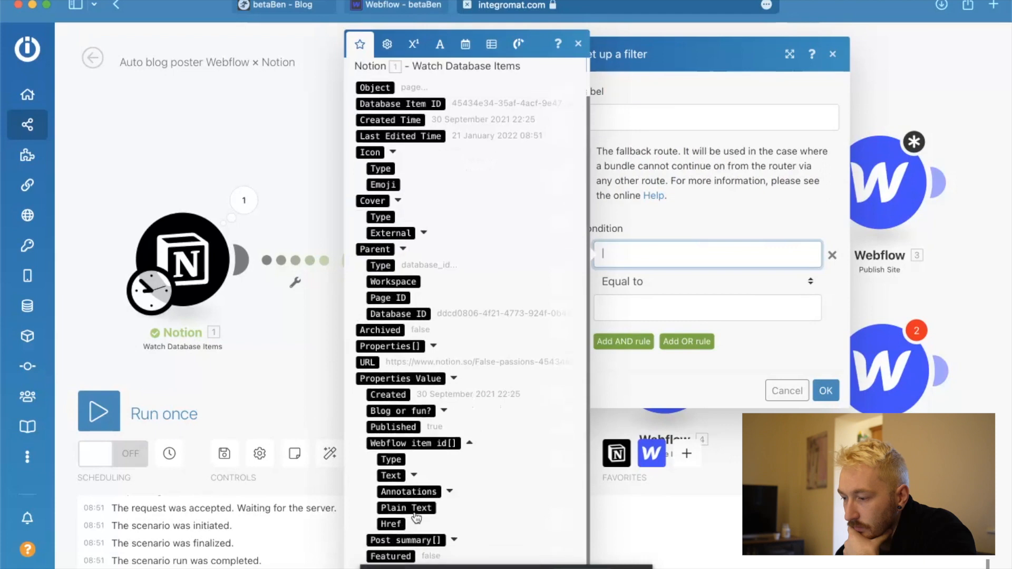
left_click(416, 478)
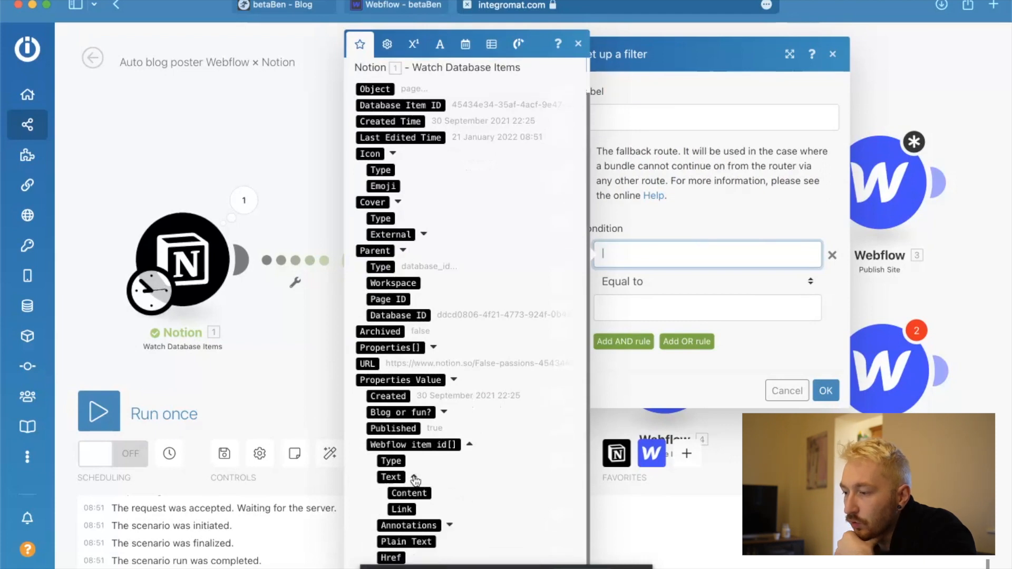
scroll(474, 498, "down", 2)
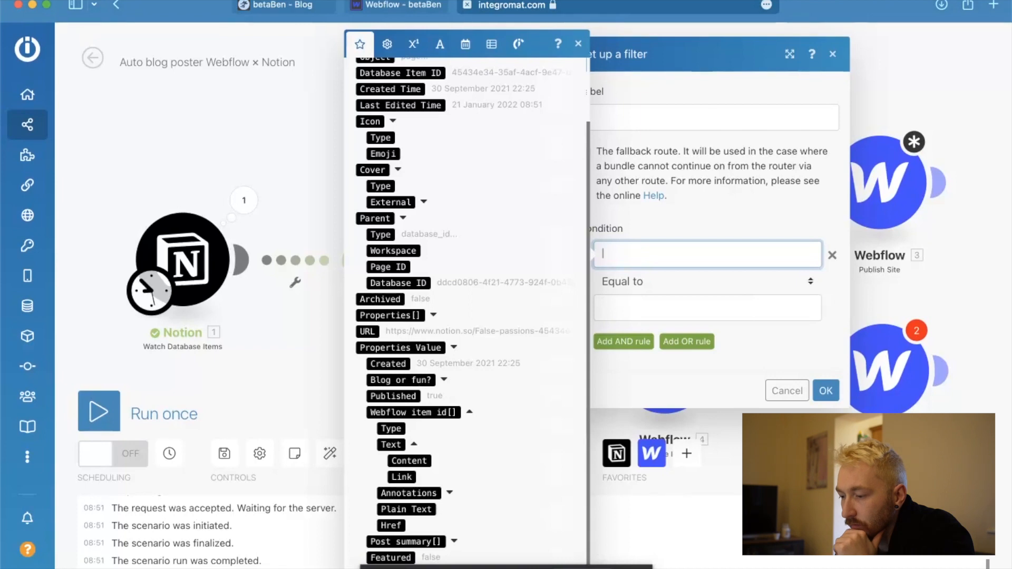
left_click(554, 568)
left_click(444, 470)
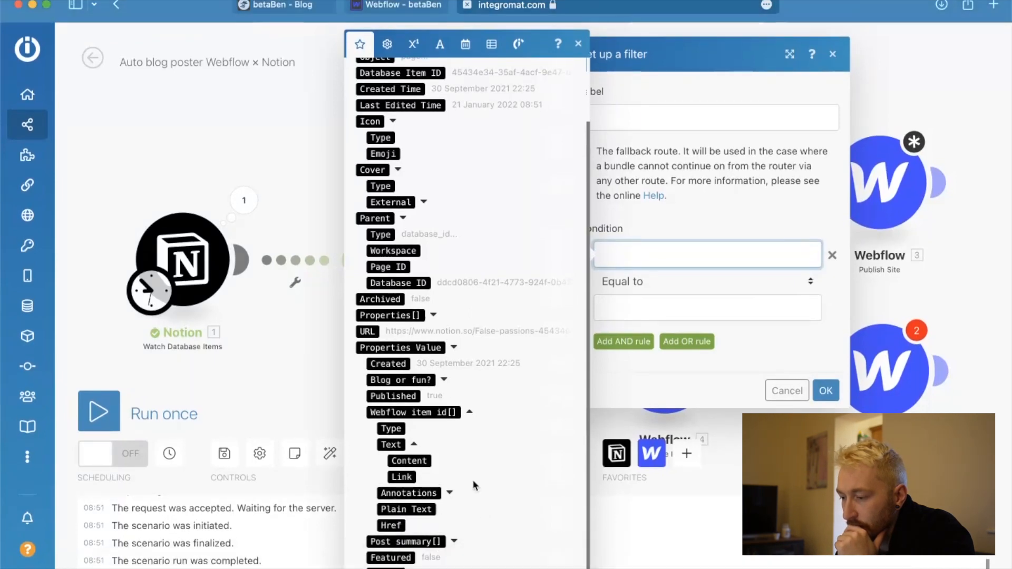
scroll(416, 543, "down", 3)
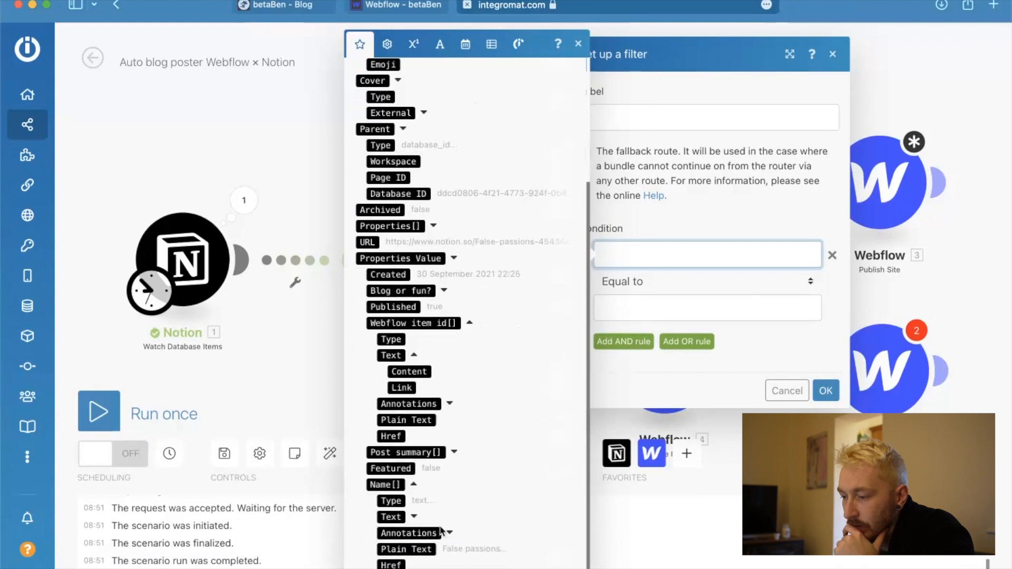
left_click(414, 526)
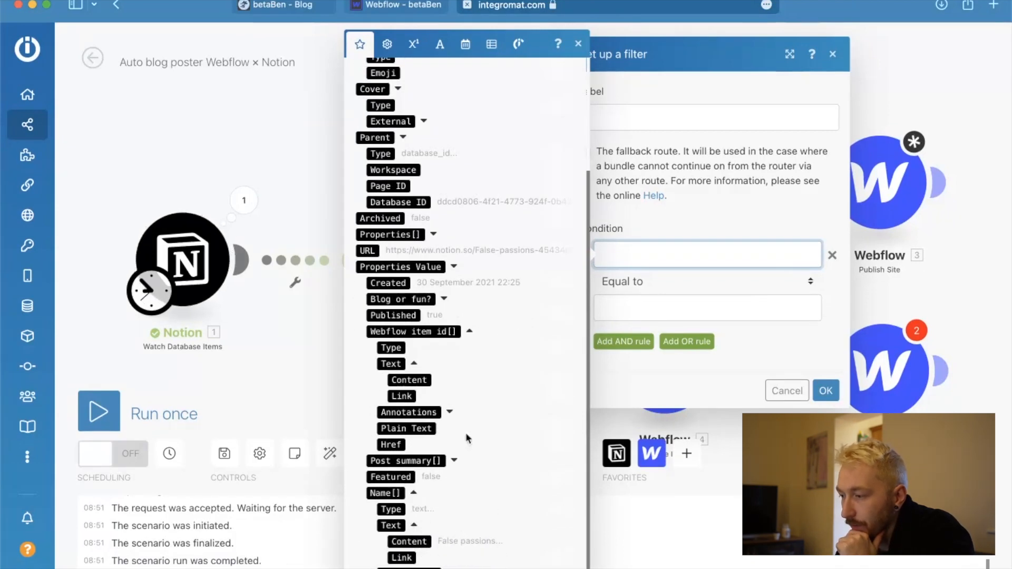
left_click(409, 380)
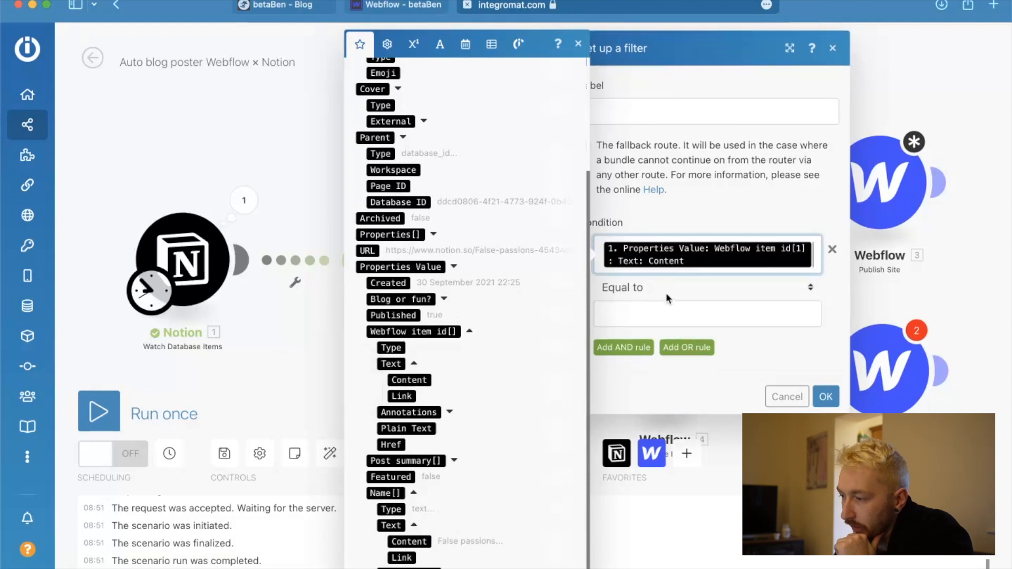
left_click(720, 198)
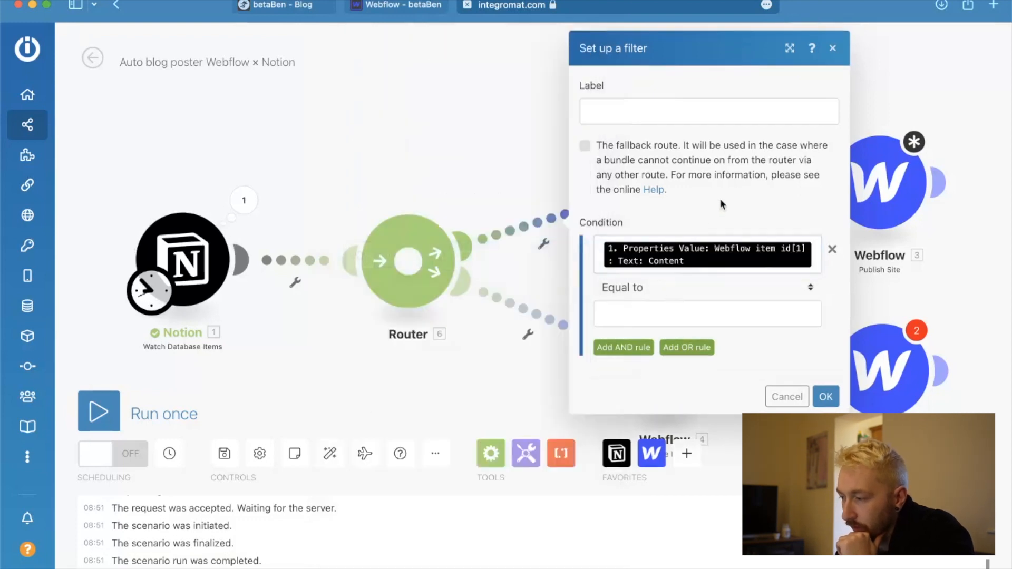
Set the filter condition's operator to Does not exist.
left_click(705, 281)
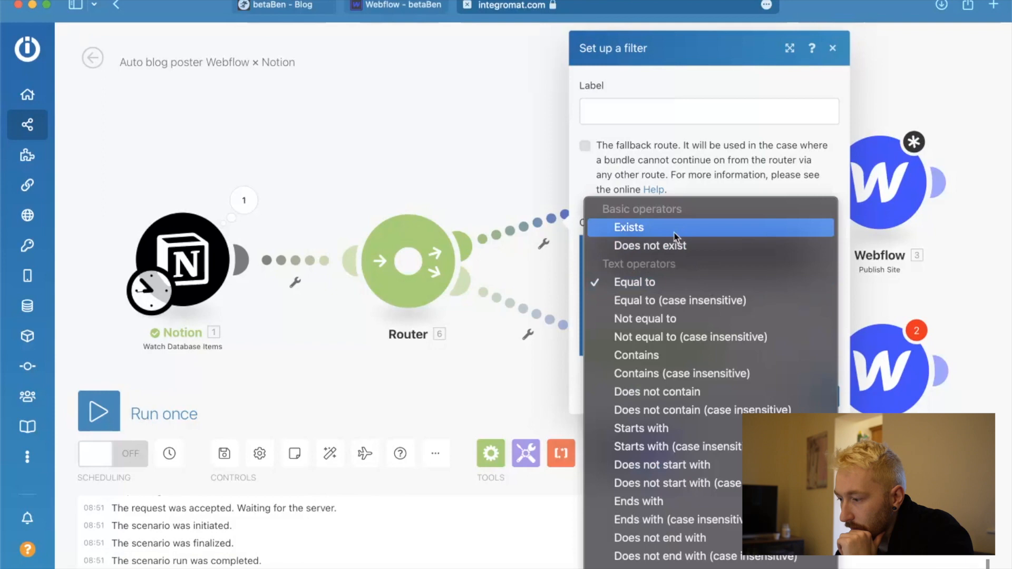
scroll(707, 425, "down", 10)
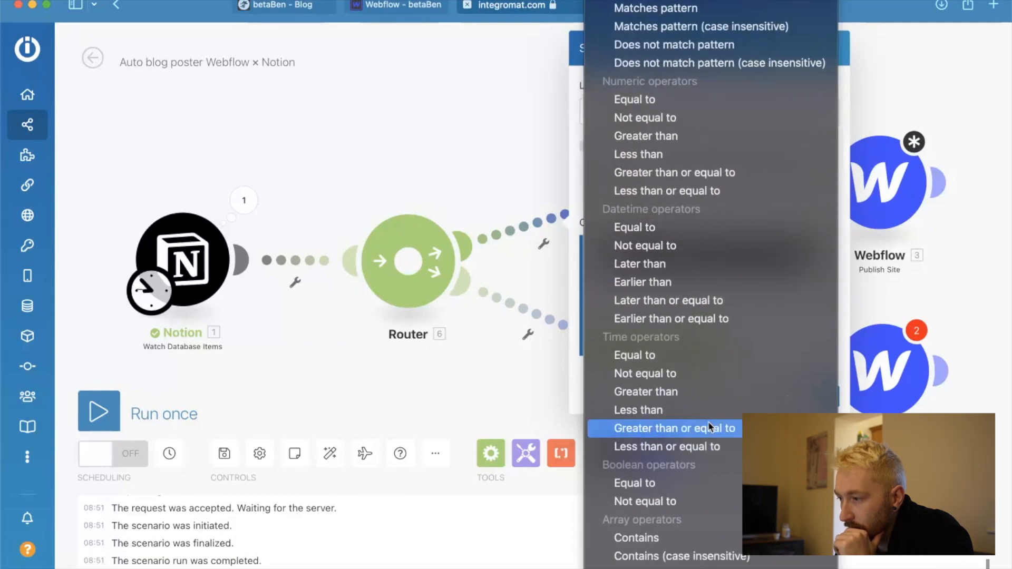
scroll(708, 422, "up", 10)
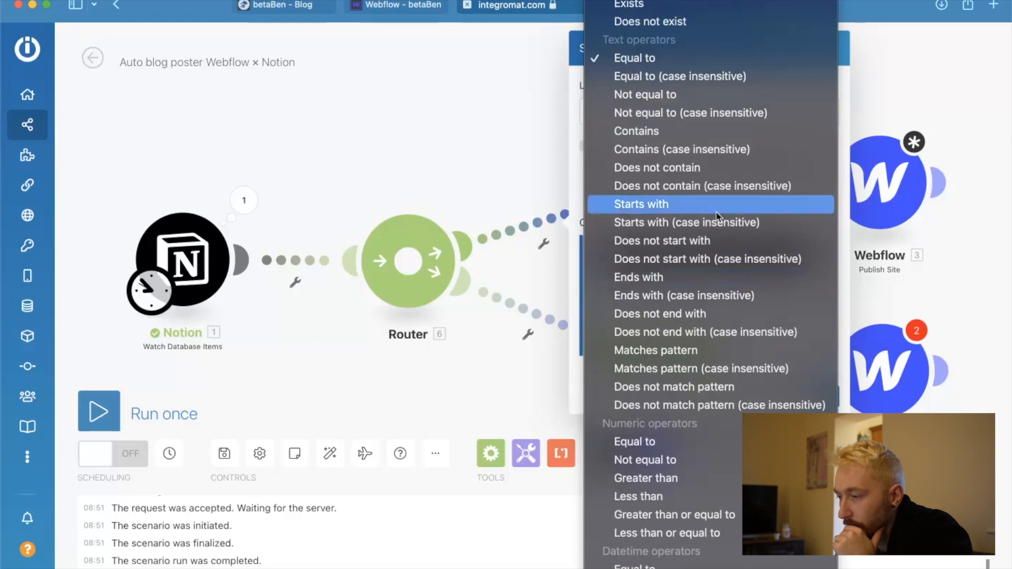
left_click(678, 25)
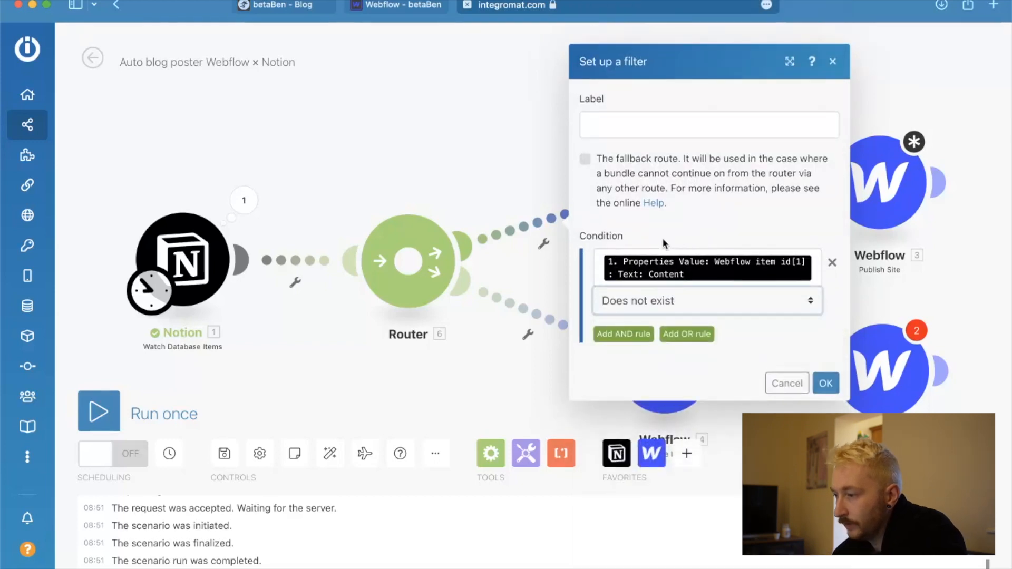
Label the filter "Webflow item id does not exist" and confirm it.
left_click(672, 116)
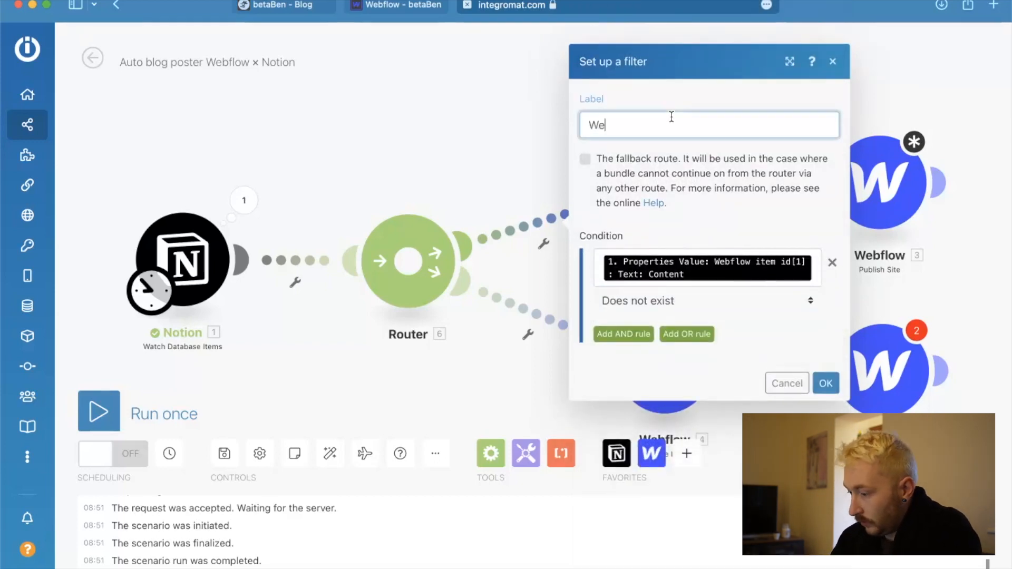
type("Webflow item")
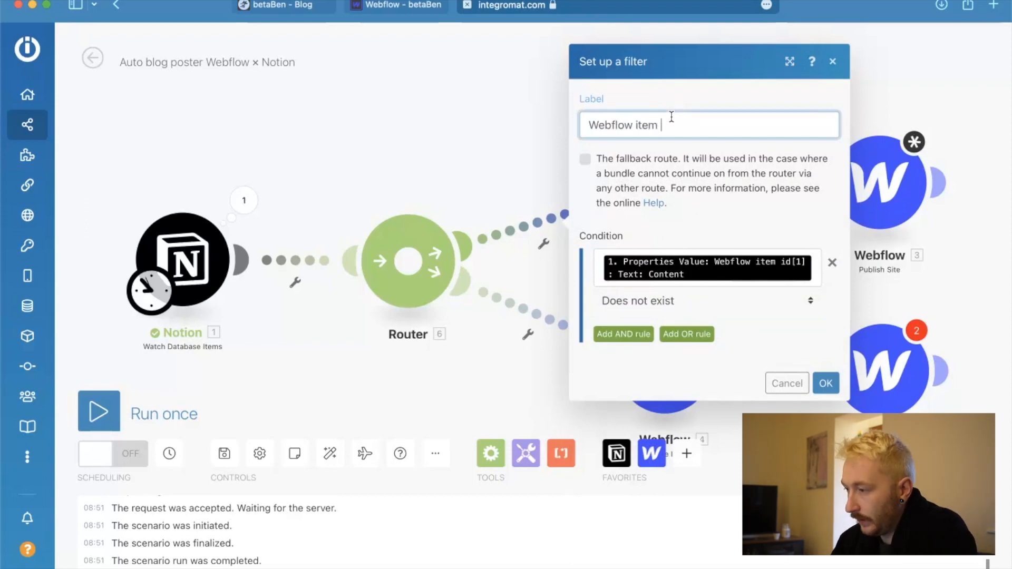
type(" id does not exist")
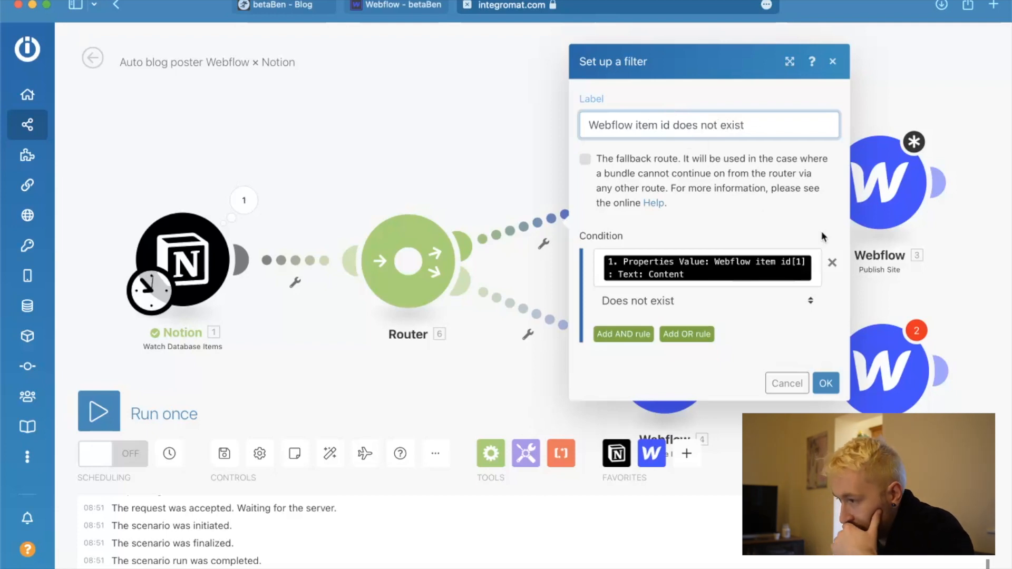
left_click(825, 383)
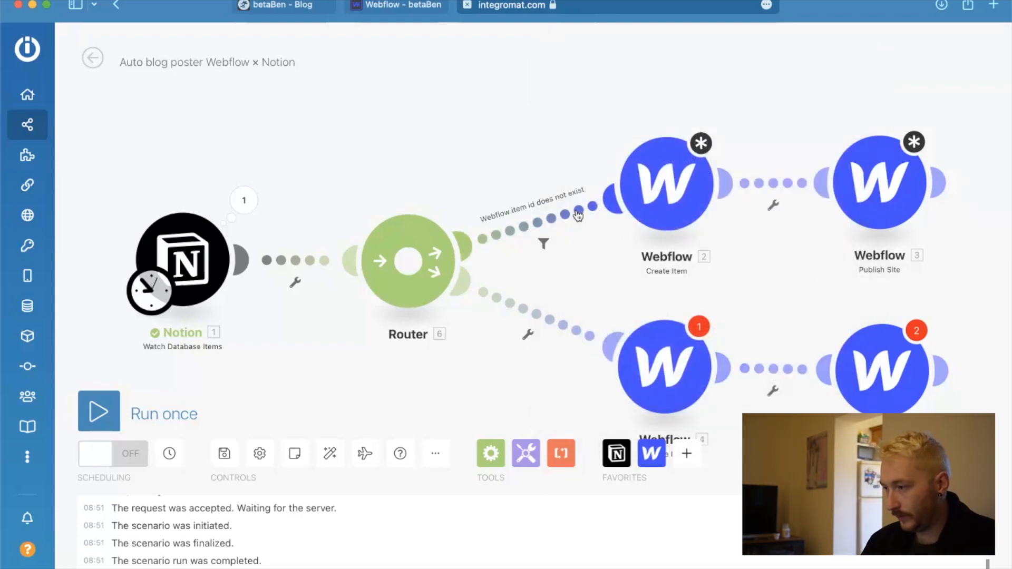
Check the properties of the False passions entry in Notion and return to the Auto blog poster scenario in Integromat.
key("ctrl+Up")
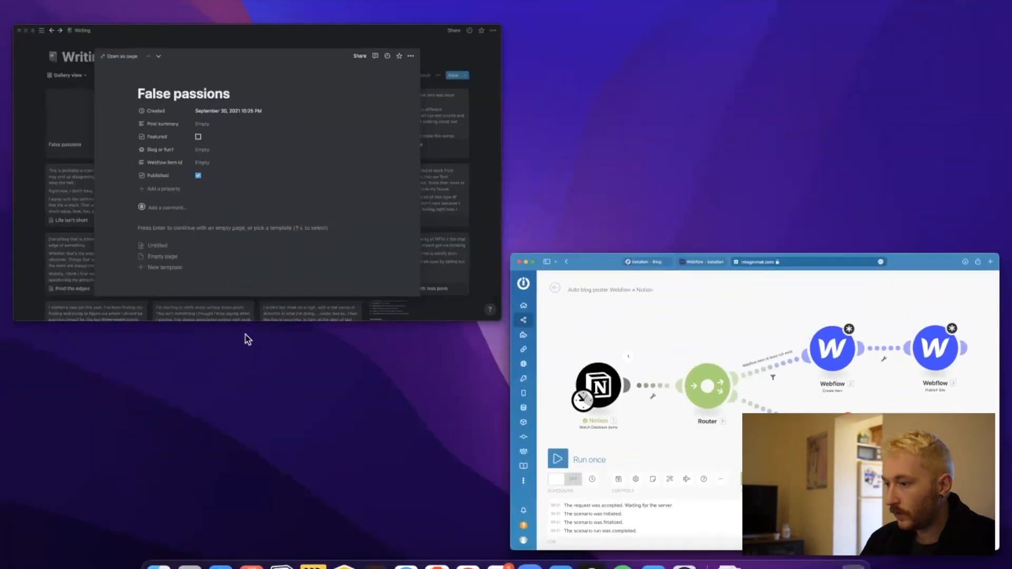
left_click(213, 206)
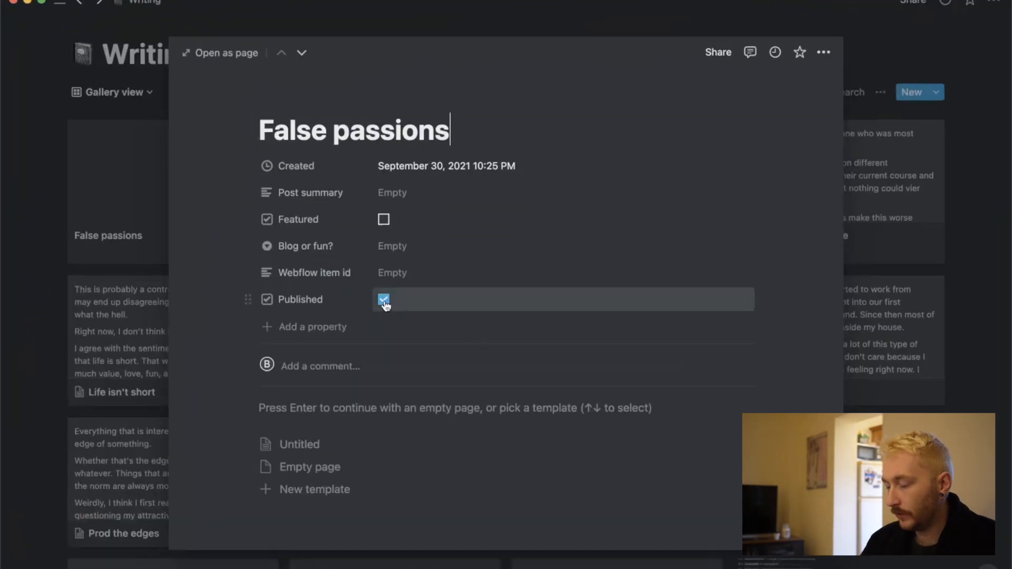
key("ctrl+Up")
left_click(339, 272)
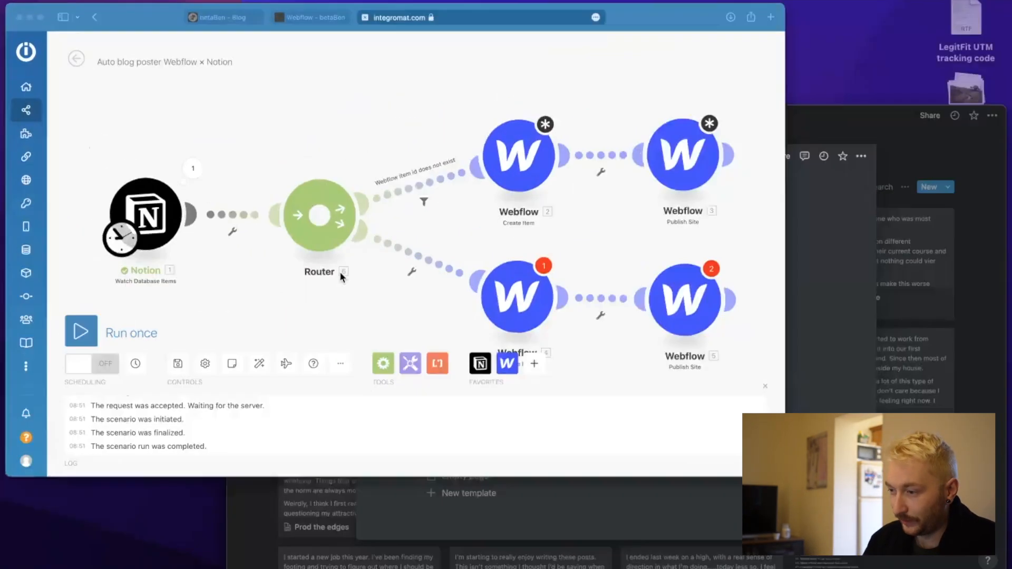
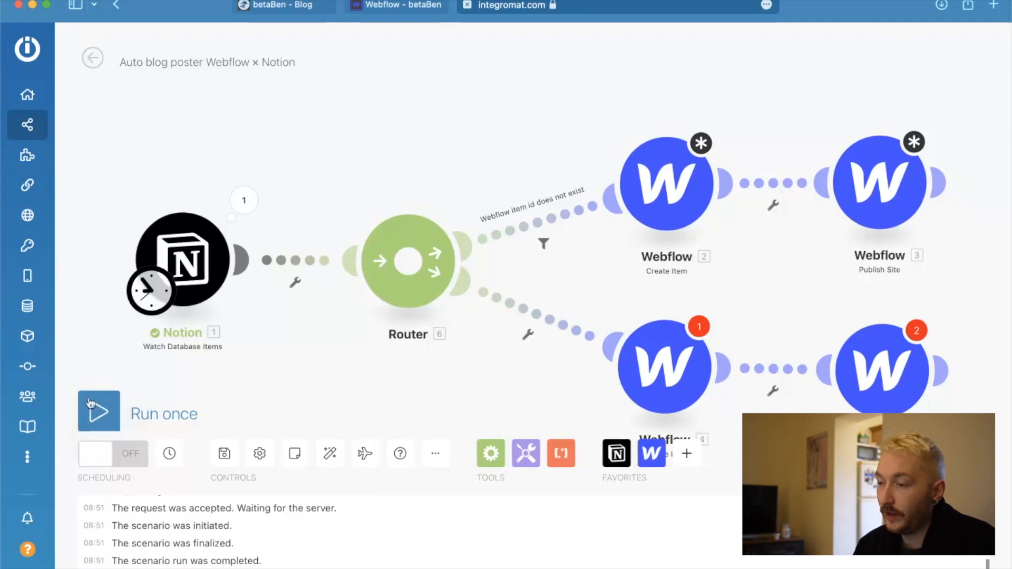
Set up a filter on the router's route to the Update Item module and label it "Webflow item id does exist".
left_click(107, 418)
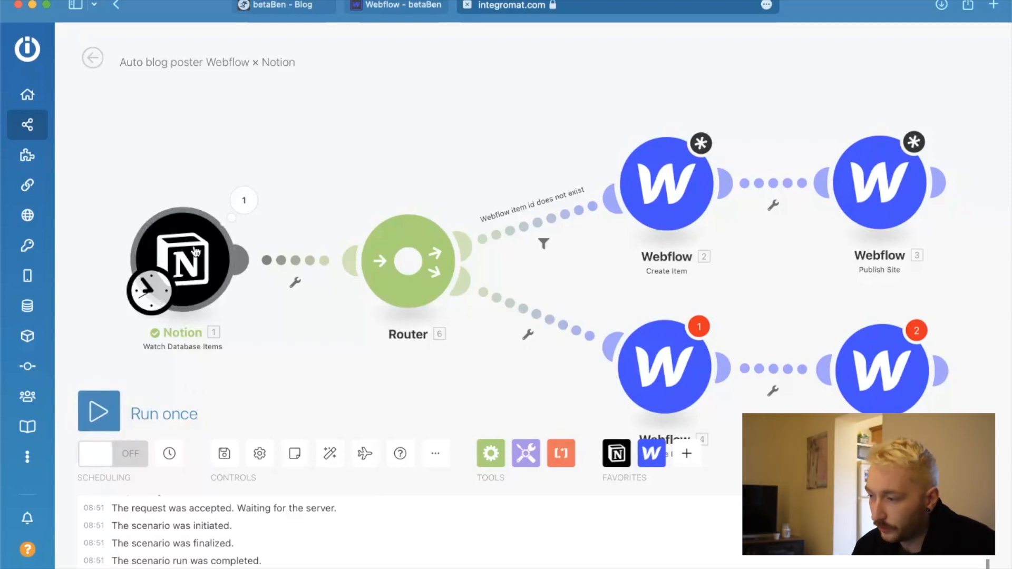
left_click(528, 338)
left_click(550, 346)
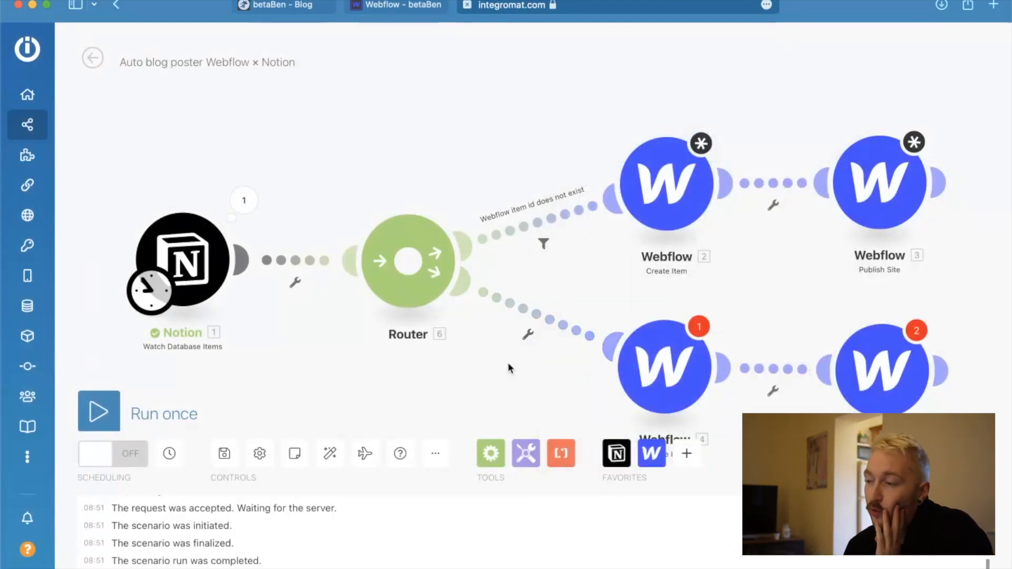
left_click(528, 335)
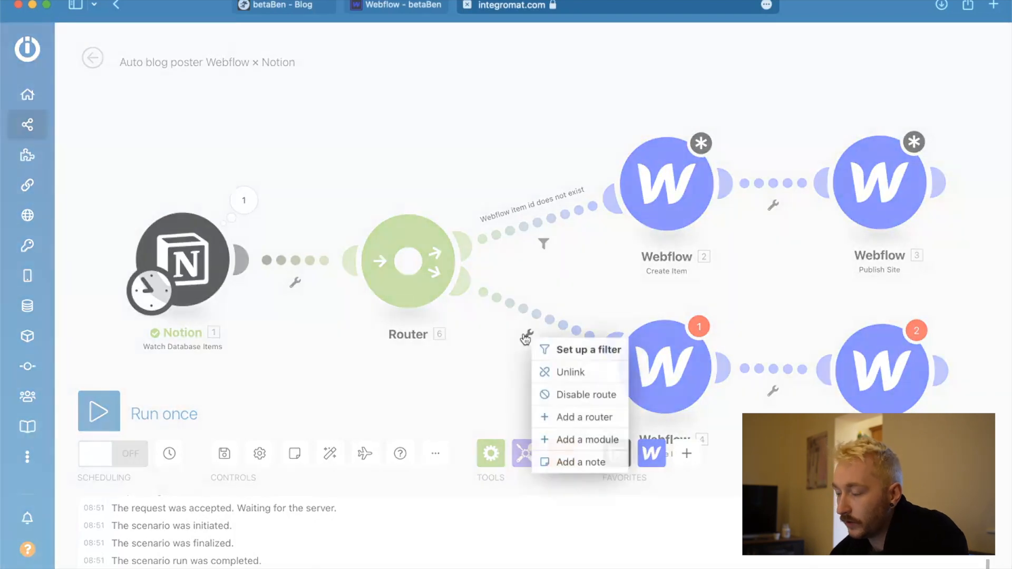
left_click(583, 351)
left_click(636, 207)
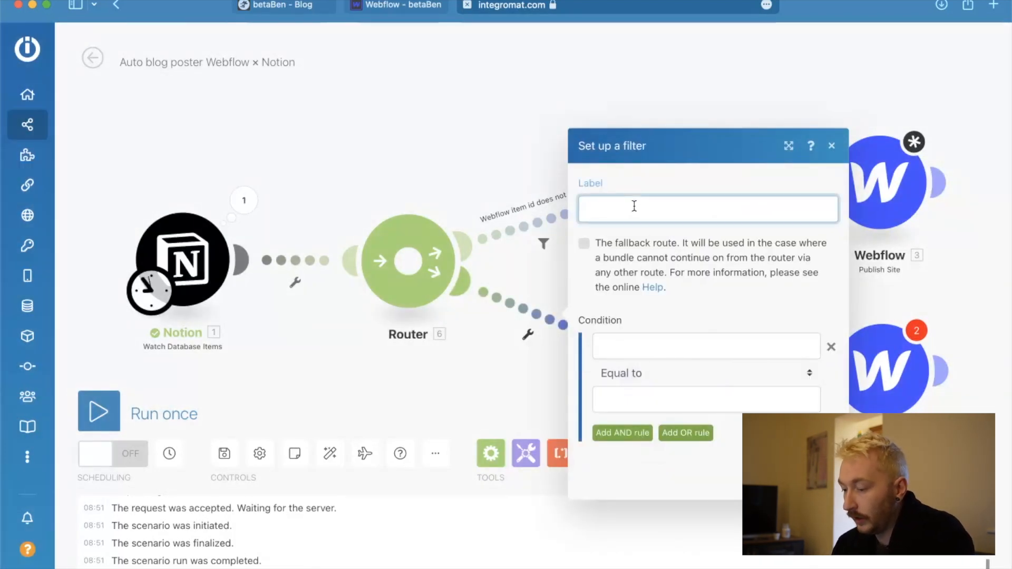
type("Webflow item id does exist")
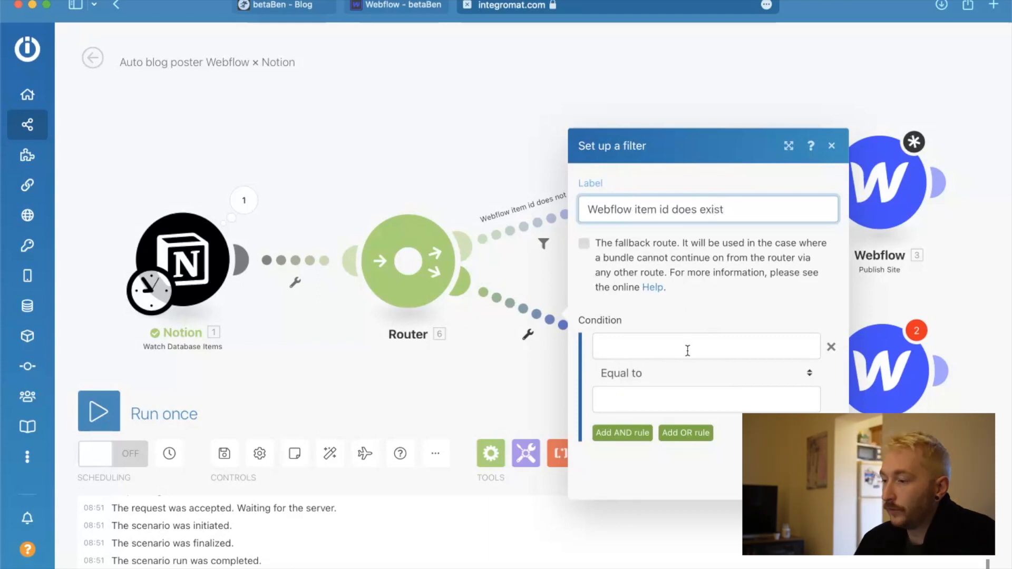
Use the text content of Notion's Webflow item id, under Properties Value, as the first operand of the new filter's condition.
left_click(687, 349)
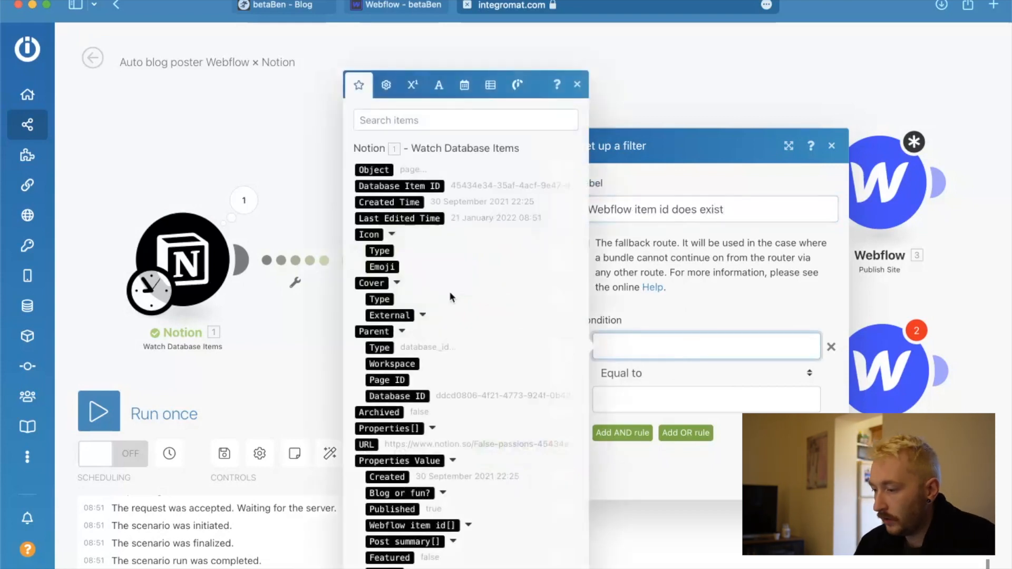
left_click(467, 525)
scroll(456, 452, "down", 1)
left_click(413, 477)
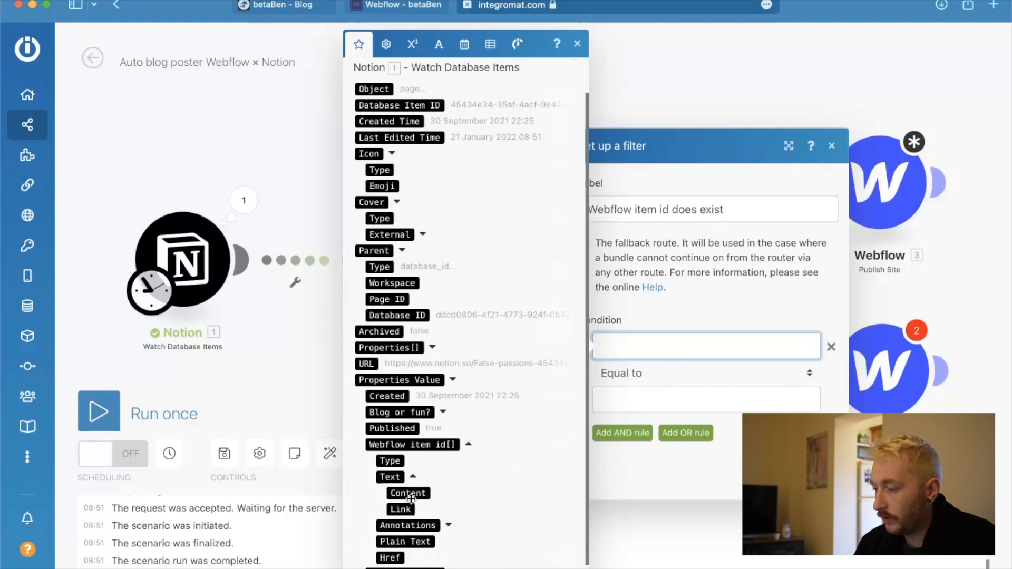
left_click(411, 494)
Make the filter condition test that the Webflow item id exists and confirm the filter.
left_click(694, 376)
left_click(628, 319)
left_click(824, 475)
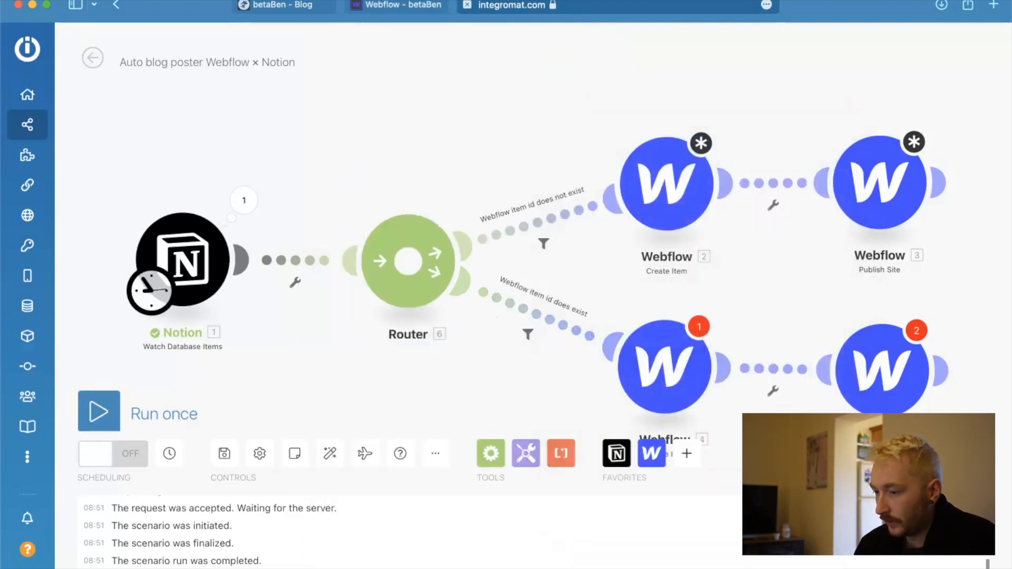
Try to run the scenario once with warnings ignored and dismiss the messages.
left_click(113, 408)
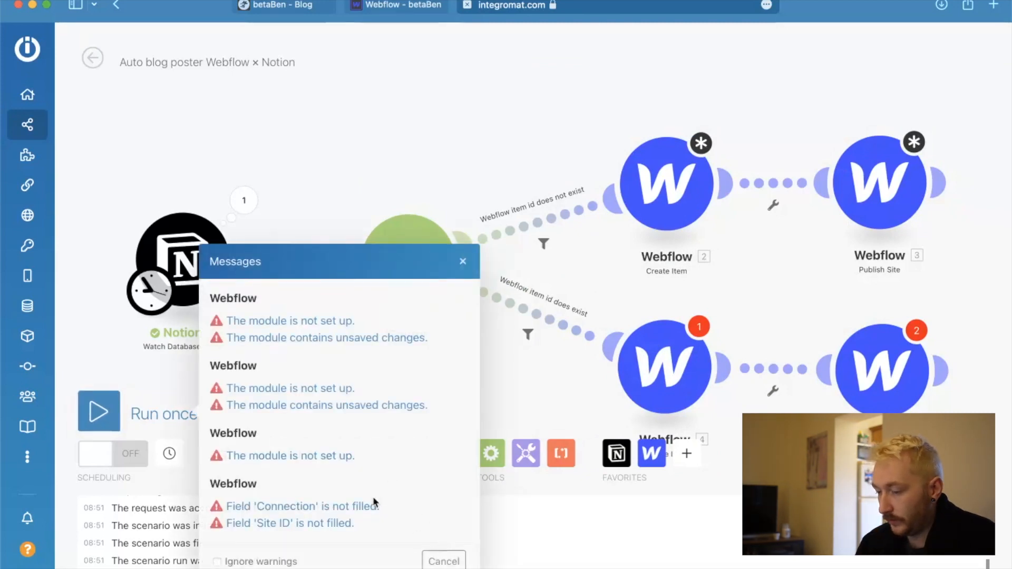
left_click(216, 562)
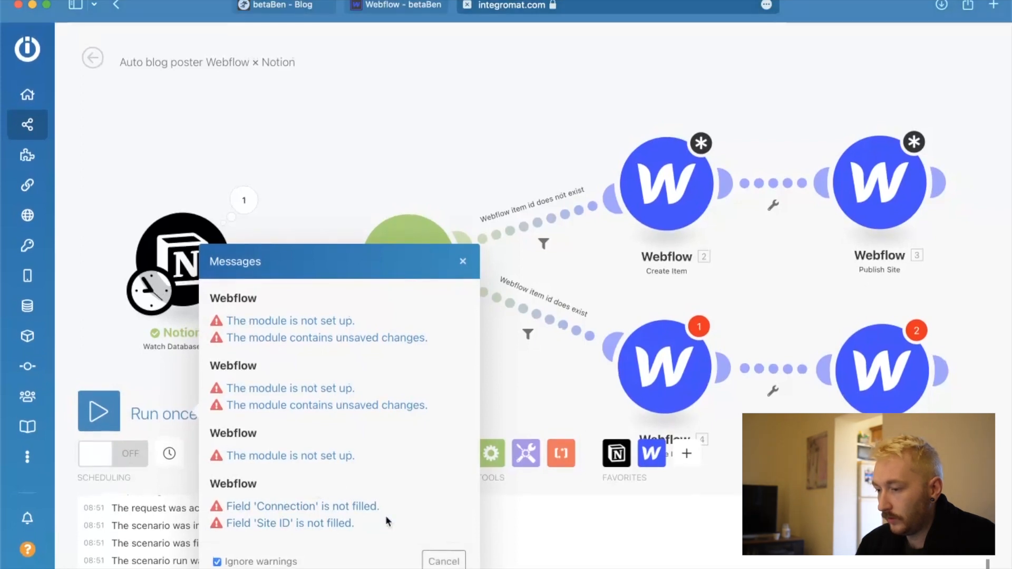
scroll(288, 494, "down", 1)
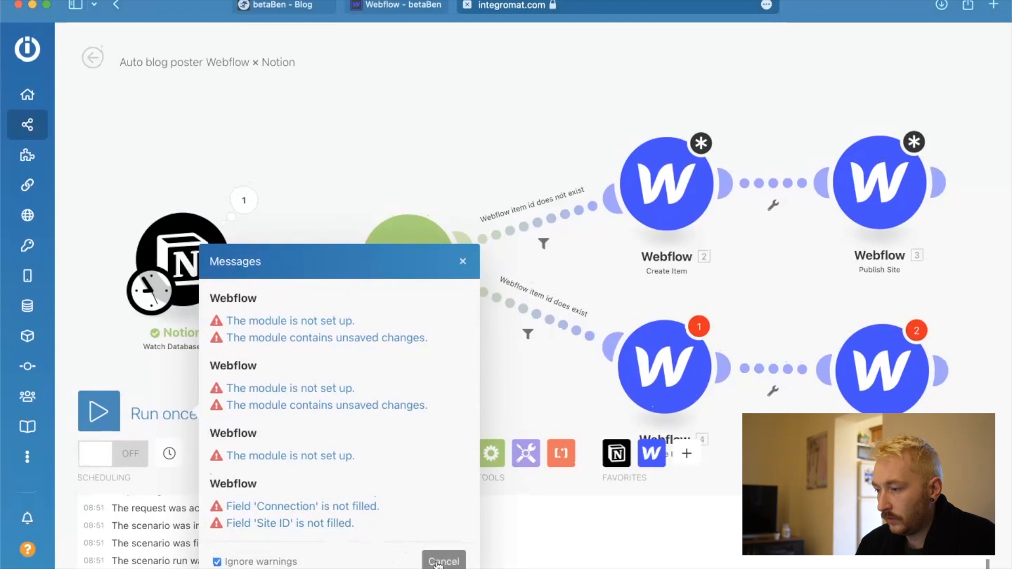
left_click(436, 562)
scroll(511, 397, "down", 3)
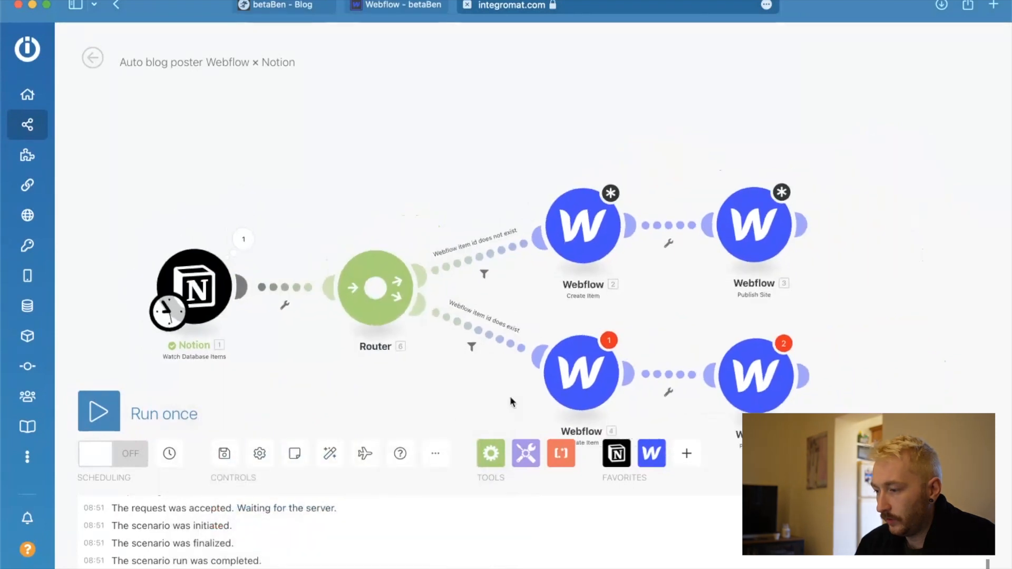
scroll(510, 397, "up", 3)
left_click_drag(560, 319, 701, 194)
left_click(99, 411)
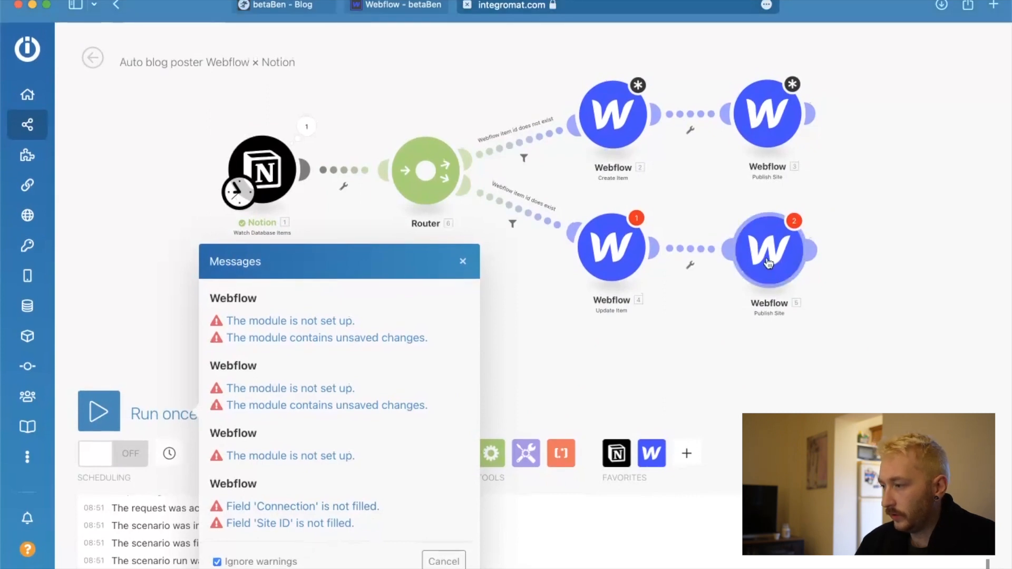
left_click(463, 261)
Delete the Publish Site modules at the end of both router routes.
scroll(809, 272, "down", 1)
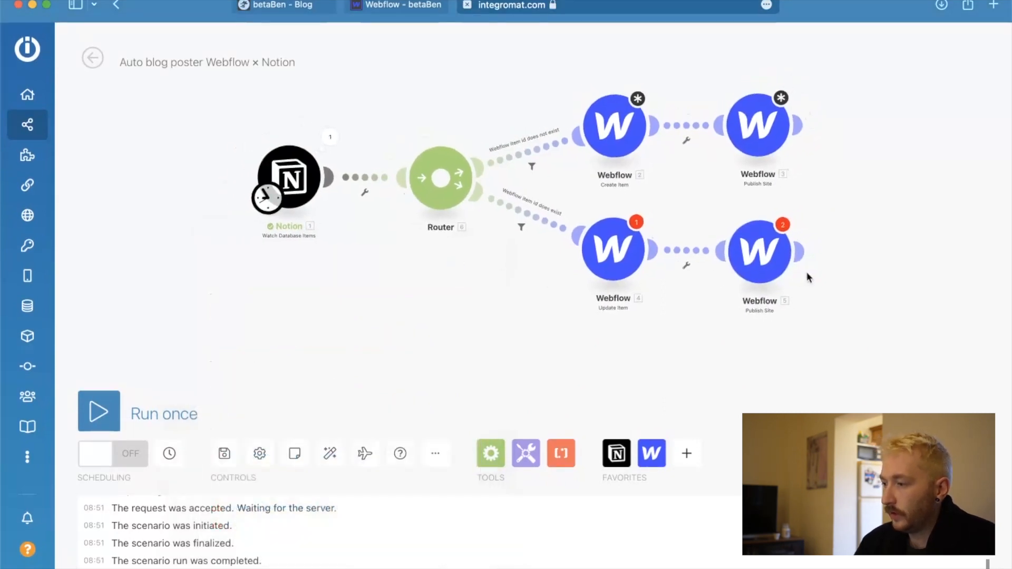
left_click_drag(809, 272, 769, 268)
scroll(769, 268, "up", 3)
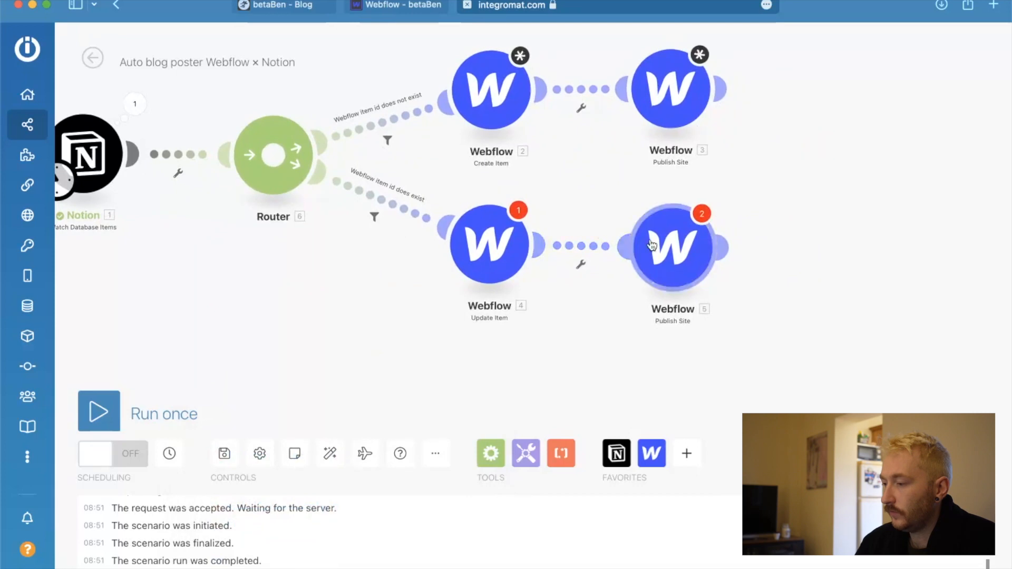
right_click(672, 245)
left_click(712, 411)
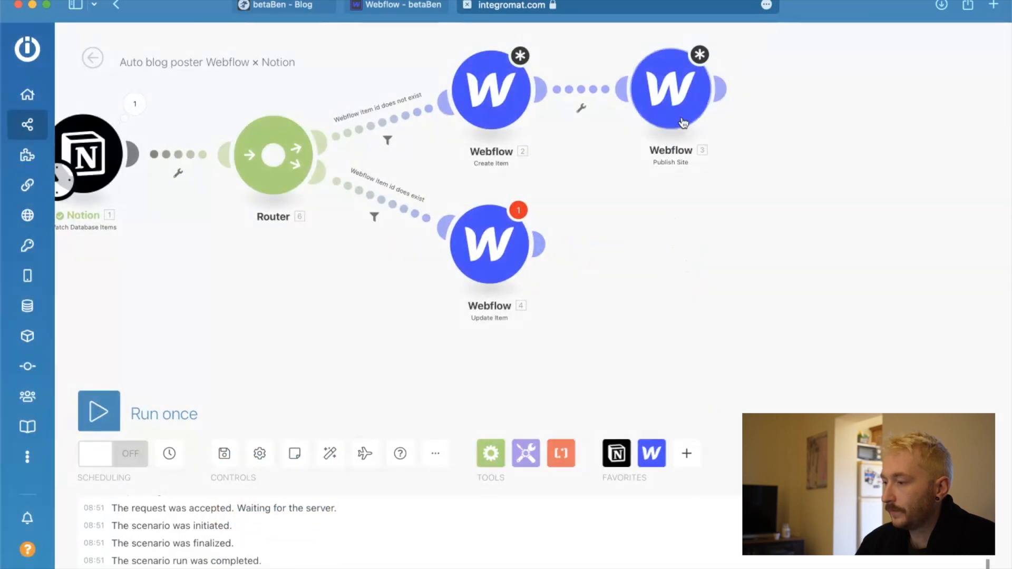
right_click(671, 88)
left_click(739, 290)
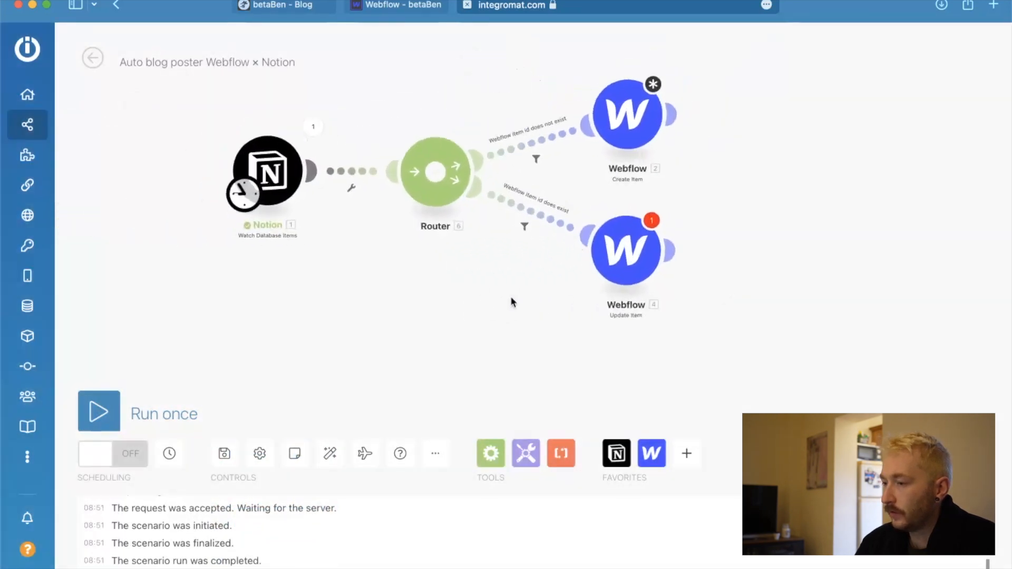
In the Webflow Create Item module, set the Site ID to betaBen and the Collection ID to Blog-posts.
left_click(108, 416)
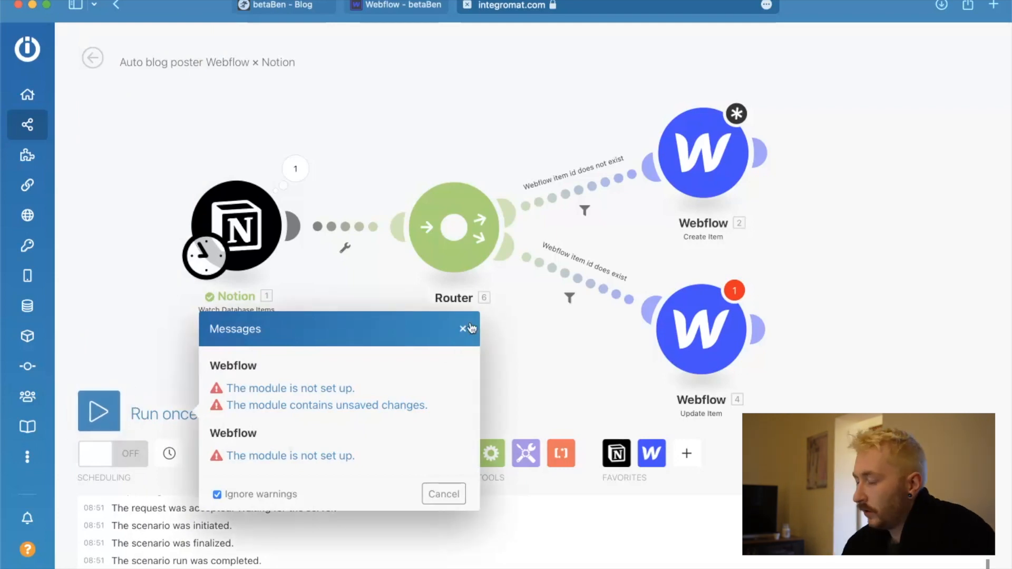
left_click(707, 155)
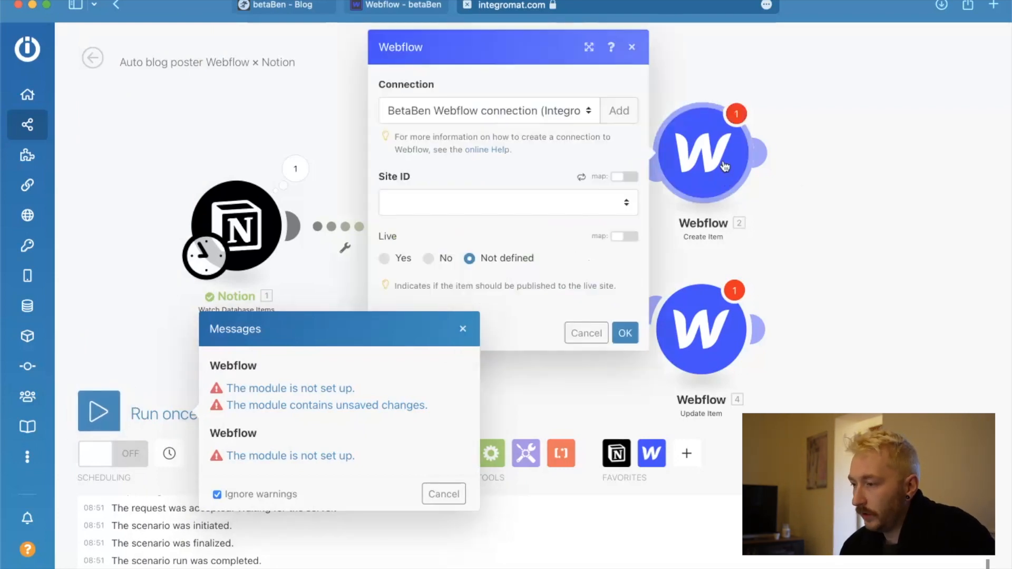
left_click(456, 206)
left_click(447, 214)
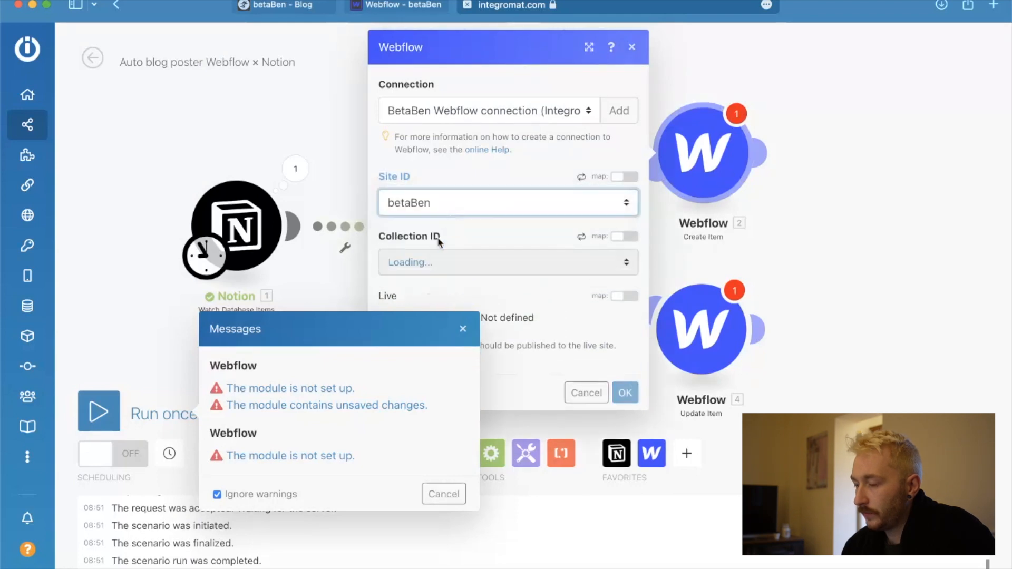
left_click(463, 329)
left_click(467, 262)
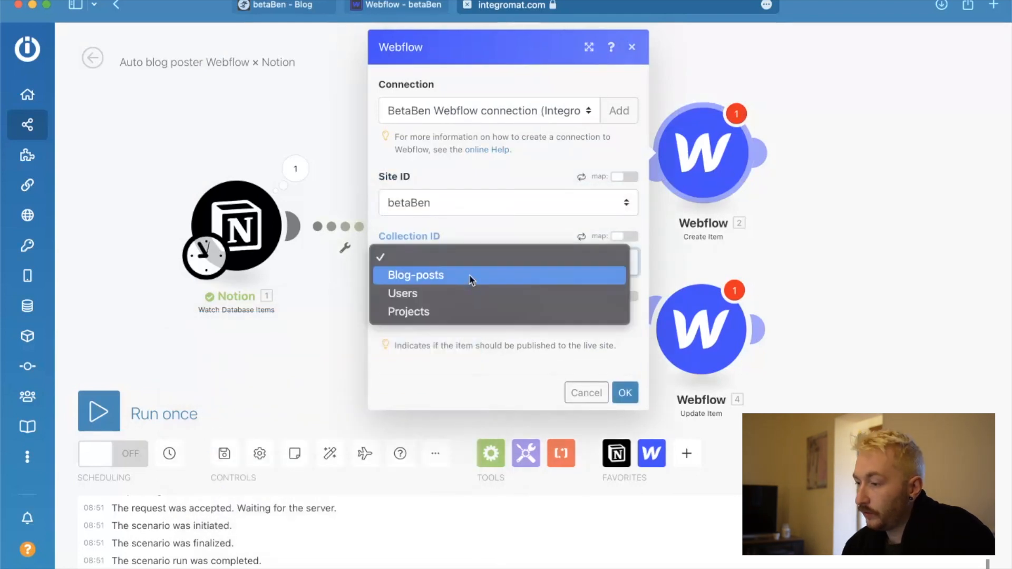
left_click(467, 278)
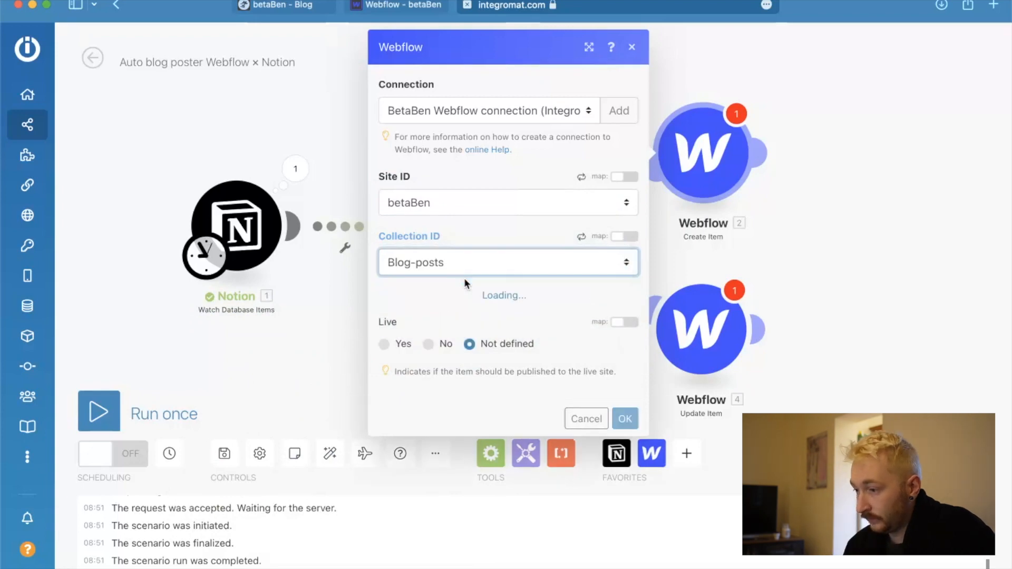
Map the Create Item module's Name field to the text content of Notion's Name property and confirm the module.
scroll(582, 313, "down", 4)
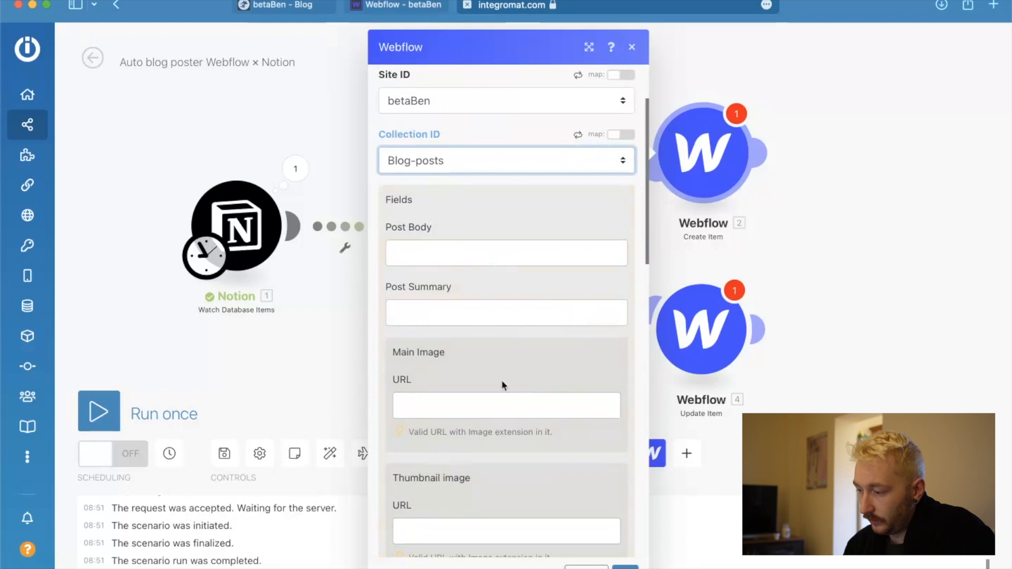
scroll(506, 311, "down", 15)
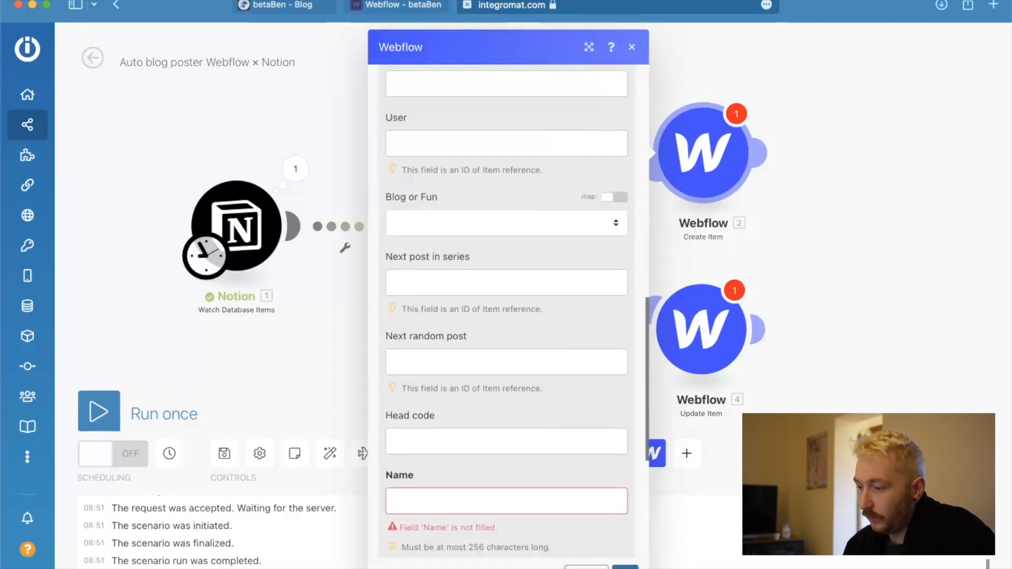
left_click(523, 507)
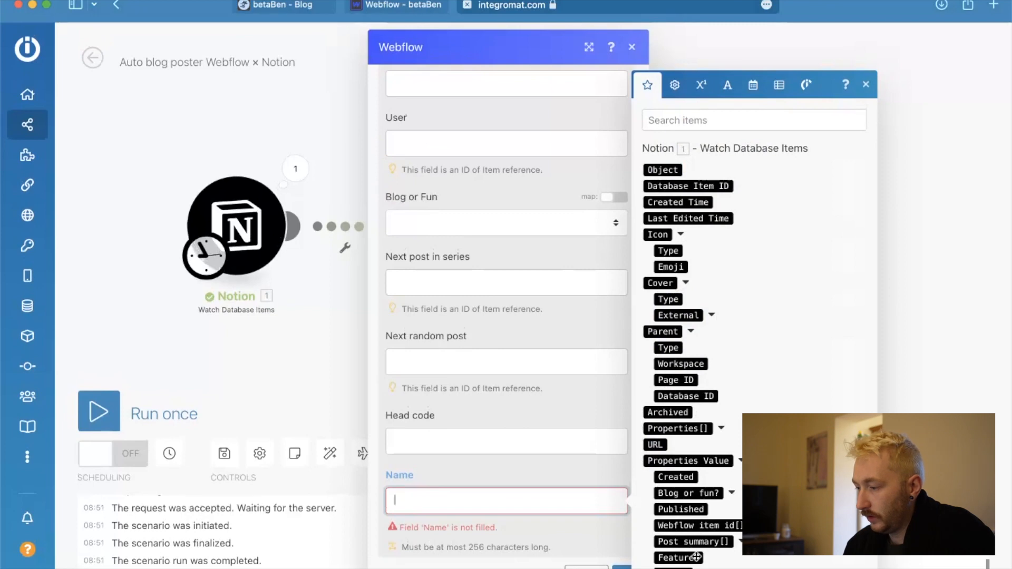
scroll(702, 527, "down", 3)
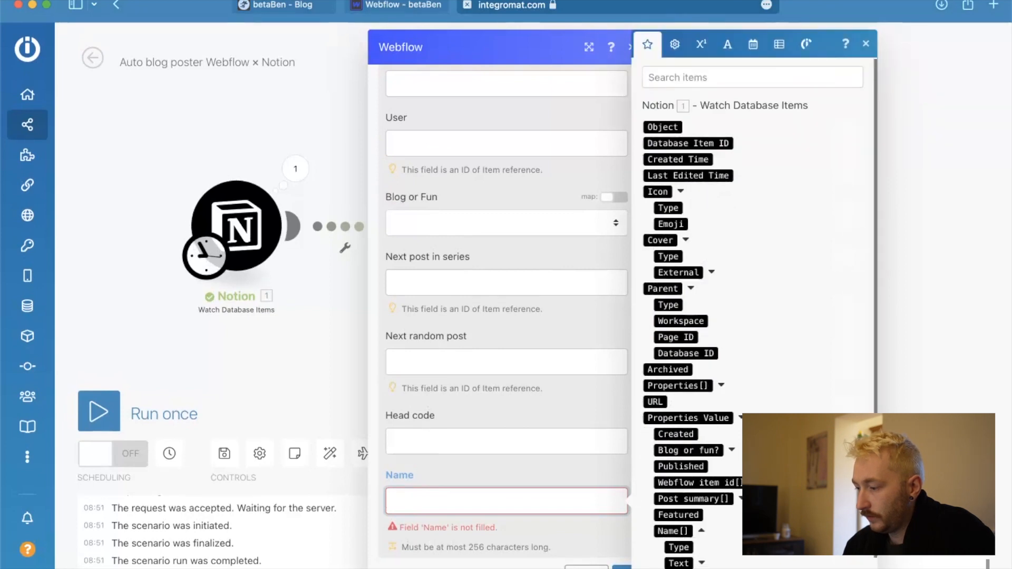
left_click(702, 528)
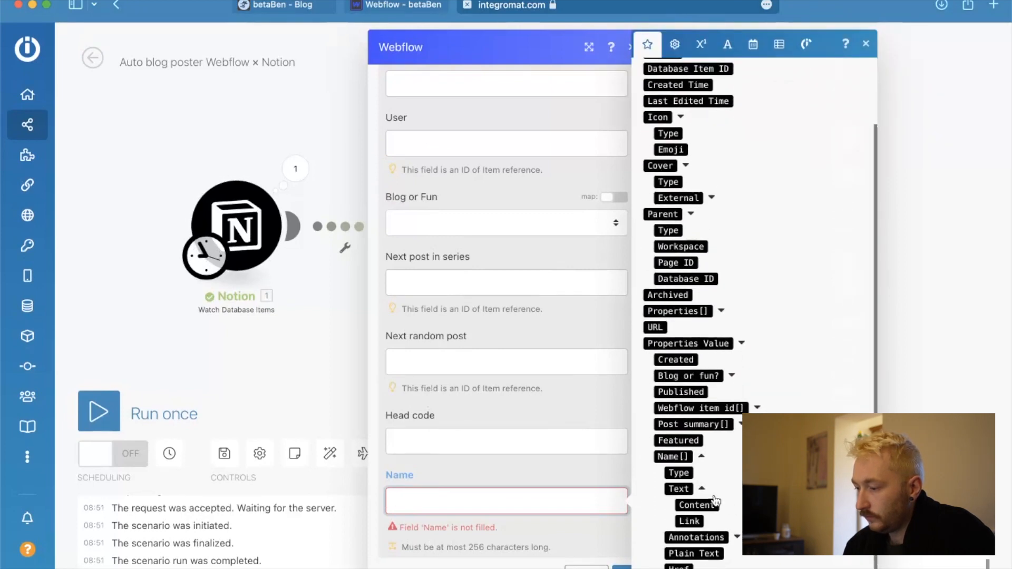
left_click(699, 509)
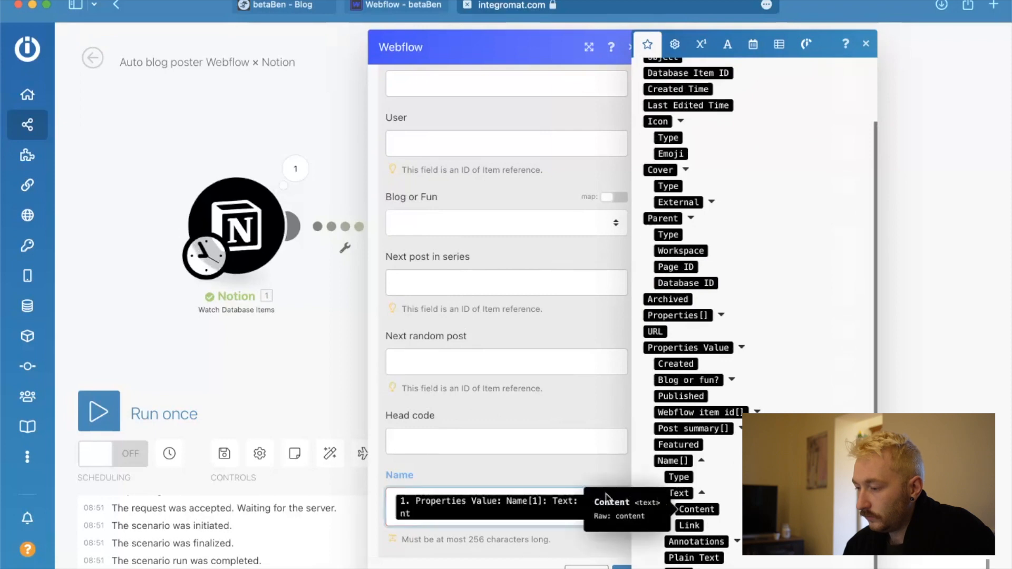
left_click(607, 563)
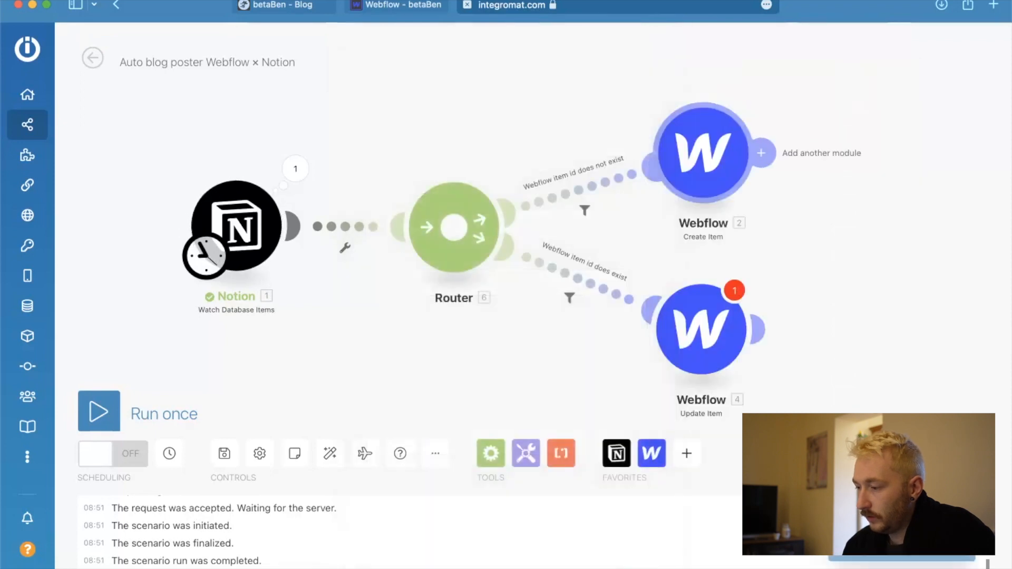
In the Webflow Update Item module, set the Site to betaBen and the Collection to Blog-posts.
left_click(711, 327)
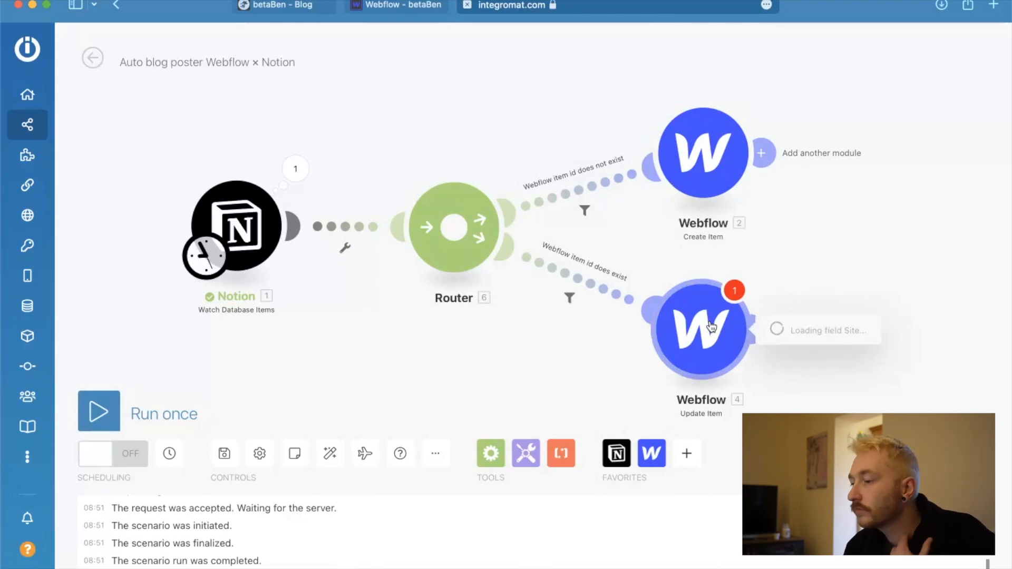
left_click(628, 340)
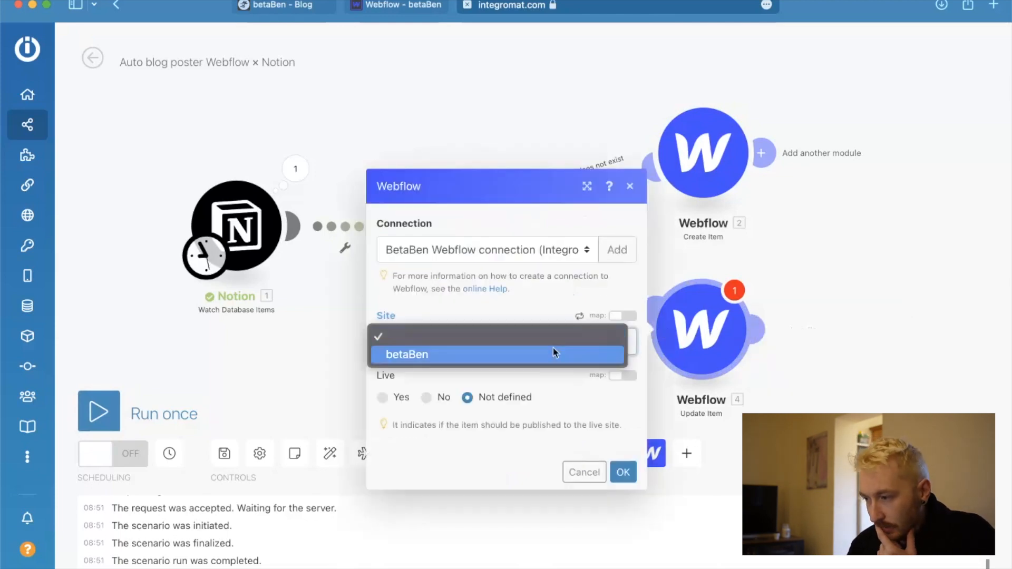
left_click(538, 351)
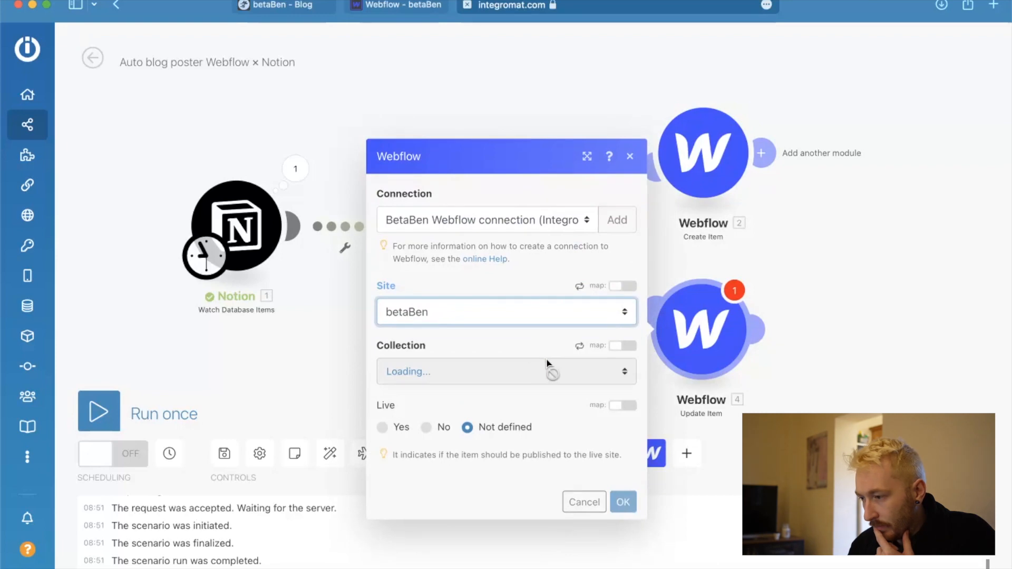
left_click(548, 364)
left_click(525, 386)
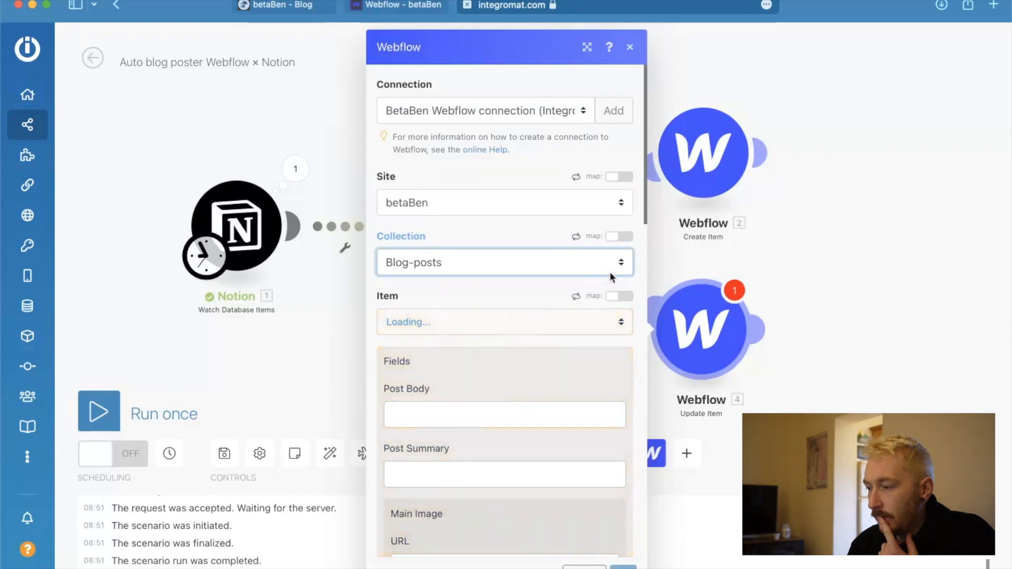
Enable mapping for the Update Item module's Item field and map it to the text content of Notion's Webflow item id.
left_click(617, 298)
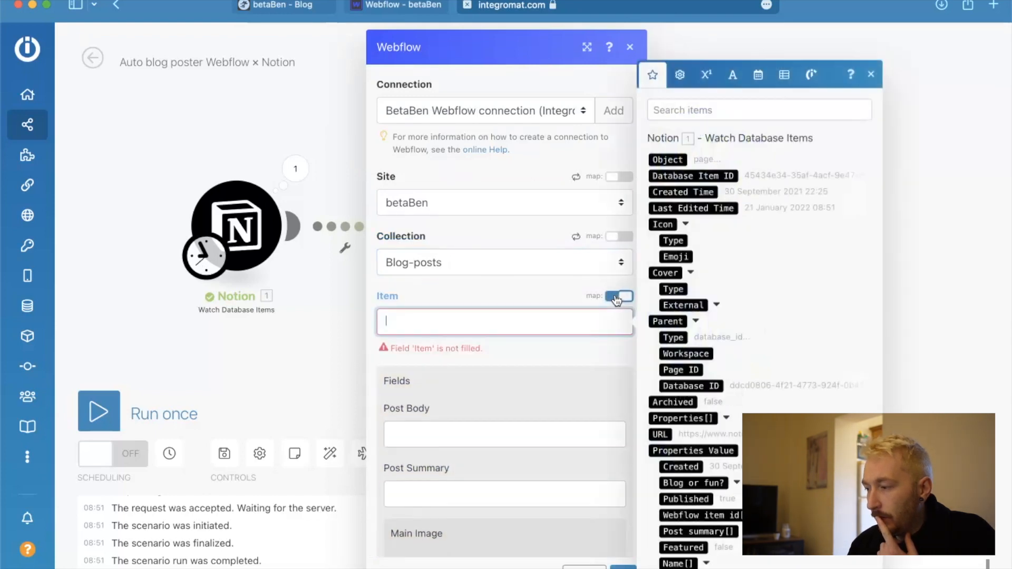
scroll(712, 288, "down", 2)
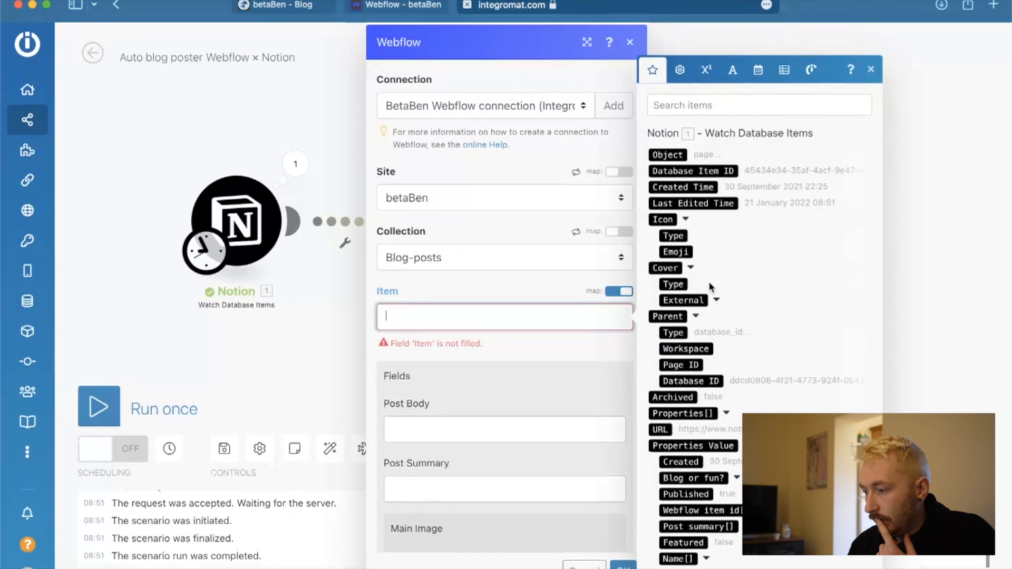
scroll(697, 448, "down", 1)
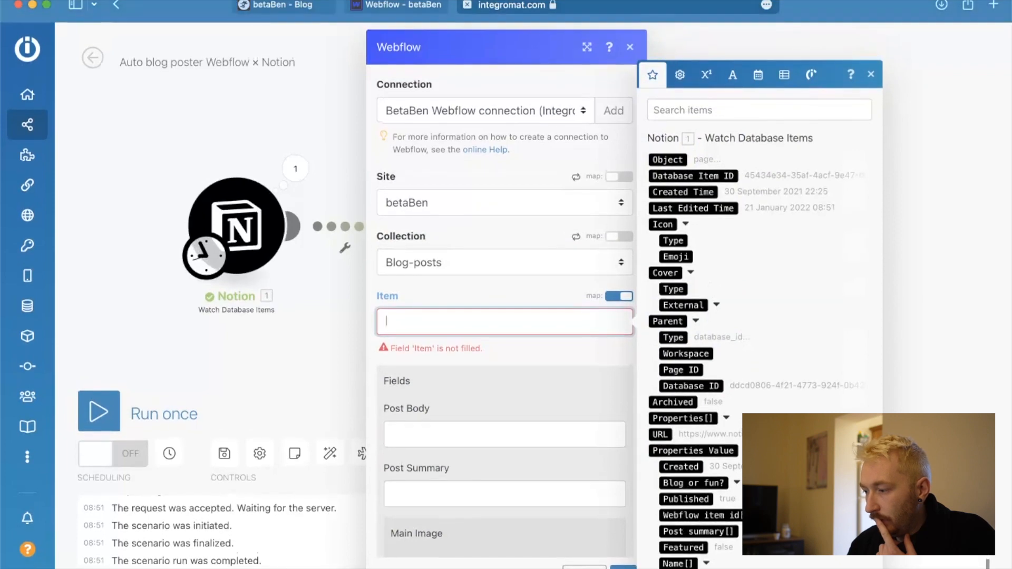
left_click(724, 513)
scroll(724, 508, "down", 2)
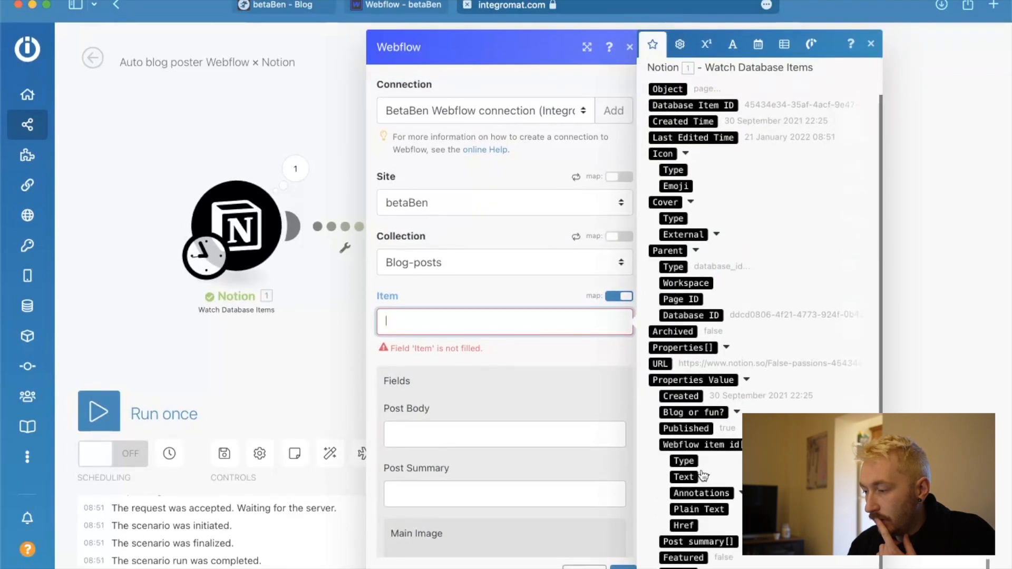
left_click(707, 477)
left_click(718, 492)
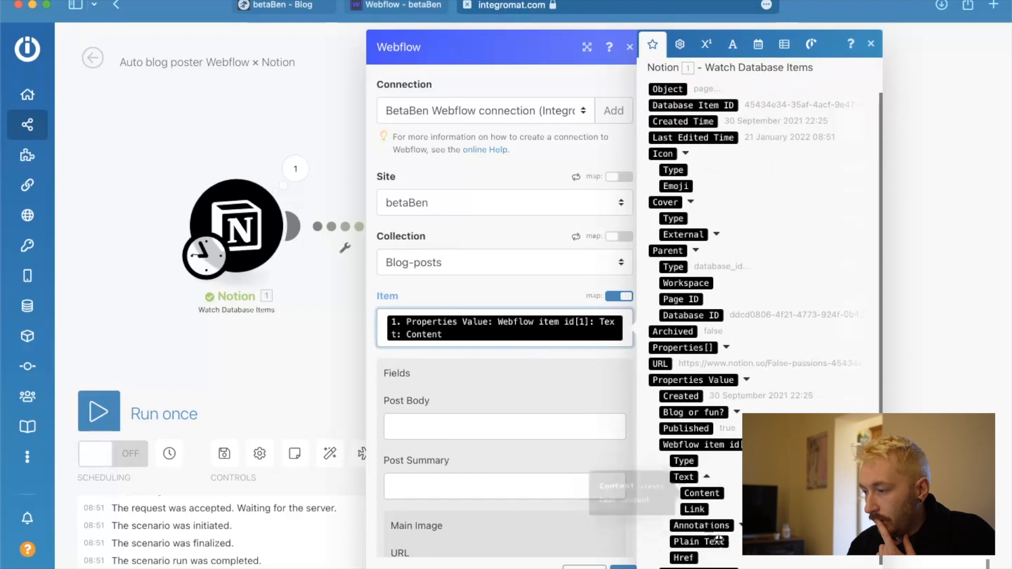
left_click(575, 395)
Map the Update Item module's Name field to the text content of Notion's Name property and confirm the module.
scroll(575, 395, "down", 10)
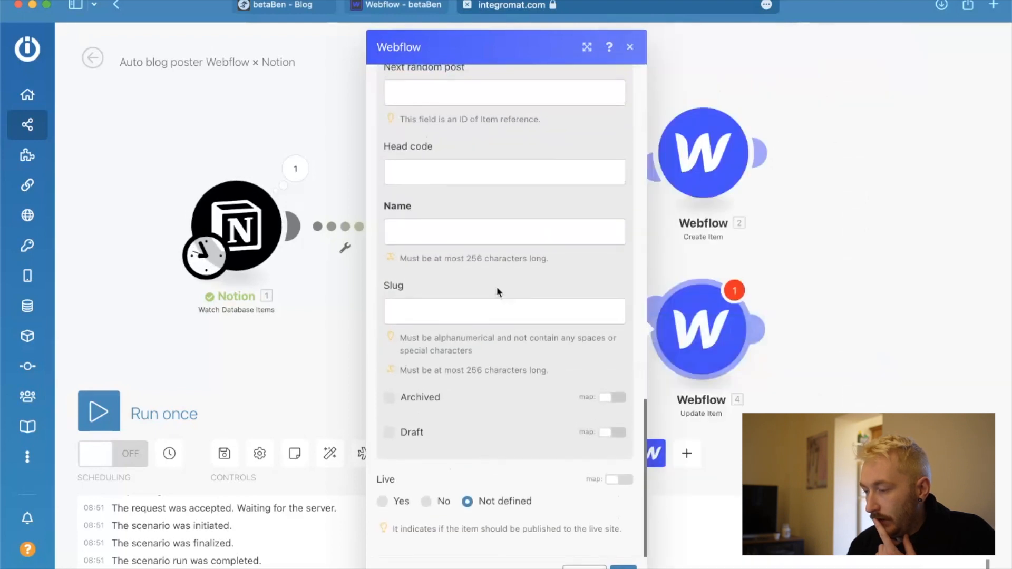
left_click(430, 232)
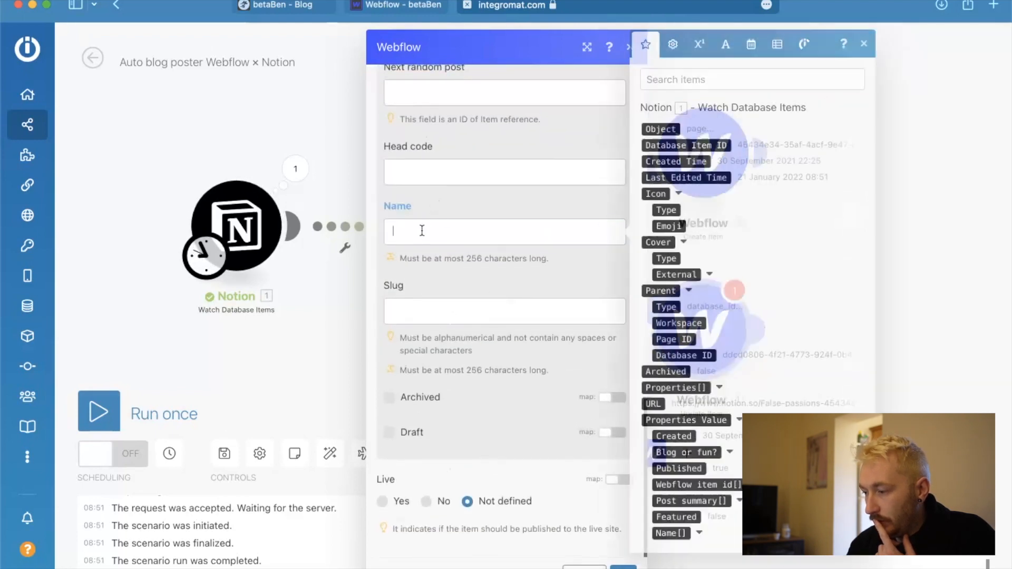
left_click(699, 533)
scroll(728, 539, "down", 2)
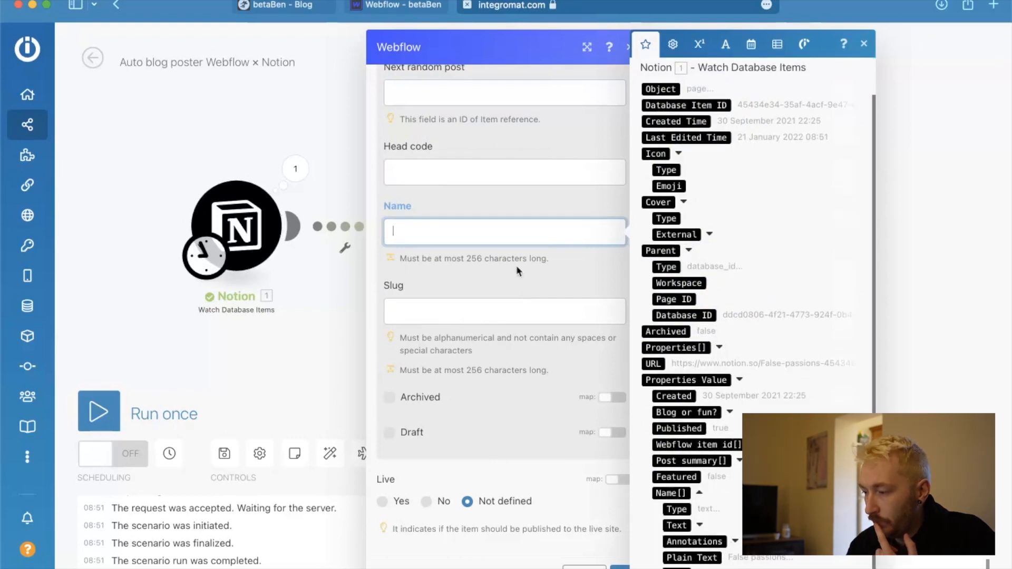
left_click(700, 525)
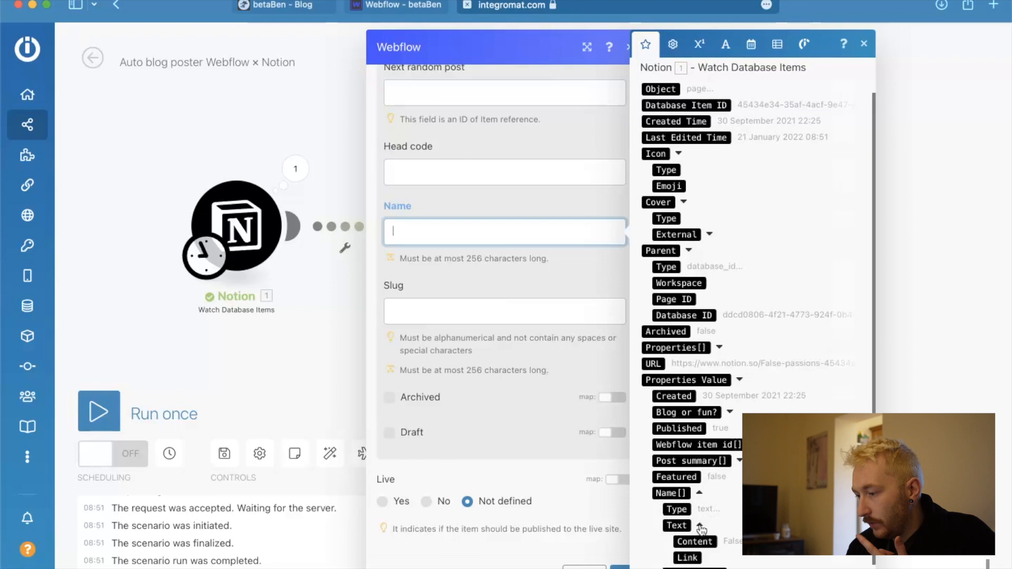
left_click(695, 541)
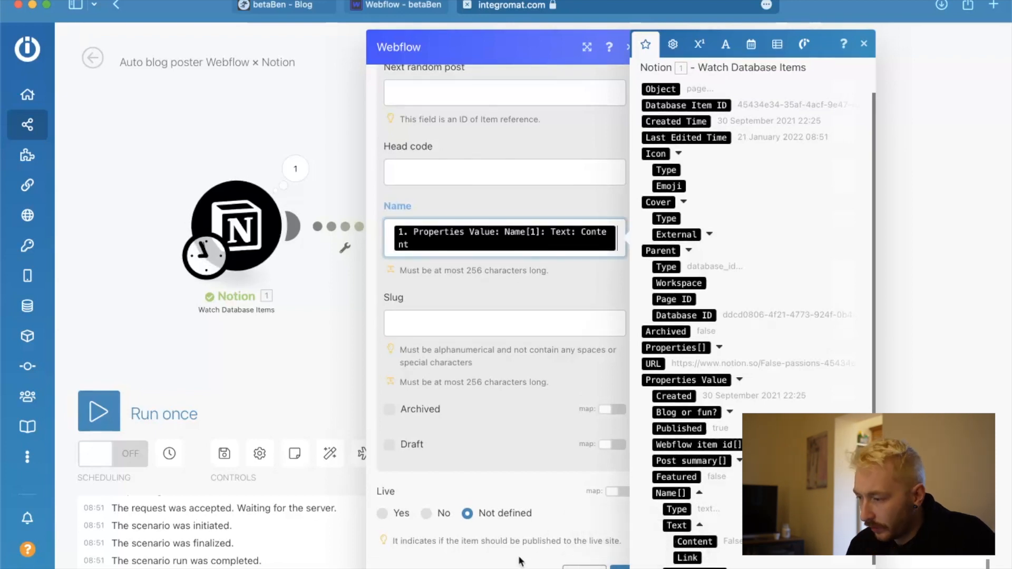
left_click(620, 568)
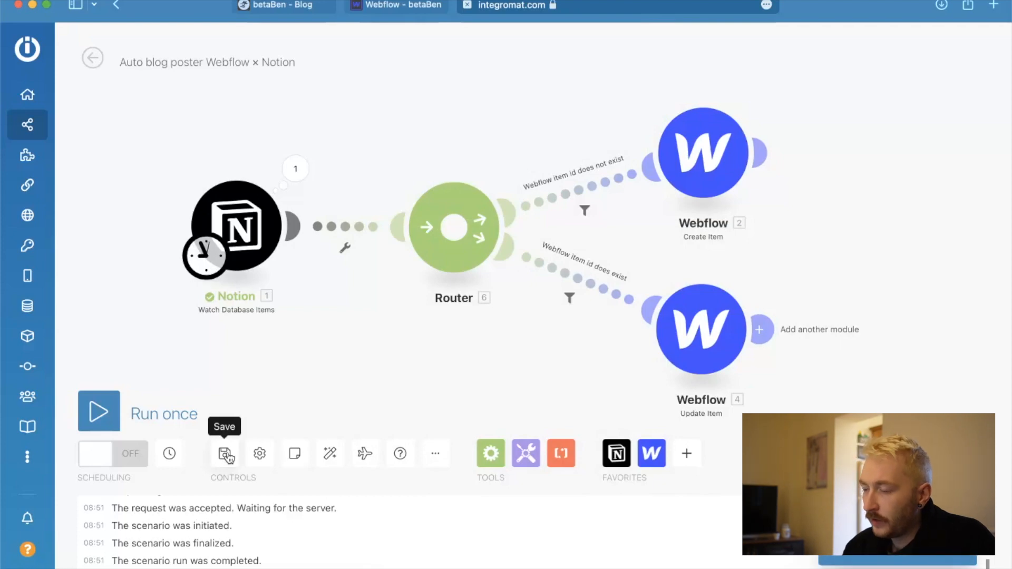
Run the scenario once and inspect the output bundle of the Webflow Create Item module.
left_click(101, 415)
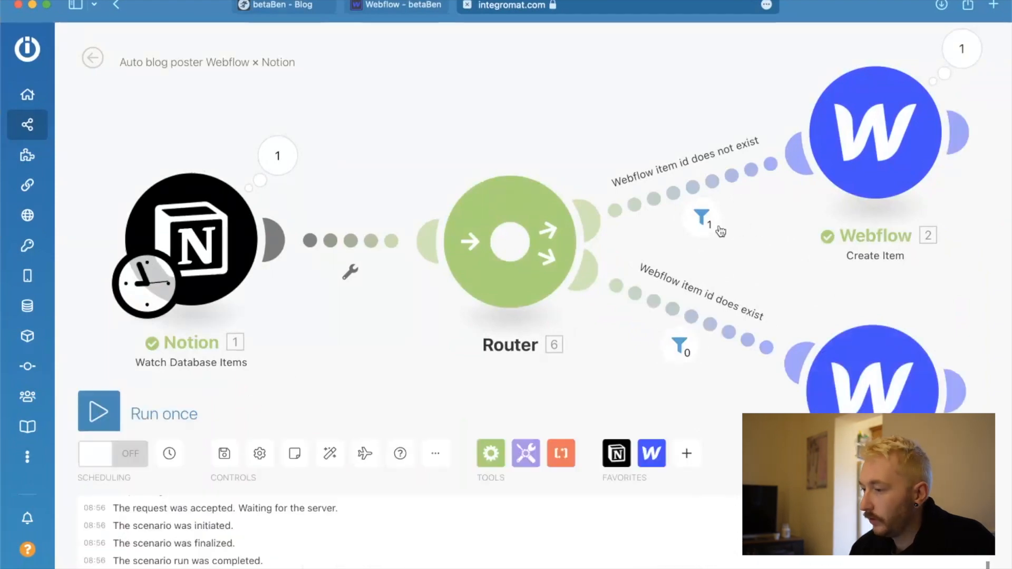
scroll(622, 269, "right", 5)
scroll(621, 269, "left", 3)
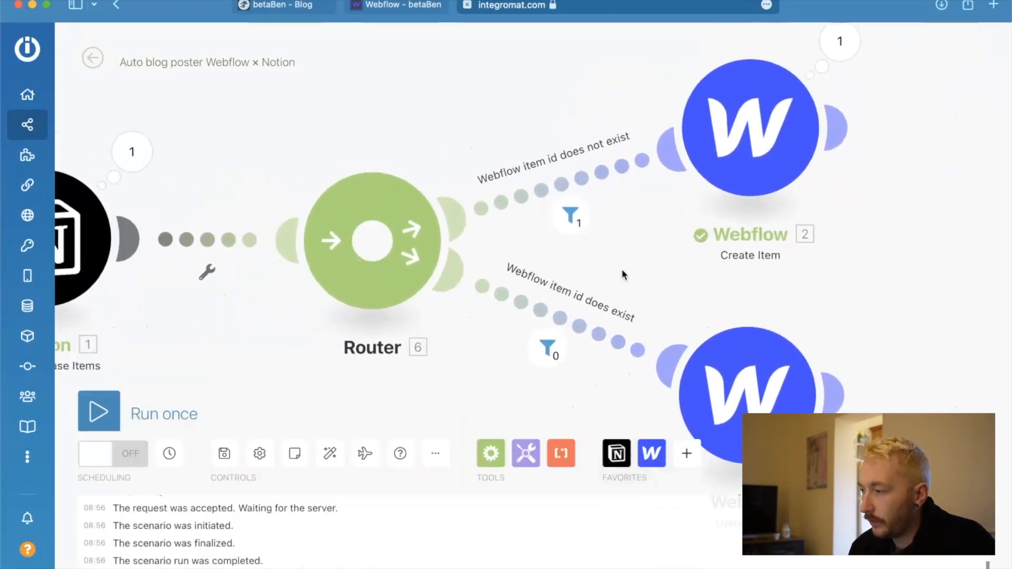
scroll(622, 269, "down", 3)
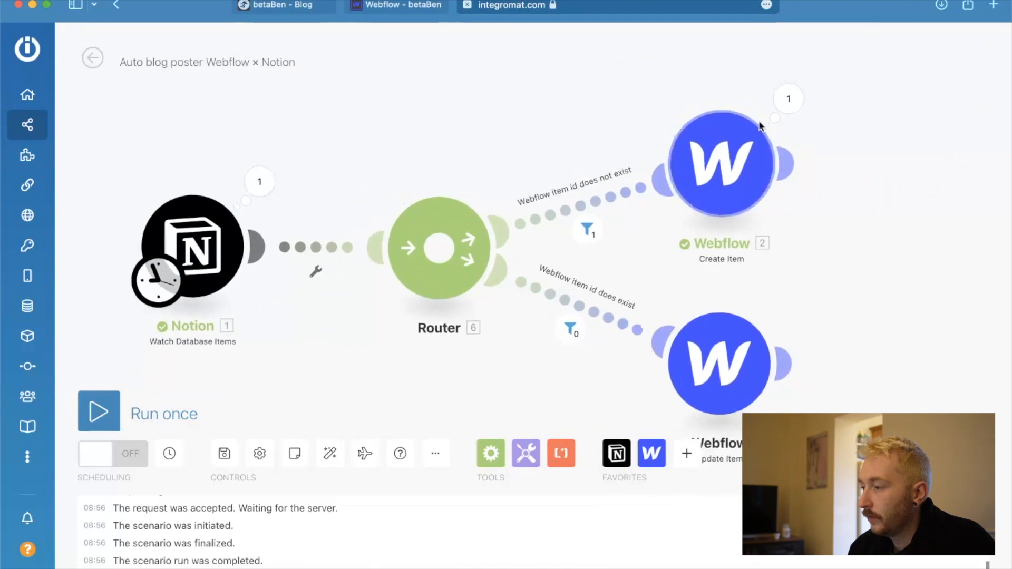
left_click(788, 100)
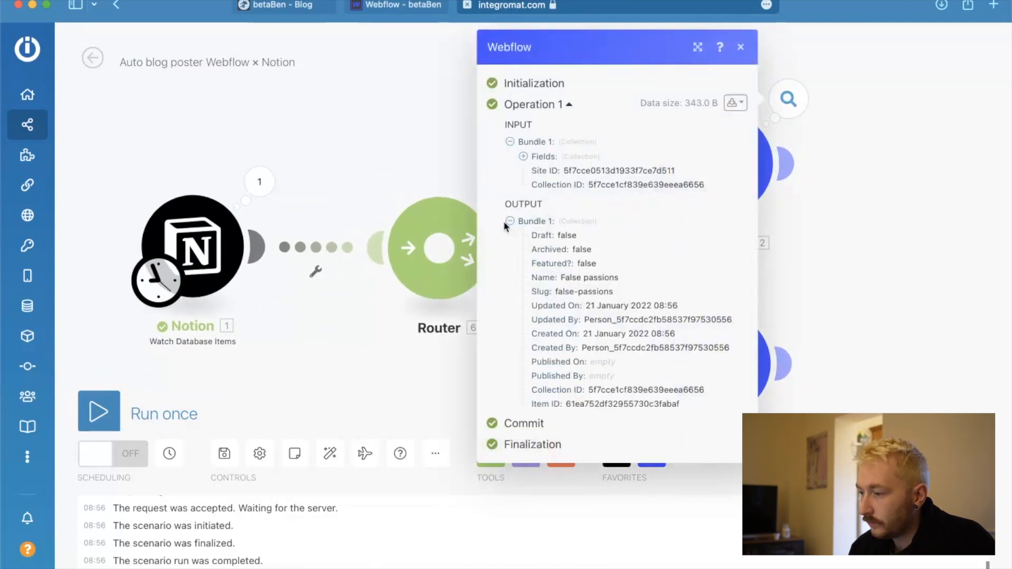
left_click_drag(535, 244, 593, 299)
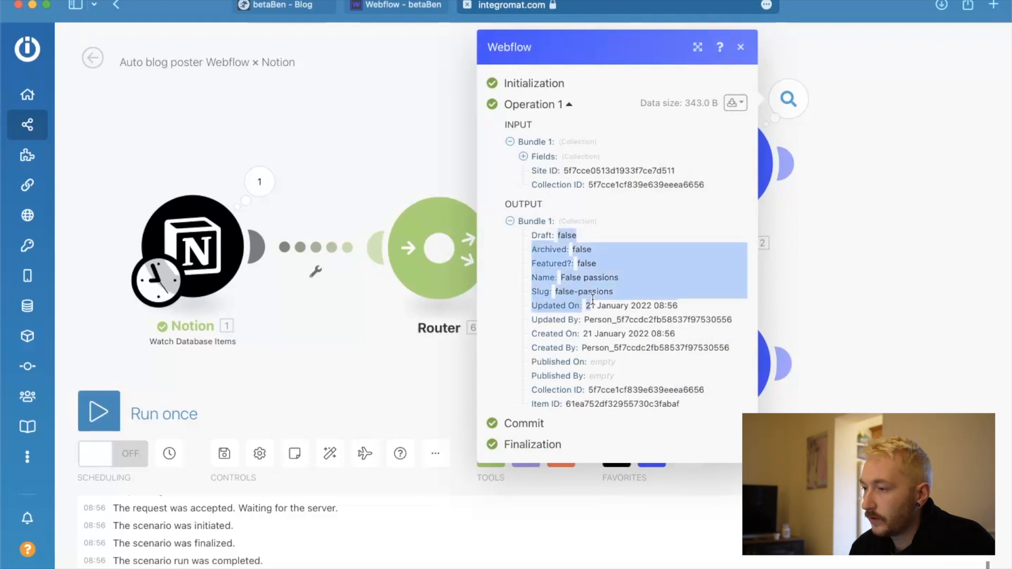
left_click(889, 343)
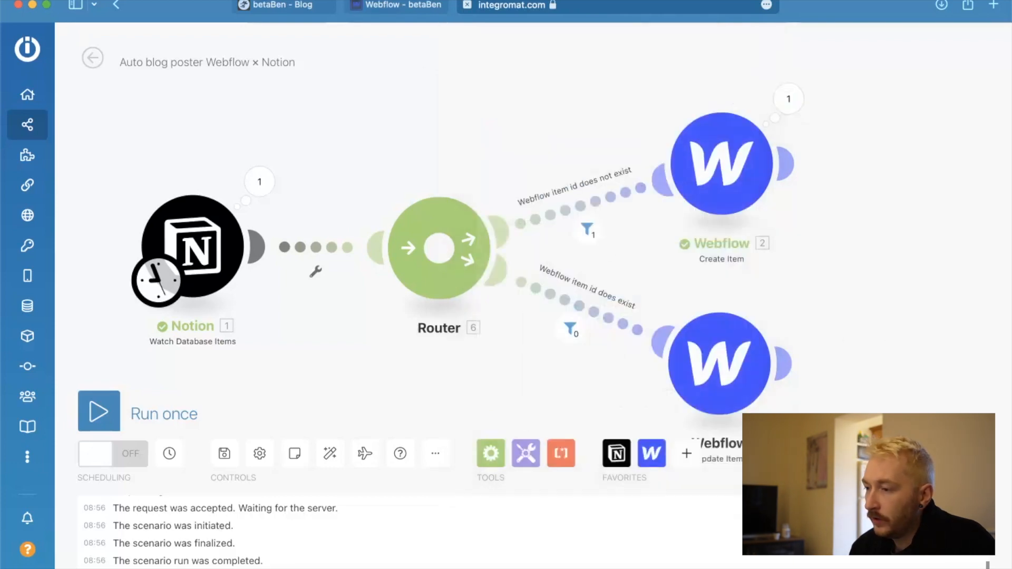
Switch to the Webflow Designer and examine the fields of the False passions item in the Blog-posts collection.
left_click(395, 4)
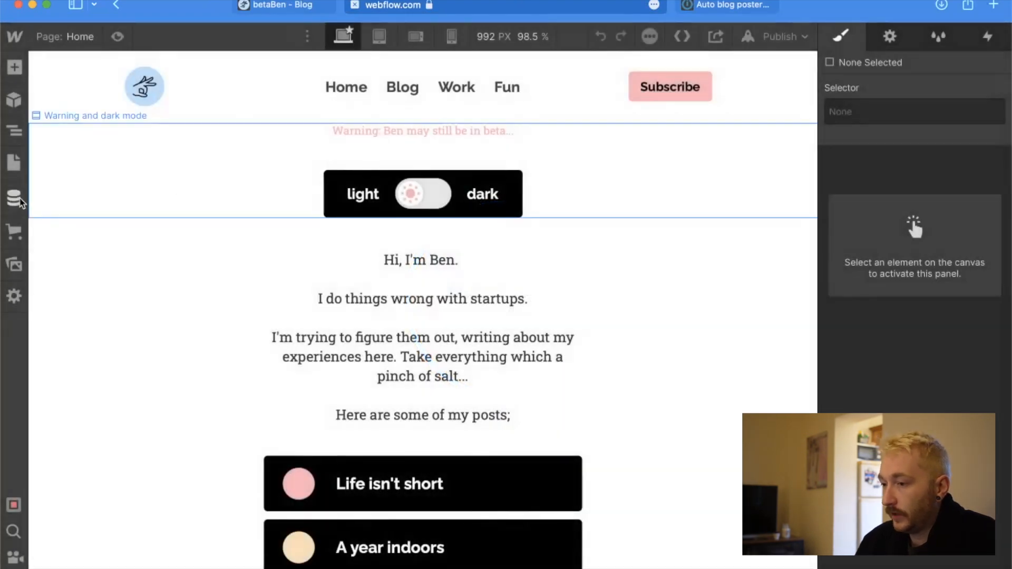
left_click(20, 201)
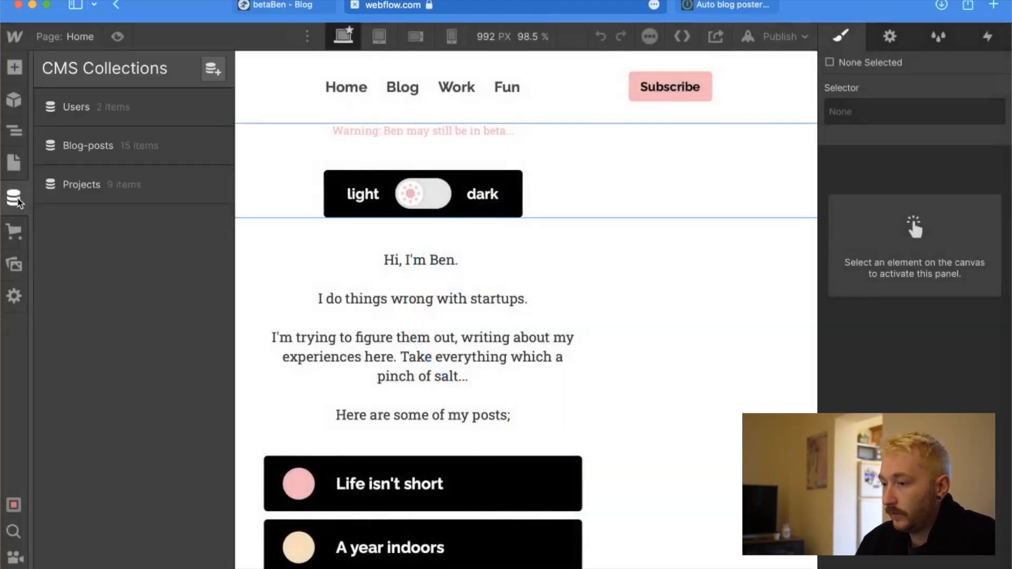
left_click(125, 143)
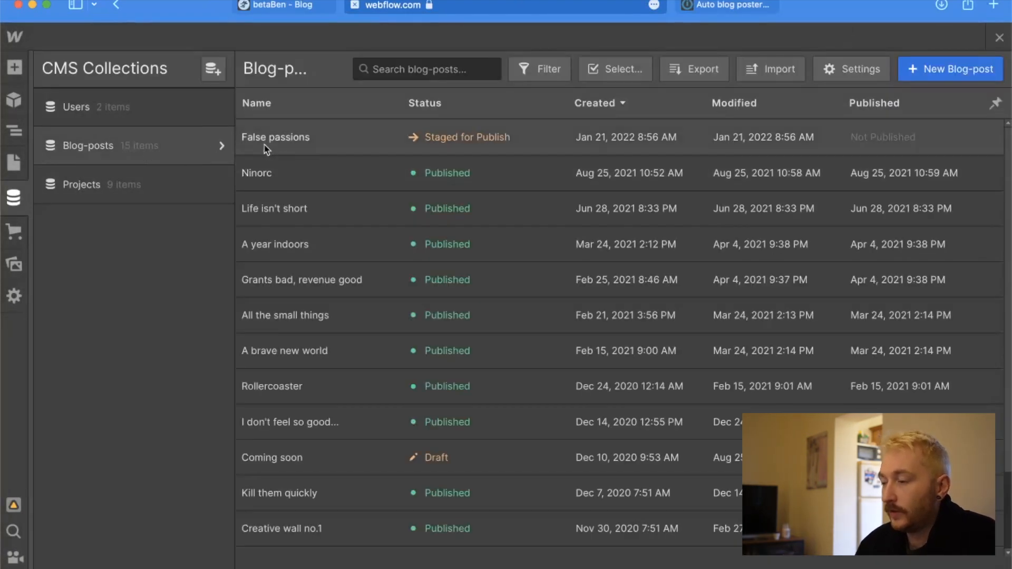
left_click(421, 140)
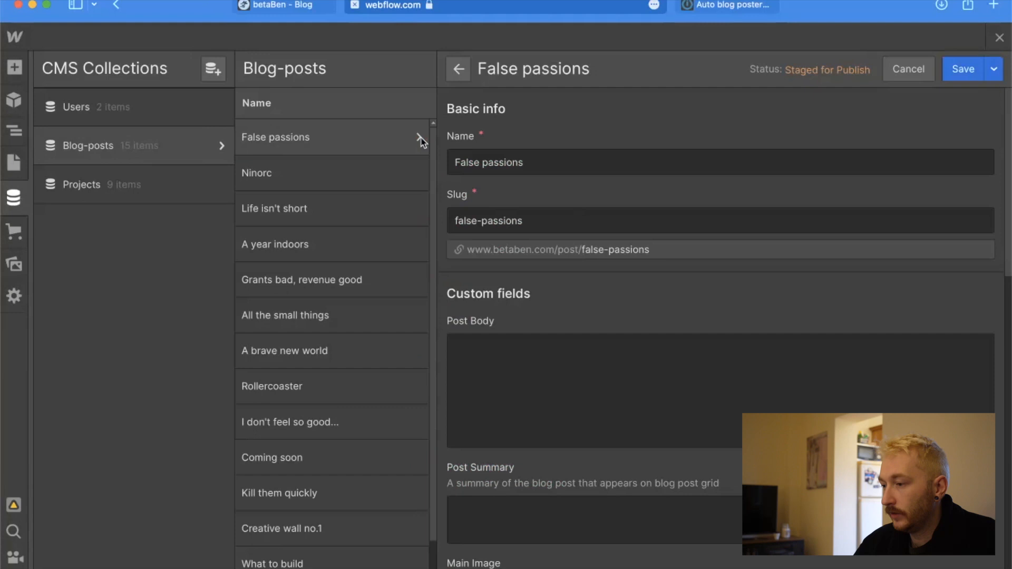
scroll(559, 306, "down", 5)
scroll(561, 307, "down", 5)
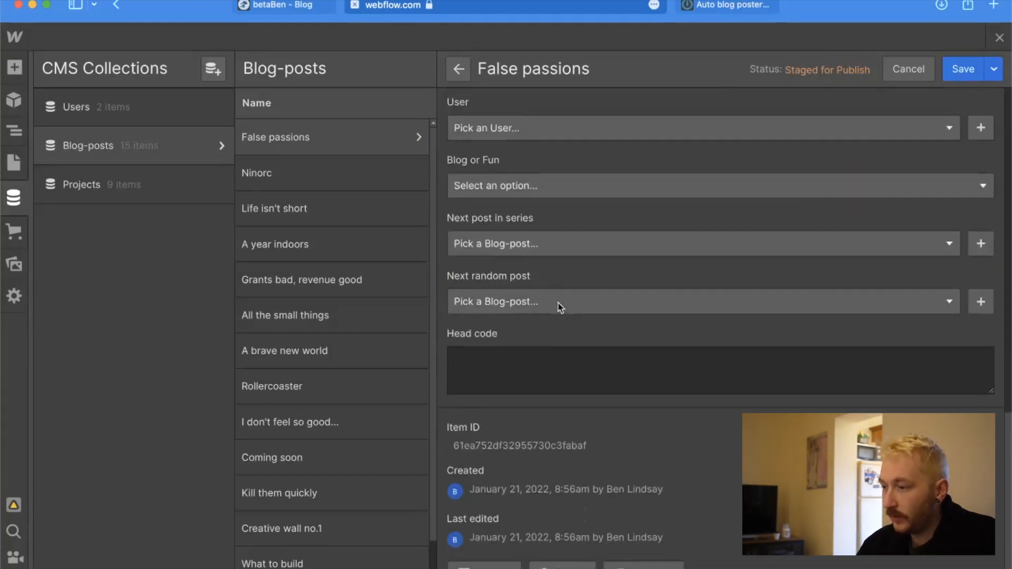
scroll(560, 307, "up", 10)
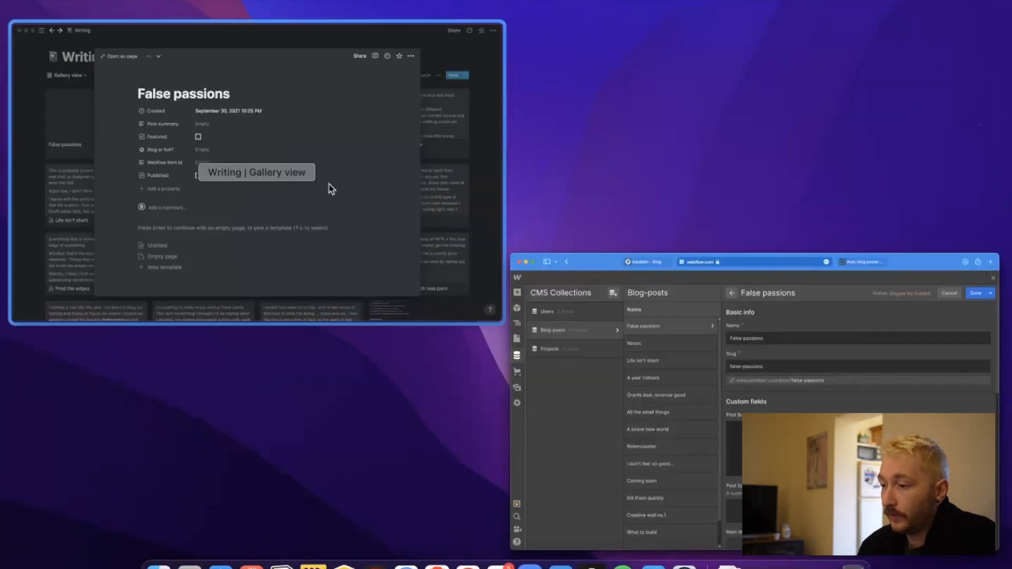
Switch to Notion and write "this is some test text" in the body of the False passions page.
left_click(361, 271)
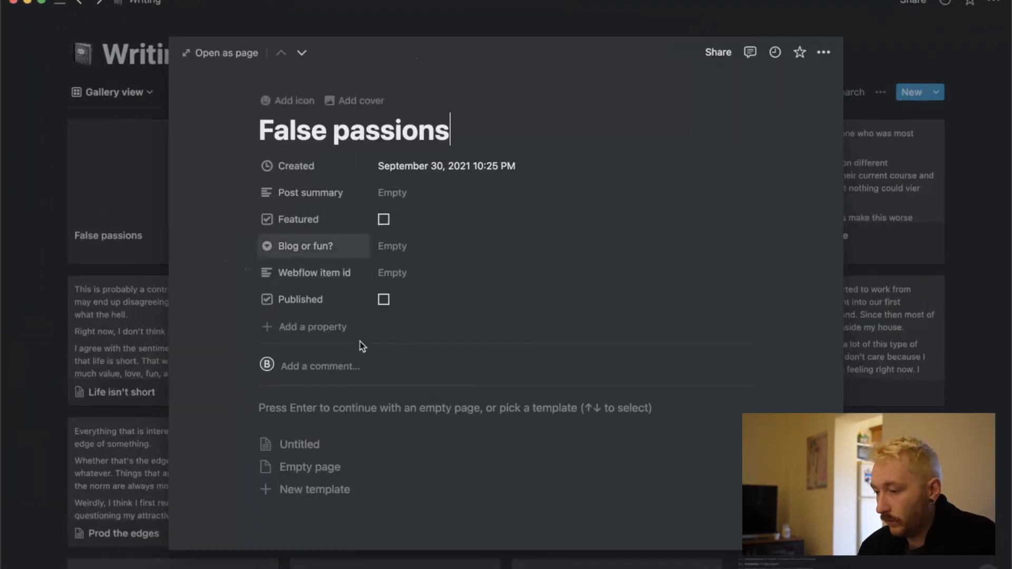
left_click(397, 409)
type("t")
key("BackSpace")
type("this is some test text")
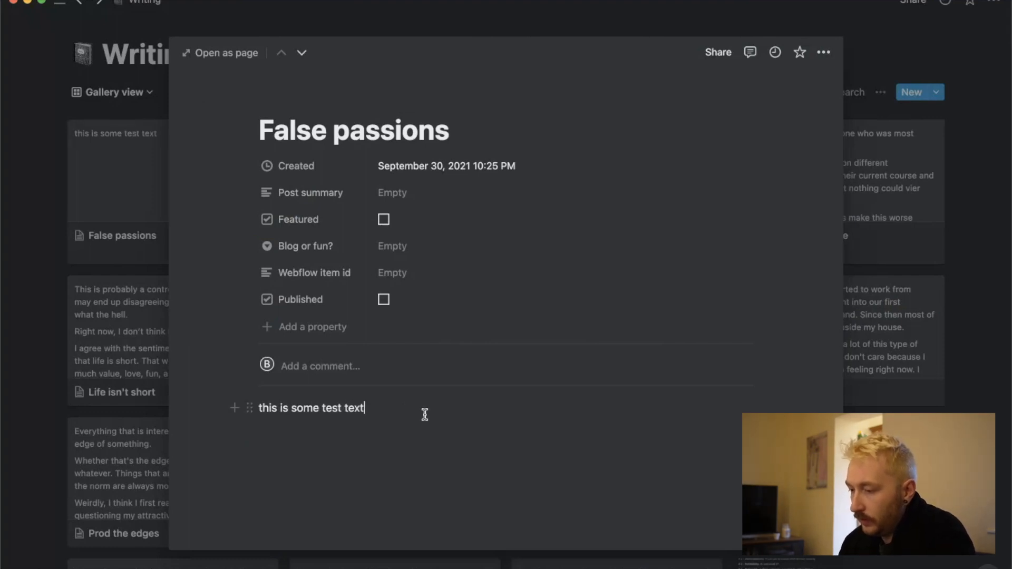
Copy the test sentence and paste it four more times below the original, spread over three further lines of the page body.
key("super+a")
key("super+c")
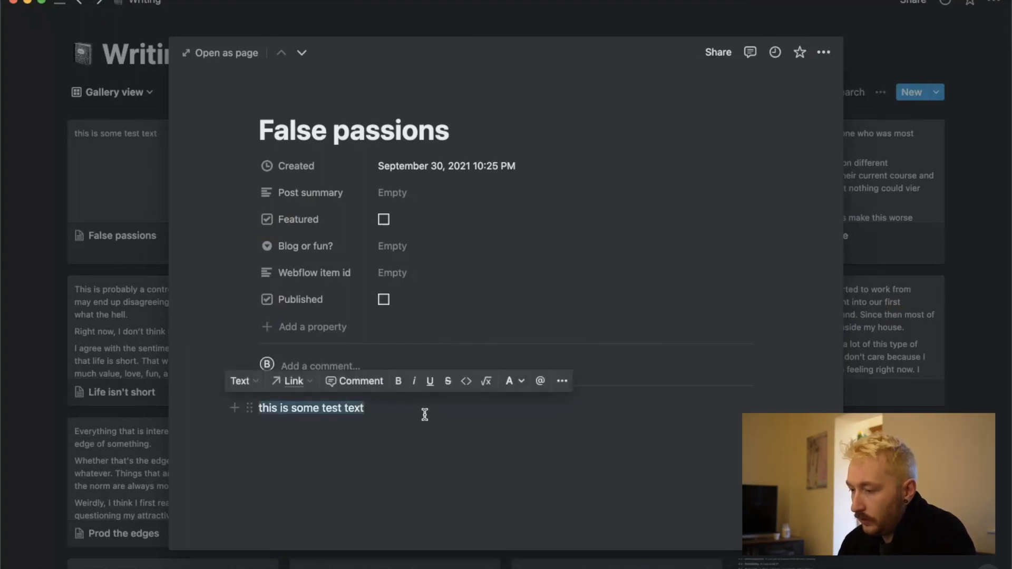
key("Right")
key("Return")
key("Return")
key("super+v")
key("Return")
key("Return")
key("super+v")
key("super+v")
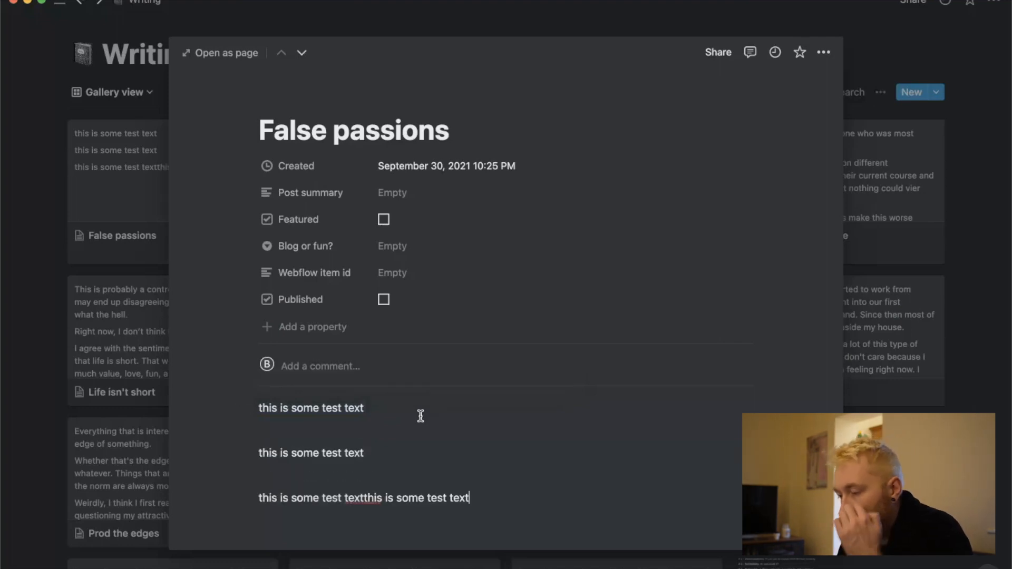
key("Return")
key("super+v")
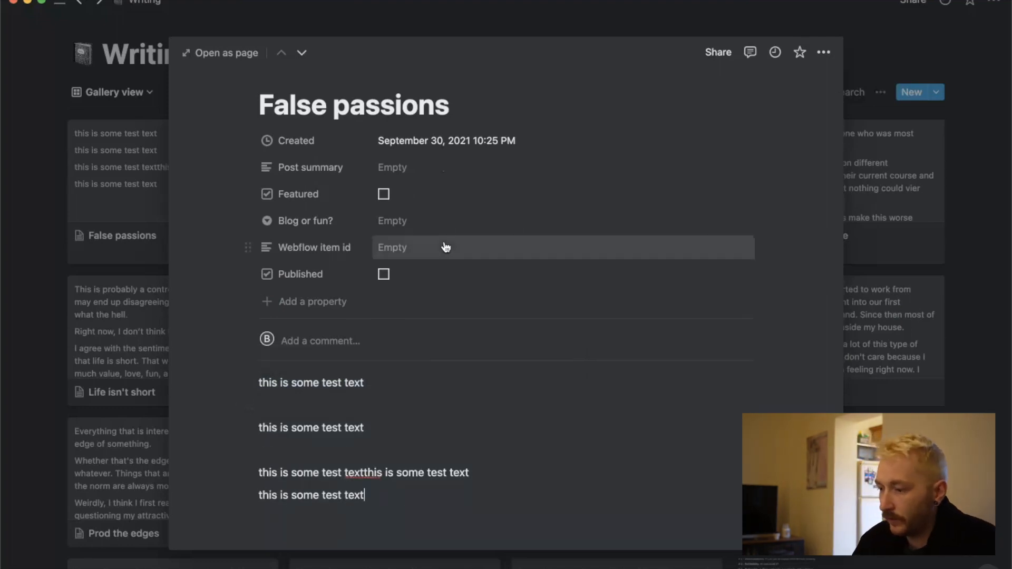
left_click_drag(382, 491, 373, 470)
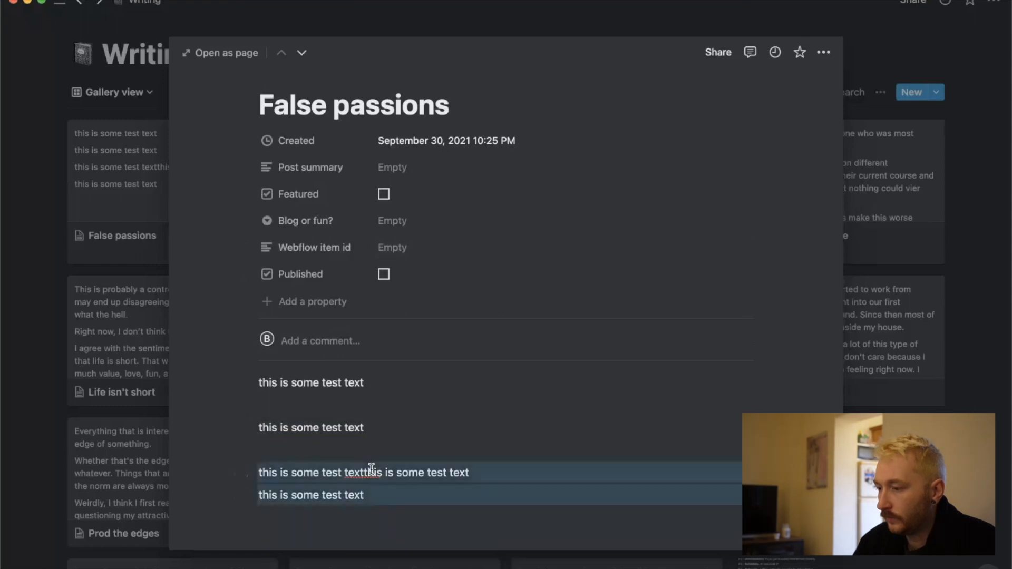
left_click(442, 473)
scroll(422, 409, "up", 1)
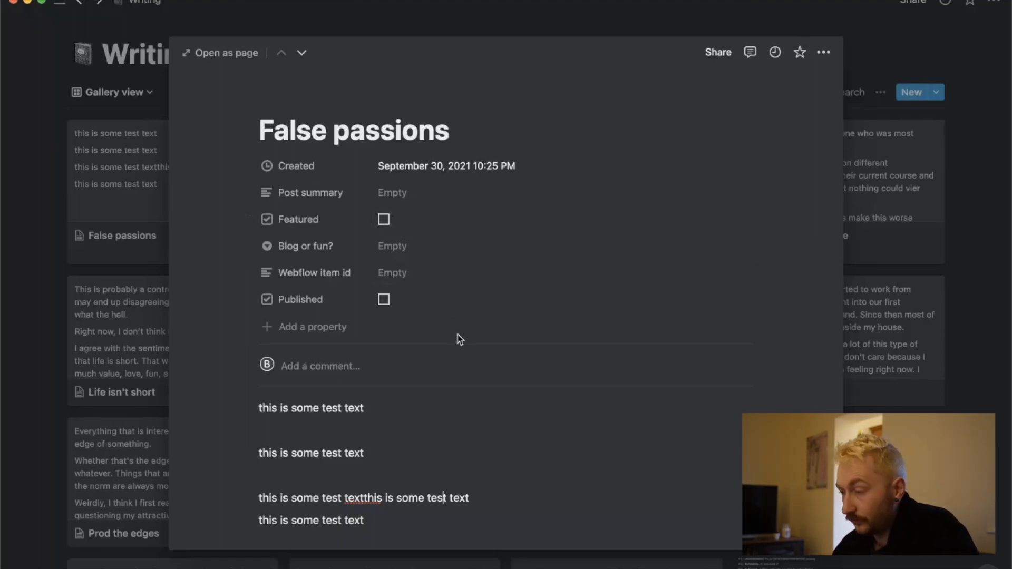
Switch back to Webflow and view the alternative save options for the False passions post.
key("ctrl+Up")
left_click(392, 264)
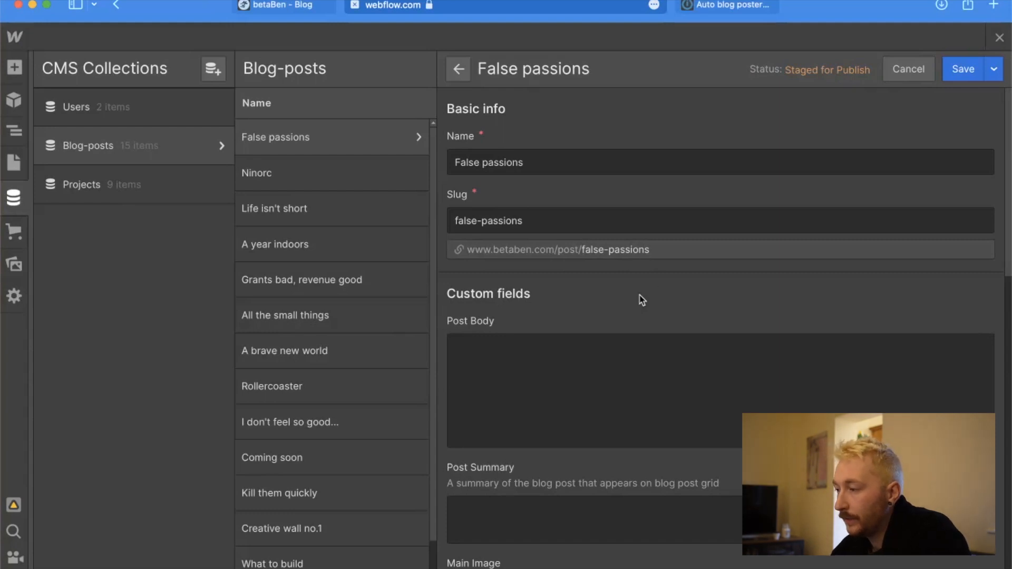
left_click(994, 74)
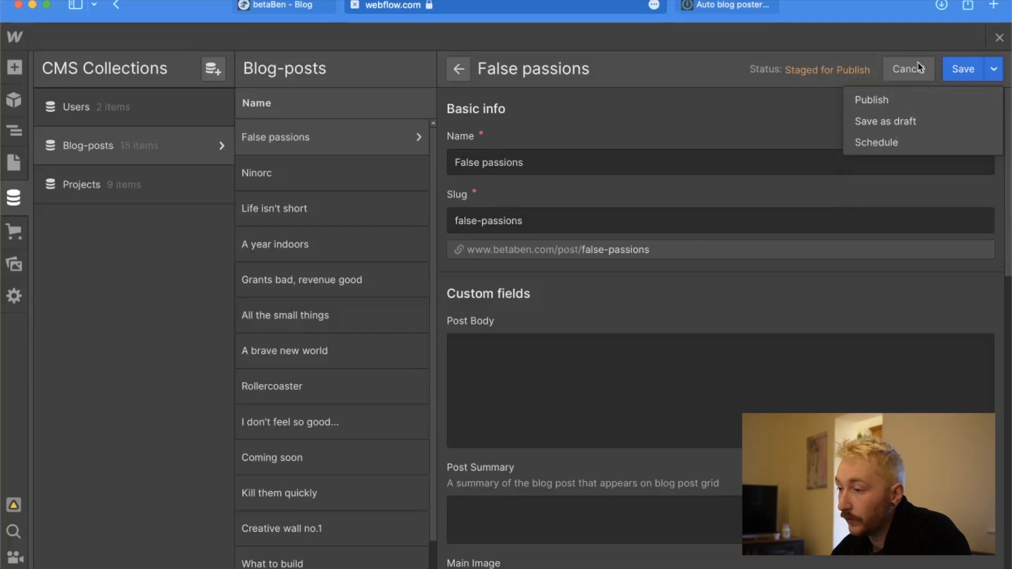
Permanently delete the False passions item from the Blog-posts collection.
left_click(459, 73)
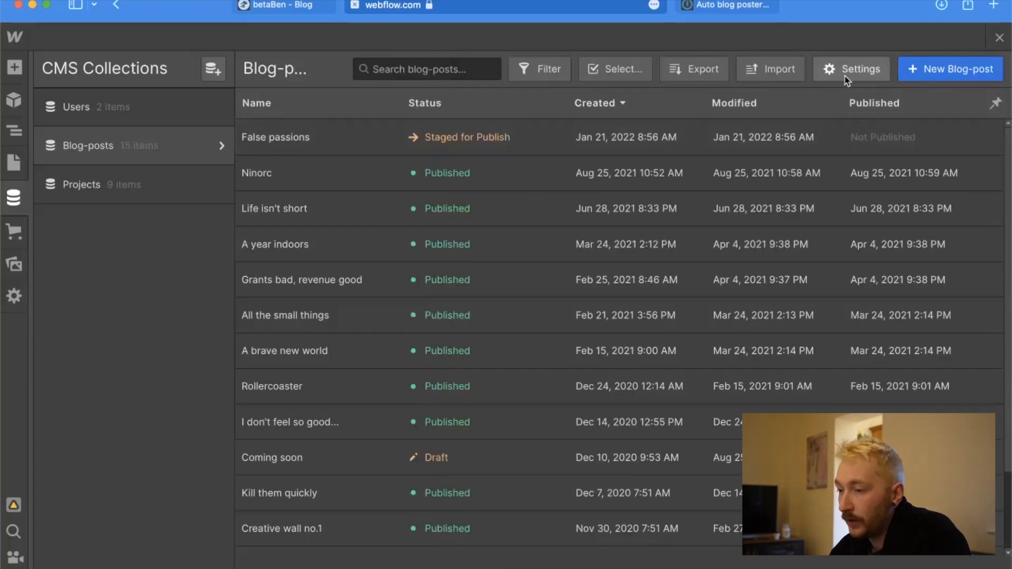
left_click(615, 70)
left_click(248, 138)
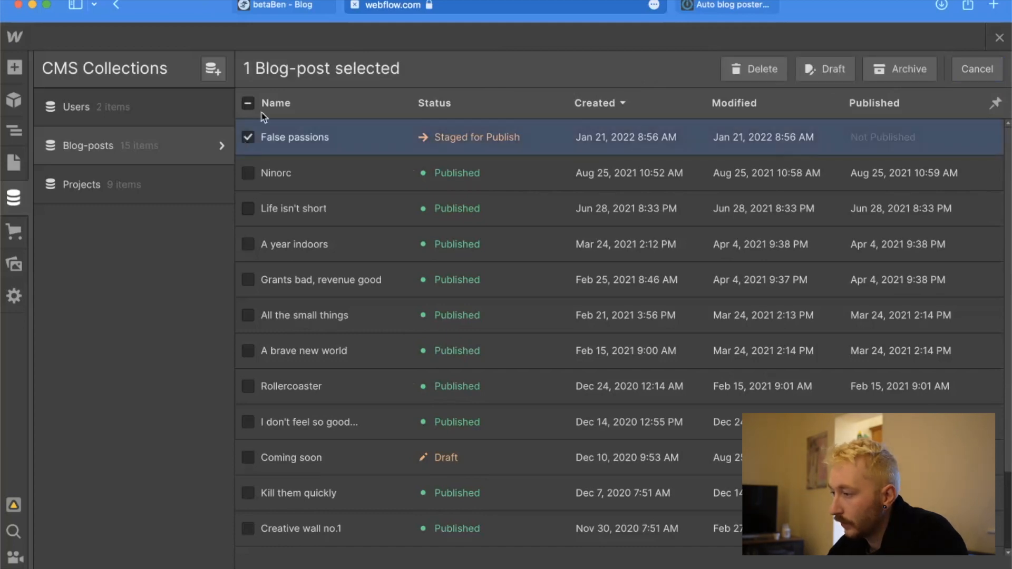
left_click(776, 73)
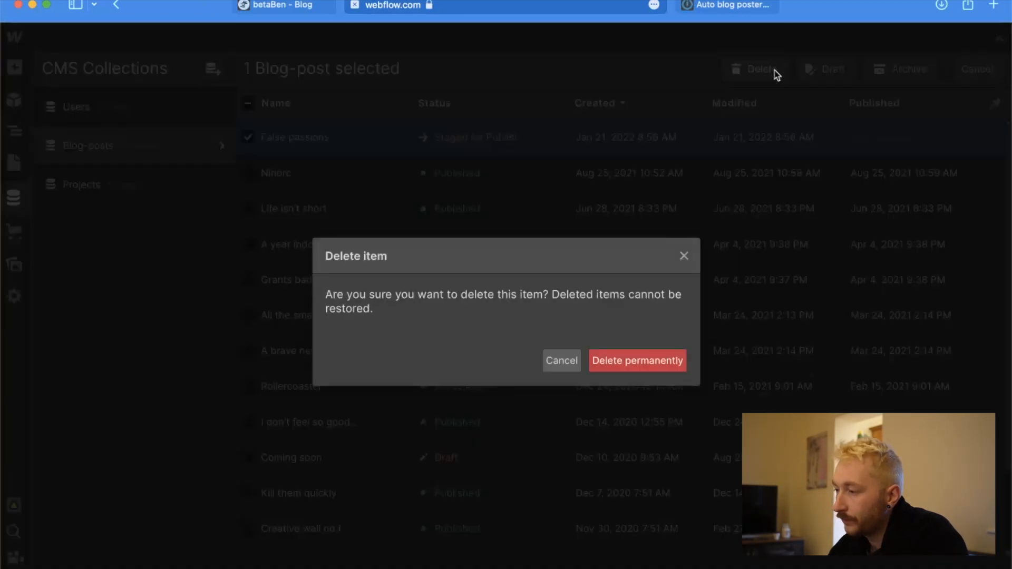
left_click(634, 363)
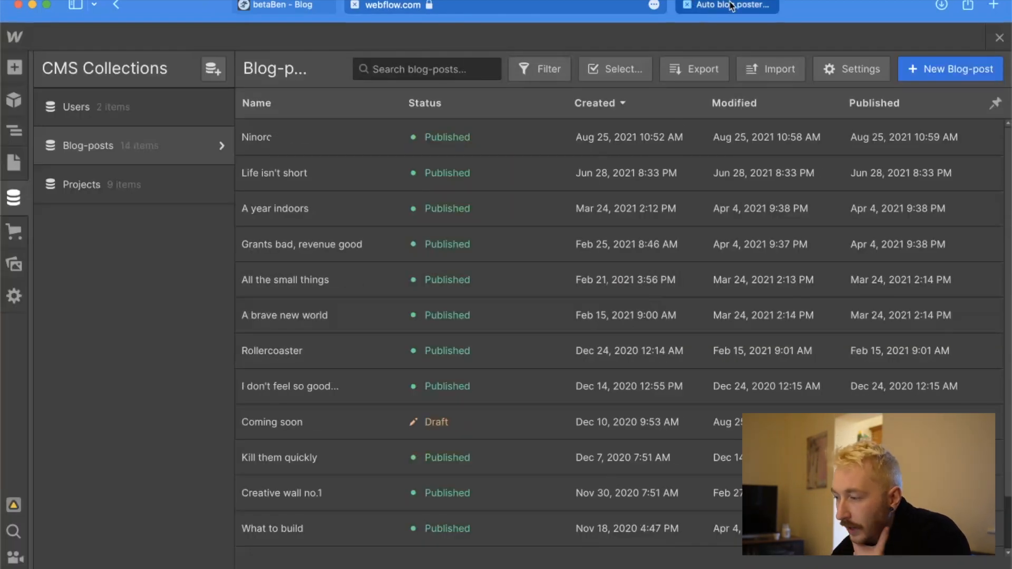
Switch to Integromat and add a Notion Update a Database Item module after the Webflow Create Item module.
left_click(733, 5)
scroll(760, 249, "right", 5)
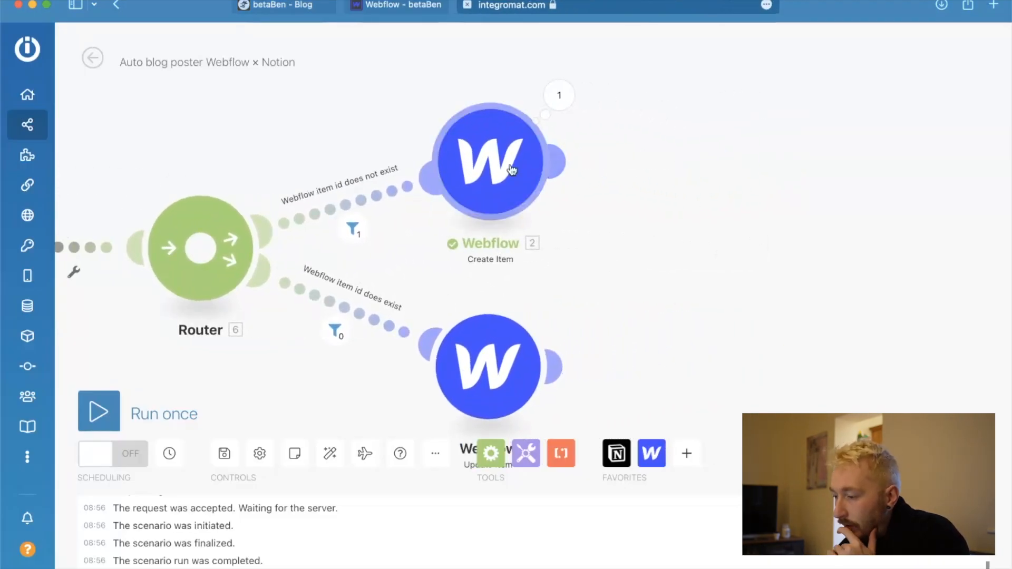
left_click(616, 453)
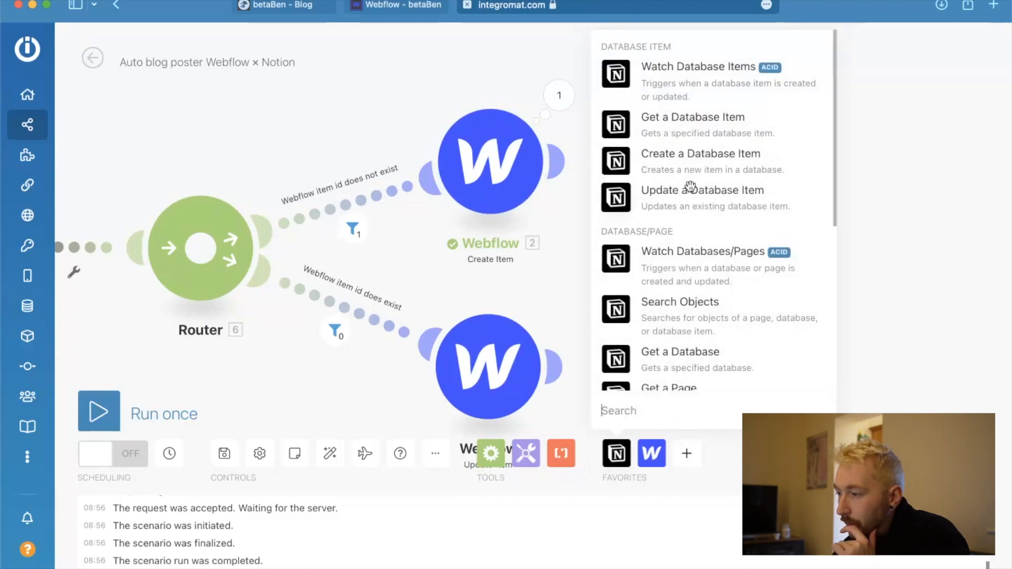
left_click(621, 210)
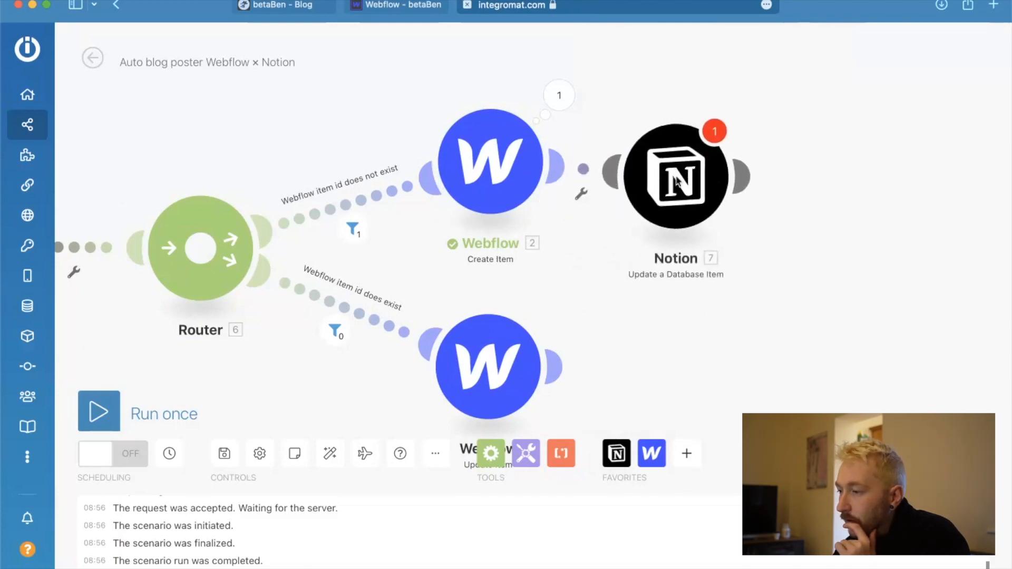
Open the new Notion module's settings and set its database ID to be entered manually.
left_click(676, 167)
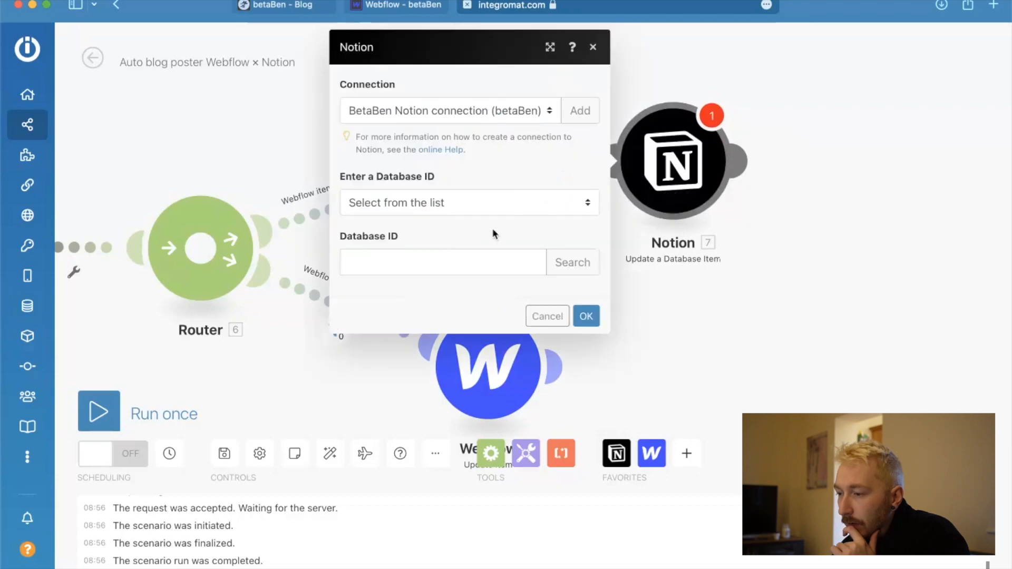
left_click(477, 206)
left_click(459, 179)
left_click(465, 258)
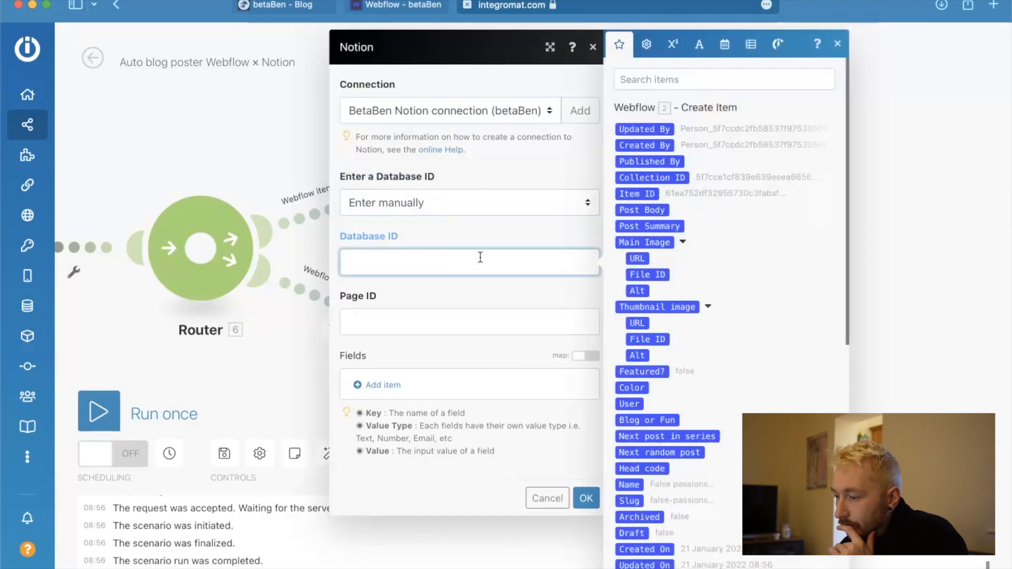
scroll(746, 398, "down", 10)
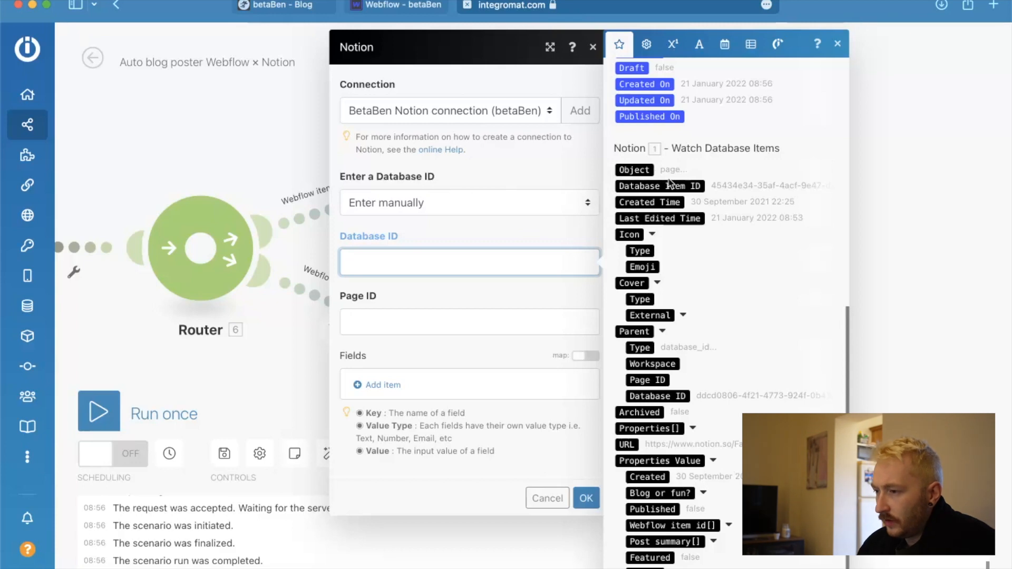
left_click(477, 150)
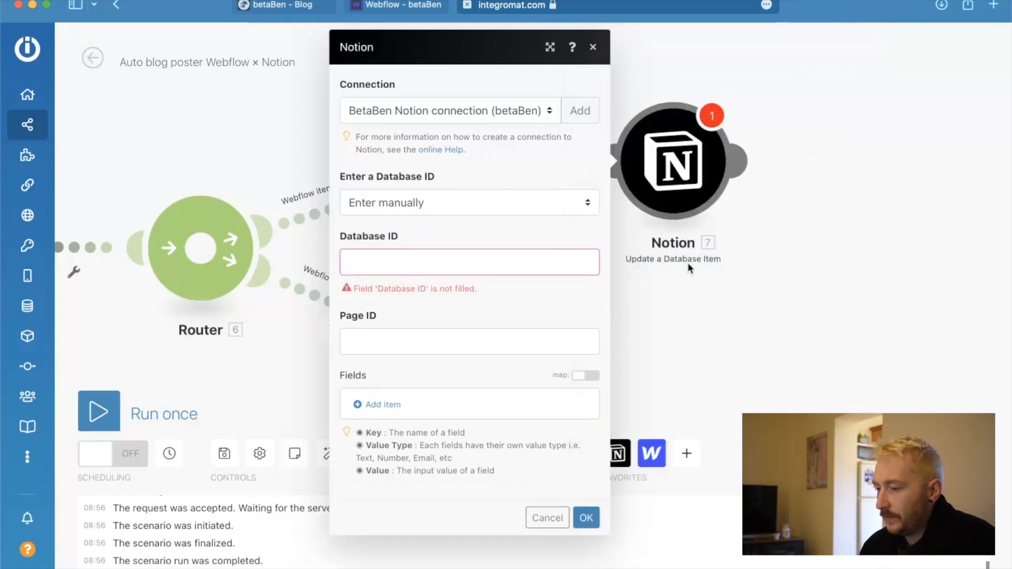
Map the Notion module's Page ID to the watched Database Item ID and its Database ID to the Parent Database ID.
left_click(402, 341)
scroll(777, 299, "down", 10)
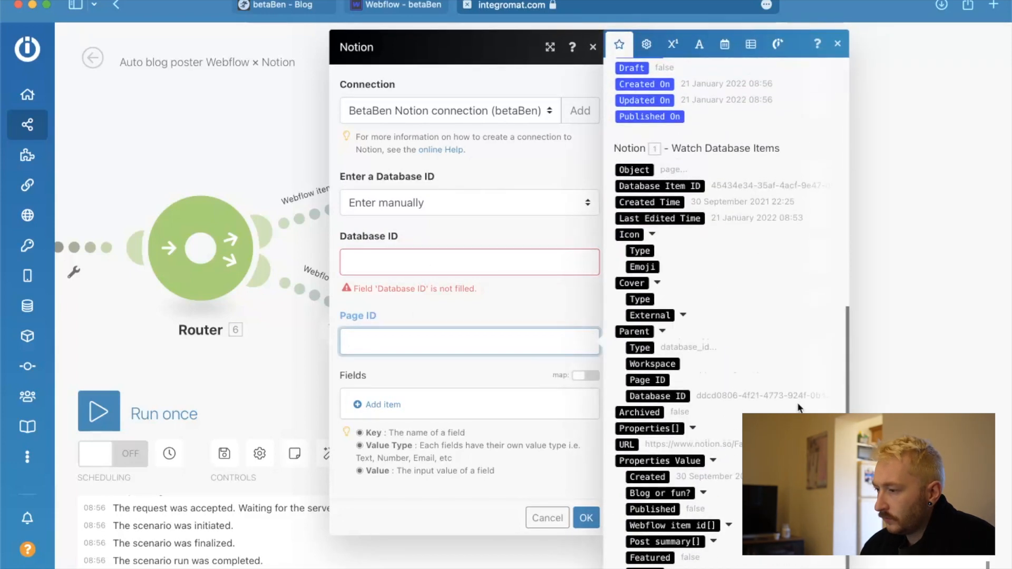
left_click(702, 186)
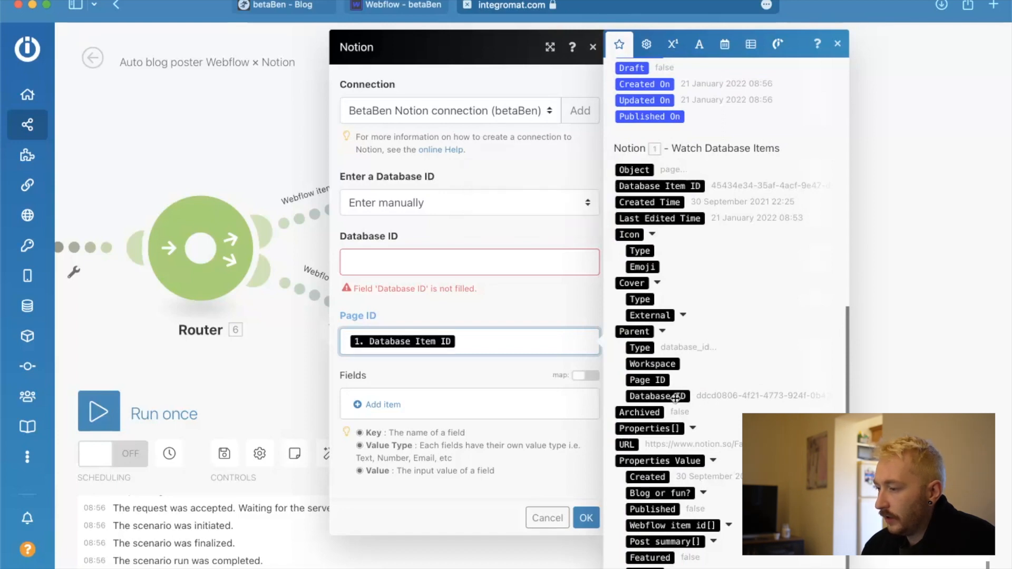
left_click(524, 263)
scroll(622, 335, "down", 9)
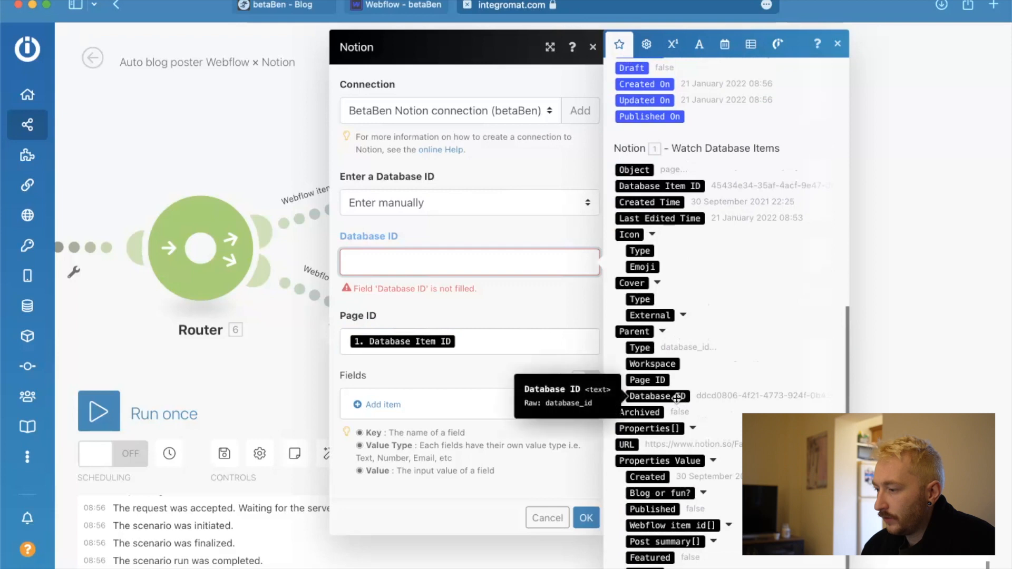
left_click(677, 397)
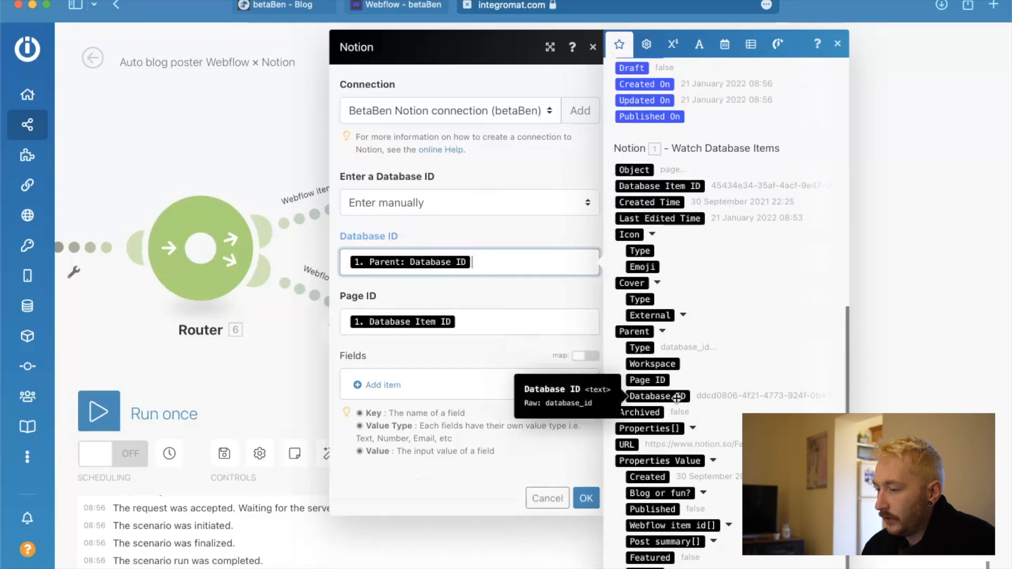
left_click(437, 358)
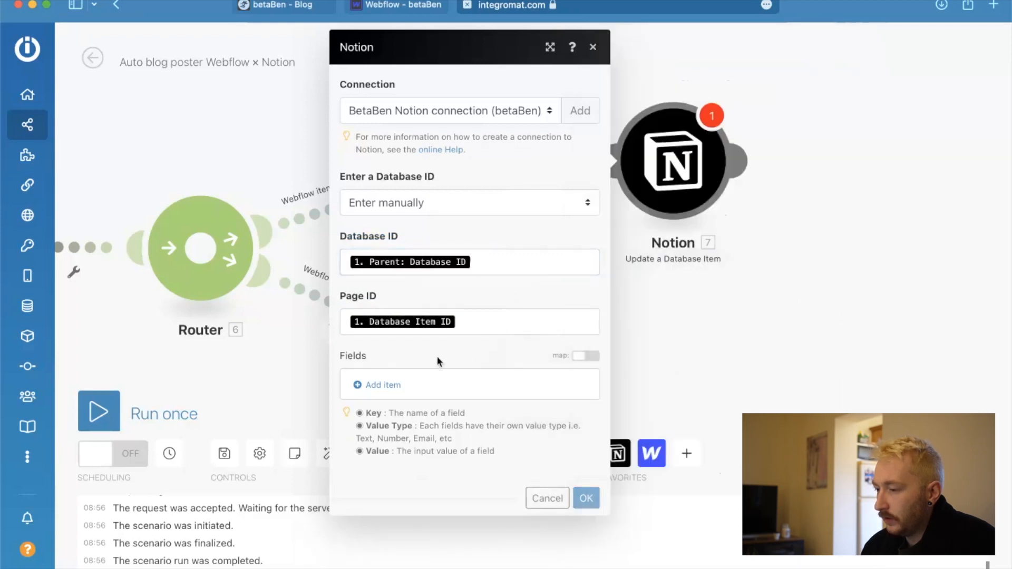
Add a text field with the Notion Webflow item id[] property value as key and Webflow's Item ID as value, and save the module.
left_click(387, 387)
left_click(490, 324)
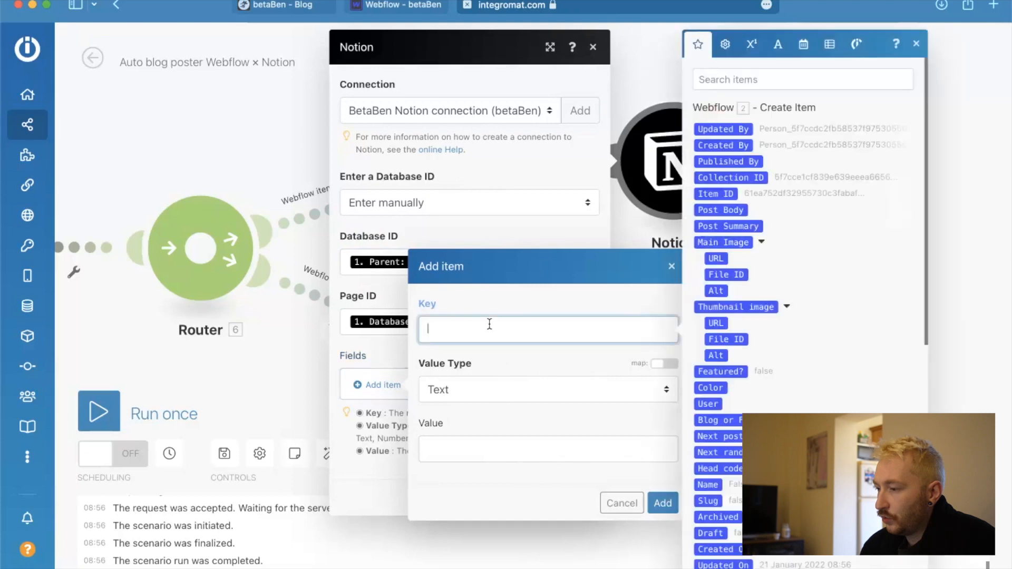
scroll(775, 406, "down", 10)
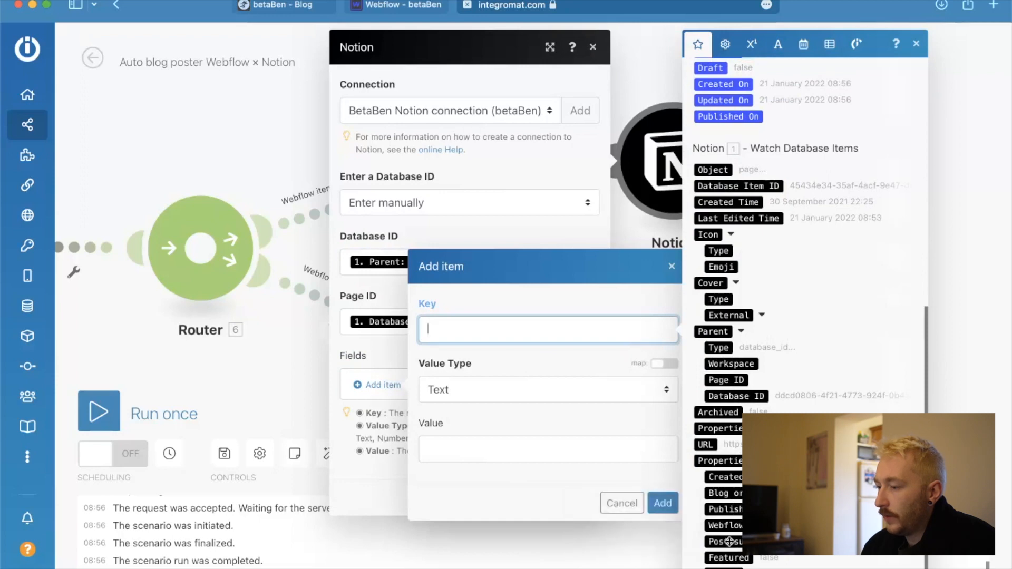
left_click(727, 525)
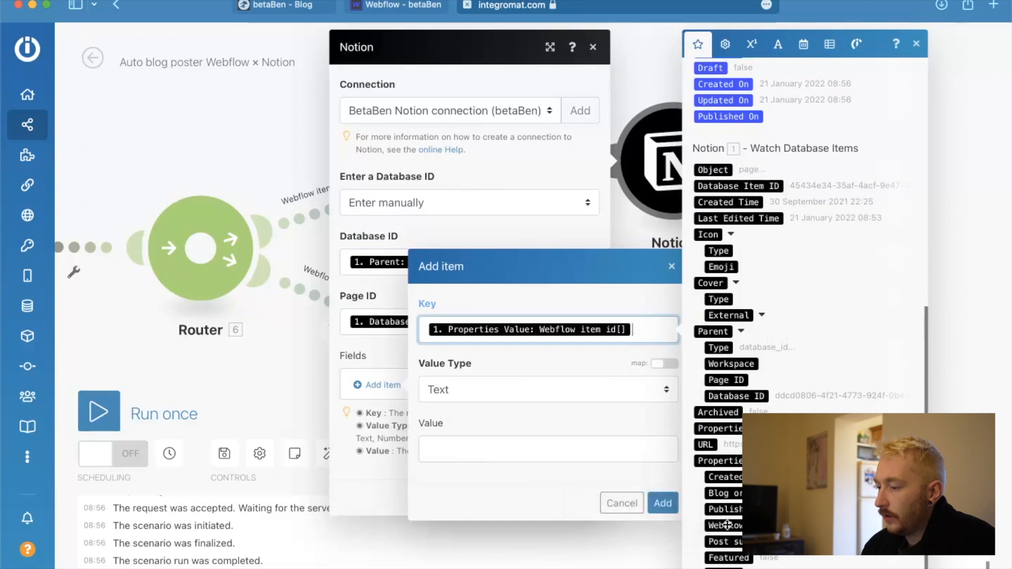
left_click(530, 459)
scroll(803, 316, "down", 9)
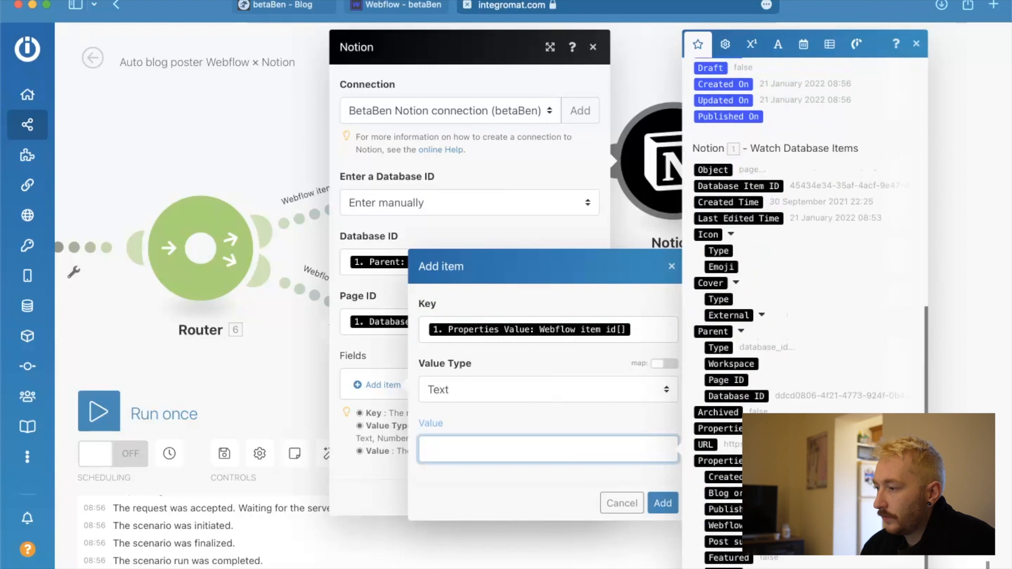
scroll(804, 317, "up", 7)
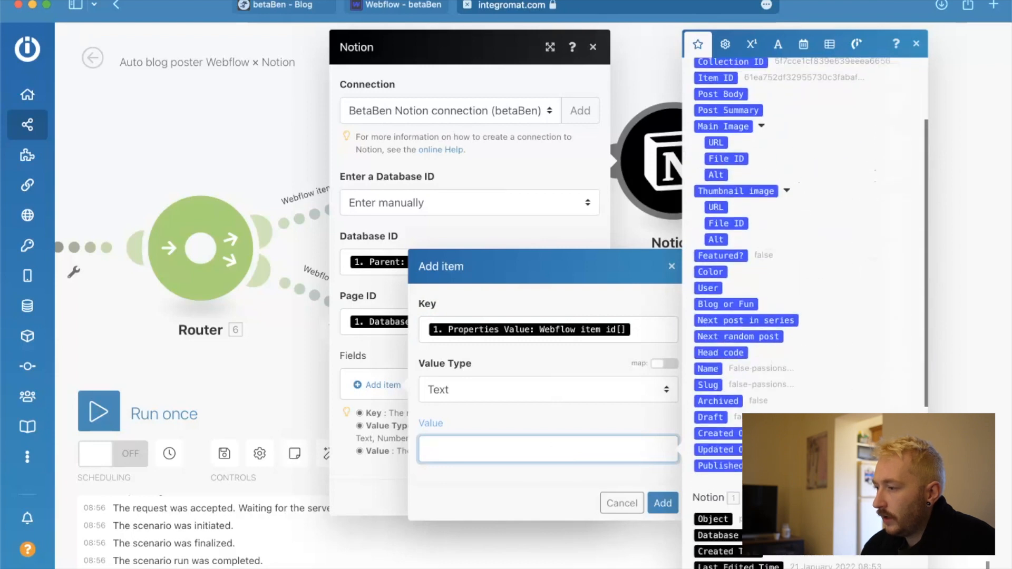
scroll(804, 316, "up", 3)
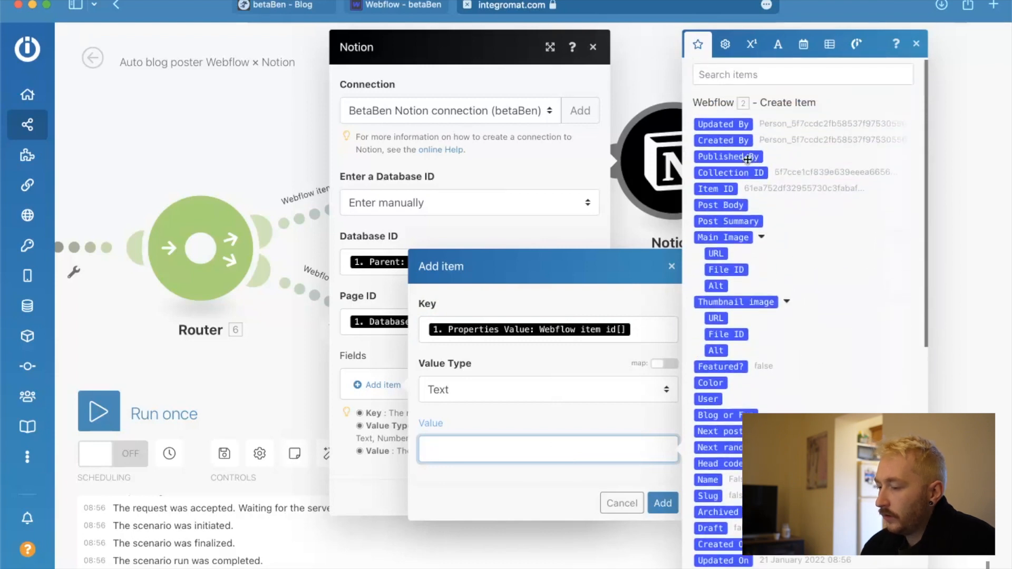
left_click(715, 189)
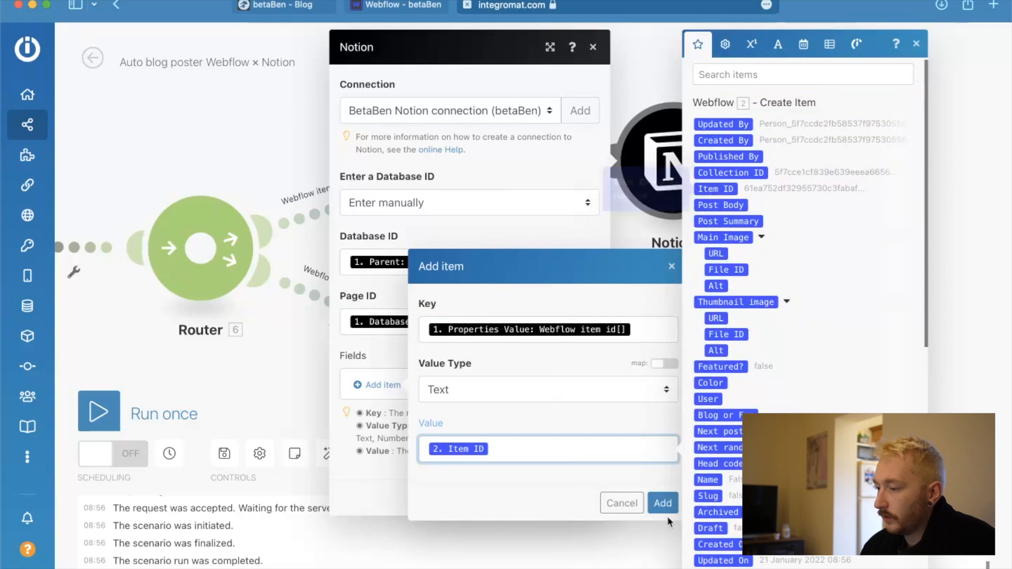
left_click(662, 504)
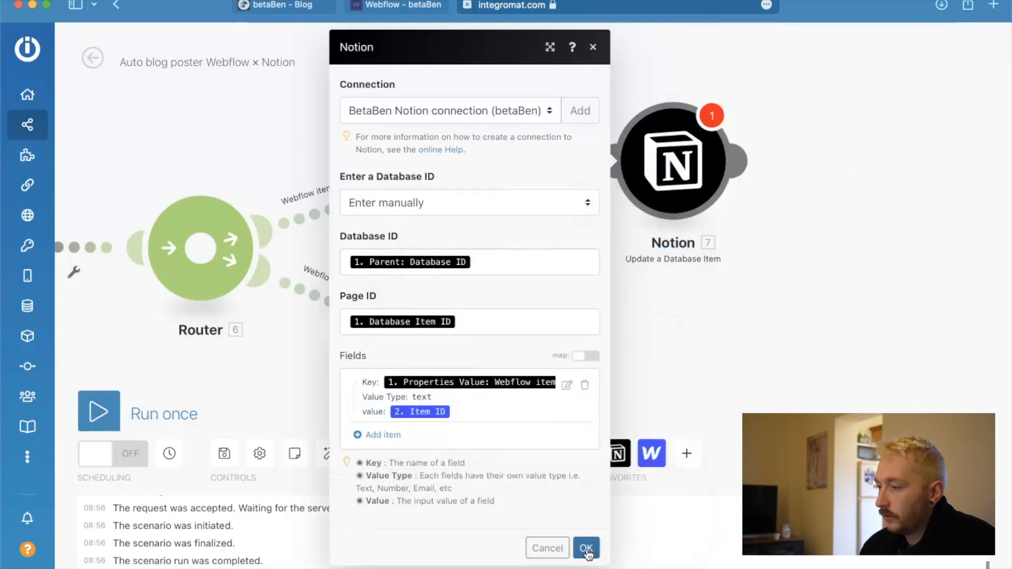
left_click(587, 554)
Run the scenario once to test the new Notion update module.
scroll(399, 344, "left", 3)
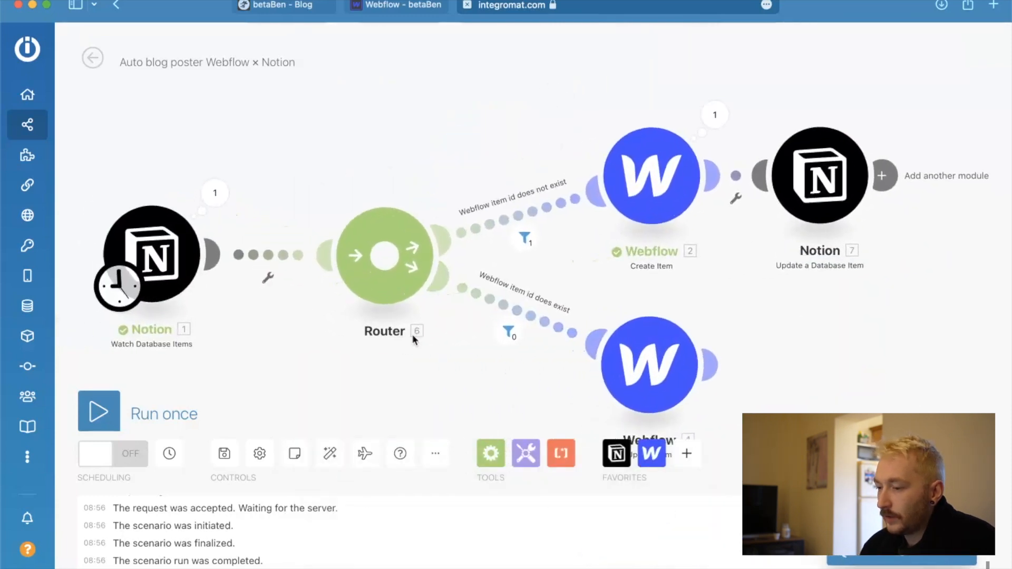
scroll(413, 335, "down", 3)
left_click_drag(500, 357, 493, 328)
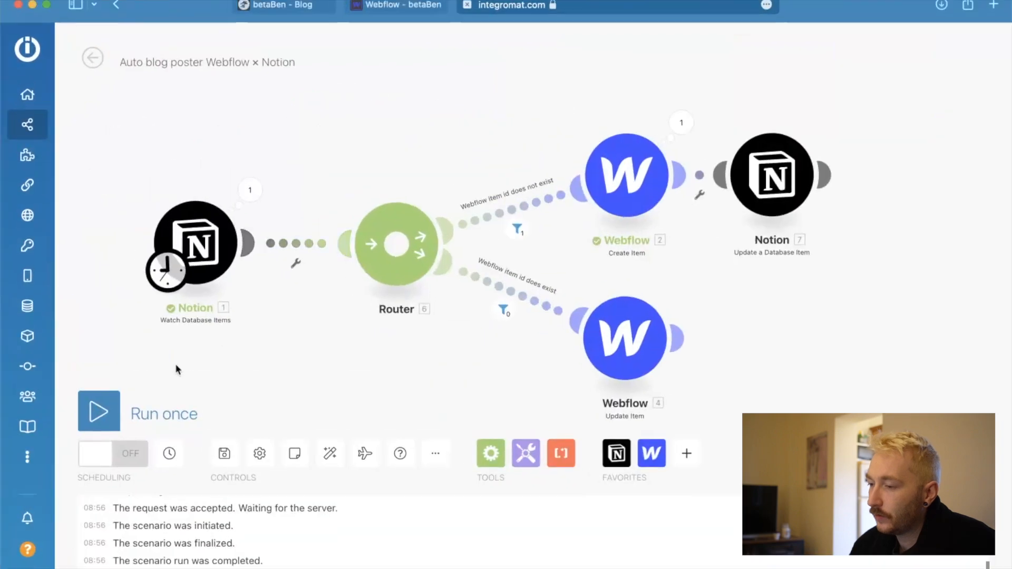
left_click(109, 417)
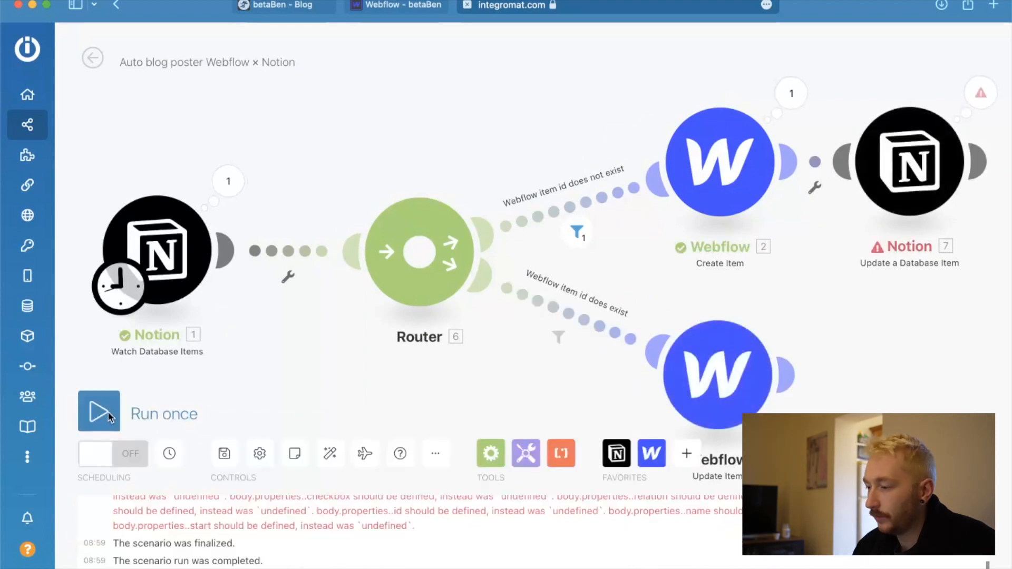
Open the run details of the Notion Update a Database Item module and read through the RuntimeError message.
scroll(211, 314, "right", 3)
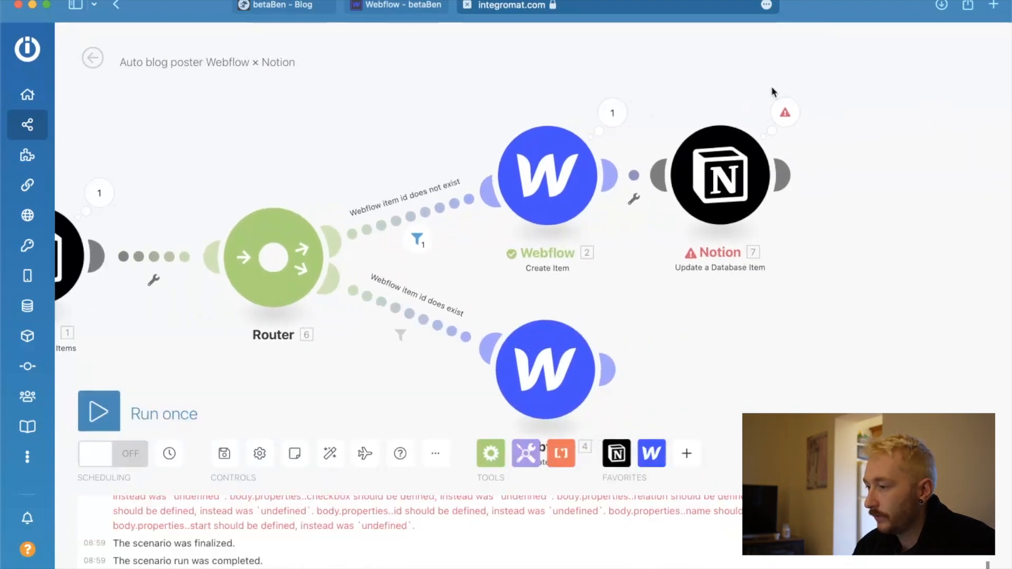
left_click(785, 112)
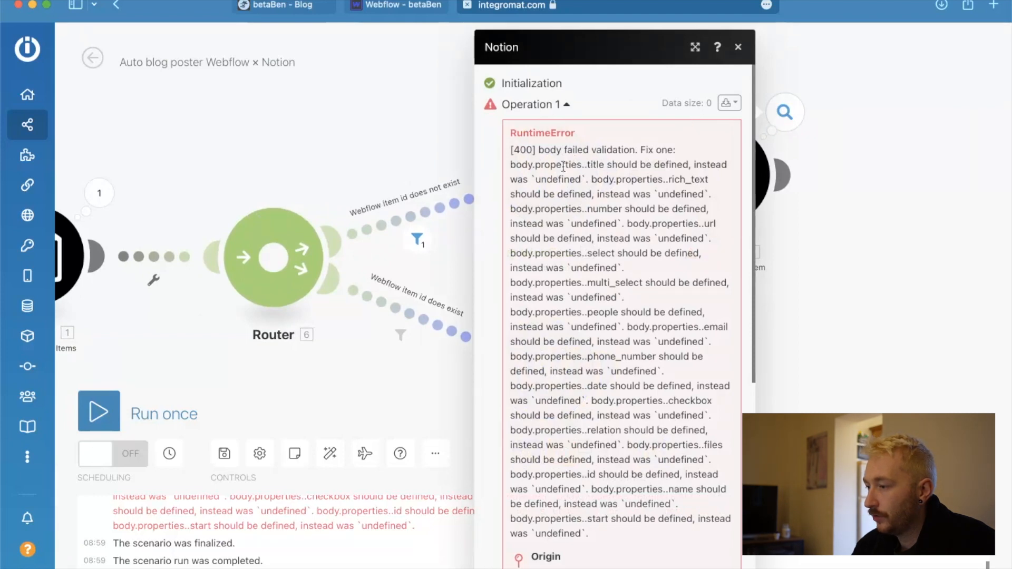
left_click_drag(591, 165, 718, 240)
scroll(653, 401, "down", 5)
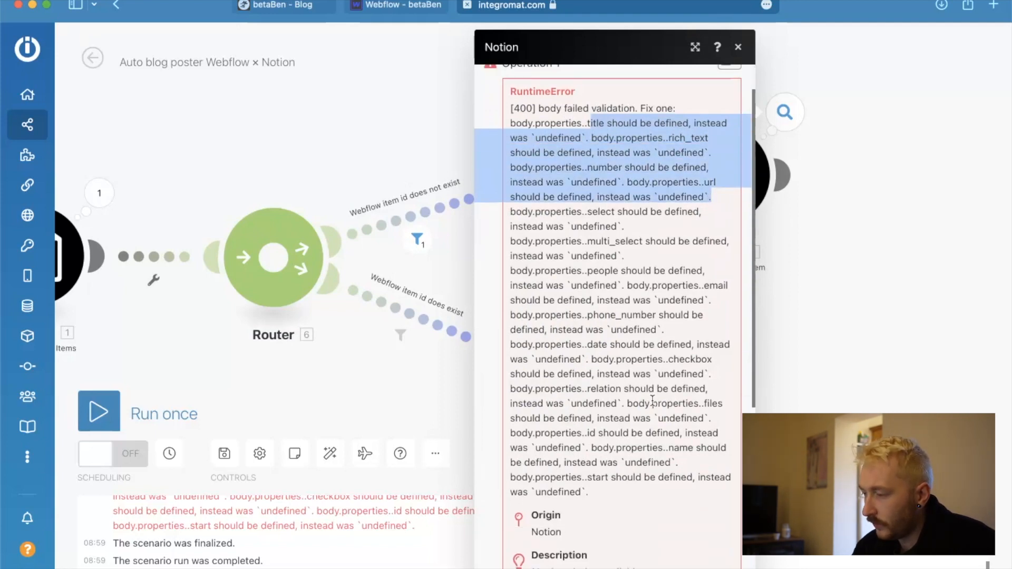
scroll(652, 401, "up", 2)
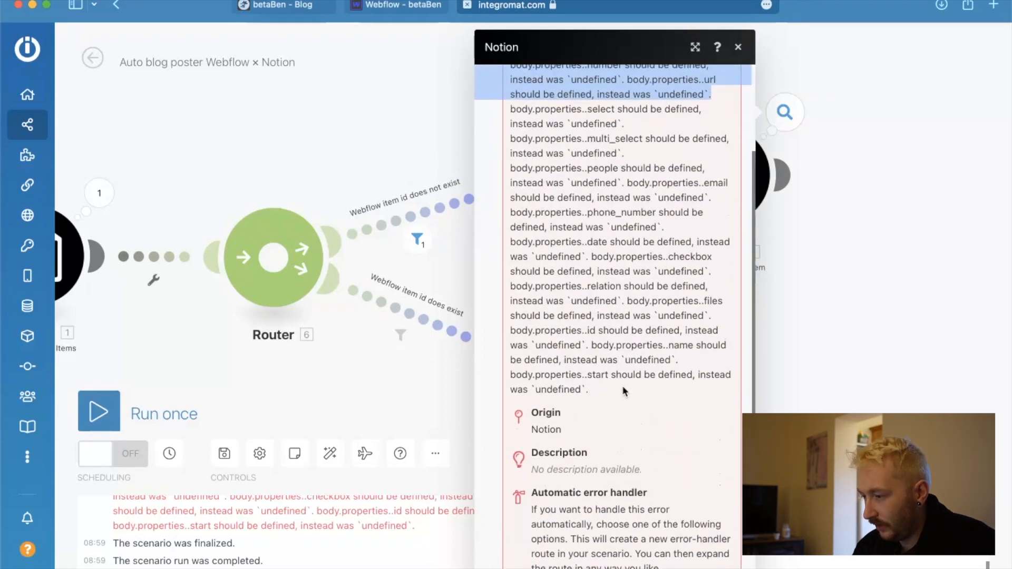
Expand the Fields collection in the module's input bundle and check the Key entry.
scroll(623, 391, "down", 5)
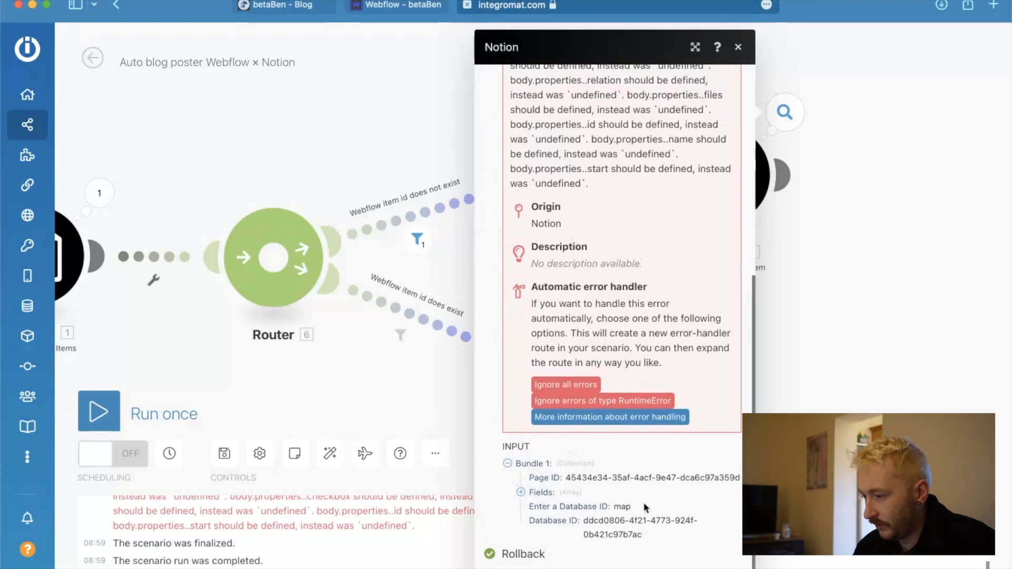
left_click(521, 491)
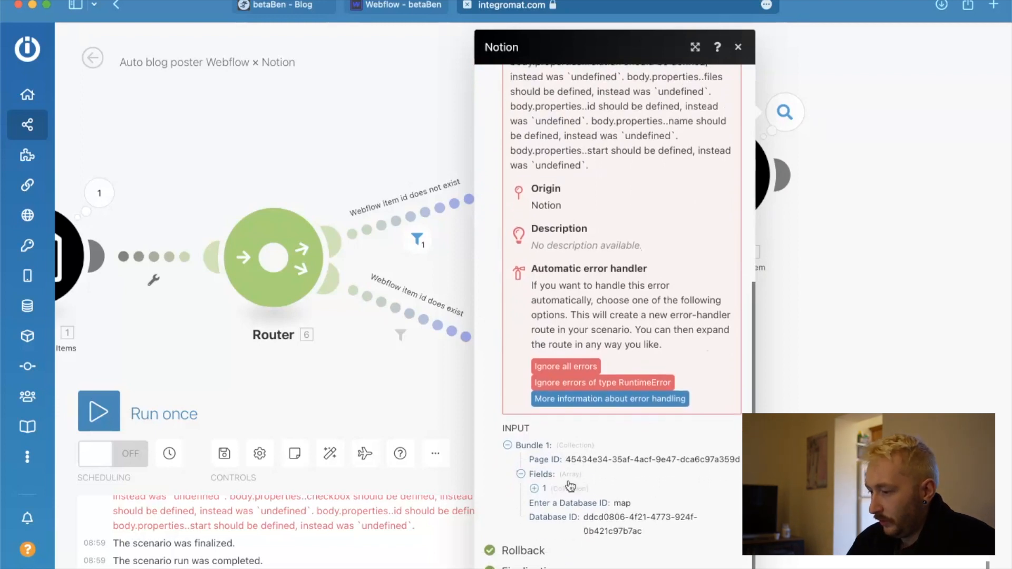
left_click(534, 499)
scroll(621, 416, "down", 2)
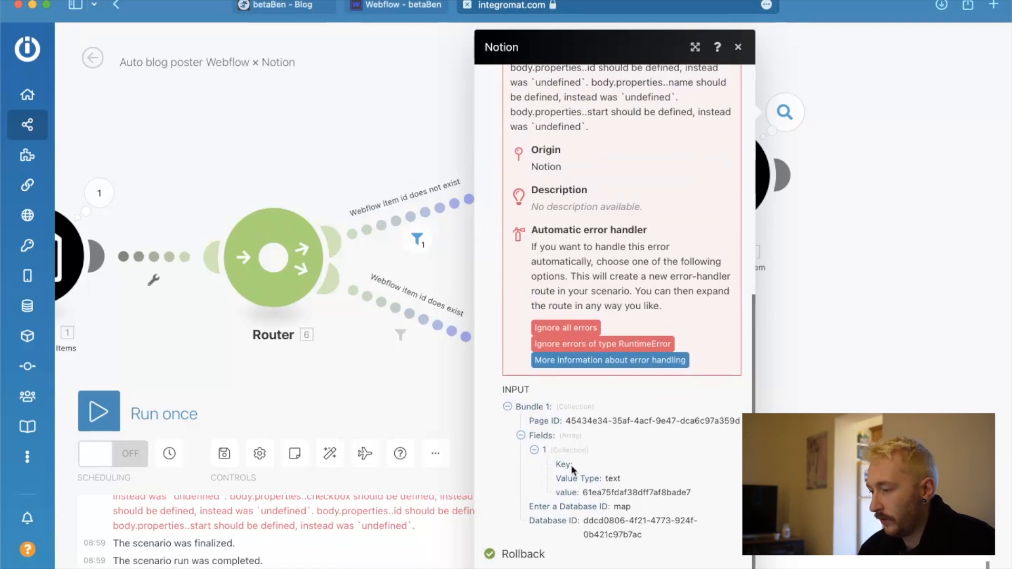
left_click_drag(571, 466, 547, 465)
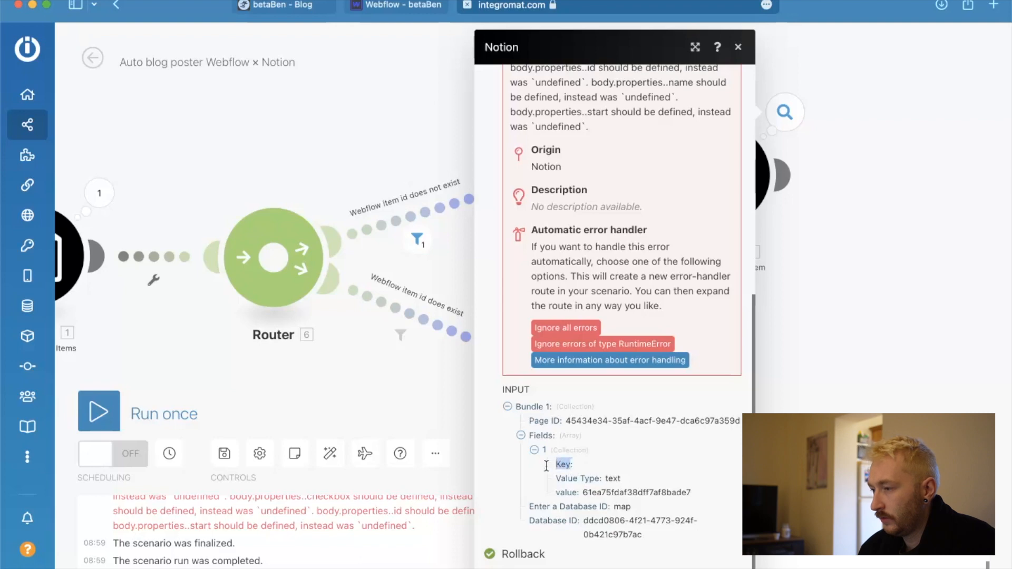
Clear the mapped Key of the text field in the Notion Update a Database Item module and look up the Webflow item id[] property.
left_click(808, 351)
left_click(663, 185)
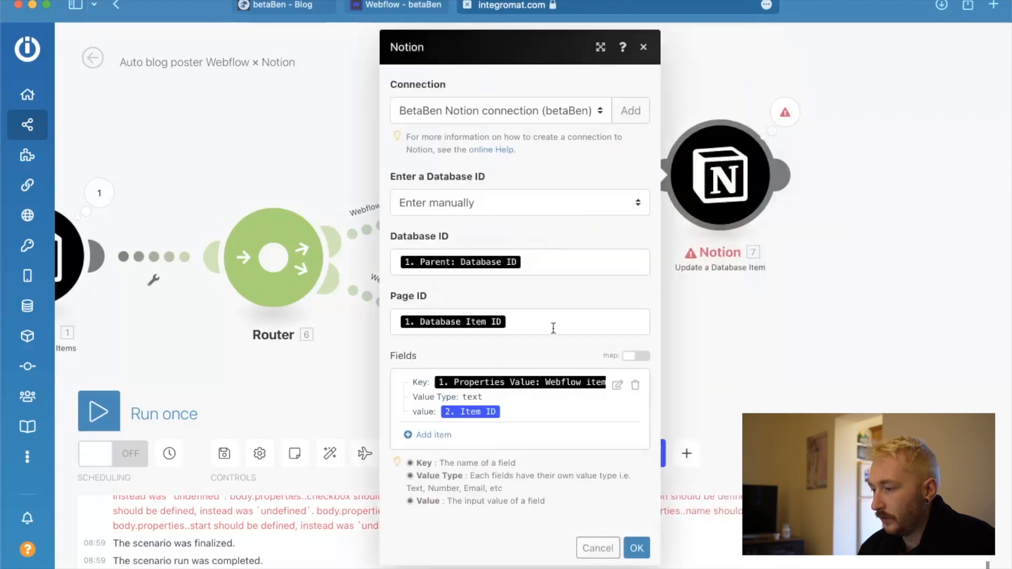
left_click(617, 389)
left_click(901, 345)
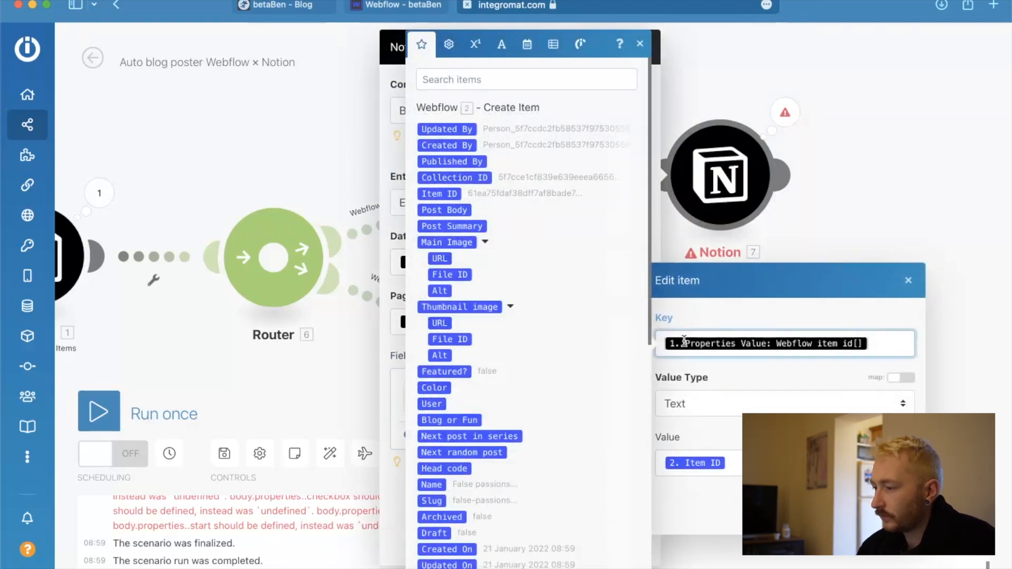
key("BackSpace")
scroll(578, 271, "down", 10)
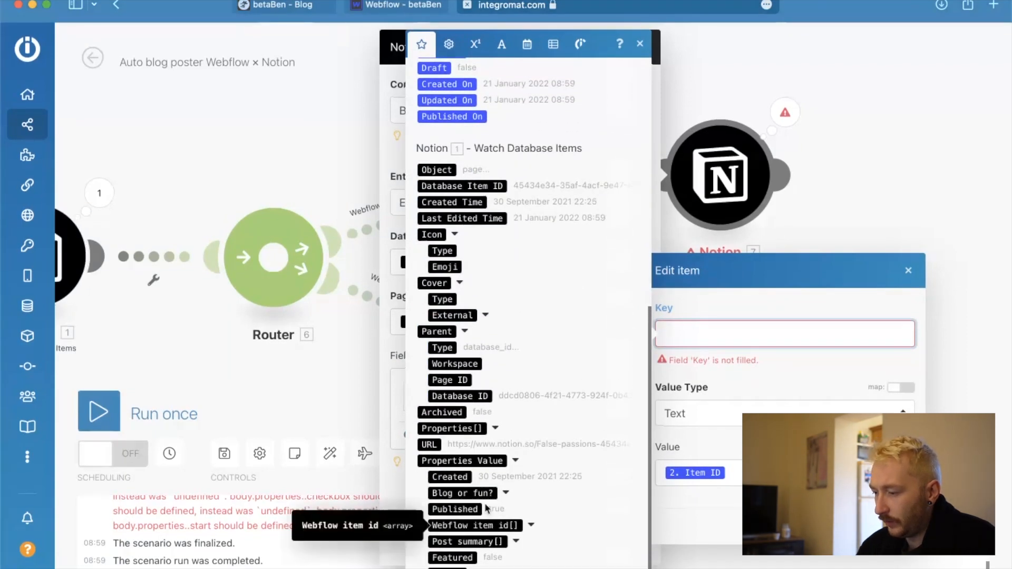
left_click(532, 526)
scroll(530, 525, "down", 3)
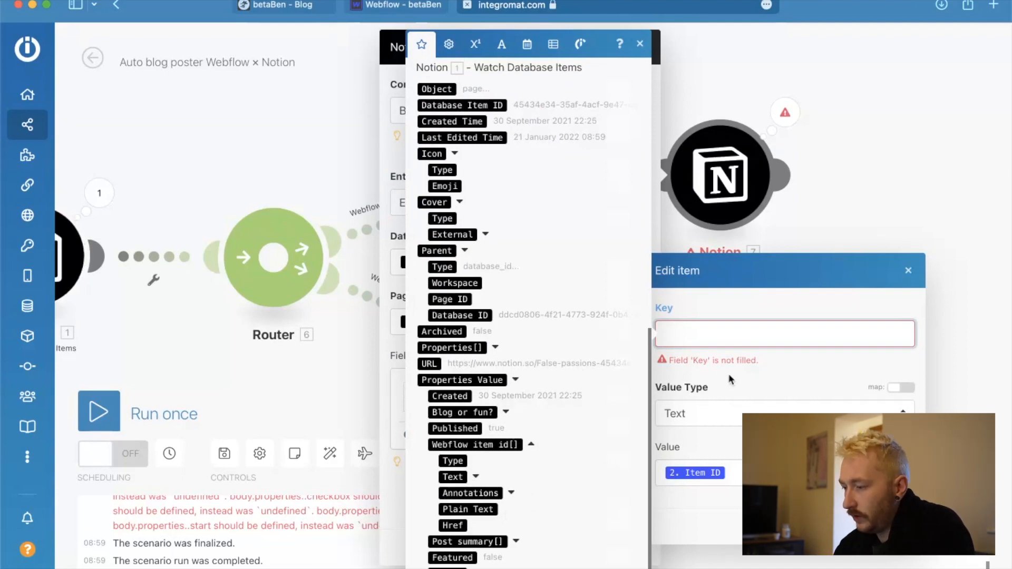
Set the field's Key to the plain text "Webflow item id" and save the field and the module.
type("Webflow i")
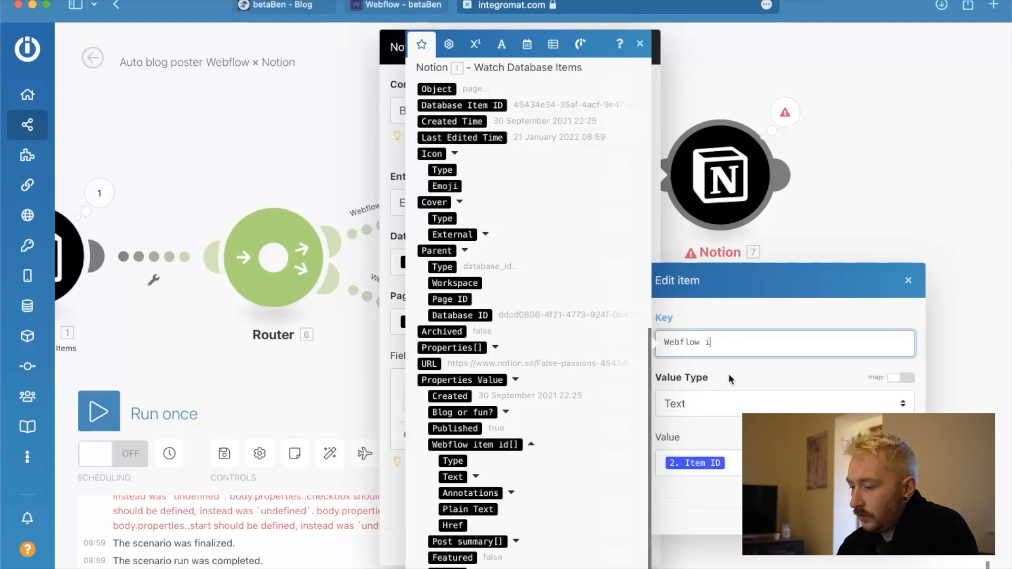
type("tem ir")
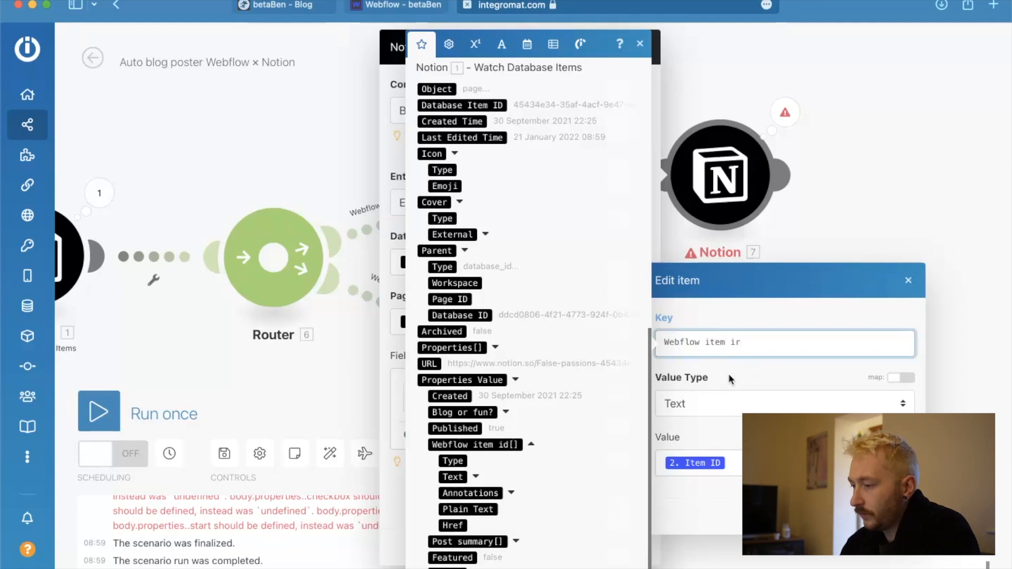
type("d")
key("BackSpace")
key("BackSpace")
type("d")
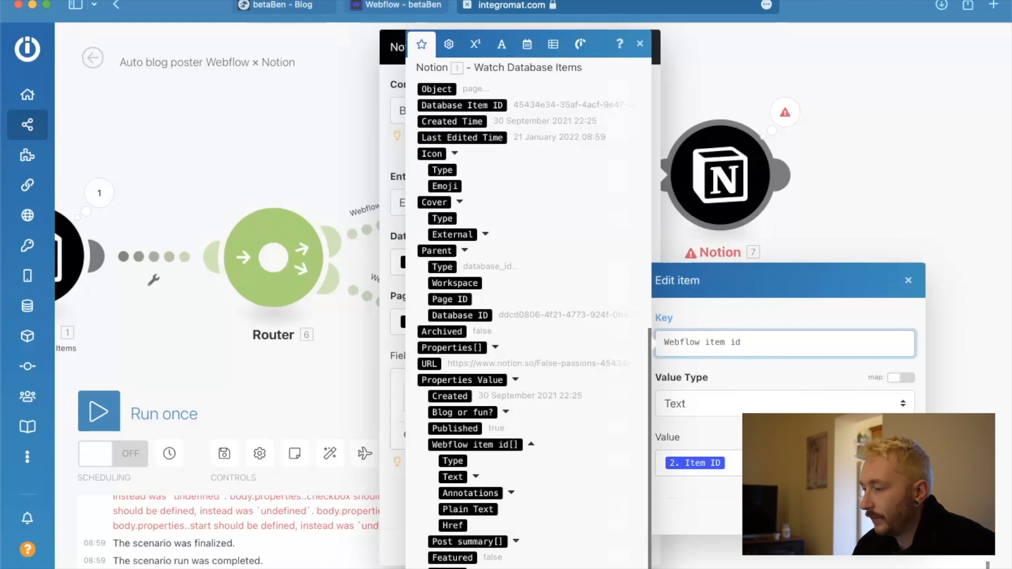
left_click(901, 518)
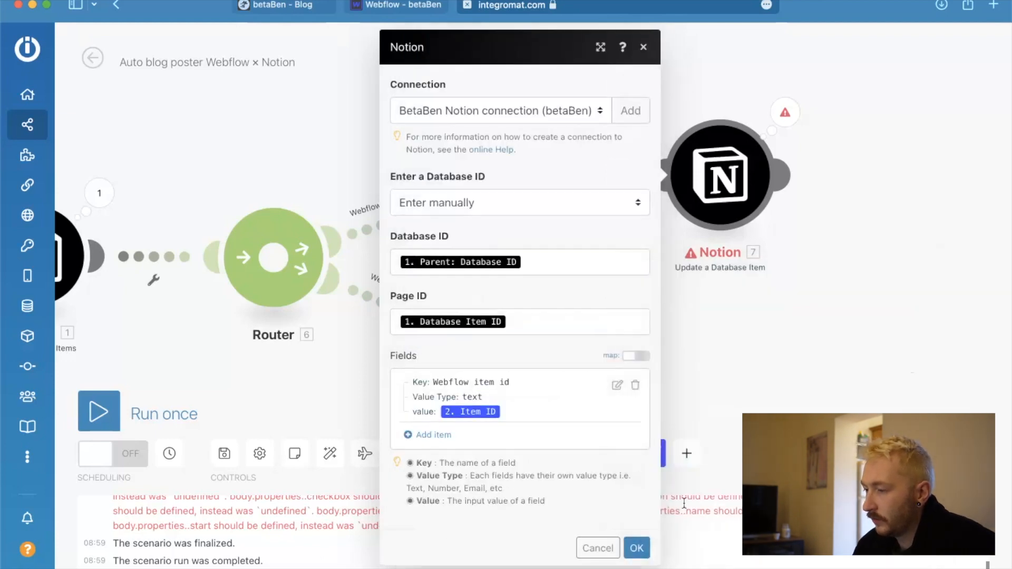
left_click(637, 548)
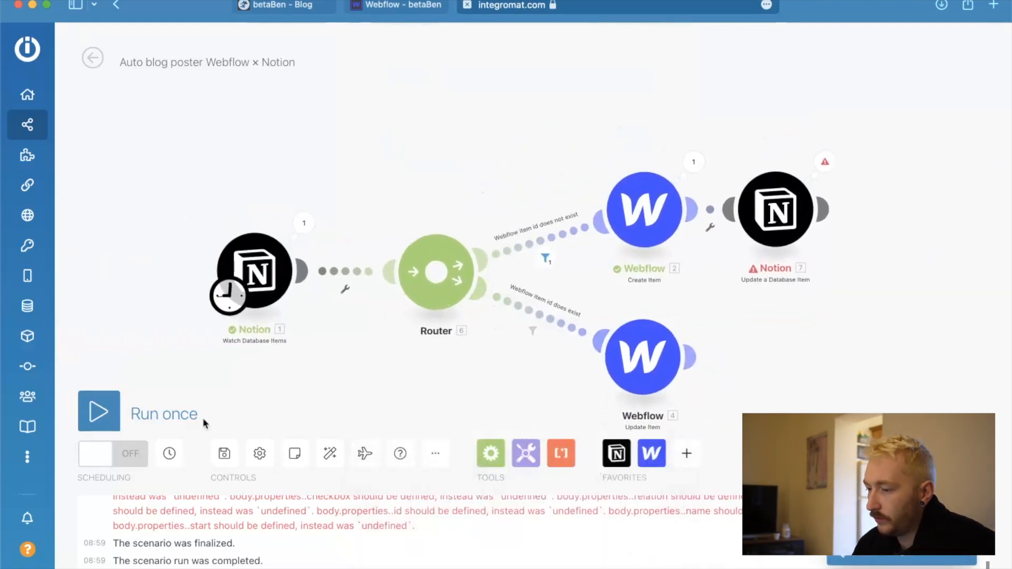
Save the scenario, switch to Notion and untick Published on the False passions page.
left_click(228, 454)
key("ctrl+Up")
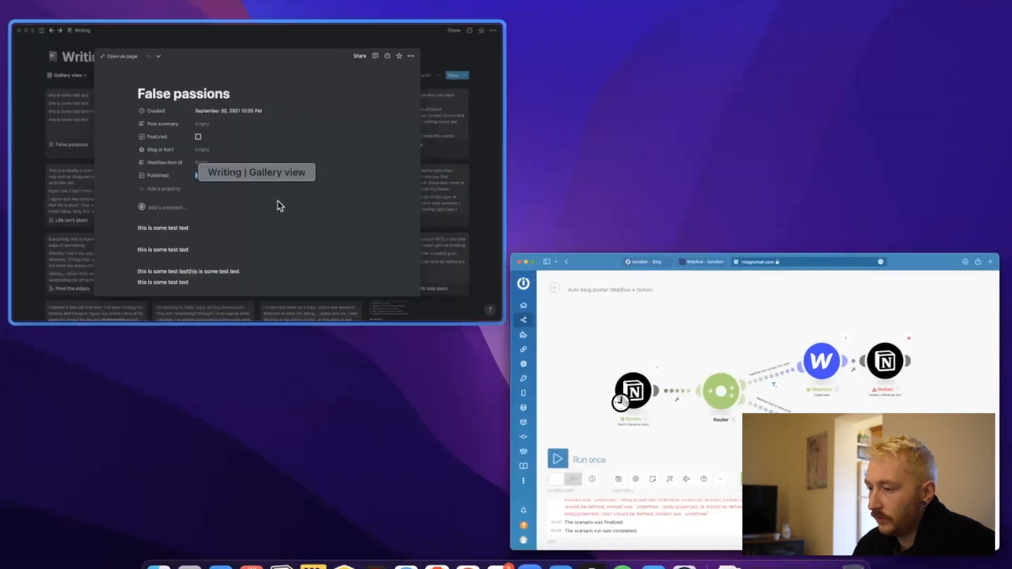
left_click(280, 206)
left_click(384, 299)
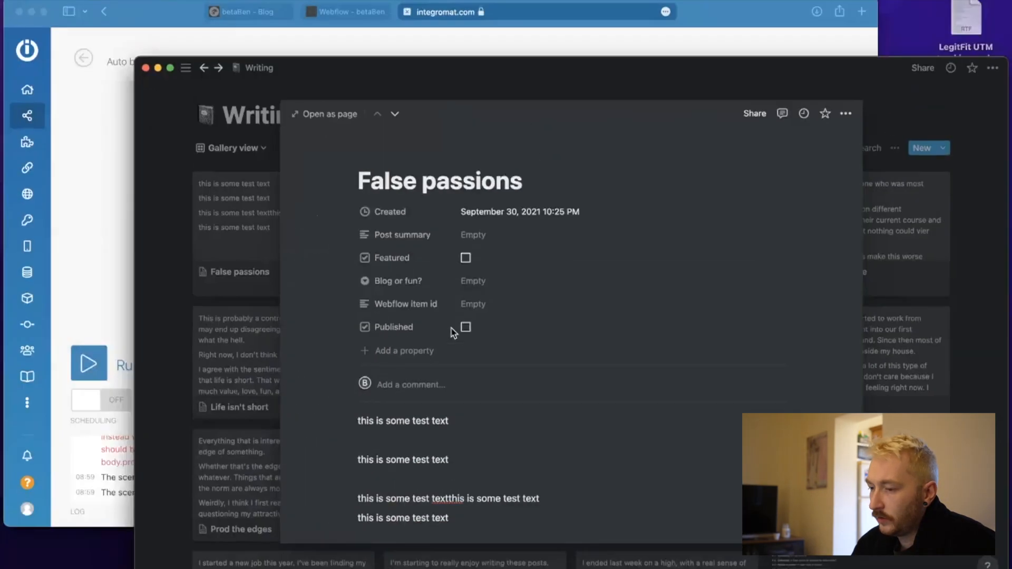
Switch back to Integromat and run the scenario once to test the new field key.
key("ctrl+Up")
left_click(145, 301)
left_click(95, 370)
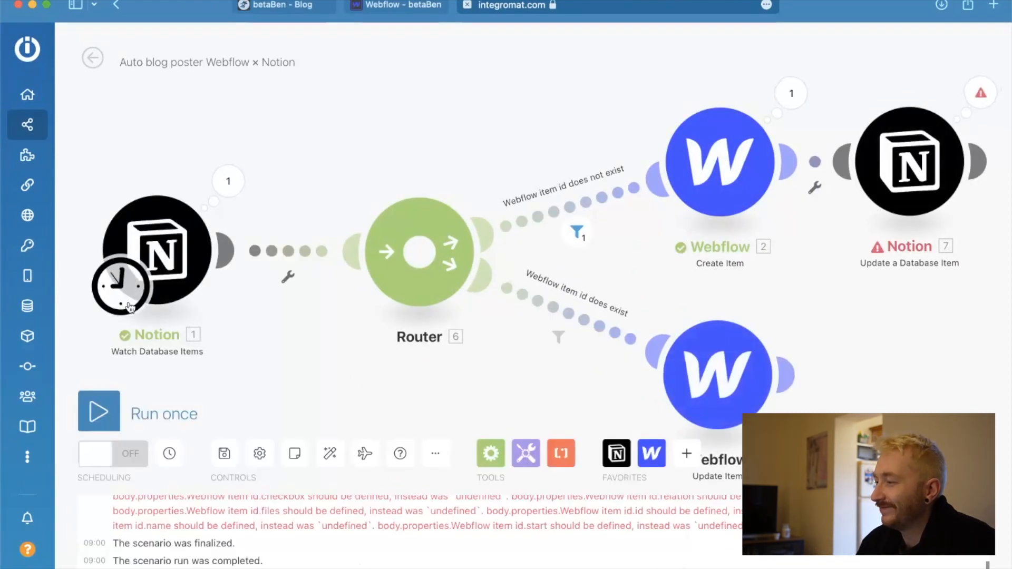
Read the Notion Update a Database Item run error and expand the Fields collection in its input bundle.
left_click(982, 89)
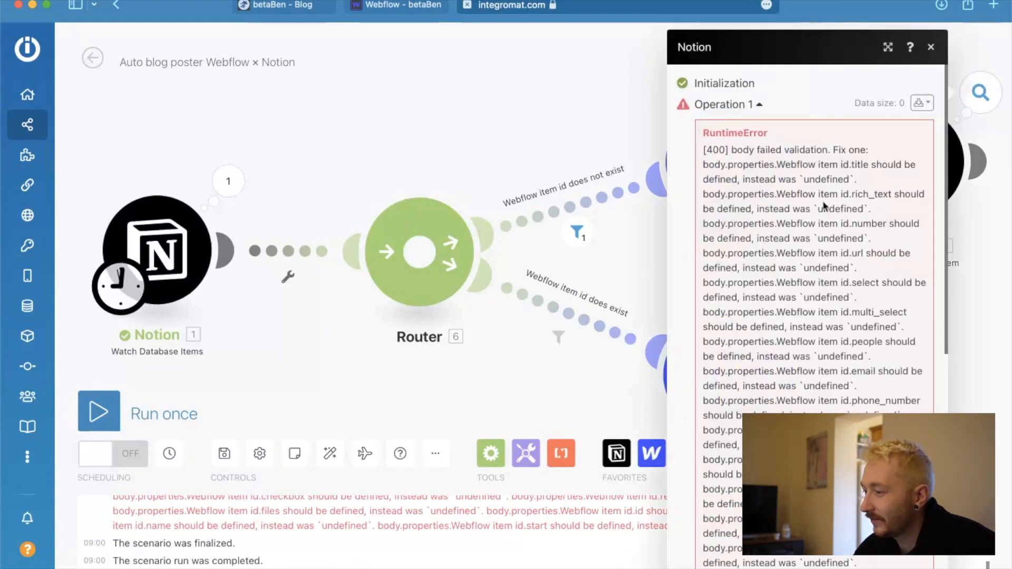
scroll(826, 205, "down", 10)
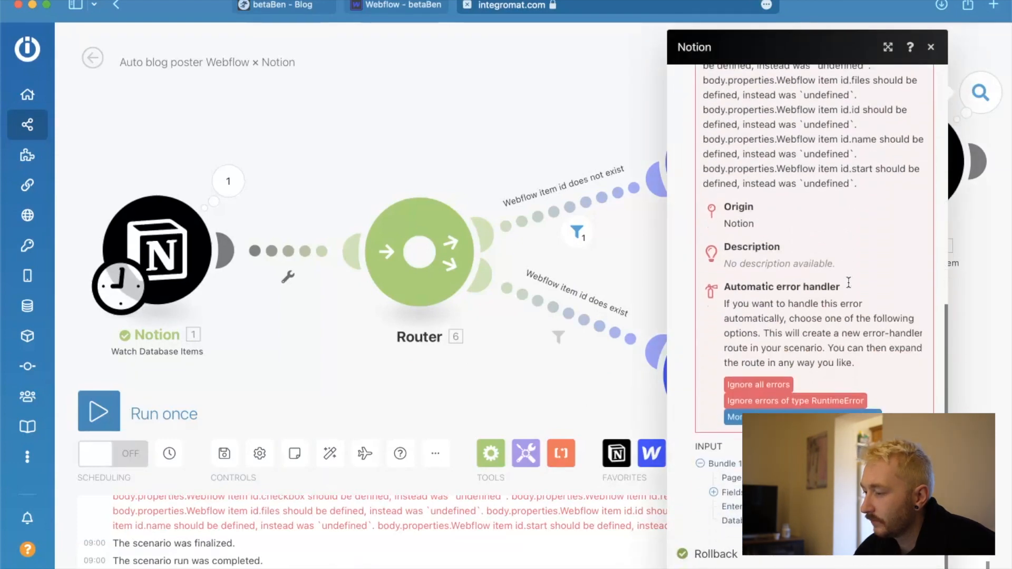
left_click(714, 491)
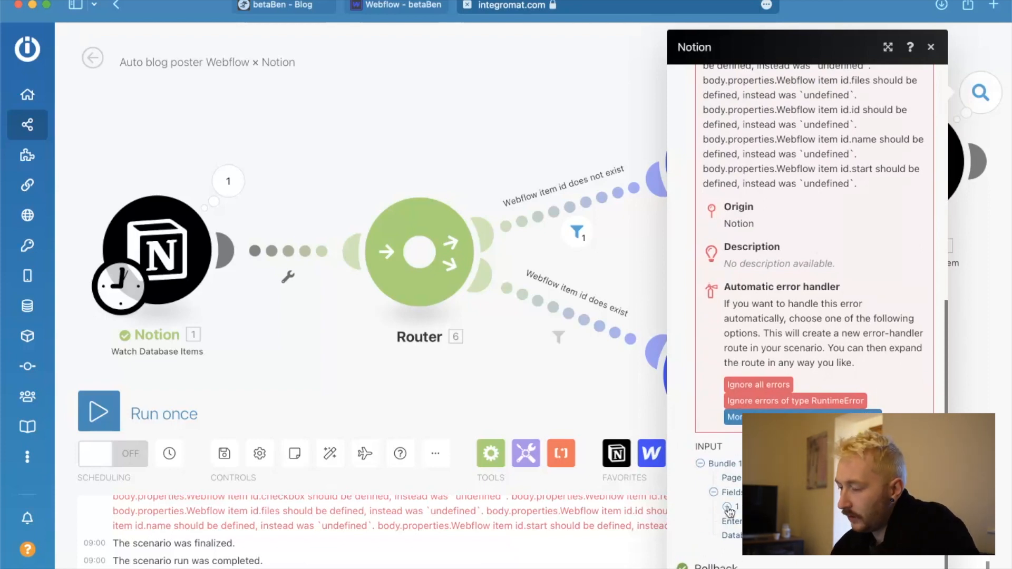
left_click(727, 507)
scroll(733, 516, "down", 2)
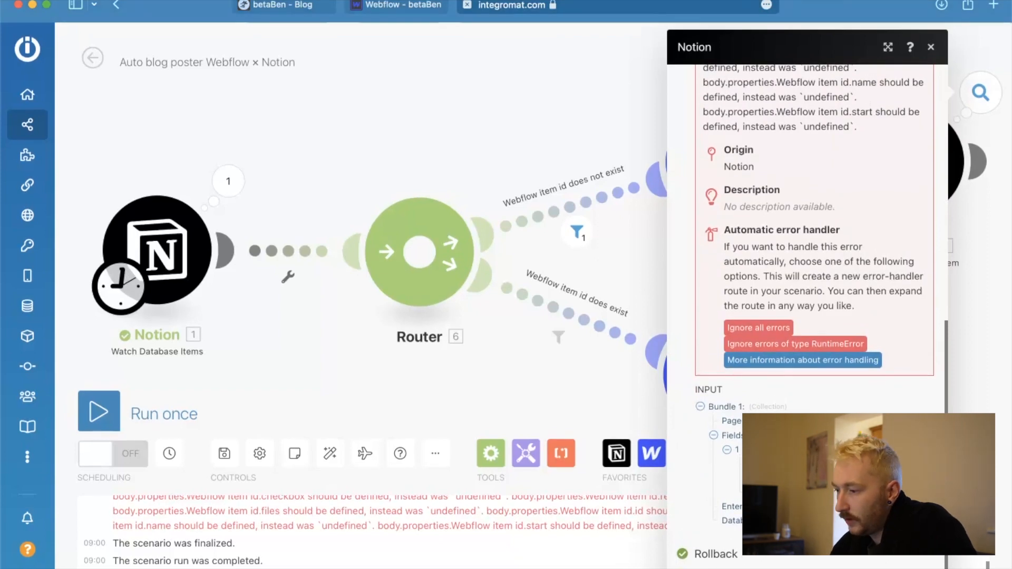
left_click(483, 101)
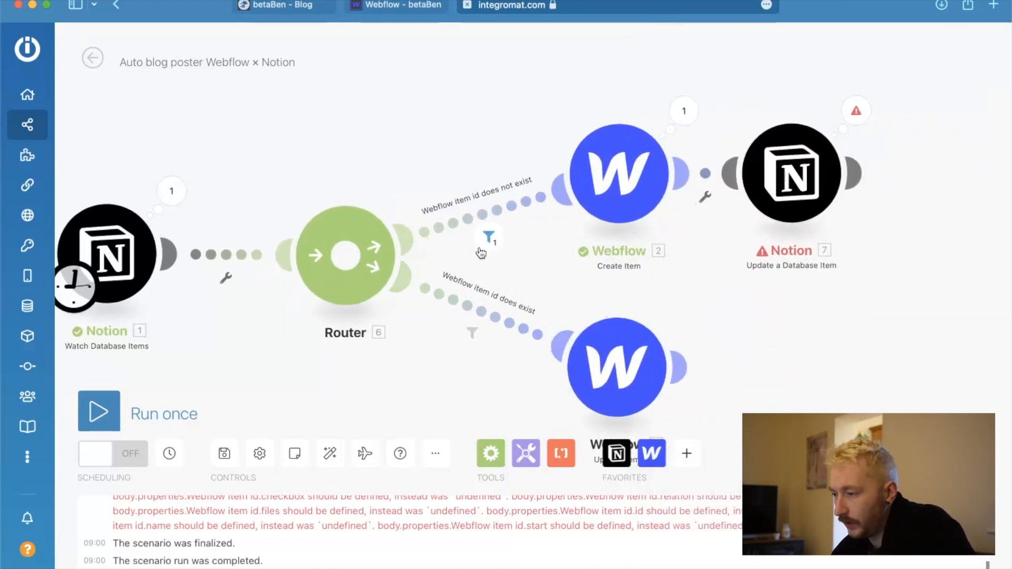
Inspect how the bundle was evaluated by the filter on the "Webflow item id does not exist" route.
left_click(483, 247)
left_click(481, 108)
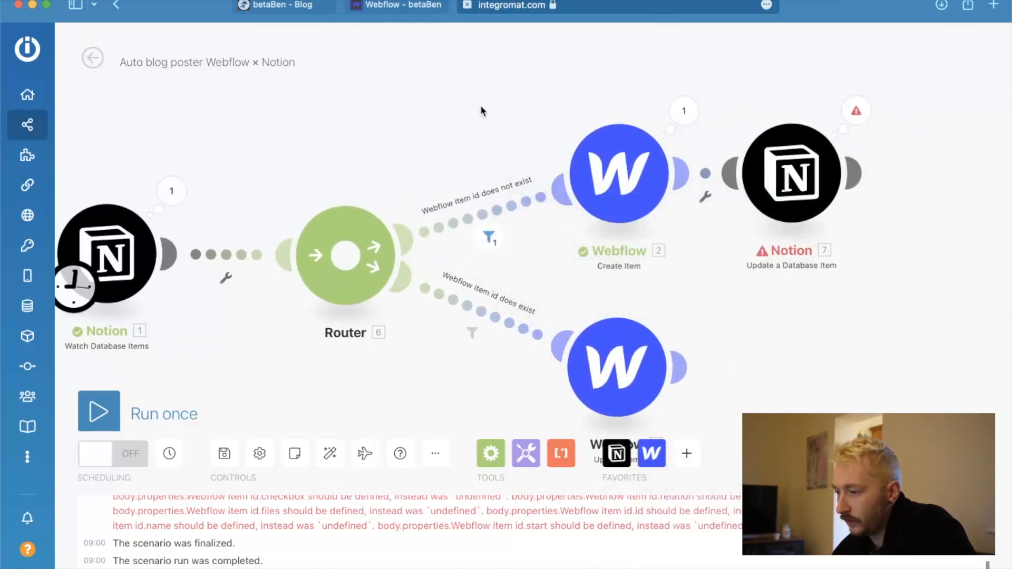
left_click(488, 237)
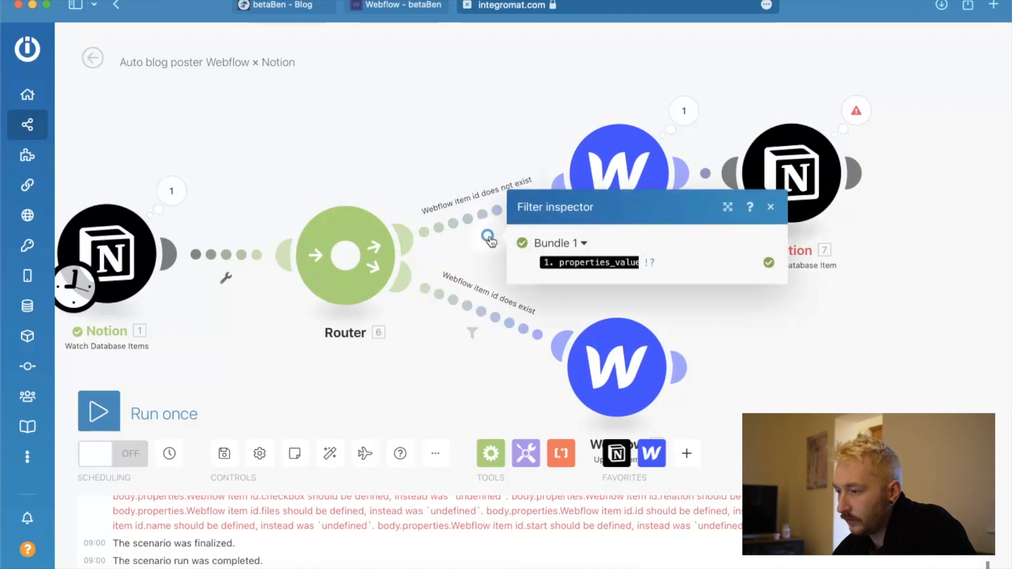
left_click(504, 141)
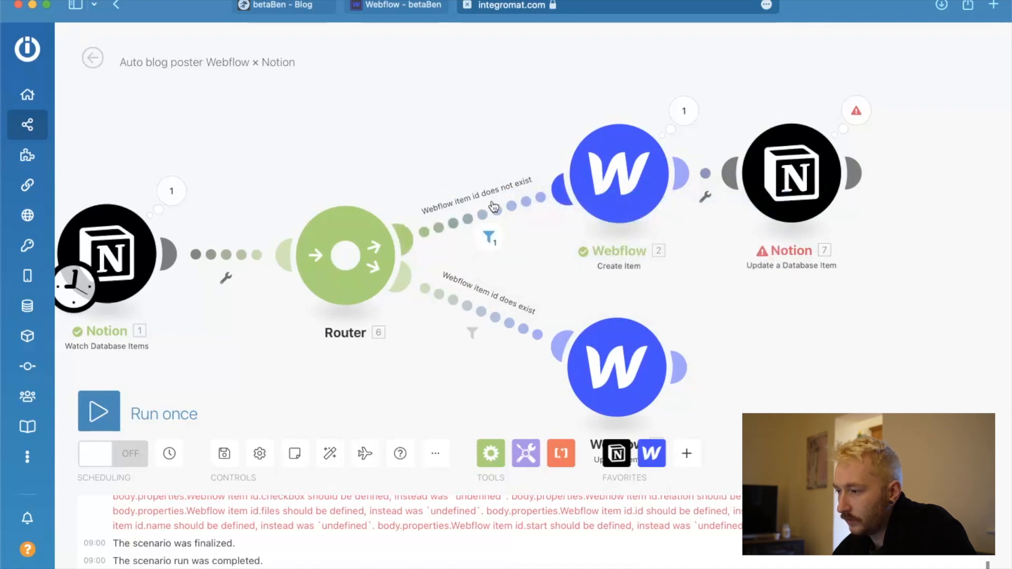
Add an AND rule on Notion's Published property value to the "Webflow item id does not exist" filter.
left_click(494, 207)
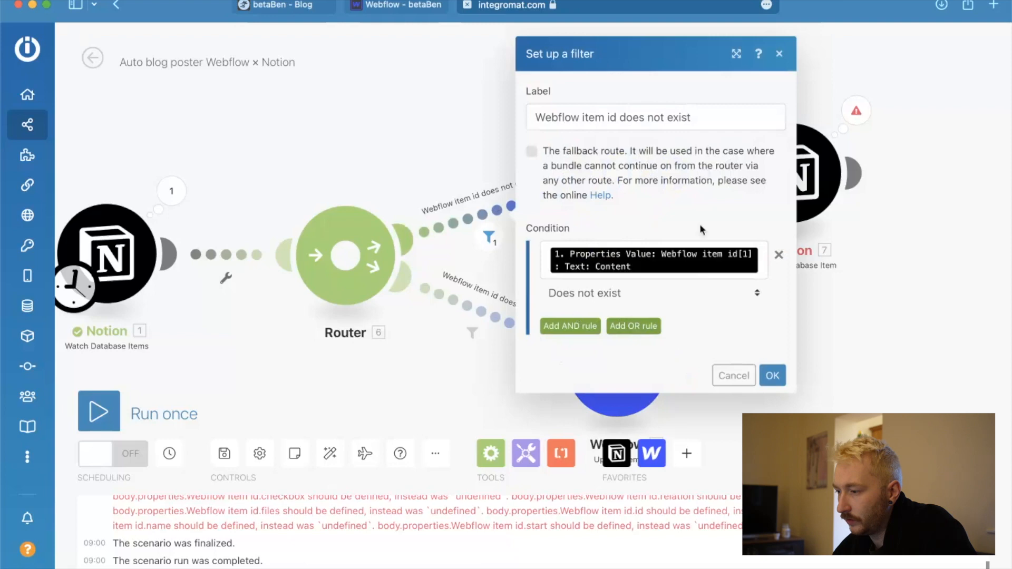
left_click(572, 326)
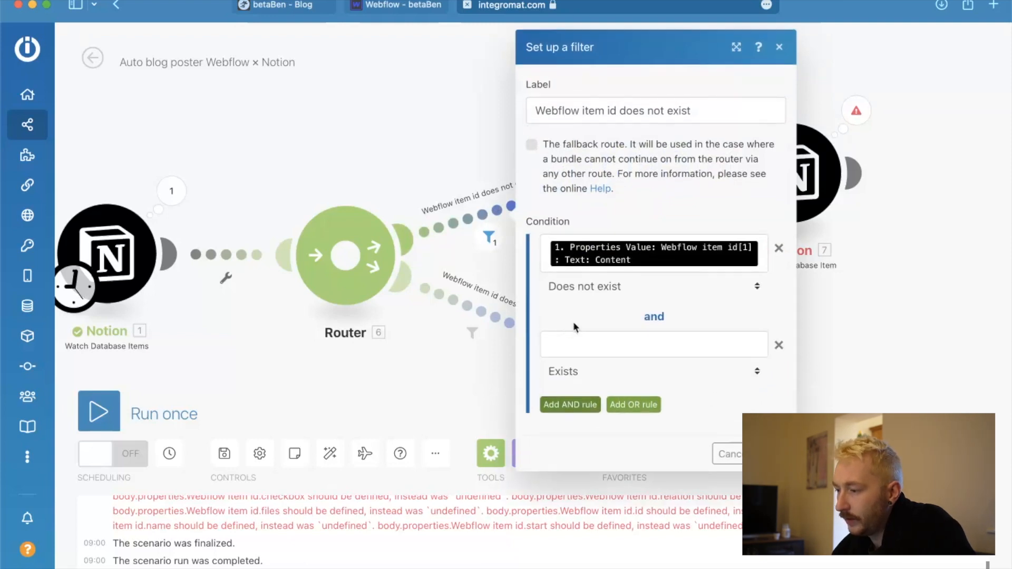
left_click(593, 337)
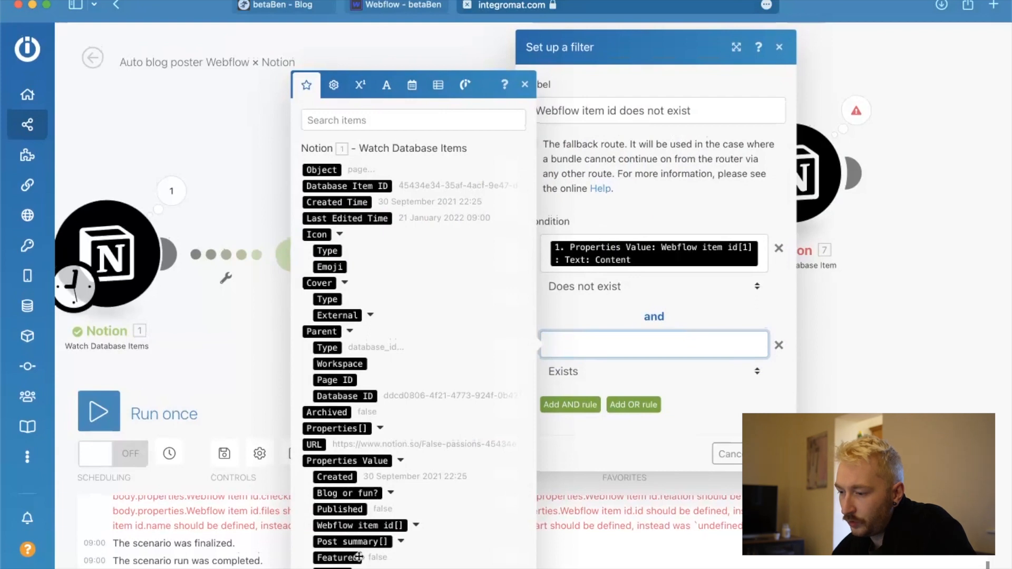
left_click(340, 509)
Set the Published rule to the text operator Equal to with the value true and save the filter.
left_click(635, 371)
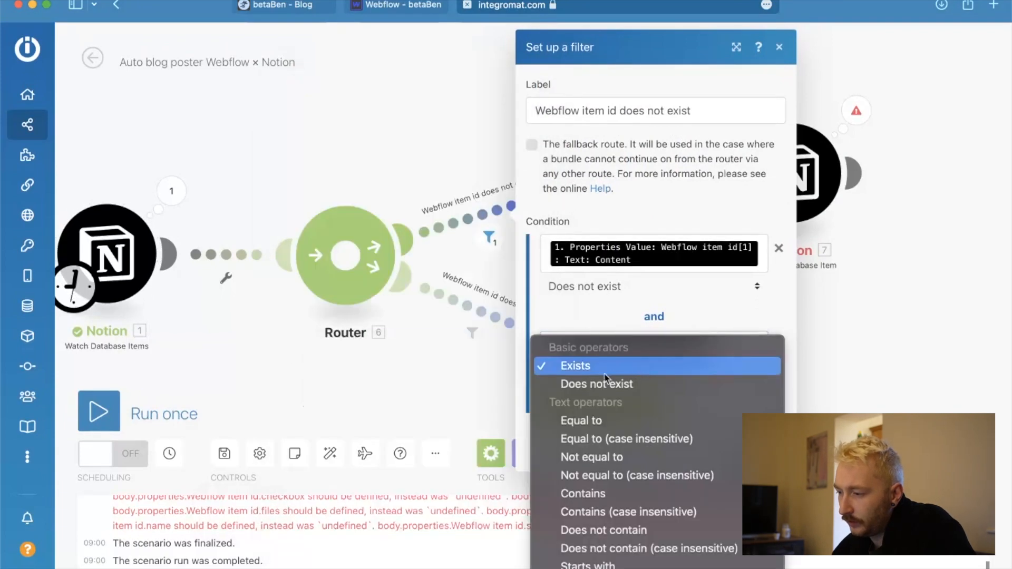
scroll(656, 438, "down", 10)
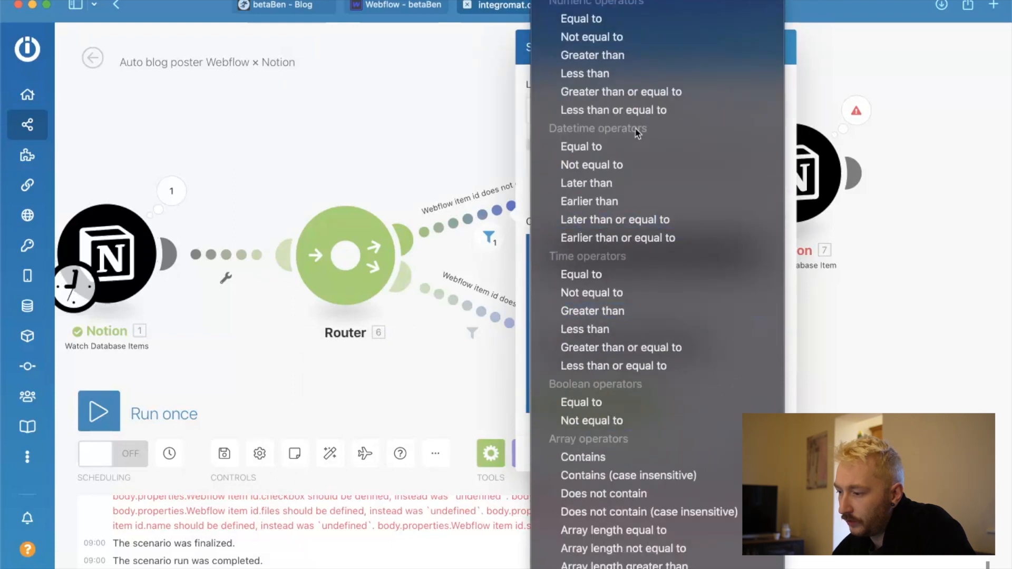
scroll(650, 399, "down", 2)
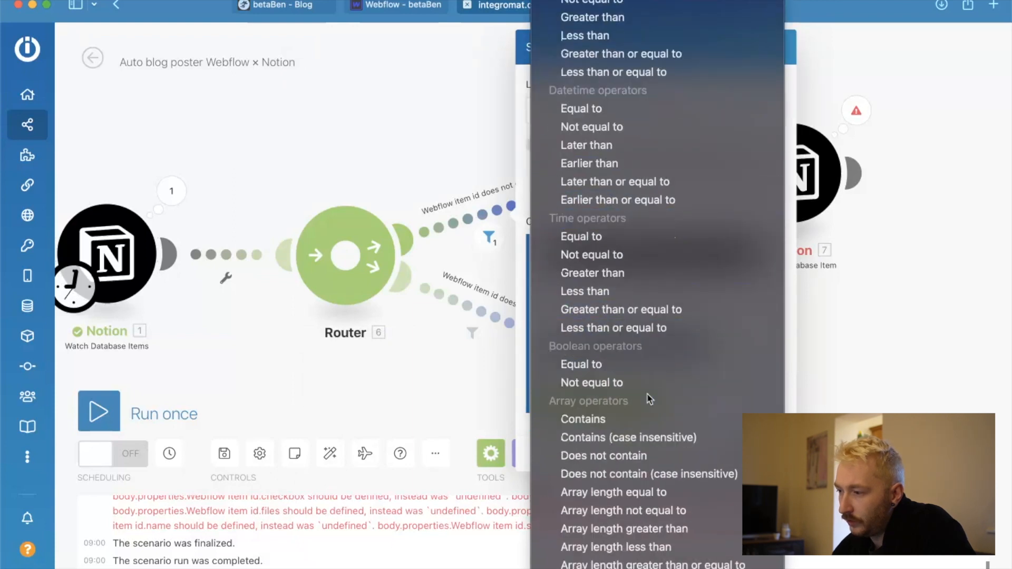
scroll(650, 399, "up", 2)
scroll(648, 397, "up", 6)
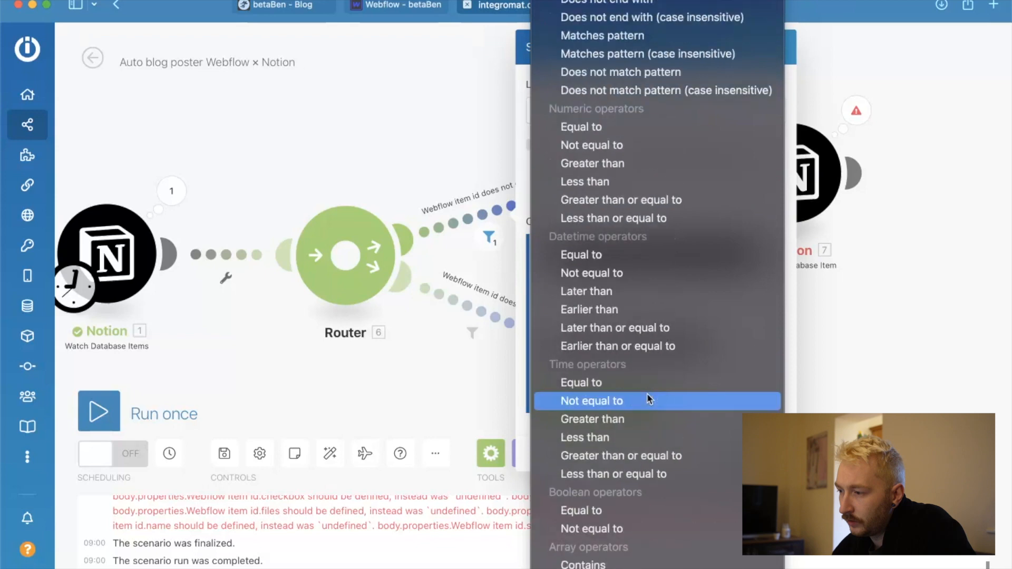
scroll(647, 393, "up", 17)
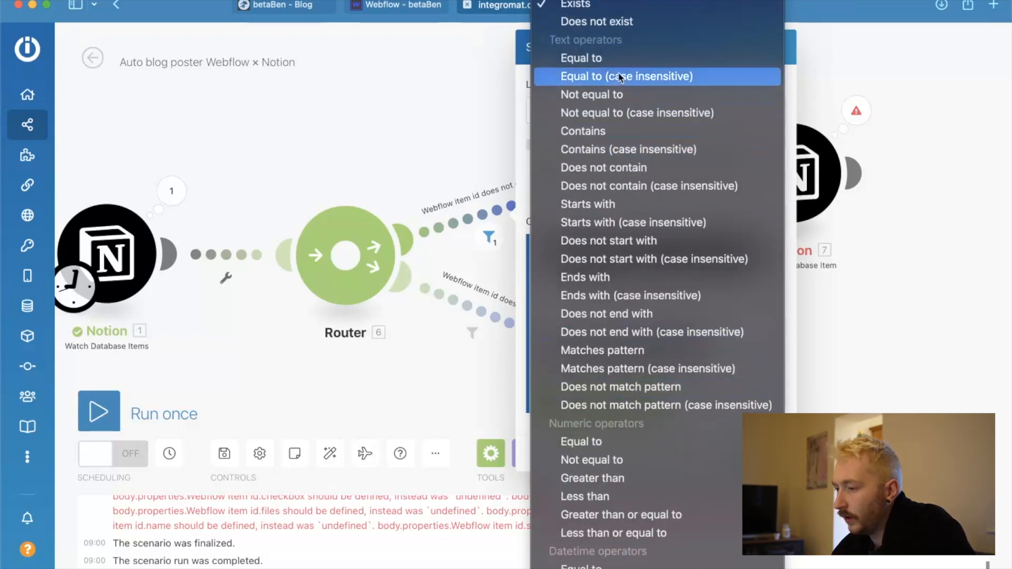
left_click(607, 58)
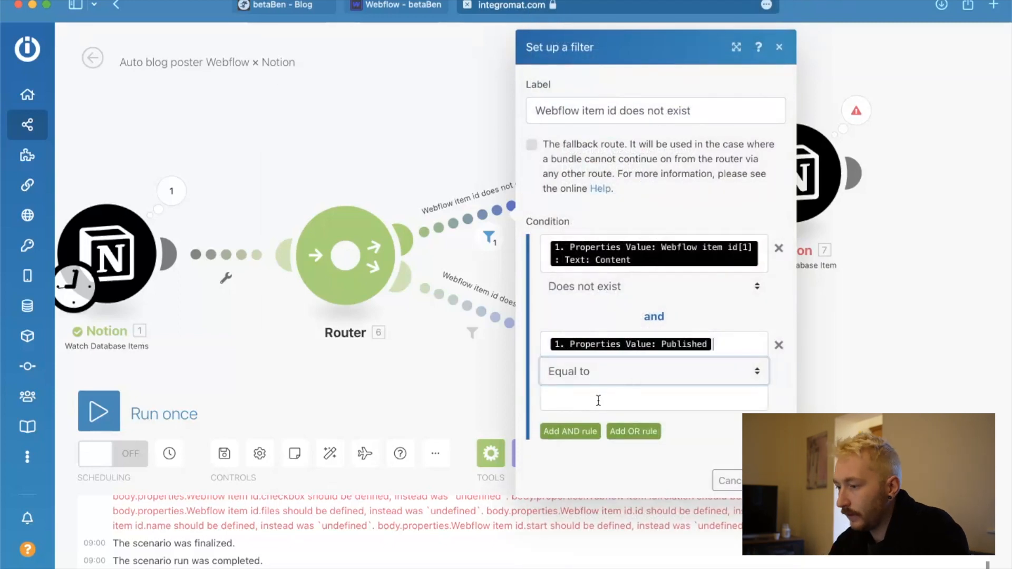
left_click(599, 401)
type("true")
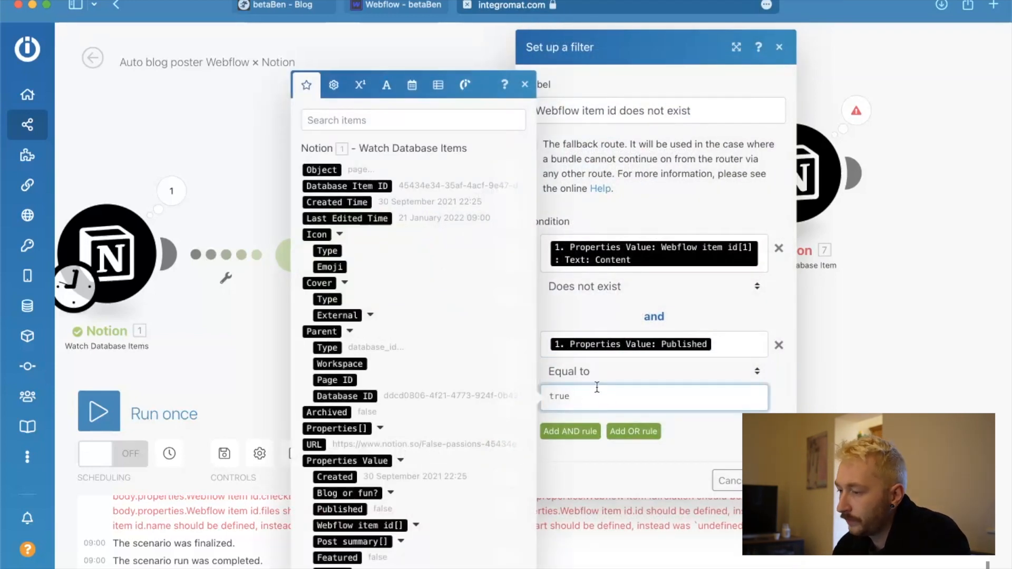
key("Return")
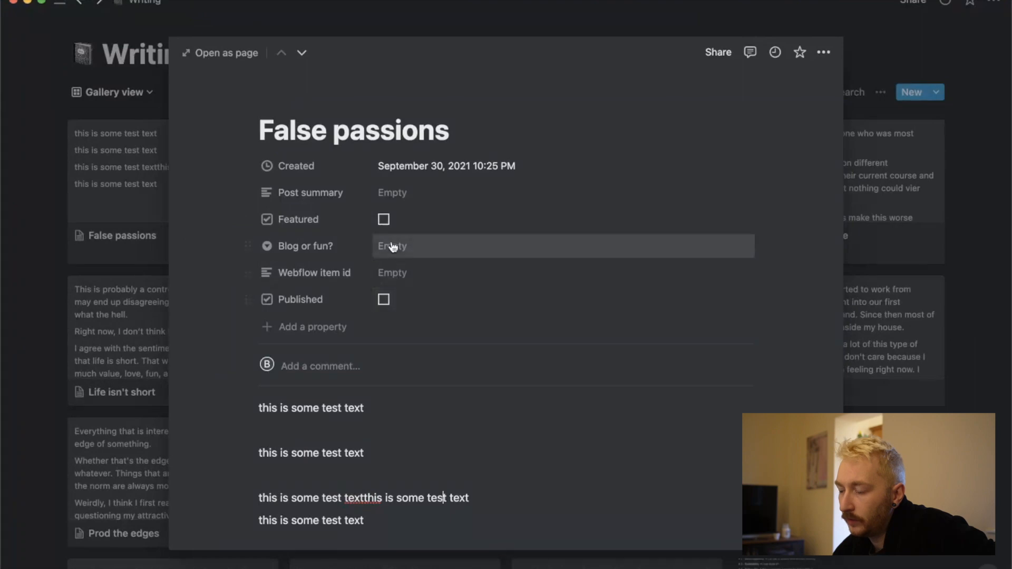
Tick Featured on the False passions page in Notion and run the Integromat scenario once.
left_click(384, 220)
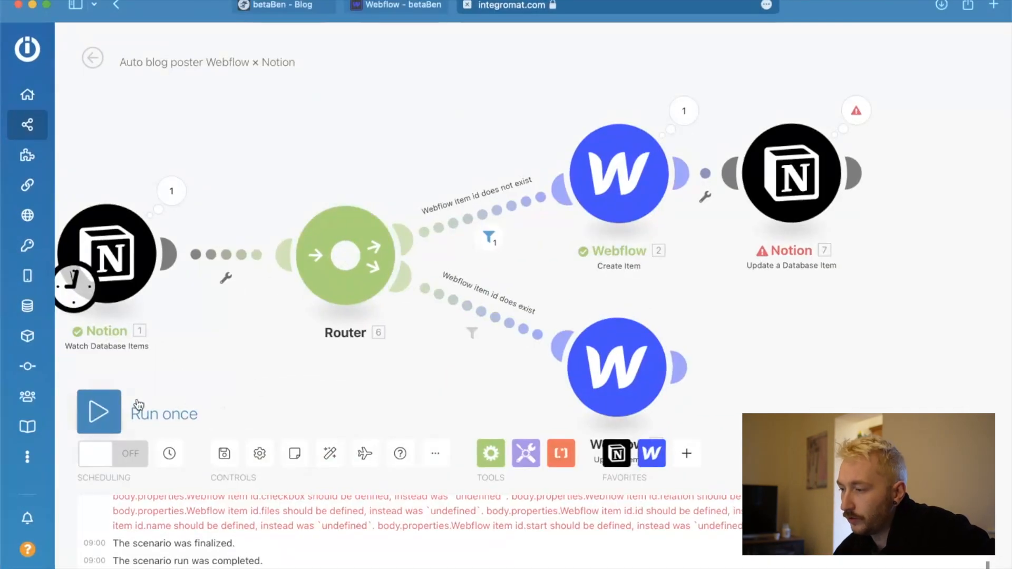
left_click(138, 405)
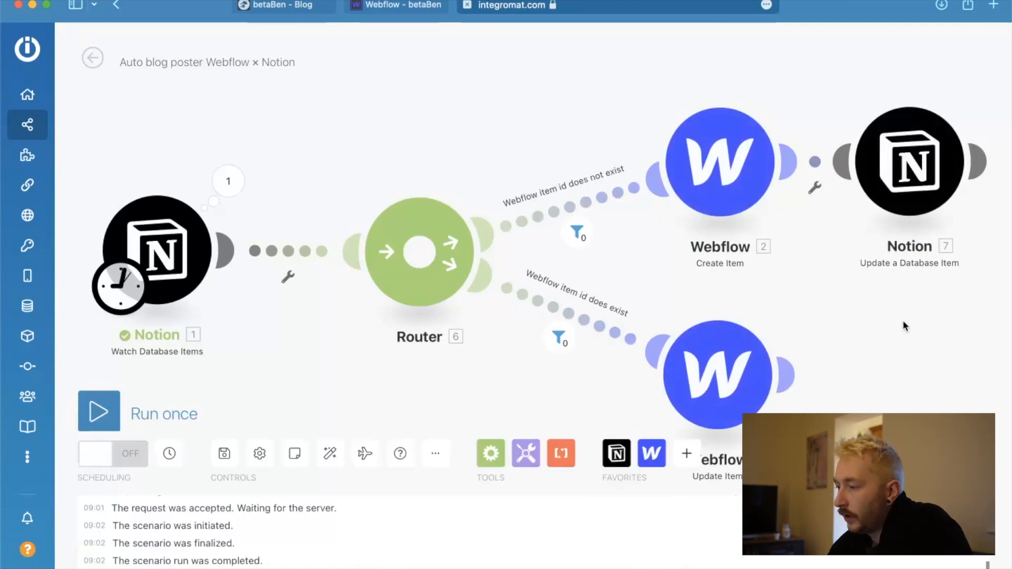
scroll(697, 310, "down", 3)
scroll(697, 310, "up", 2)
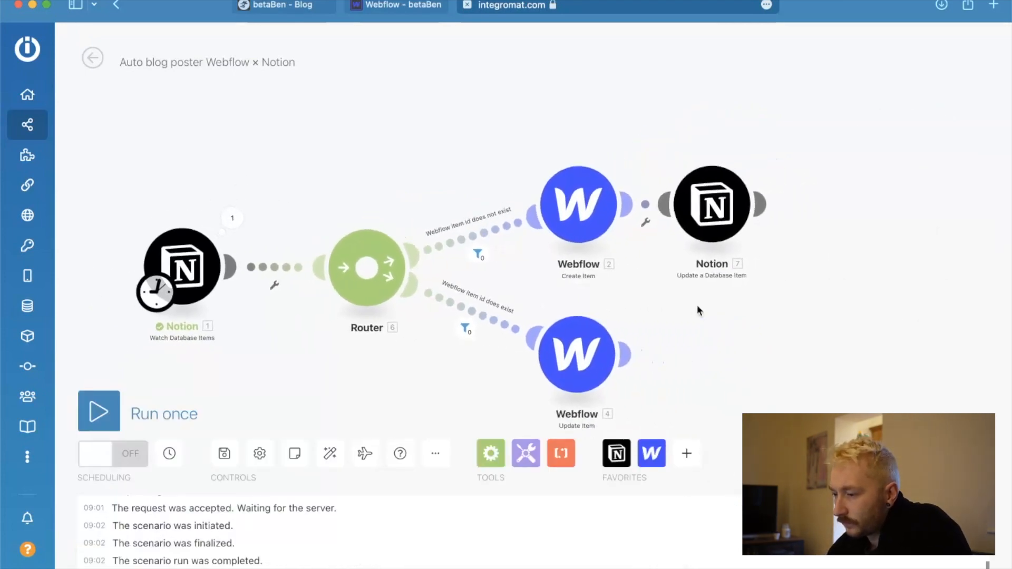
scroll(698, 310, "up", 1)
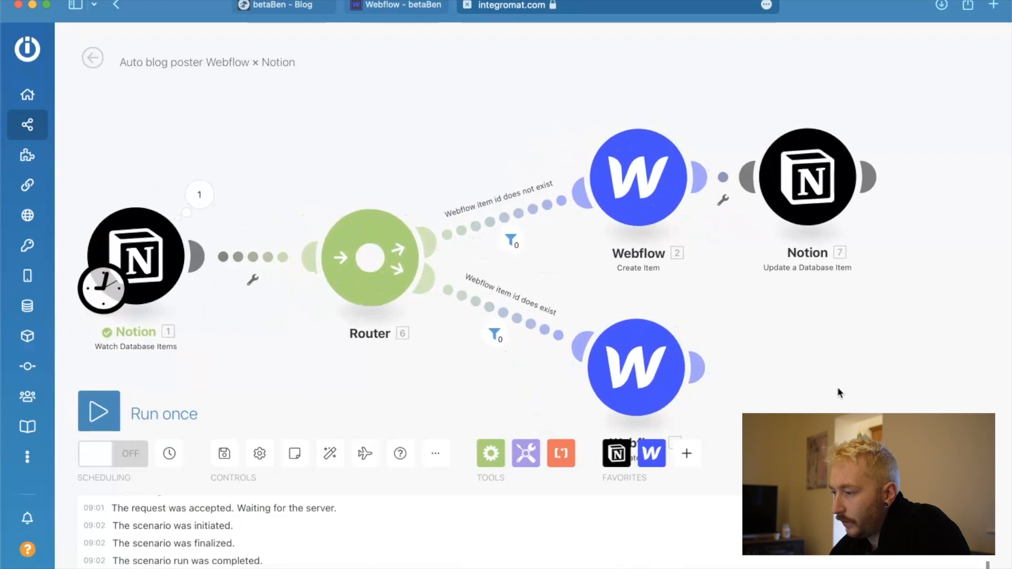
Tick Published on the False passions page in Notion and run the Integromat scenario once.
scroll(797, 373, "down", 2)
scroll(797, 373, "up", 1)
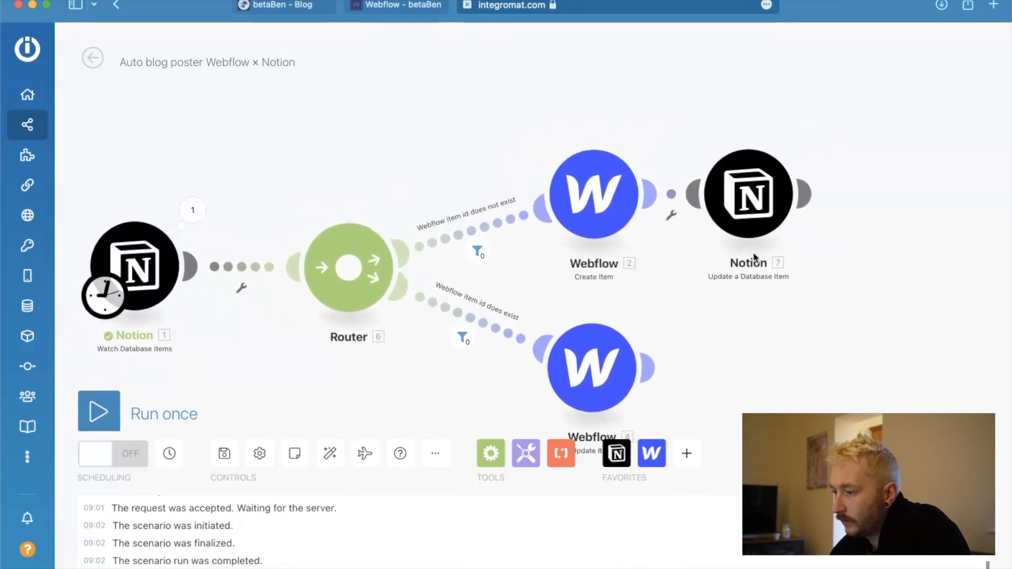
left_click(758, 204)
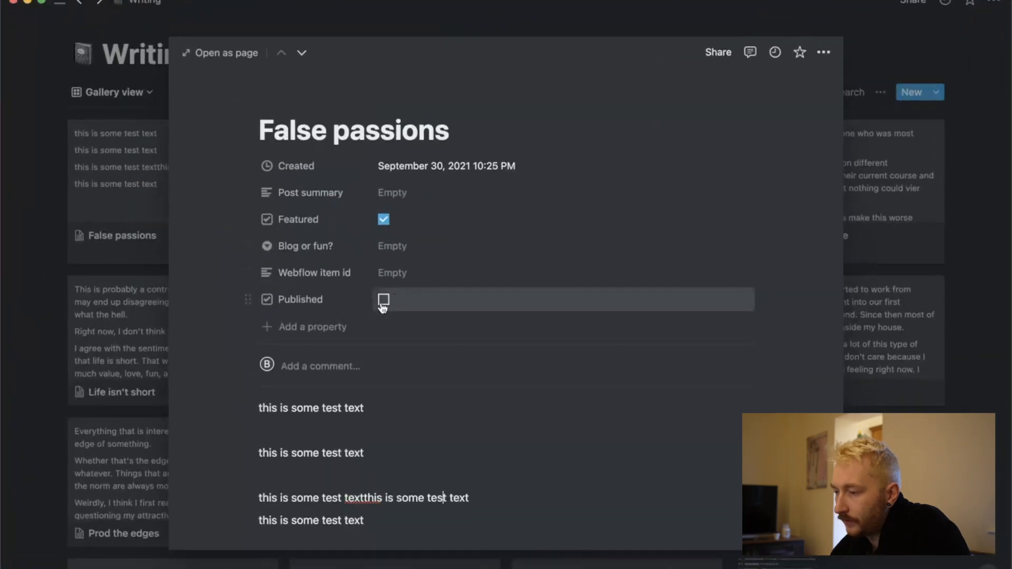
left_click(384, 299)
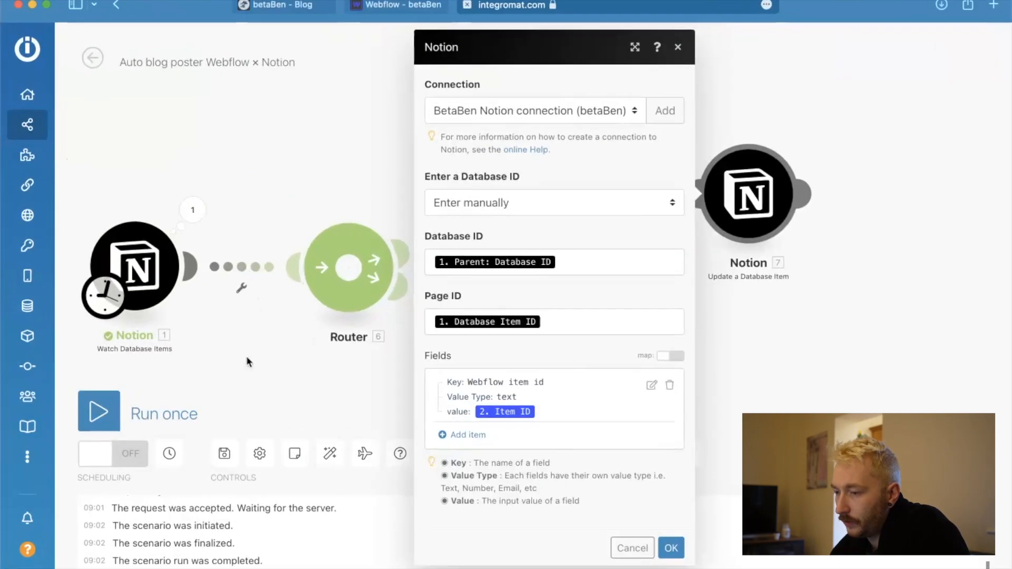
left_click(247, 358)
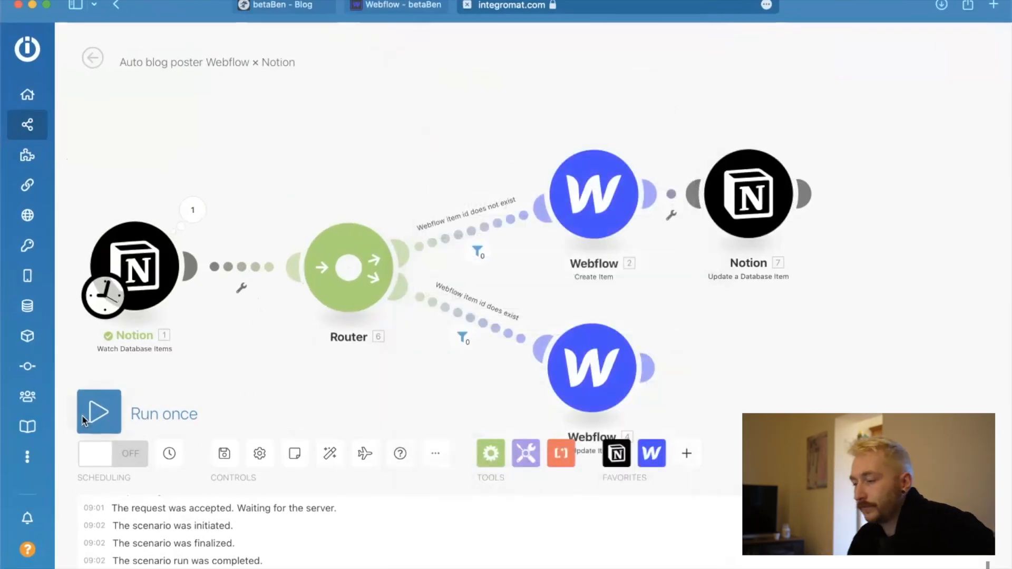
left_click(99, 416)
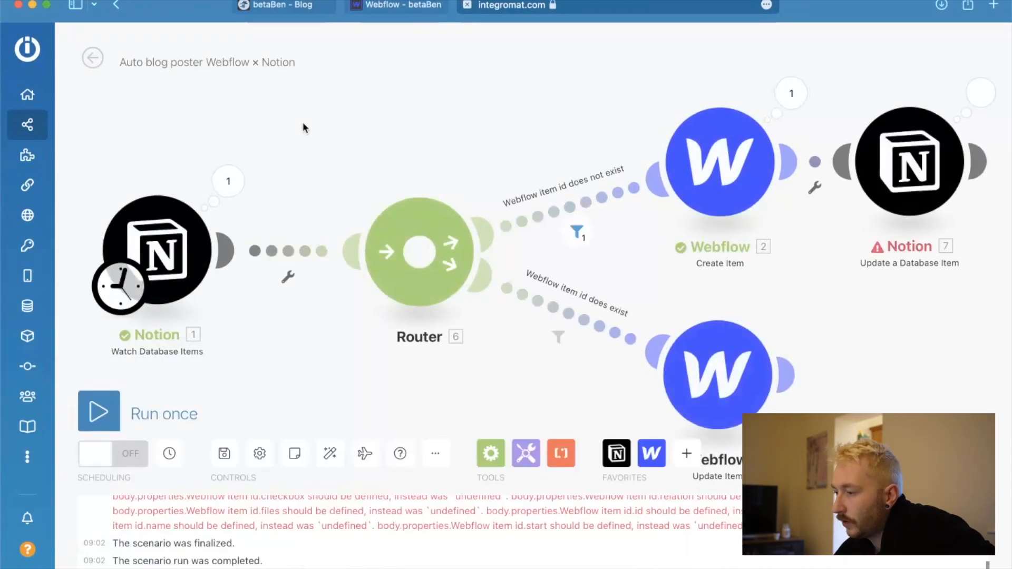
Inspect the error details of the Notion Update a Database Item module from the last run.
scroll(719, 267, "right", 5)
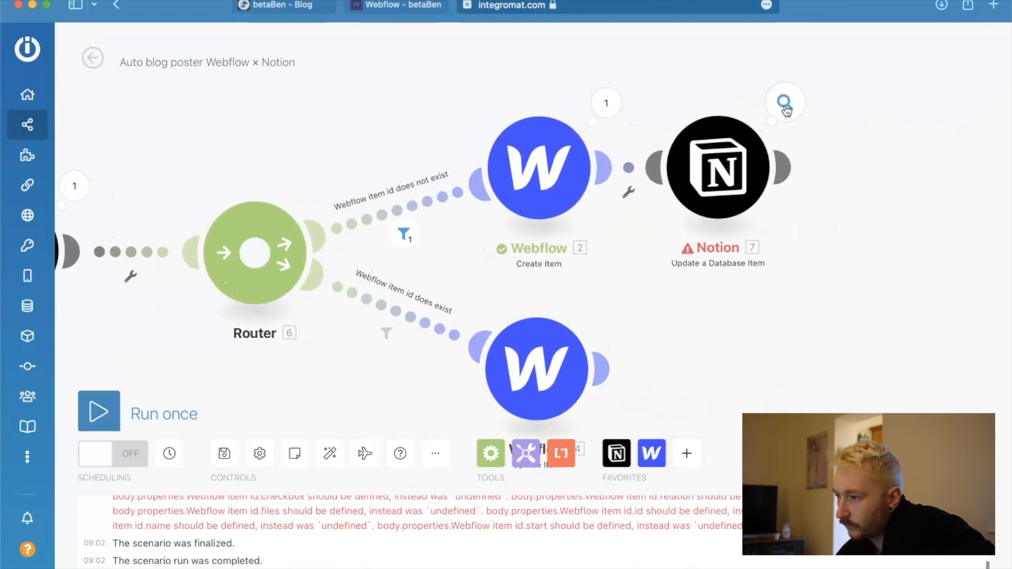
left_click(785, 105)
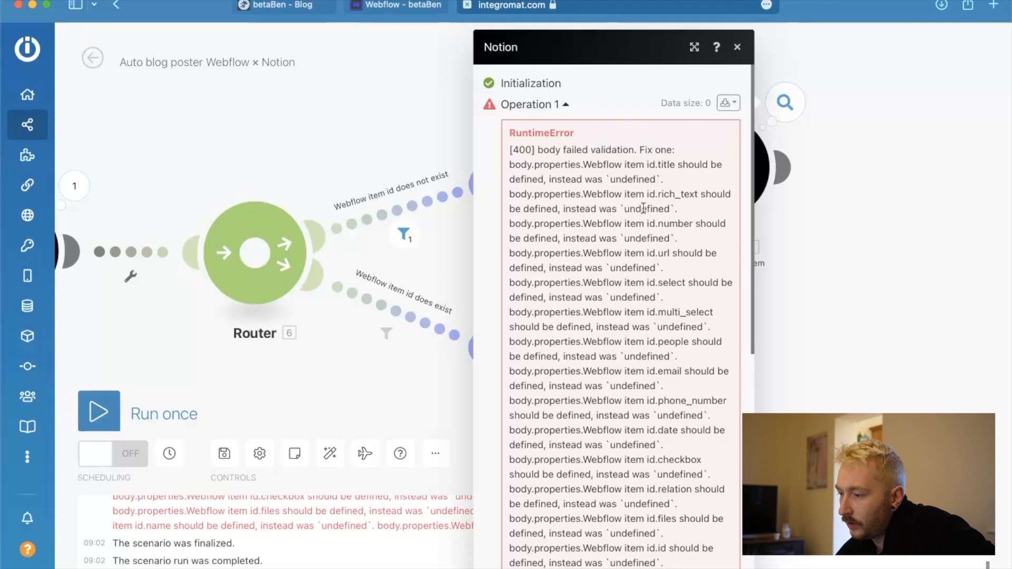
scroll(643, 205, "down", 5)
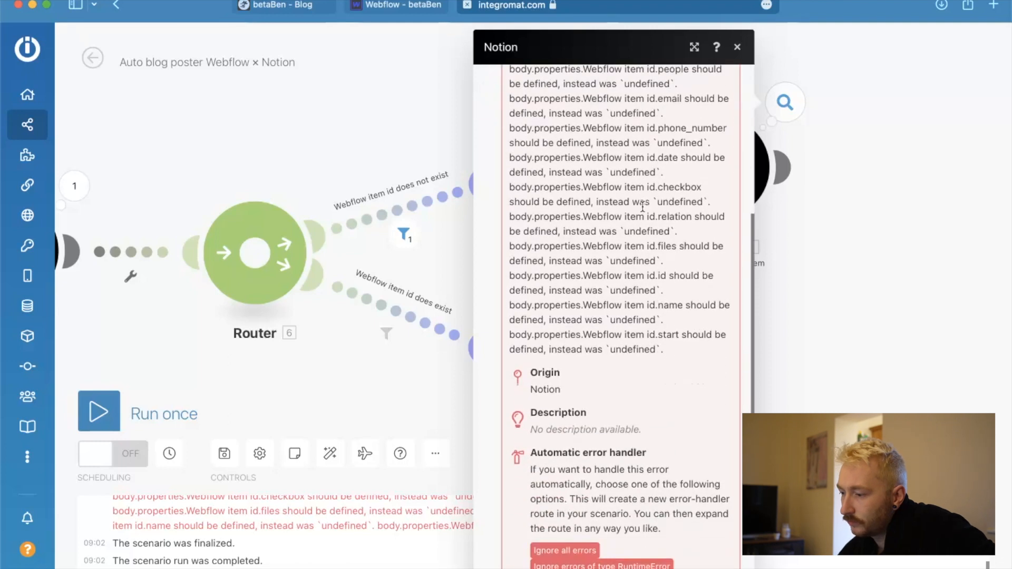
scroll(709, 381, "down", 2)
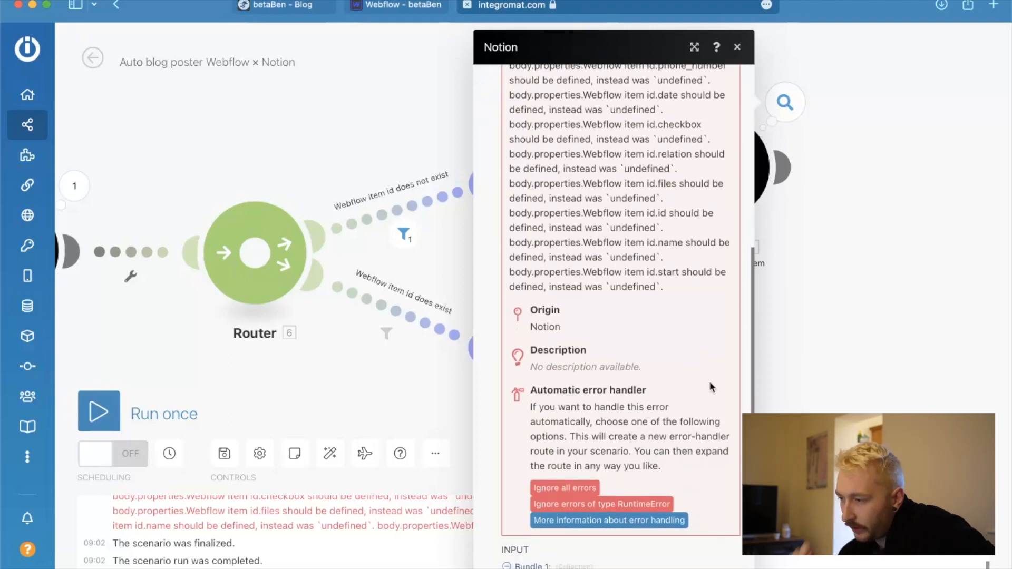
left_click(801, 364)
Look through the list of available Notion modules, from the database item actions down to the API call.
left_click(616, 452)
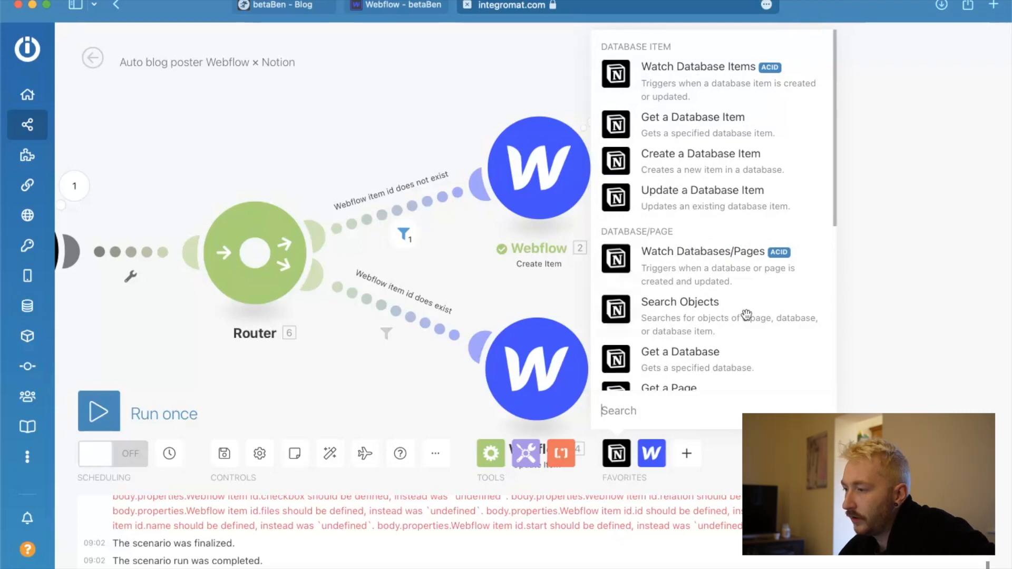
scroll(745, 315, "down", 2)
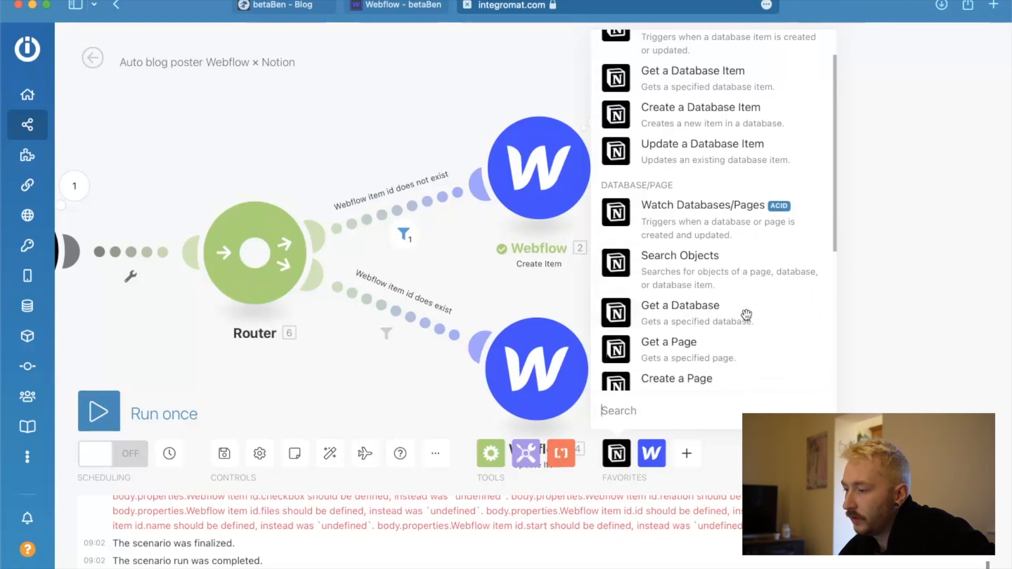
scroll(704, 320, "down", 10)
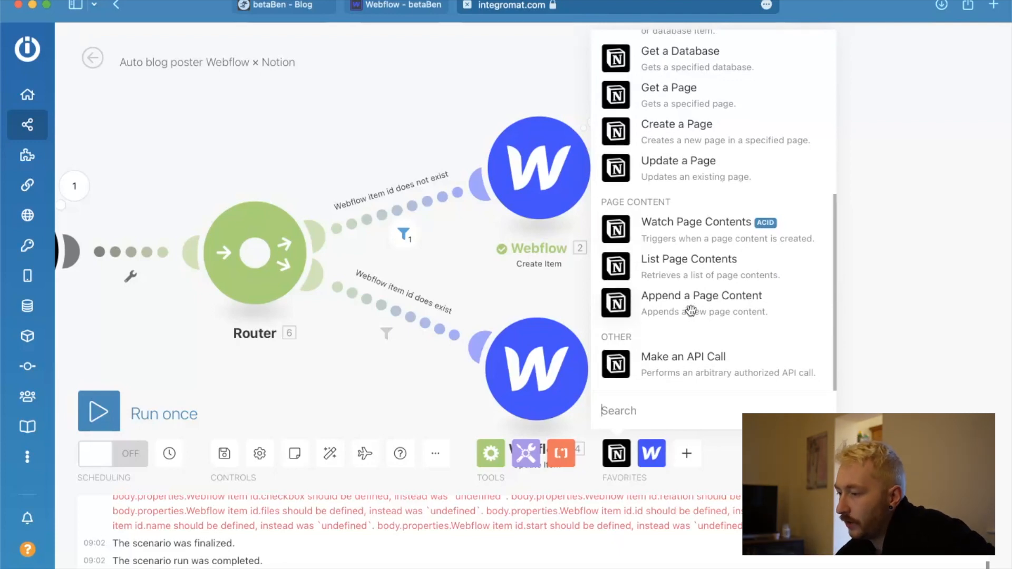
Check the properties of the False passions page in Notion, including Webflow item id, and return to Integromat.
key("ctrl+Up")
left_click(315, 233)
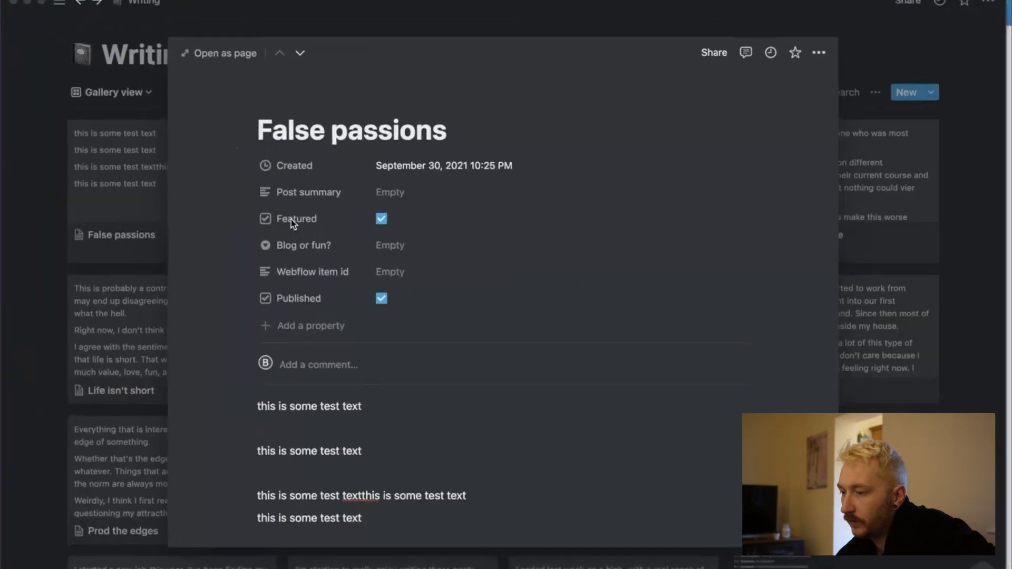
scroll(316, 491, "down", 2)
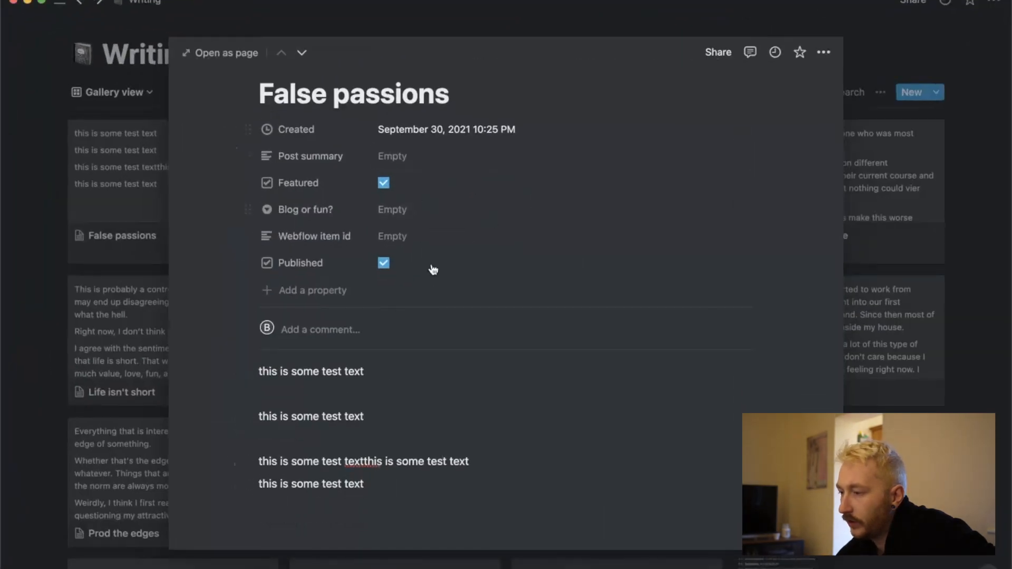
scroll(431, 294, "up", 2)
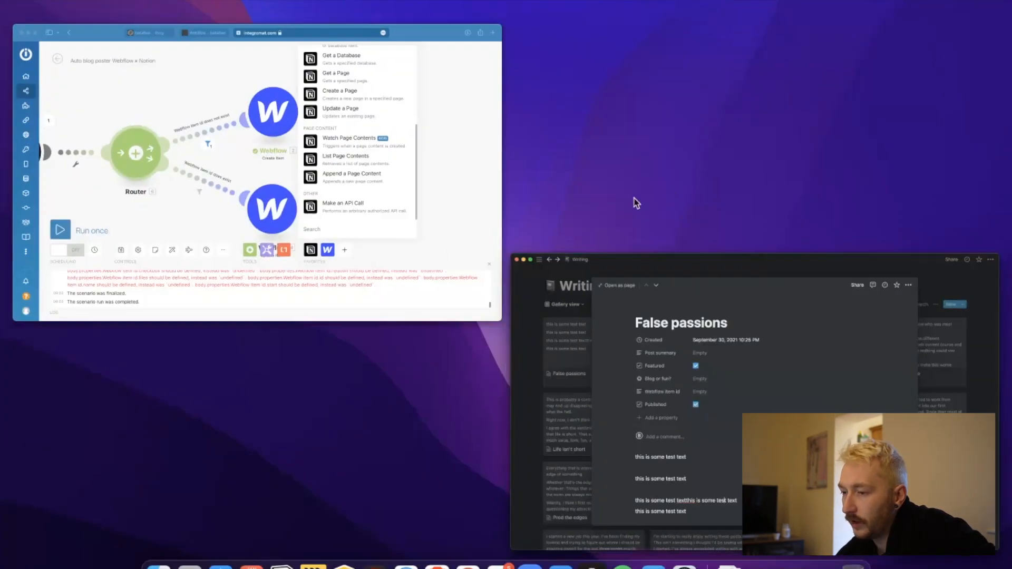
left_click(497, 237)
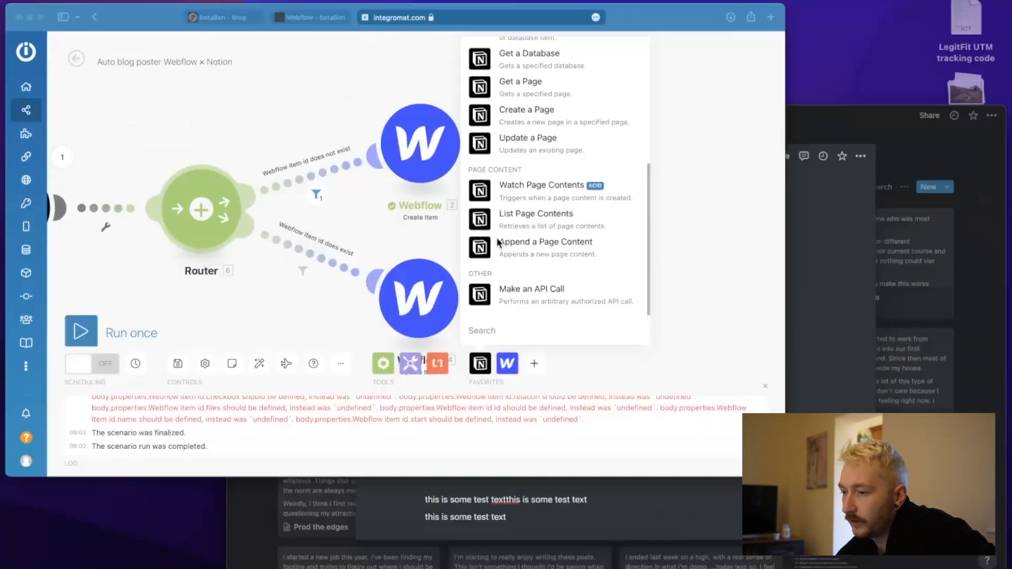
Examine the Properties and Properties Value collections in the output bundle of the Watch Database Items module.
scroll(352, 289, "left", 4)
left_click(323, 193)
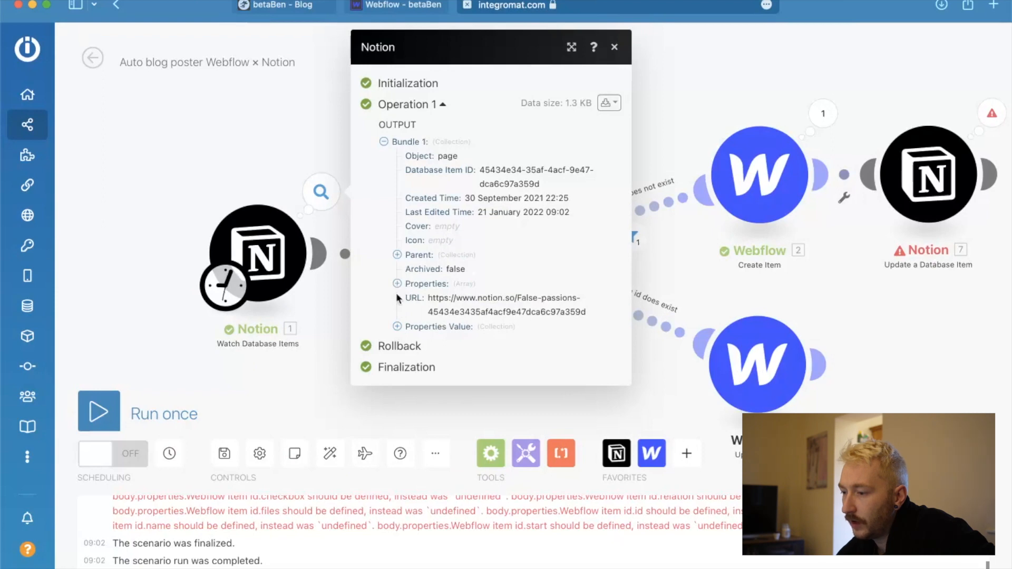
left_click(398, 328)
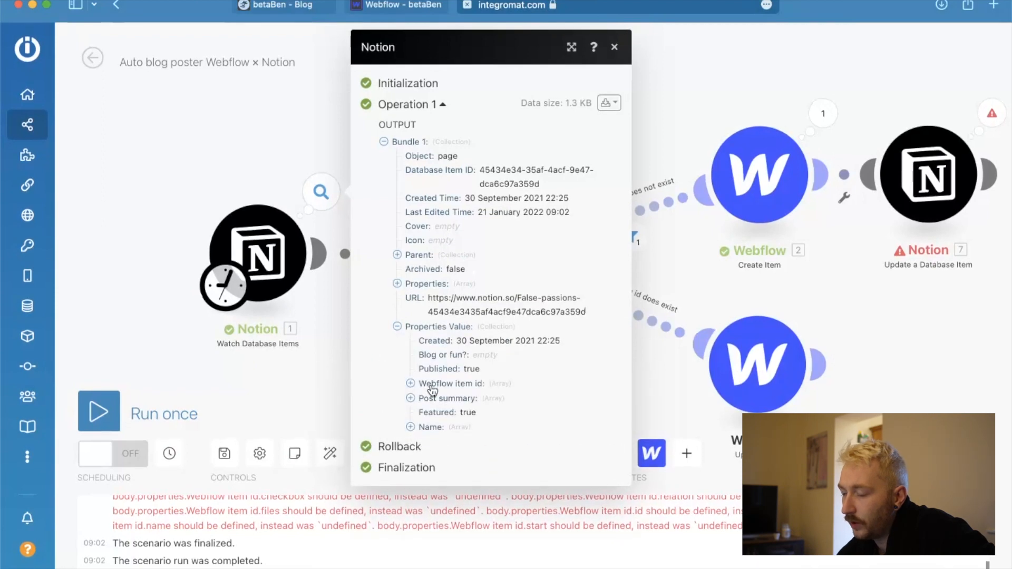
left_click(397, 284)
left_click(410, 299)
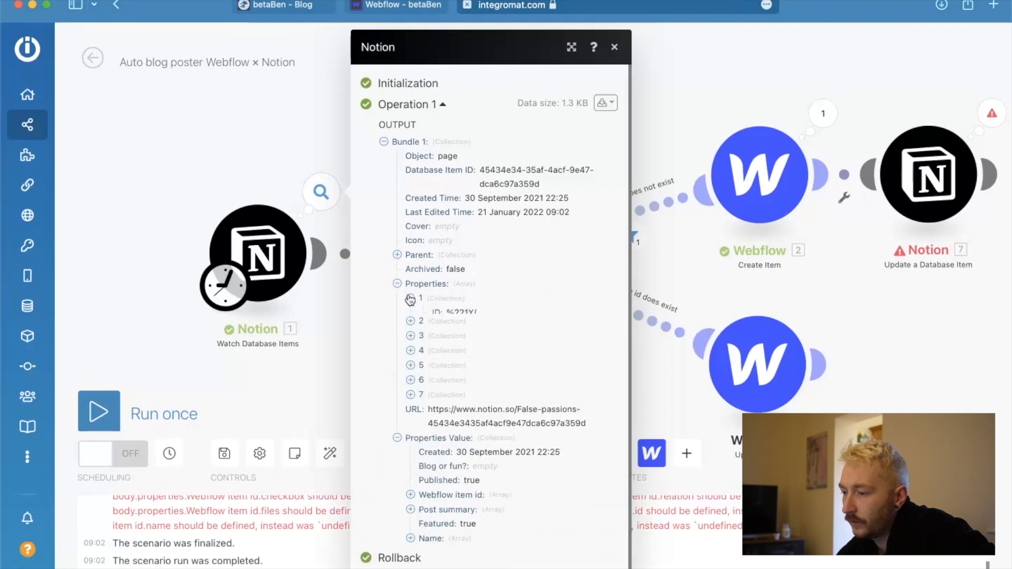
left_click(410, 298)
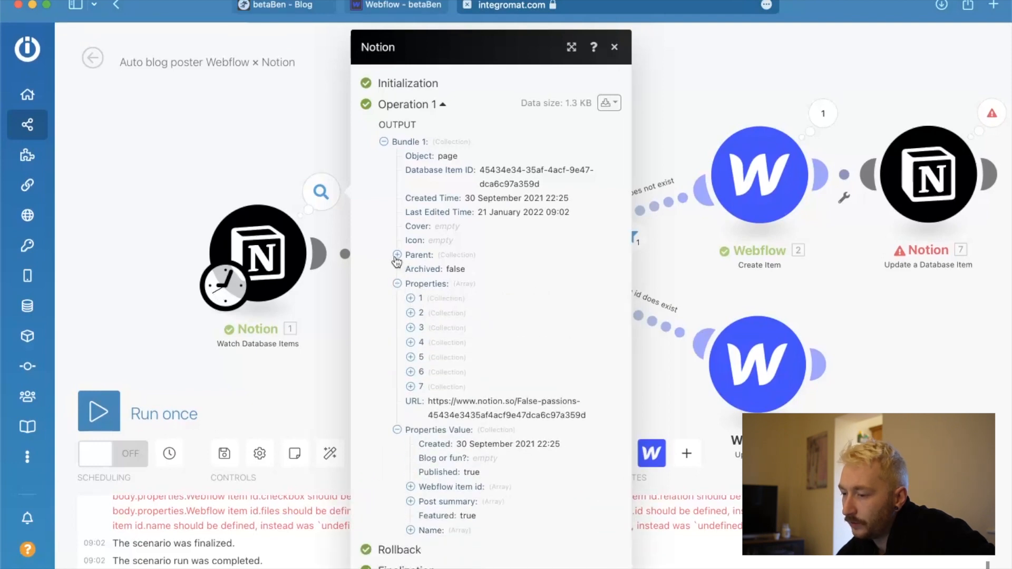
left_click(281, 159)
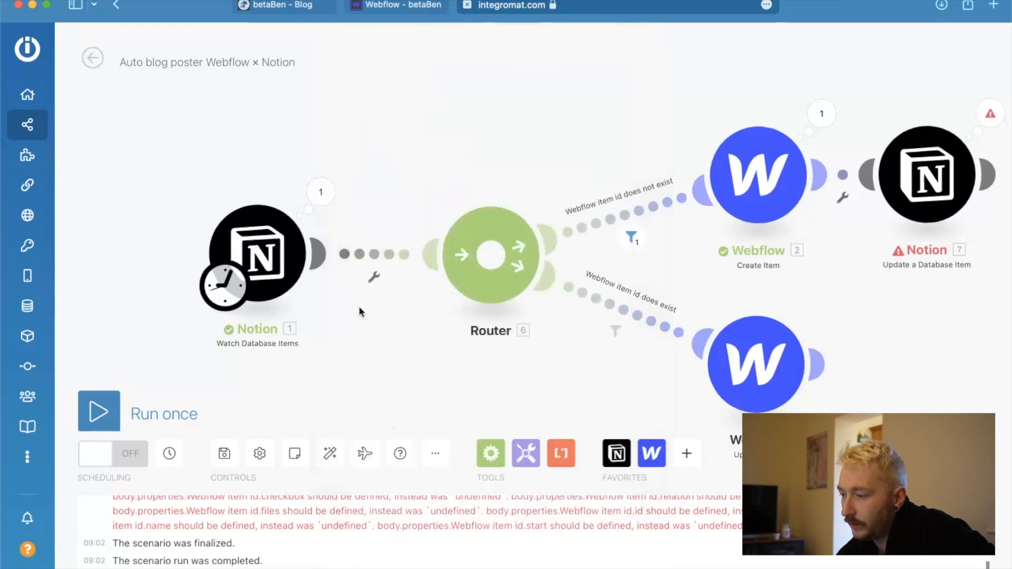
Review the current settings of the Notion Update a Database Item module and close them.
scroll(358, 305, "down", 5)
scroll(359, 307, "up", 1)
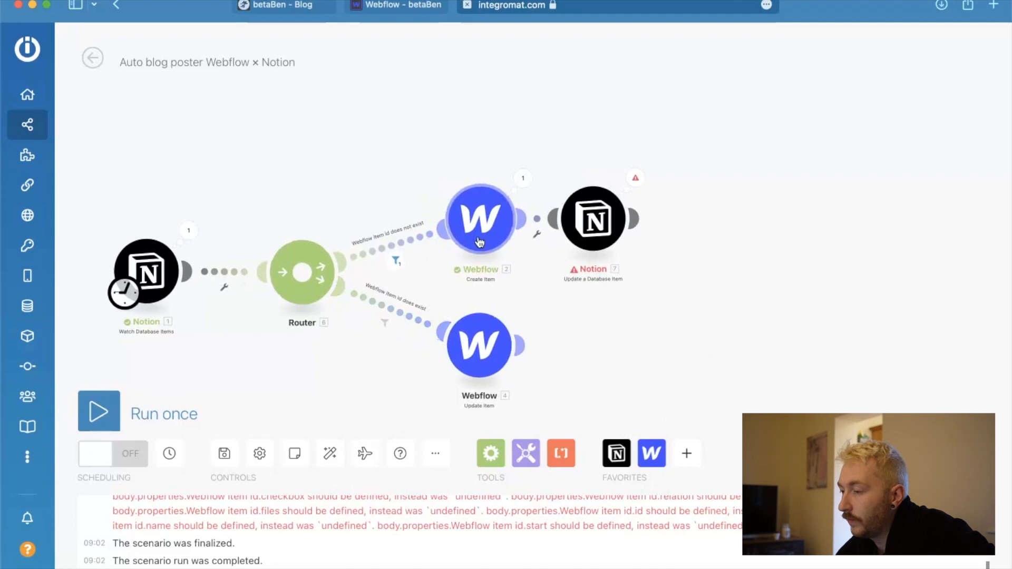
left_click(601, 222)
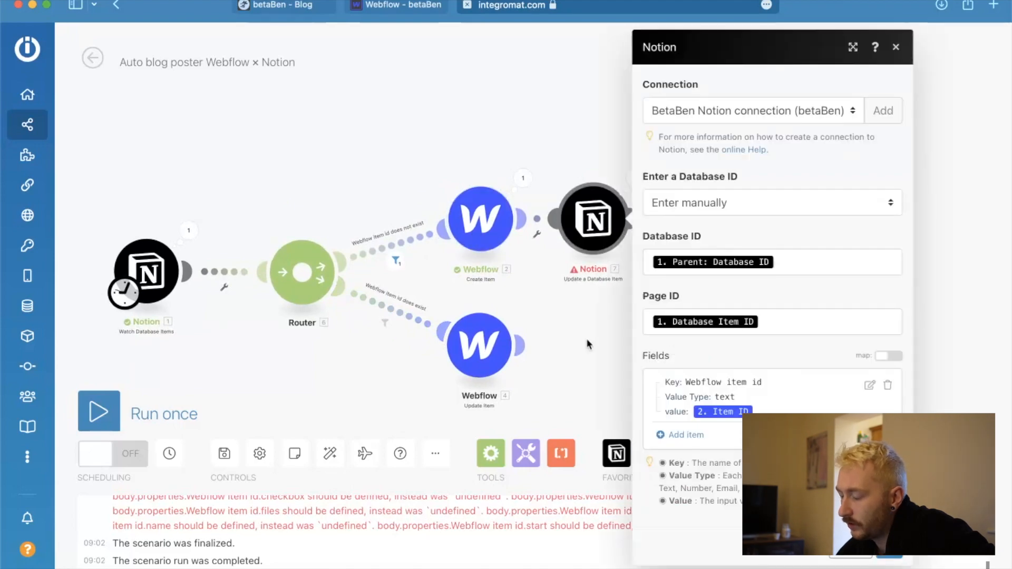
left_click(574, 395)
Search the Notion module list for another action that could write the Webflow item id back.
scroll(719, 345, "down", 3)
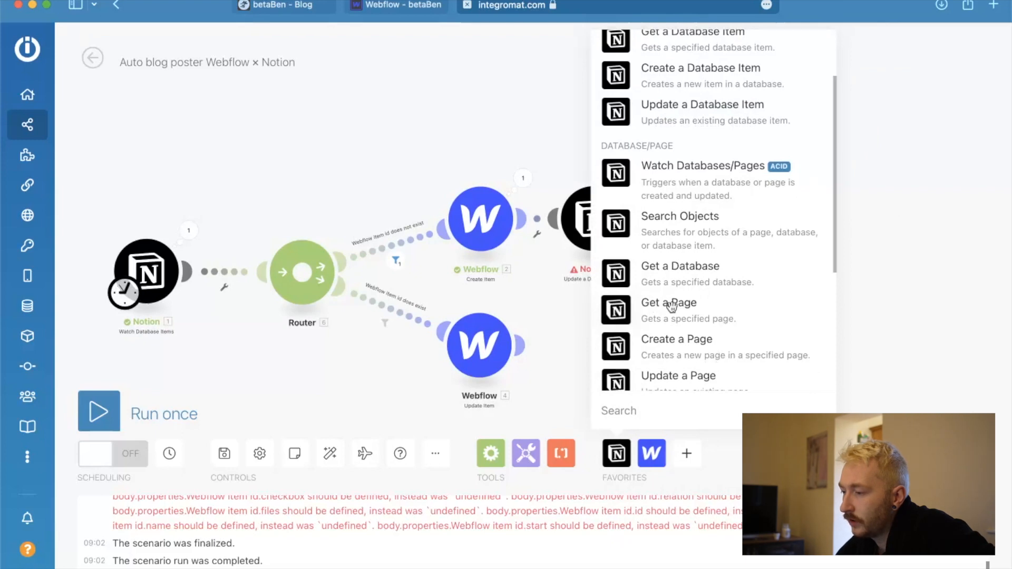
scroll(671, 306, "down", 7)
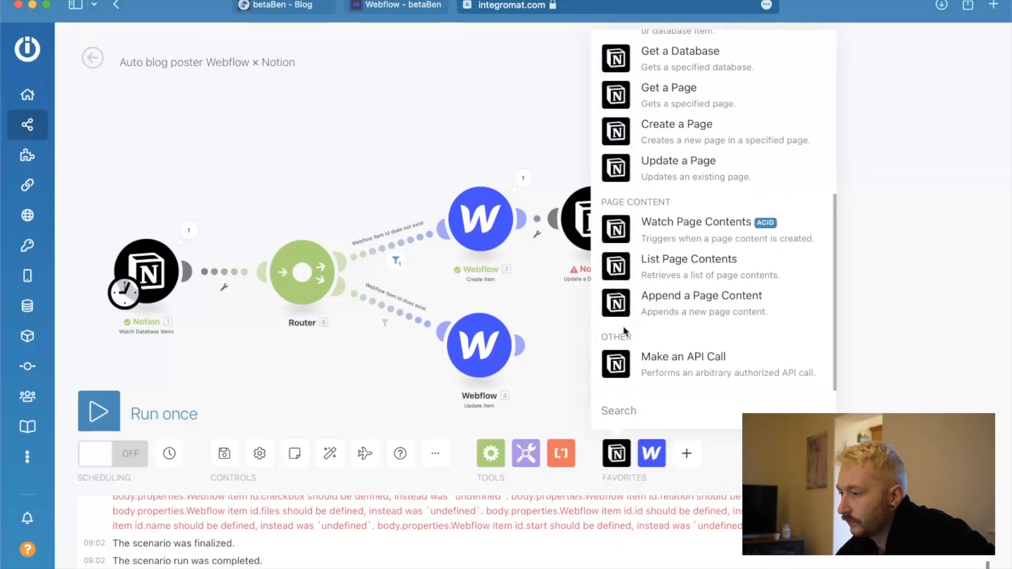
scroll(632, 323, "up", 8)
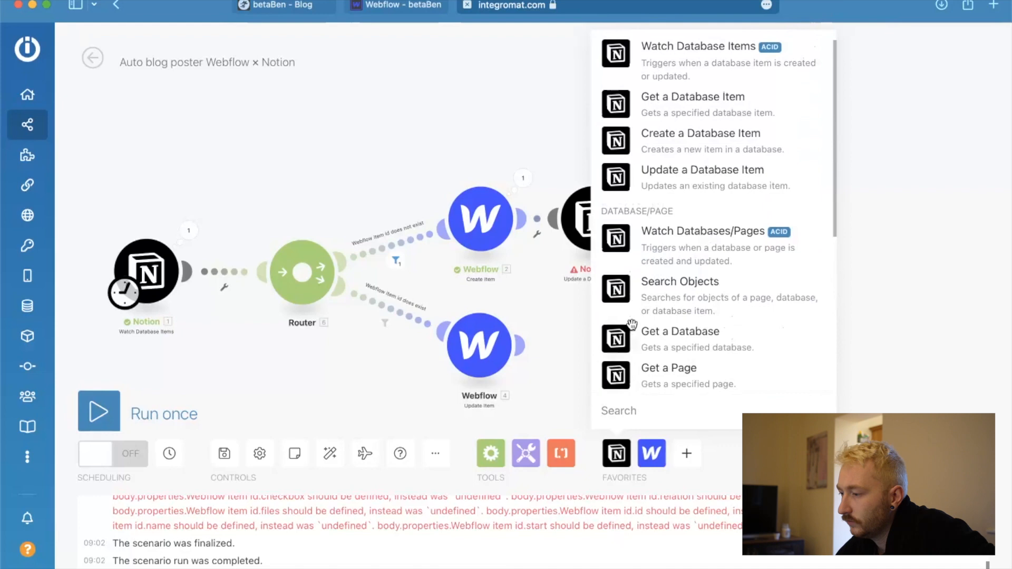
scroll(632, 323, "up", 2)
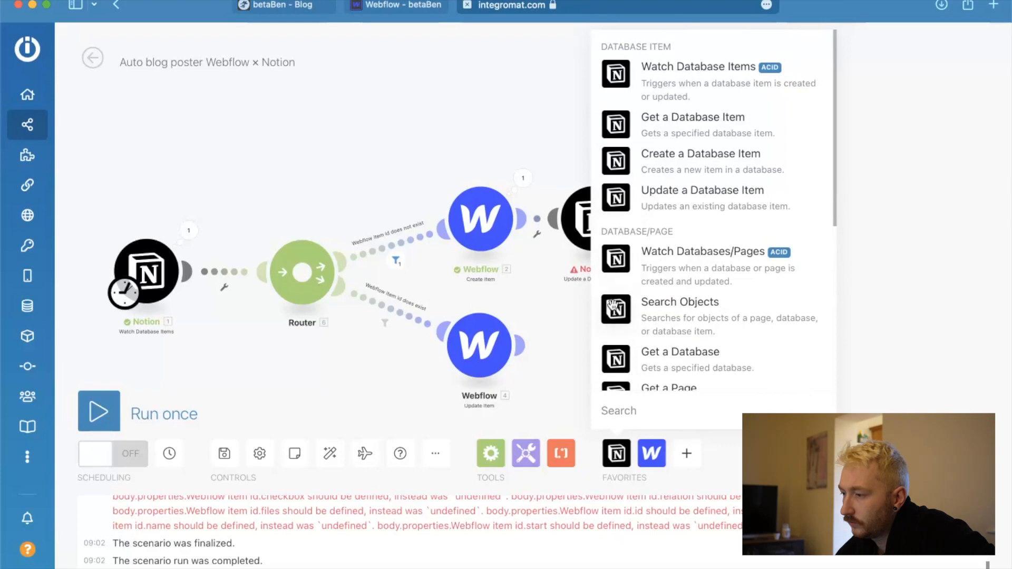
scroll(613, 307, "down", 1)
left_click(557, 306)
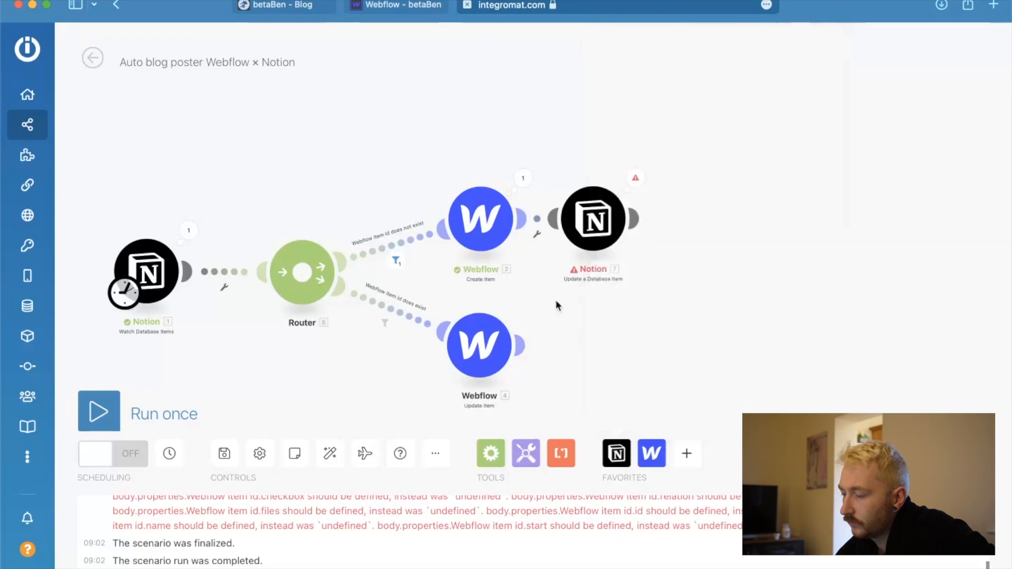
Reopen the Update a Database Item settings and read the help on the Key, Value Type and Value of a field.
left_click_drag(593, 215, 608, 214)
left_click(608, 213)
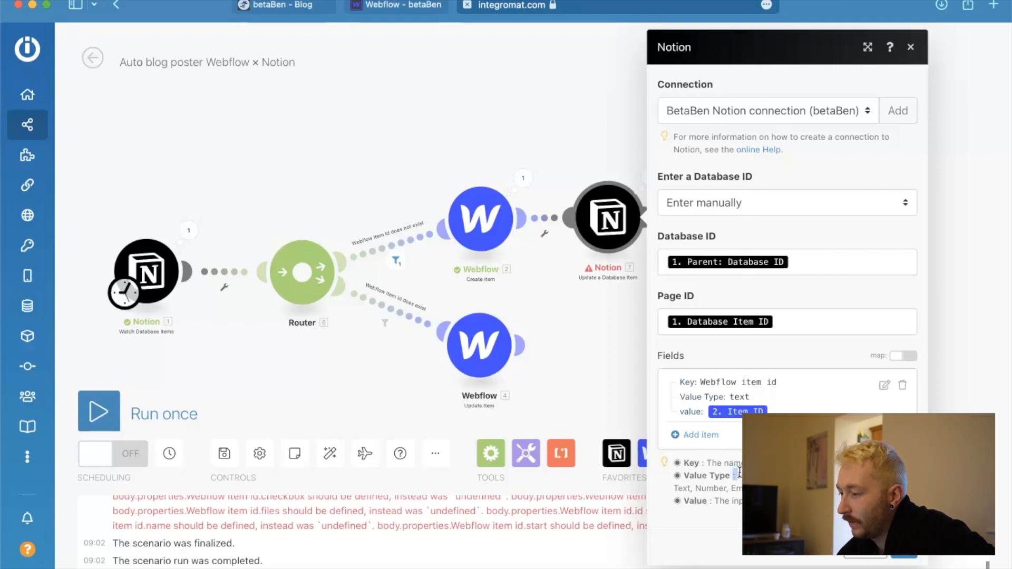
left_click_drag(734, 474, 770, 490)
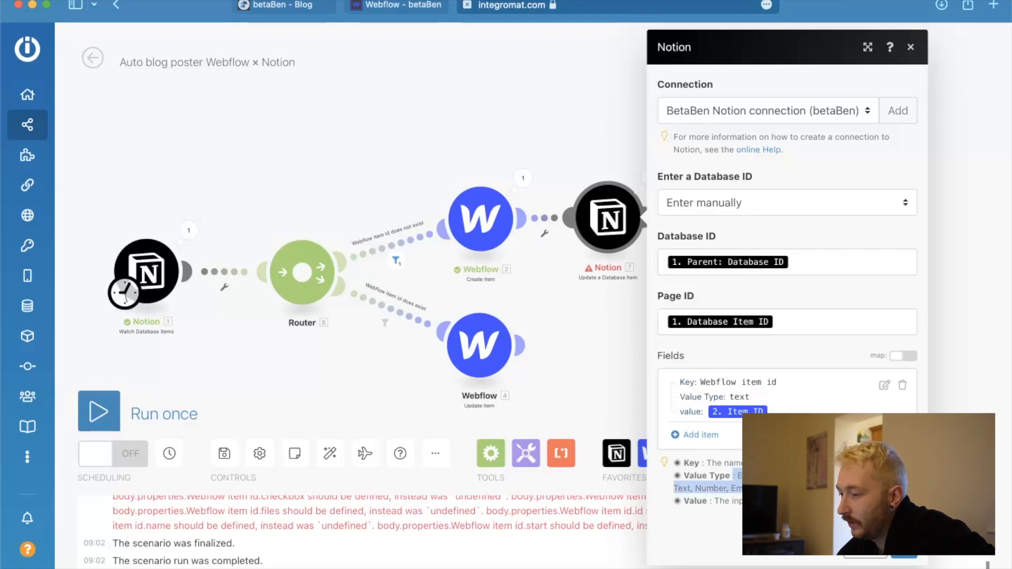
left_click(770, 491)
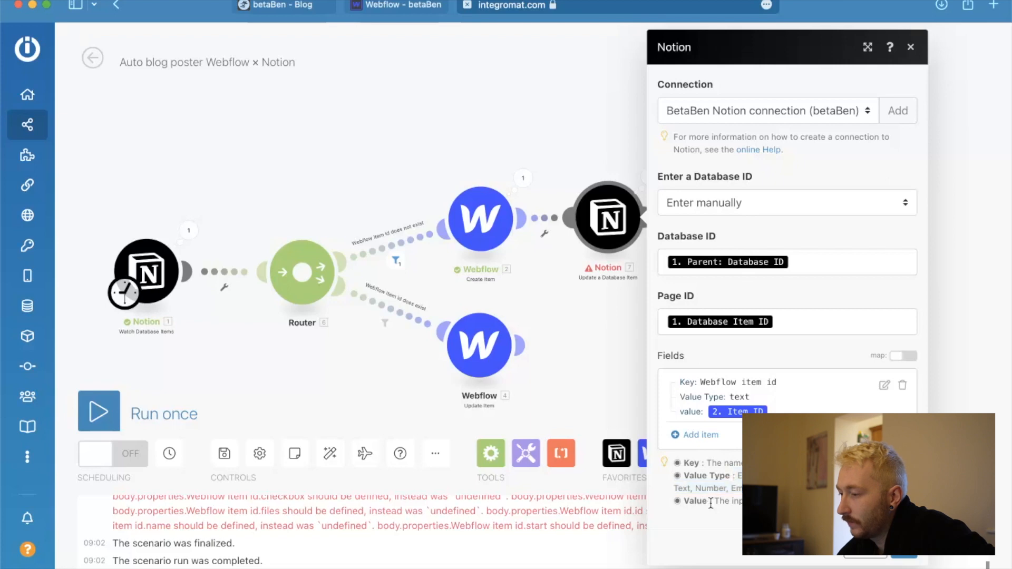
Try the map option for the Fields of the Update a Database Item module.
left_click(907, 357)
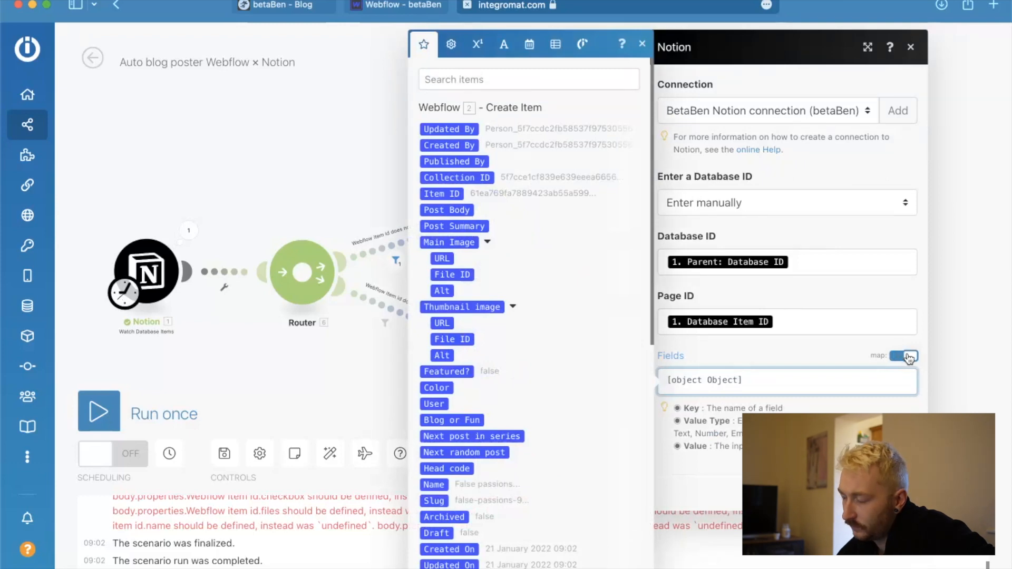
left_click(907, 357)
left_click(908, 357)
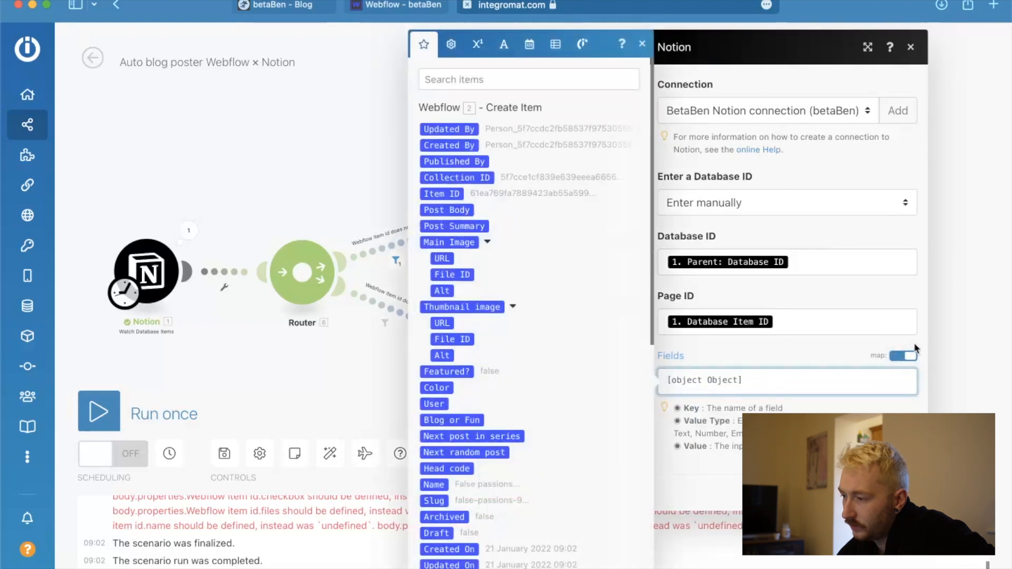
left_click(908, 357)
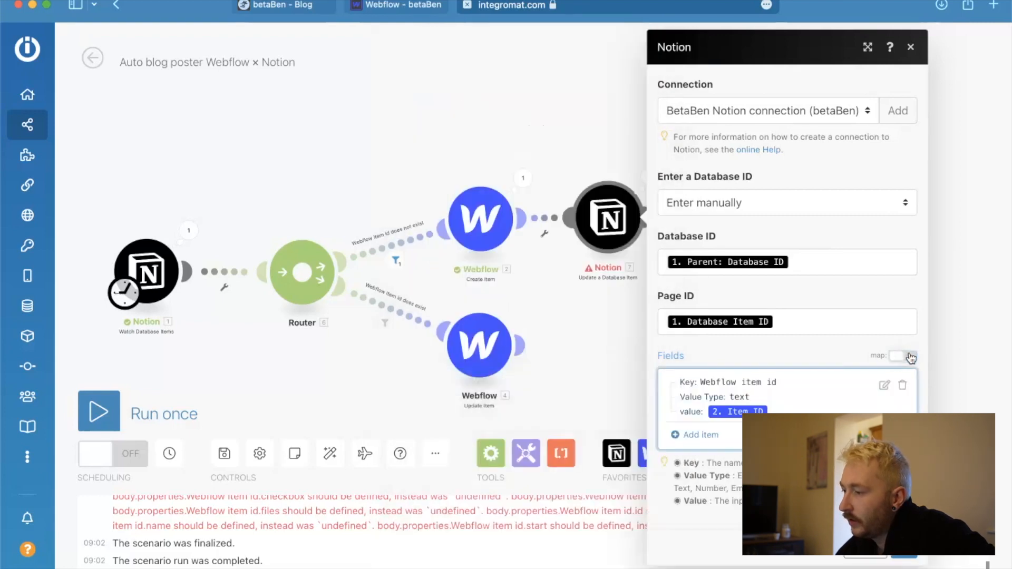
Set the Notion module's database entry to Select from the list and replace the mapped Database ID by searching for the "writing" database.
left_click(733, 345)
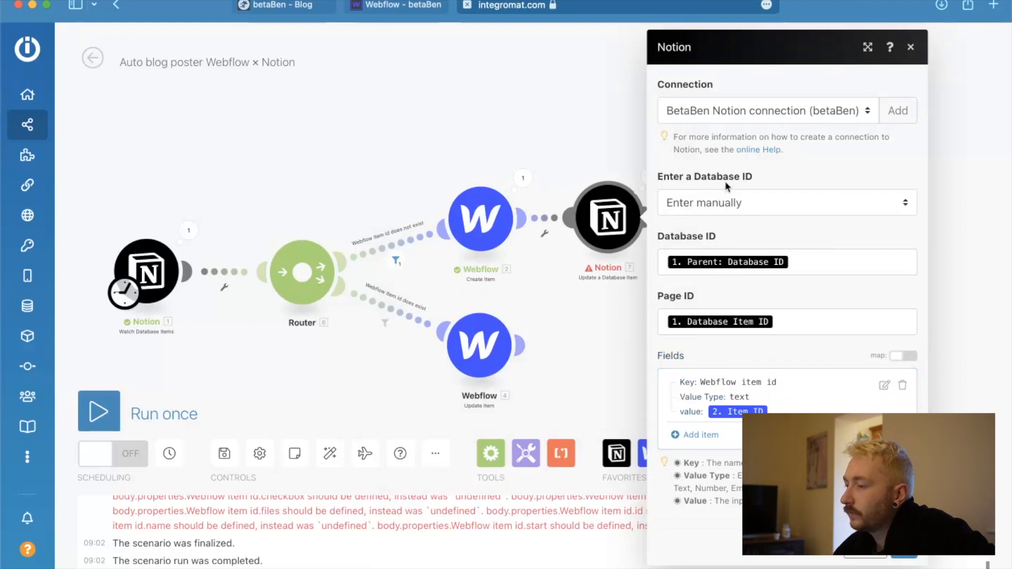
left_click(779, 202)
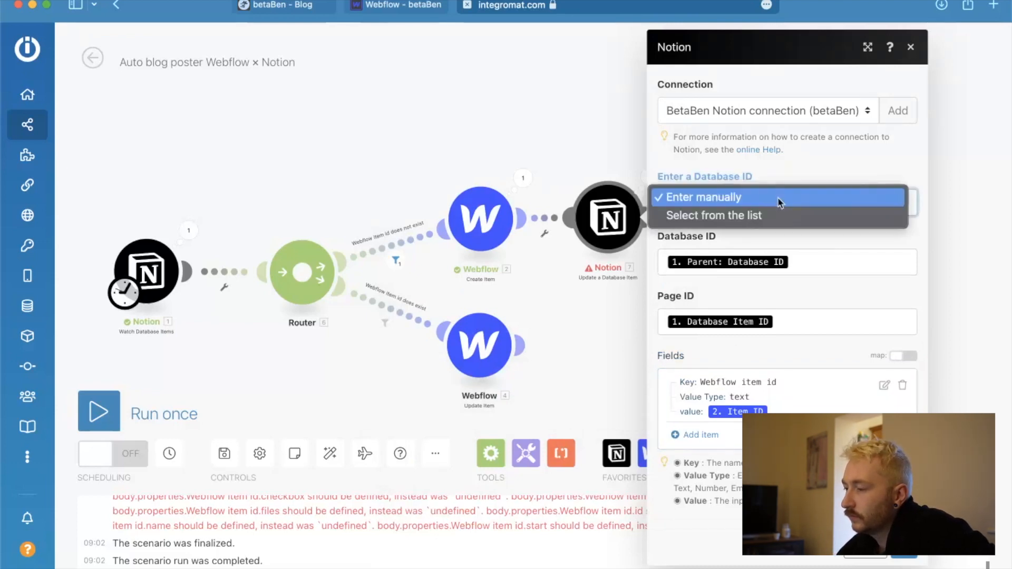
left_click(754, 217)
left_click(802, 278)
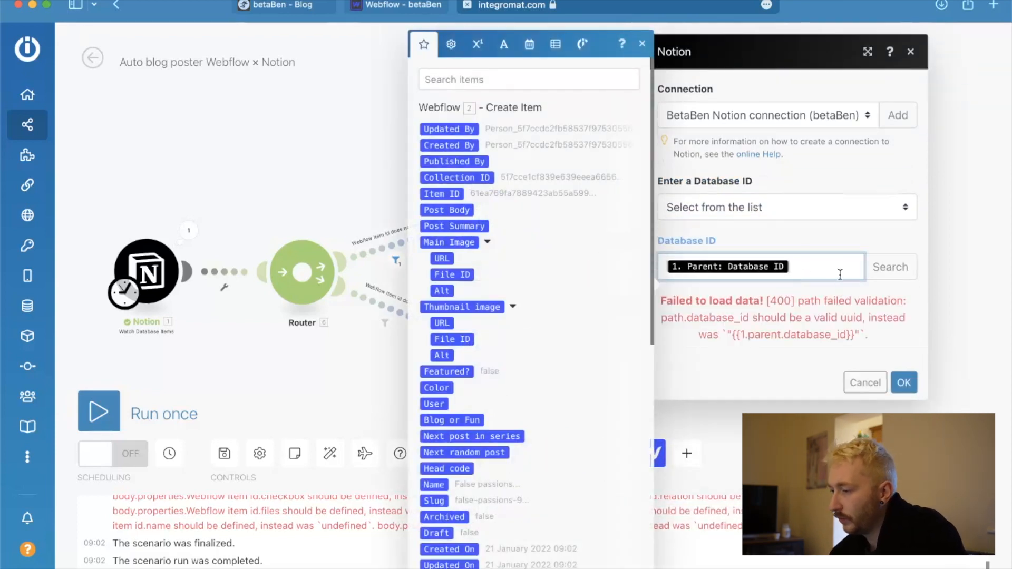
key("BackSpace")
left_click(892, 267)
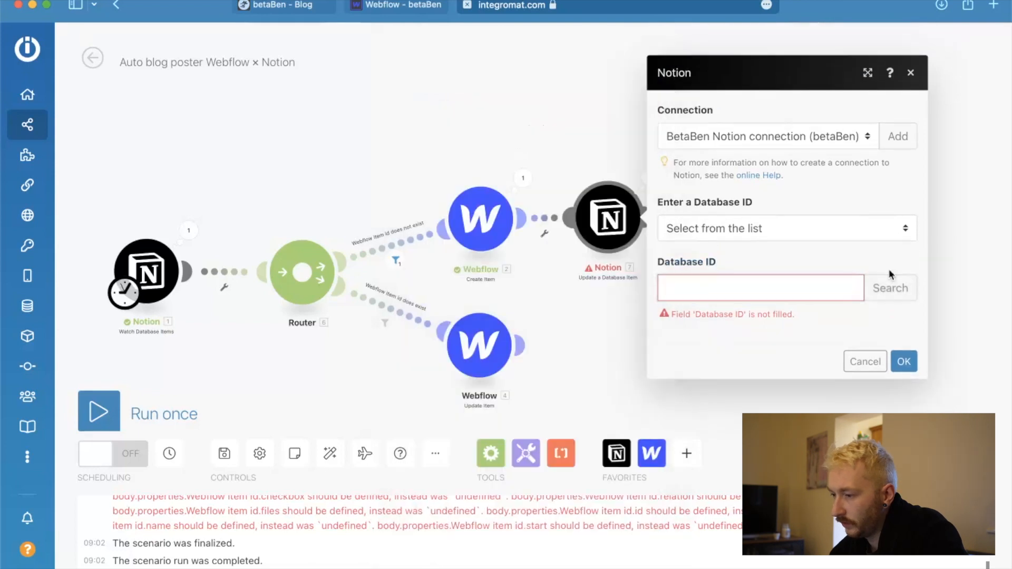
left_click(894, 288)
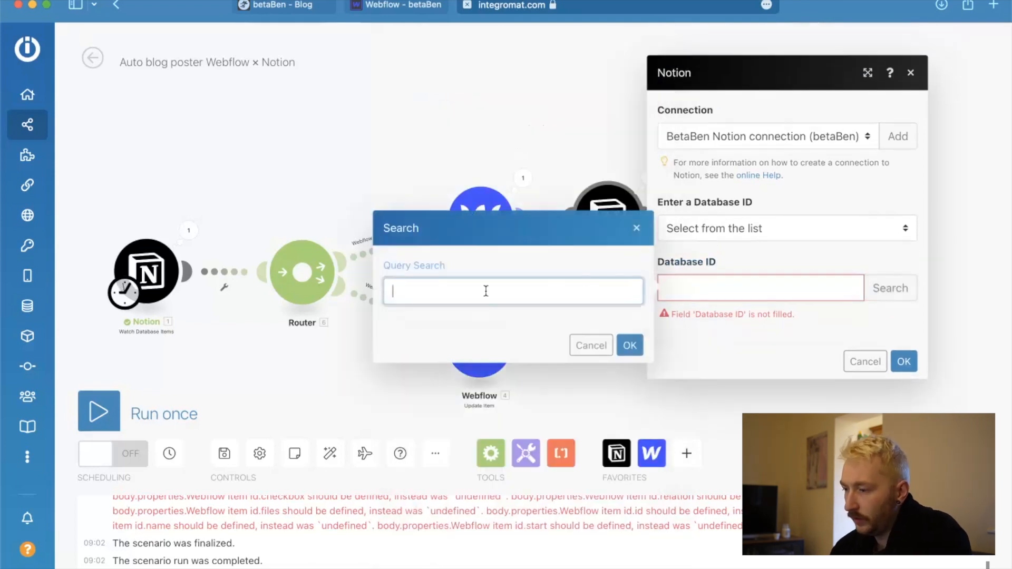
key("ctrl+Up")
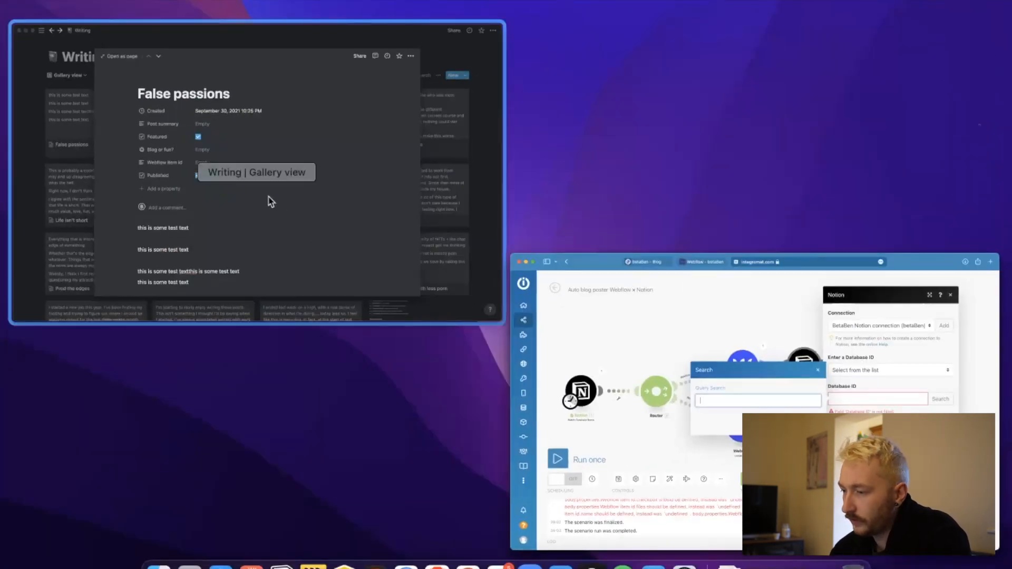
left_click(685, 385)
type("writing")
left_click(630, 345)
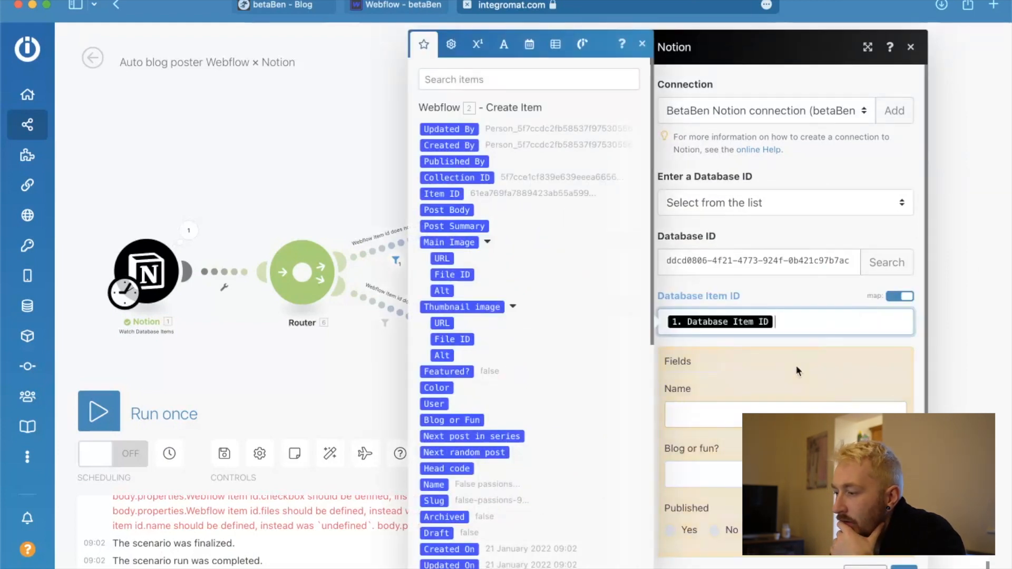
Map the Webflow item id field of the Notion update module to the Item ID from the Webflow Create Item module.
scroll(796, 365, "down", 3)
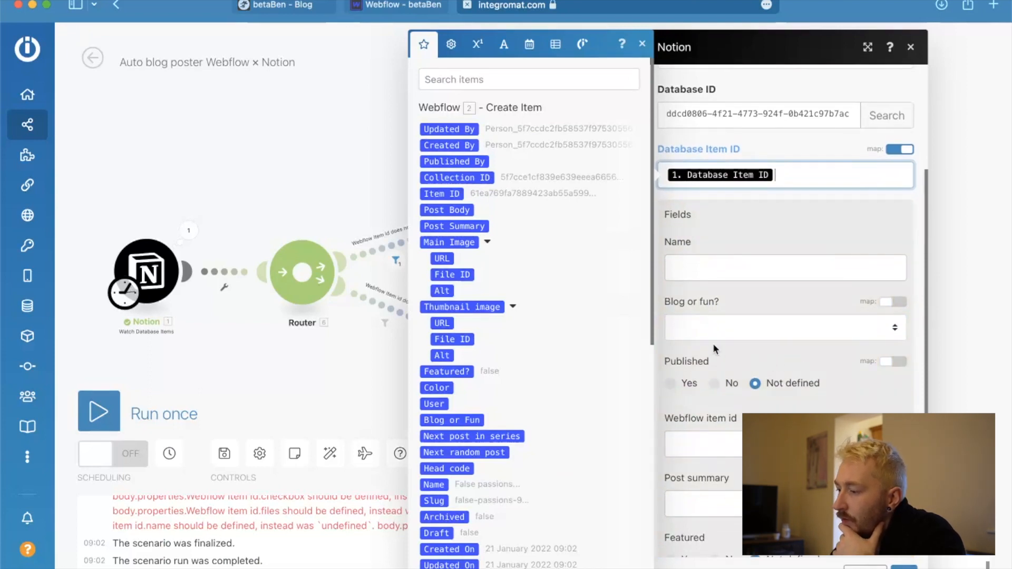
scroll(713, 344, "down", 2)
left_click(701, 393)
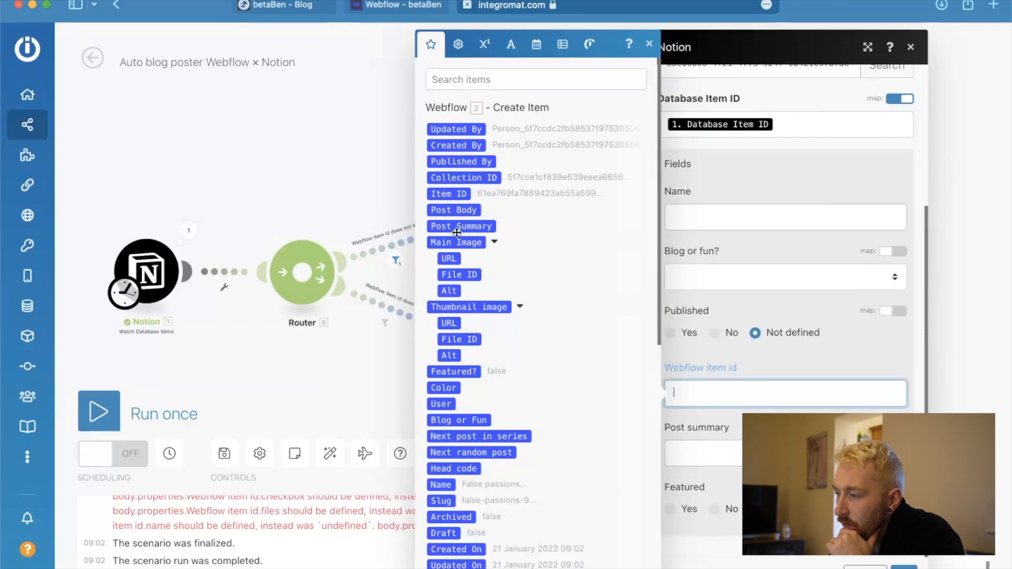
scroll(718, 209, "up", 2)
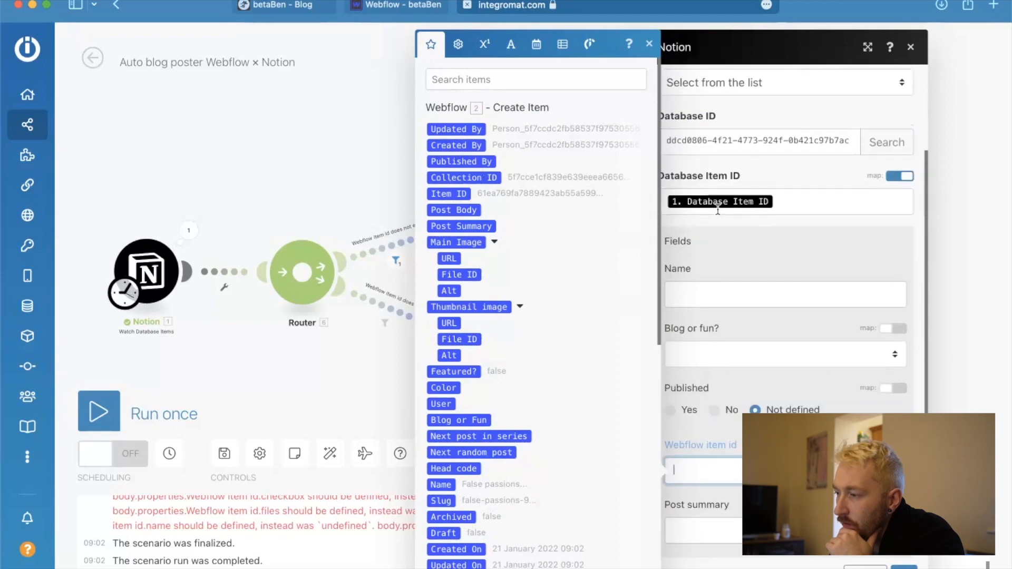
scroll(718, 209, "up", 3)
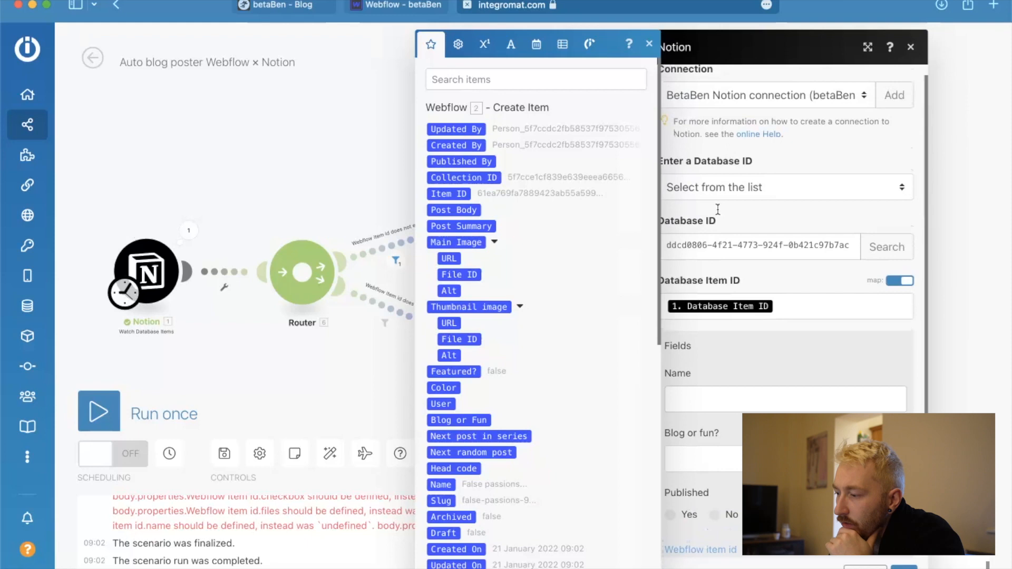
scroll(718, 208, "down", 4)
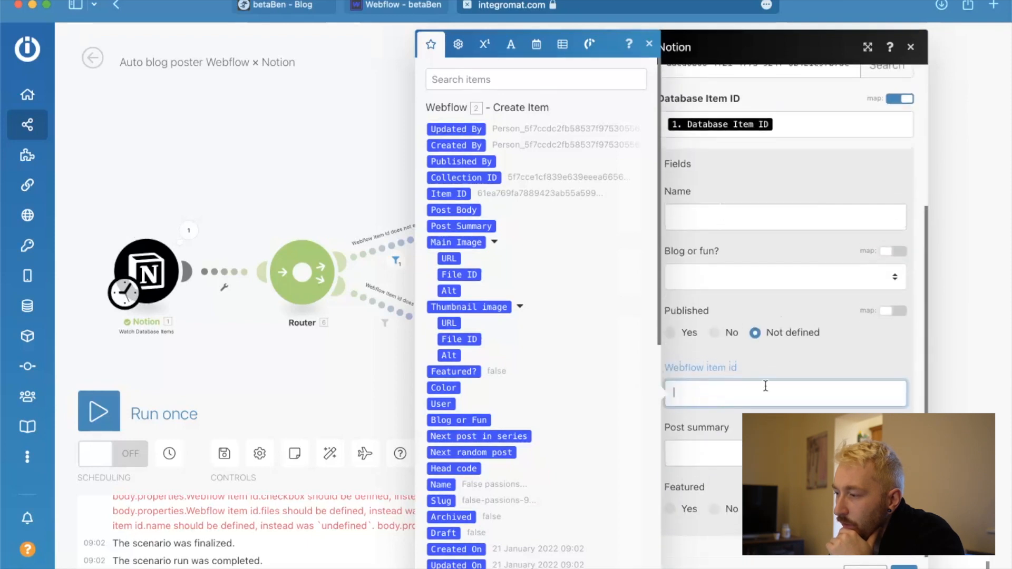
scroll(766, 386, "up", 4)
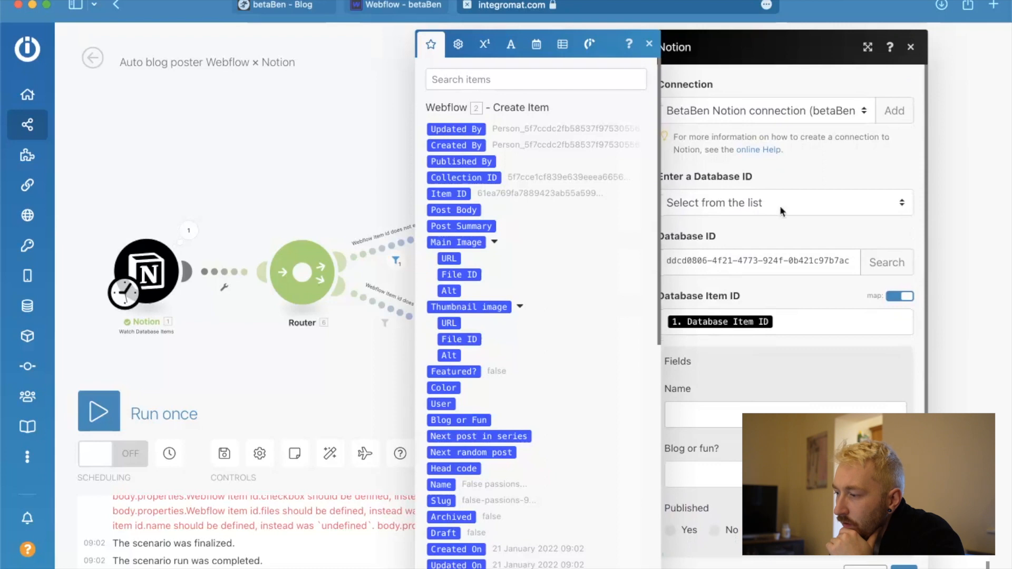
left_click(822, 164)
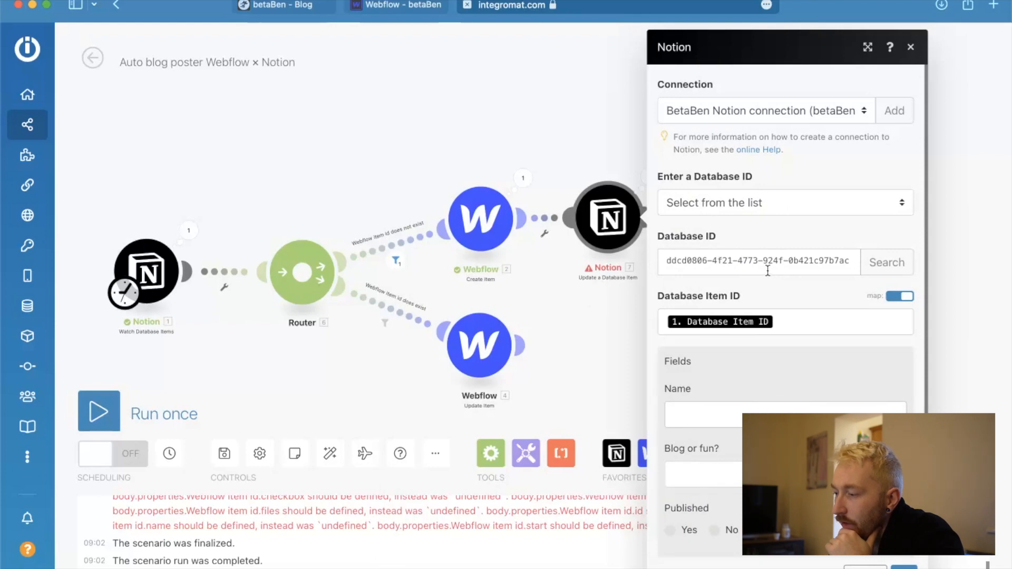
left_click(778, 319)
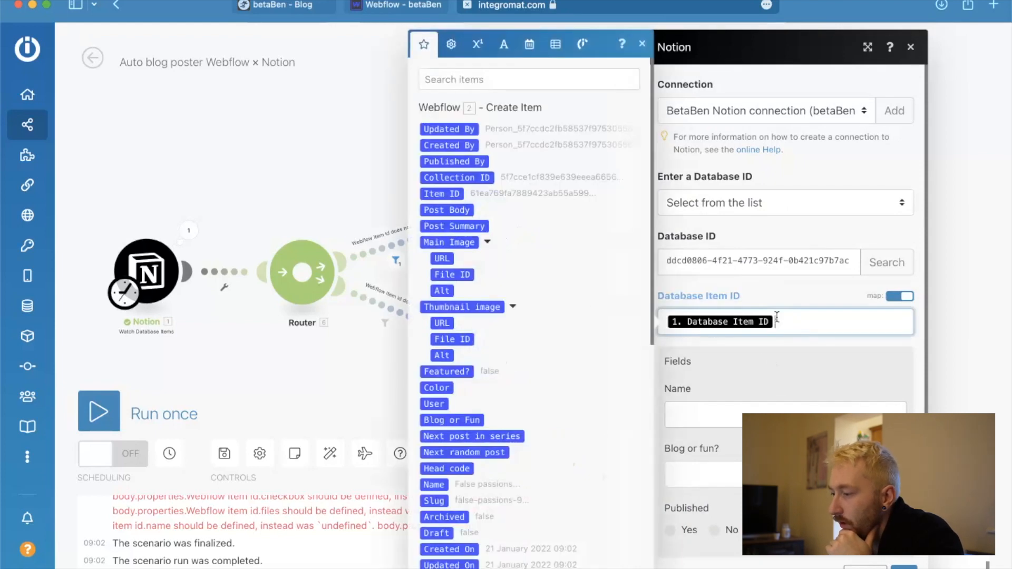
scroll(777, 317, "down", 3)
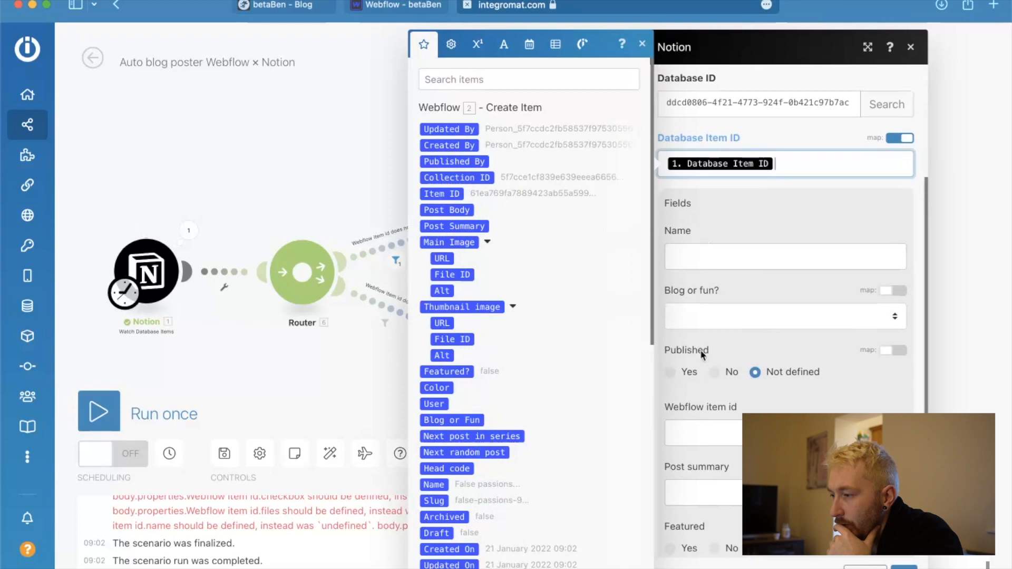
scroll(698, 299, "down", 1)
left_click(709, 397)
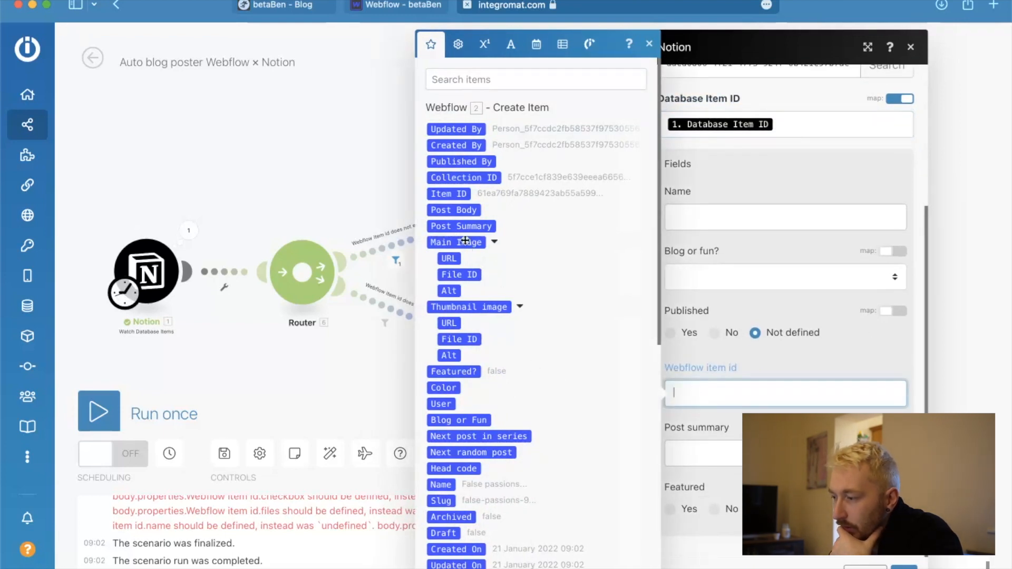
left_click(451, 193)
Uncheck Featured on the False passions entry in Notion and run the scenario once.
left_click(399, 355)
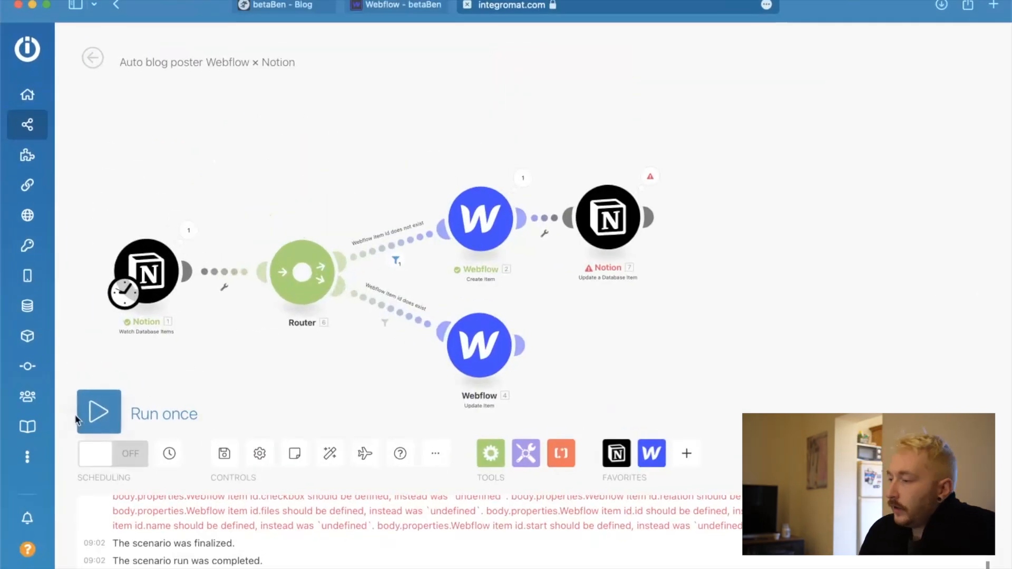
left_click(99, 414)
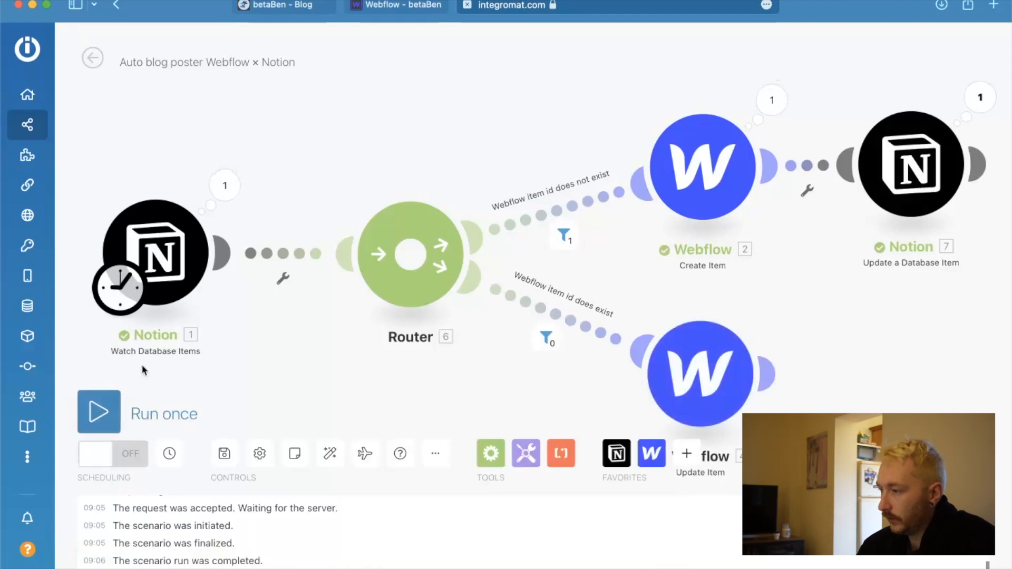
scroll(900, 175, "right", 3)
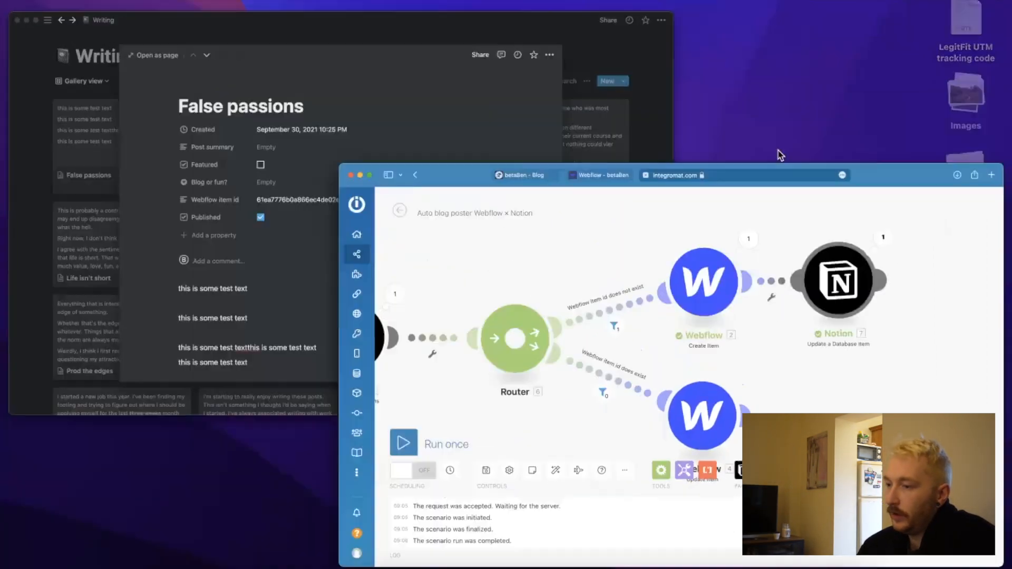
Check the Webflow item id property of the False passions entry in Notion and return to the scenario.
left_click(334, 188)
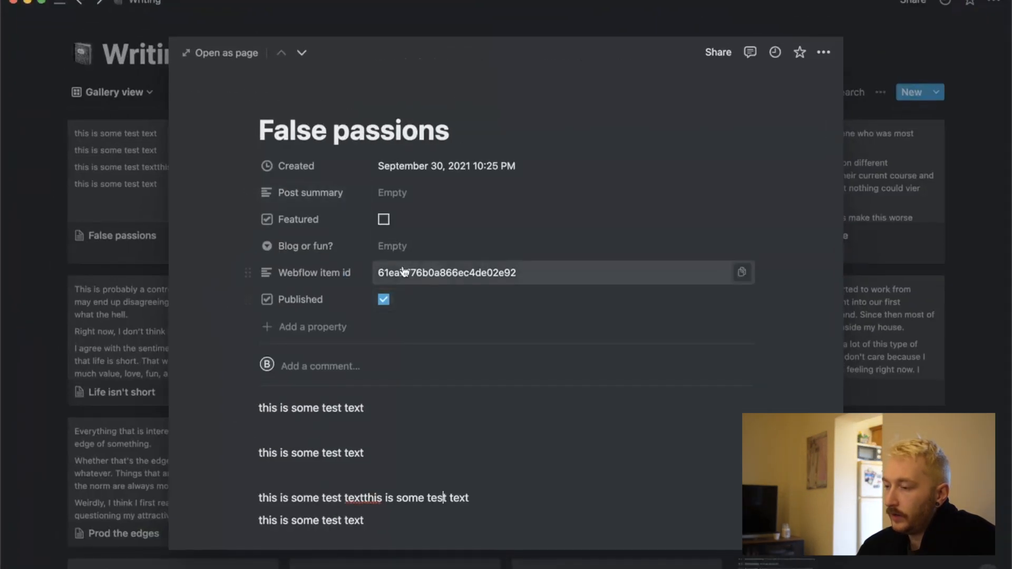
key("ctrl+Up")
left_click(296, 142)
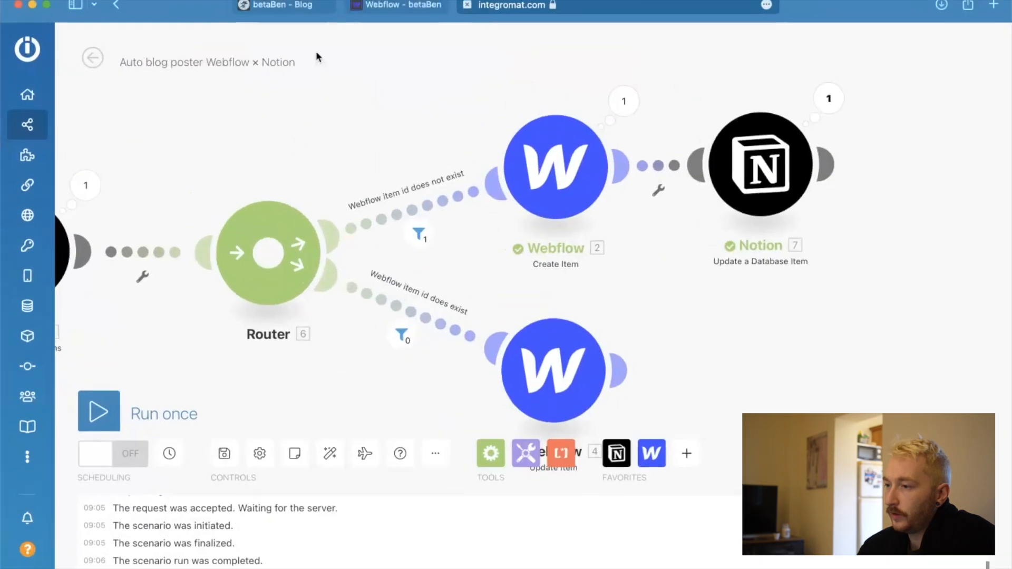
Reload the Webflow designer and open the newest False passions item in the Blog-posts collection to check its Item ID.
left_click(278, 5)
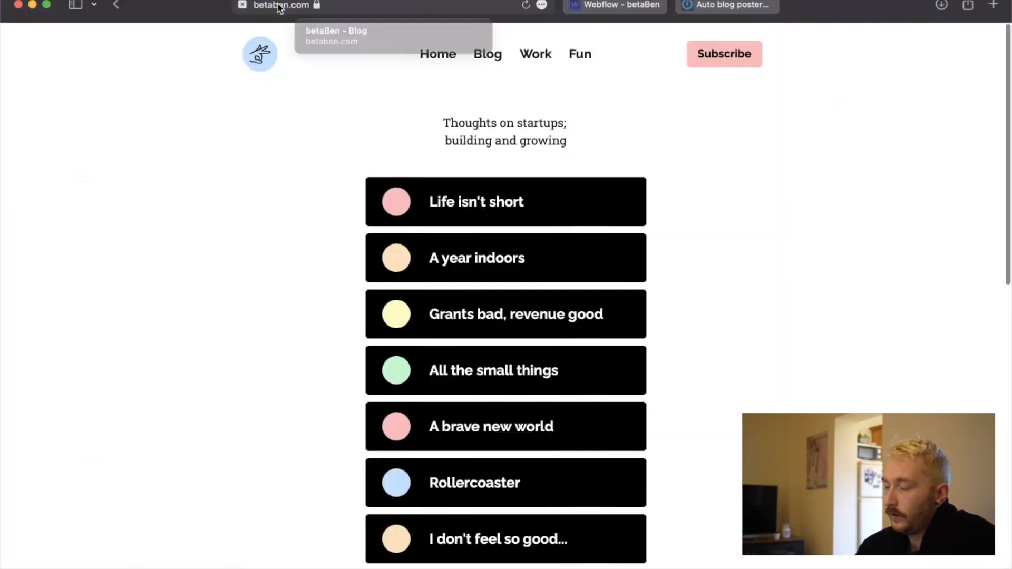
left_click(616, 6)
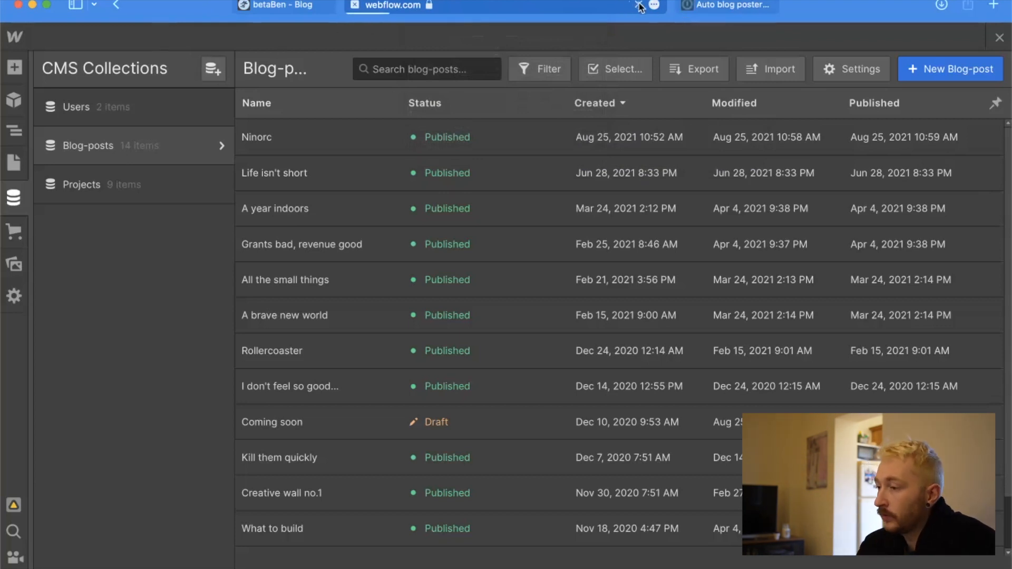
left_click(639, 6)
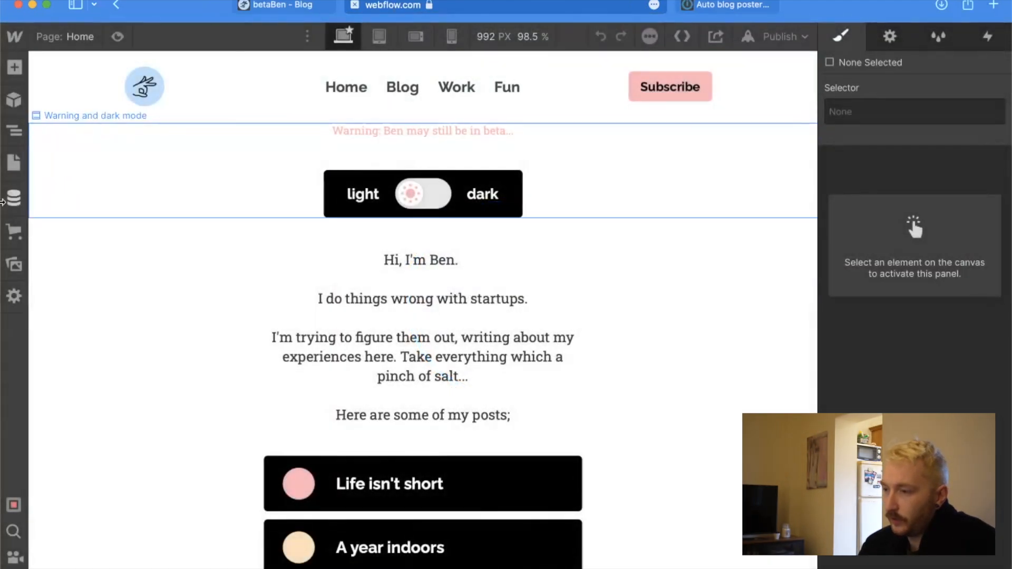
left_click(10, 203)
left_click(97, 145)
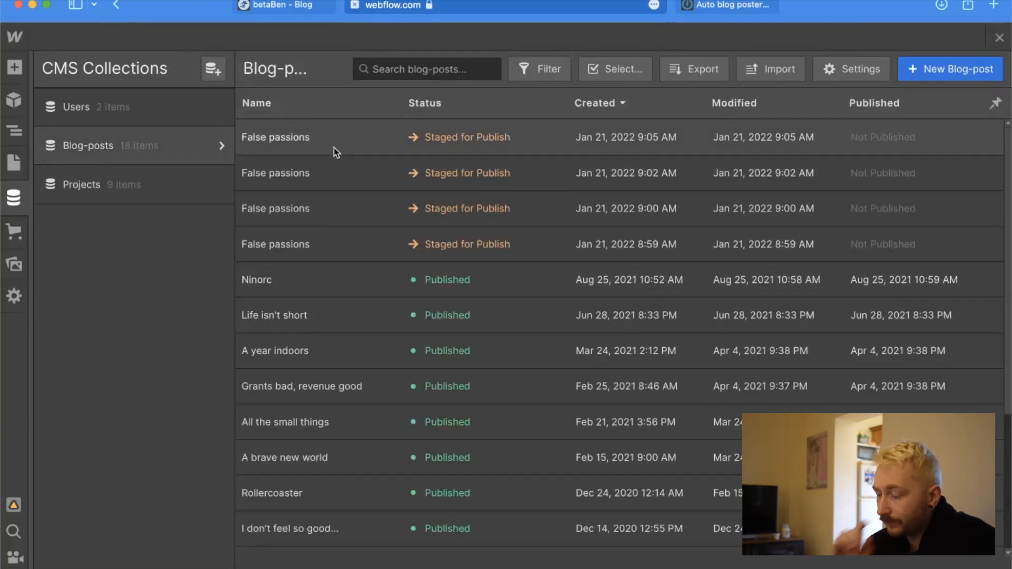
left_click(334, 153)
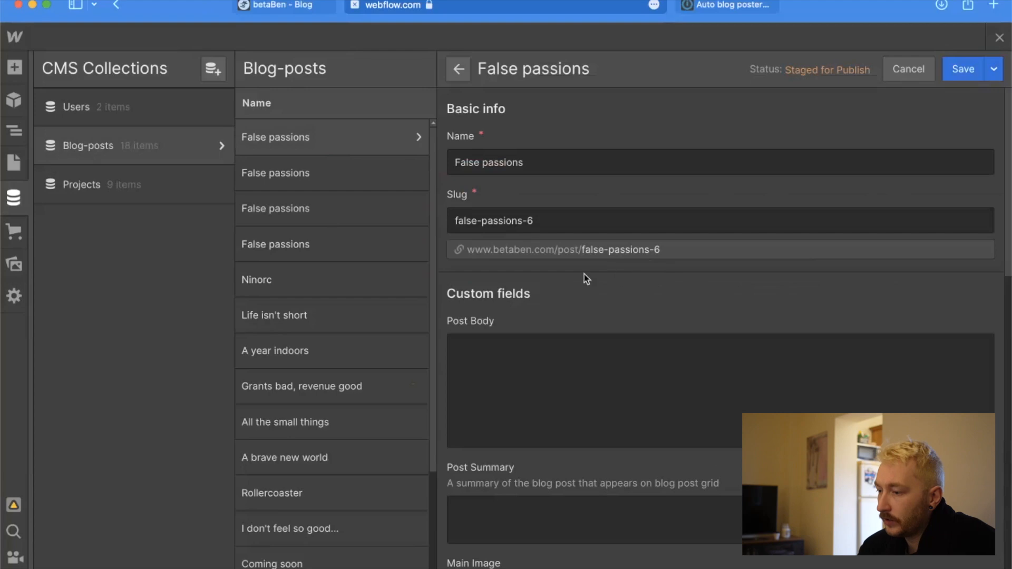
scroll(585, 278, "down", 10)
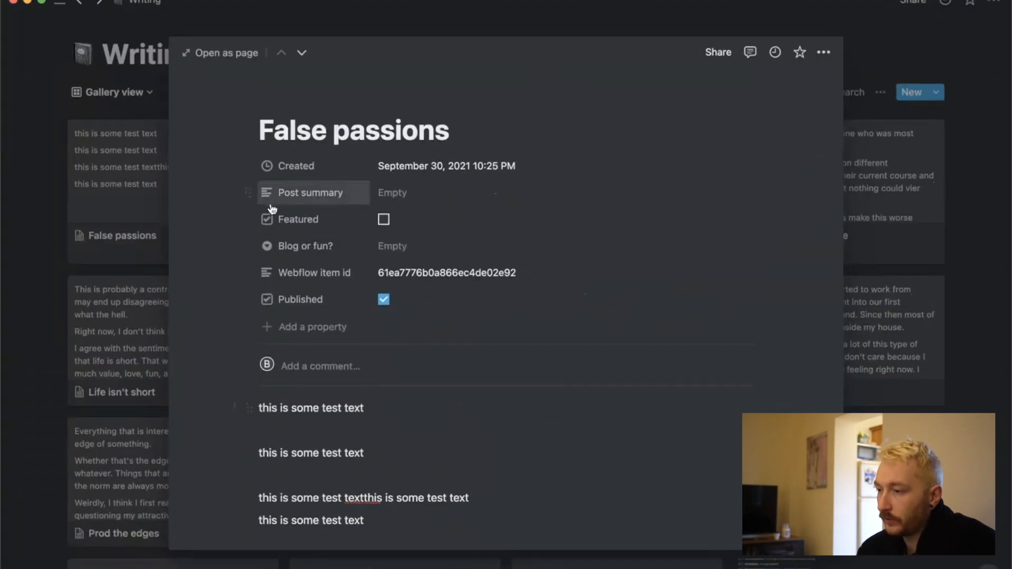
Check Featured on the False passions entry in Notion and run the Integromat scenario once to test the update route.
key("ctrl+Up")
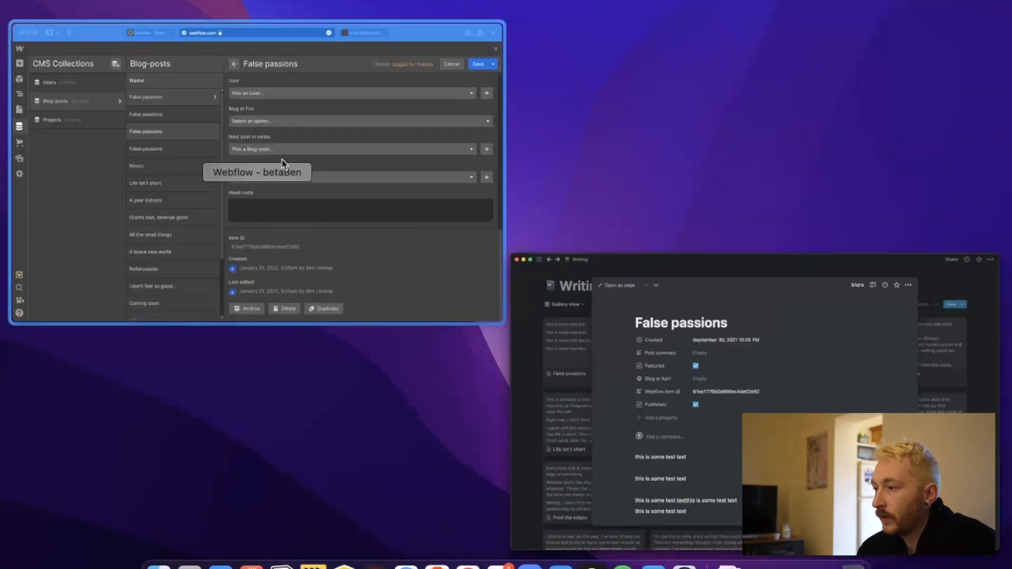
left_click(282, 160)
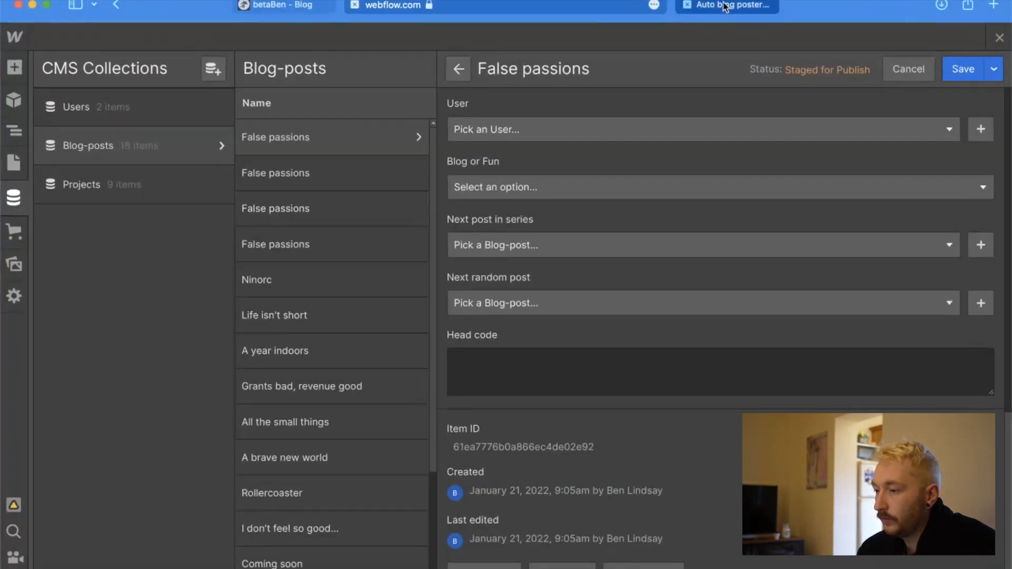
left_click(724, 6)
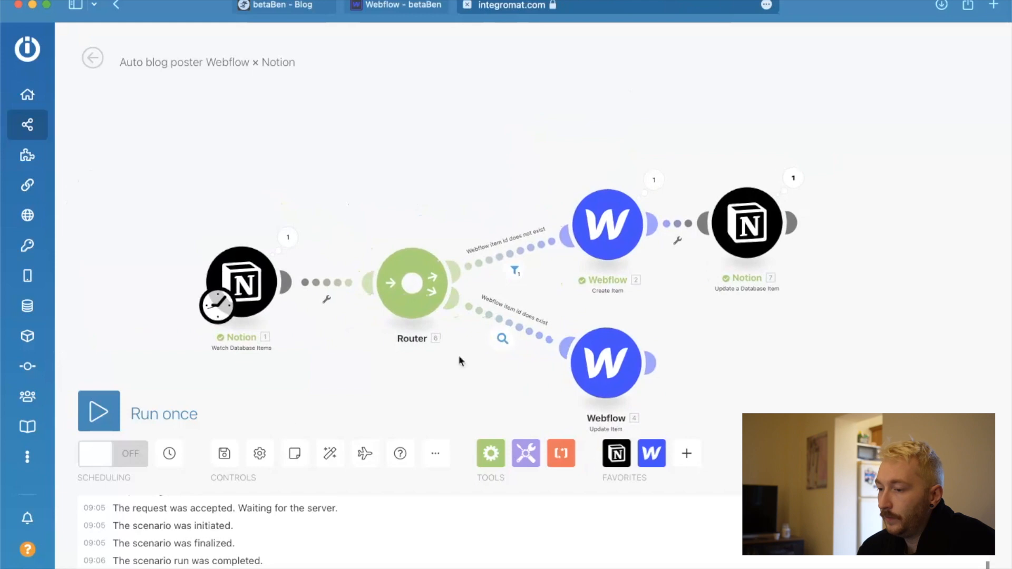
left_click(116, 412)
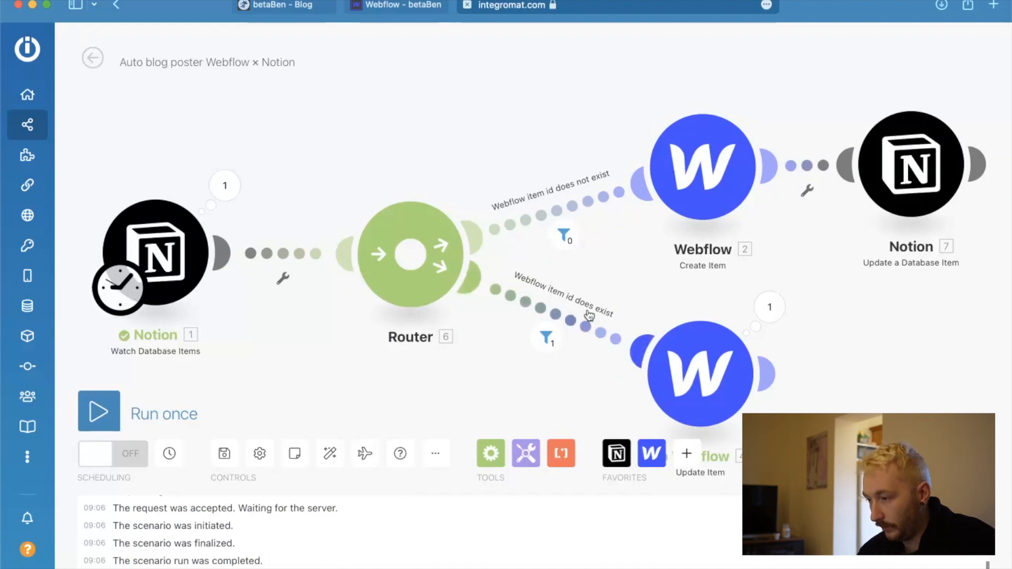
Review the settings of the Webflow Update Item module and close them.
scroll(263, 315, "down", 2)
scroll(701, 375, "up", 1)
left_click(596, 366)
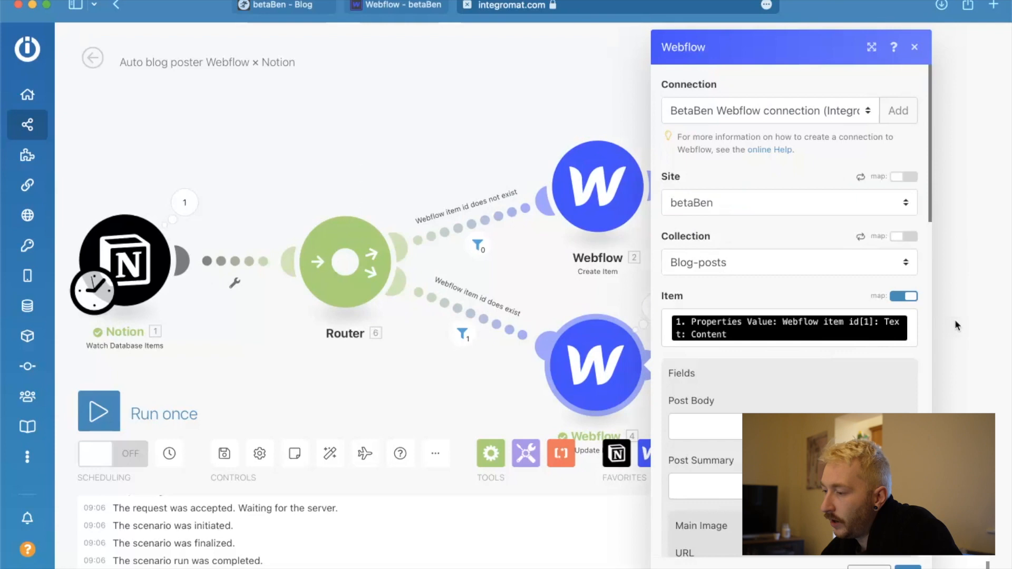
left_click(954, 319)
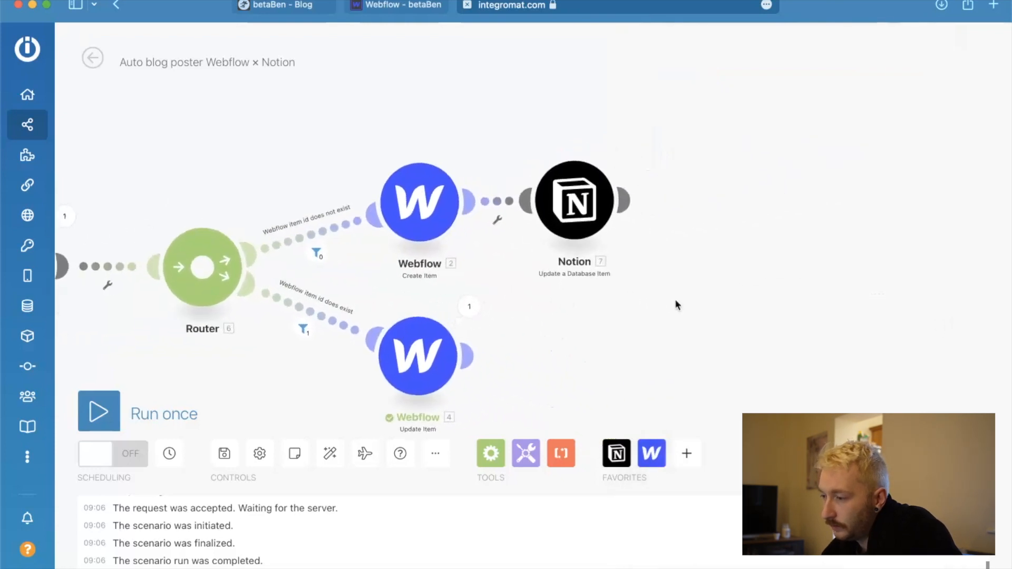
scroll(372, 267, "down", 3)
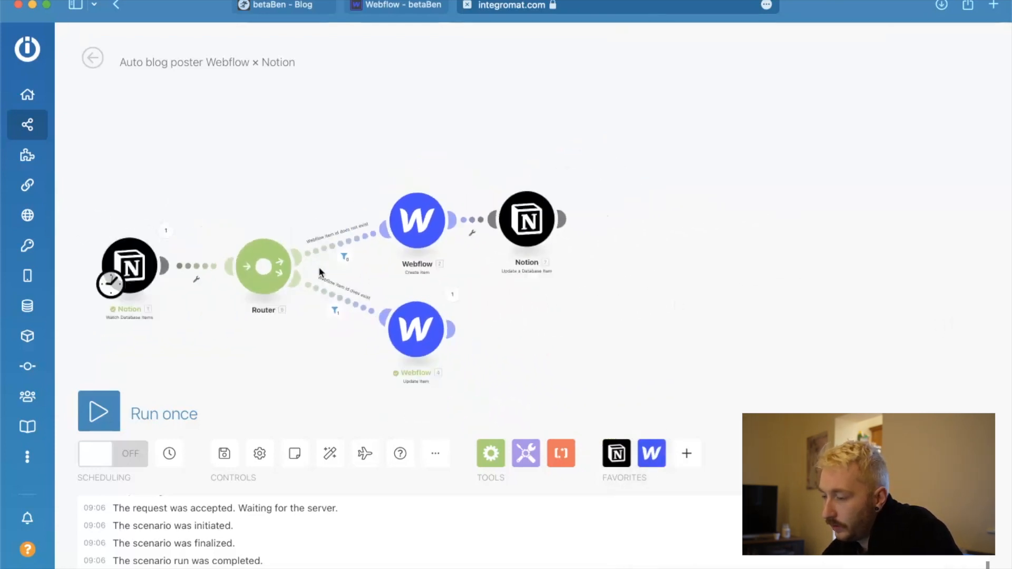
Make room after the Watch Database Items trigger and insert a Notion List Page Contents module between it and the router.
scroll(320, 272, "down", 3)
scroll(320, 272, "up", 5)
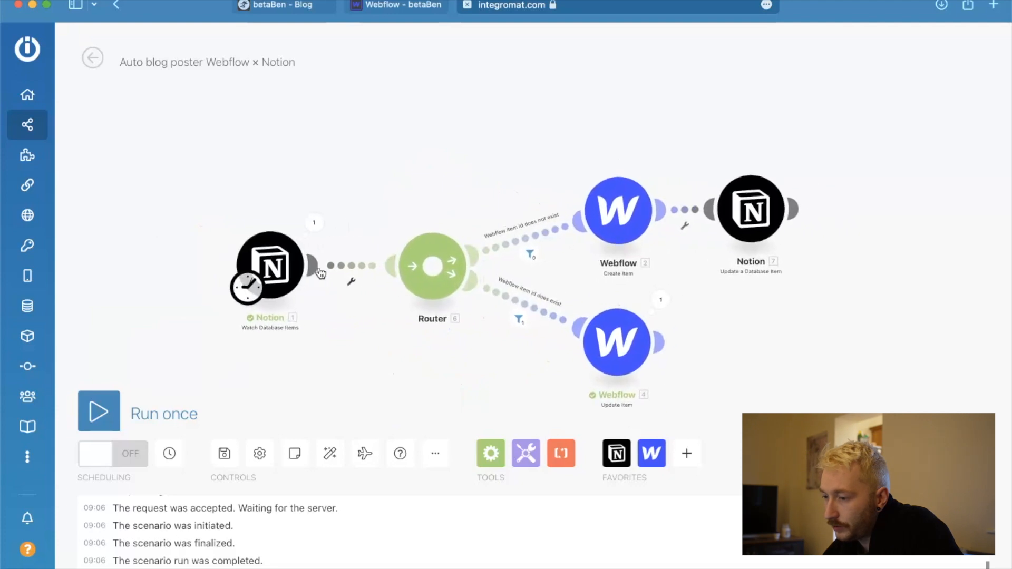
left_click_drag(271, 274, 155, 268)
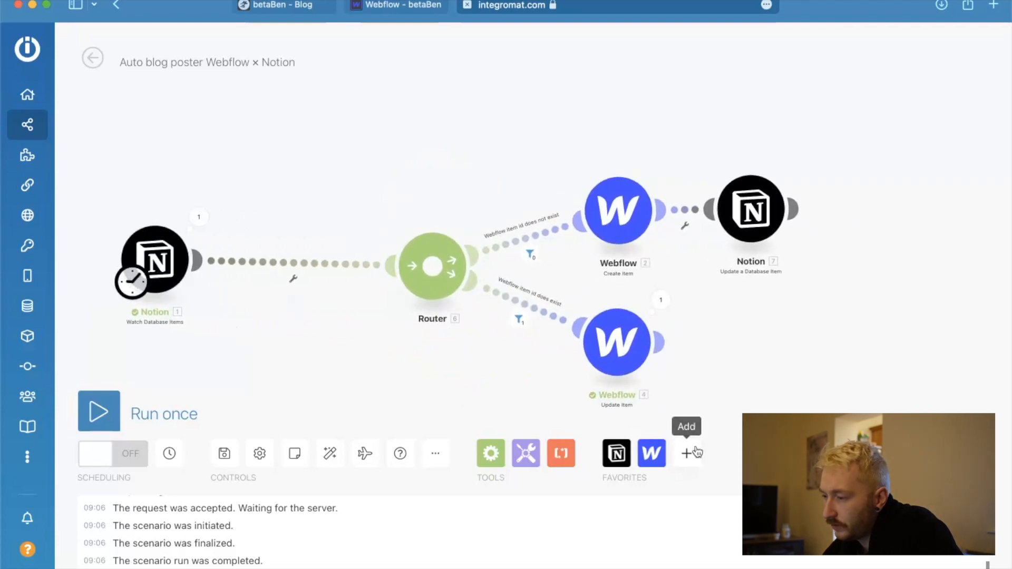
left_click(617, 453)
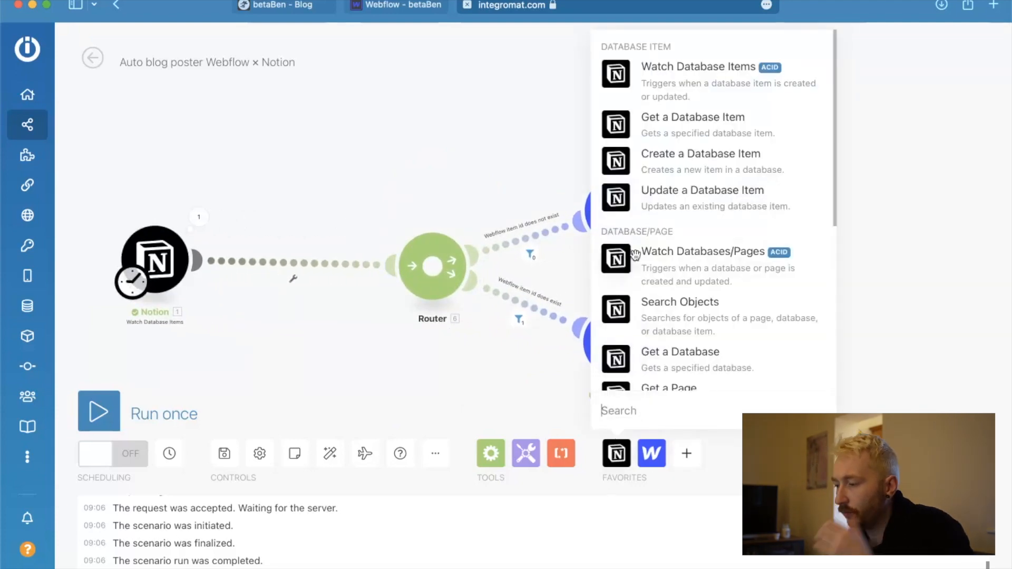
scroll(680, 236, "down", 1)
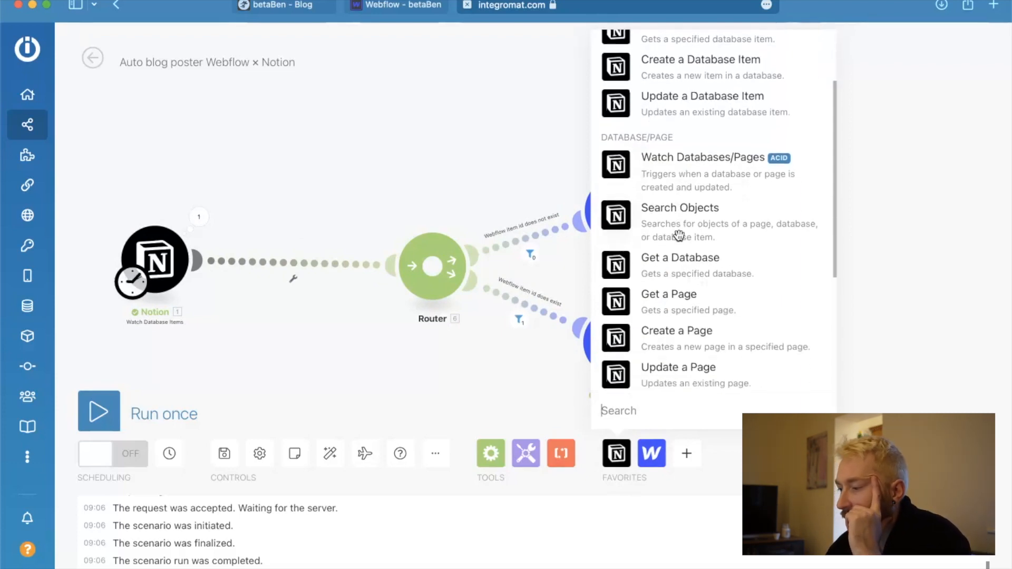
scroll(677, 237, "down", 1)
scroll(641, 279, "down", 2)
scroll(641, 280, "down", 3)
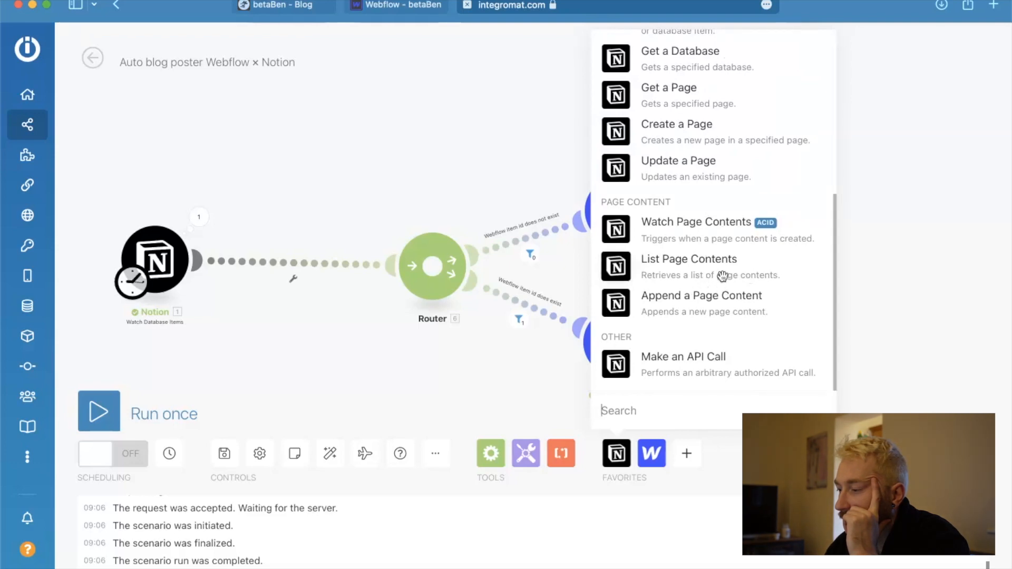
left_click(619, 271)
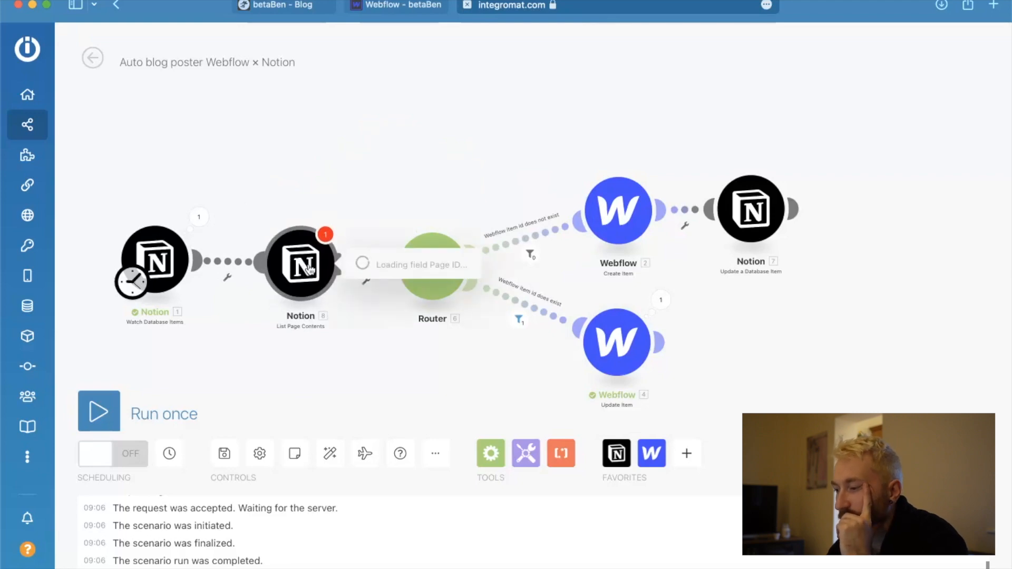
Switch the Page ID field of the List Page Contents module to mapping and close its settings.
left_click(433, 282)
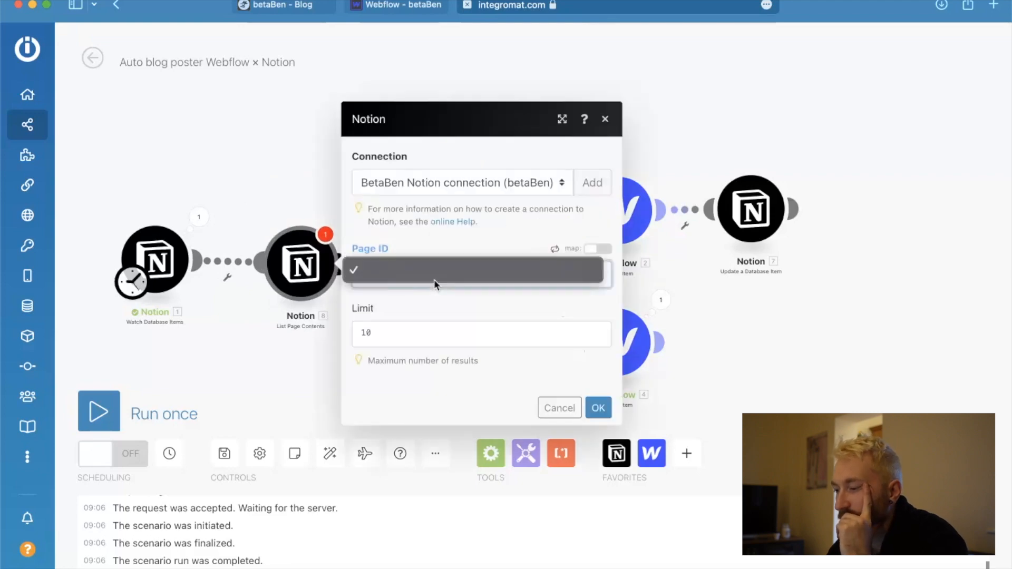
left_click(520, 272)
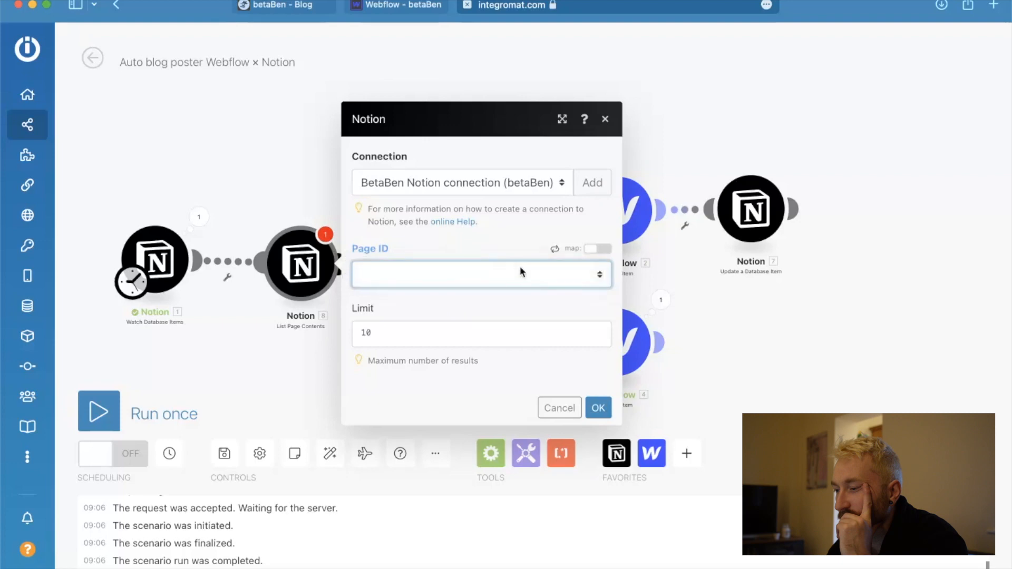
left_click(596, 249)
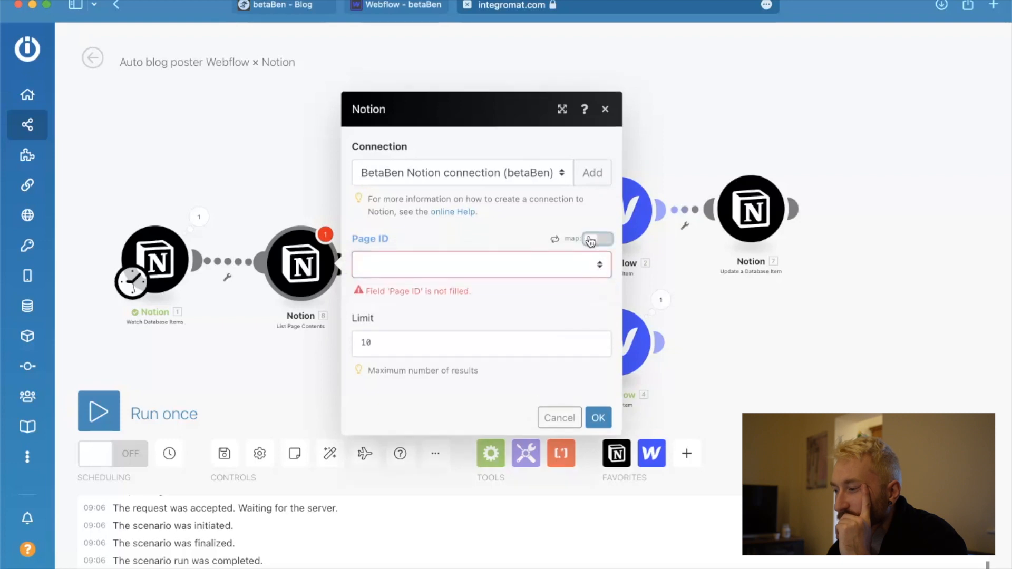
left_click(590, 242)
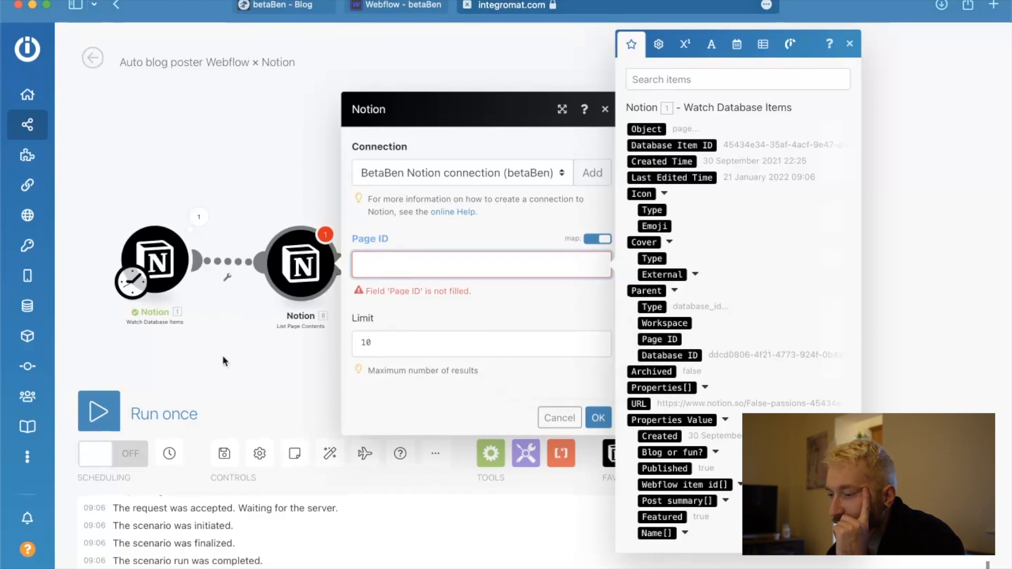
left_click(224, 361)
Open the Watch Database Items trigger's last output and inspect the bundle's Database Item ID and Parent collection.
left_click(199, 217)
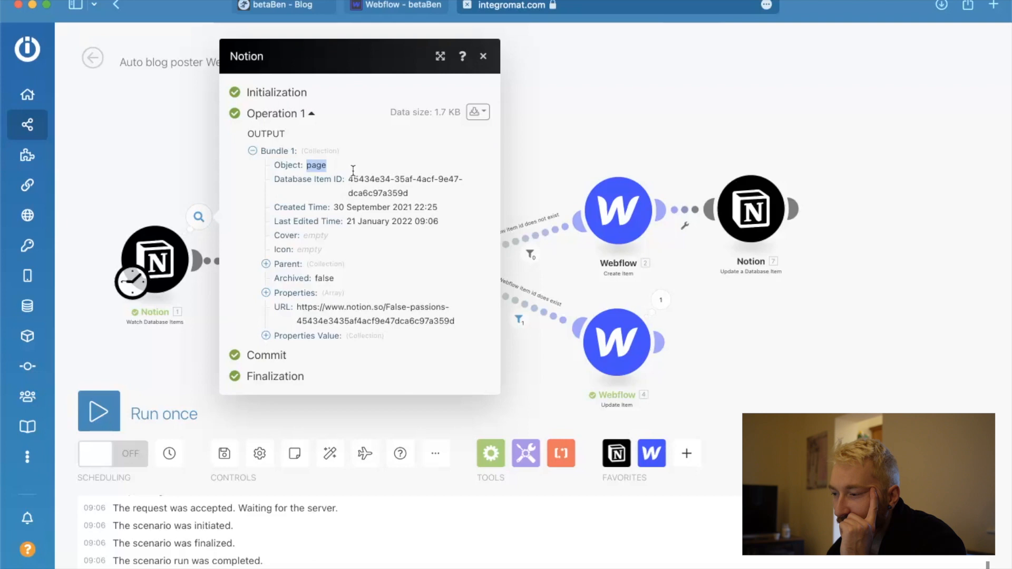
left_click_drag(349, 180, 454, 193)
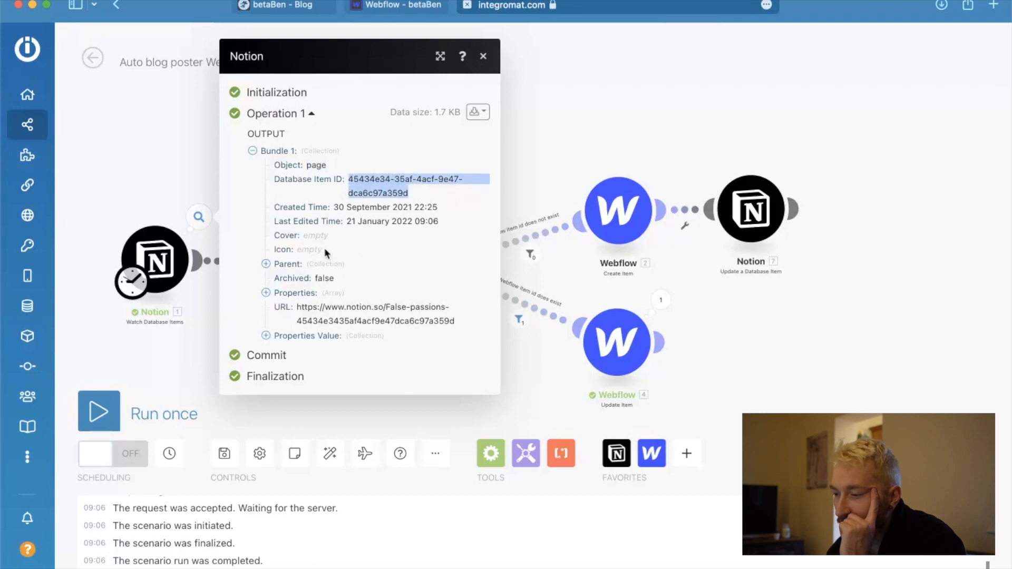
left_click(266, 266)
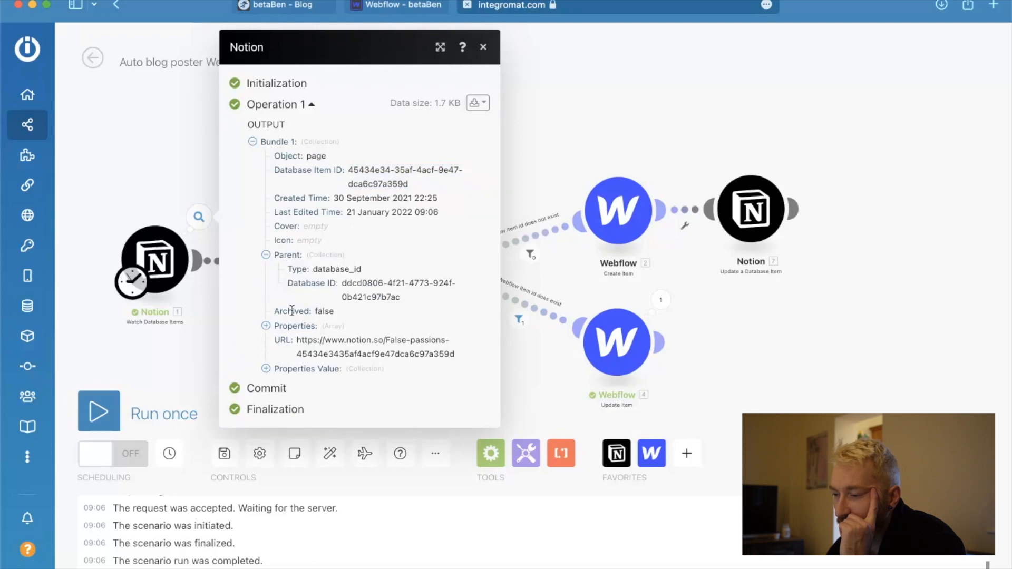
Expand the Properties array in the trigger's output bundle and examine each property collection for page content.
left_click(266, 326)
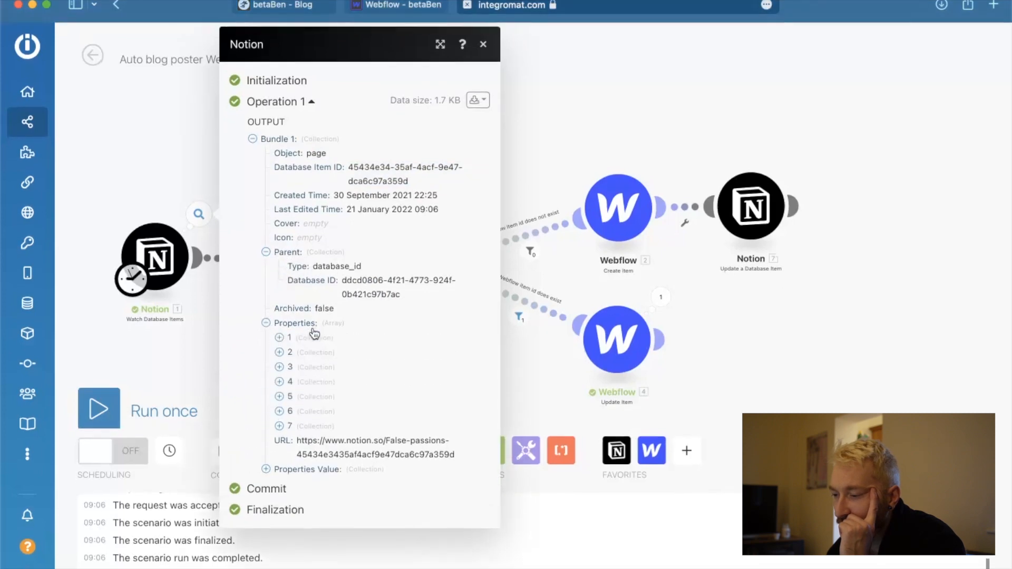
left_click(279, 341)
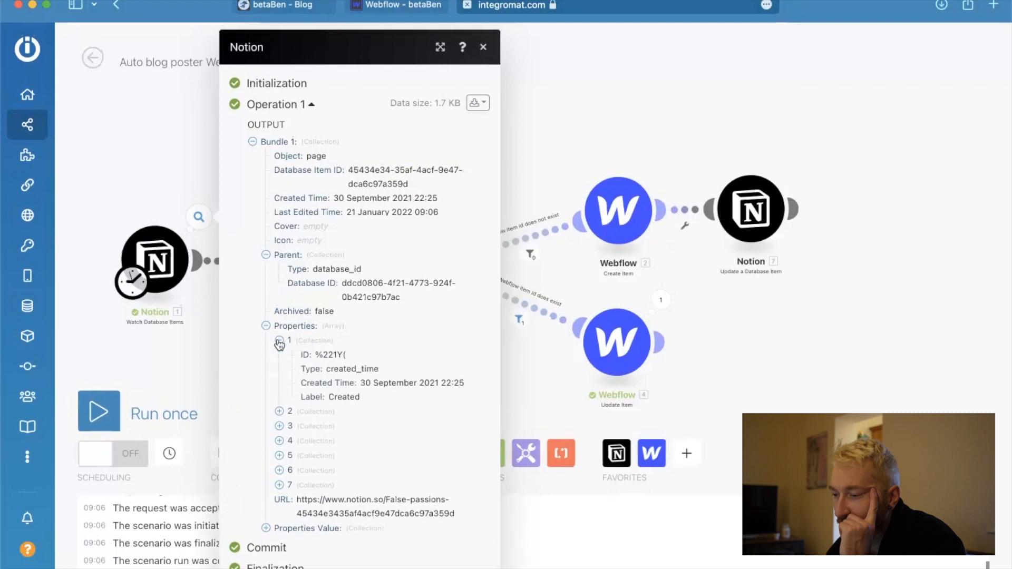
left_click(278, 411)
scroll(296, 437, "down", 2)
left_click(278, 432)
scroll(279, 438, "down", 2)
left_click(279, 447)
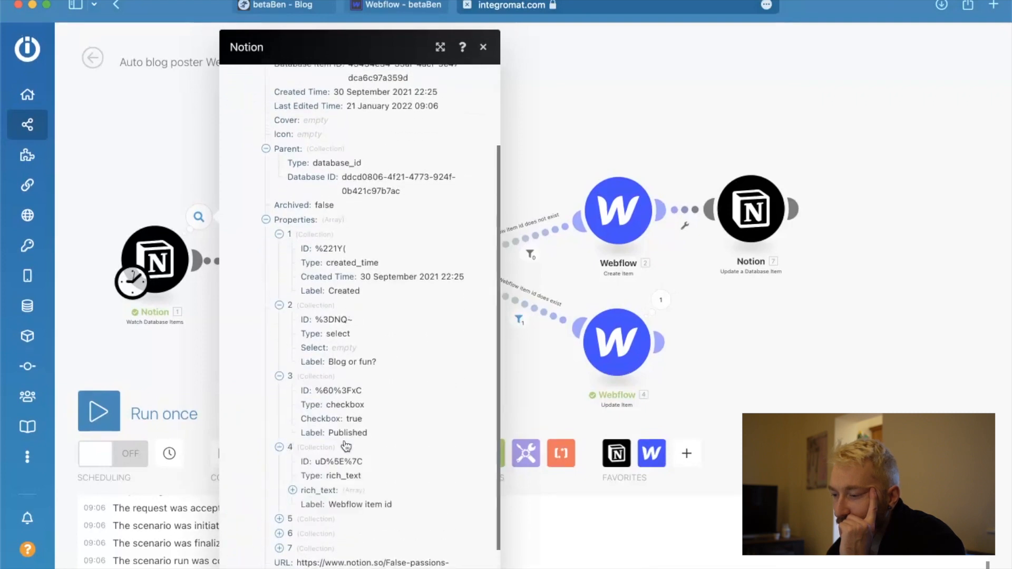
scroll(346, 447, "down", 2)
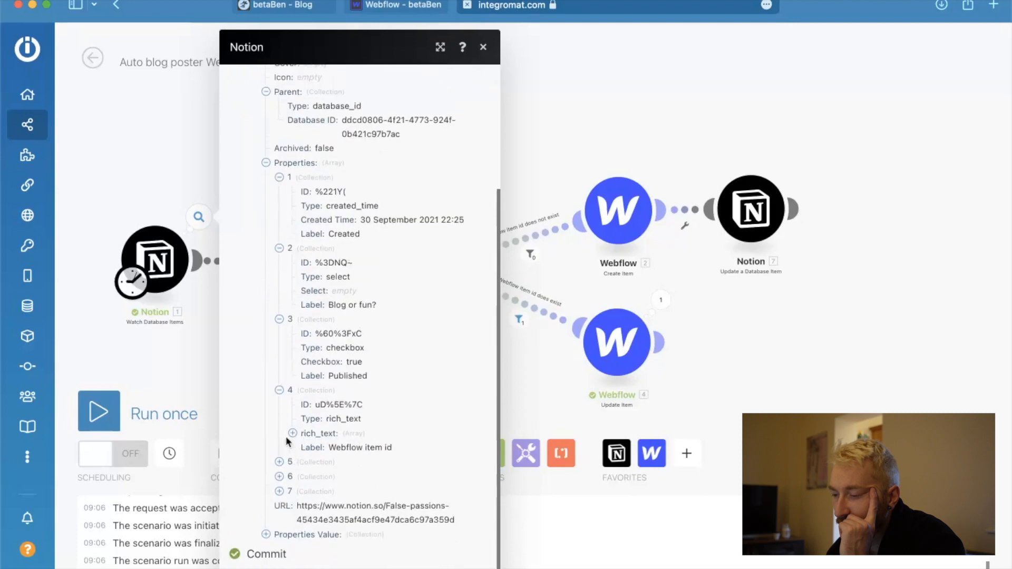
left_click(292, 433)
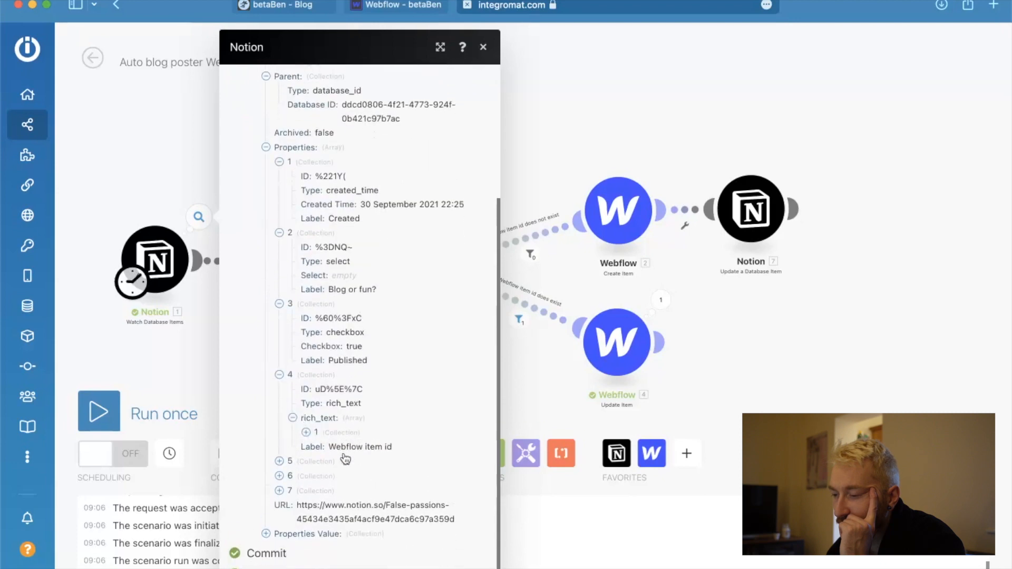
left_click(279, 463)
scroll(342, 480, "down", 2)
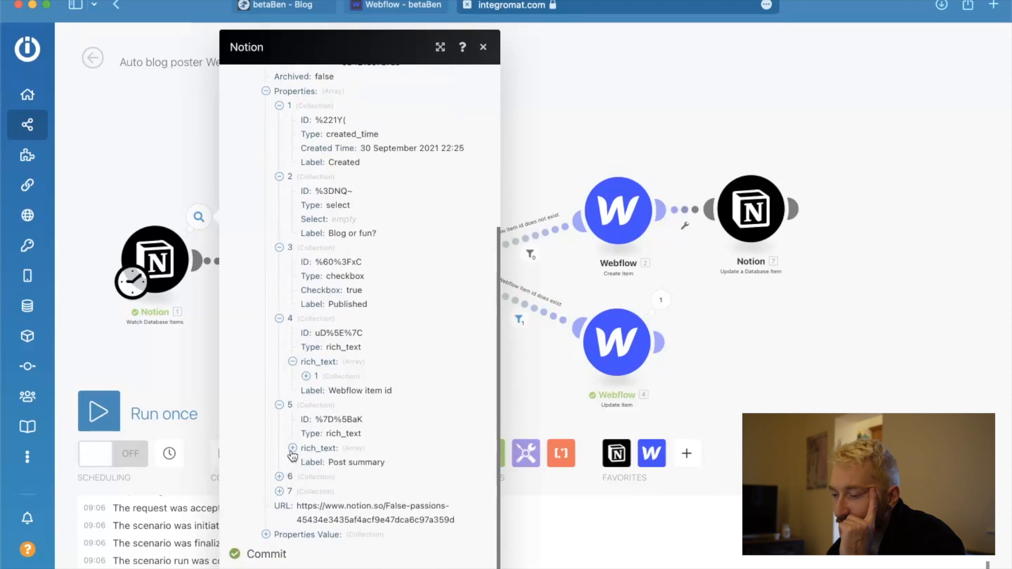
left_click(280, 476)
scroll(295, 479, "down", 2)
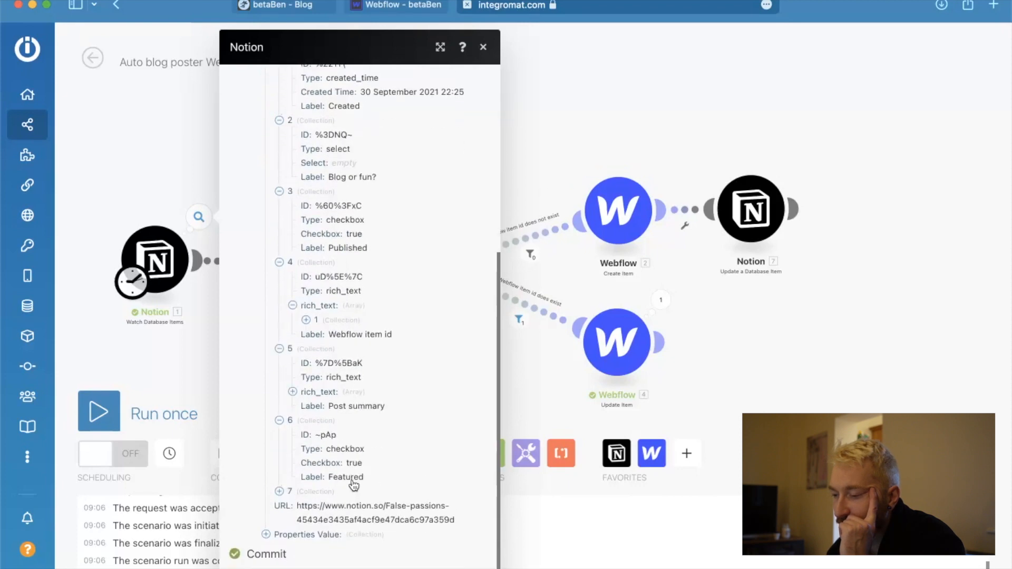
left_click(280, 491)
scroll(379, 471, "down", 2)
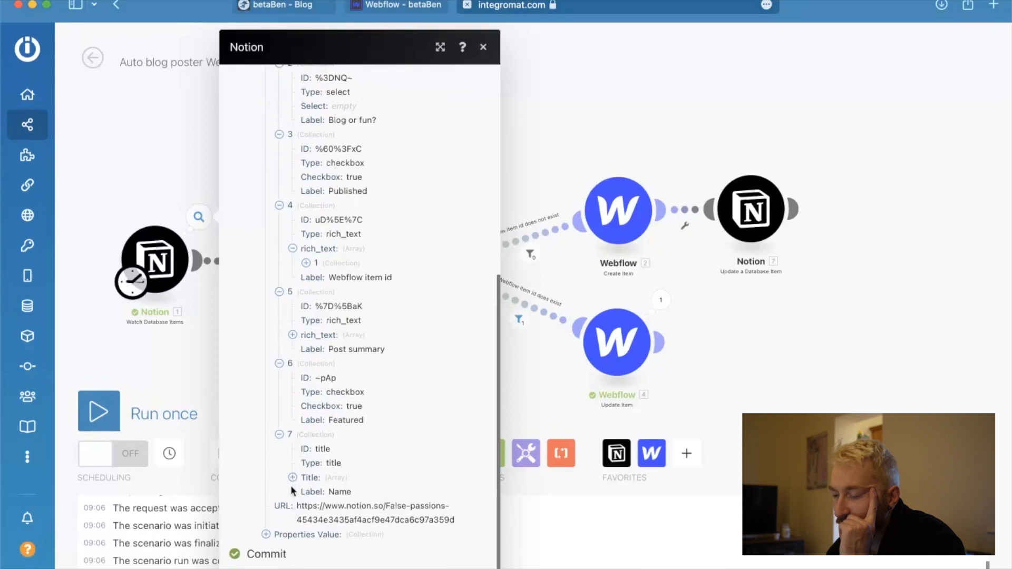
Examine Post summary and Name under Properties Value in the trigger's output, and close the output view.
left_click(267, 535)
scroll(329, 466, "down", 3)
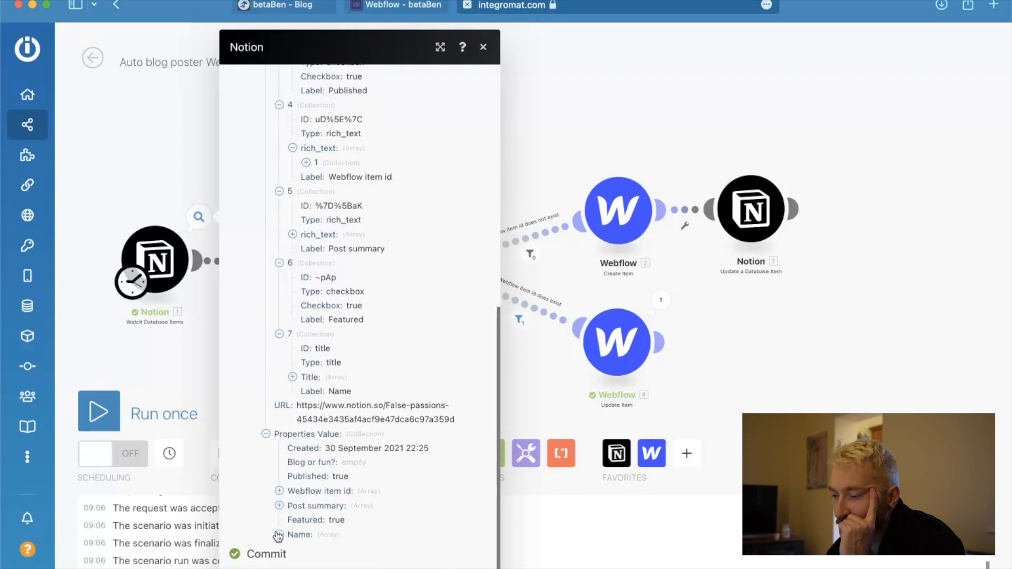
left_click(279, 507)
scroll(279, 522, "down", 1)
left_click(280, 535)
scroll(280, 540, "down", 1)
left_click(293, 534)
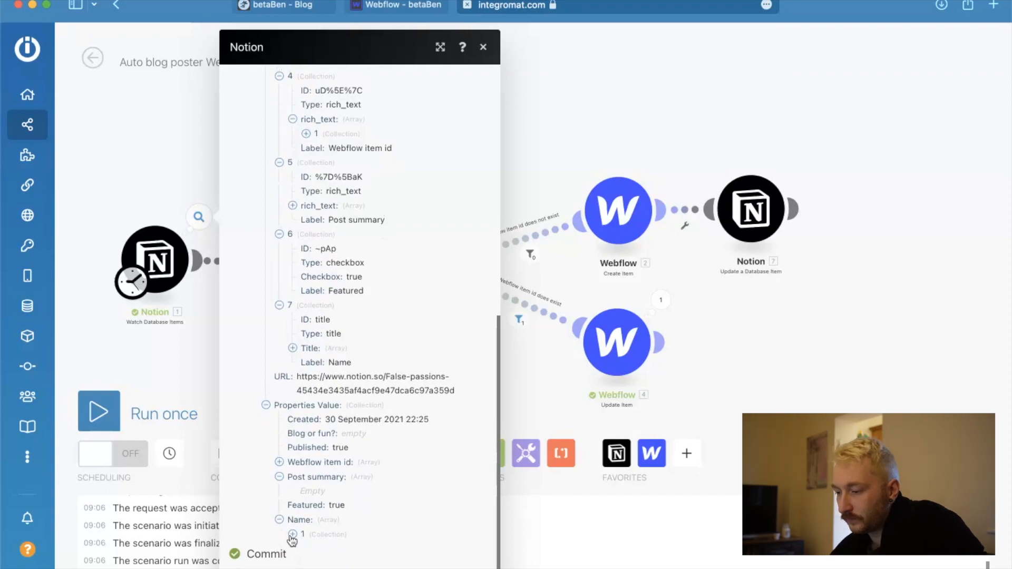
scroll(319, 488, "down", 5)
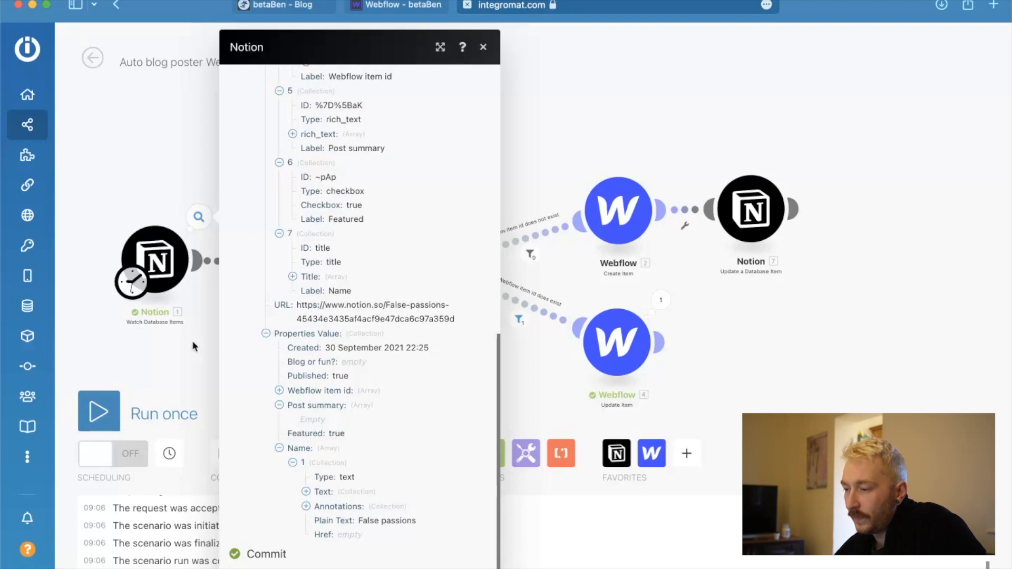
left_click(175, 344)
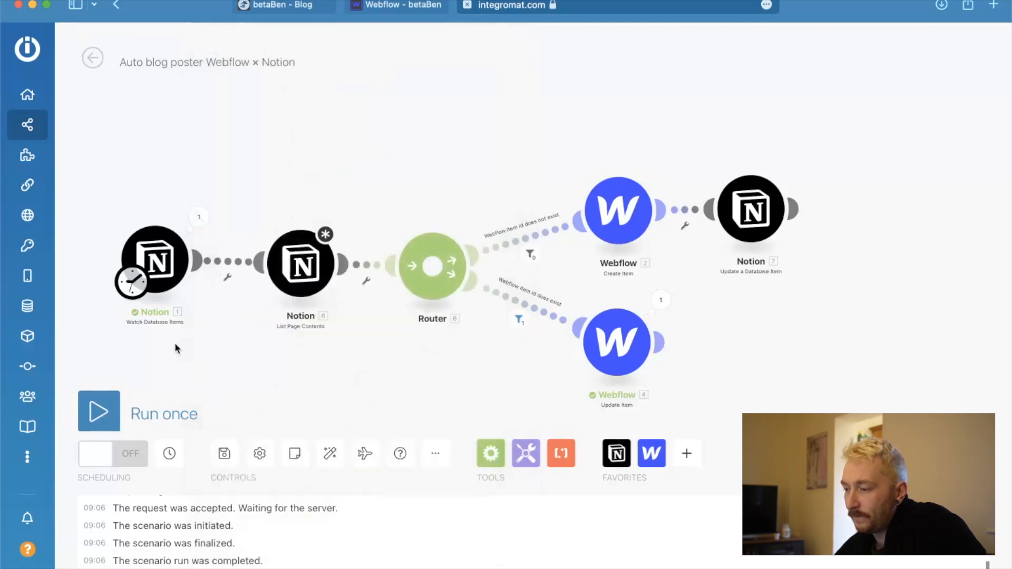
Open the list of available Notion modules to look for another one.
left_click(628, 449)
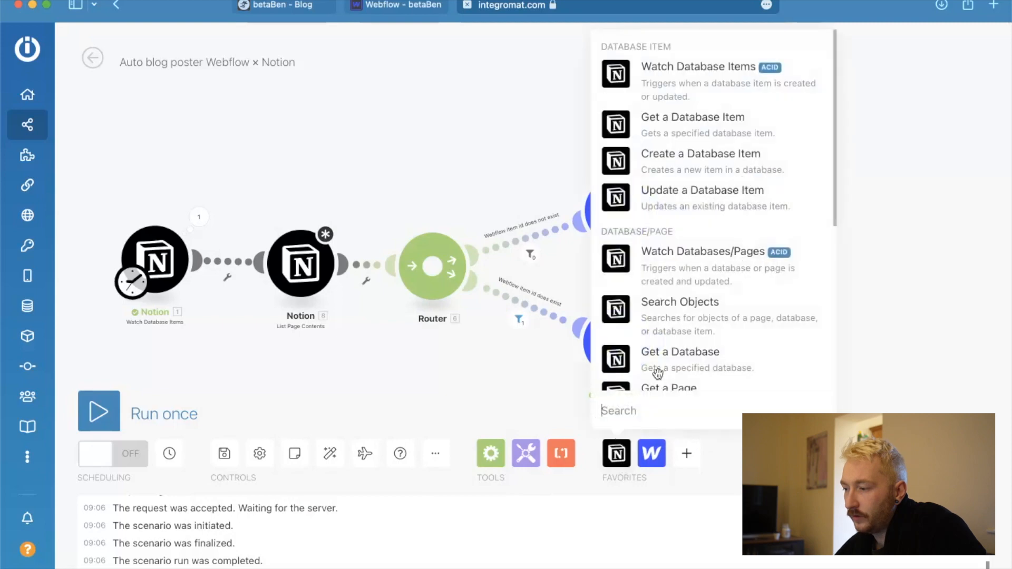
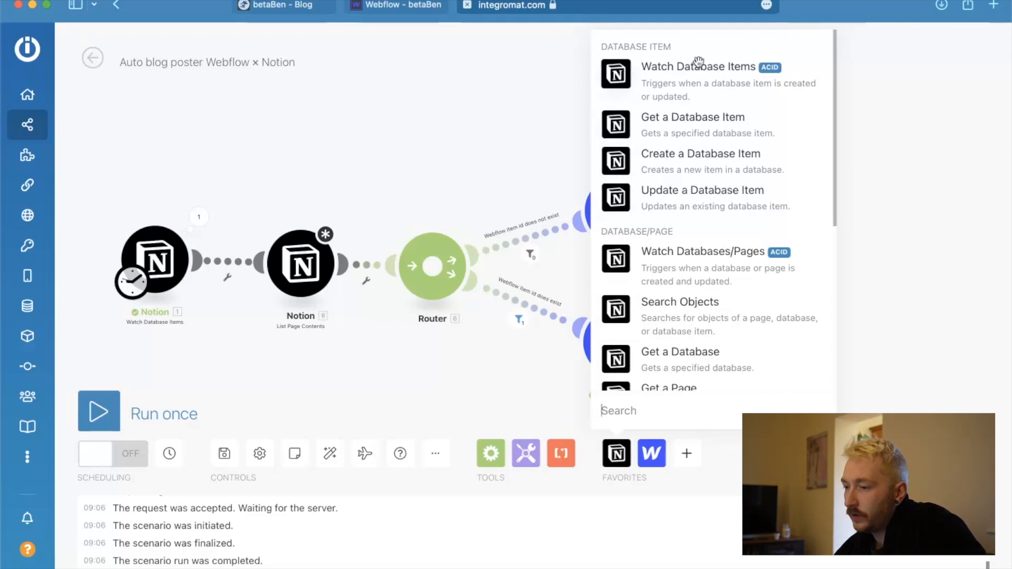
Delete the unconfigured List Page Contents module between the Watch Database Items trigger and the router.
key("Escape")
left_click(300, 264)
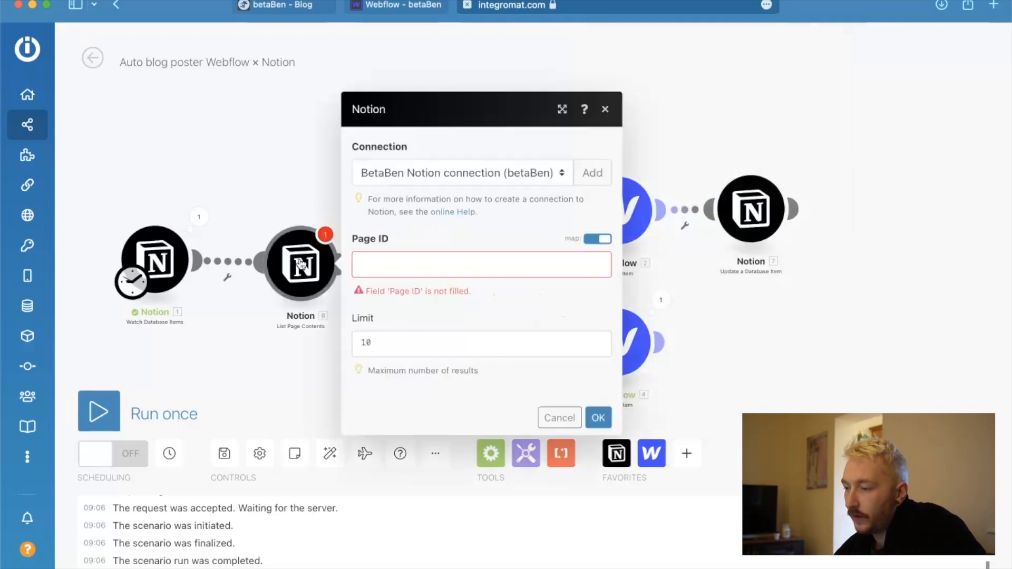
left_click(283, 222)
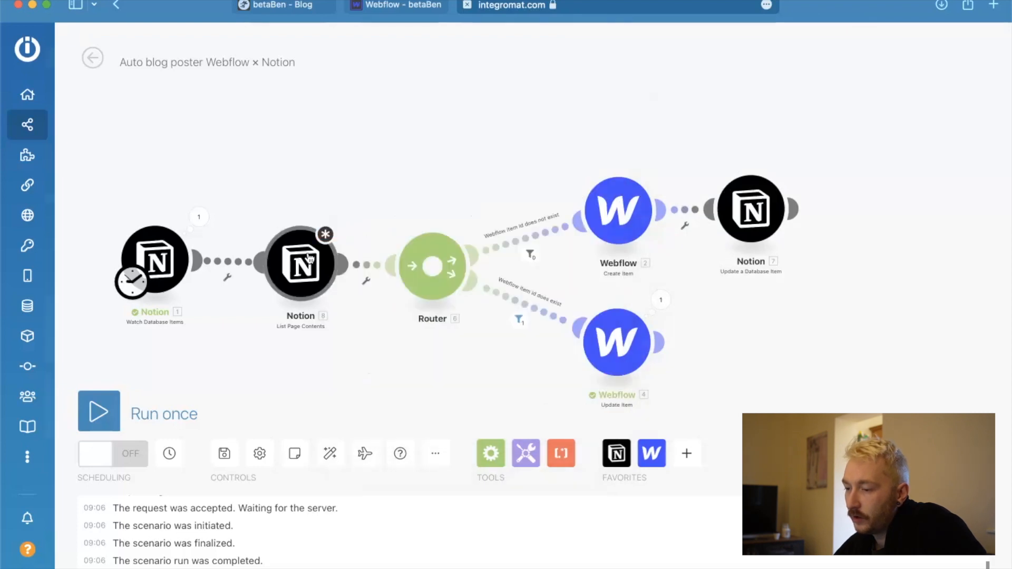
right_click(312, 259)
left_click(367, 425)
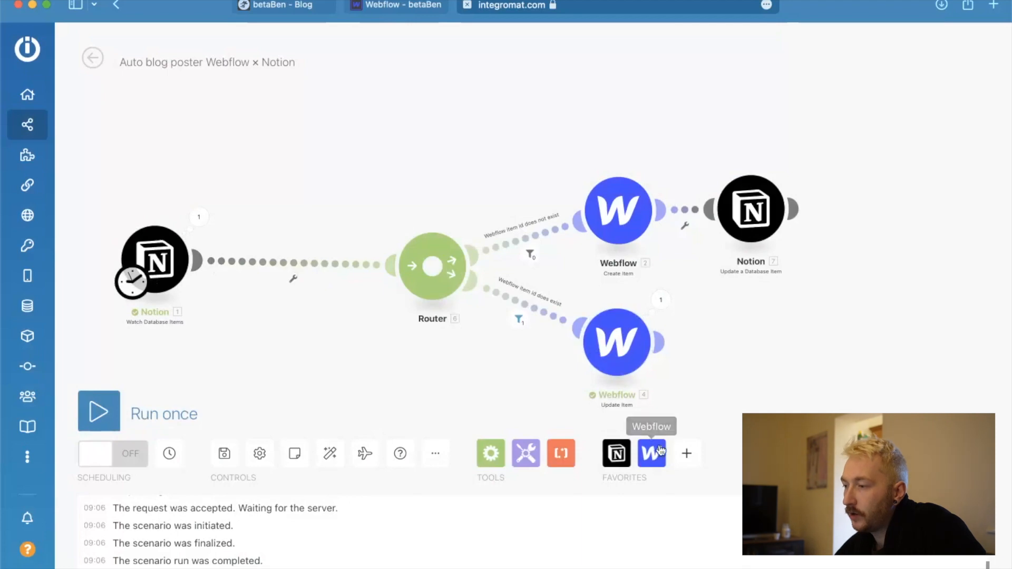
Add a Notion Get a Database Item module before the router, with its Database Item ID mapped to the trigger's Database Item ID.
left_click(615, 452)
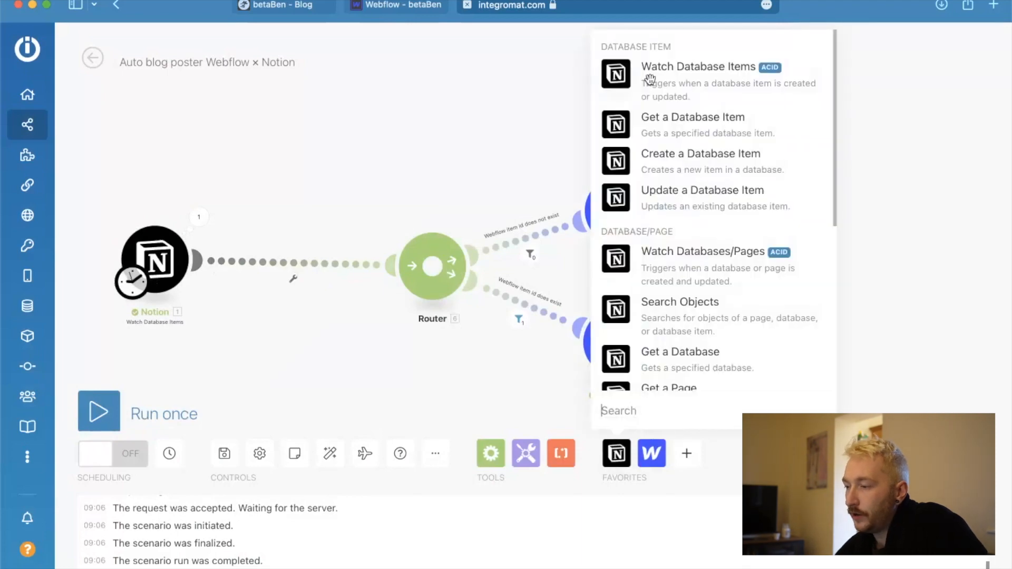
left_click(618, 125)
left_click(300, 300)
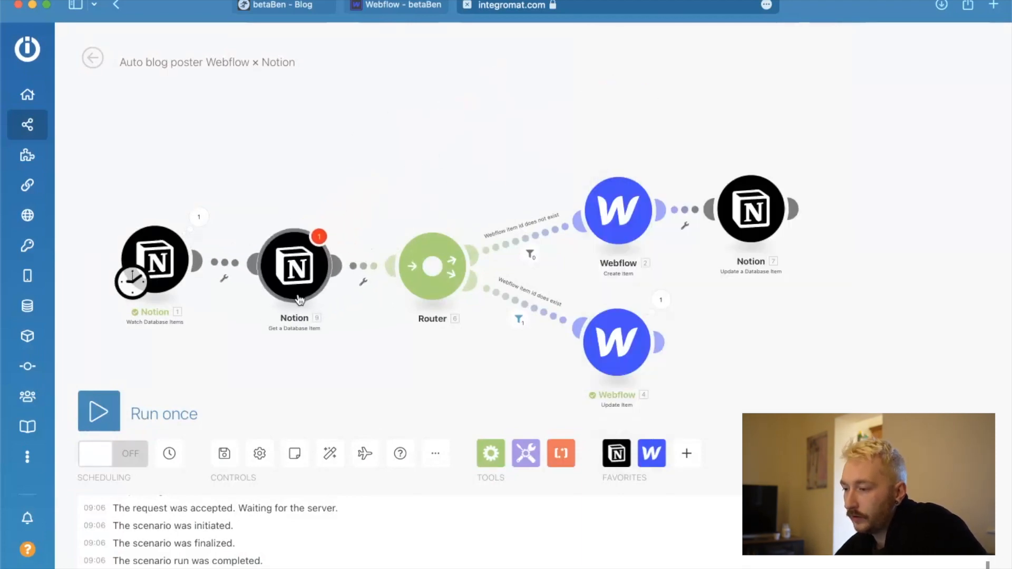
left_click(435, 299)
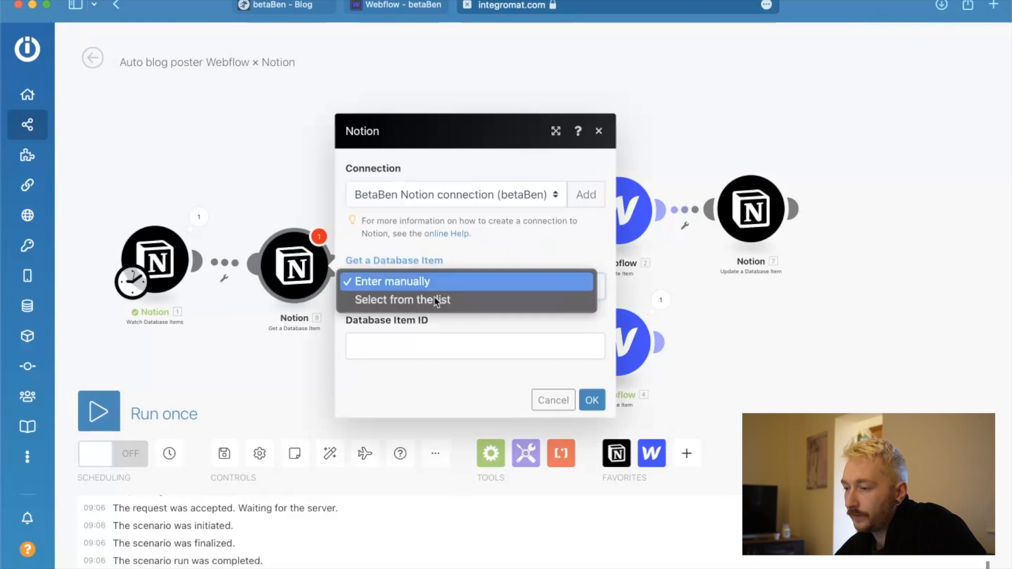
left_click(493, 236)
left_click(438, 343)
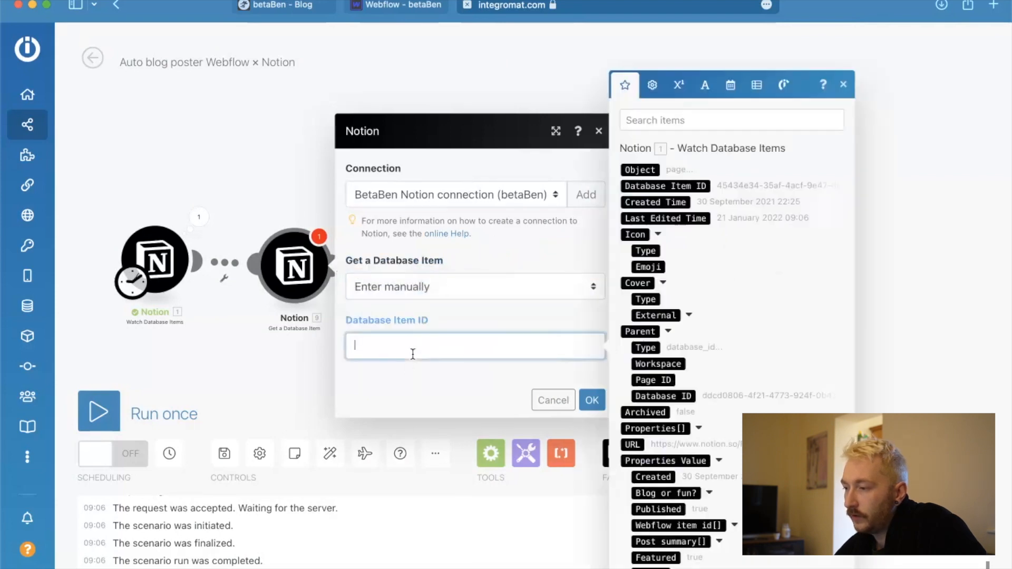
left_click(665, 186)
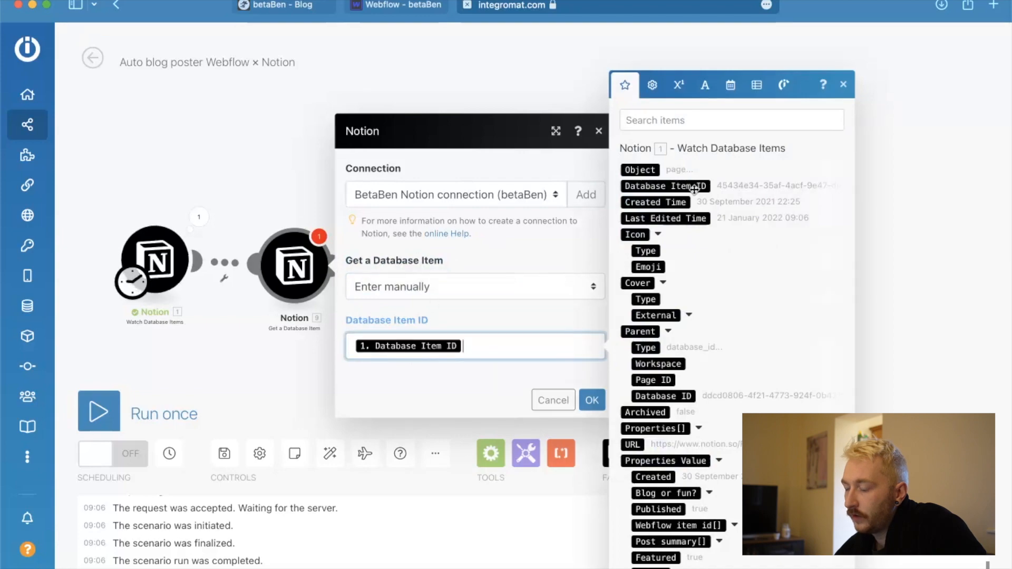
left_click(592, 402)
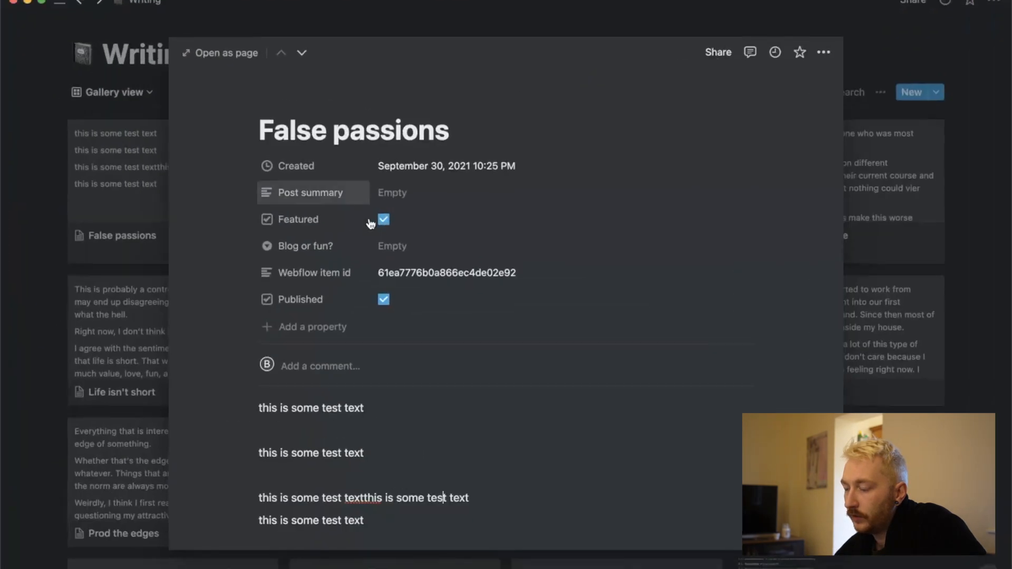
Clear the Featured checkbox on the False passions entry in Notion and run the Integromat scenario once.
left_click(384, 219)
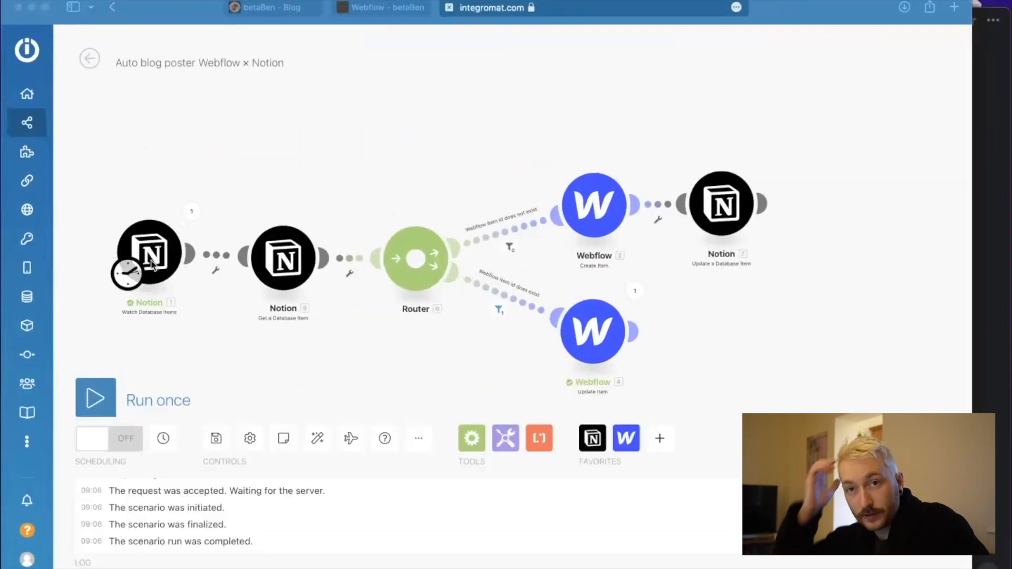
left_click(88, 405)
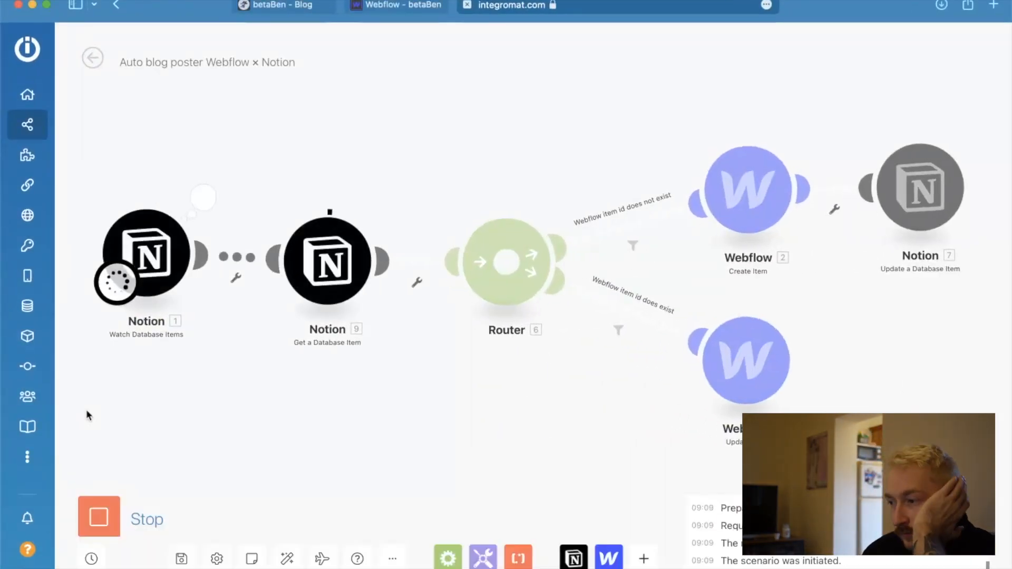
Inspect the Properties array in the Get a Database Item output, and delete that module from the scenario.
left_click(396, 214)
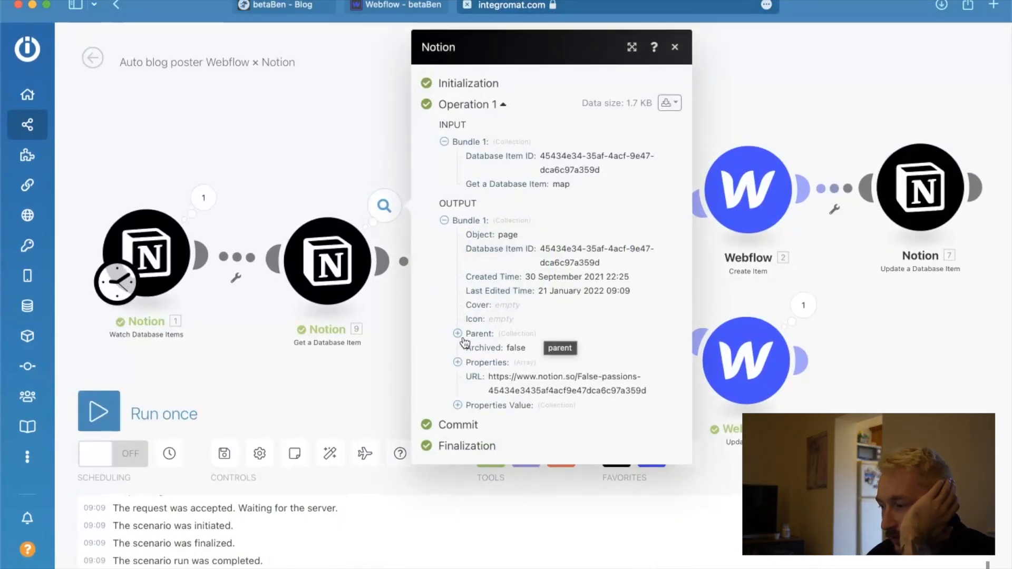
left_click(457, 363)
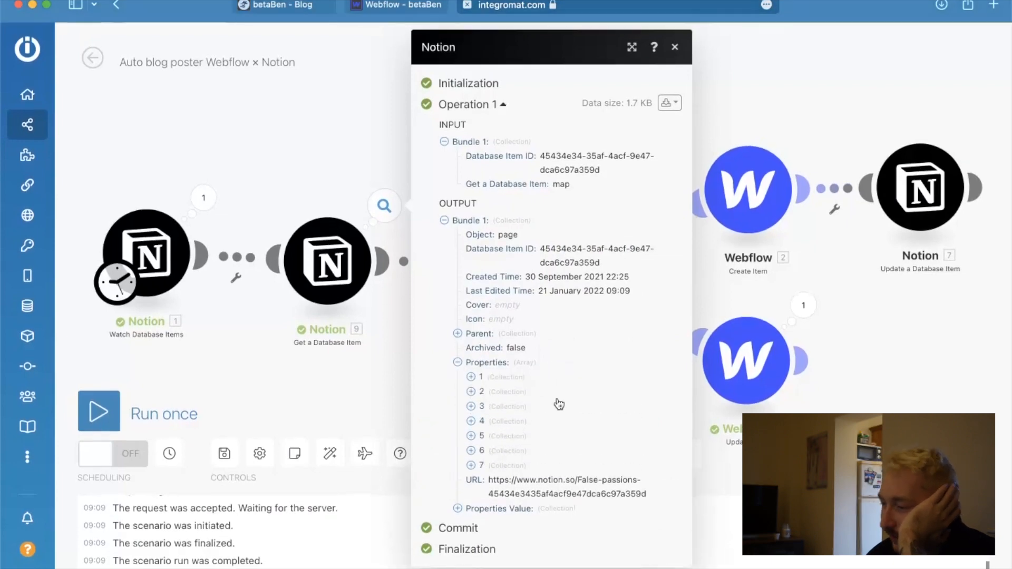
left_click(362, 388)
right_click(315, 280)
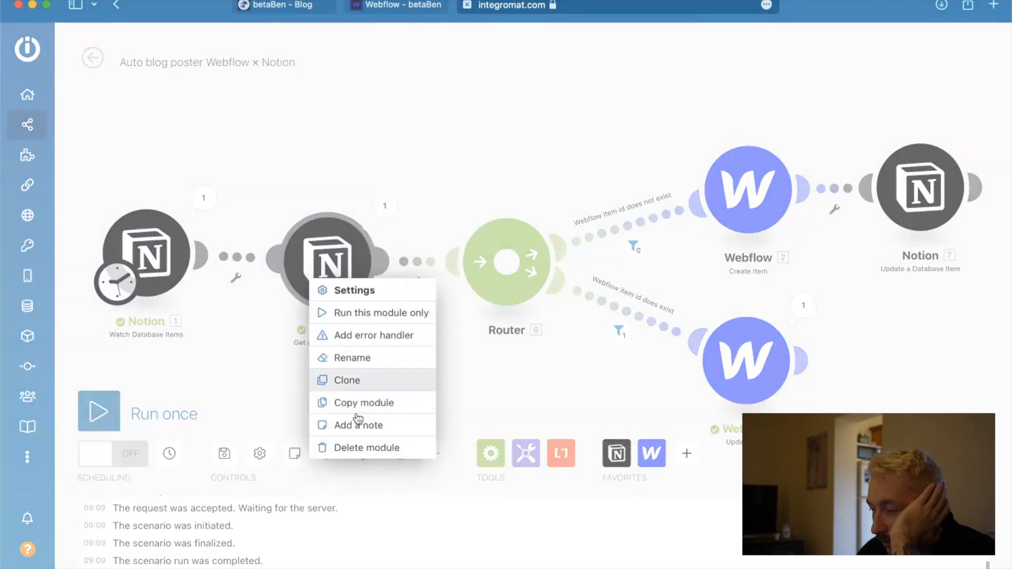
left_click(372, 449)
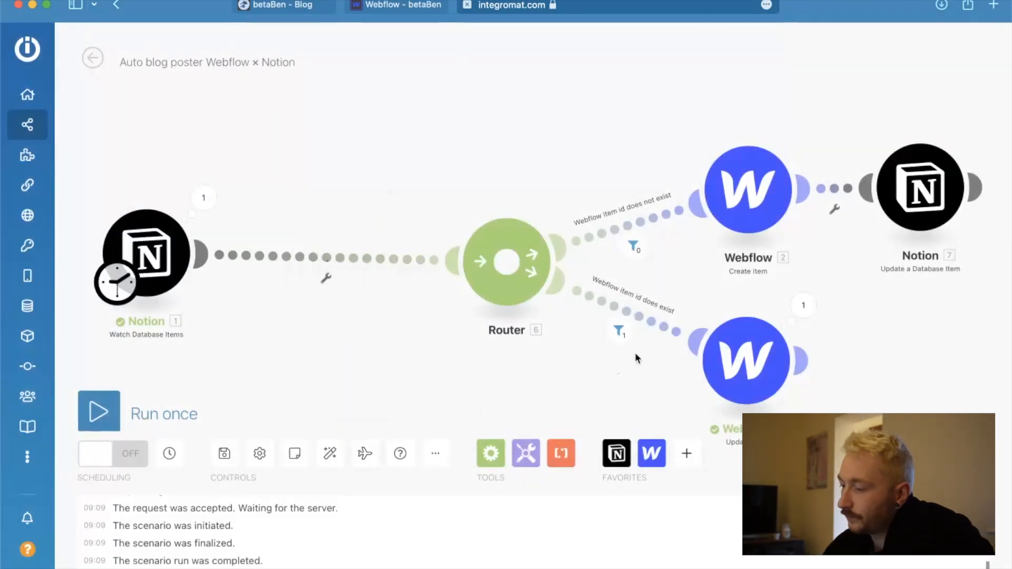
Add a Notion List Page Contents module before the router and enable mapping for its Page ID.
left_click(617, 454)
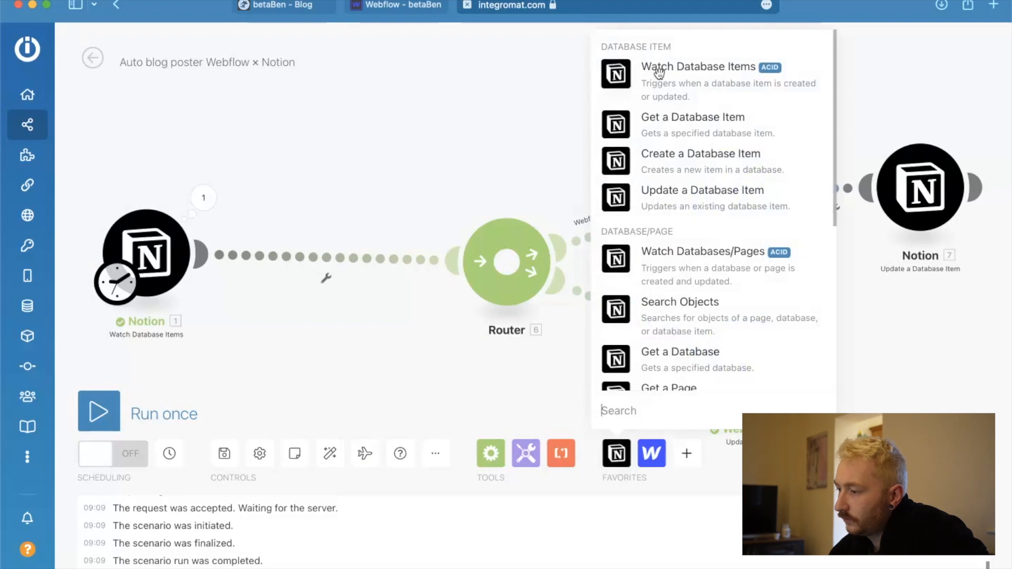
scroll(706, 296, "down", 2)
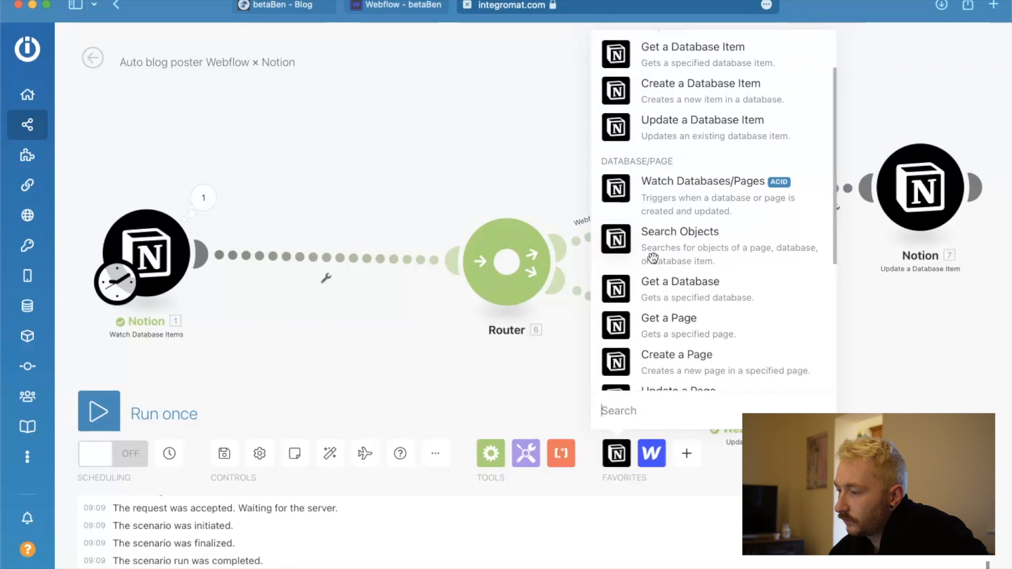
scroll(670, 296, "down", 2)
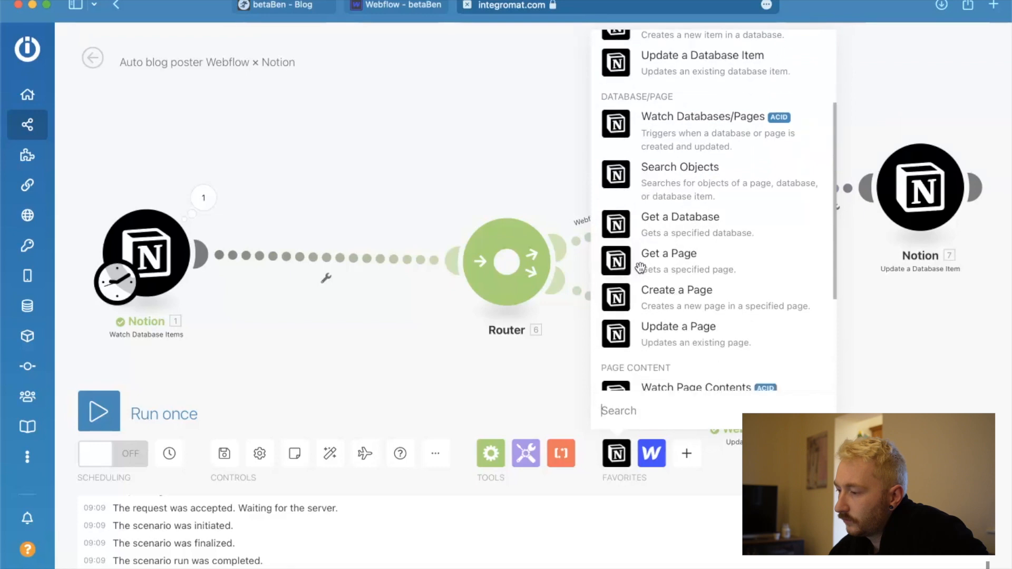
scroll(640, 268, "down", 2)
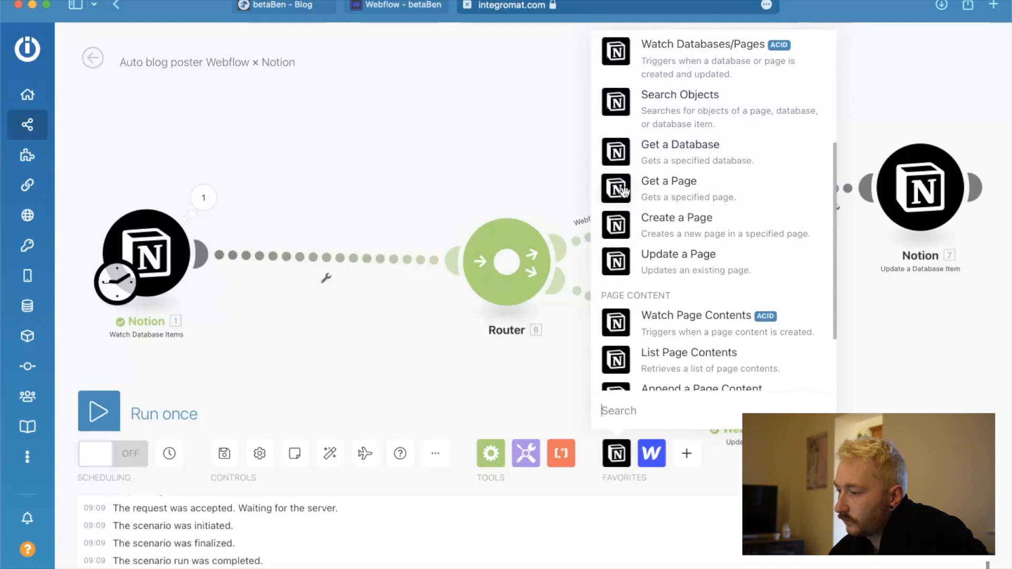
scroll(641, 322, "down", 2)
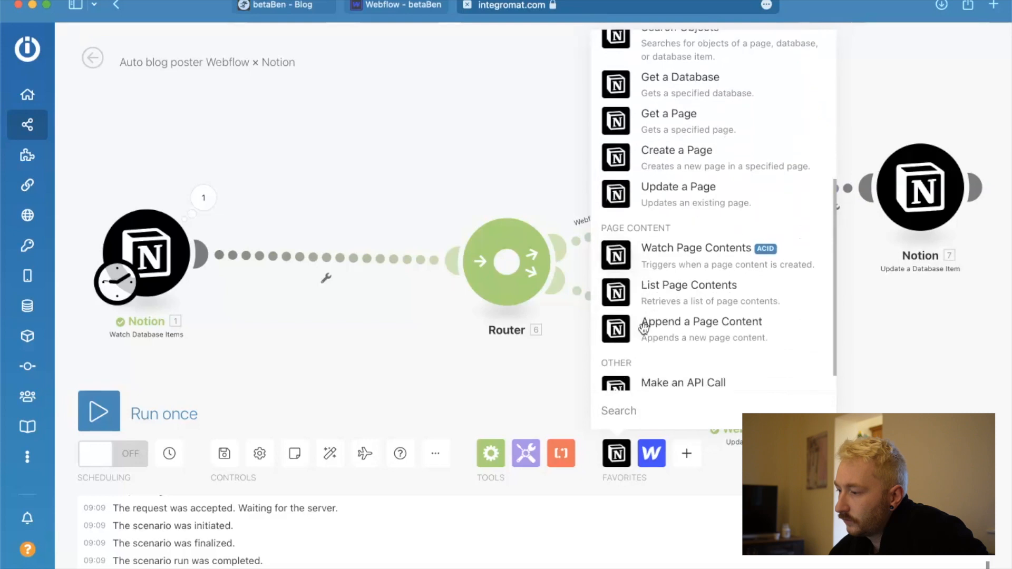
left_click(618, 292)
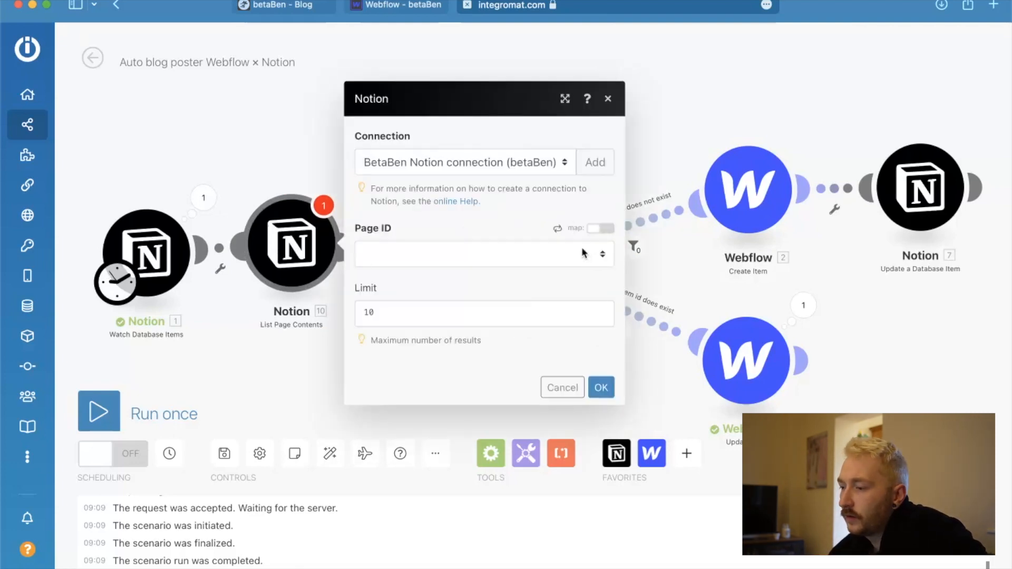
left_click(585, 254)
left_click(606, 237)
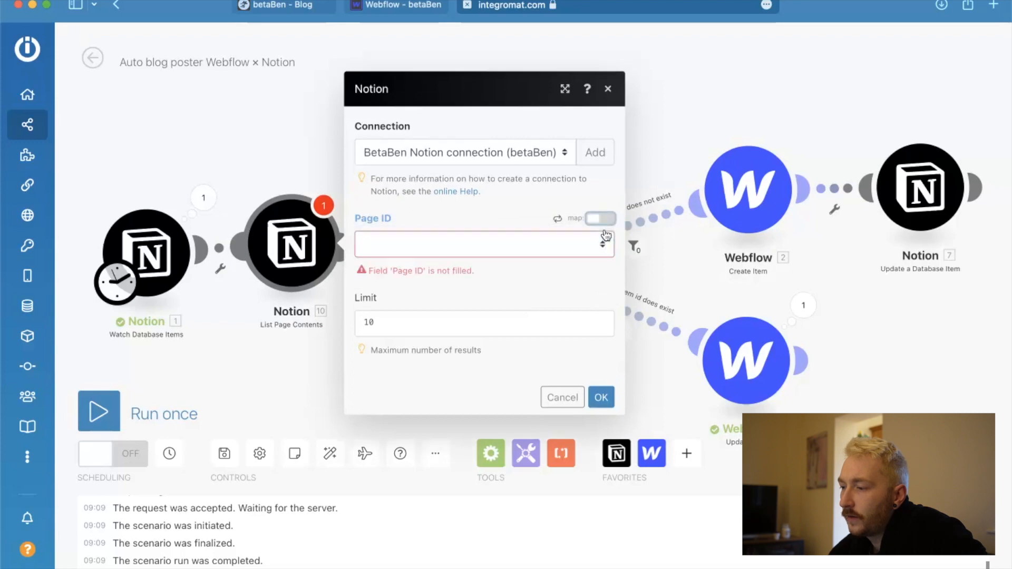
left_click(597, 219)
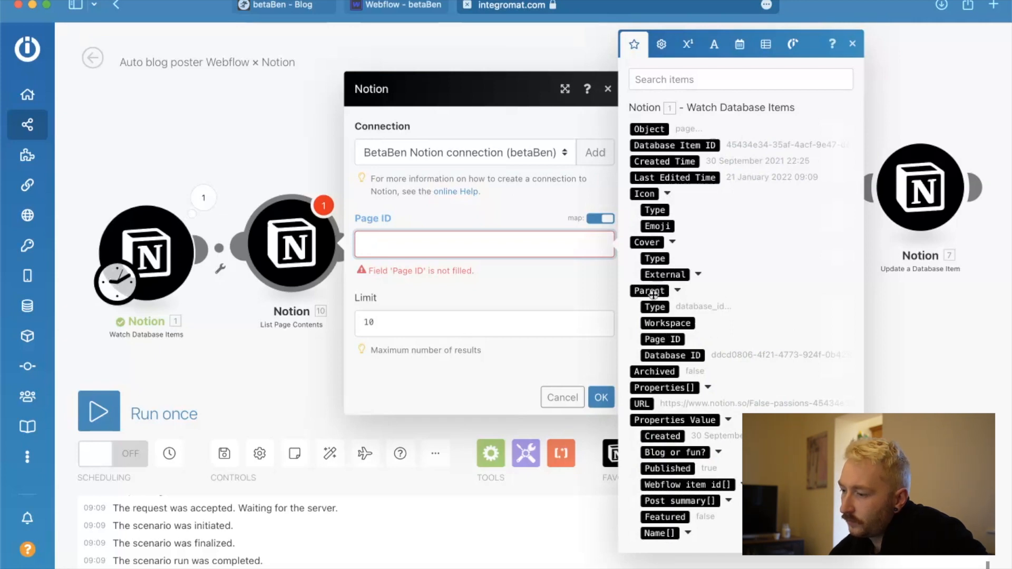
Cancel the List Page Contents settings and remove the newly added module from the scenario.
left_click(562, 397)
right_click(290, 232)
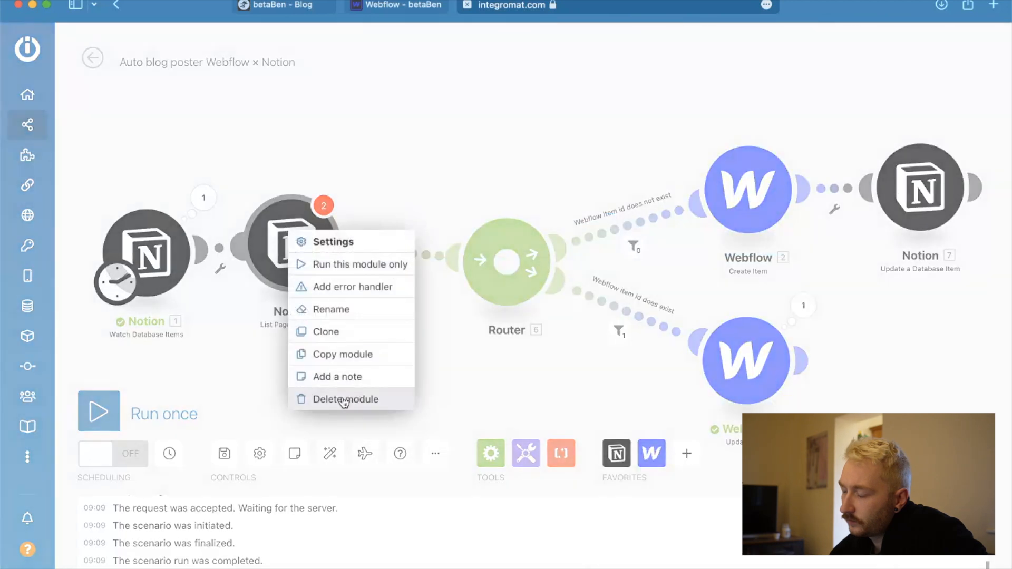
left_click(344, 399)
Look through the available Notion modules for another way to retrieve a database item's page contents.
left_click(626, 451)
scroll(677, 347, "down", 5)
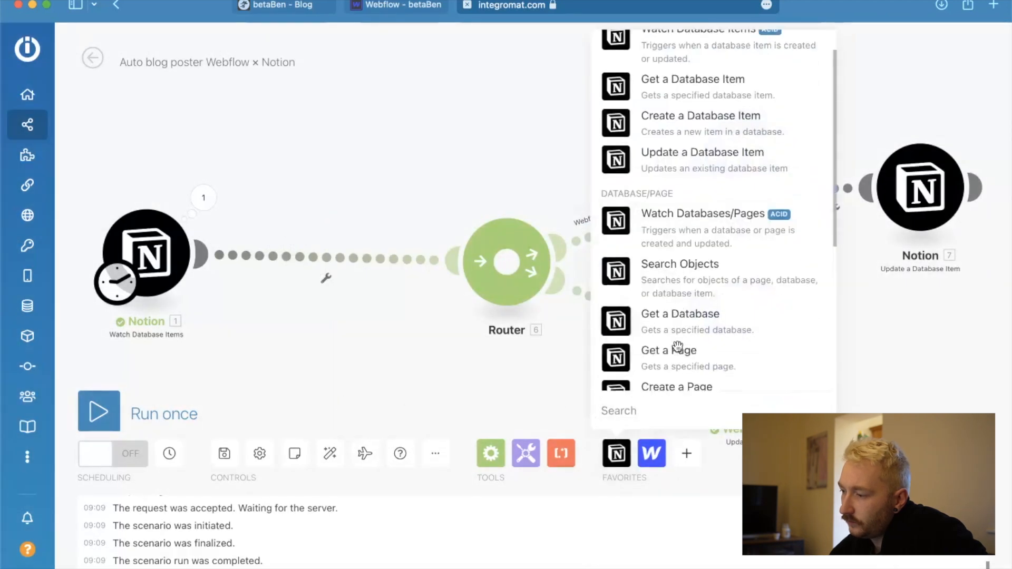
scroll(680, 316, "down", 2)
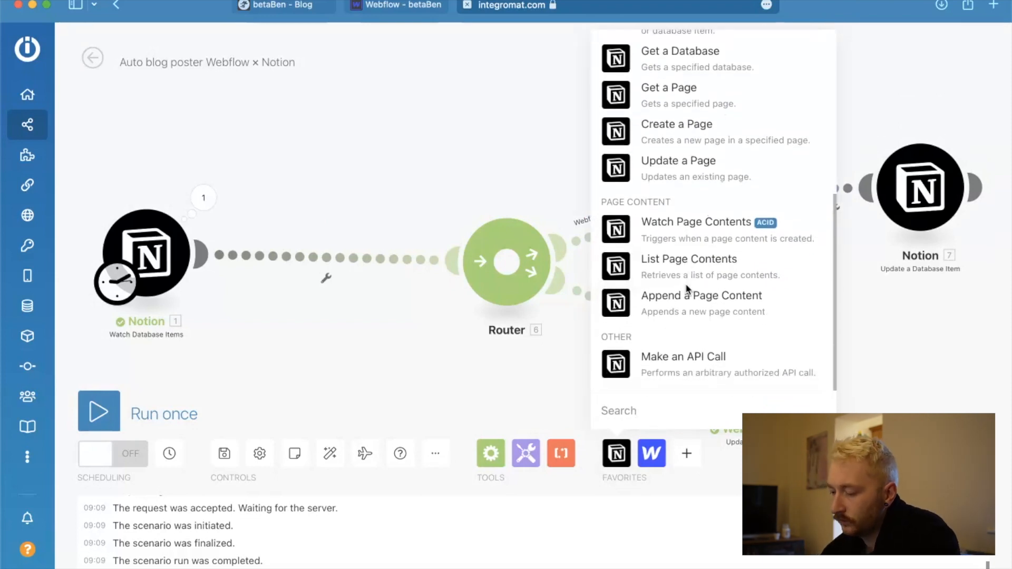
Search the web in a new tab for "get page contents database item notion api integromat".
key("super+t")
type("get")
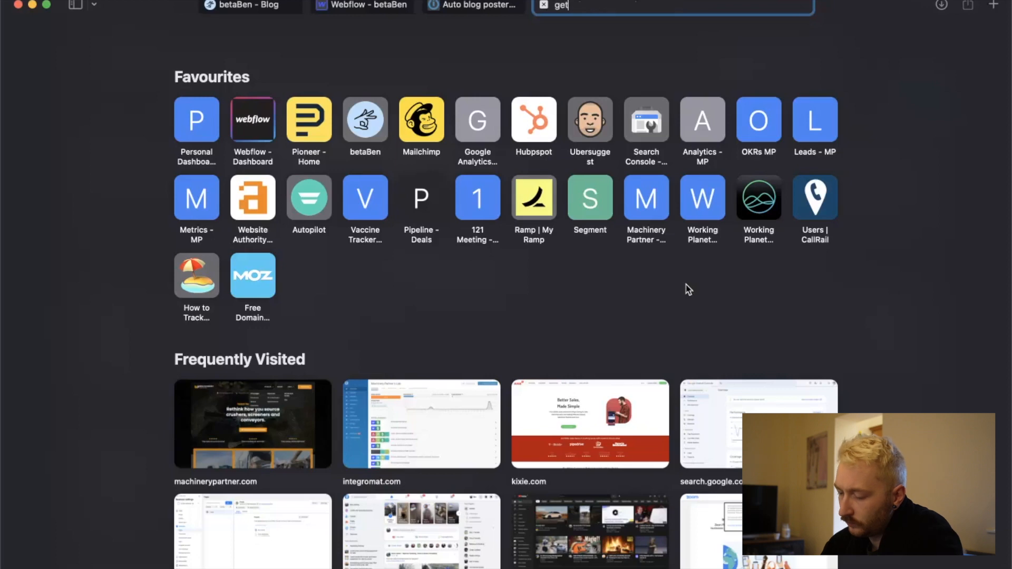
type(" page conte")
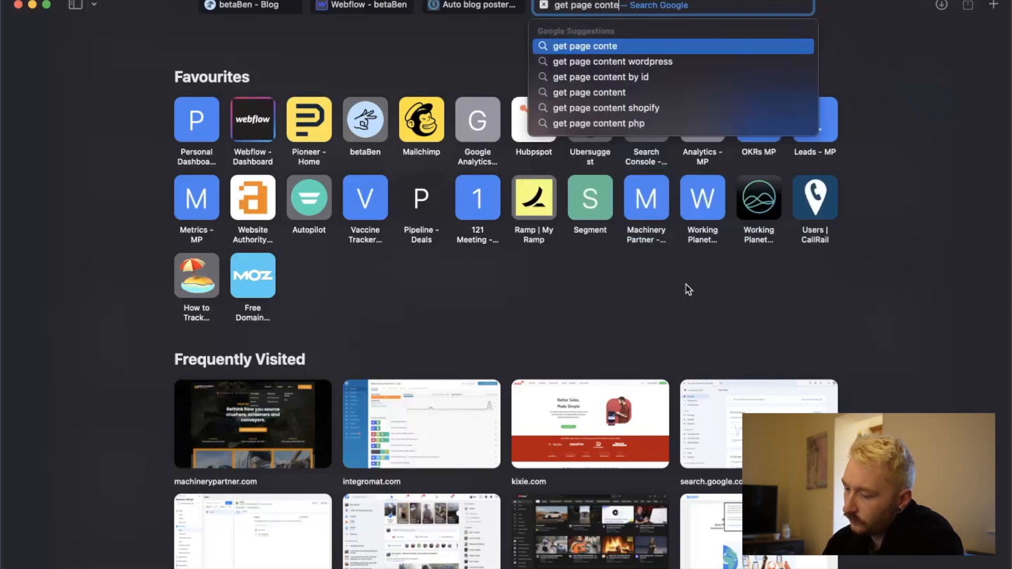
type("nts database item no")
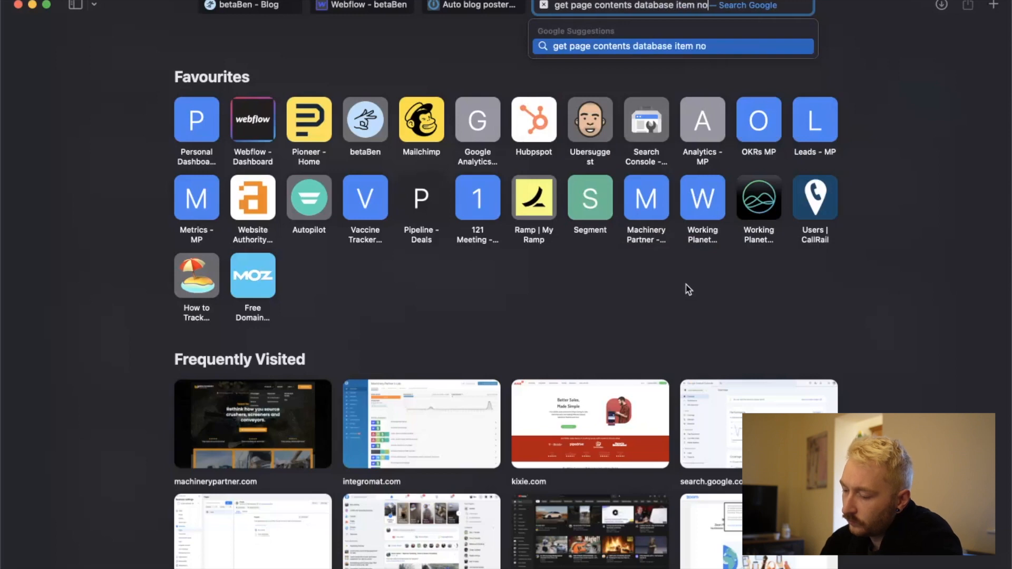
type("tion api integromat")
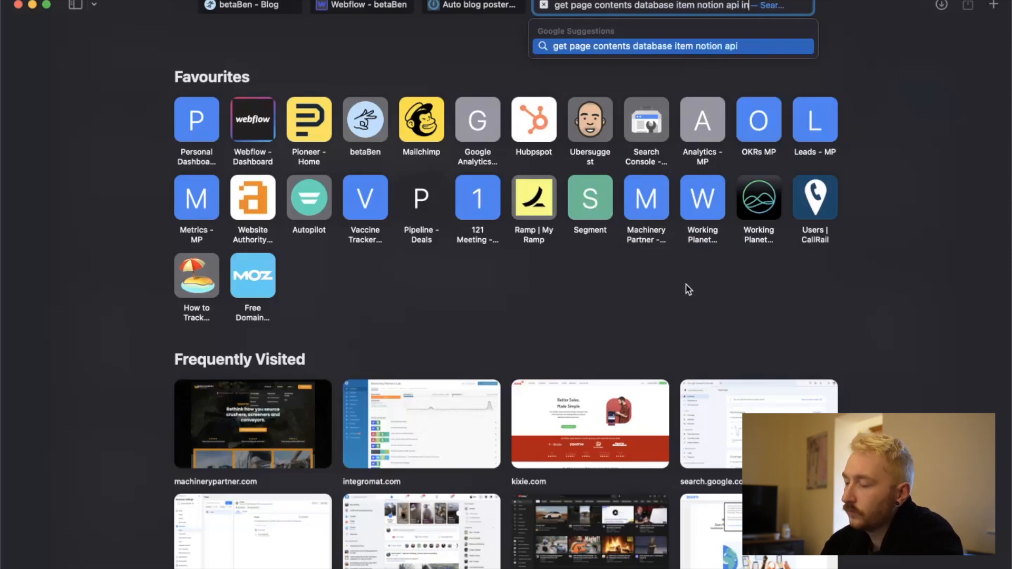
key("Return")
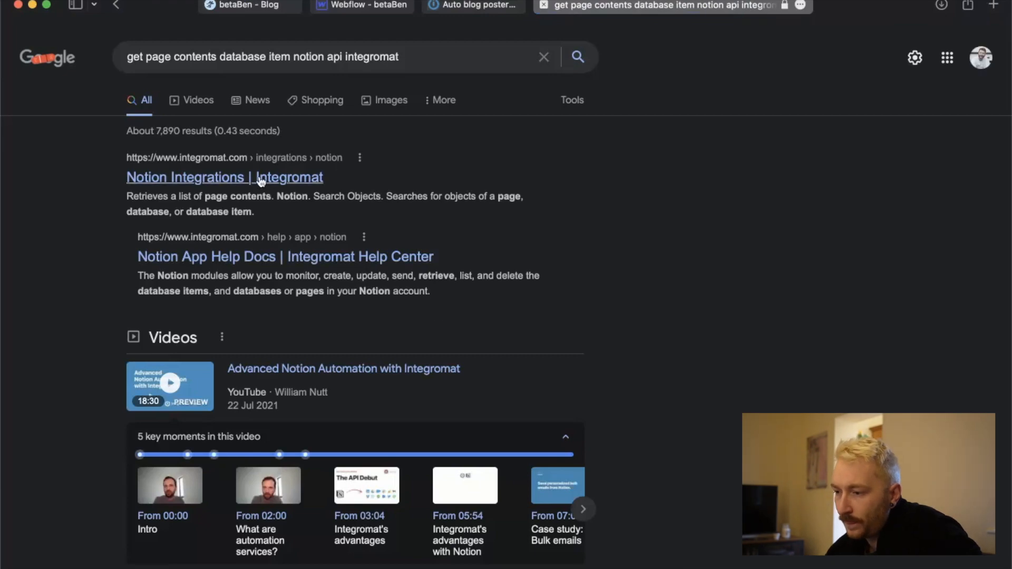
Look through the search results and open the notion.vip article "Advanced Notion Automation with Integromat".
scroll(211, 199, "down", 2)
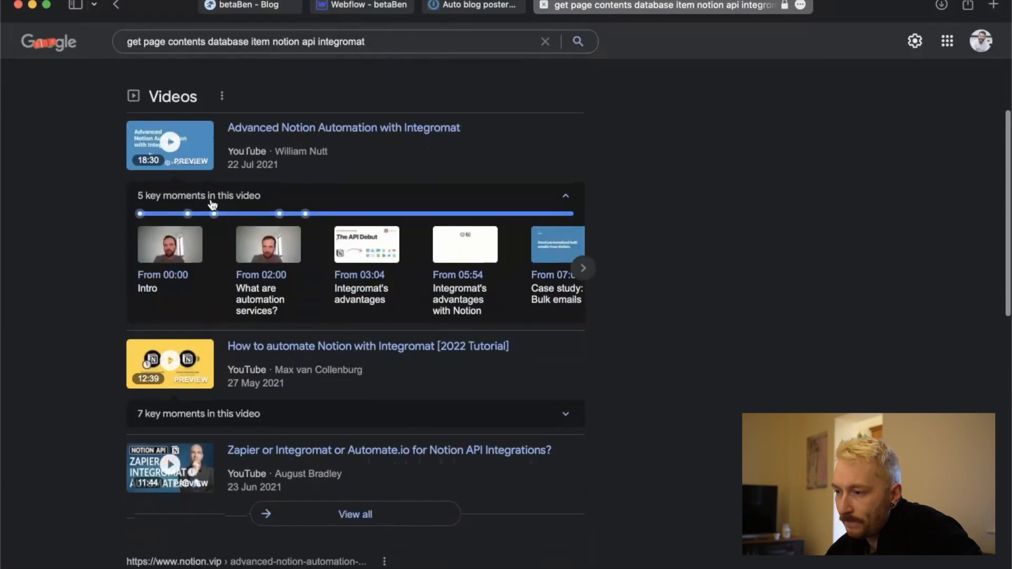
scroll(213, 204, "down", 5)
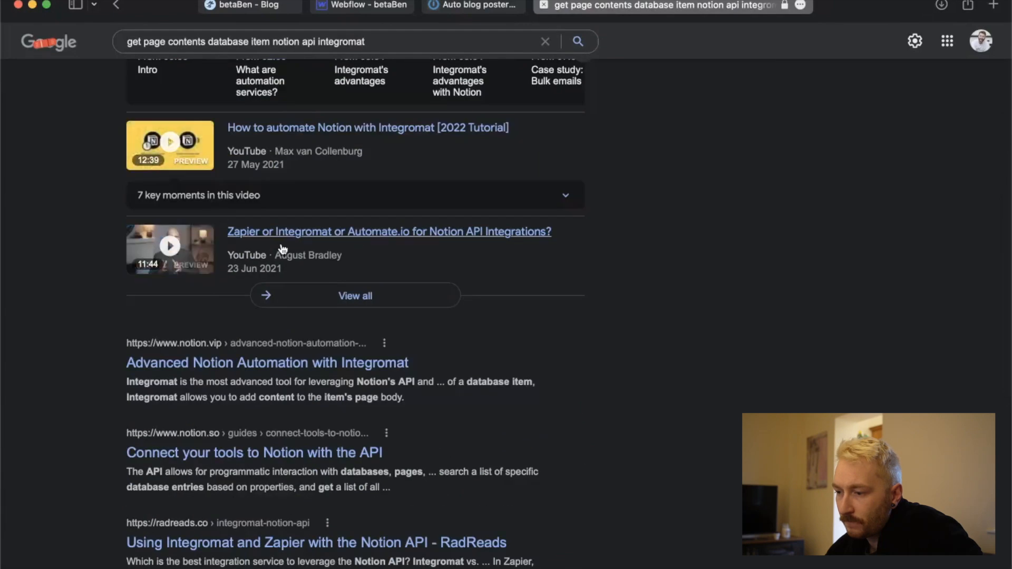
scroll(326, 385, "down", 1)
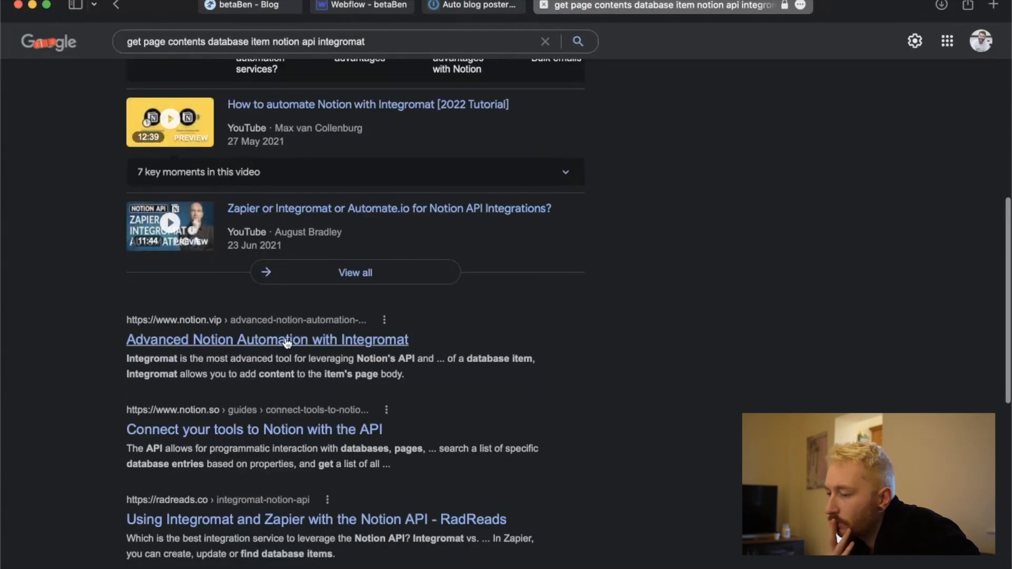
left_click(287, 341)
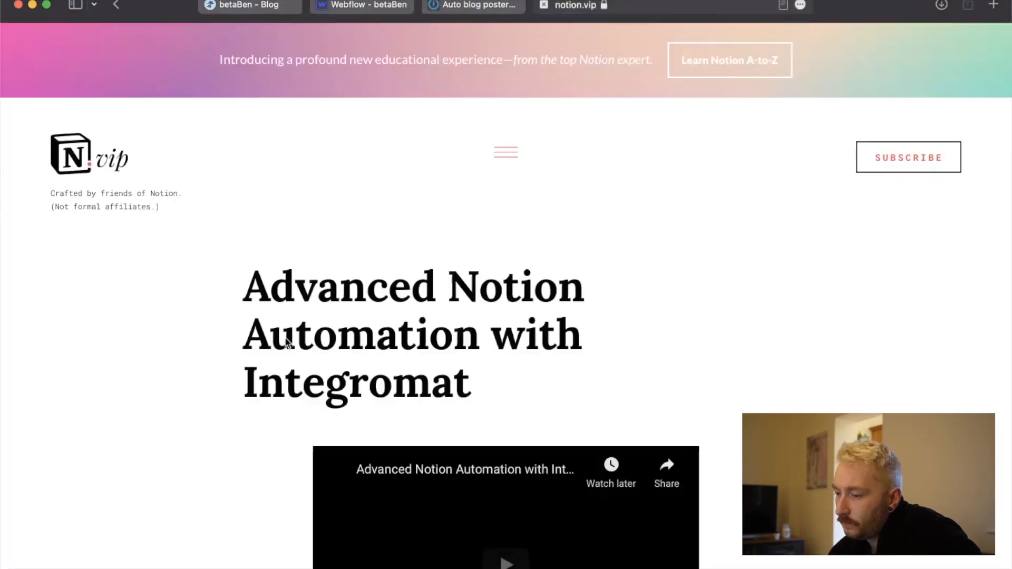
Skim the notion.vip article from its introduction through the Integromat advantages to the mass email case study.
scroll(399, 426, "down", 10)
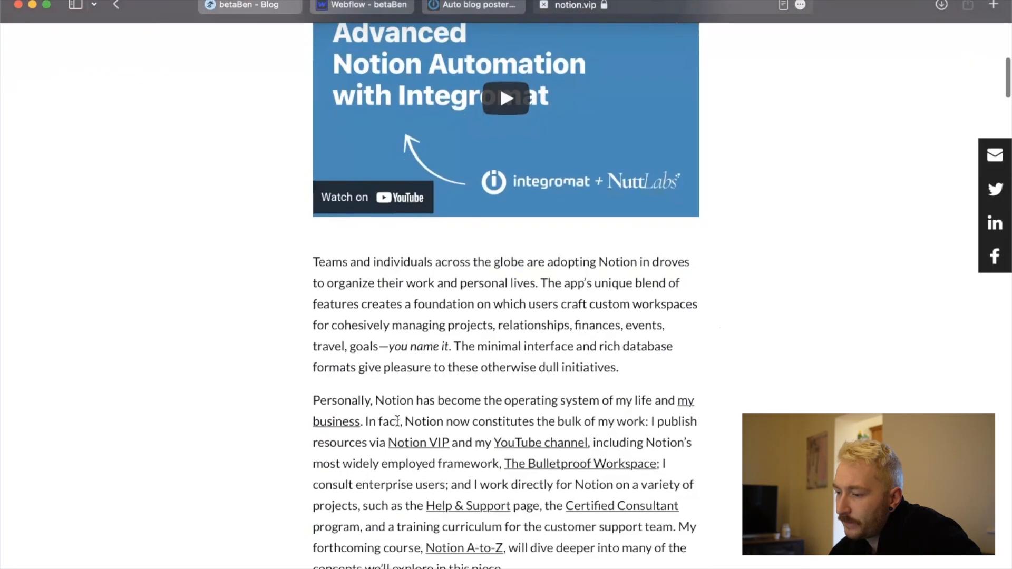
scroll(397, 420, "down", 15)
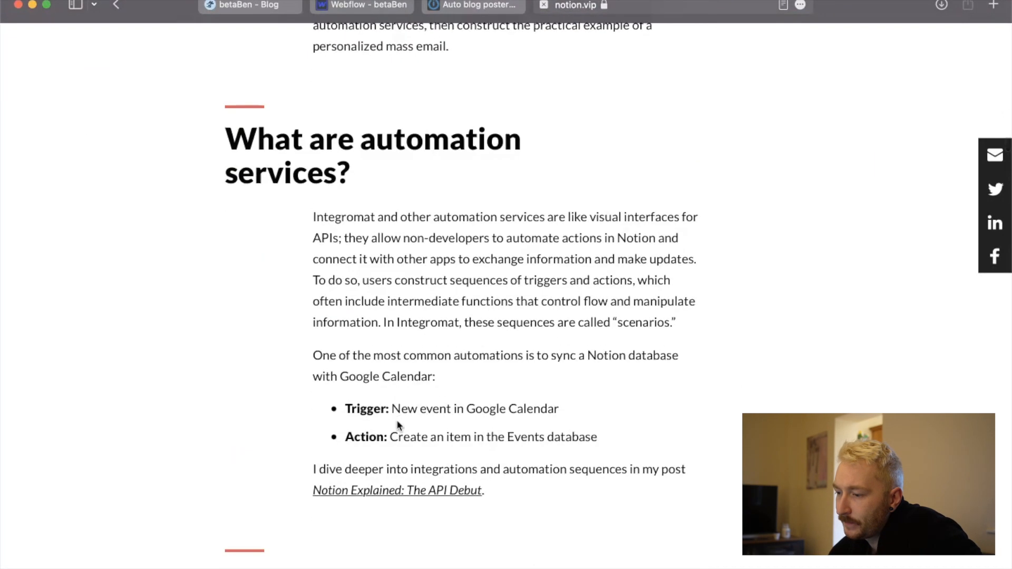
scroll(397, 420, "down", 10)
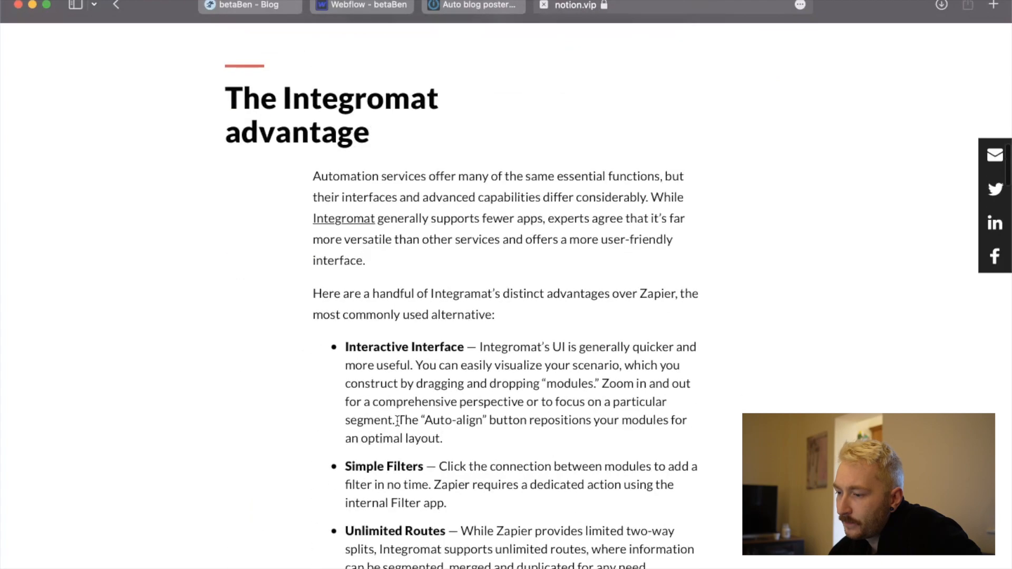
scroll(397, 421, "down", 20)
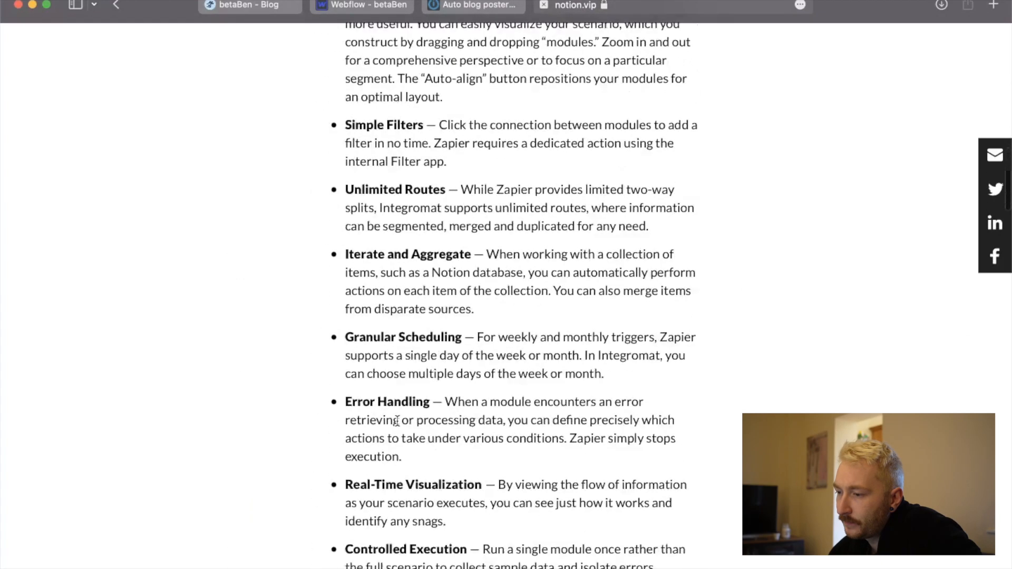
scroll(397, 422, "up", 2)
scroll(397, 422, "down", 9)
scroll(397, 420, "down", 10)
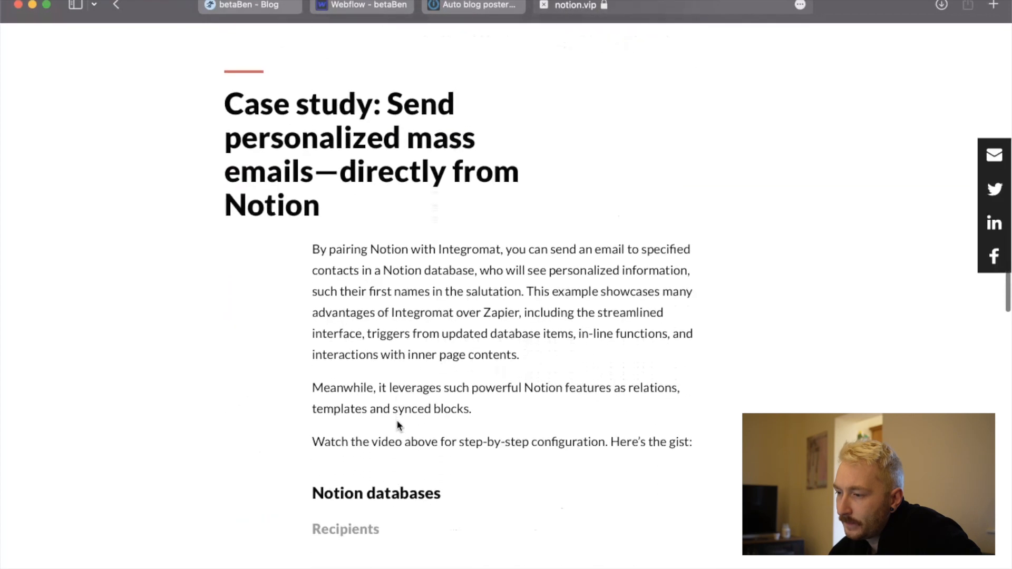
scroll(397, 420, "down", 8)
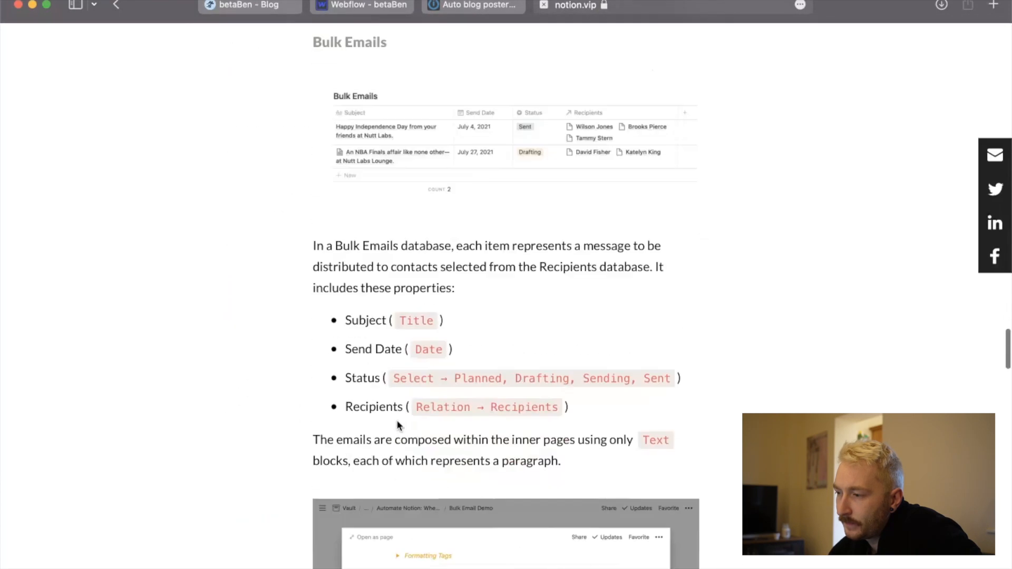
Read the case study's Notion database setup and Integromat scenario, down to how its List Page Contents module is configured.
scroll(397, 421, "up", 11)
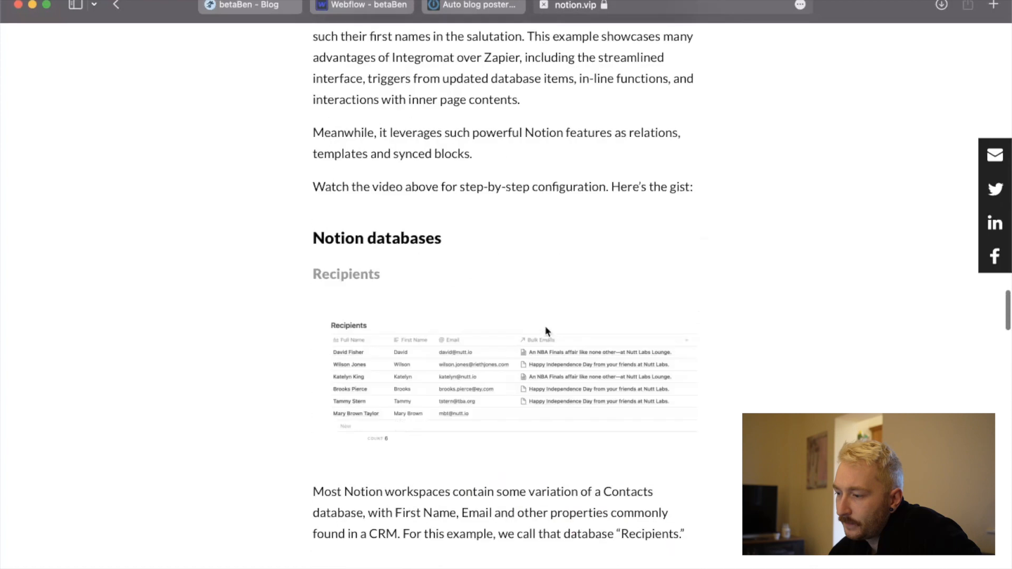
scroll(525, 372, "down", 8)
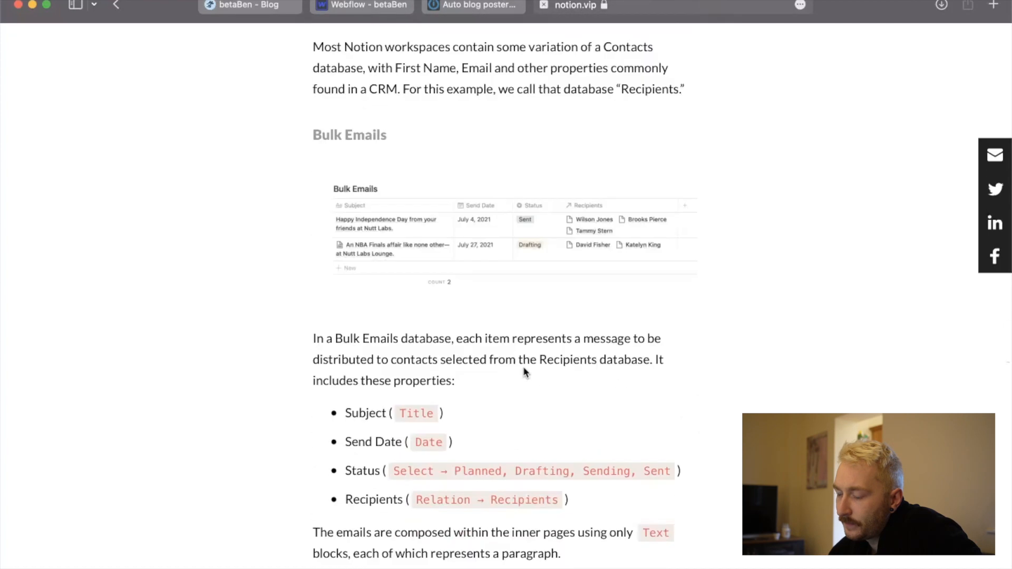
scroll(524, 370, "down", 6)
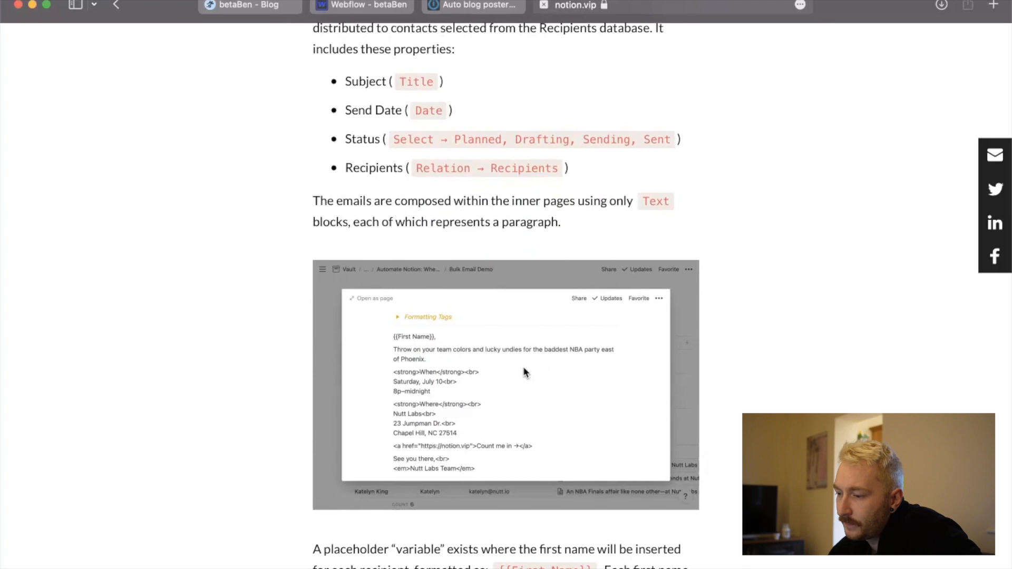
scroll(525, 372, "down", 3)
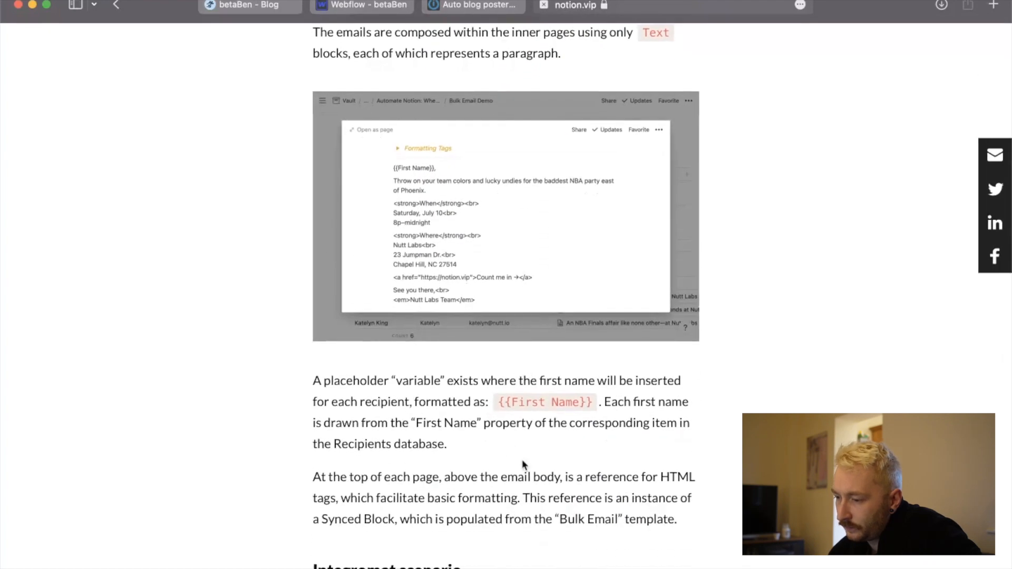
scroll(522, 459, "down", 4)
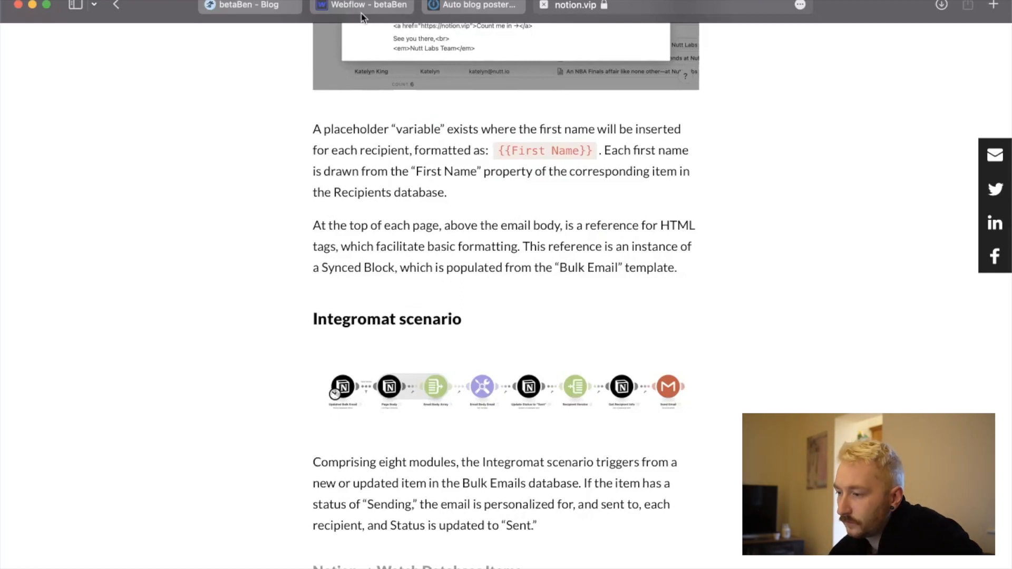
scroll(373, 307, "down", 9)
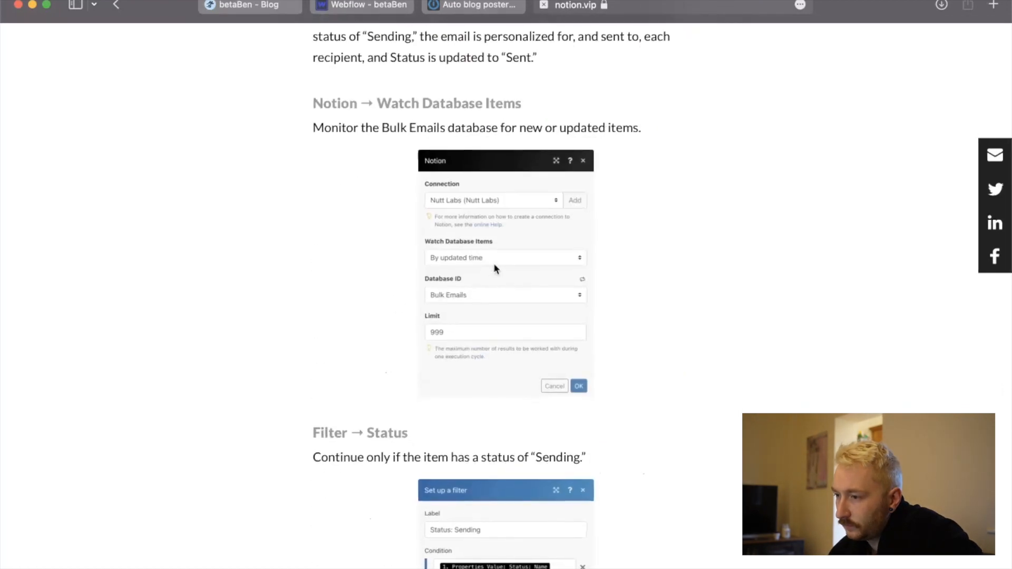
scroll(377, 261, "down", 1)
scroll(378, 261, "down", 8)
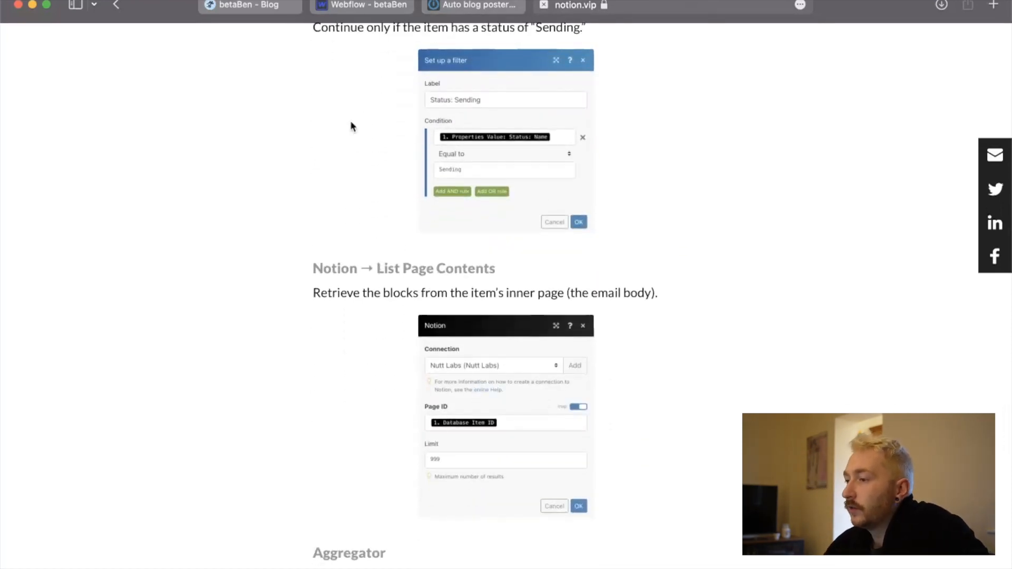
In the Integromat scenario, add a Notion List Page Contents module before the router, with Page ID mapped to Database Item ID and limit 1.
left_click(454, 6)
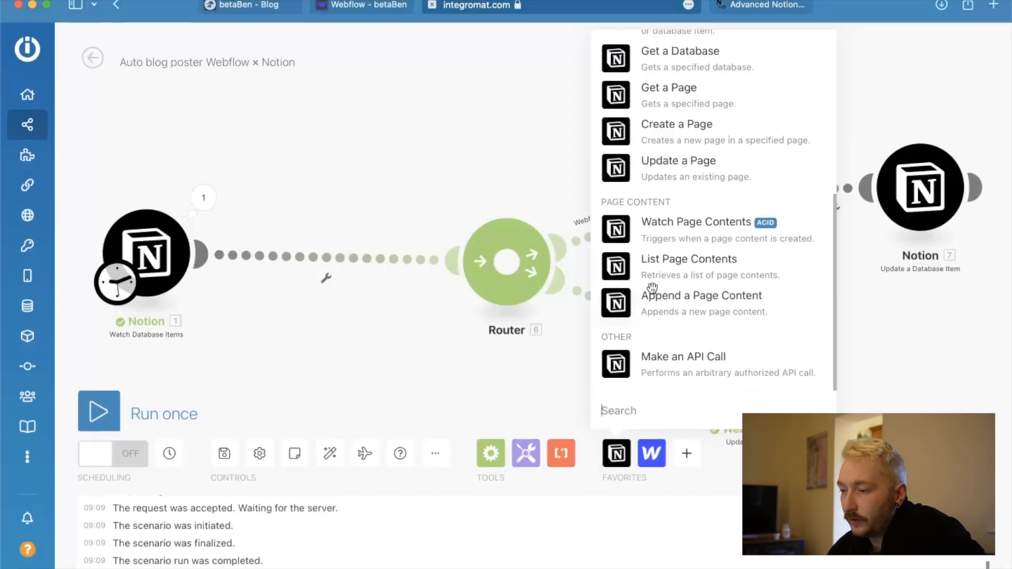
left_click(631, 266)
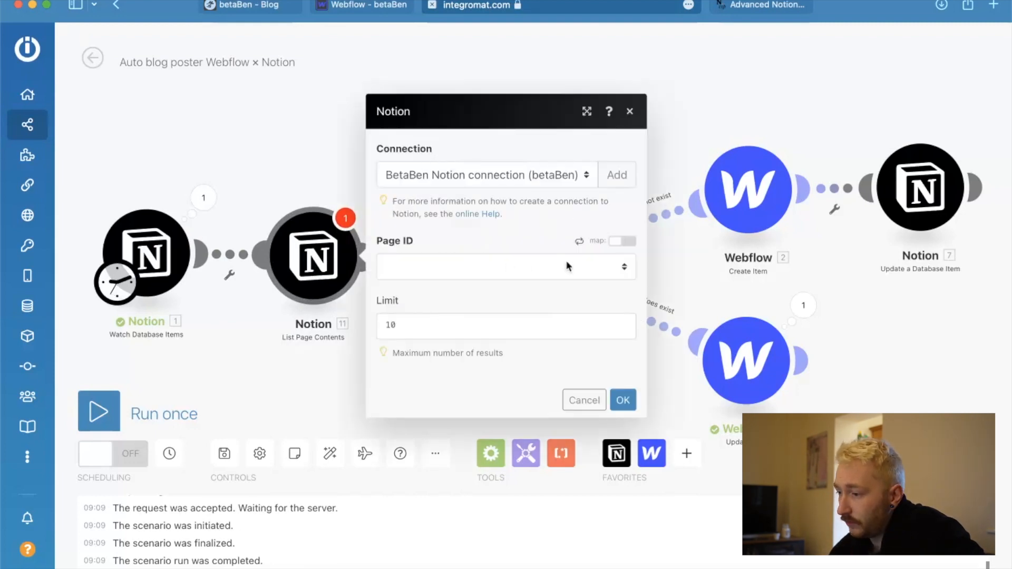
left_click(623, 241)
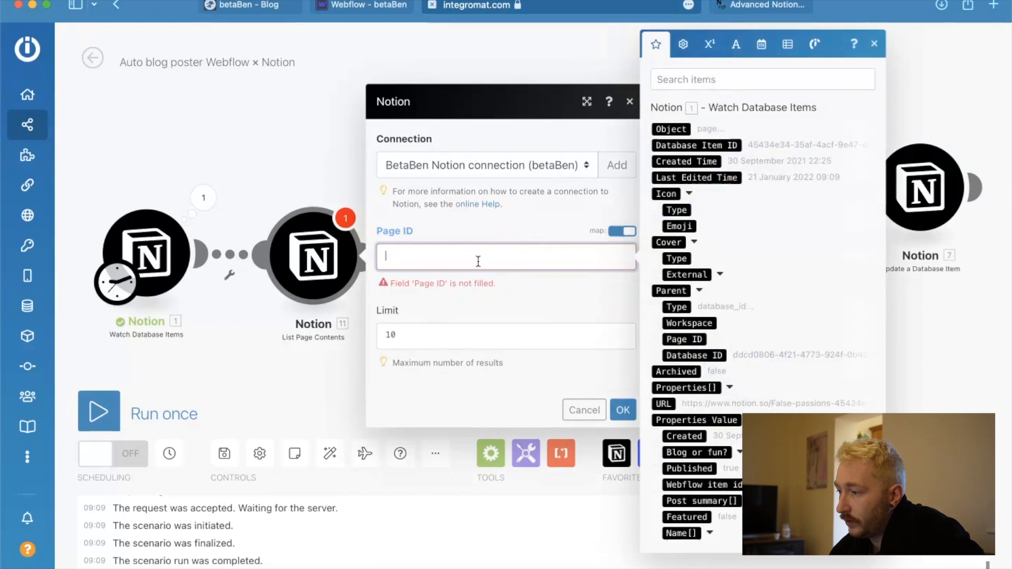
left_click(709, 145)
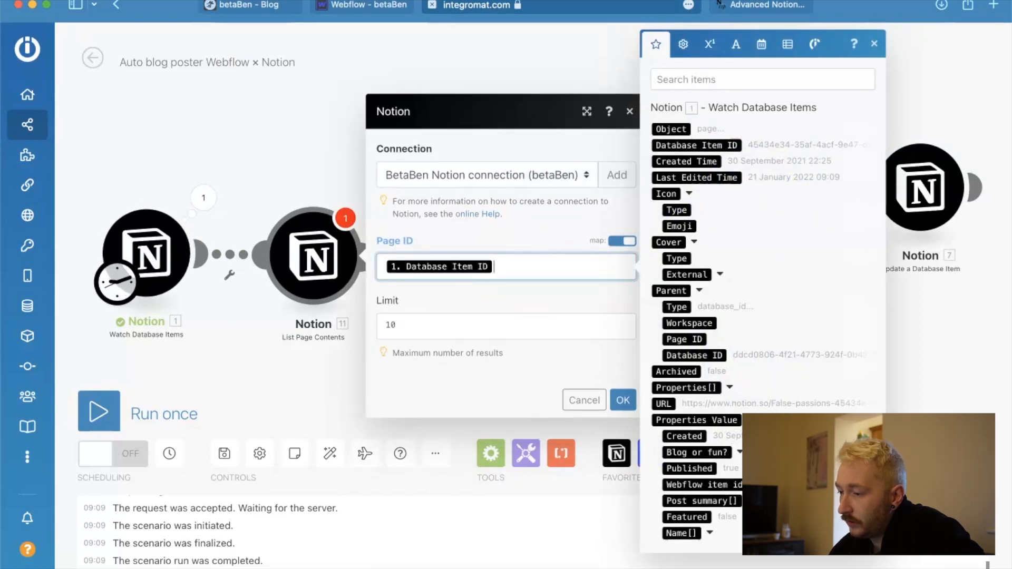
left_click(432, 336)
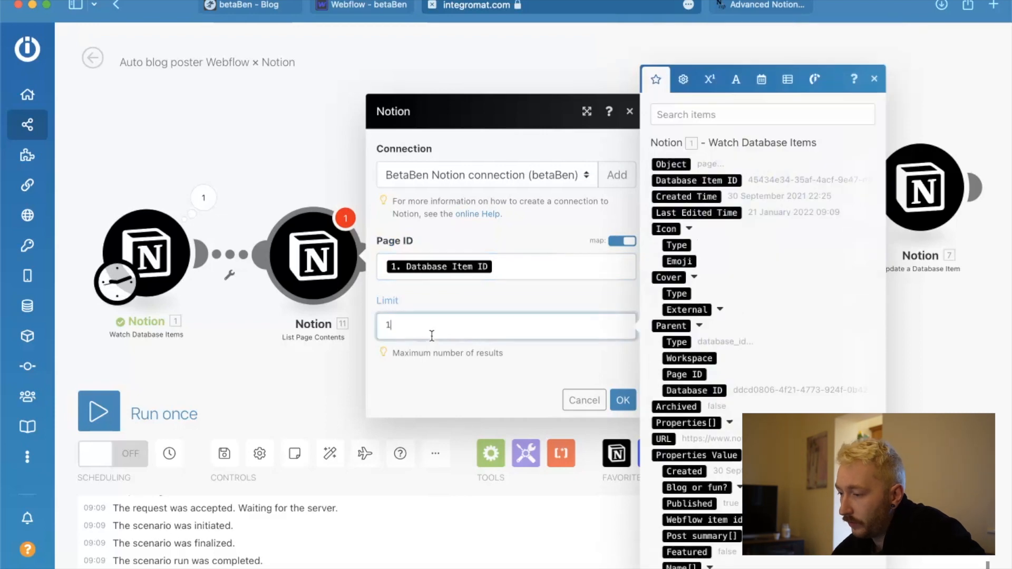
left_click(623, 400)
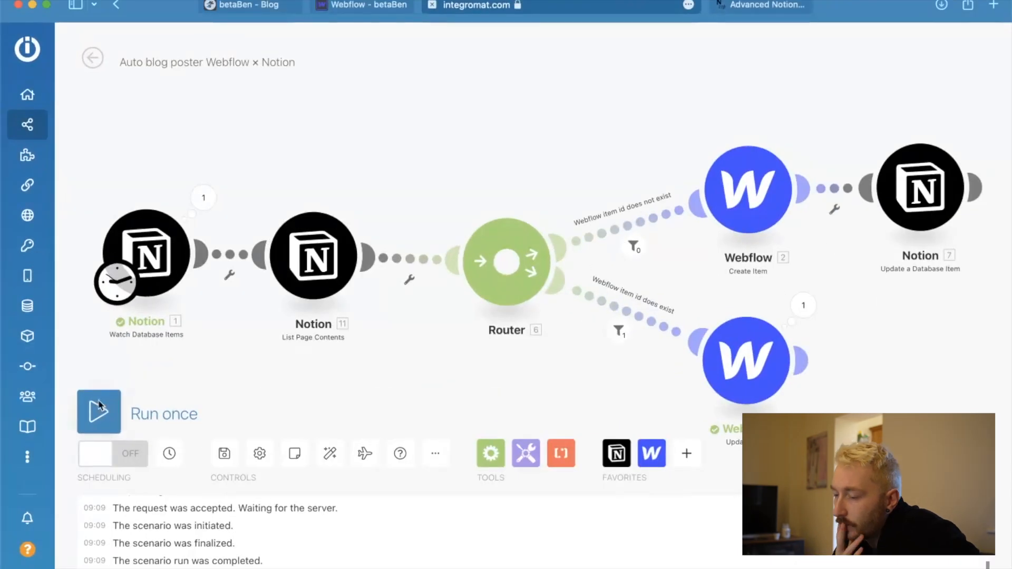
Run the scenario once and inspect the List Page Contents output down to the paragraph's Content and Plain Text values.
left_click(75, 299)
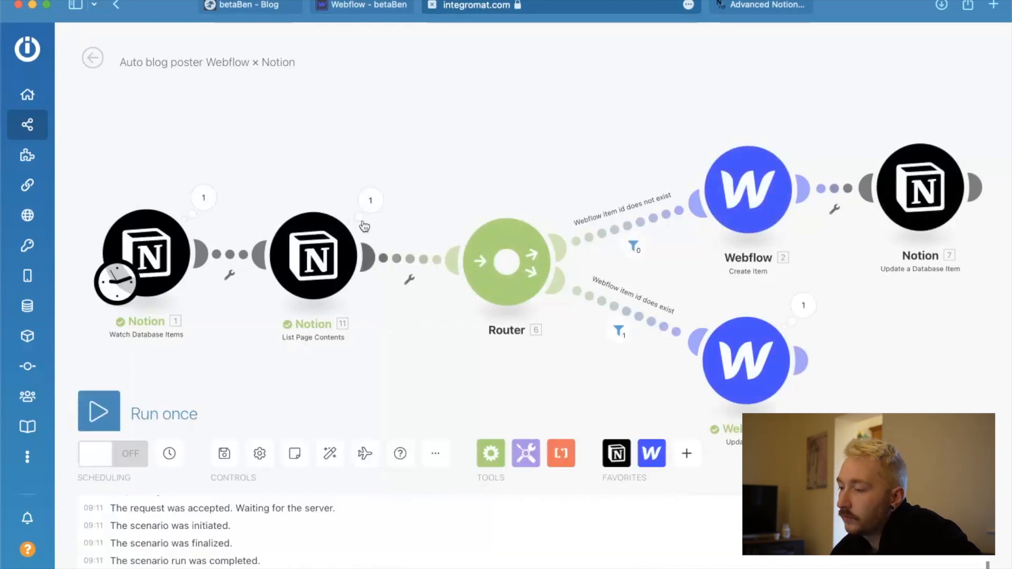
left_click(369, 200)
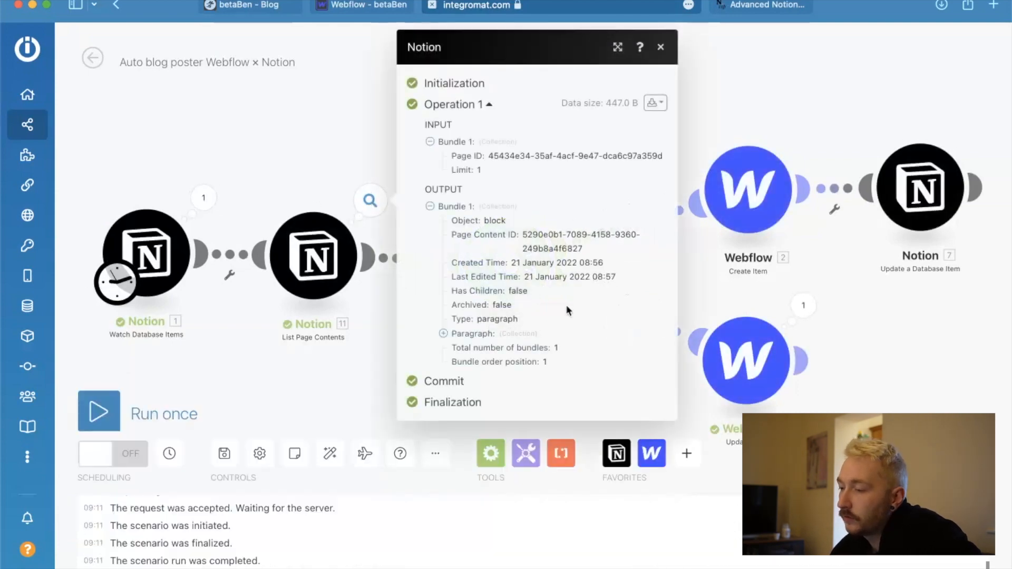
left_click(443, 335)
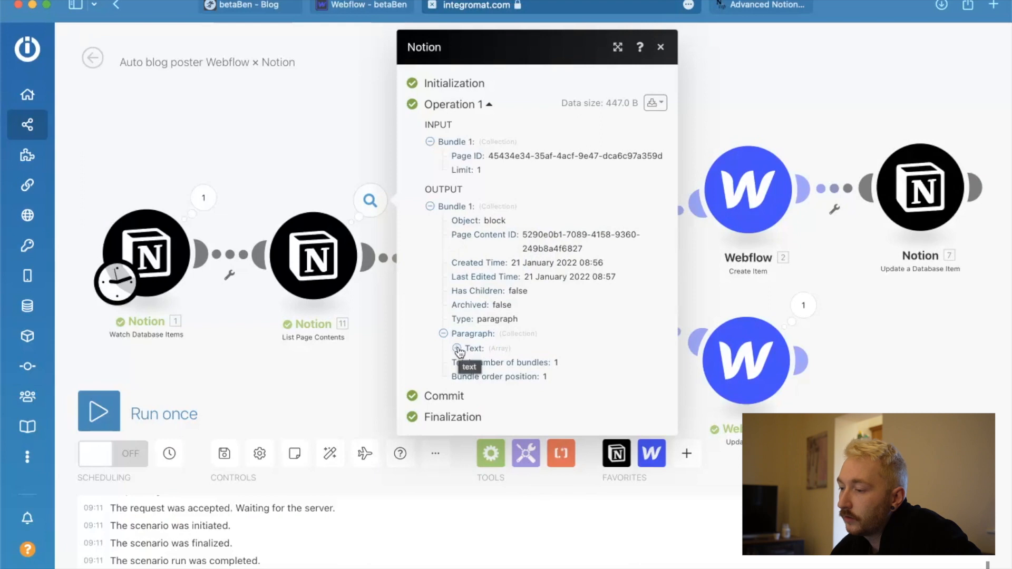
left_click(457, 349)
left_click(470, 364)
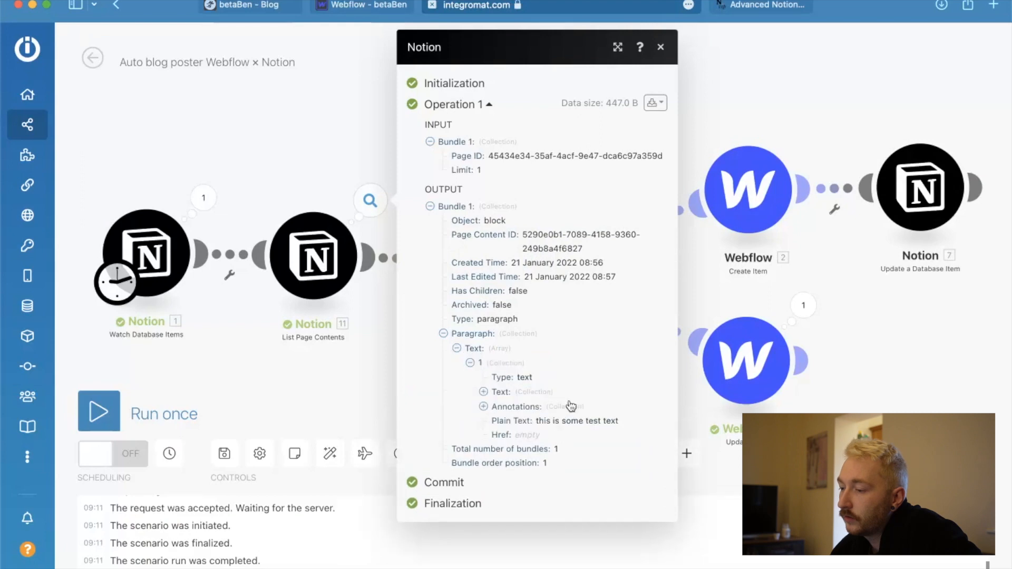
left_click(484, 392)
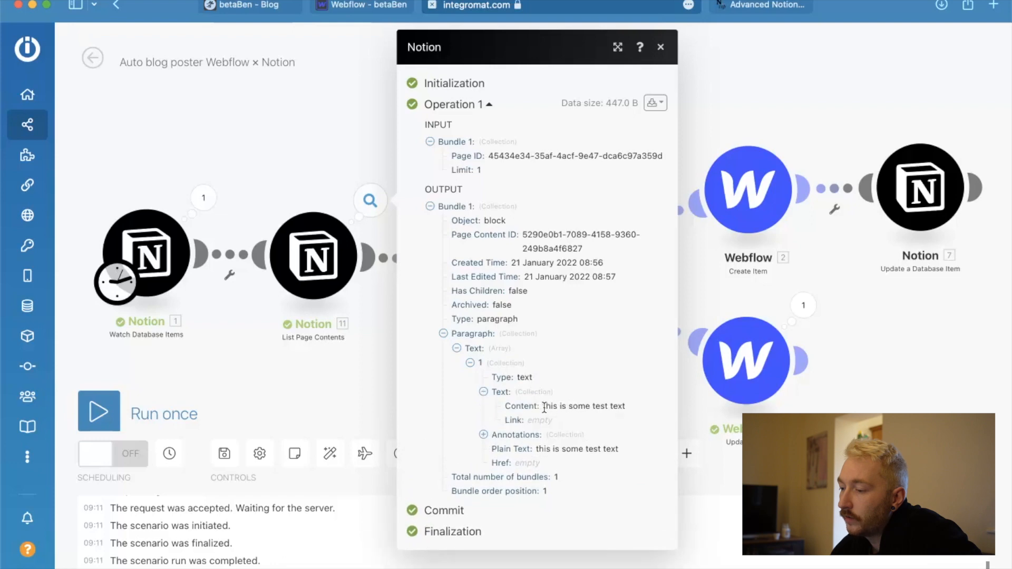
left_click_drag(543, 406, 648, 407)
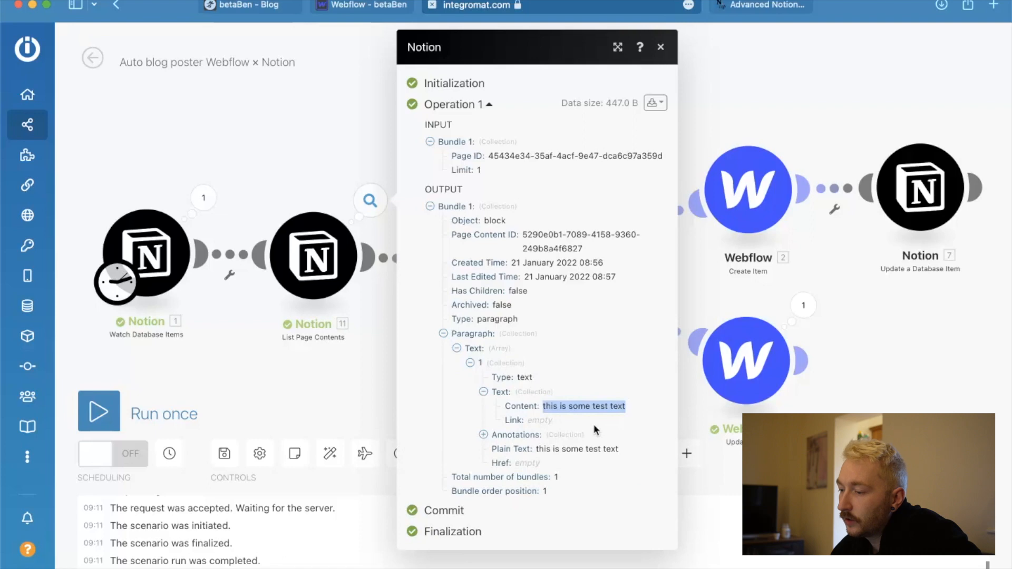
left_click(549, 447)
left_click_drag(537, 450, 634, 450)
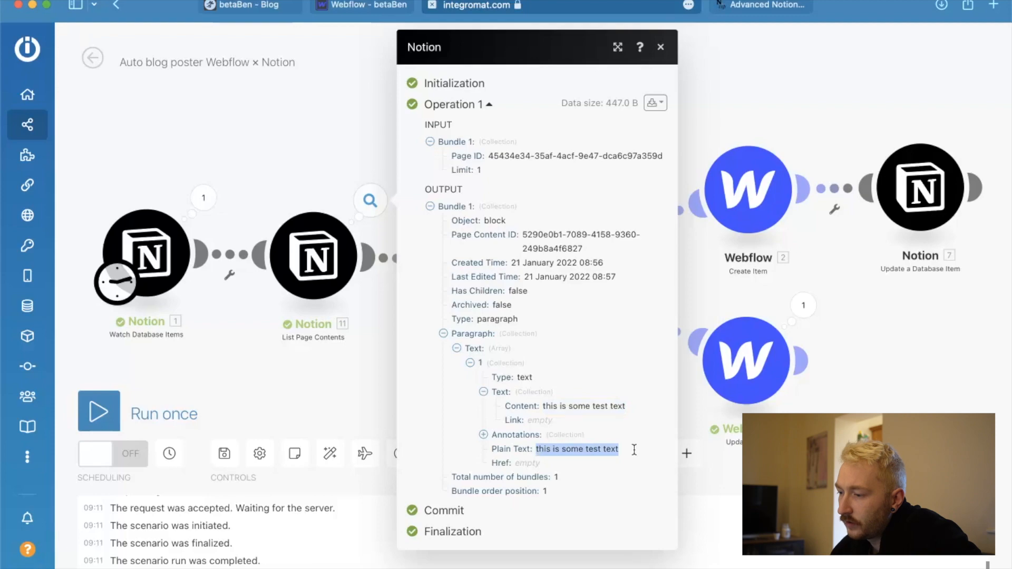
Check the text blocks on the False passions page in Notion against the module output, and return to Integromat.
key("ctrl+Up")
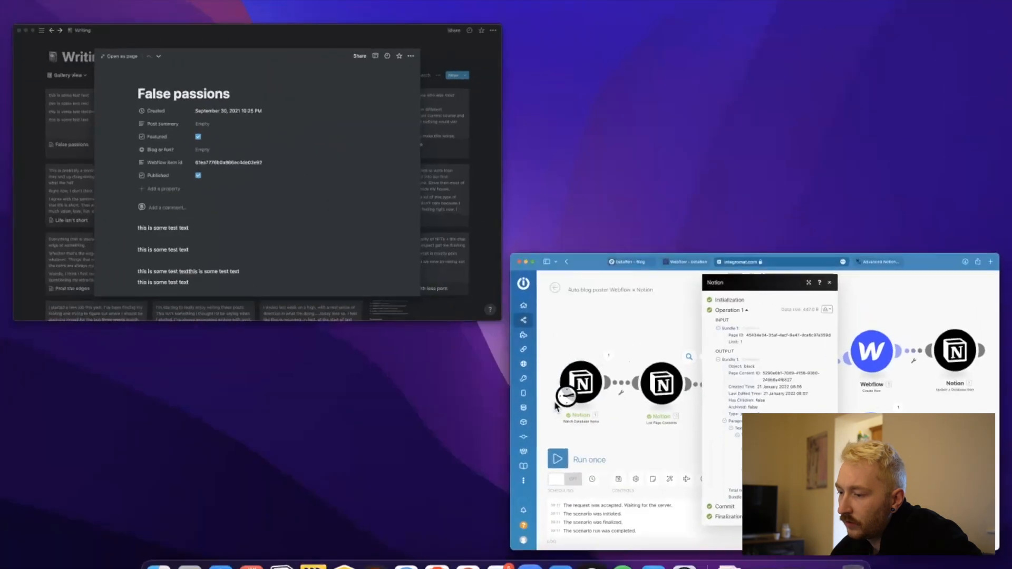
left_click(287, 208)
scroll(398, 402, "down", 1)
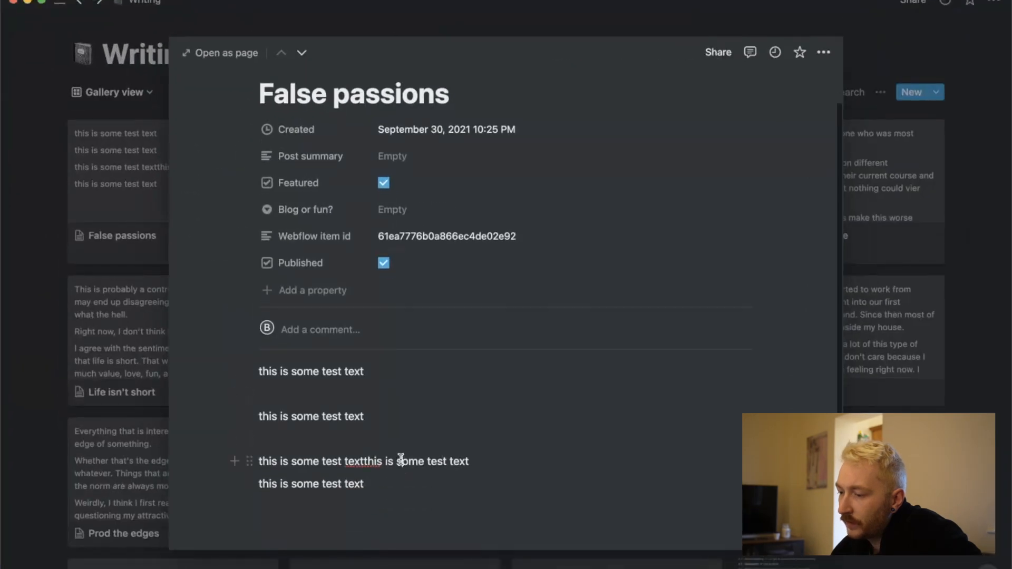
left_click_drag(408, 482, 216, 357)
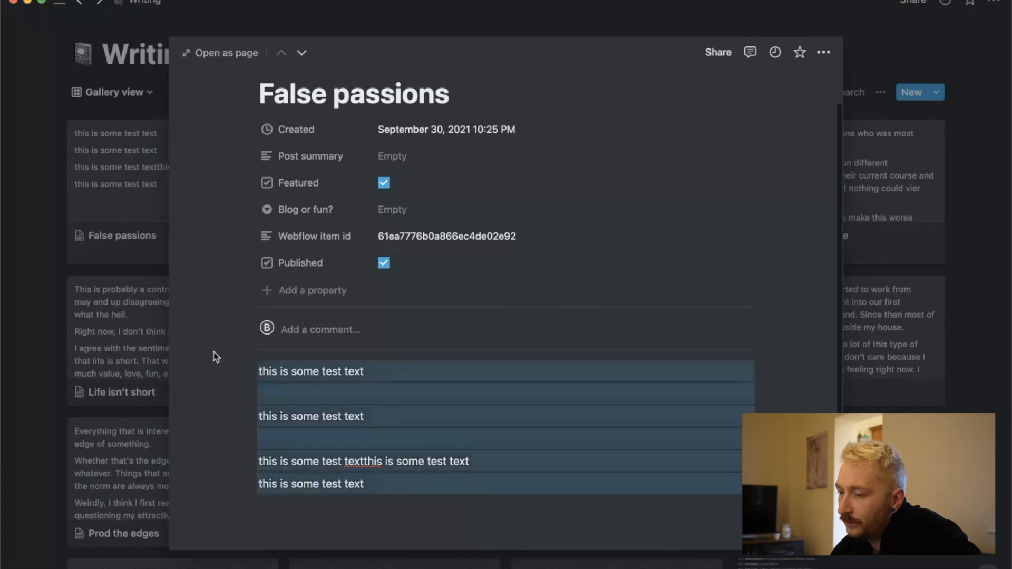
left_click(339, 414)
key("ctrl+Up")
left_click(412, 242)
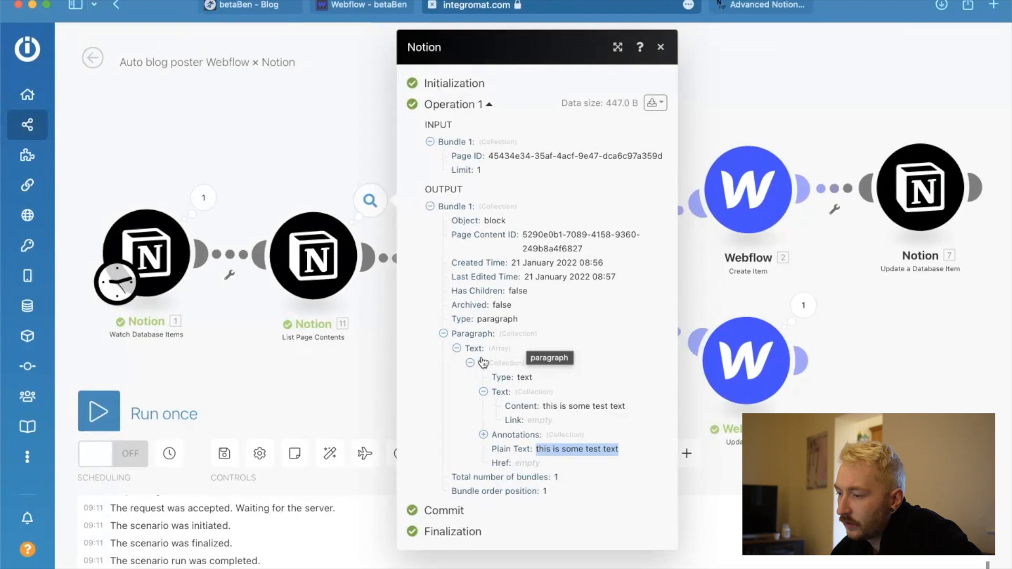
Examine the paragraph's text collection and its annotations in the List Page Contents output bundle.
left_click(525, 377)
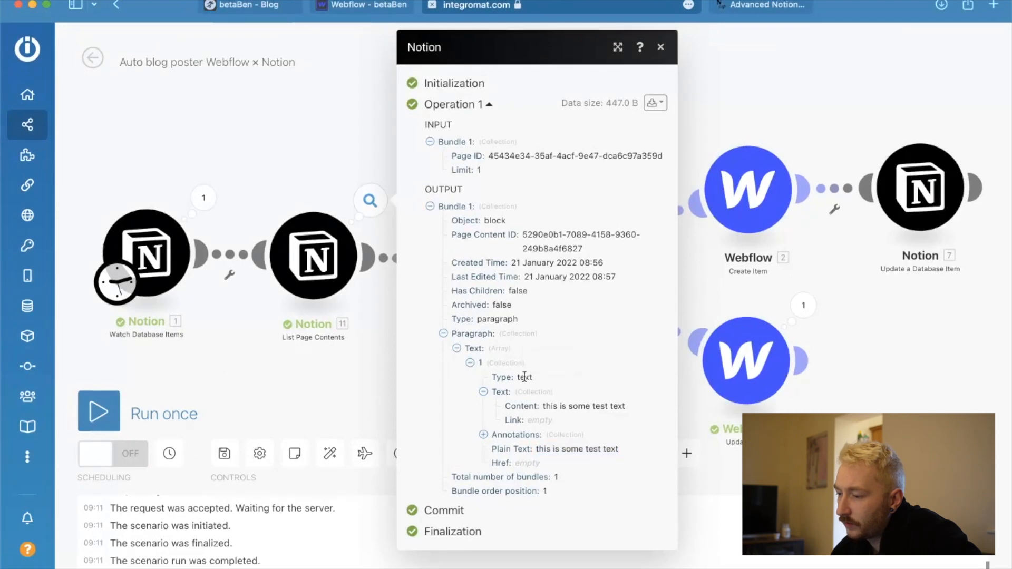
left_click(512, 398)
left_click(509, 399)
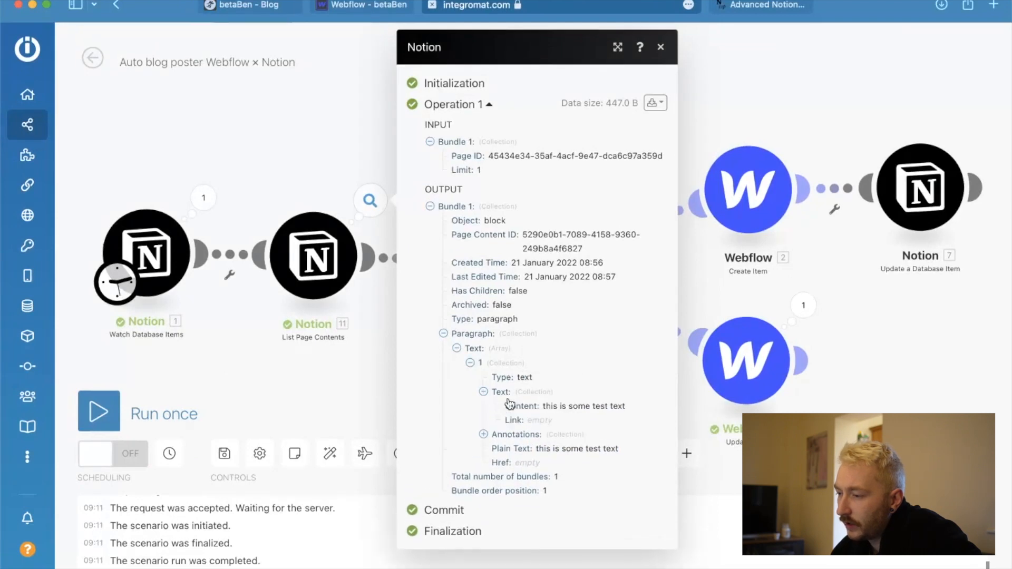
left_click(593, 400)
scroll(560, 441, "down", 1)
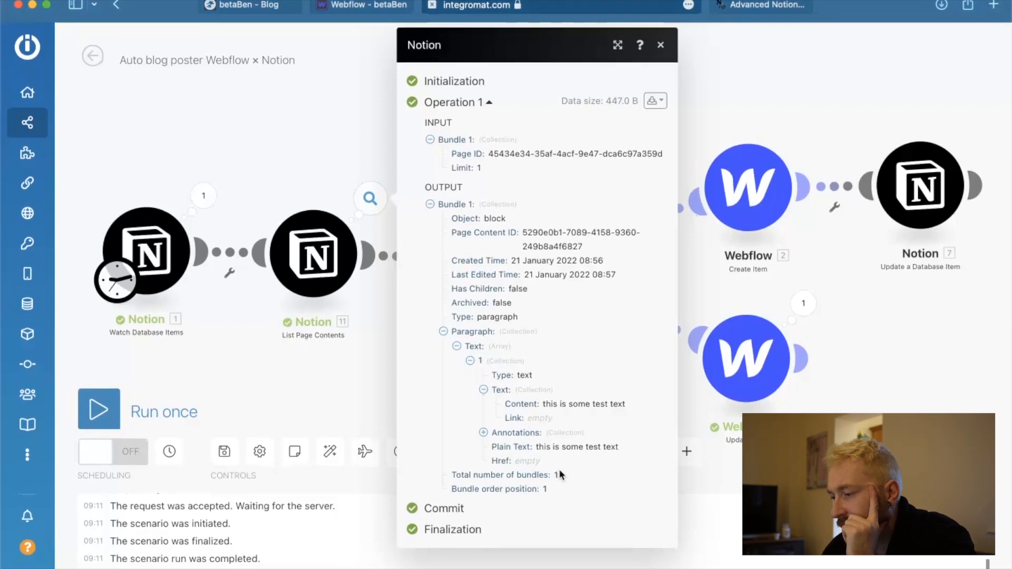
left_click(484, 435)
scroll(617, 488, "down", 1)
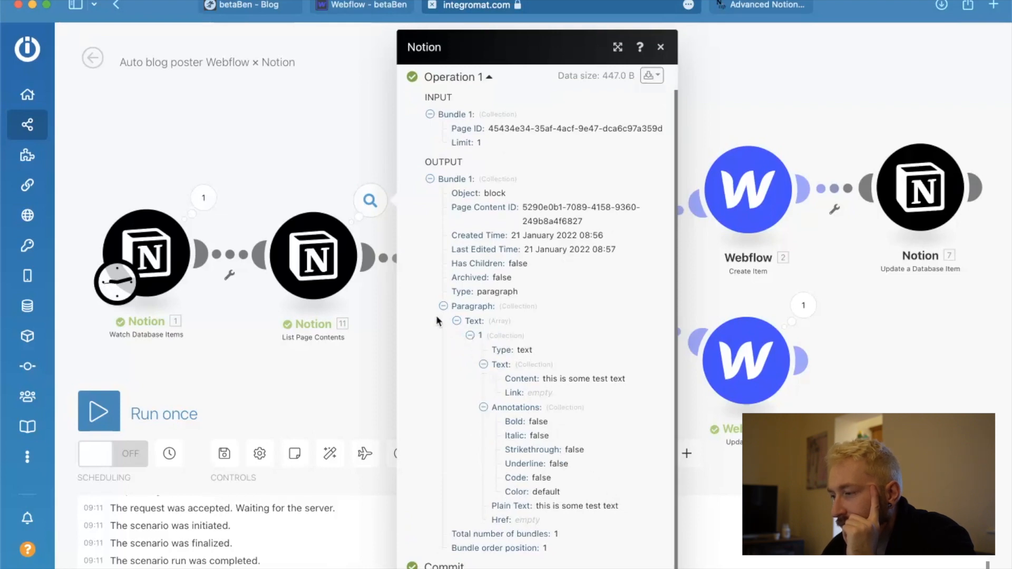
scroll(437, 317, "down", 1)
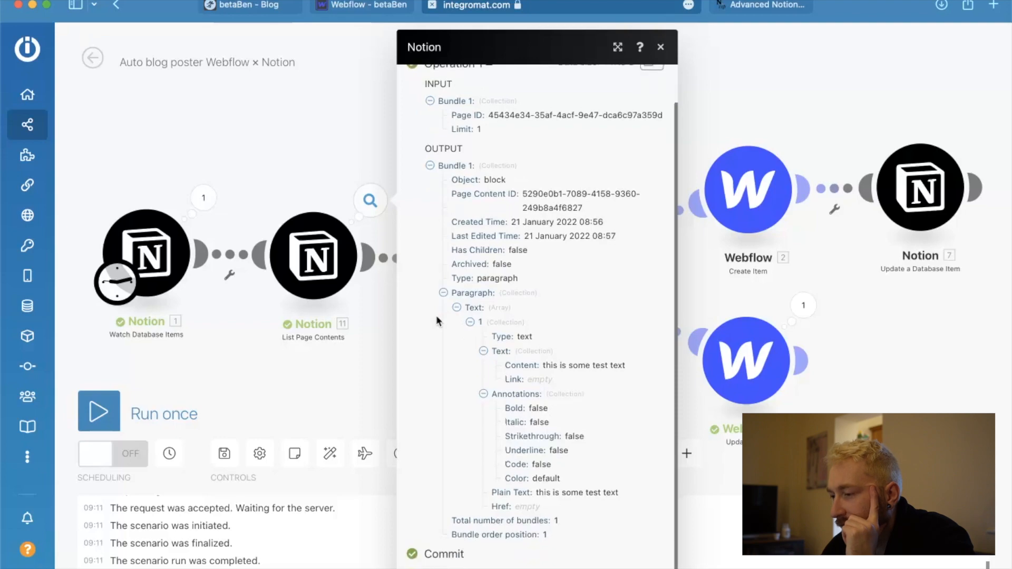
Switch to the False passions page in Notion and merge the second text block into the first, separated by a soft line break.
key("ctrl+Up")
left_click(285, 249)
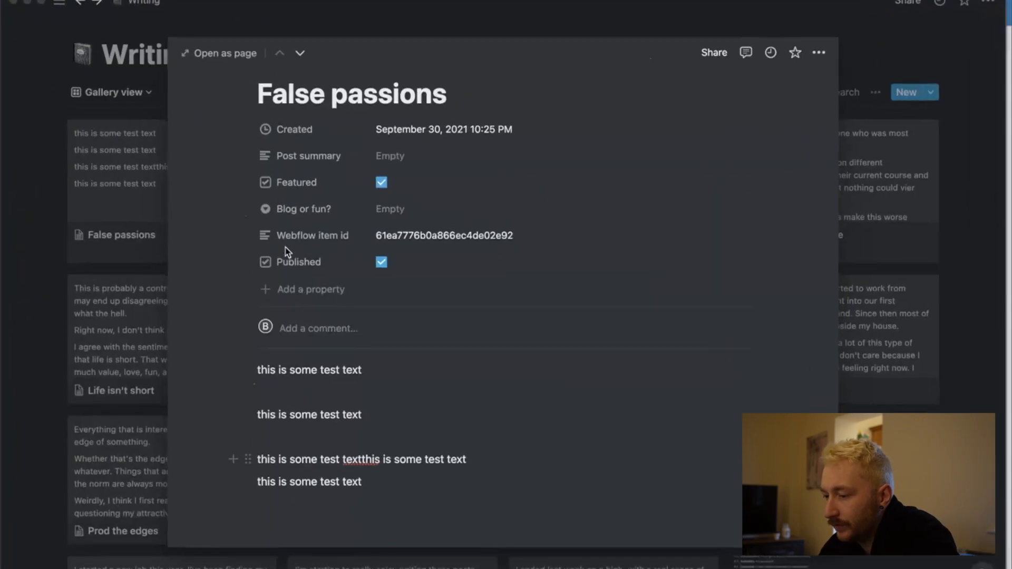
left_click(258, 419)
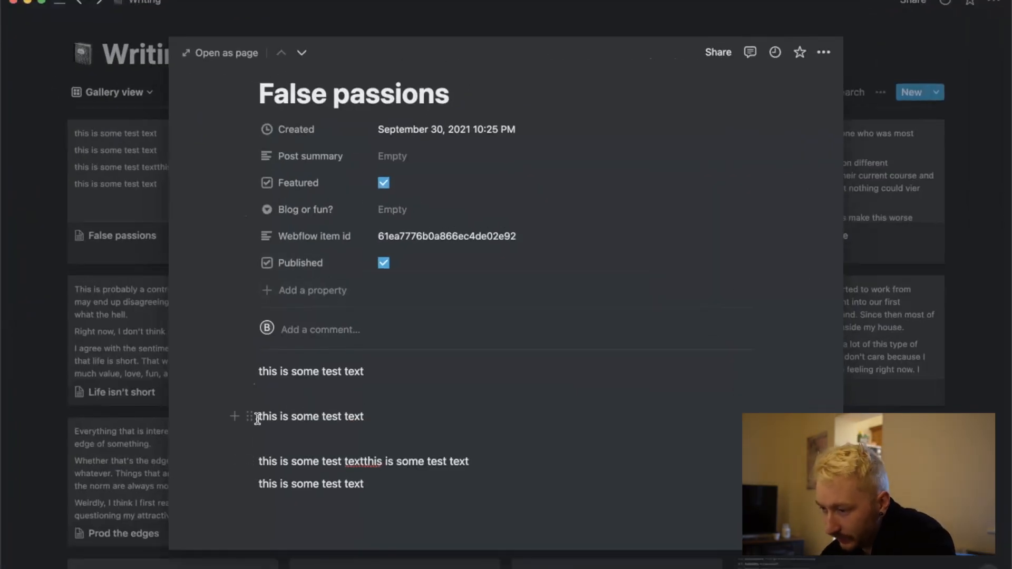
key("BackSpace")
key("BackSpace")
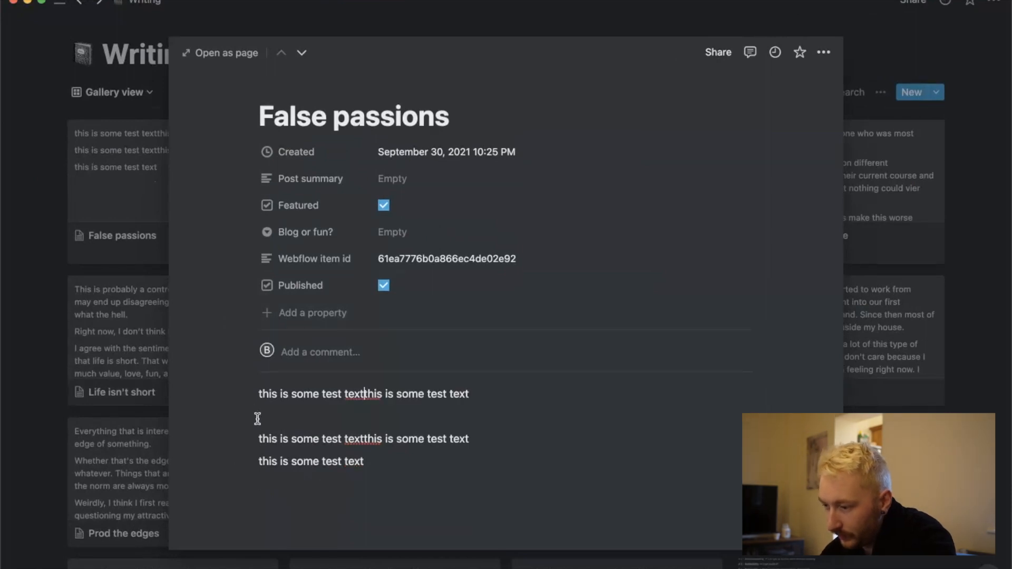
key("shift+Return")
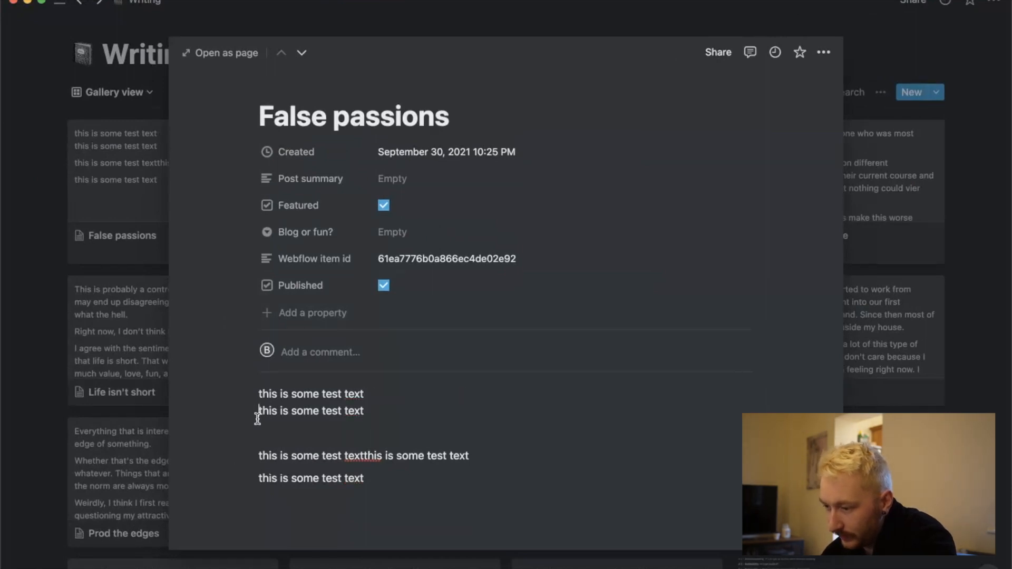
Merge the remaining two text lines on the False passions page into the same block, each set off by an empty soft-break line.
left_click(260, 455)
key("BackSpace")
key("BackSpace")
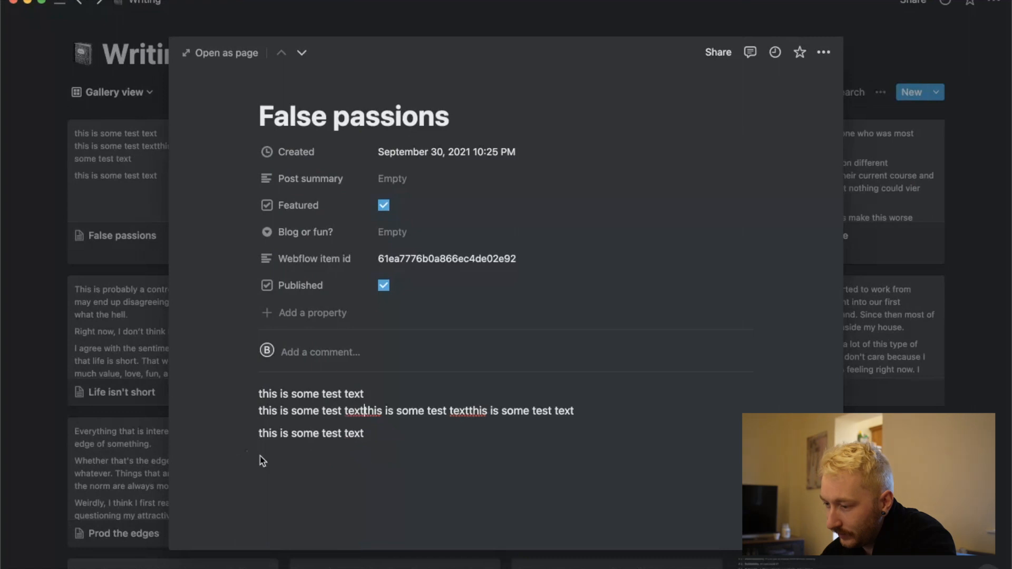
key("shift+Return")
key("shift+Return")
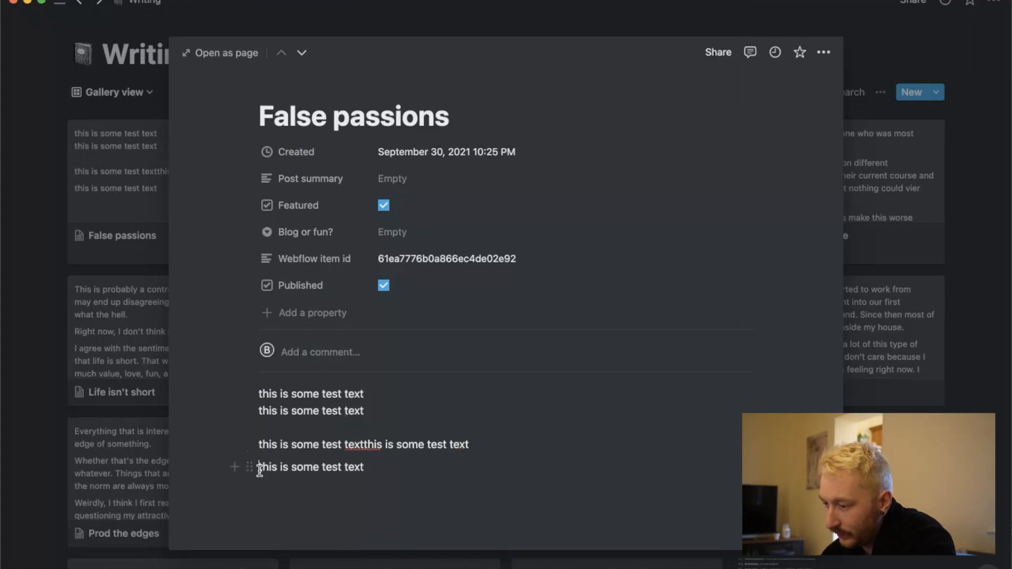
left_click(260, 468)
key("BackSpace")
key("shift+Return")
key("shift+Return")
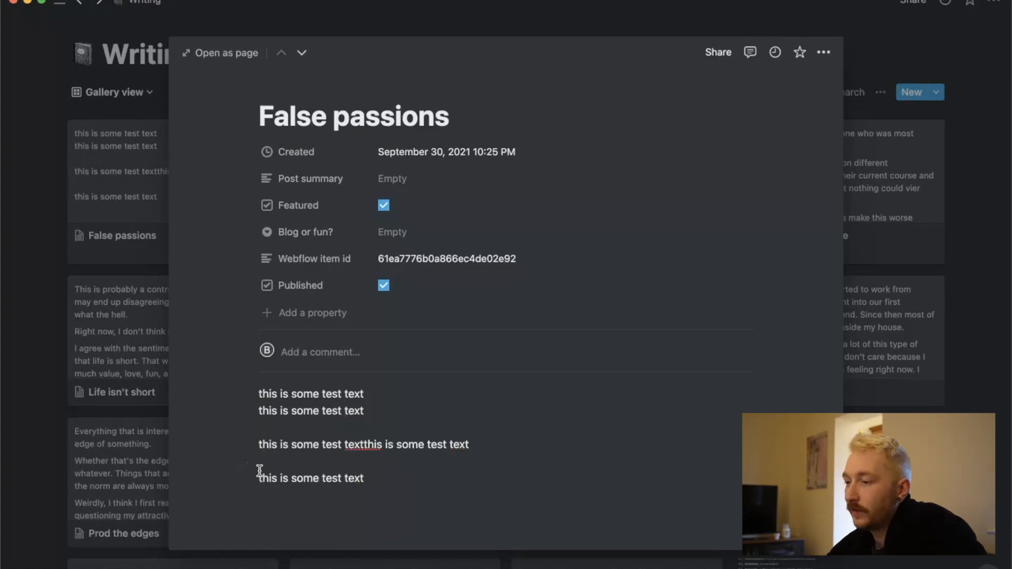
Uncheck Featured on the False passions page, switch back to Integromat, and run the scenario once.
left_click(384, 206)
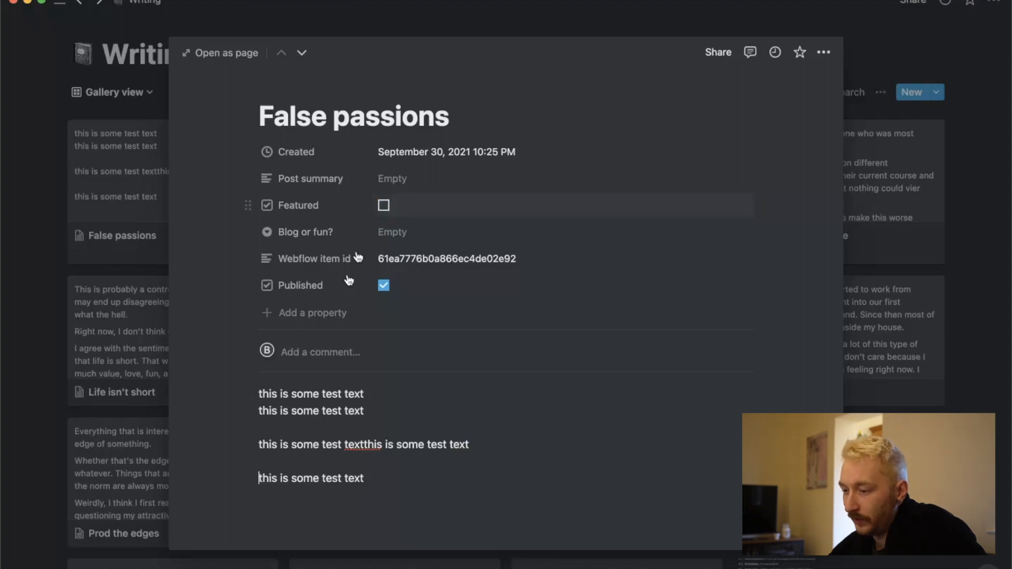
left_click(249, 395)
key("Escape")
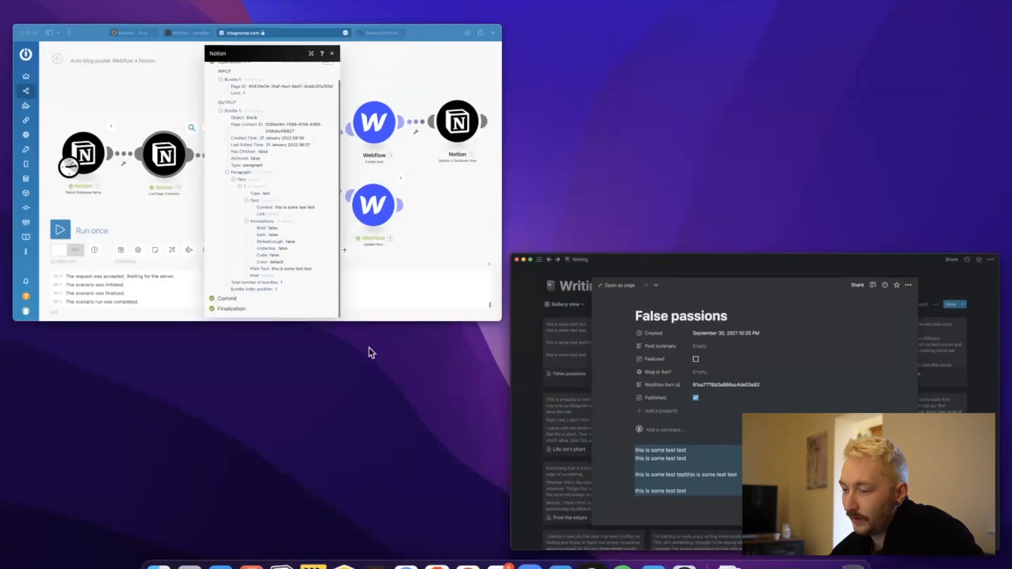
left_click(356, 308)
left_click(233, 391)
left_click(164, 405)
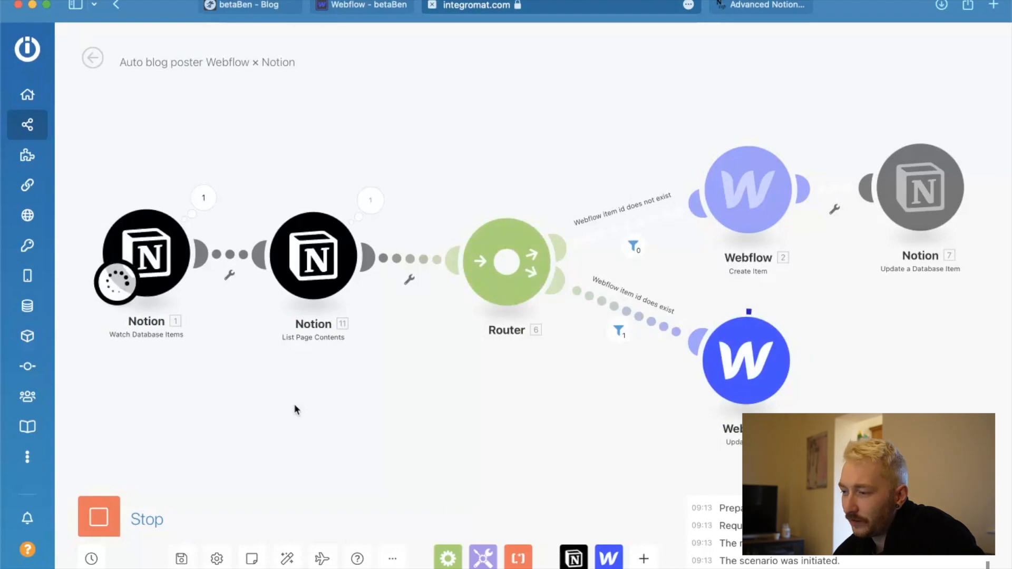
Examine the List Page Contents output down to the paragraph's Plain Text and its line breaks.
left_click(365, 213)
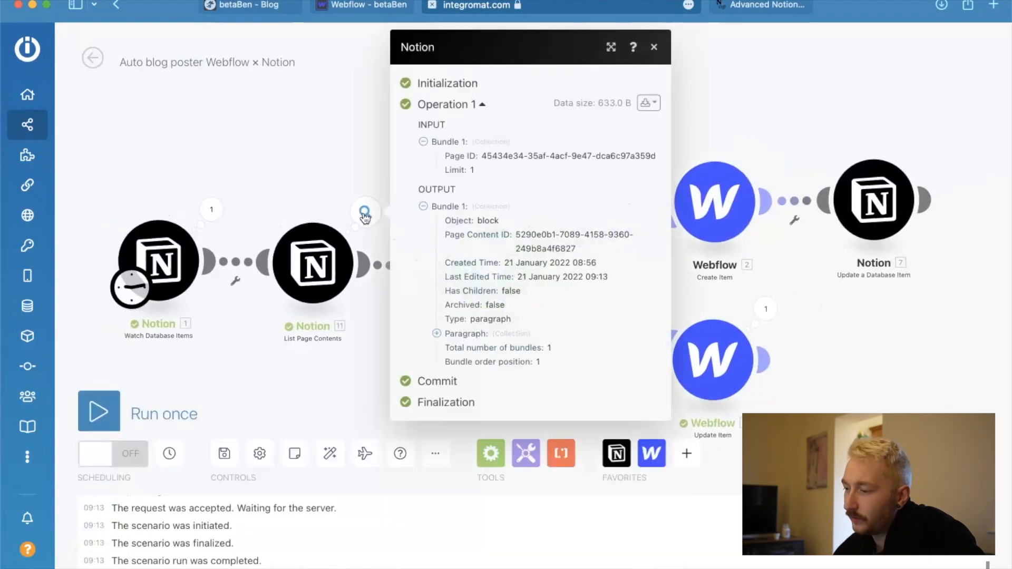
left_click(437, 334)
left_click(451, 349)
left_click(463, 363)
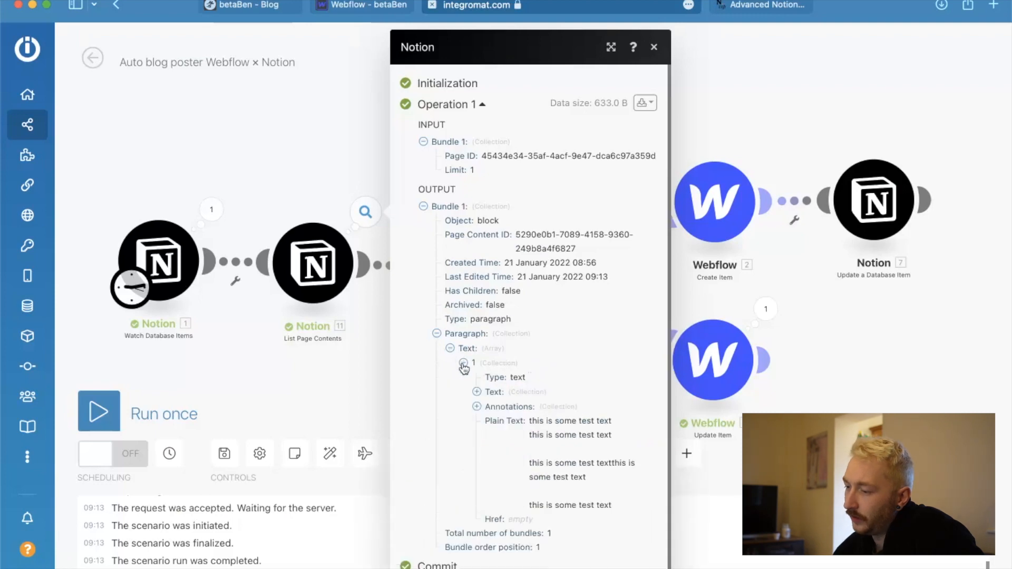
scroll(558, 462, "down", 1)
mouse_move(532, 411)
left_mouse_down()
mouse_move(624, 511)
mouse_move(519, 406)
left_mouse_up()
left_click(625, 505)
left_click(560, 427)
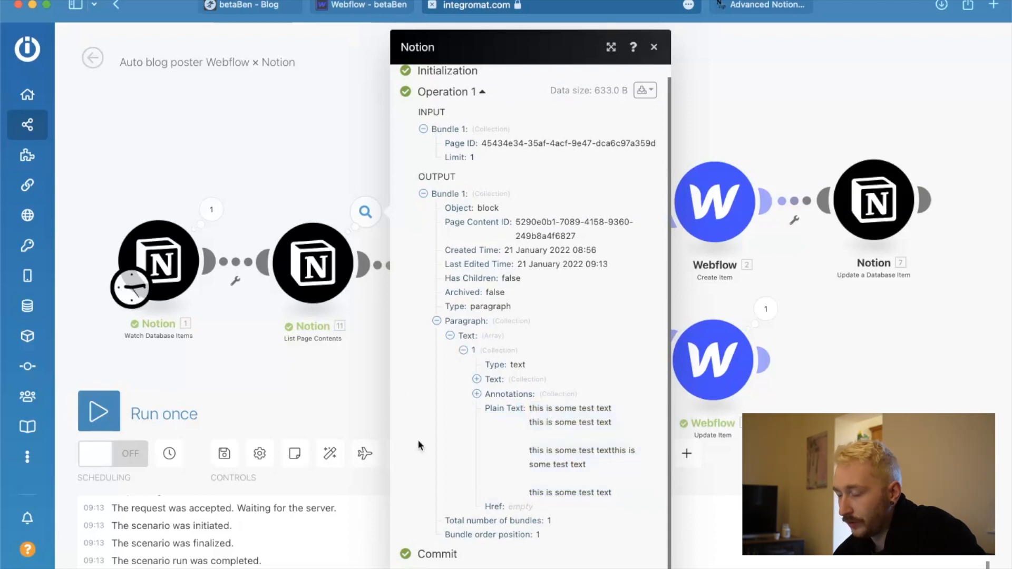
In the Webflow Create Item module, map Post Body to the List Page Contents value Paragraph: Text[1]: Text: Content.
left_click(343, 387)
scroll(387, 309, "down", 2)
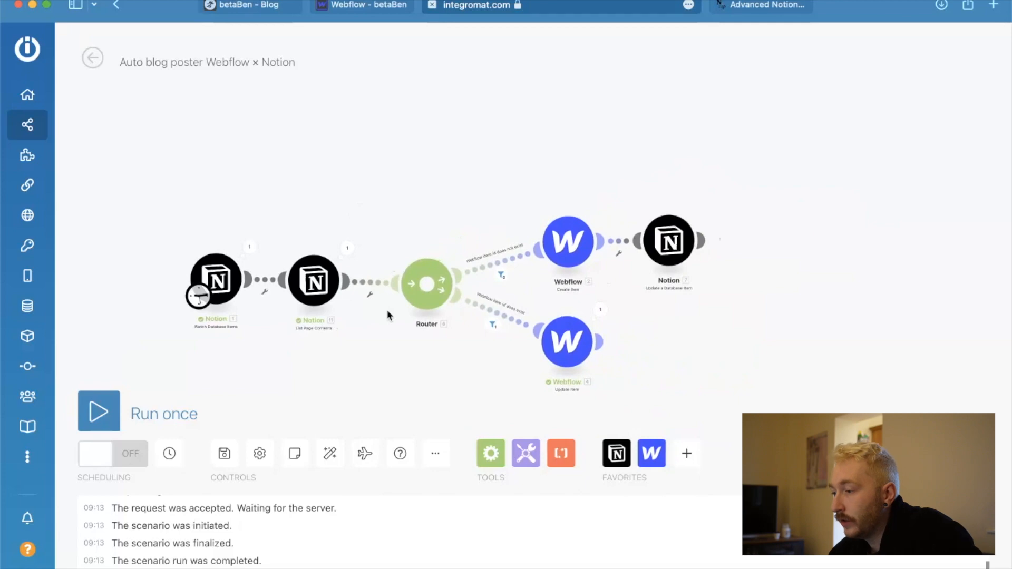
left_click(574, 257)
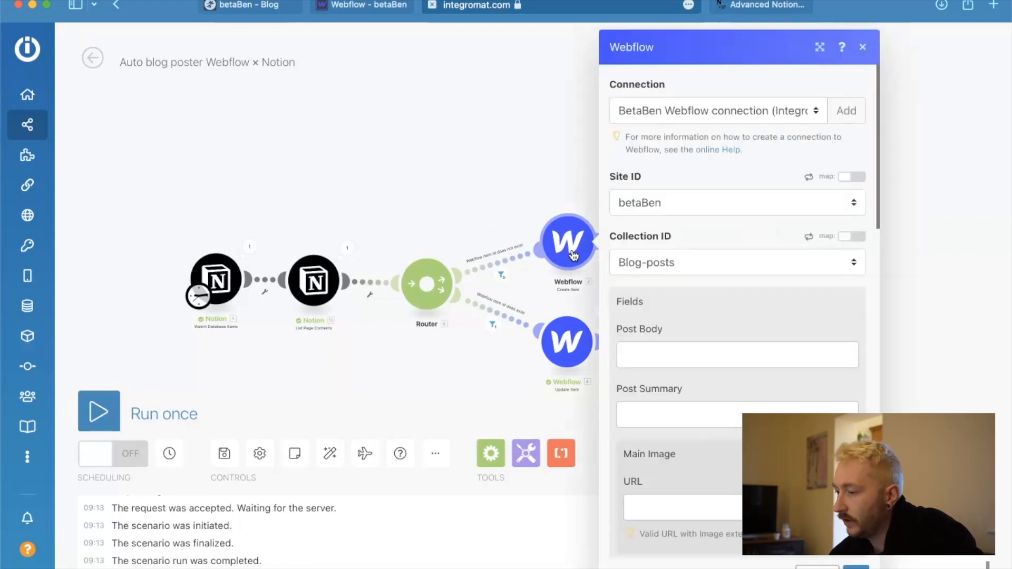
left_click(659, 360)
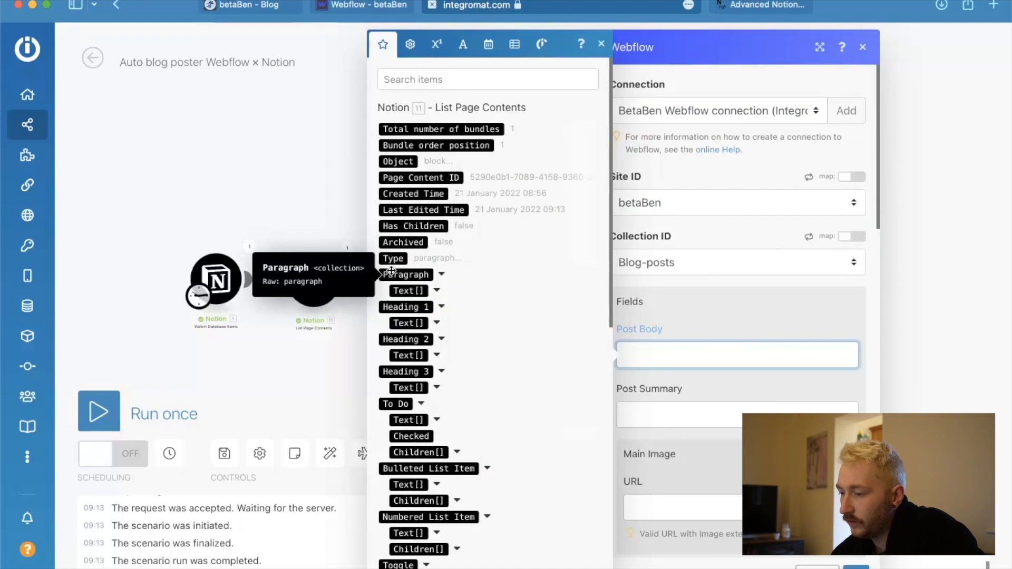
scroll(479, 489, "down", 10)
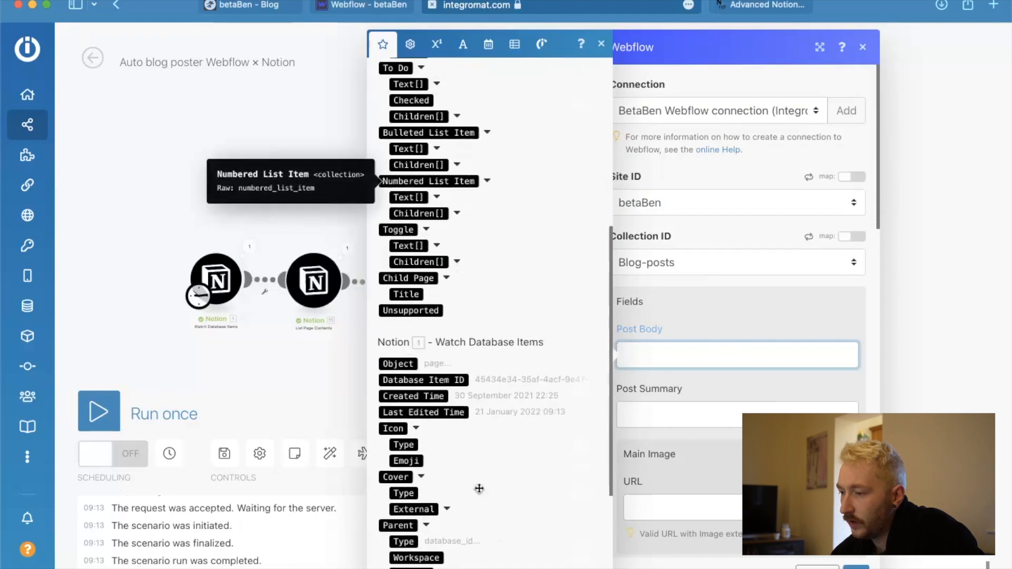
scroll(479, 488, "up", 7)
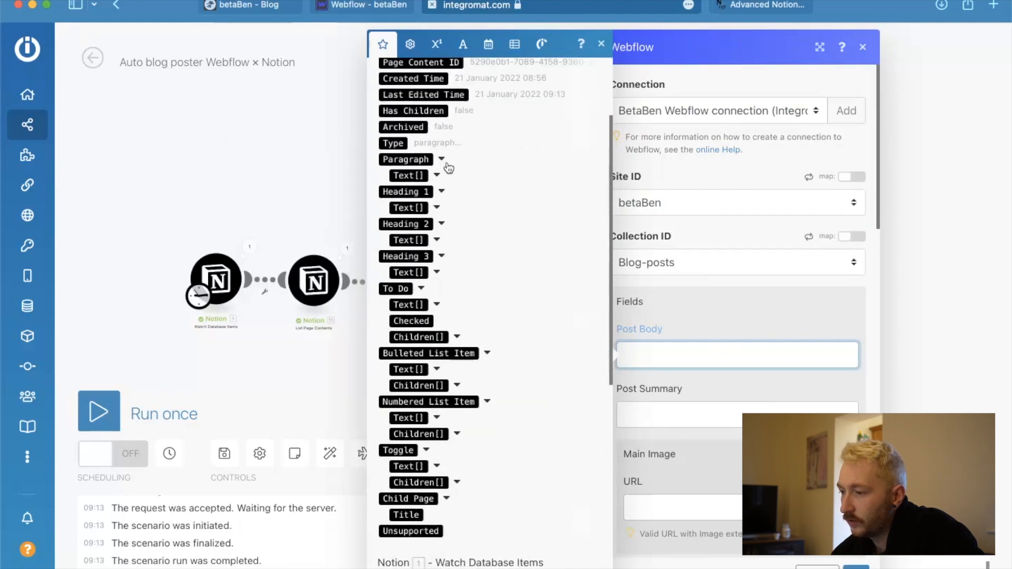
left_click(442, 160)
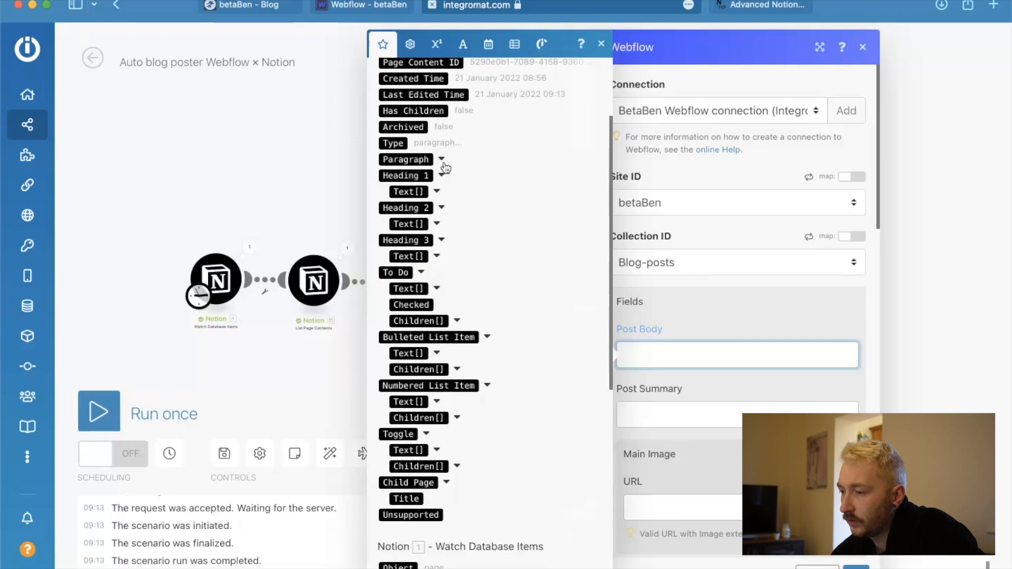
left_click(443, 160)
left_click(437, 176)
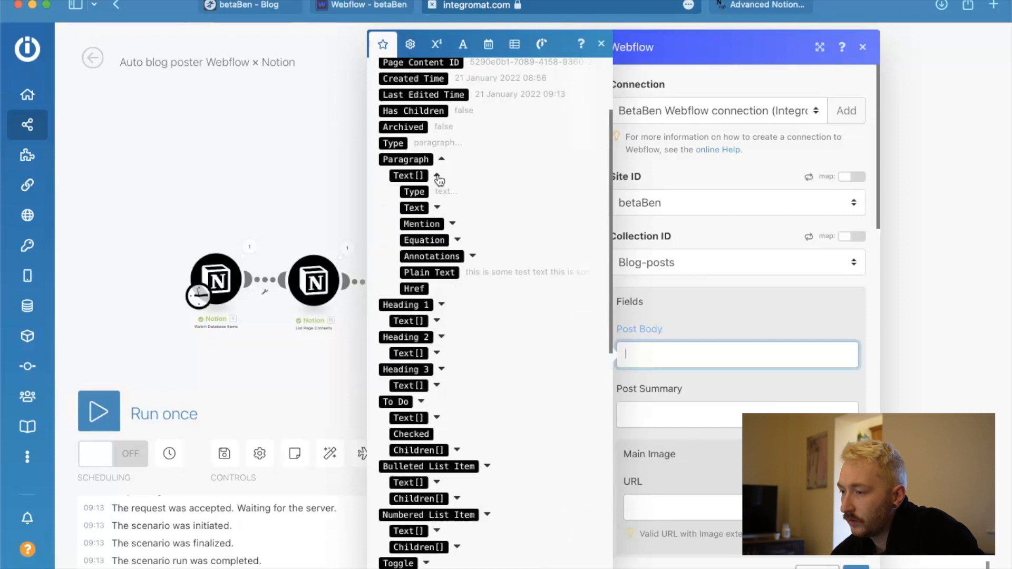
left_click(438, 208)
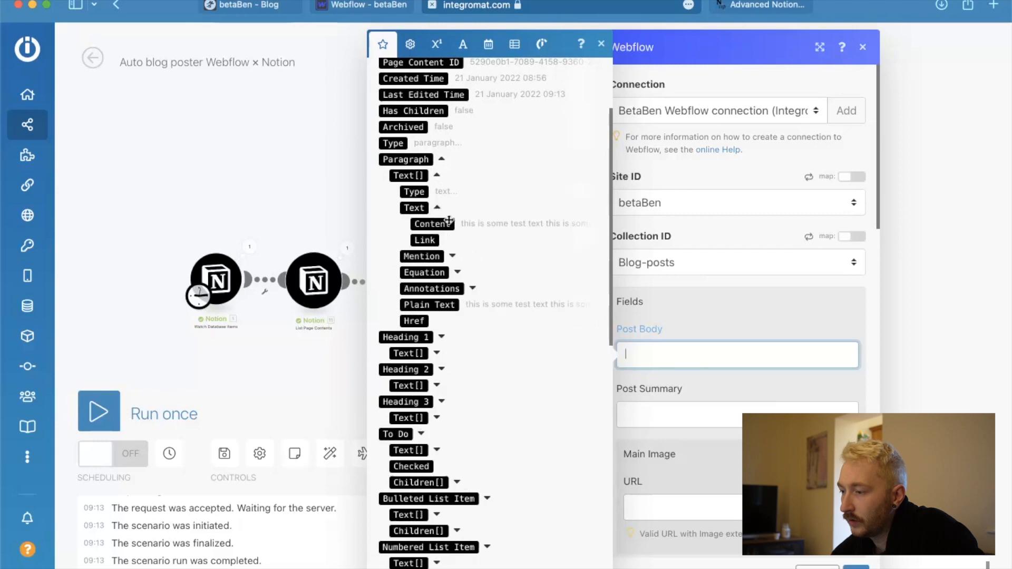
left_click(442, 224)
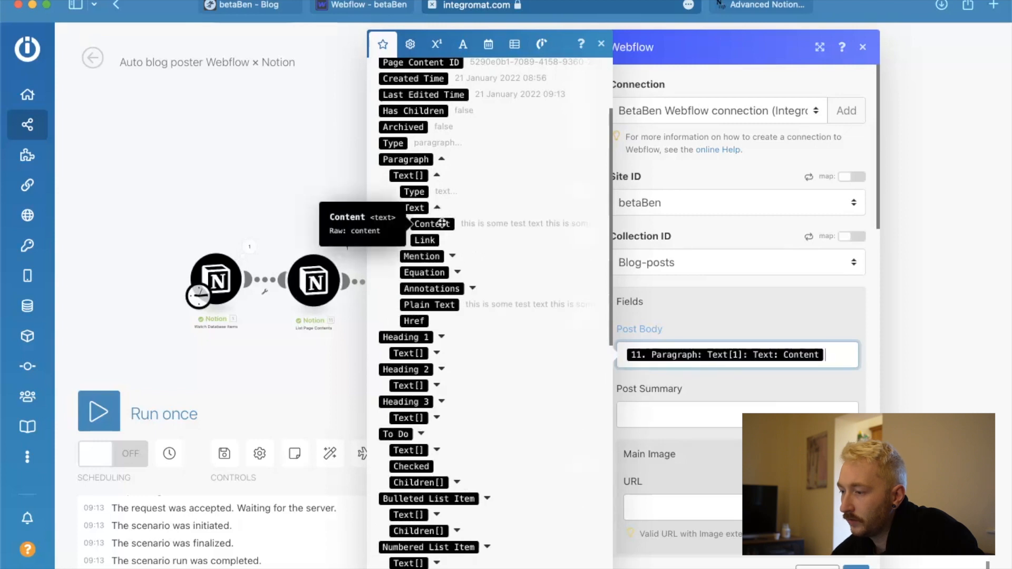
Map Post Summary to the Watch Database Items value Properties Value: Post summary[1]: Text: Content.
left_click(671, 414)
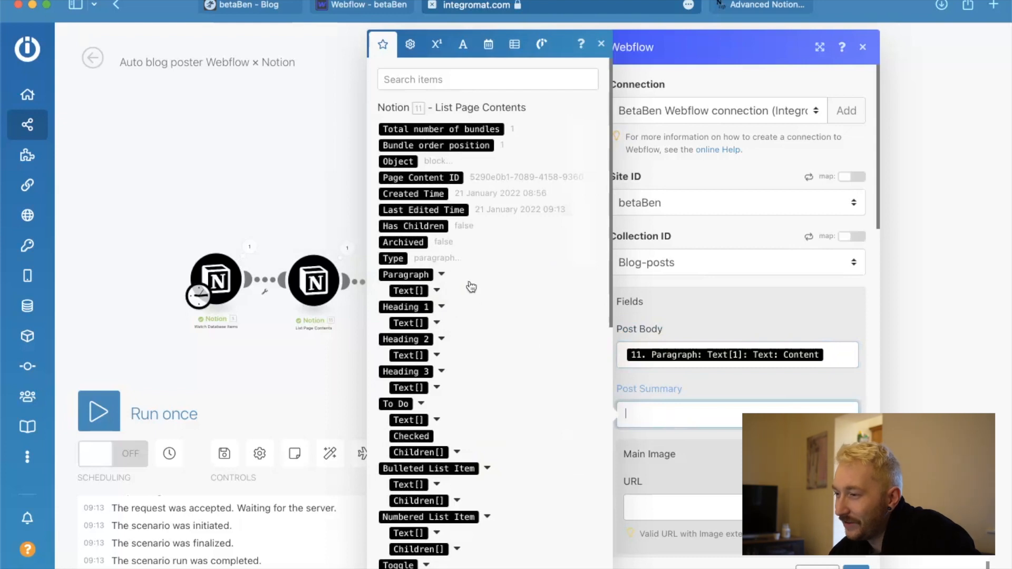
scroll(488, 441, "down", 10)
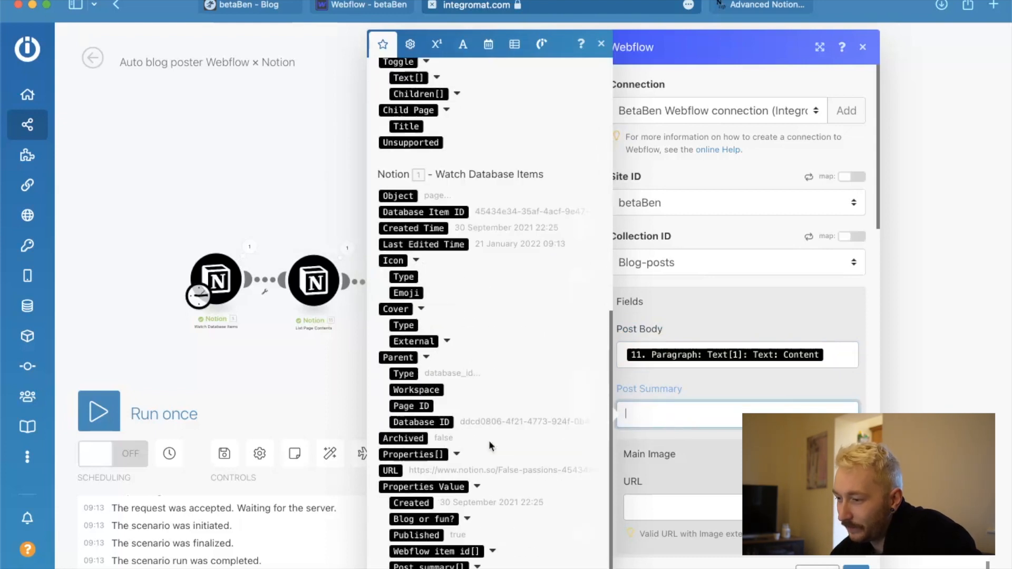
scroll(436, 480, "down", 1)
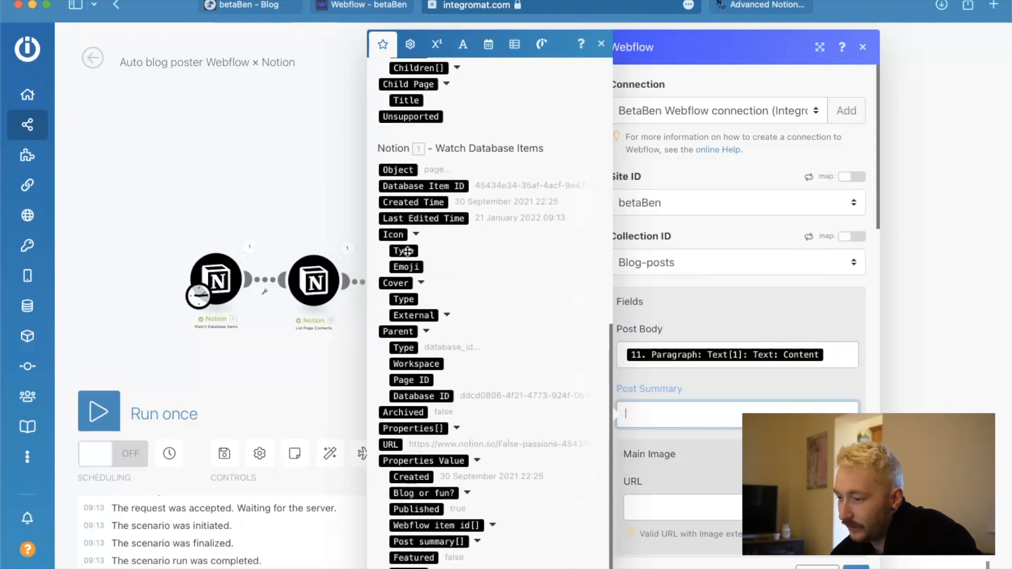
left_click(478, 542)
scroll(453, 517, "down", 3)
left_click(437, 493)
scroll(443, 485, "down", 1)
left_click(440, 477)
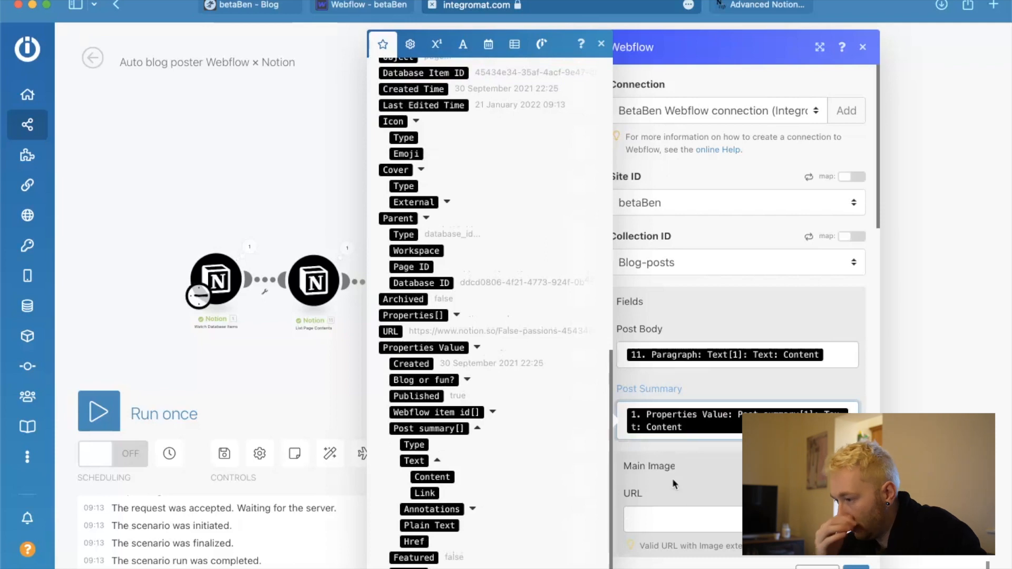
Set the Featured? option of the Webflow Create Item module to Yes.
scroll(672, 479, "down", 5)
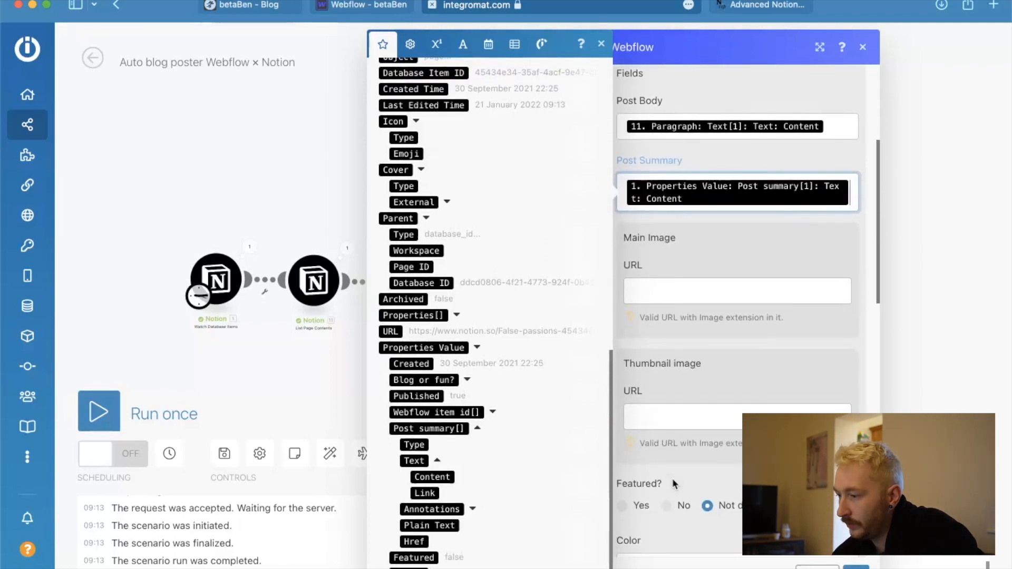
scroll(672, 479, "down", 3)
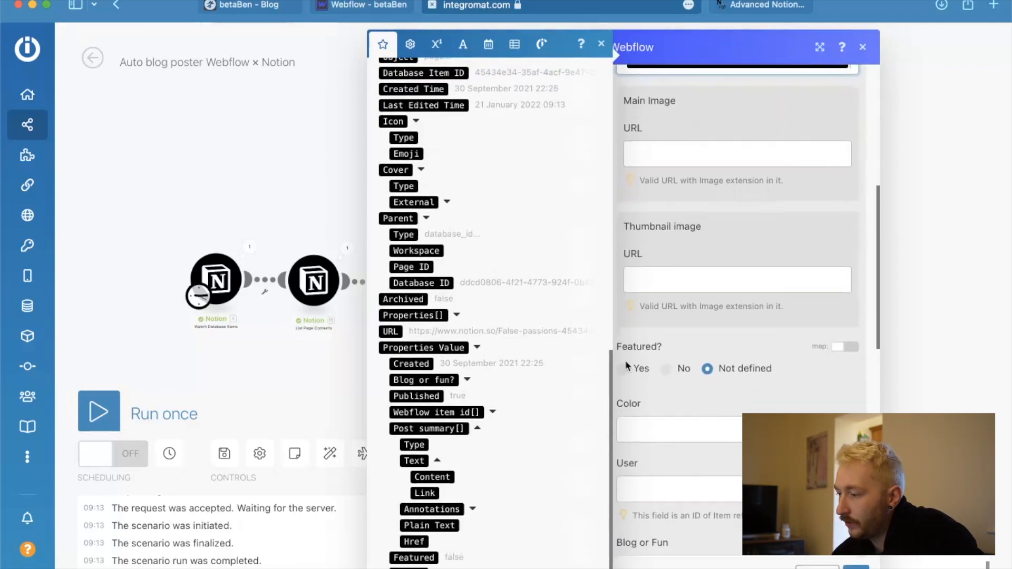
left_click(623, 369)
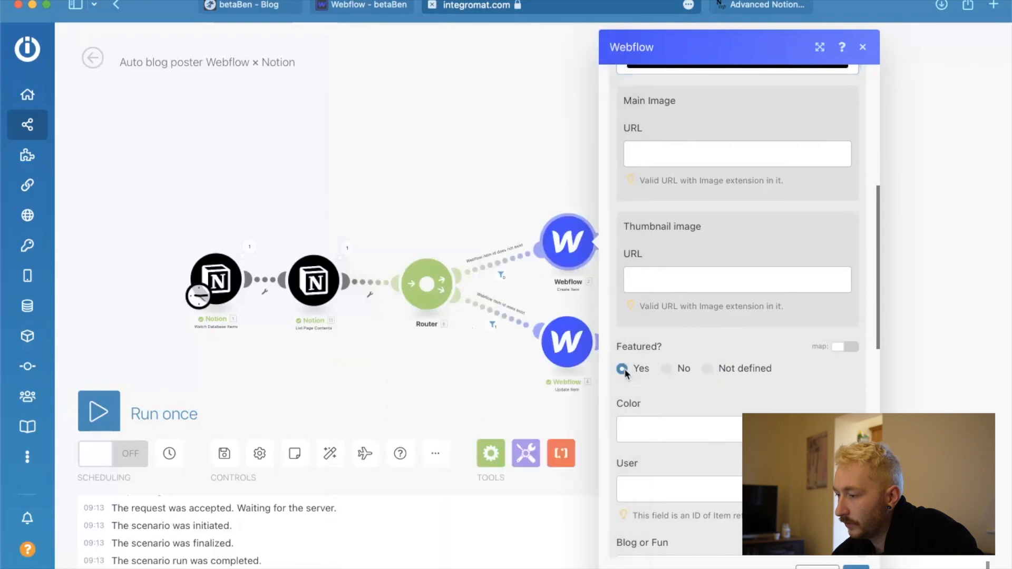
For the Create Item module's User field, switch to Webflow and find the Item ID of the blog author's entry in the Users collection.
scroll(748, 380, "down", 4)
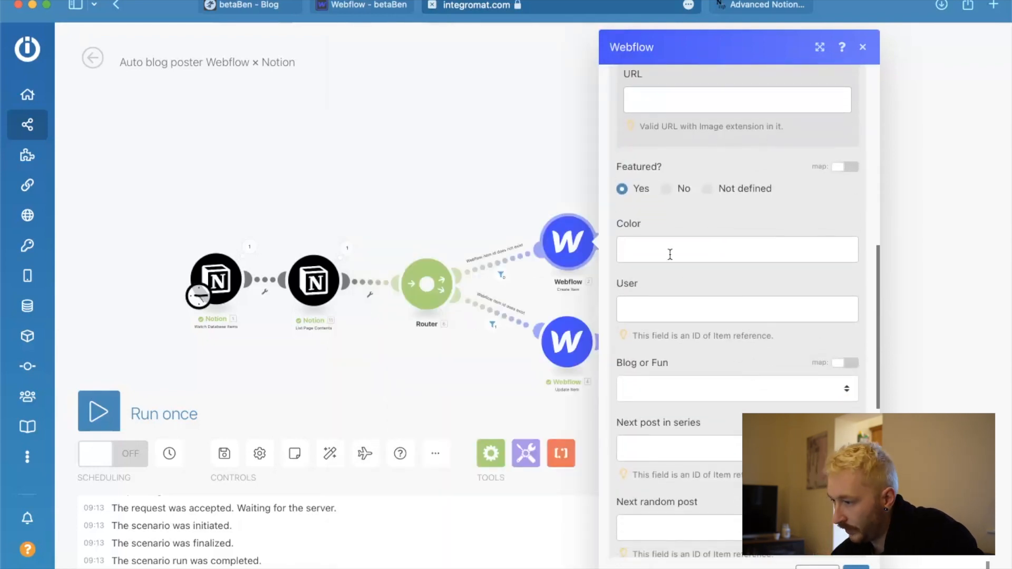
left_click(664, 305)
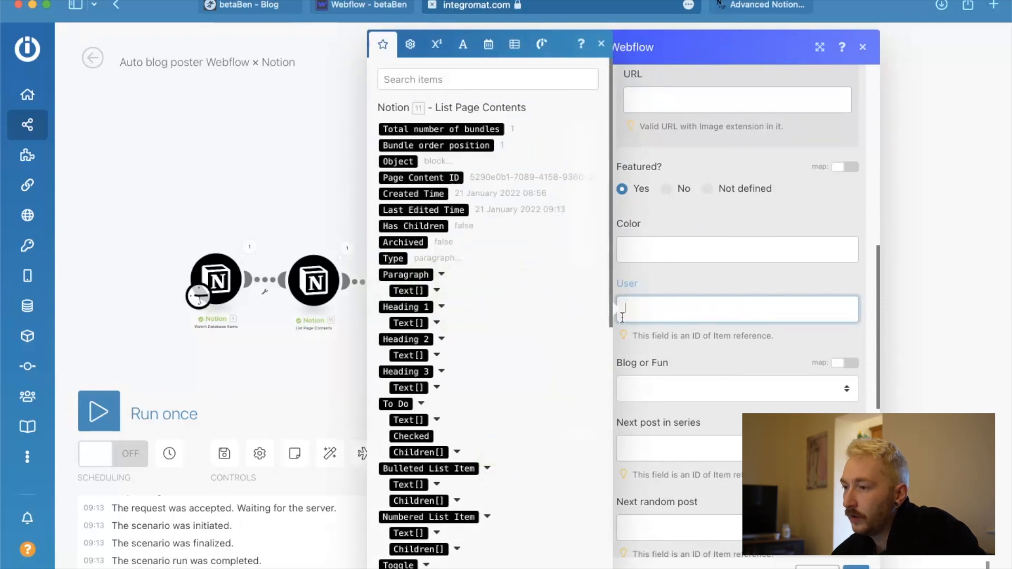
left_click(360, 5)
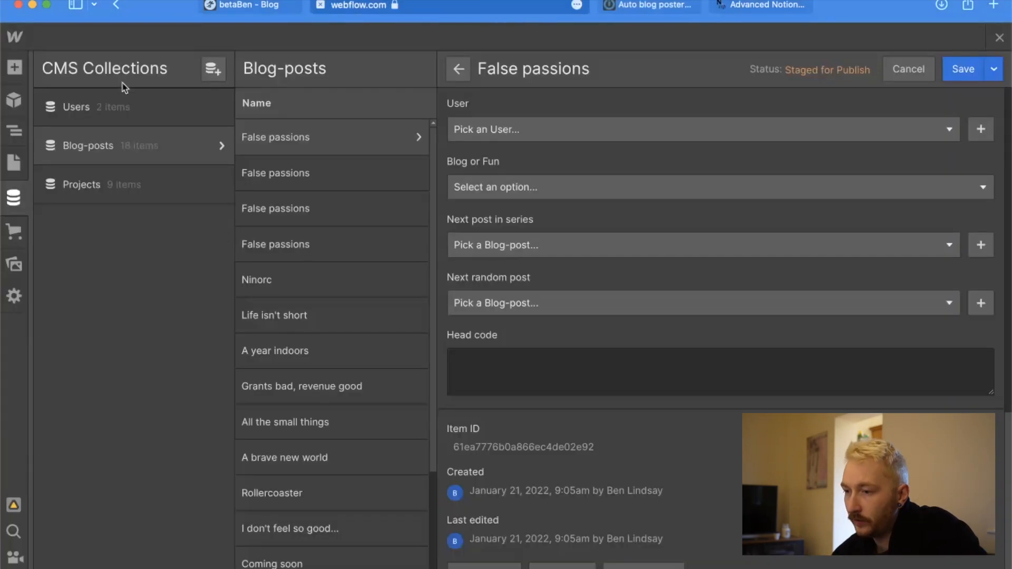
left_click(102, 108)
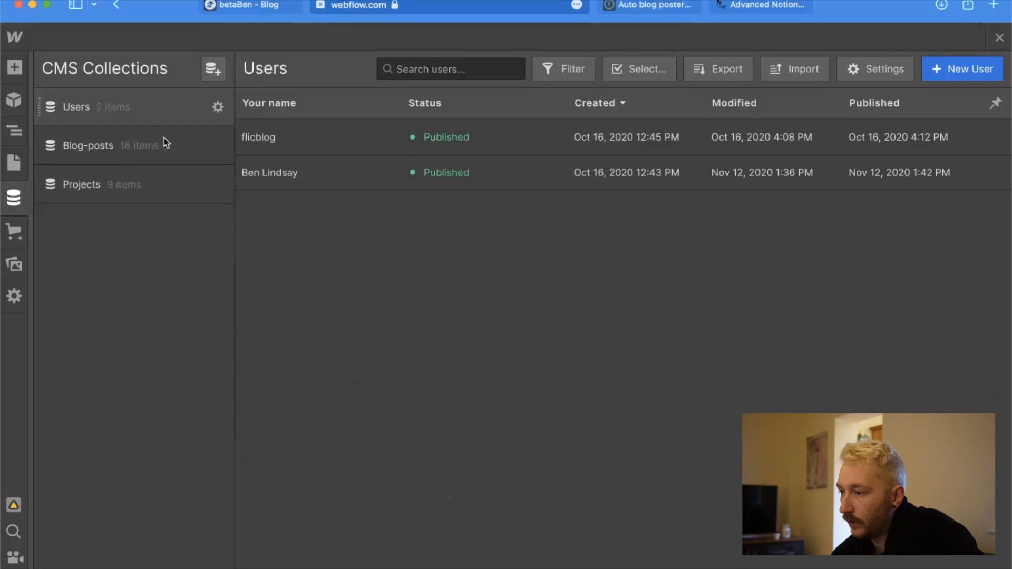
left_click(333, 175)
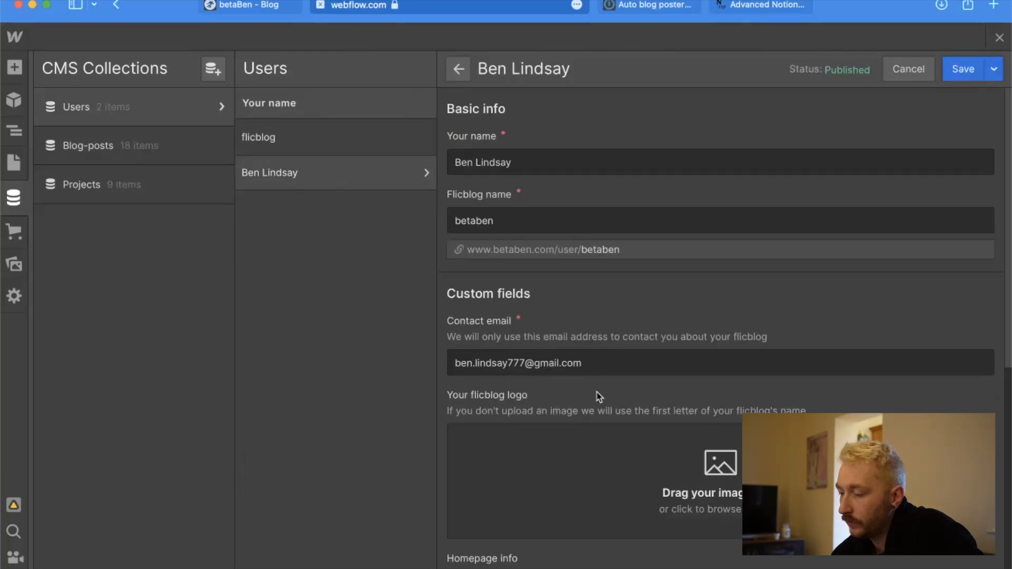
scroll(599, 397, "down", 8)
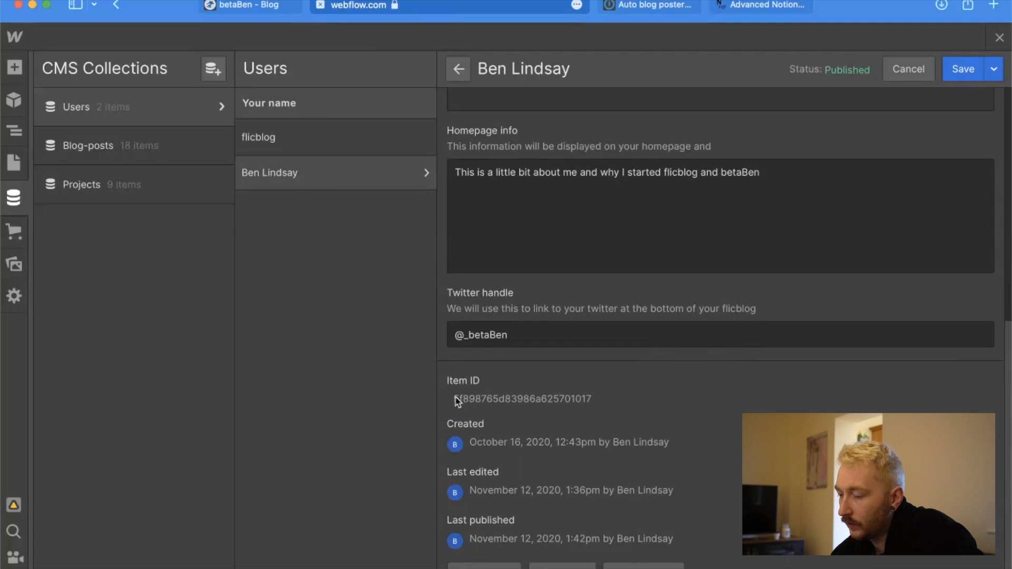
scroll(578, 402, "up", 10)
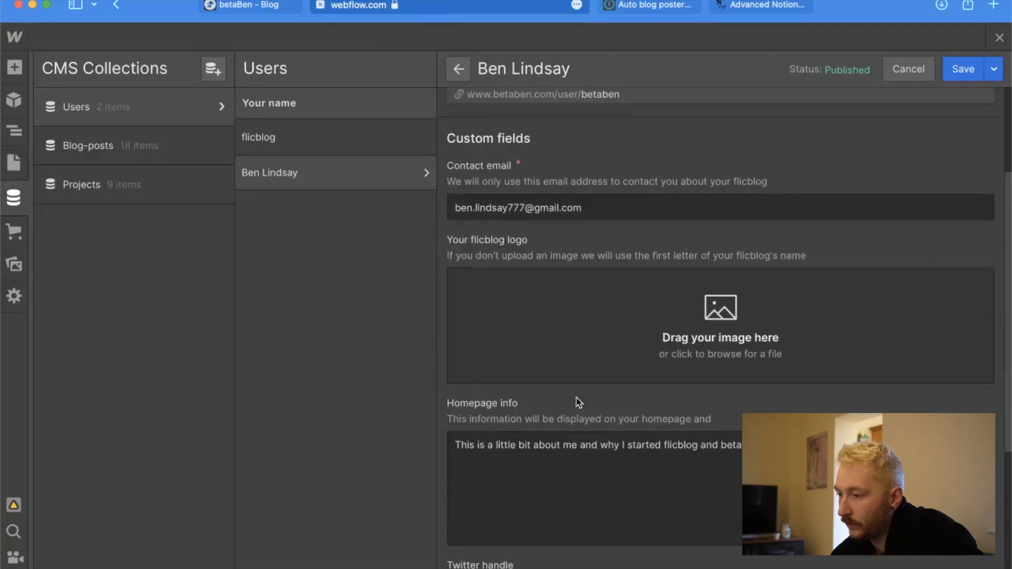
scroll(579, 402, "down", 10)
scroll(578, 402, "up", 1)
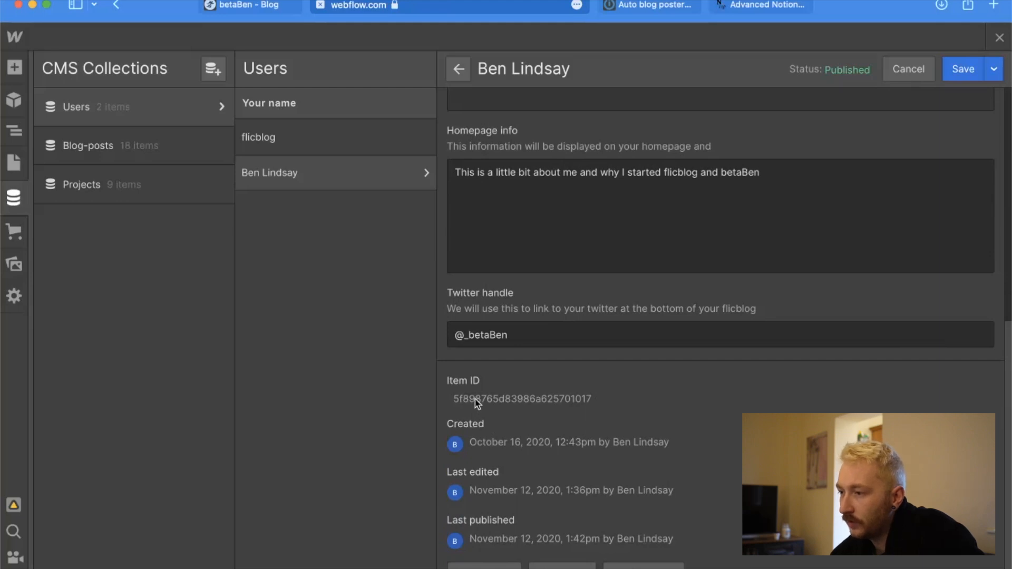
left_click(473, 11)
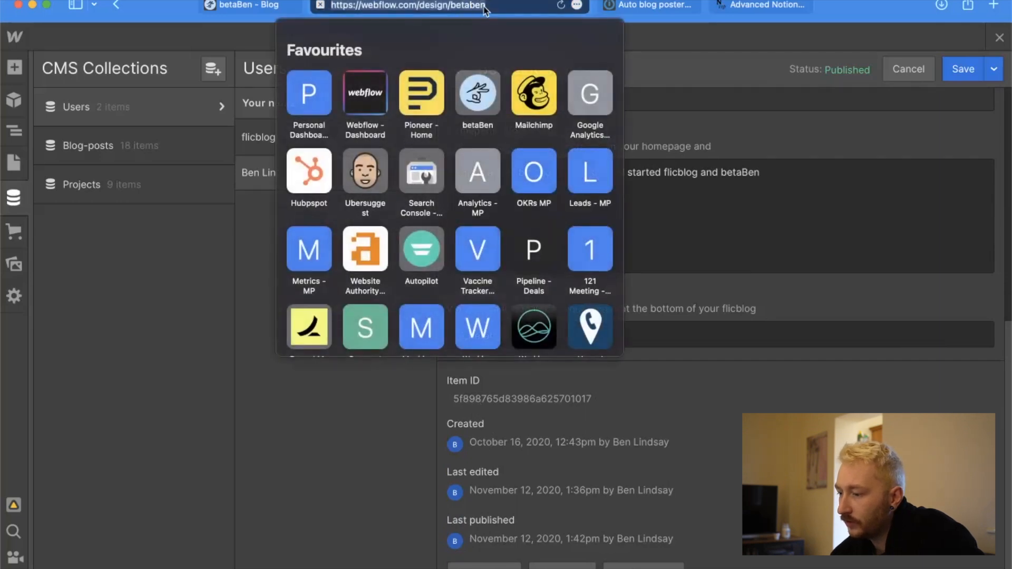
left_click(766, 411)
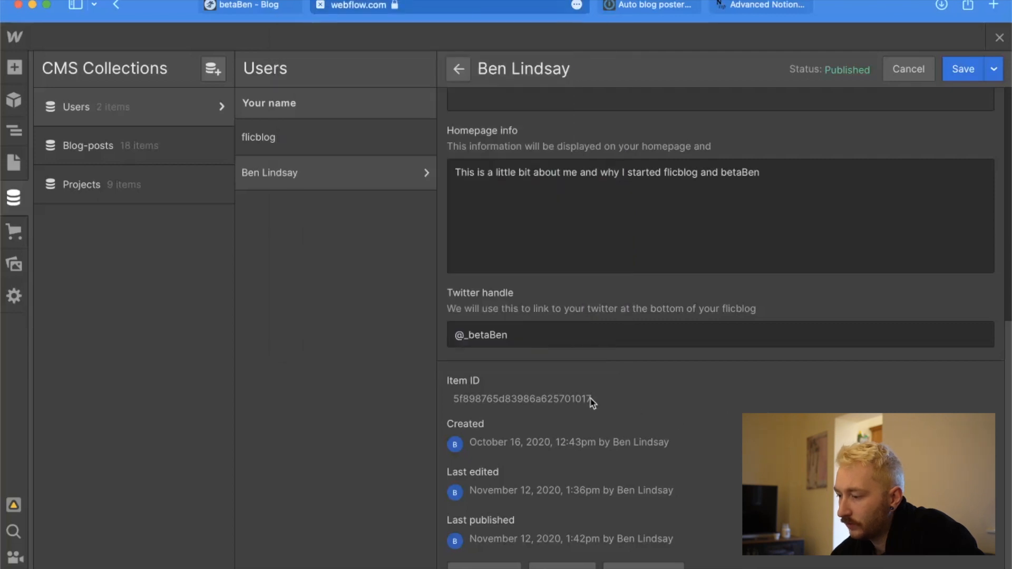
Inspect the author's Item ID text in the browser's developer tools and locate its element in the page markup.
right_click(575, 398)
left_click(628, 500)
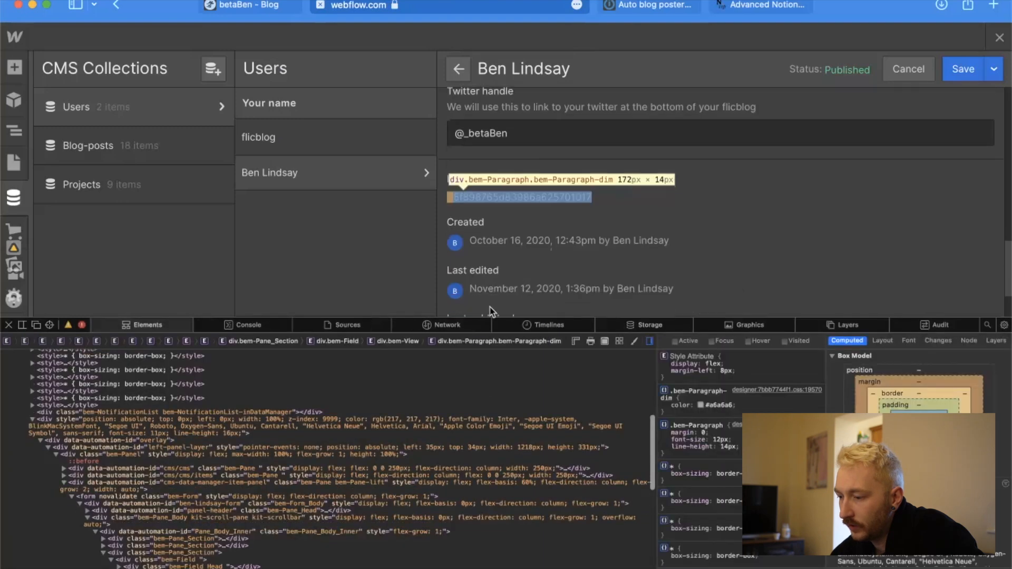
scroll(384, 464, "down", 1)
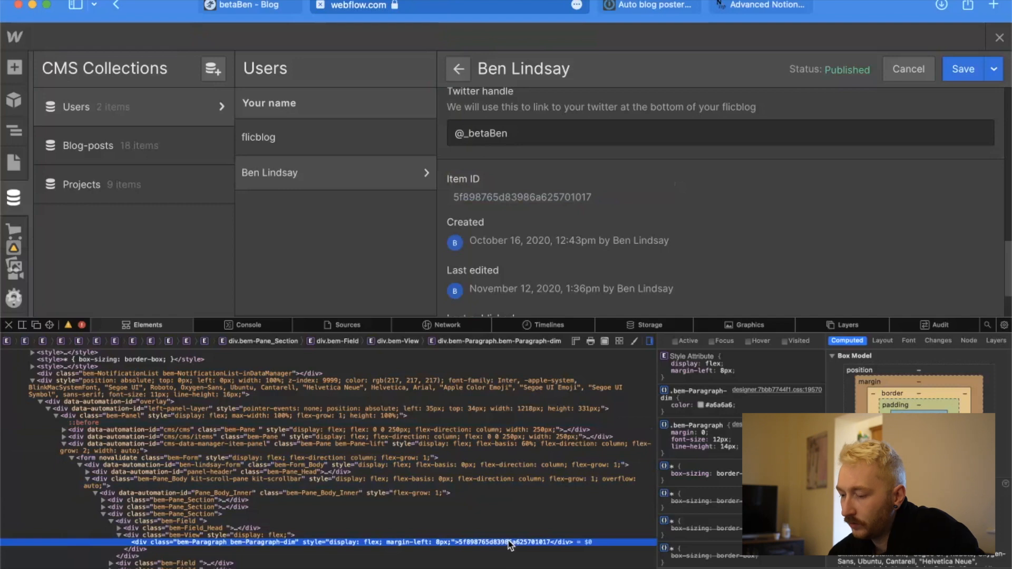
scroll(510, 546, "down", 1)
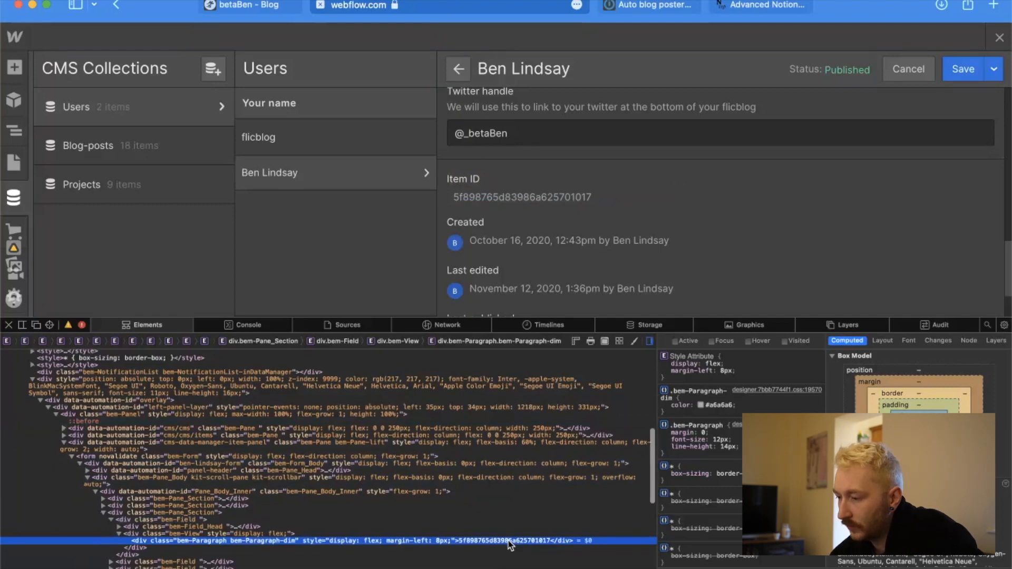
Try to copy the inspected Item ID and paste it into the User field of the Webflow Create Item module.
right_click(509, 542)
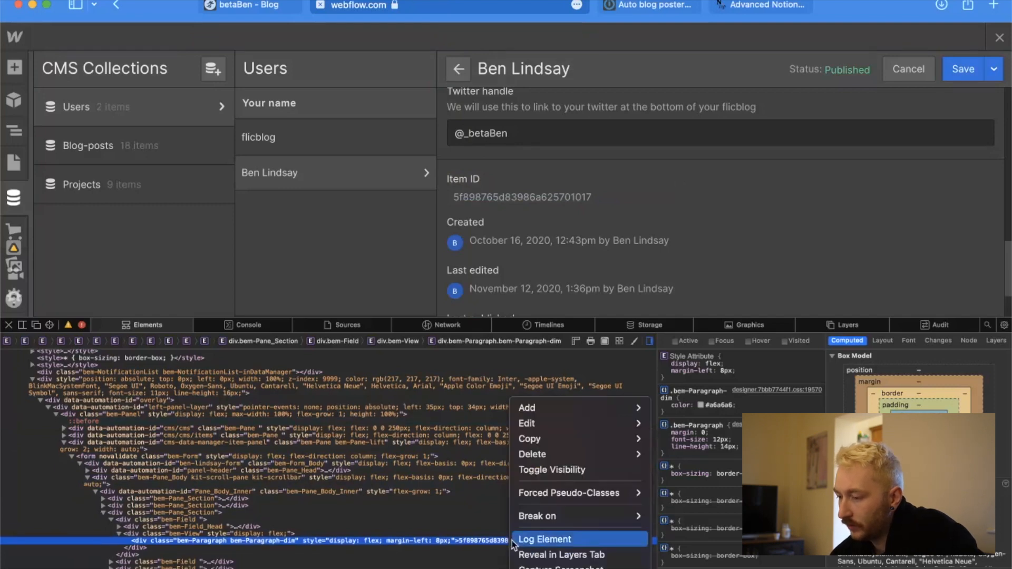
left_click(475, 539)
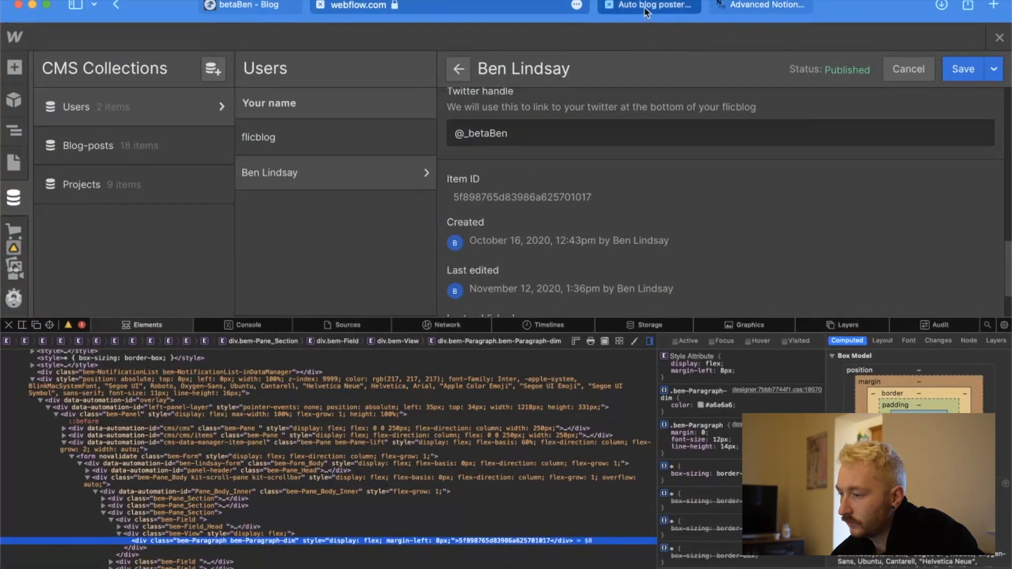
left_click(746, 143)
type("this is some test text")
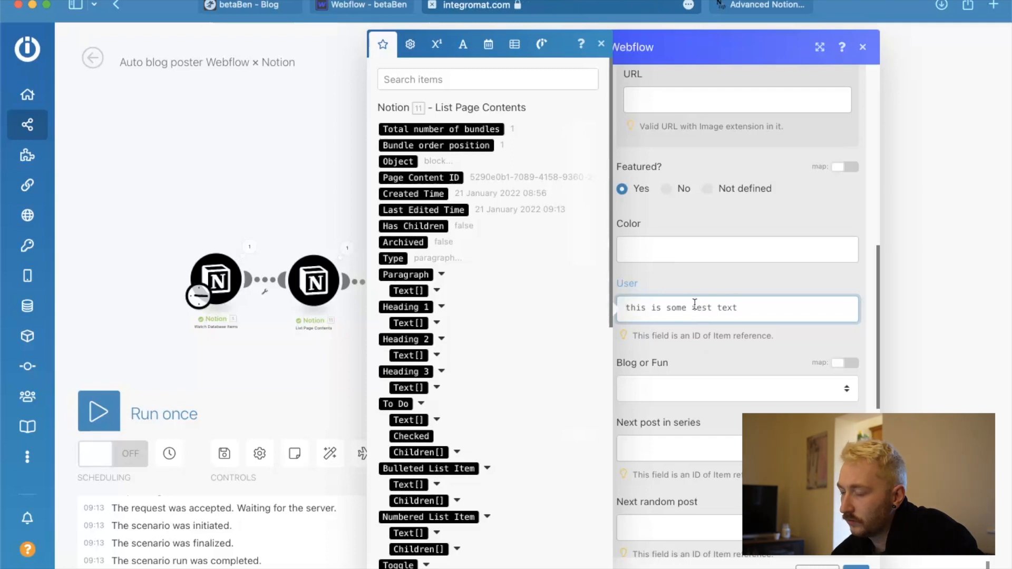
left_click(345, 3)
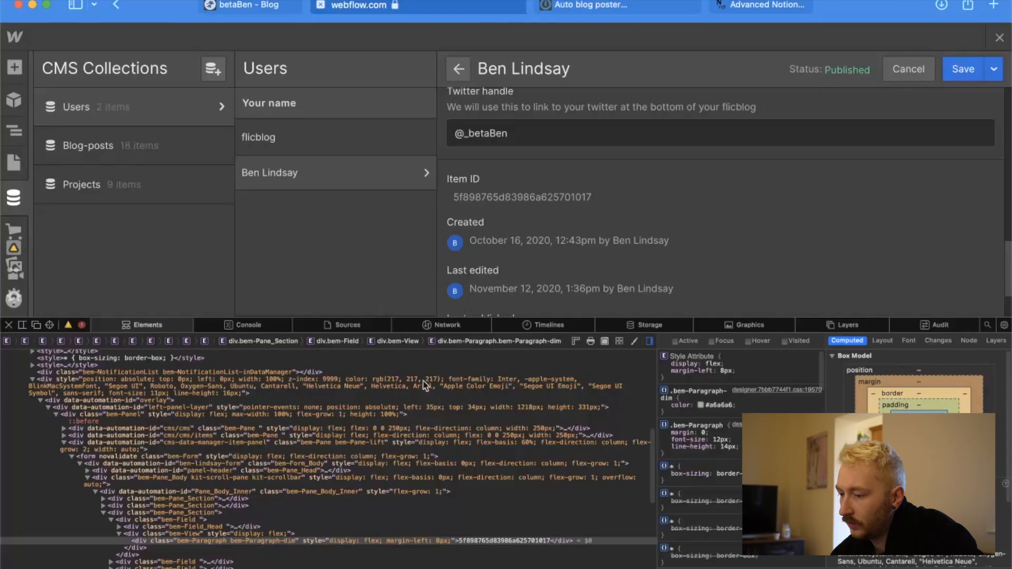
Copy the inspected element's text and replace the User field's content in the Integromat Create Item module with the author's Item ID.
left_click(478, 543)
right_click(478, 543)
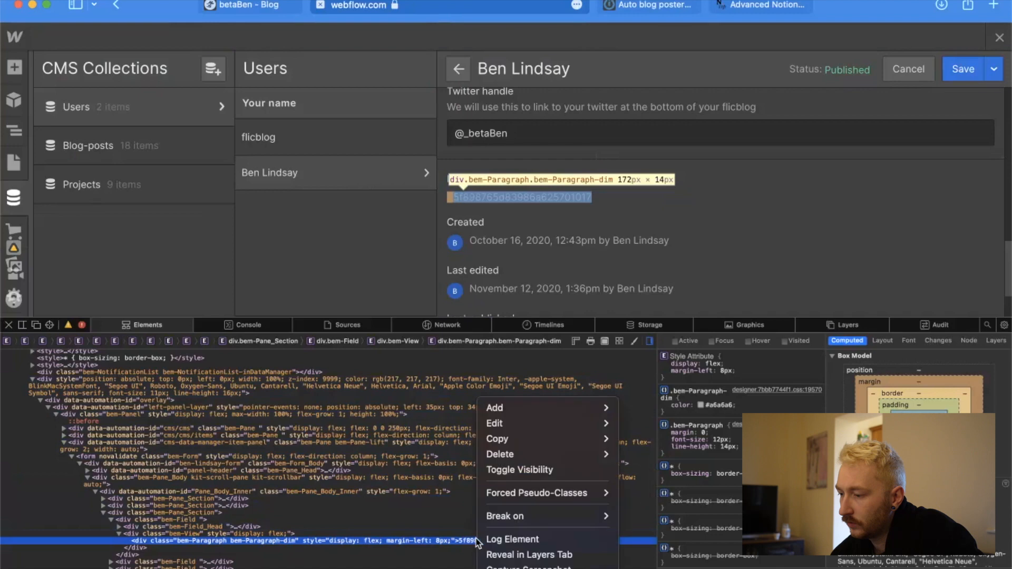
mouse_move(515, 443)
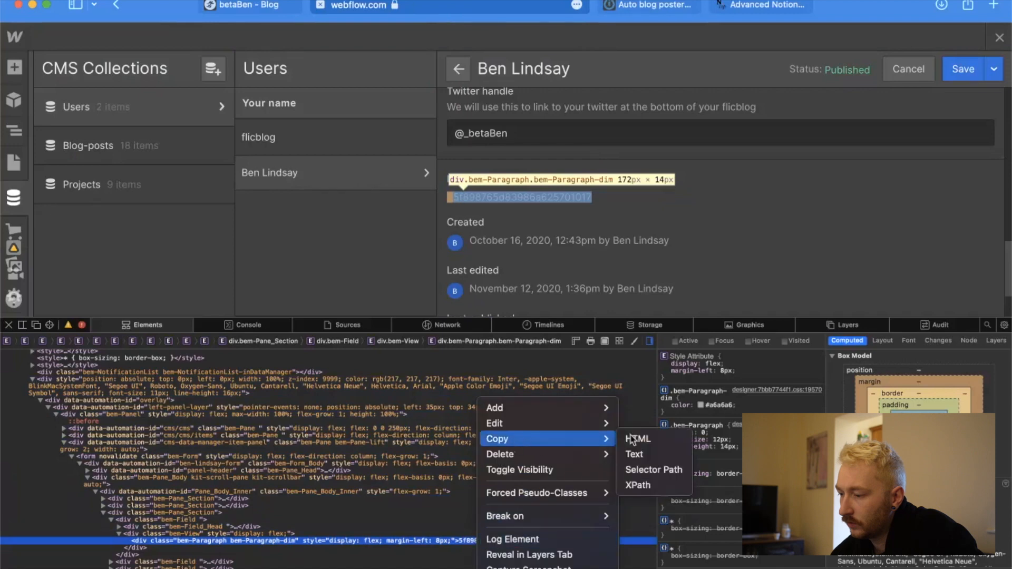
left_click(634, 455)
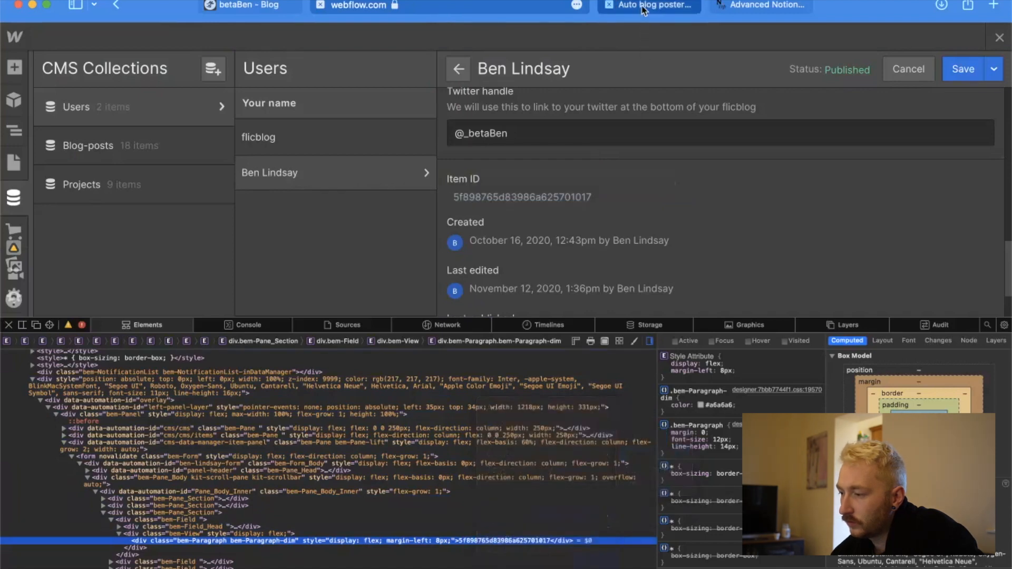
left_click(644, 7)
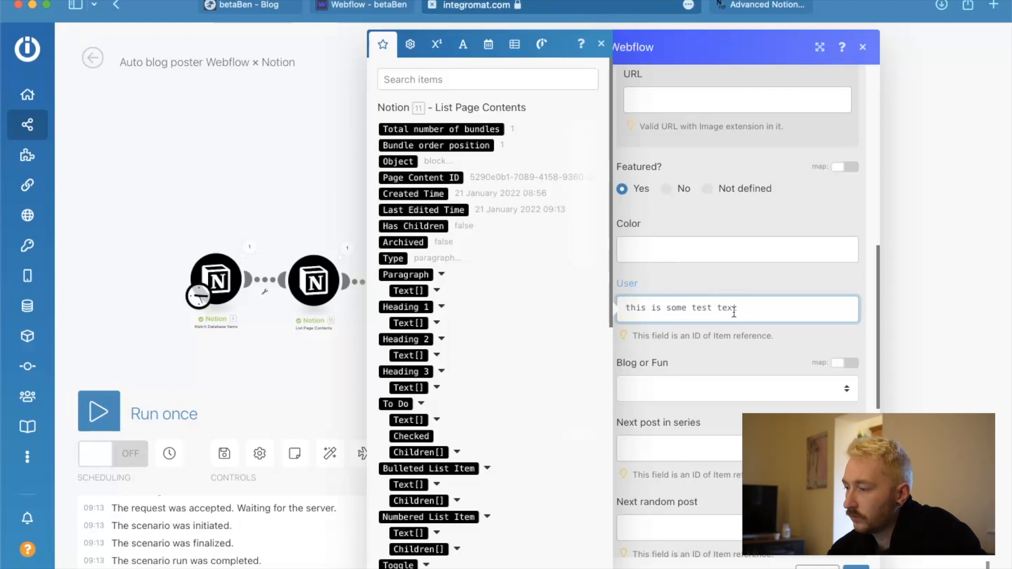
key("super+a")
type("5f898765d83986a625701617")
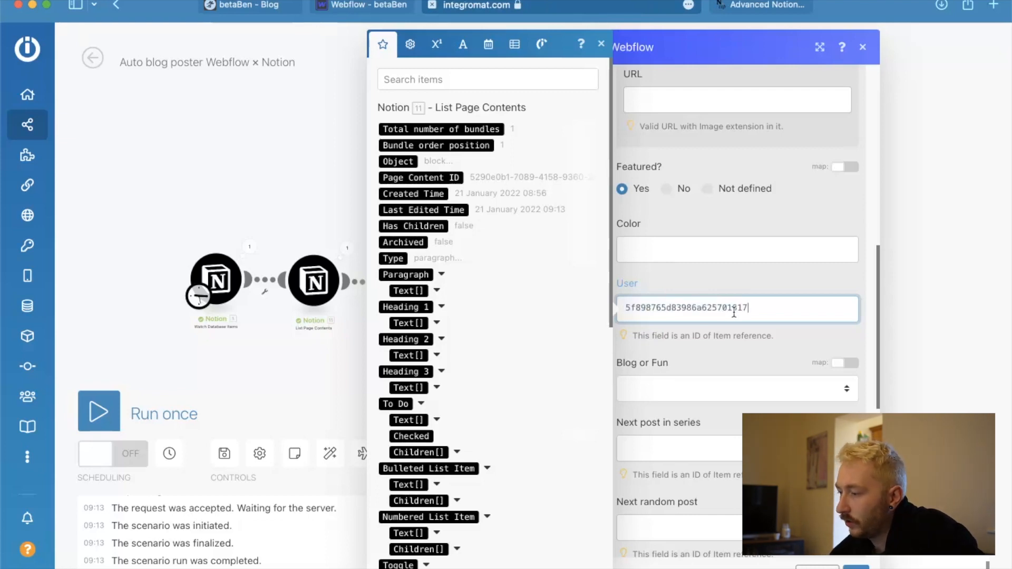
Turn on mapping for the Blog or Fun field of the Webflow Create Item module.
left_click(821, 389)
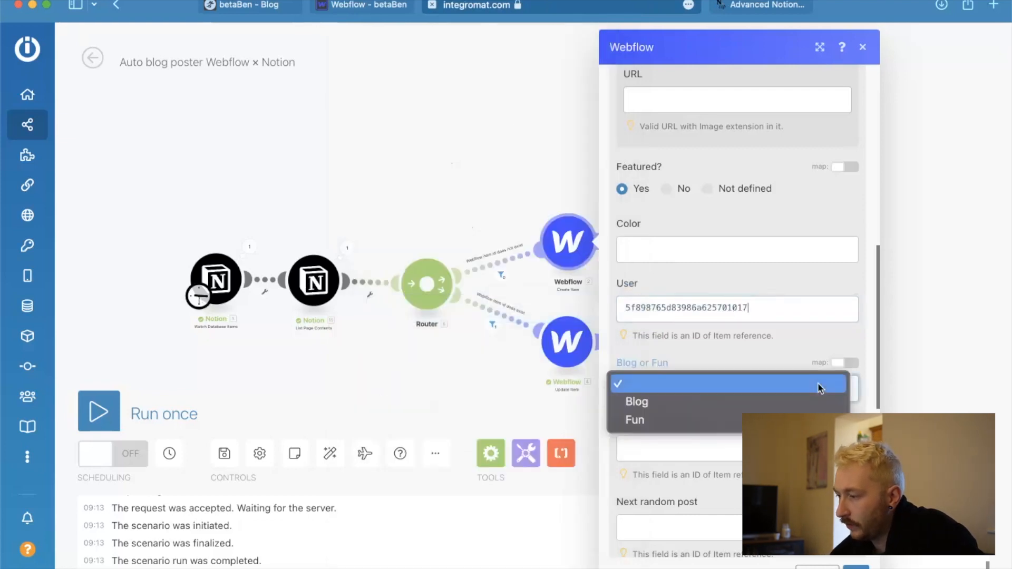
left_click(843, 355)
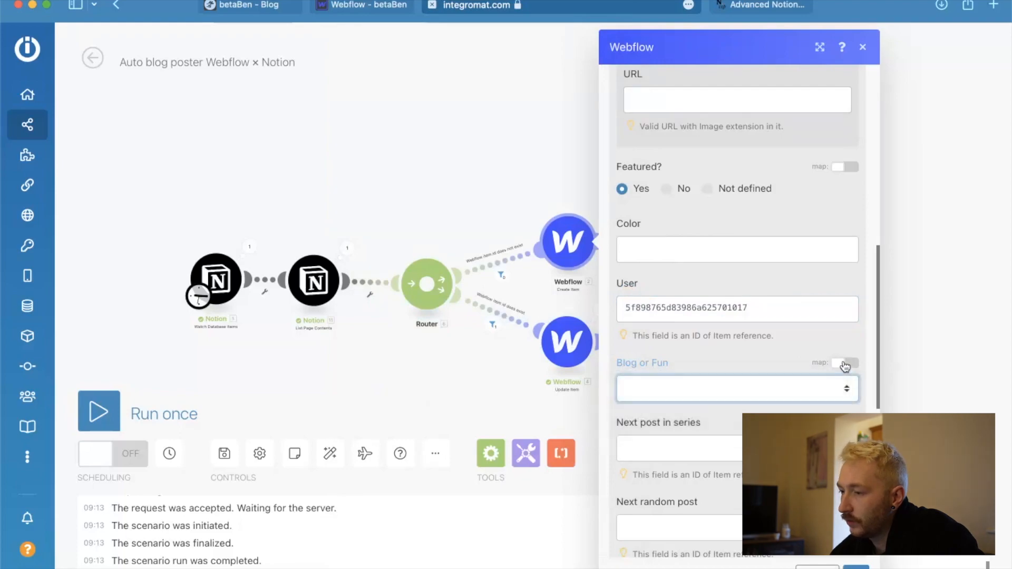
left_click(846, 364)
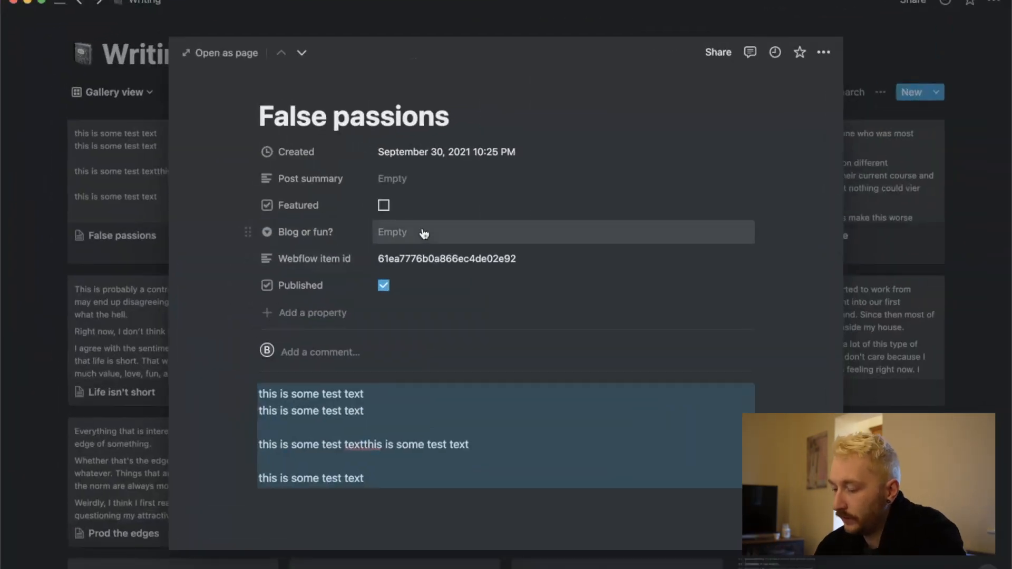
In Notion, create the options Blog and Fun for the False passions page's Blog or fun? property, leaving Fun selected.
left_click(224, 145)
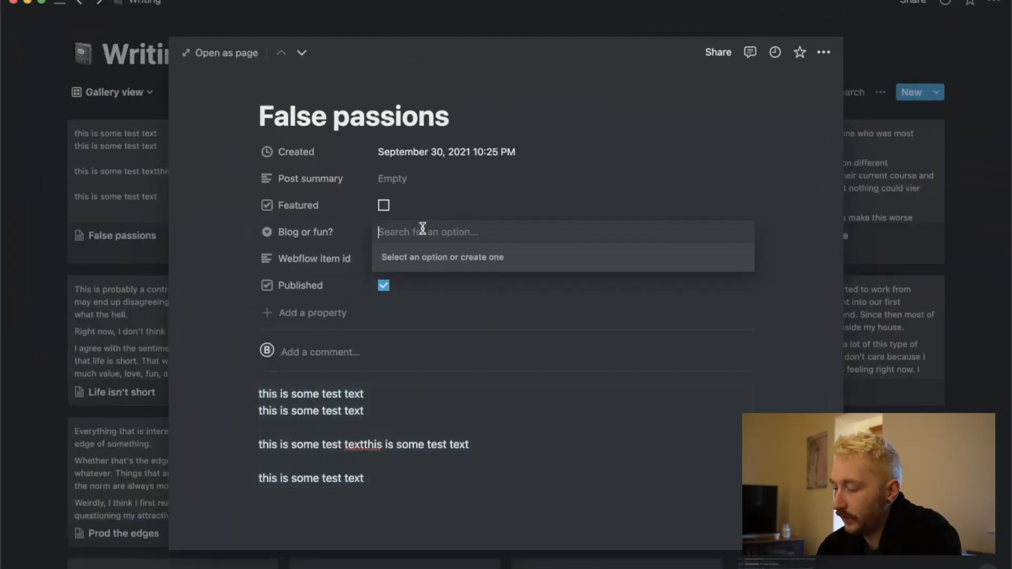
type("Blog")
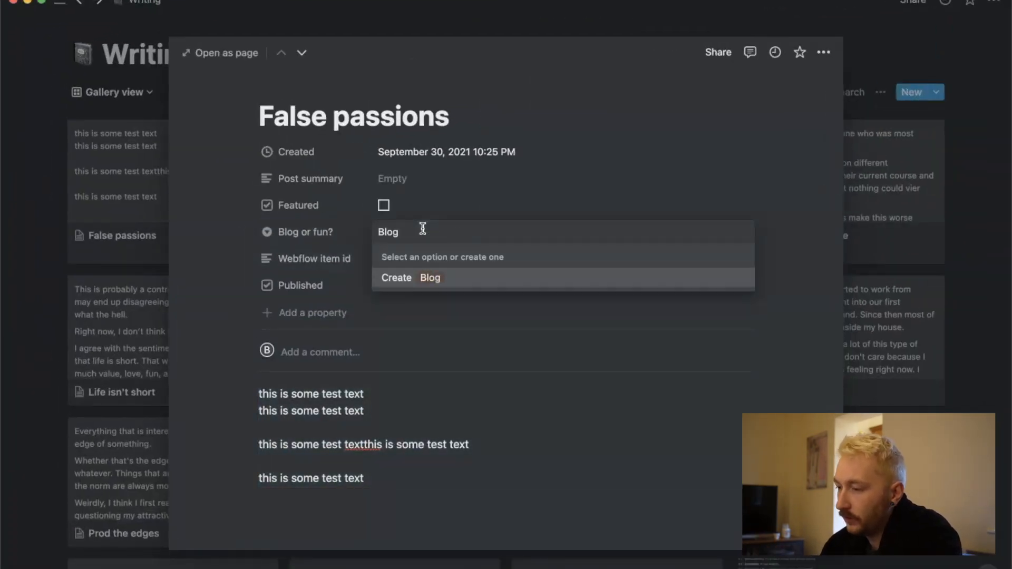
key("Return")
left_click(438, 232)
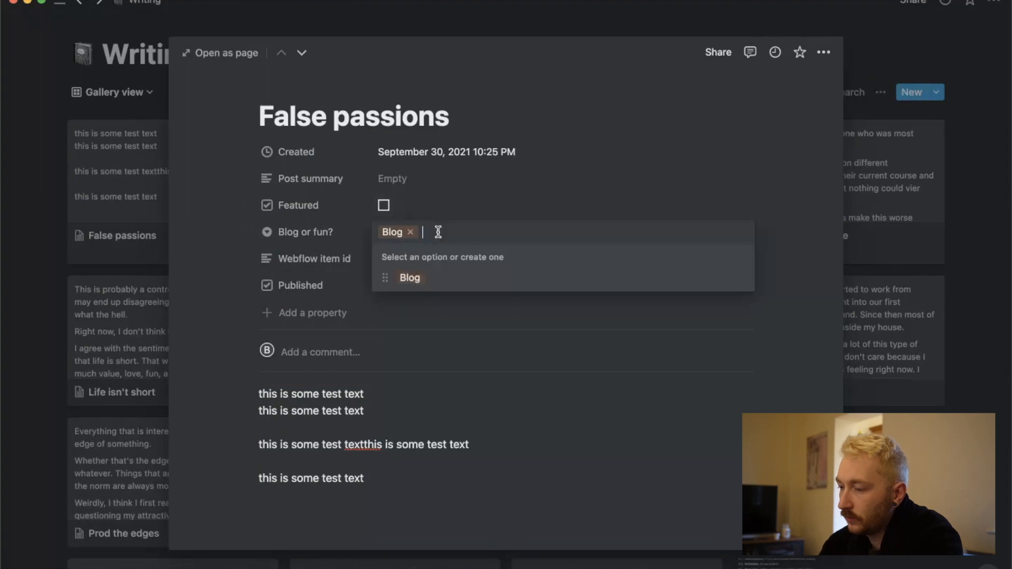
type("Fun")
key("Return")
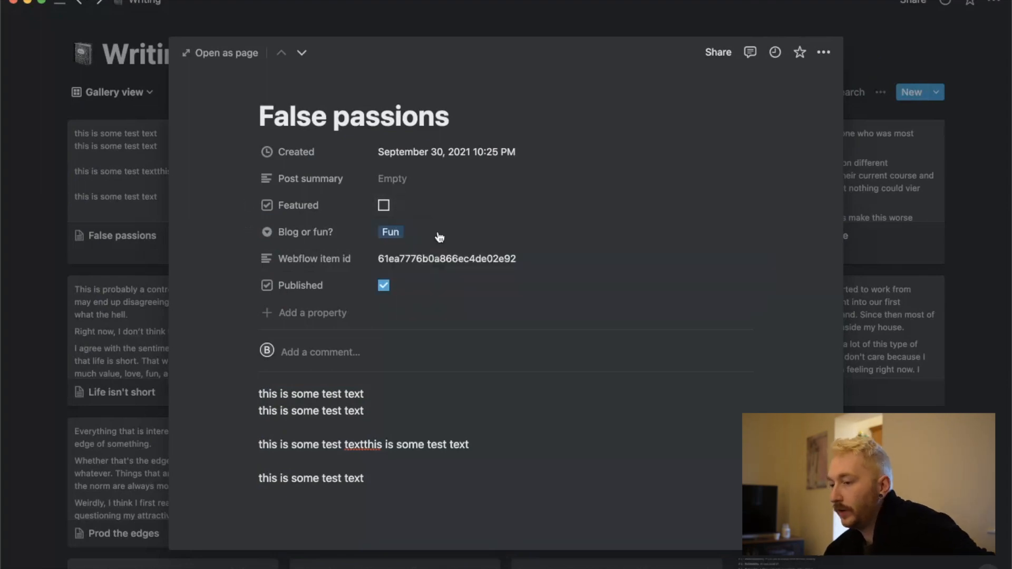
Back in Integromat, examine the valid values accepted by the Create Item module's Blog or Fun field, and close the module's settings.
key("ctrl+Up")
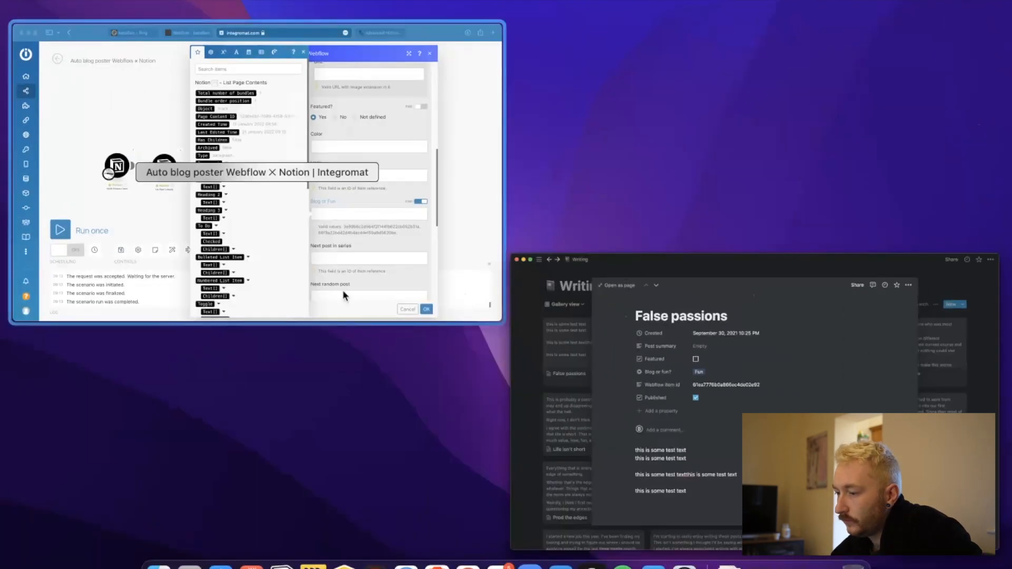
left_click(343, 292)
scroll(492, 356, "down", 10)
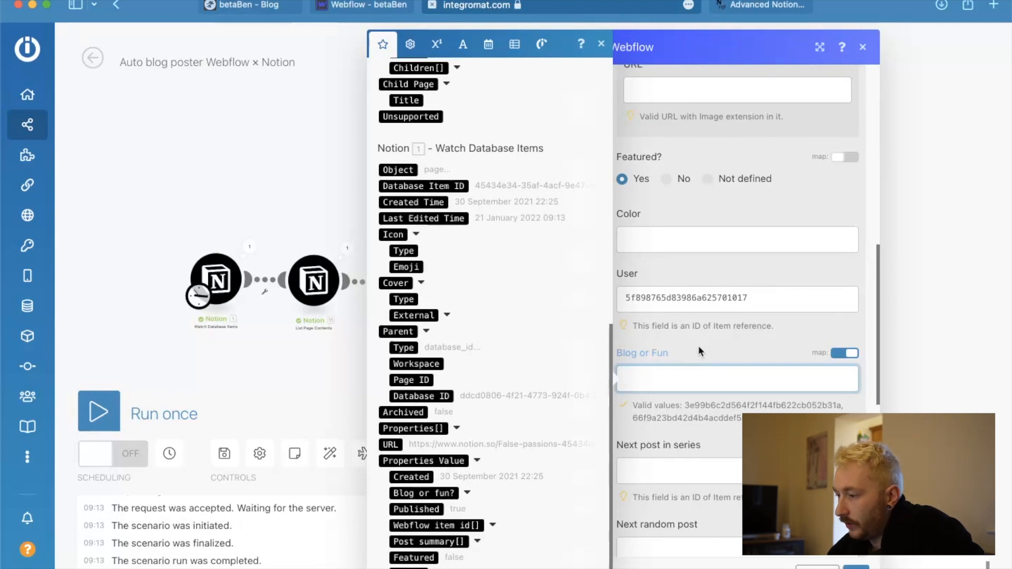
left_click(701, 406)
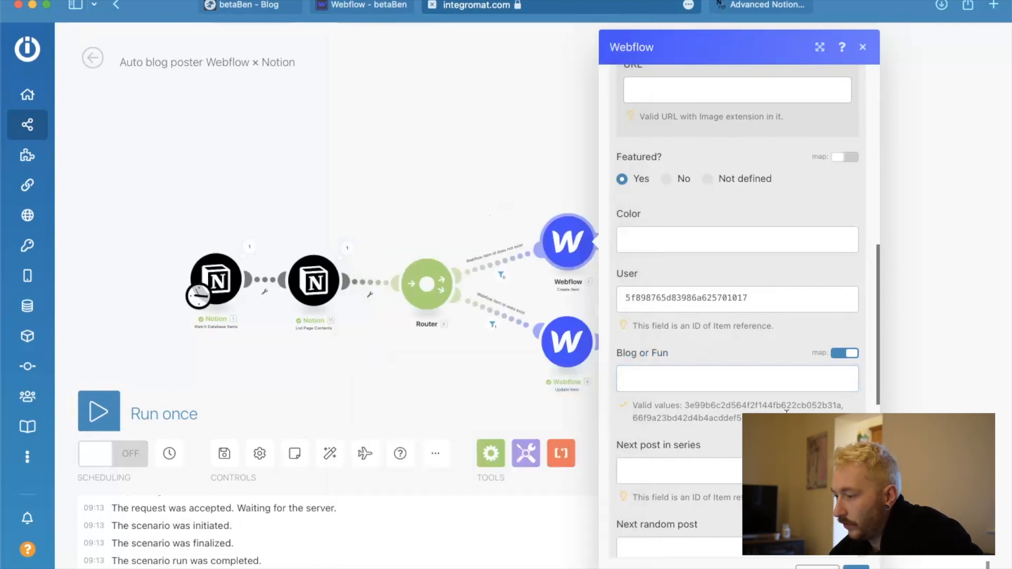
left_click_drag(758, 415, 619, 423)
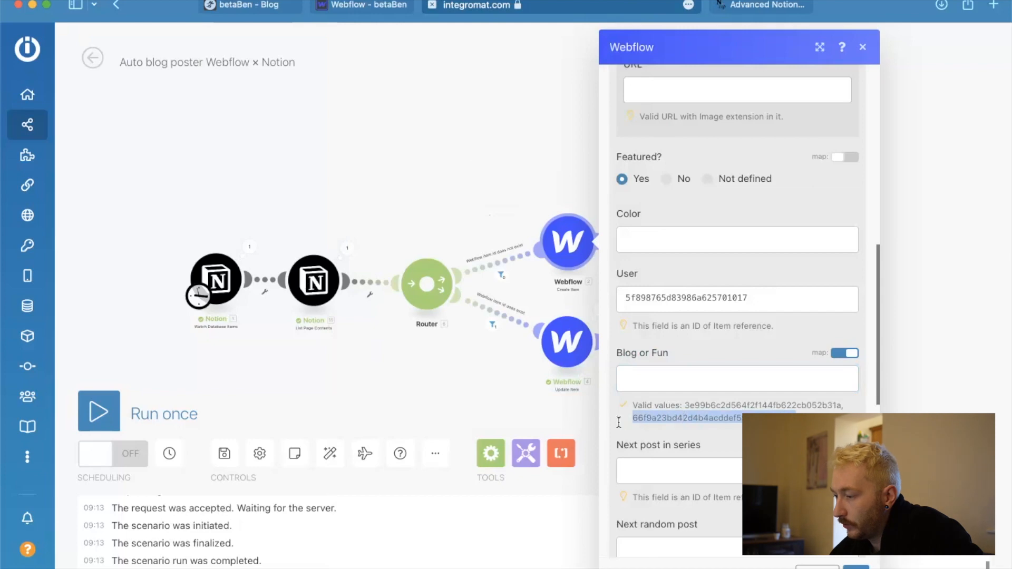
left_click(692, 407)
left_click_drag(686, 405, 824, 407)
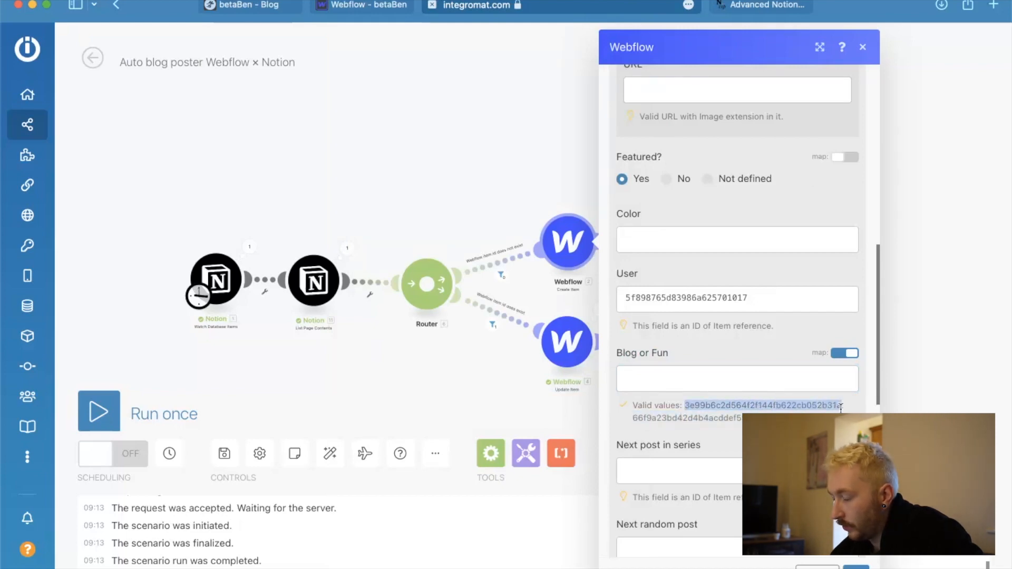
left_click(743, 377)
left_click(301, 376)
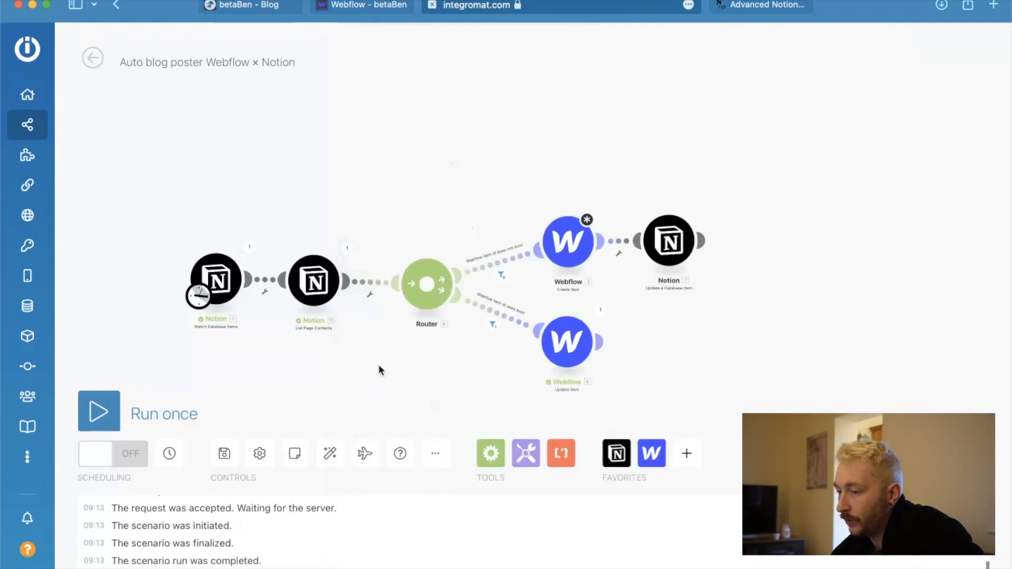
Reopen the Webflow Create Item module's settings and examine the valid values listed for Blog or Fun.
key("ctrl+Up")
left_click(226, 207)
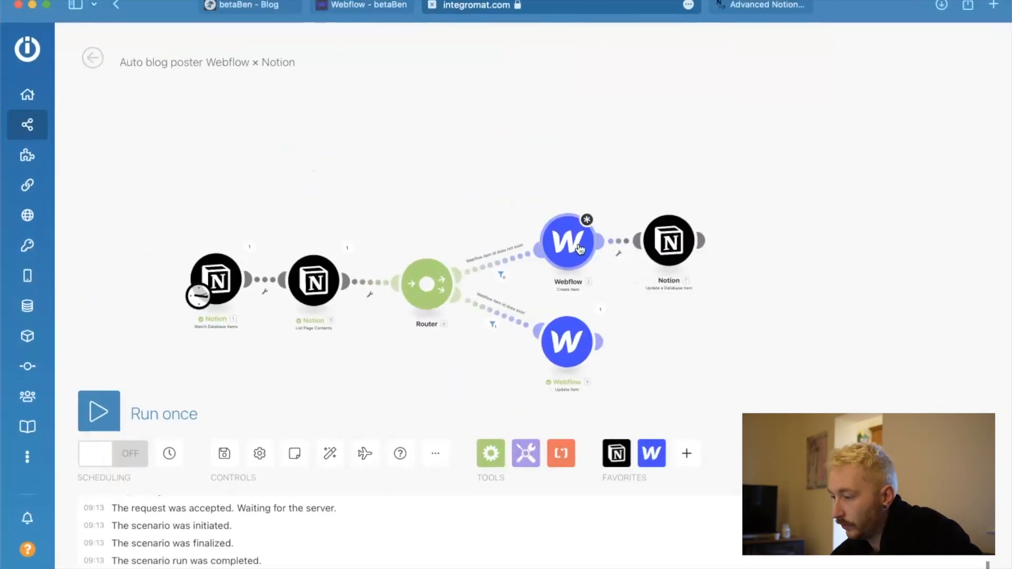
left_click(580, 248)
left_click_drag(796, 418, 686, 407)
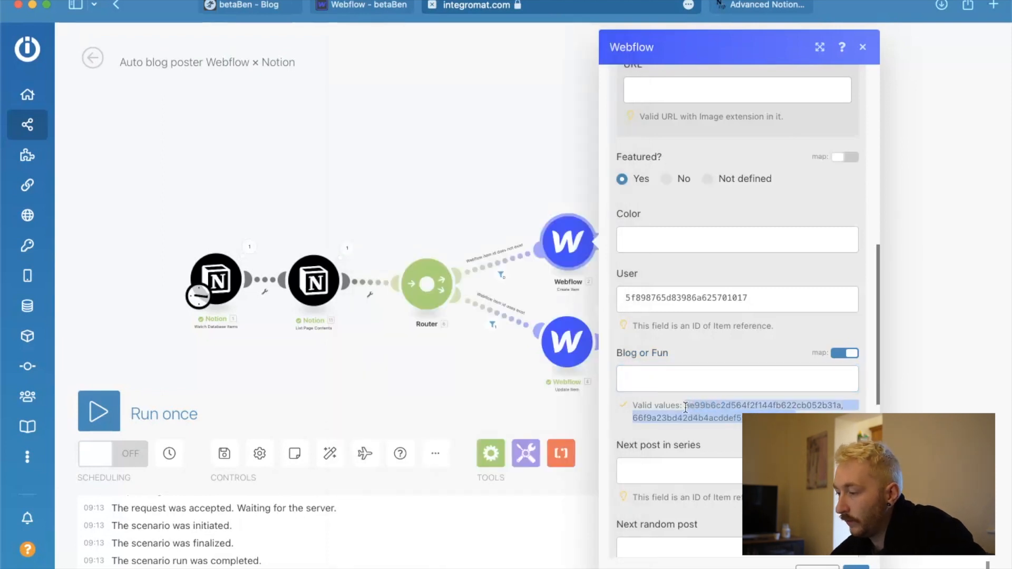
left_click(802, 432)
scroll(802, 433, "down", 2)
scroll(833, 390, "down", 3)
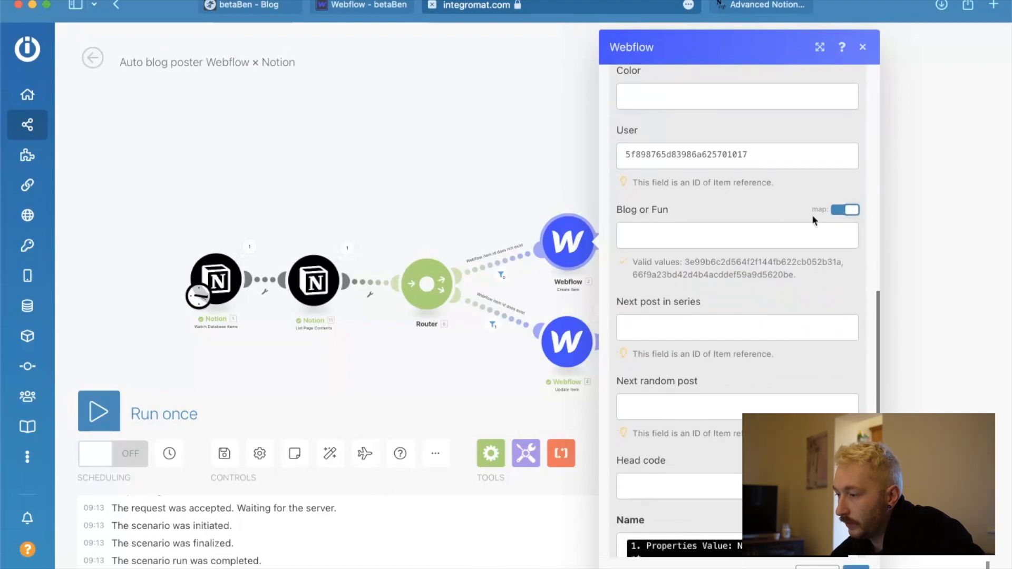
With the Next post in series field active, switch to Webflow, close the inspector and open the blog post Grants bad, revenue good.
left_click(658, 330)
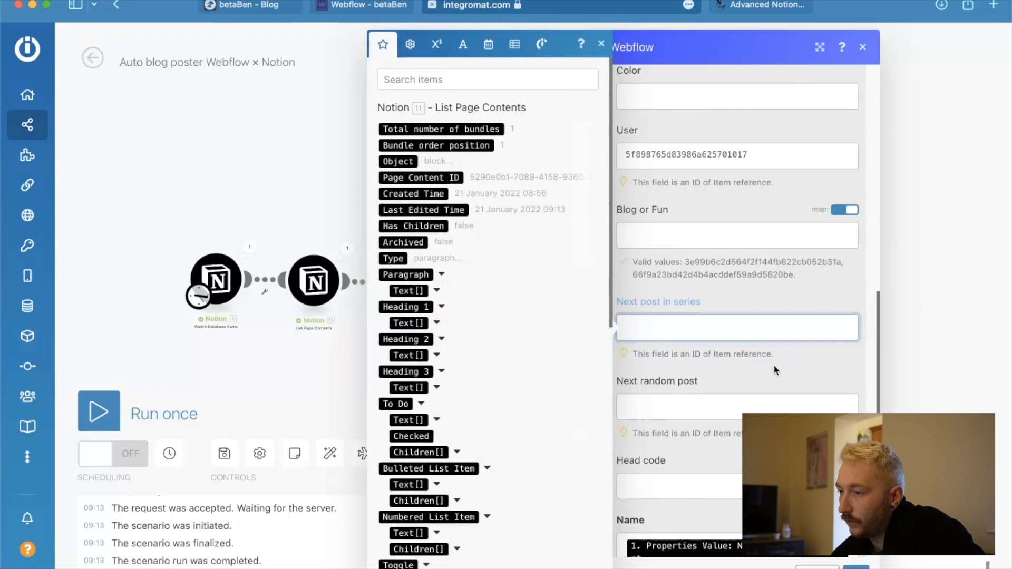
left_click(369, 5)
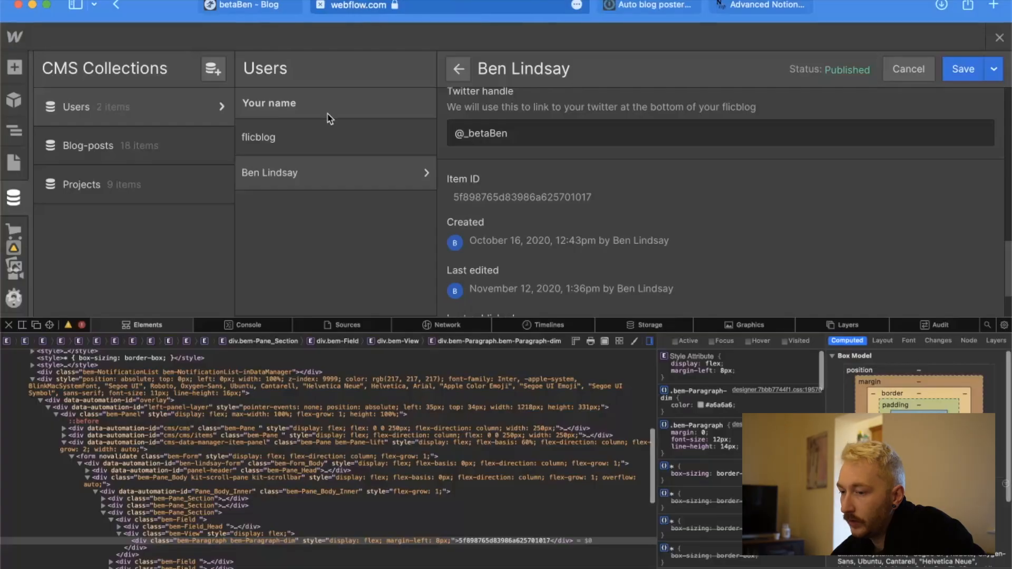
left_click(8, 325)
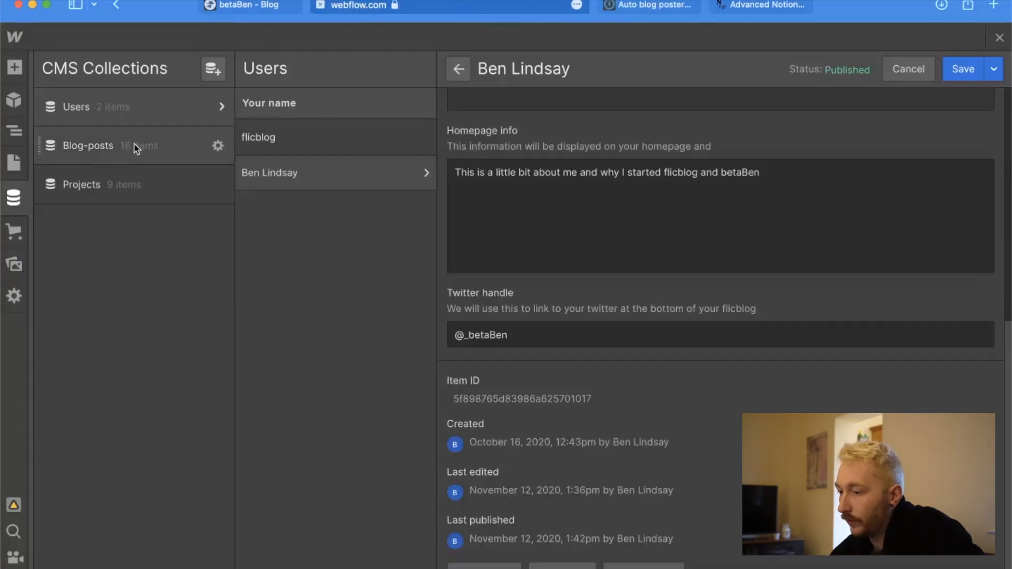
left_click(135, 146)
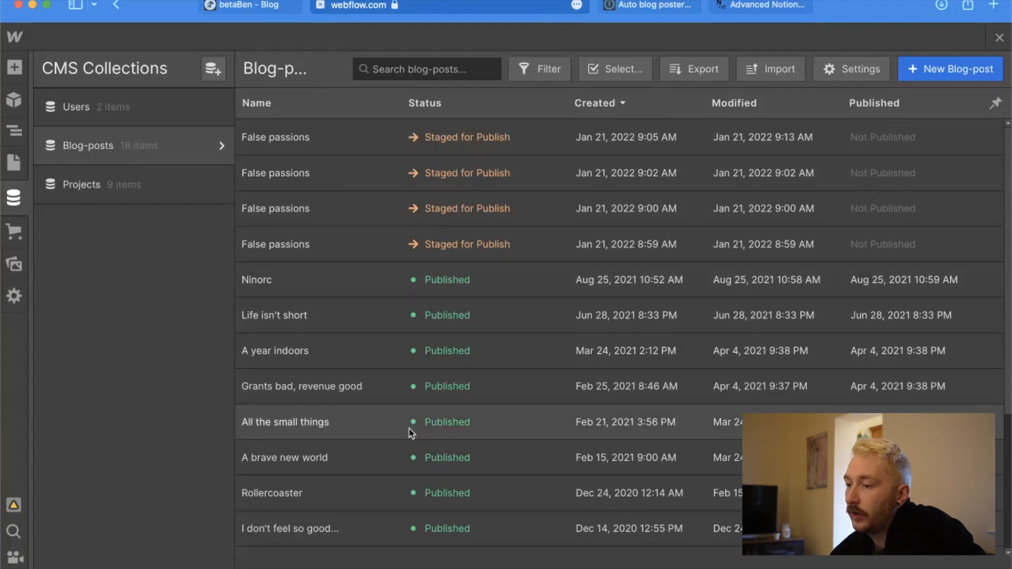
scroll(411, 429, "down", 2)
scroll(411, 433, "down", 2)
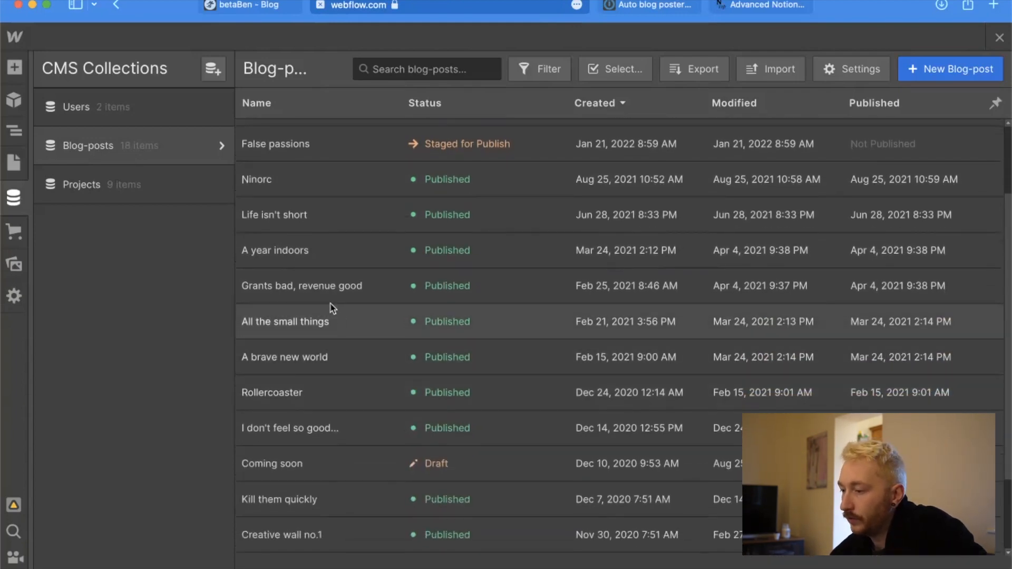
left_click(328, 302)
Find the Grants bad, revenue good post's Item ID and inspect its element.
scroll(584, 441, "down", 10)
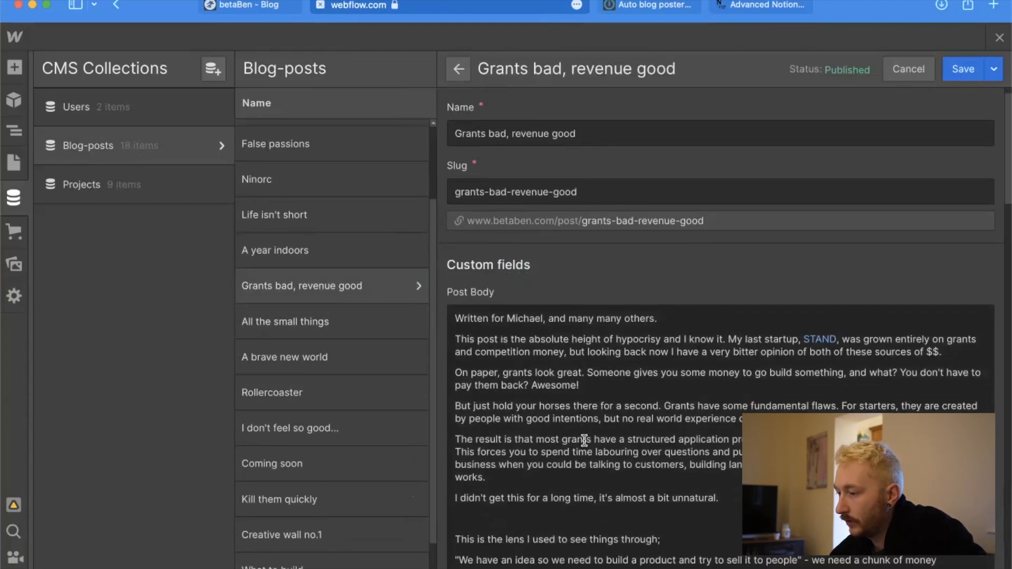
scroll(584, 441, "down", 15)
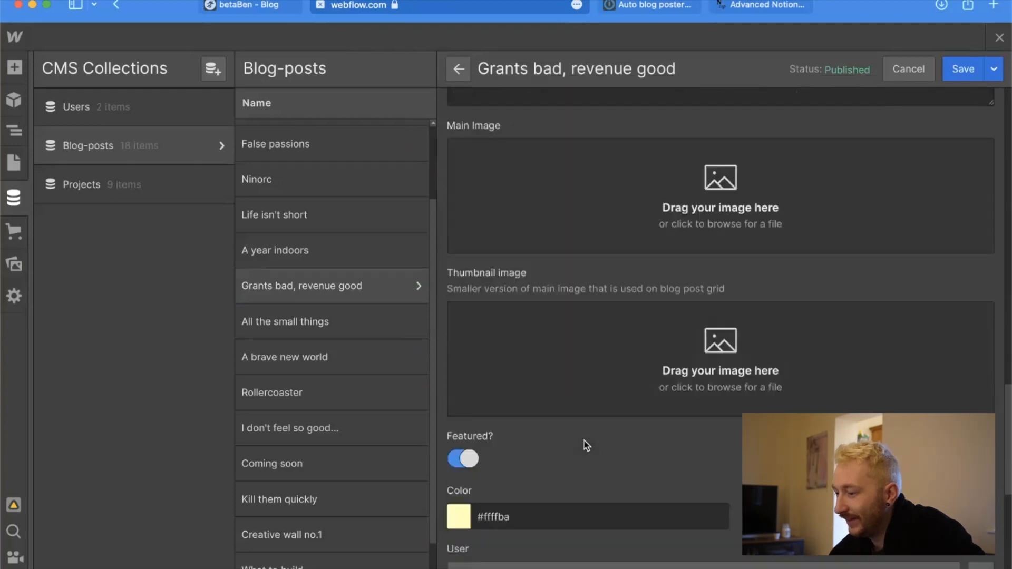
scroll(585, 444, "down", 5)
scroll(537, 372, "up", 12)
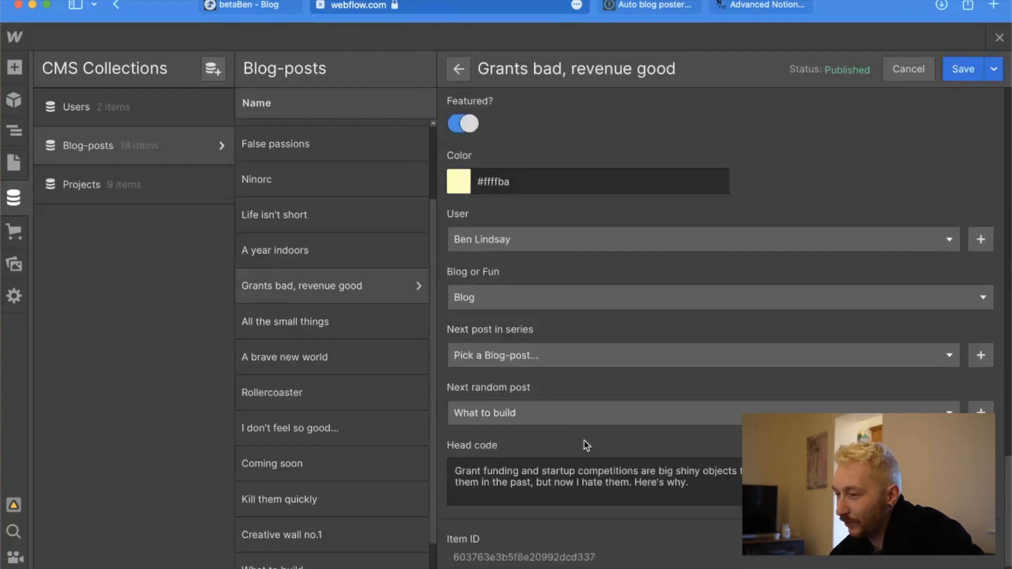
left_click(498, 260)
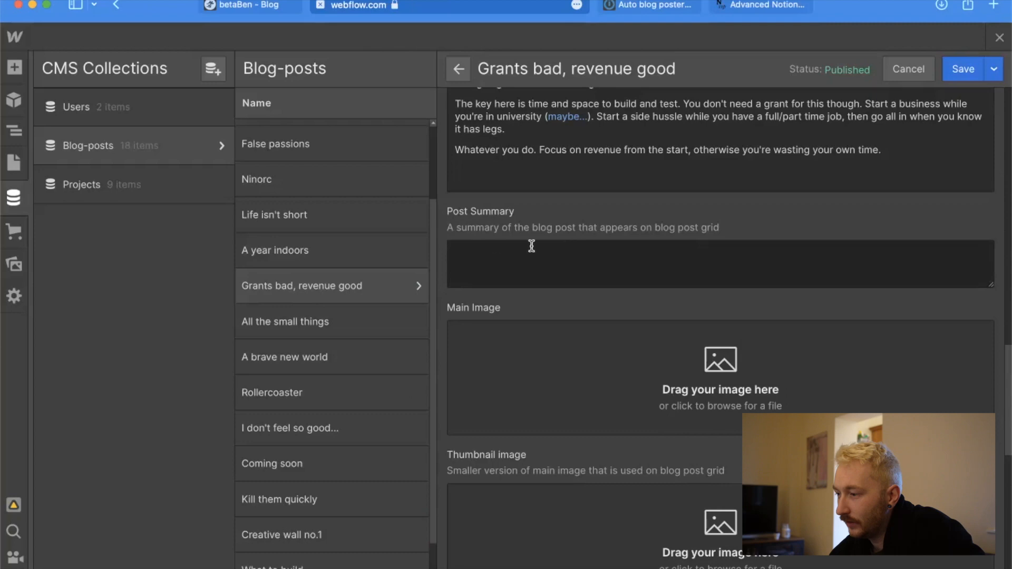
scroll(580, 316, "down", 10)
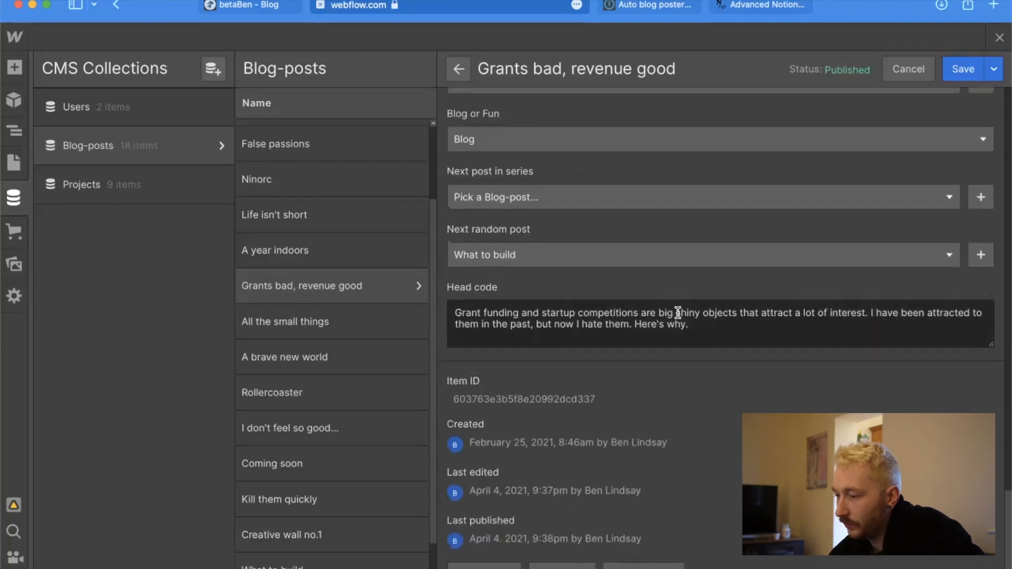
right_click(571, 402)
left_click(624, 501)
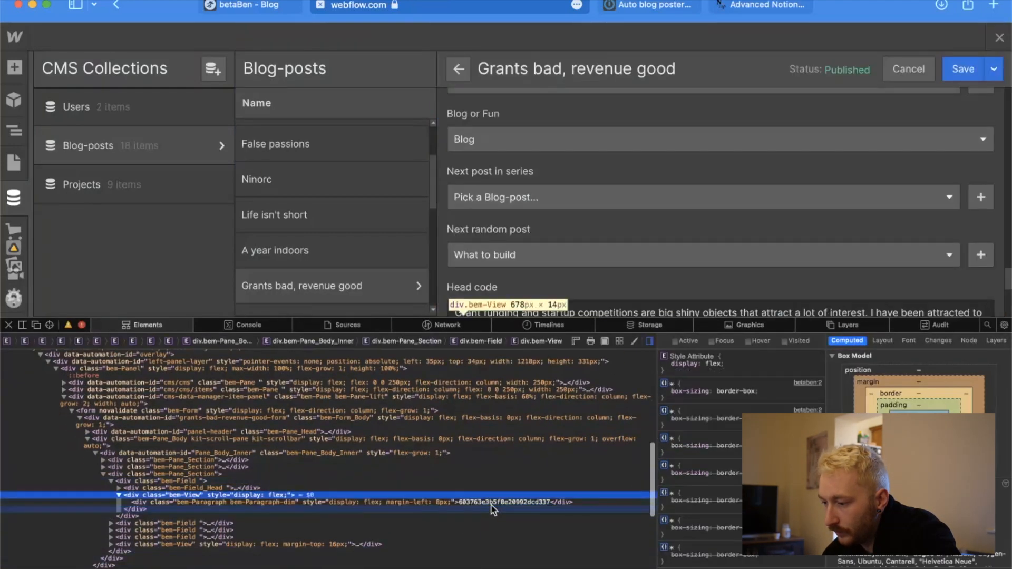
Copy the Item ID element's text and paste it into the Next post in series field of Integromat's Create Item module.
left_click(501, 496)
left_click(502, 502)
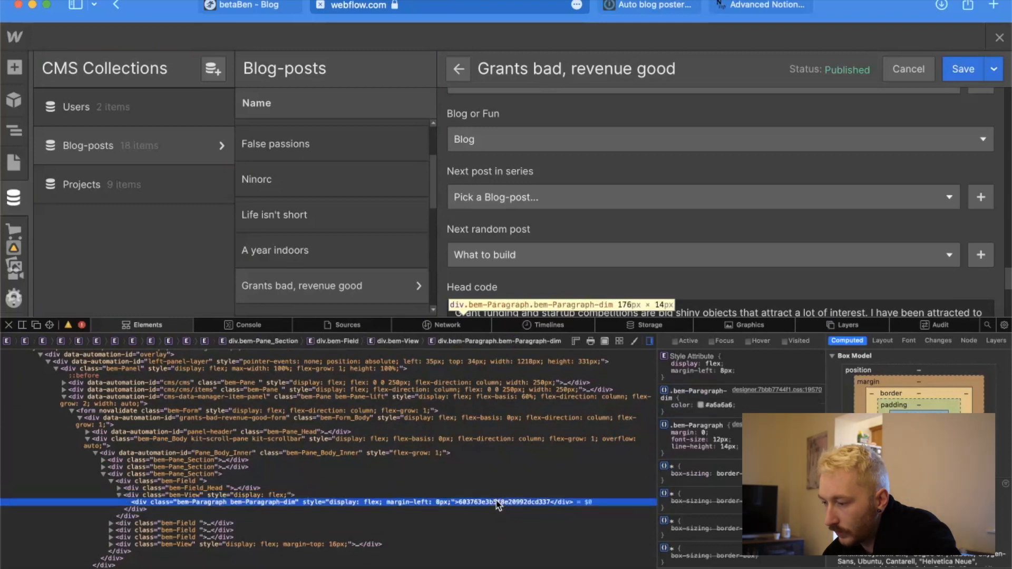
right_click(504, 502)
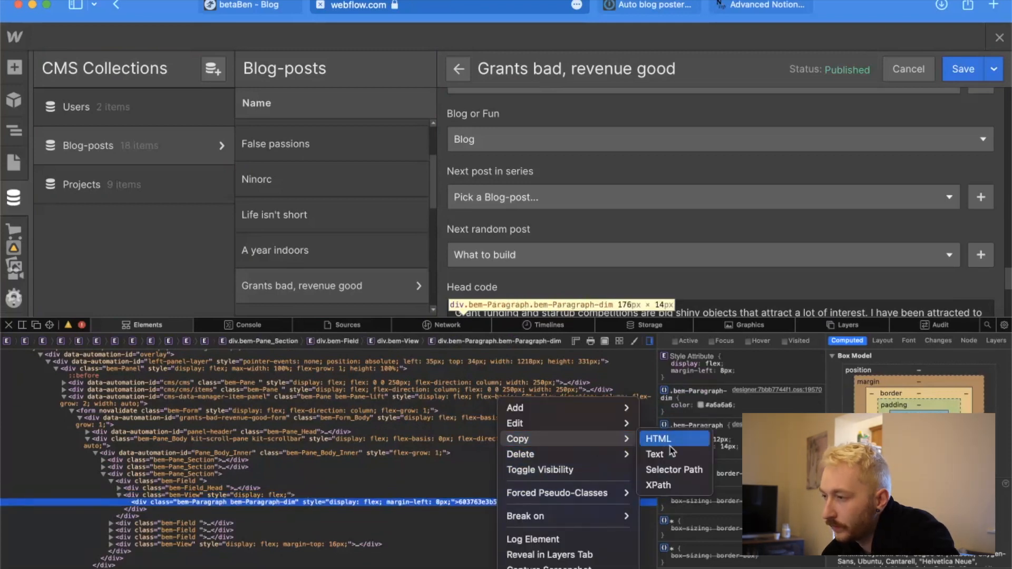
left_click(659, 454)
left_click(654, 5)
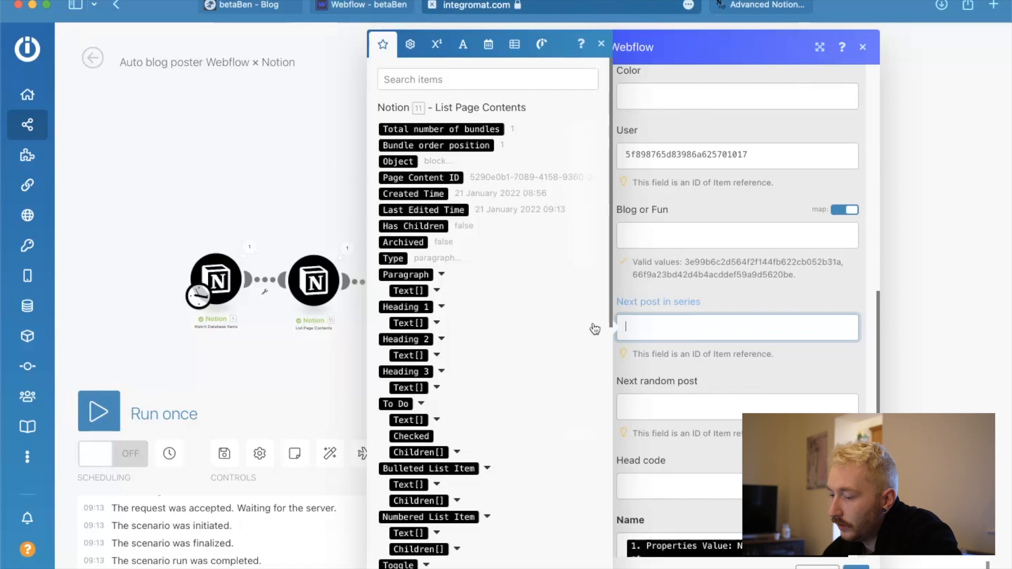
type("603763e3b5f8e20992dcd337")
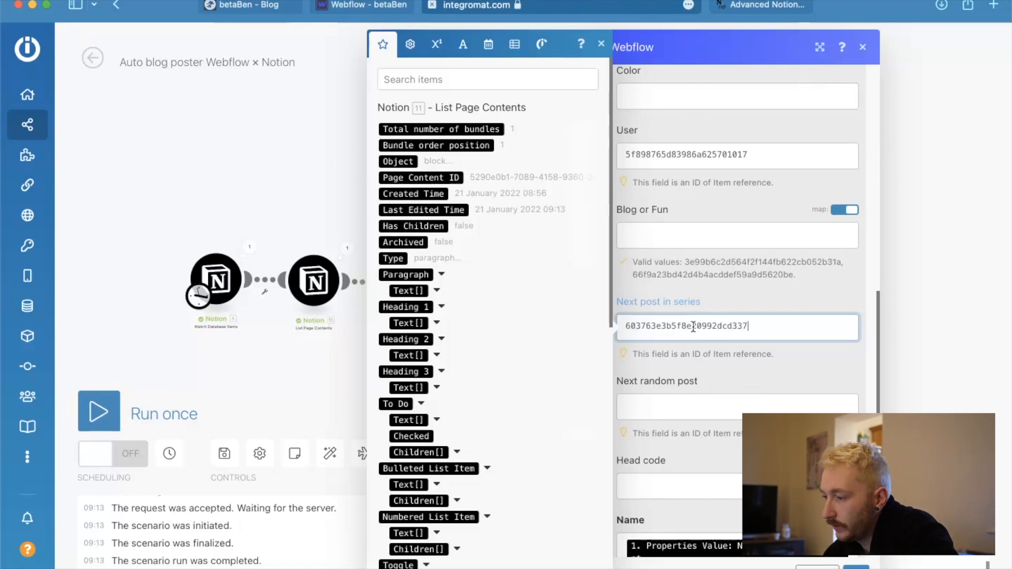
Move the post's Item ID from the Next post in series field to the Next random post field.
scroll(694, 371, "down", 2)
scroll(686, 326, "down", 2)
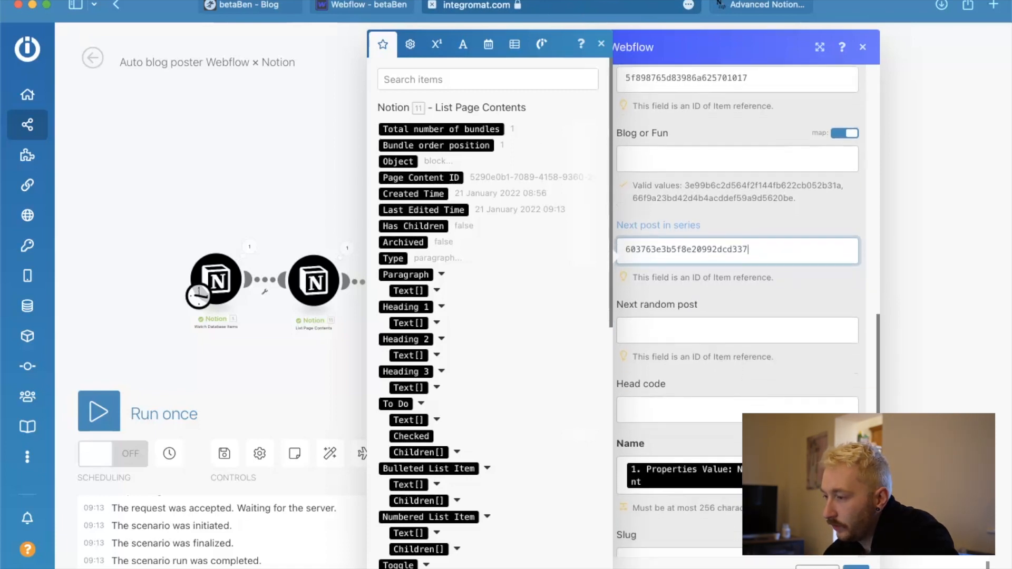
key("super+a")
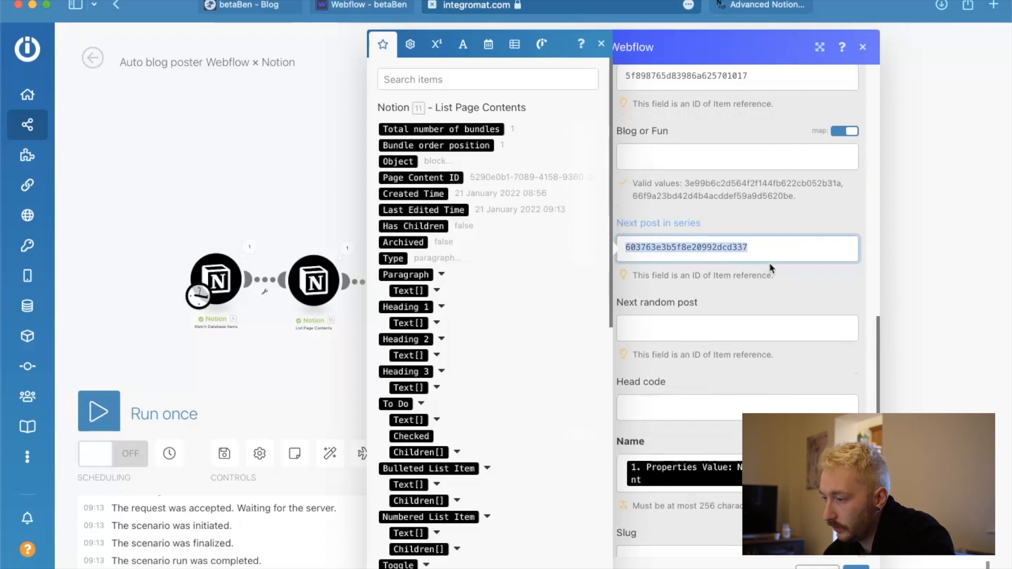
key("super+x")
left_click(685, 327)
key("super+v")
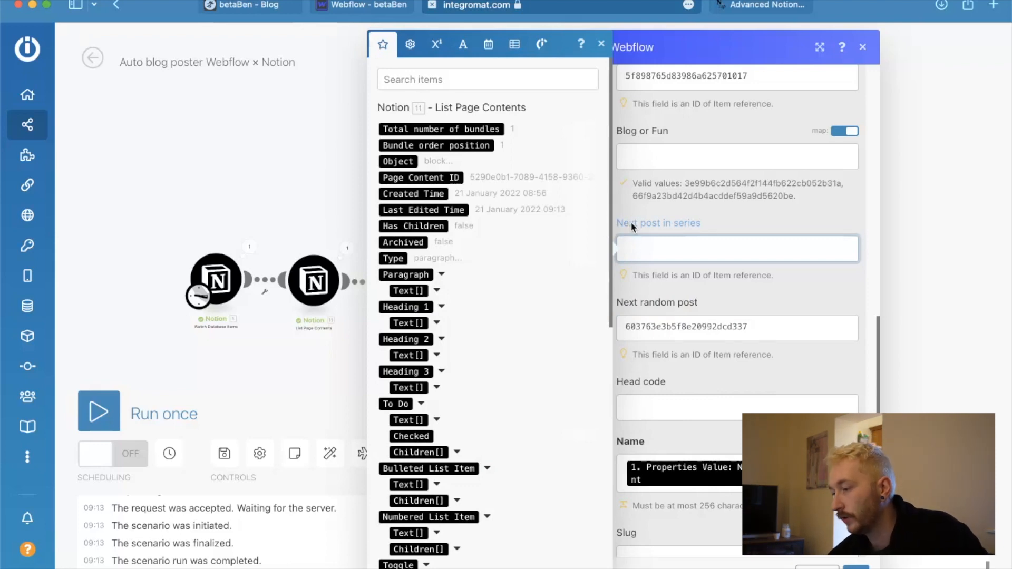
Review the Create Item module's other fields, including Slug, Draft, Live, the image URLs and Color, and cancel out of its settings.
left_click(725, 367)
scroll(725, 367, "down", 5)
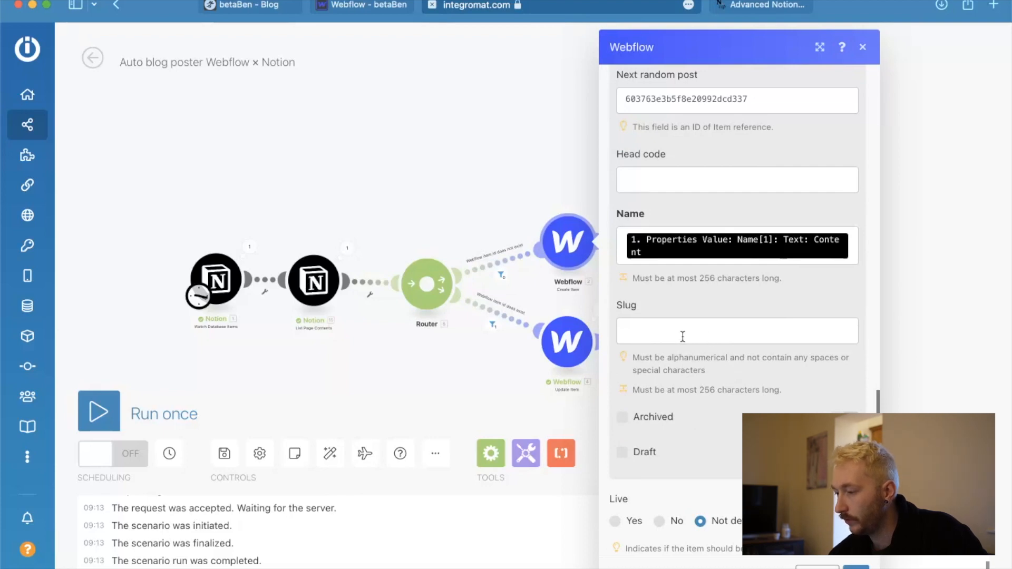
scroll(784, 258, "down", 1)
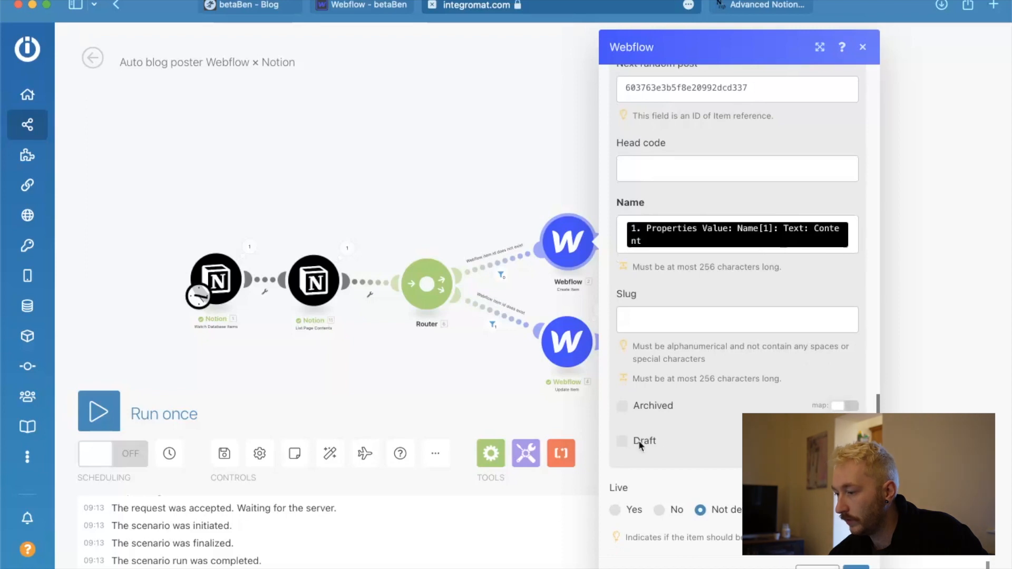
scroll(647, 495, "down", 1)
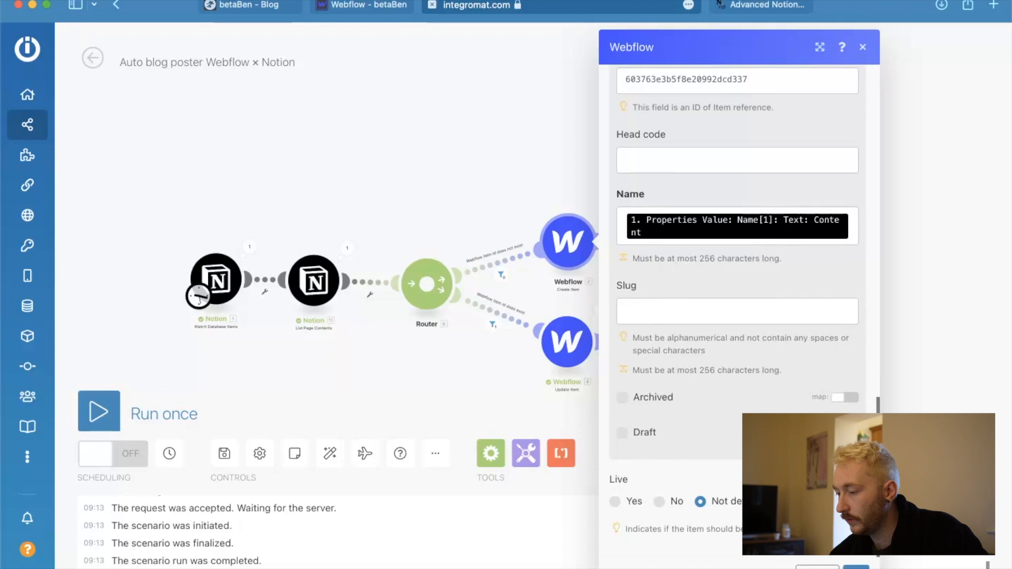
scroll(721, 483, "up", 10)
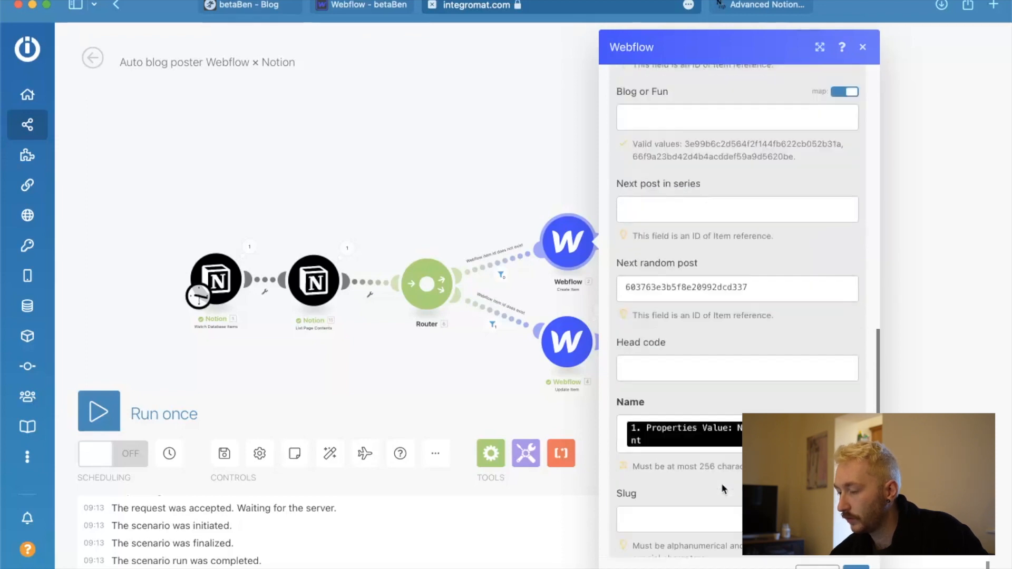
scroll(722, 483, "up", 5)
scroll(735, 336, "up", 13)
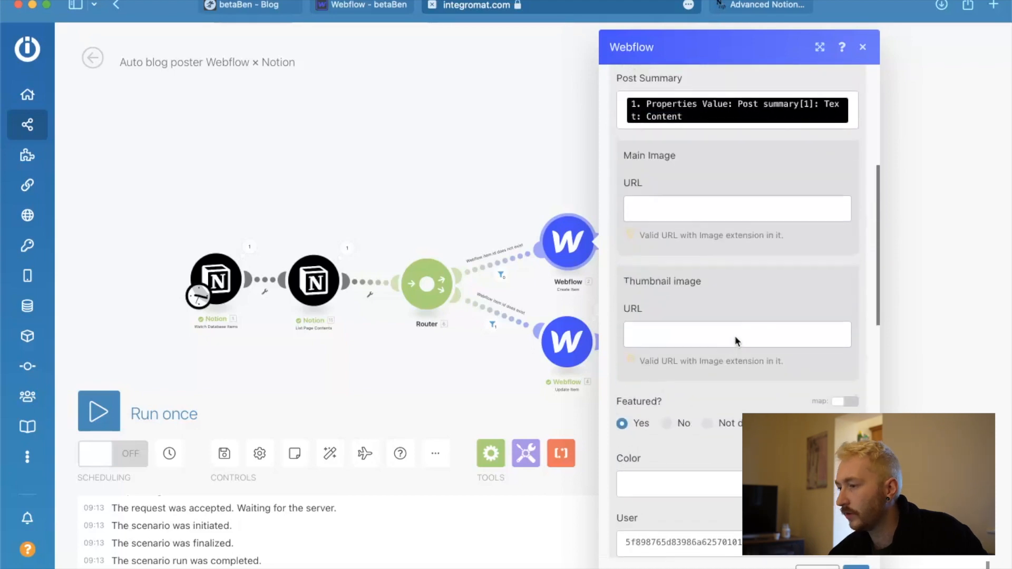
scroll(736, 336, "down", 9)
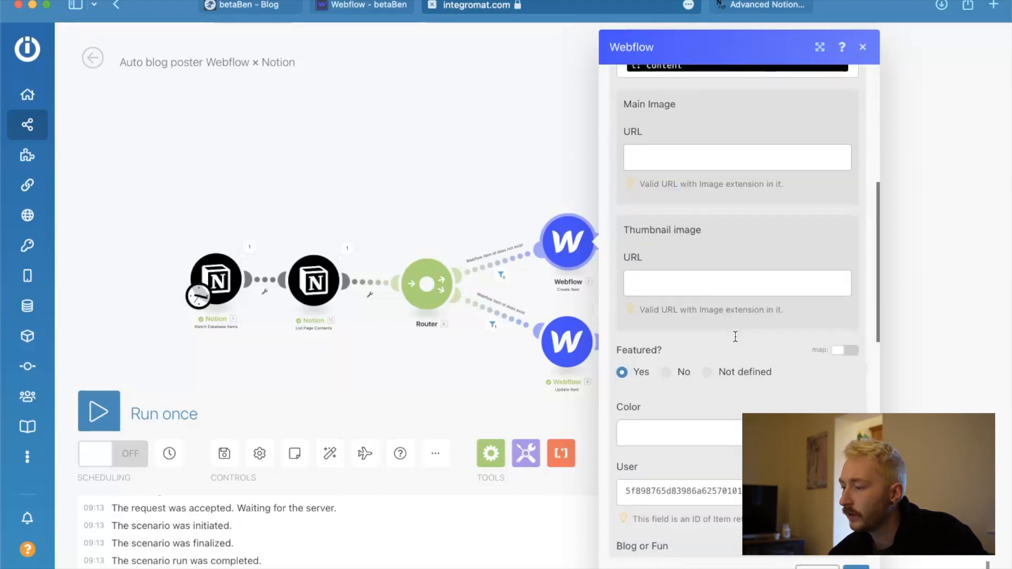
scroll(681, 434, "down", 6)
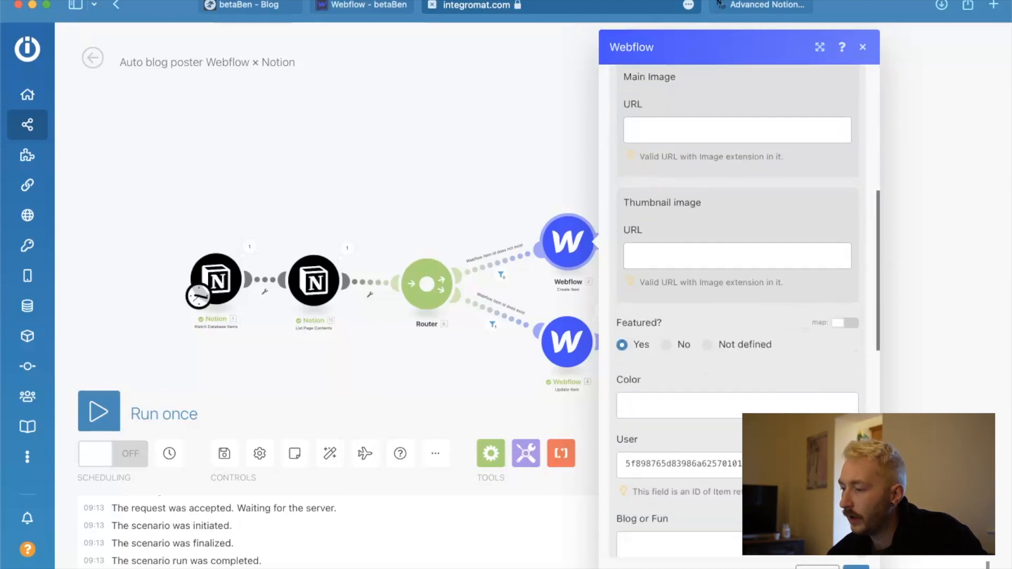
scroll(705, 286, "down", 1)
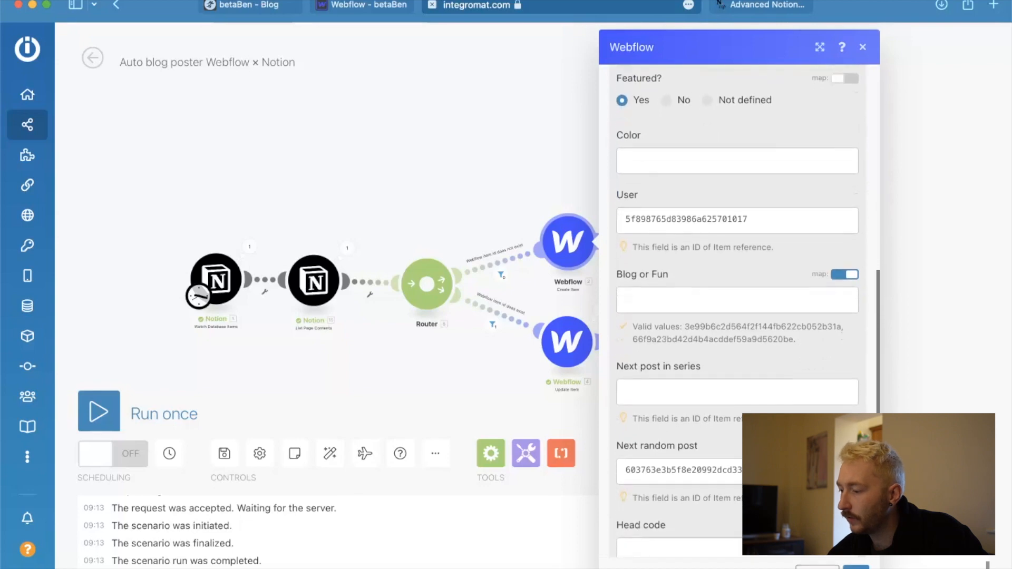
left_click(817, 568)
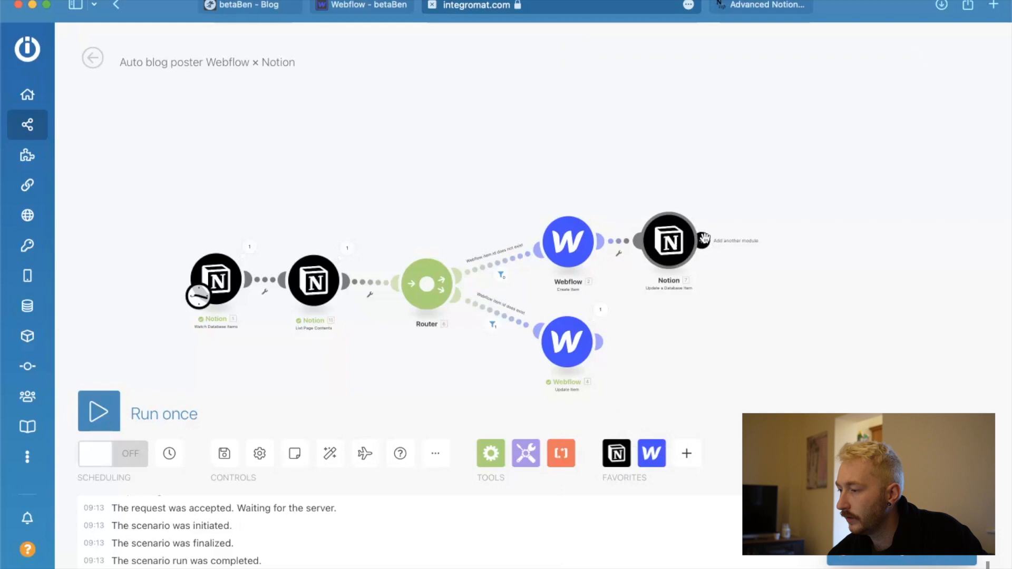
Add a Webflow Publish Site module after the Notion Update a Database Item module.
left_click(702, 242)
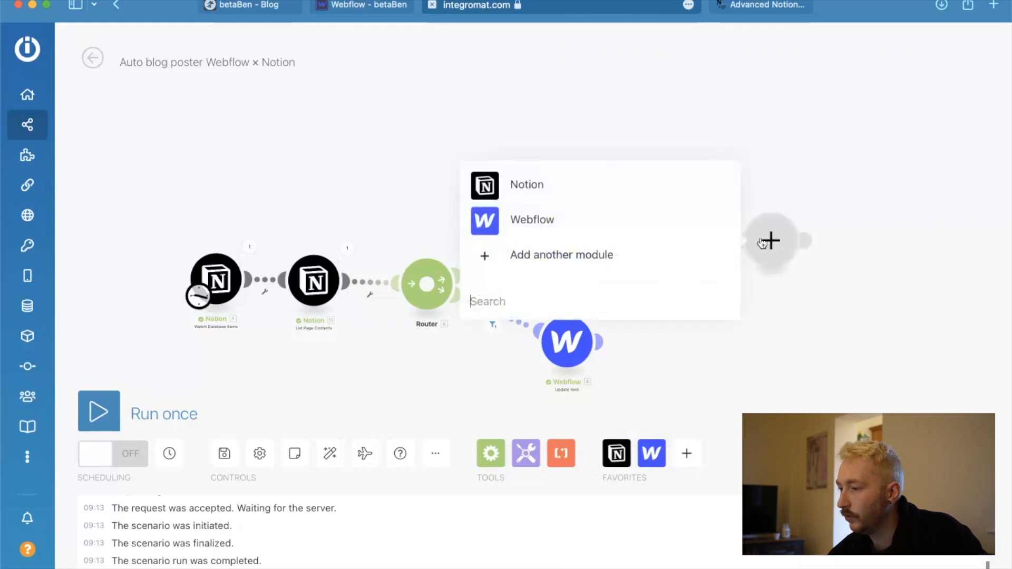
left_click(625, 232)
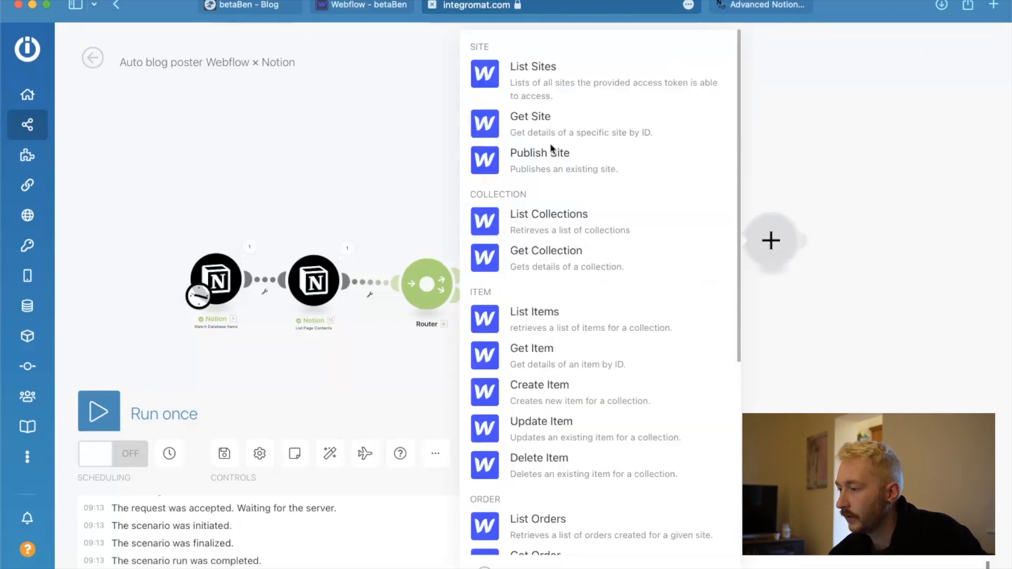
left_click(515, 156)
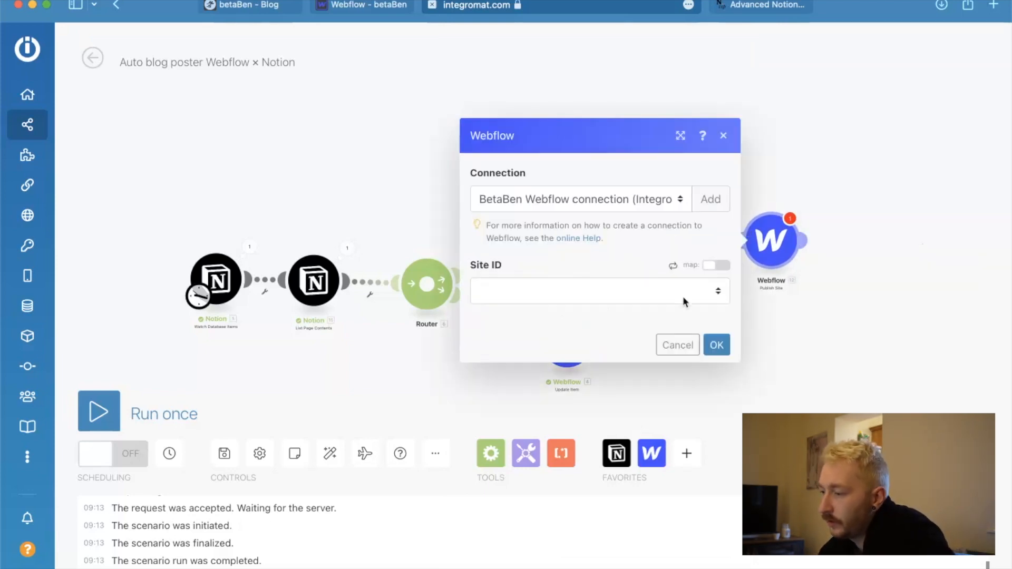
left_click(683, 296)
left_click(644, 311)
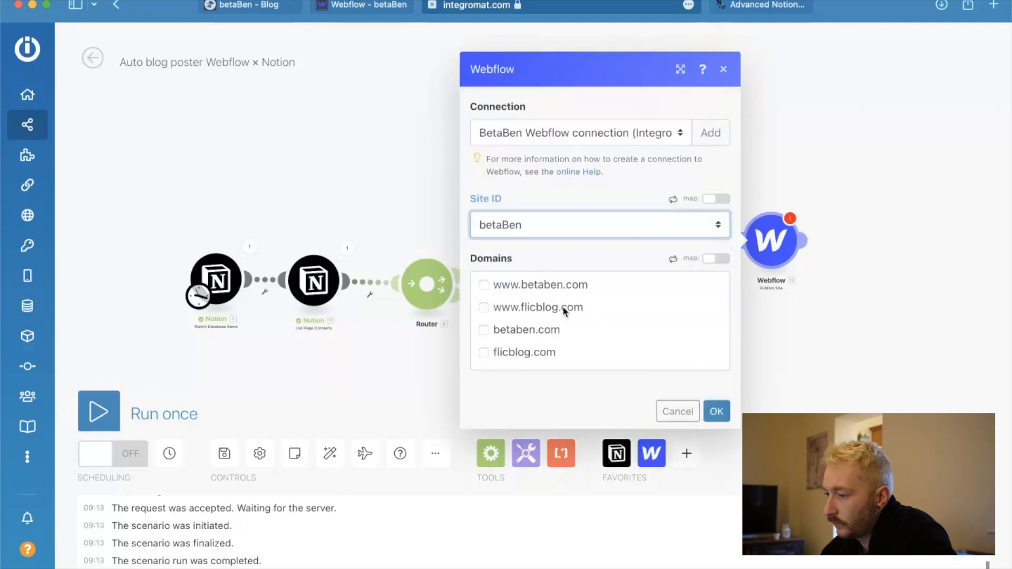
left_click(483, 285)
left_click(484, 330)
left_click(702, 409)
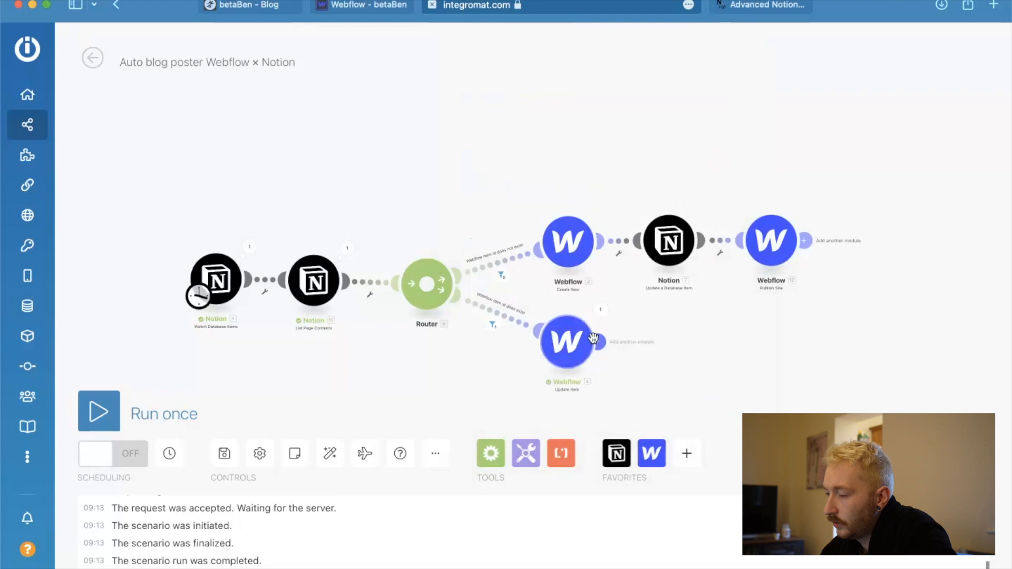
Add a Webflow Publish Site module after the Webflow Update Item module on the lower route.
left_click(600, 343)
left_click(728, 322)
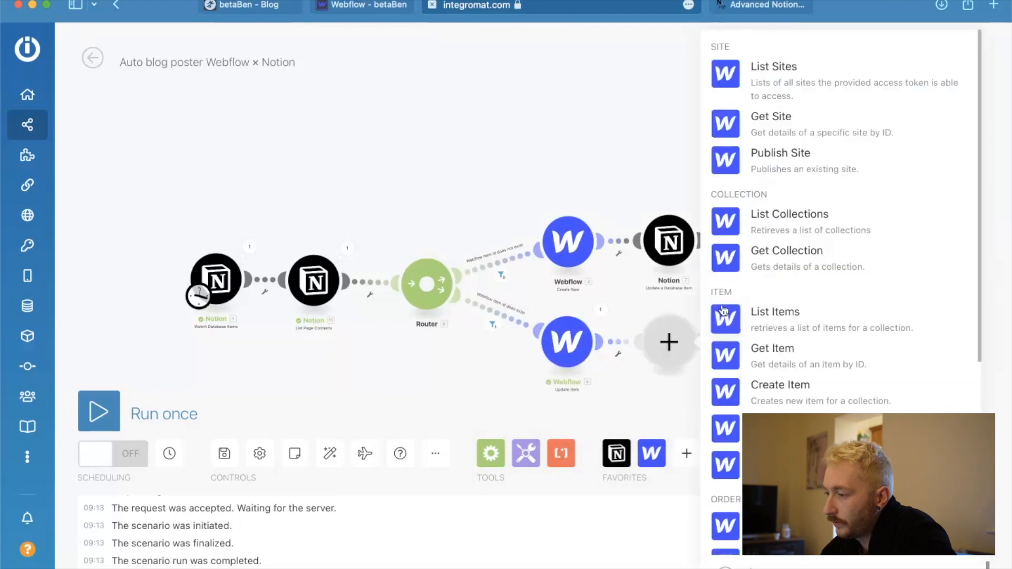
left_click(737, 172)
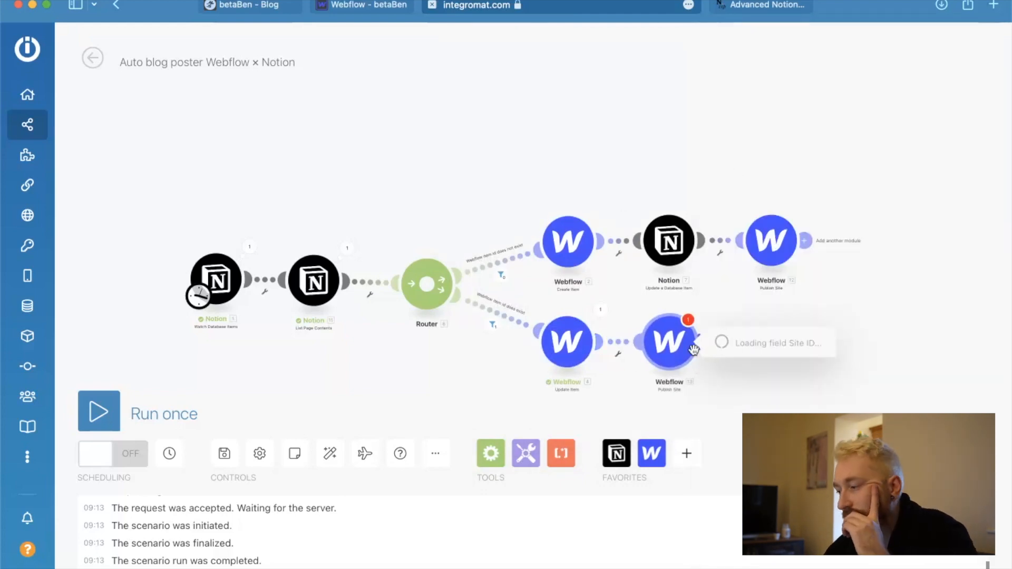
left_click(752, 401)
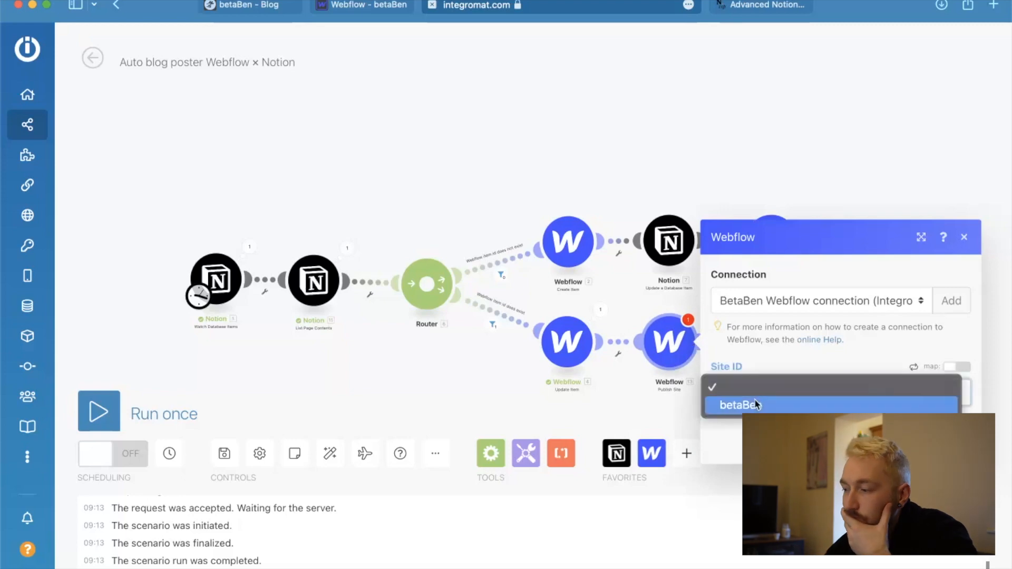
left_click(749, 406)
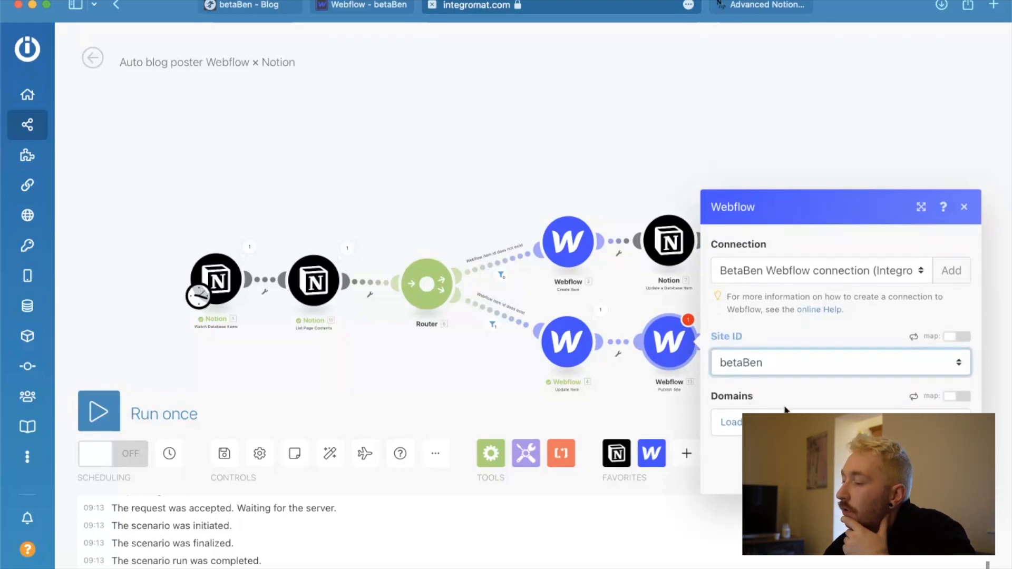
left_click(725, 387)
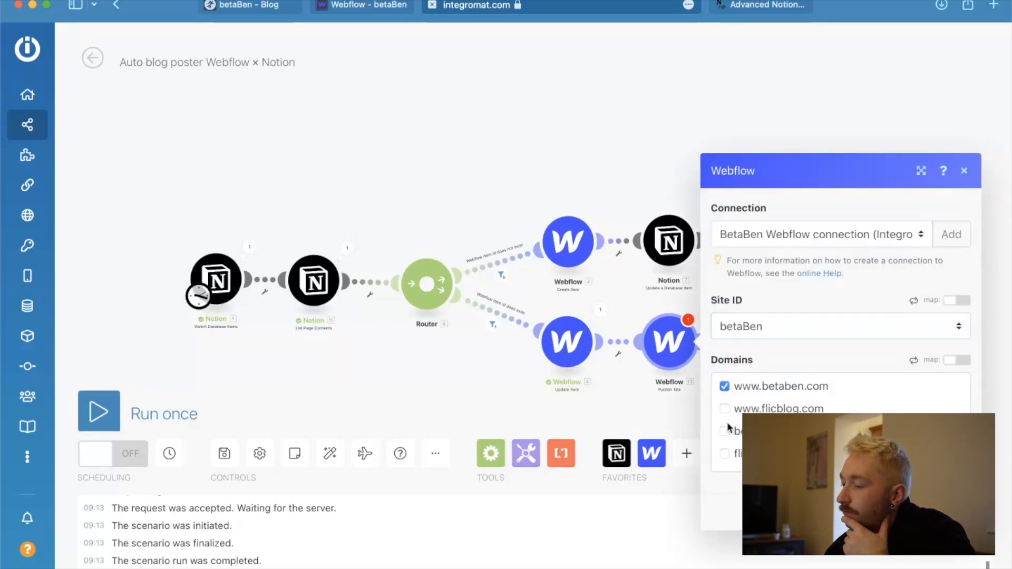
left_click(724, 432)
left_click(953, 507)
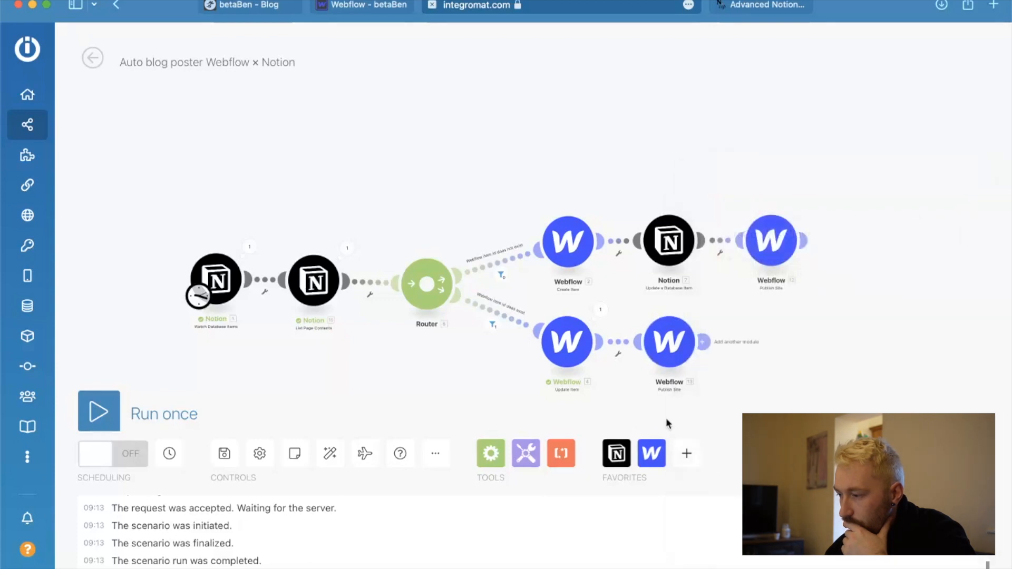
In the Update Item module, map Post Body to the paragraph text content from Notion's List Page Contents.
left_click(574, 346)
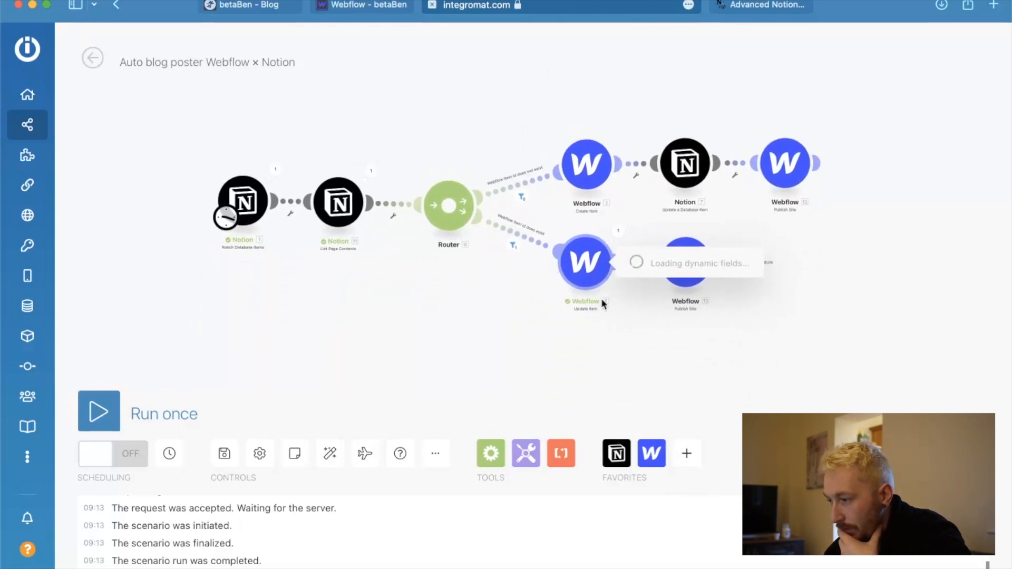
left_click(694, 424)
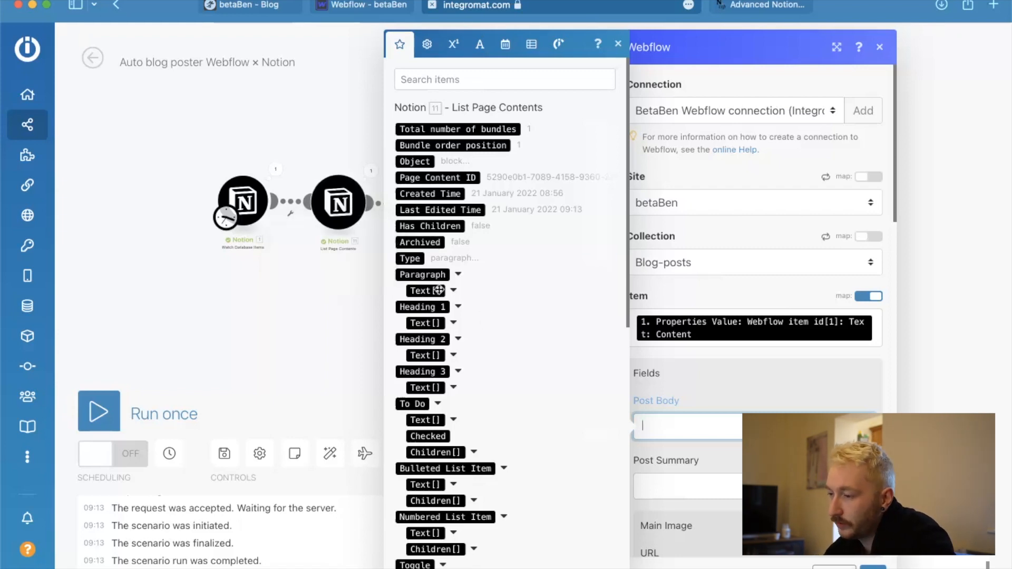
left_click(458, 275)
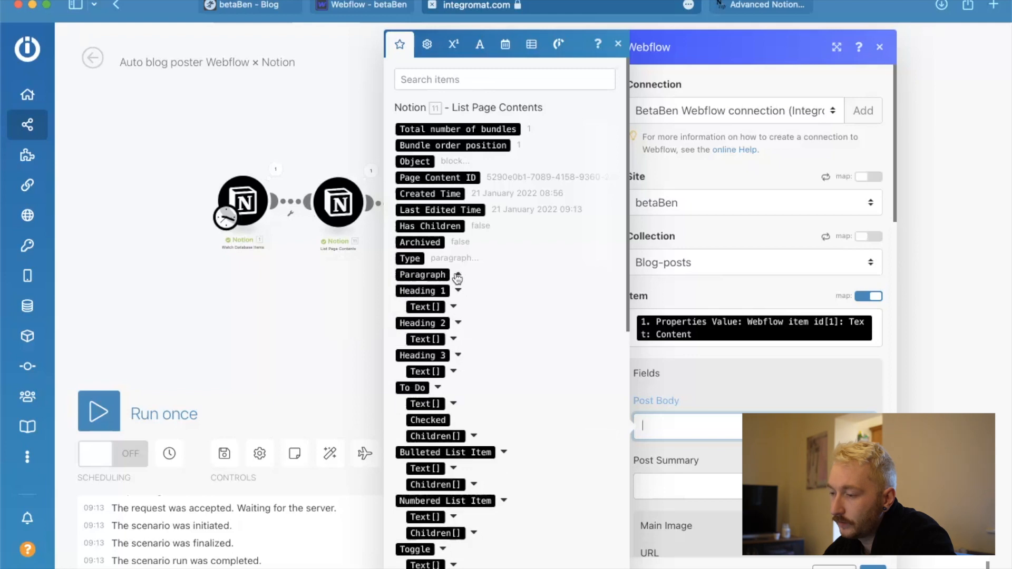
left_click(460, 275)
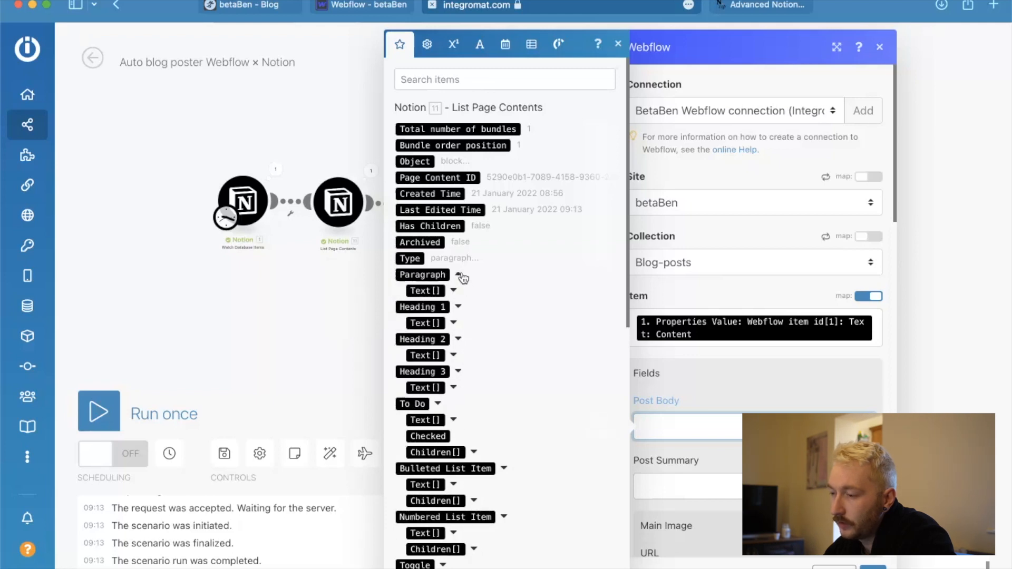
left_click(453, 290)
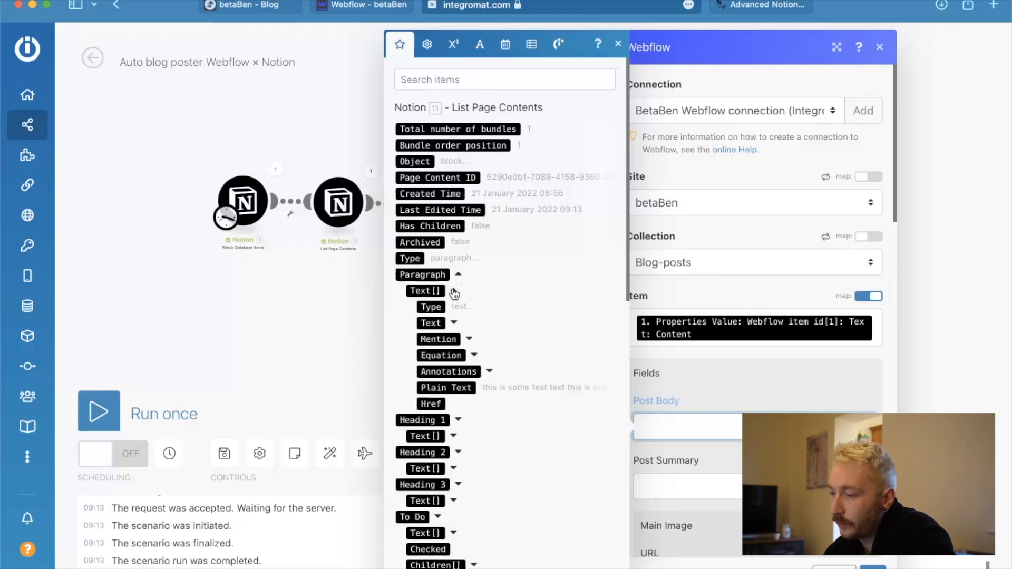
left_click(454, 323)
left_click(448, 339)
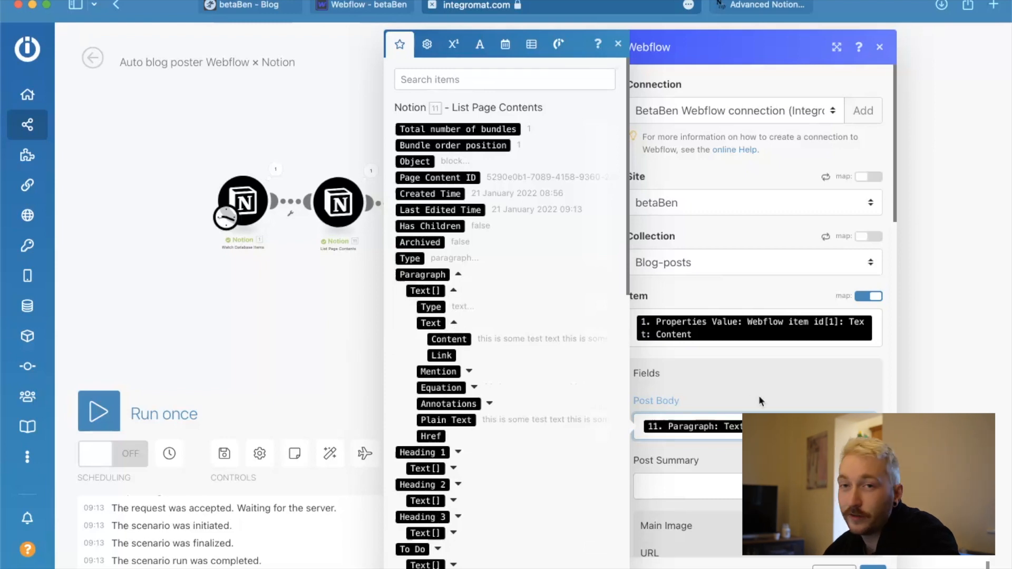
Map the Update Item module's Post Summary field to the text content of the Notion Post summary property.
scroll(735, 395, "down", 3)
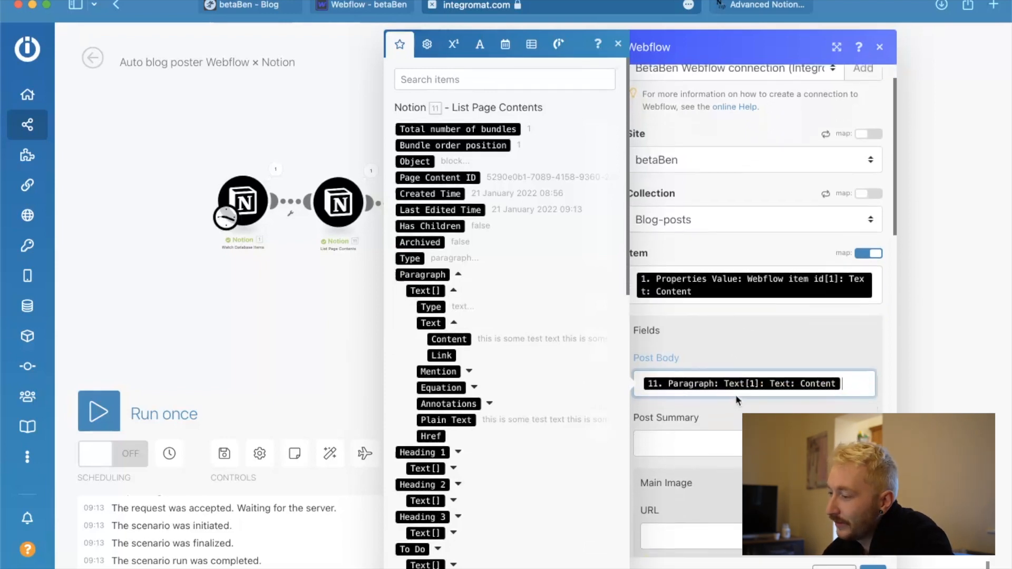
left_click(727, 393)
scroll(457, 359, "down", 10)
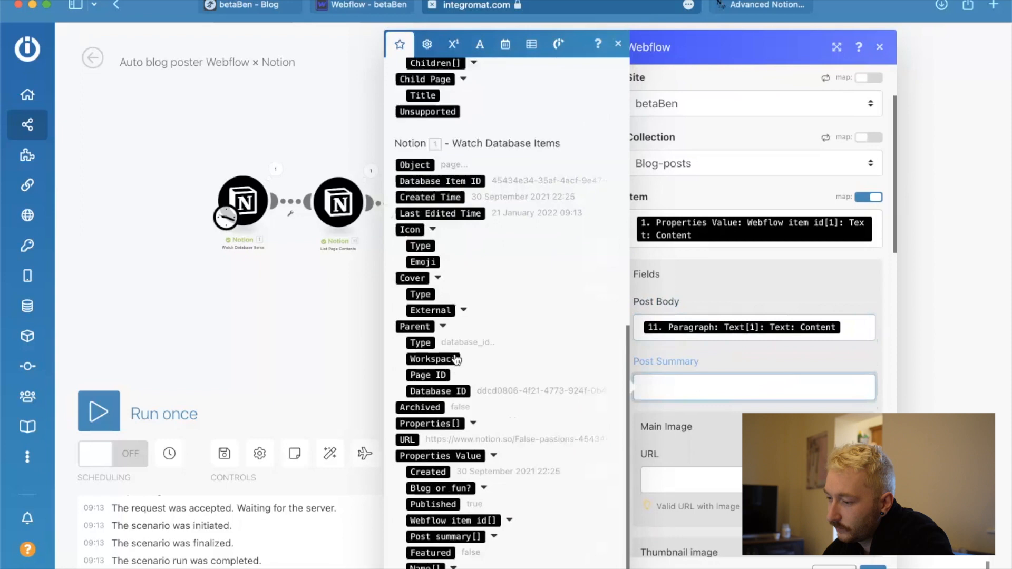
left_click(495, 543)
scroll(464, 512, "down", 4)
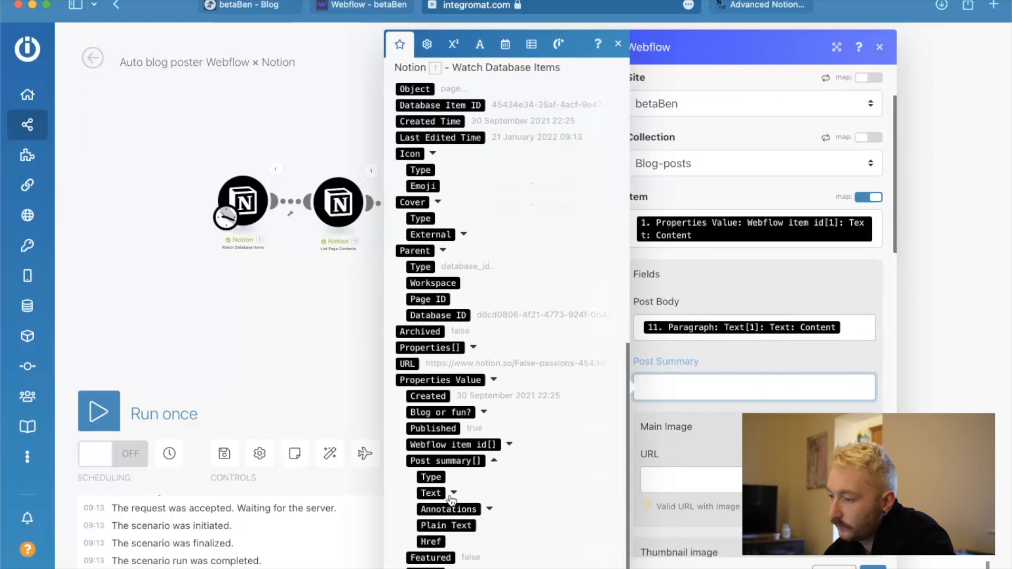
left_click_drag(450, 509, 738, 387)
Enable mapping for the Draft and Live fields of the Update Item module.
scroll(672, 428, "down", 6)
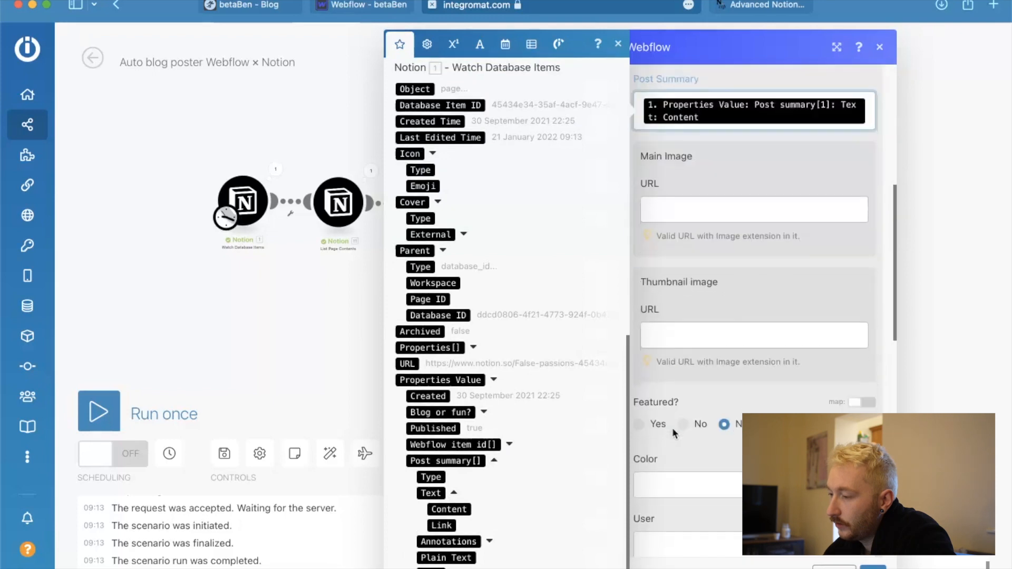
scroll(669, 327, "down", 3)
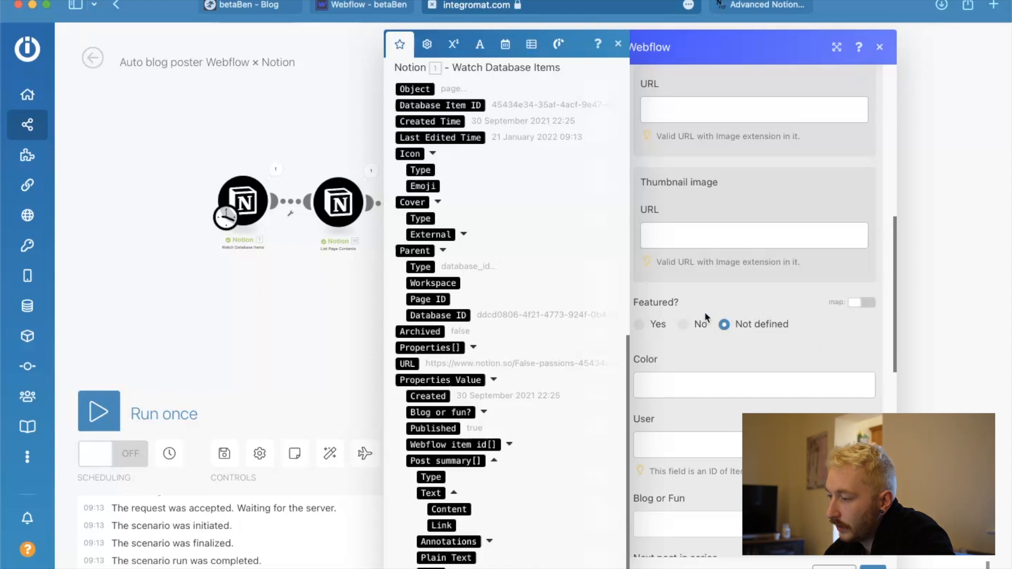
scroll(676, 315, "down", 4)
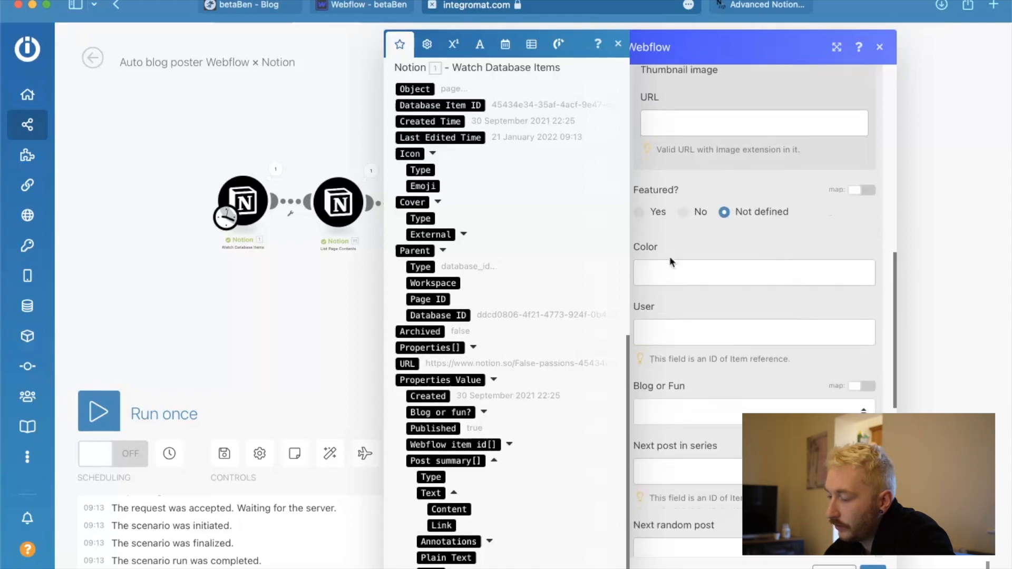
scroll(682, 342, "down", 4)
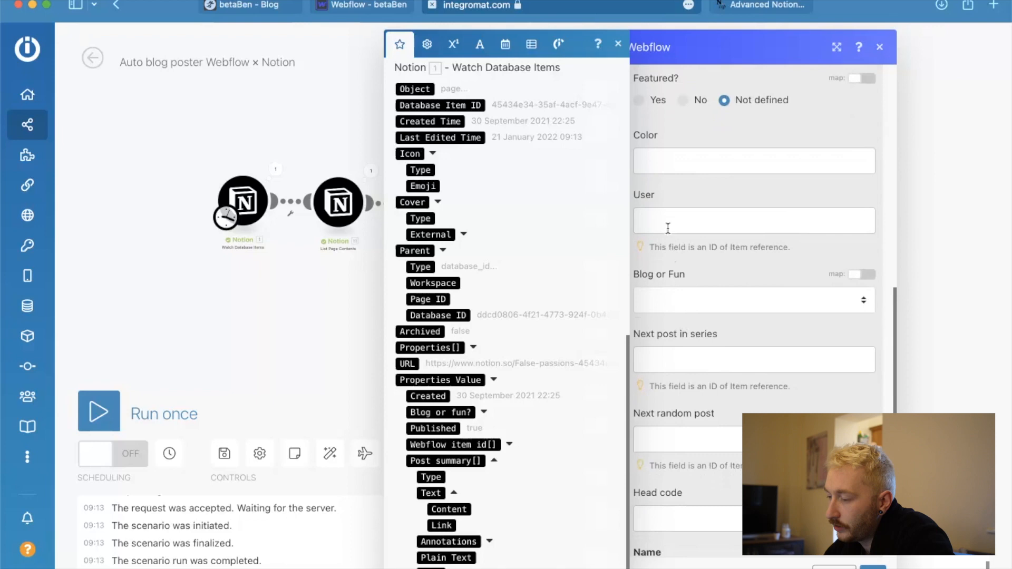
scroll(663, 297, "down", 3)
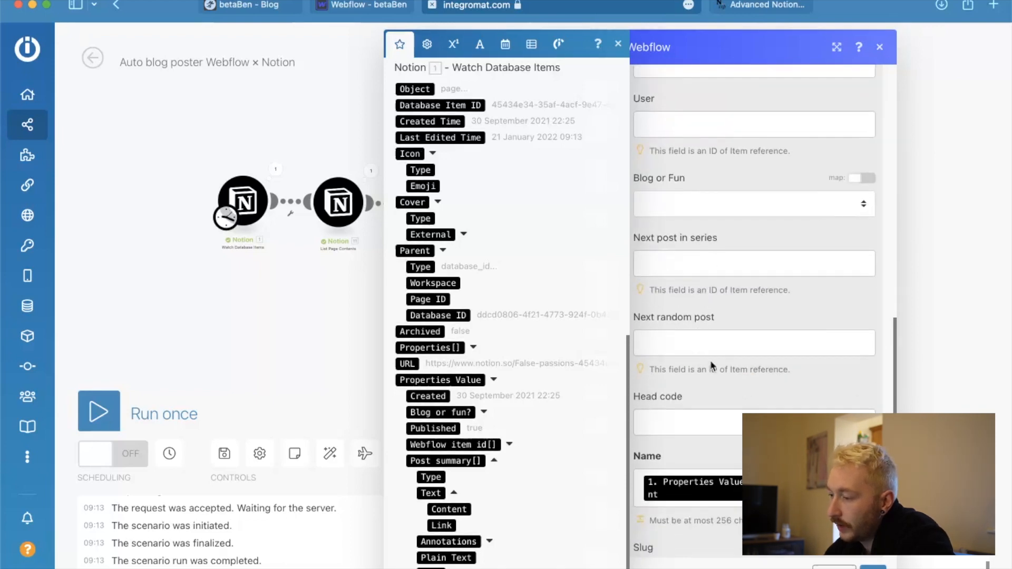
scroll(711, 364, "down", 9)
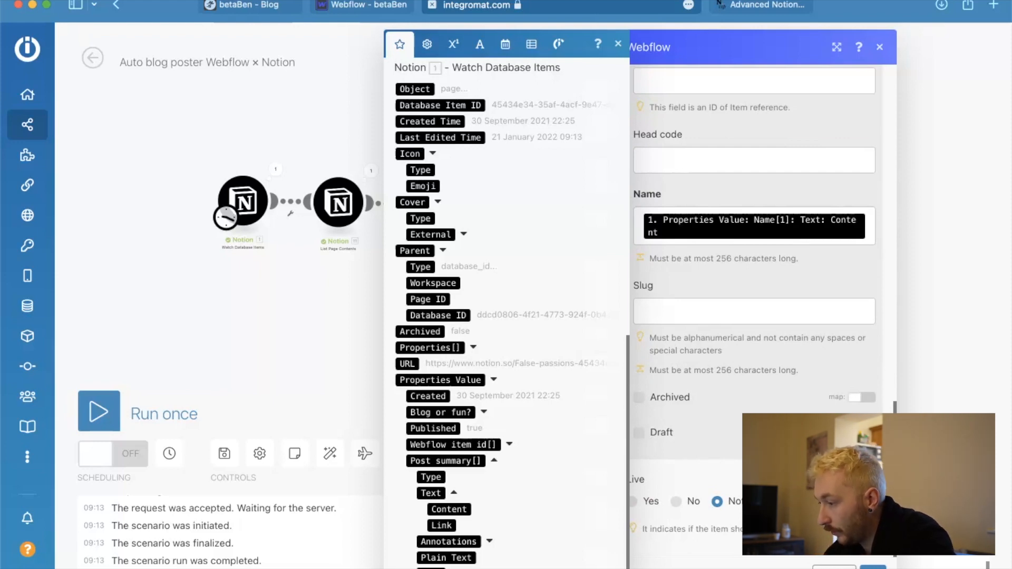
left_click(862, 432)
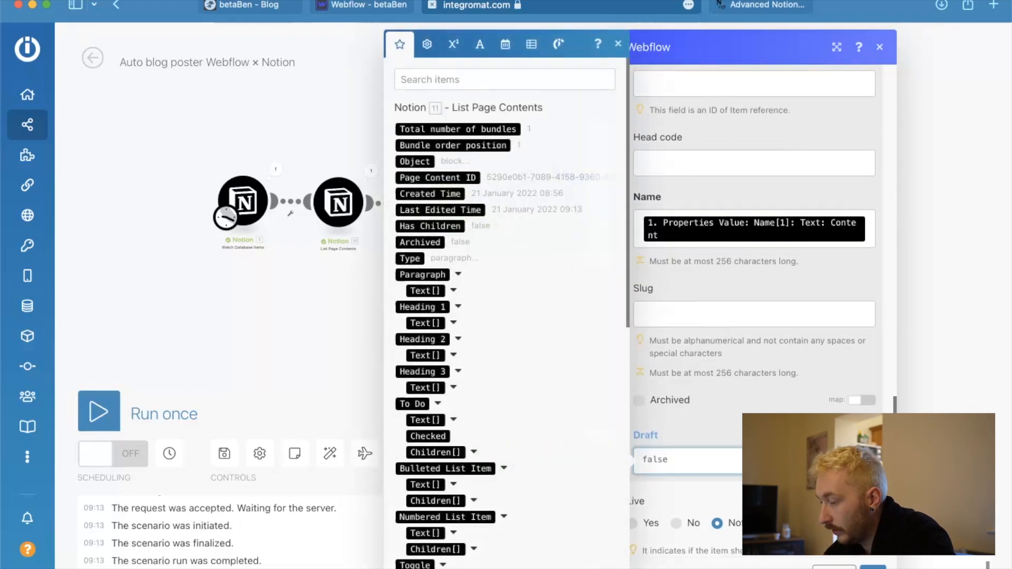
left_click(862, 501)
scroll(715, 446, "down", 1)
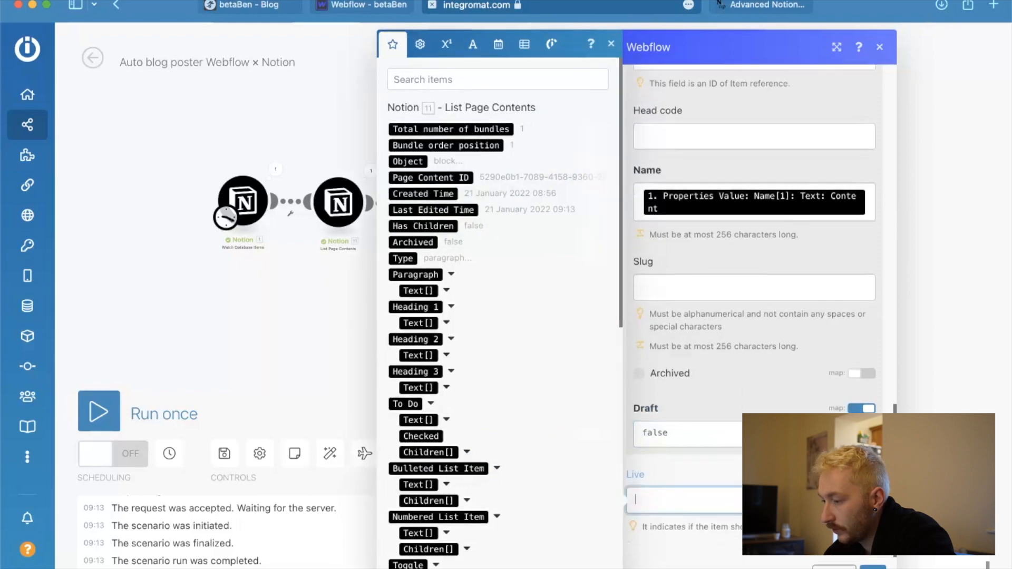
left_click(701, 447)
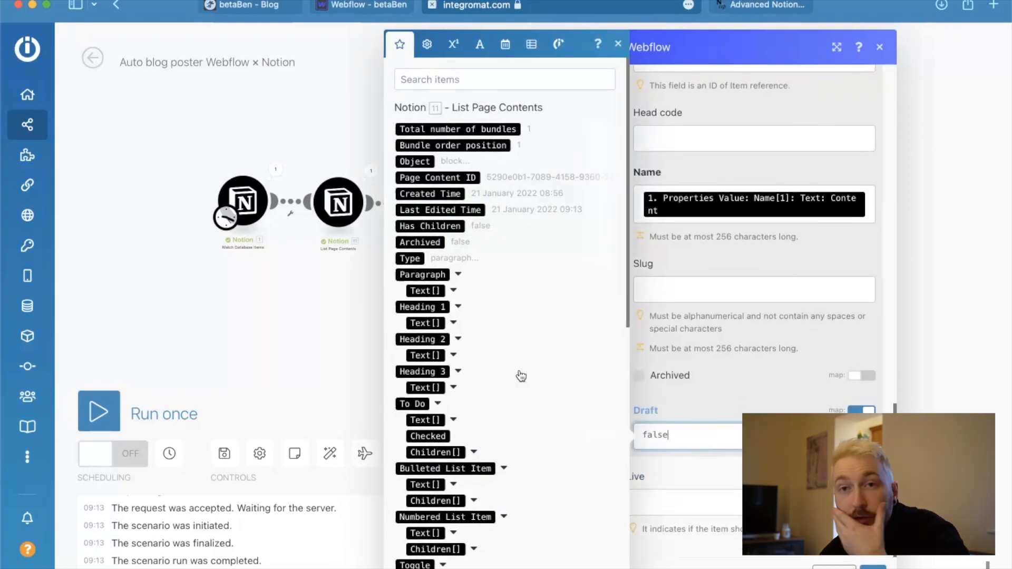
scroll(519, 369, "down", 10)
scroll(519, 370, "down", 9)
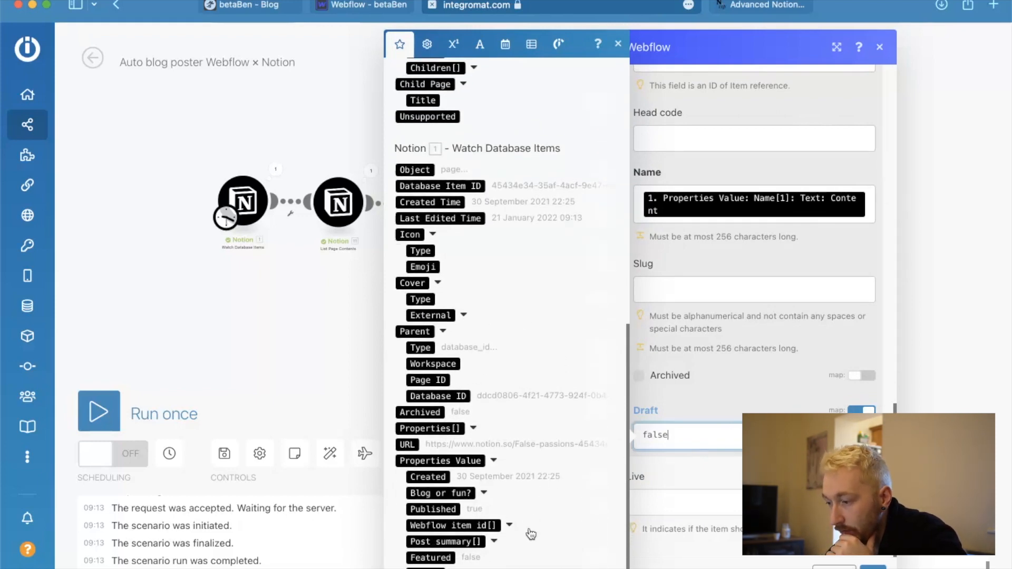
left_click(484, 494)
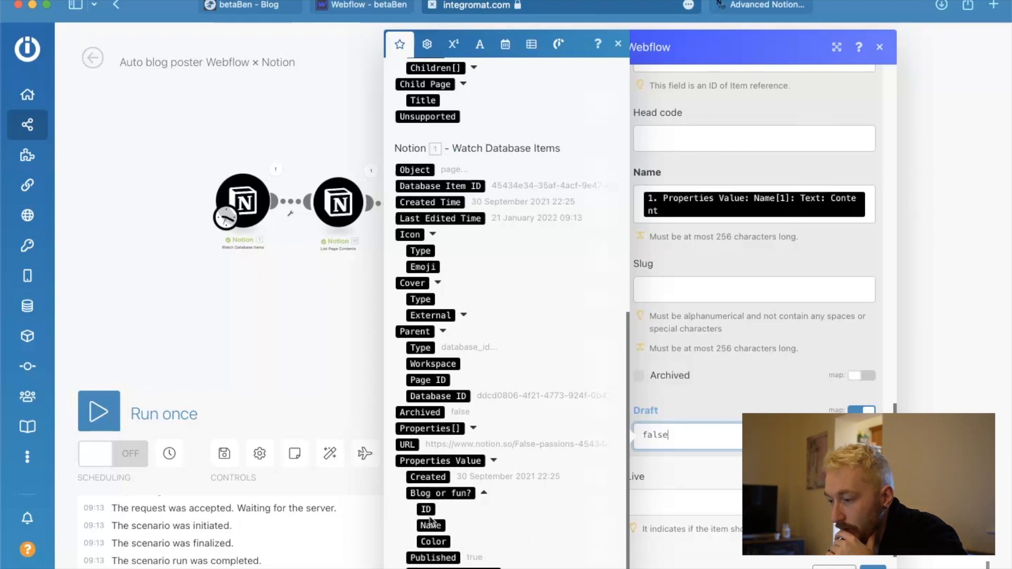
scroll(438, 530, "down", 2)
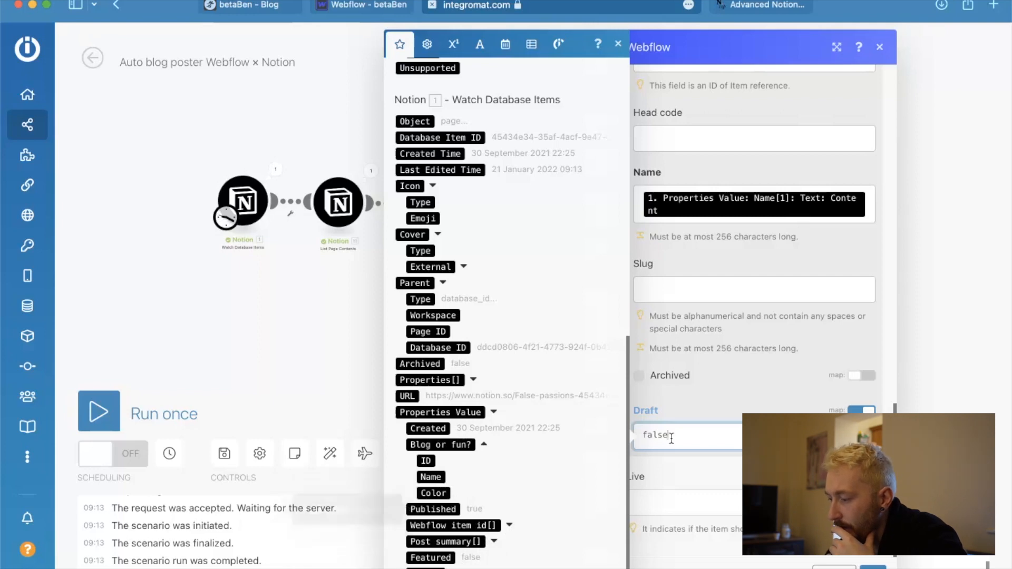
left_click_drag(673, 437, 614, 433)
key("BackSpace")
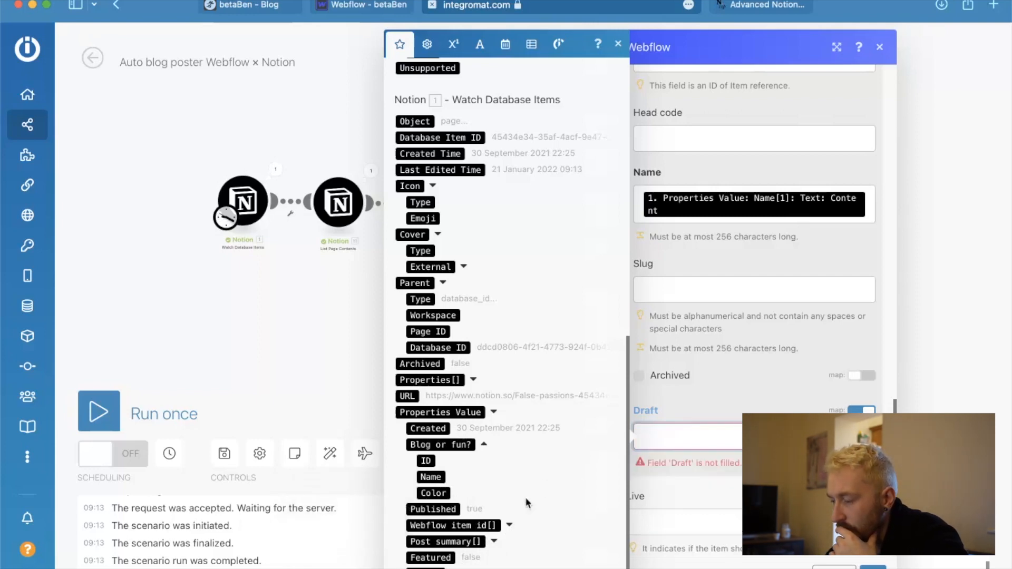
left_click(427, 509)
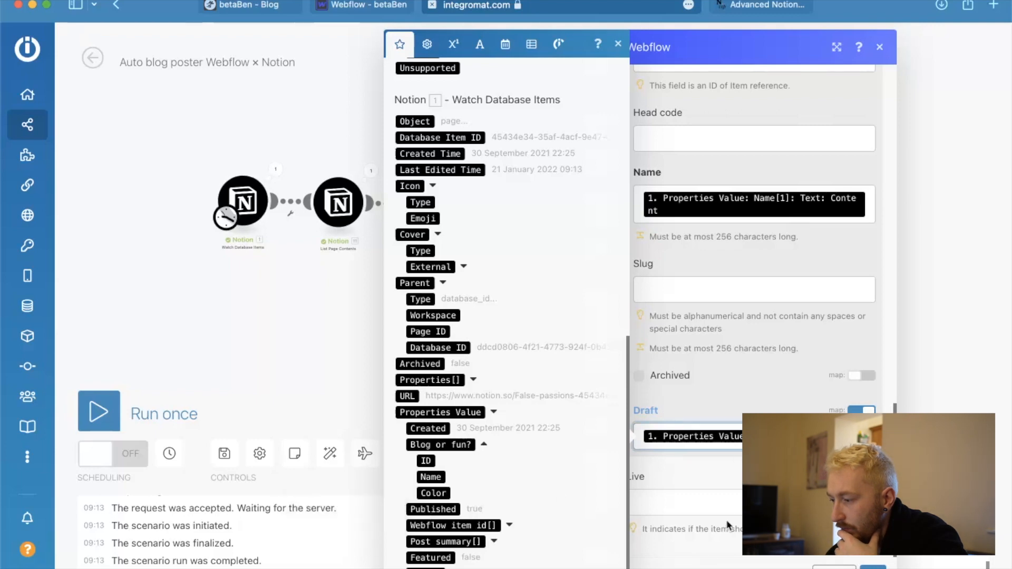
Map the Live field to the Notion Published property and cancel out of the Update Item module's settings.
left_click(728, 502)
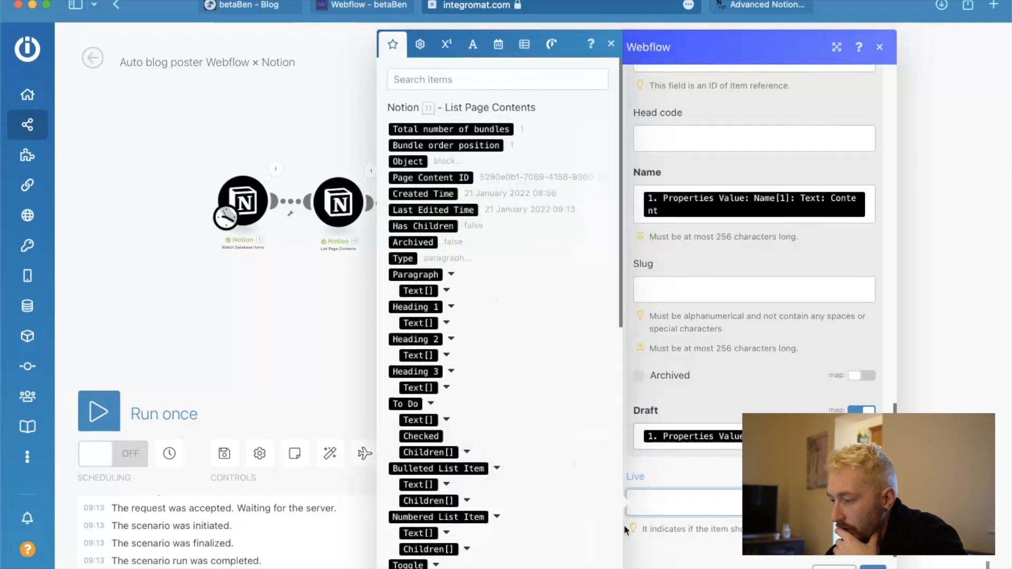
scroll(448, 511, "down", 15)
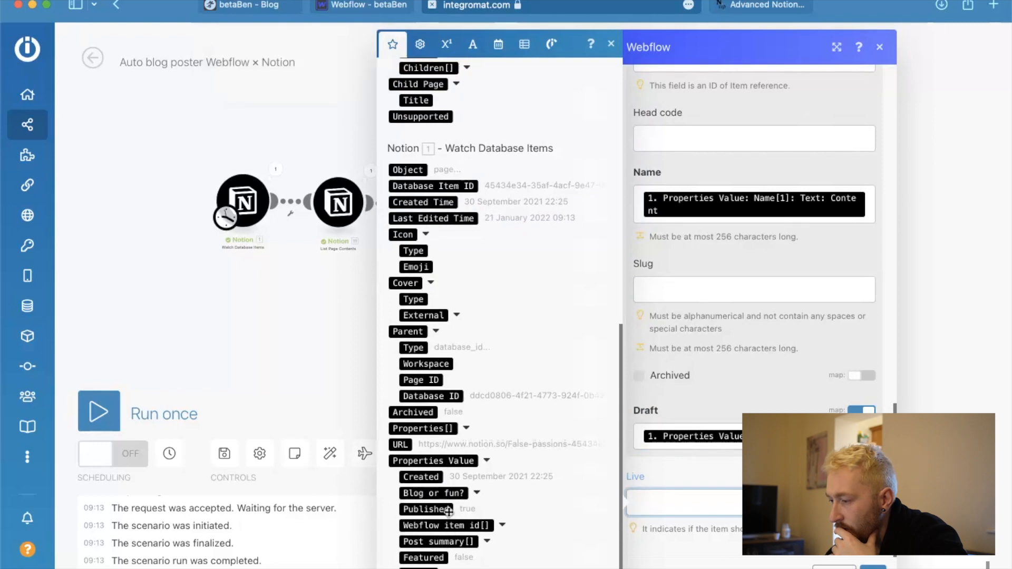
left_click(449, 510)
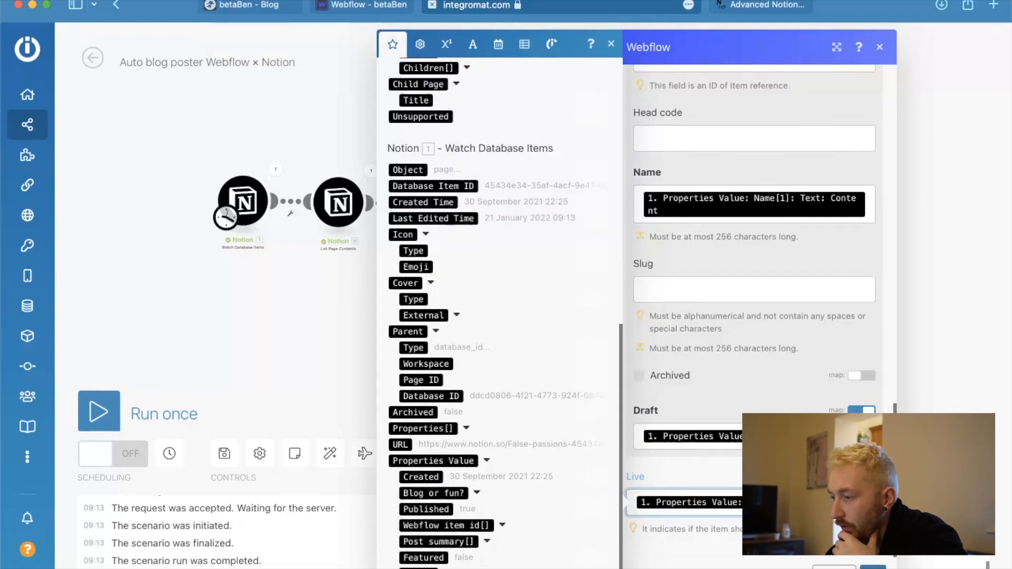
scroll(808, 392, "up", 5)
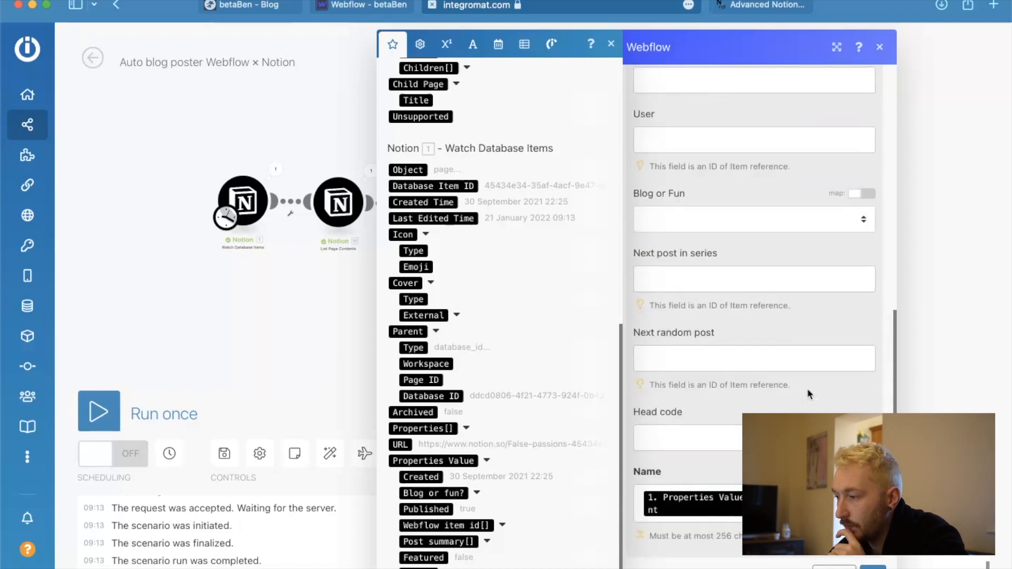
scroll(809, 395, "up", 2)
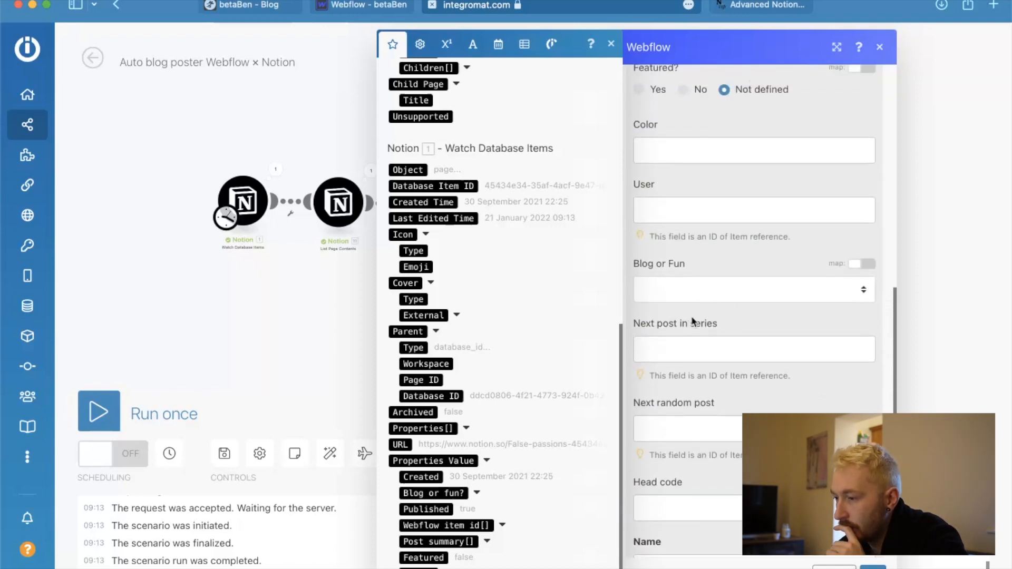
left_click(834, 568)
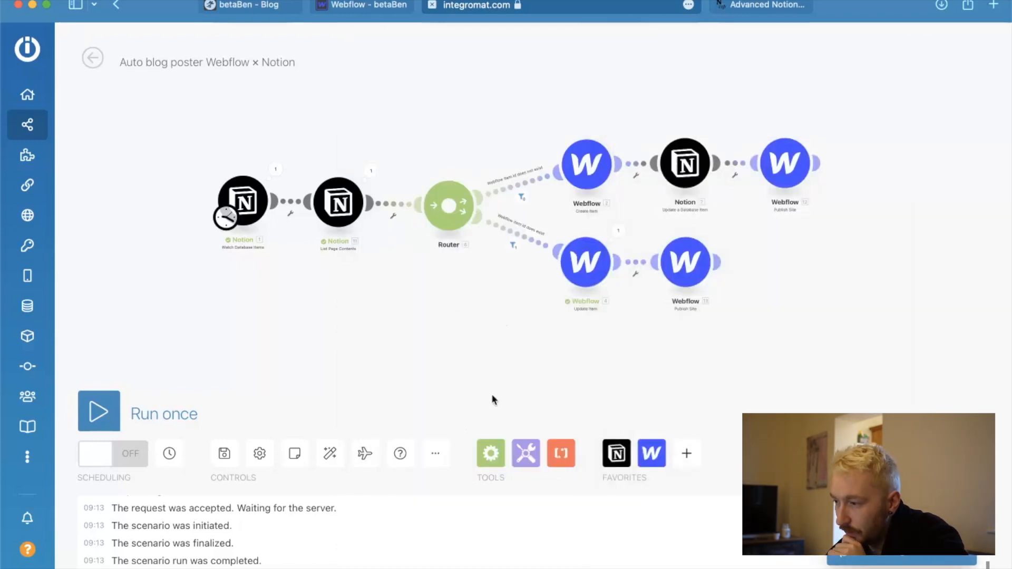
left_click(495, 453)
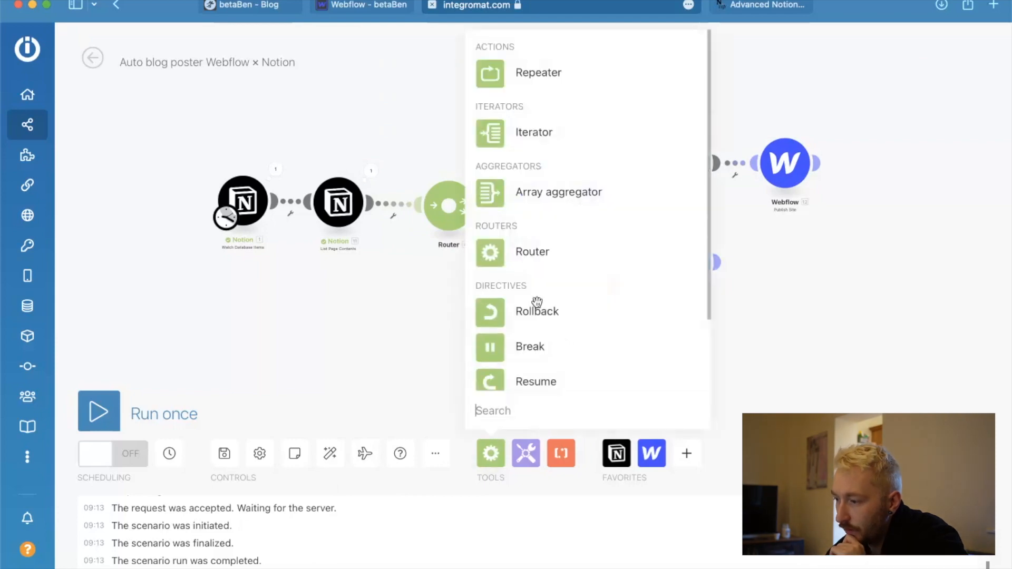
scroll(539, 299, "down", 2)
scroll(539, 300, "down", 1)
left_click(445, 338)
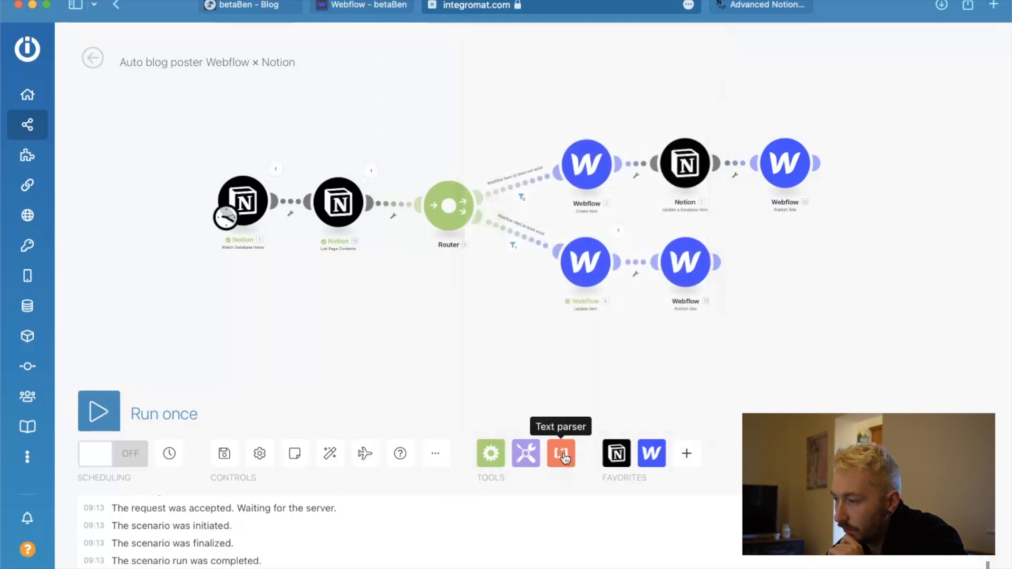
Add a Switch module from Tools and place it between Notion's List Page Contents module and the Router.
left_click(520, 460)
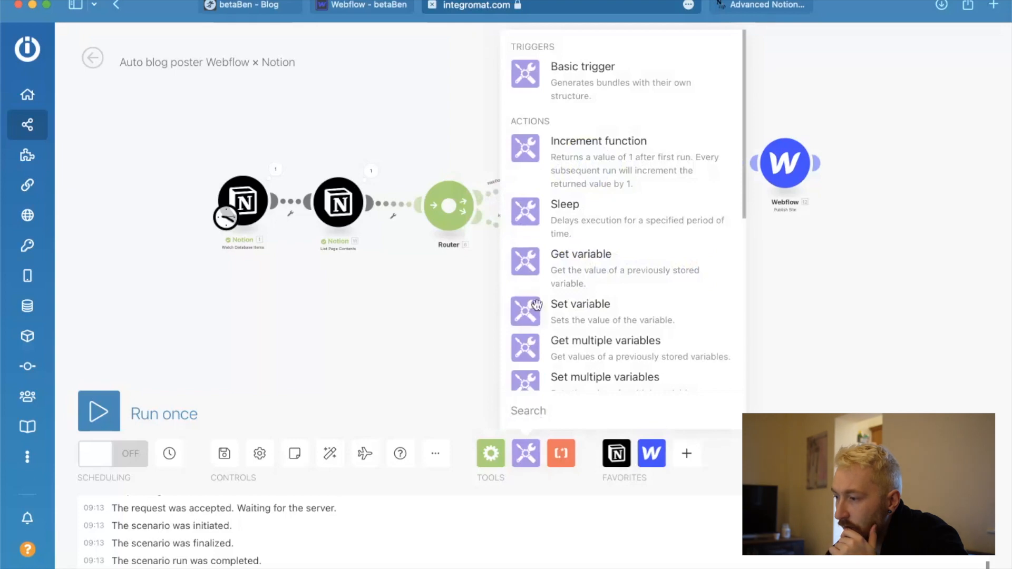
scroll(615, 317, "down", 5)
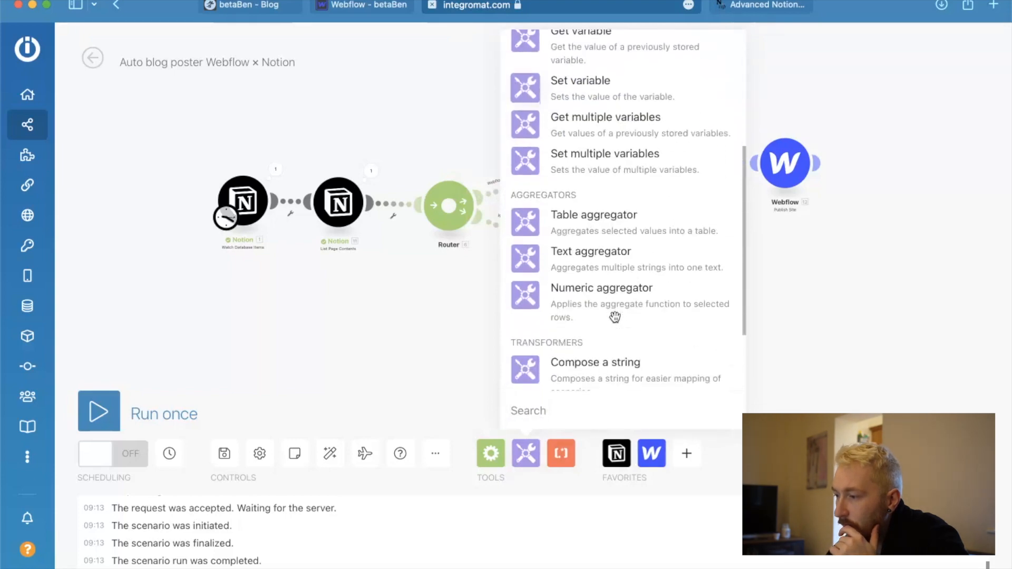
scroll(612, 317, "down", 2)
left_click(581, 356)
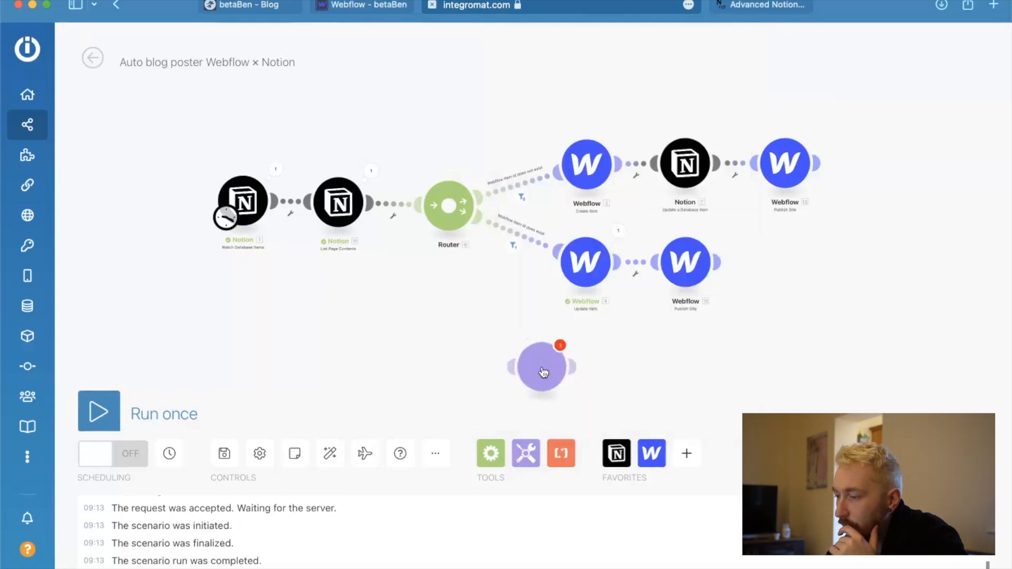
left_click_drag(246, 207, 175, 206)
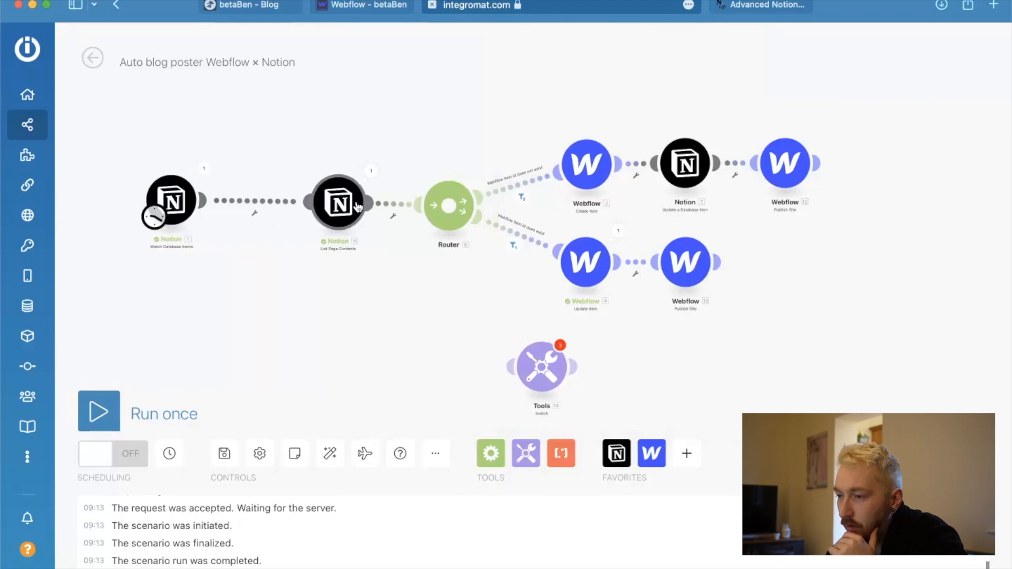
left_click_drag(342, 205, 261, 203)
left_click_drag(548, 368, 360, 202)
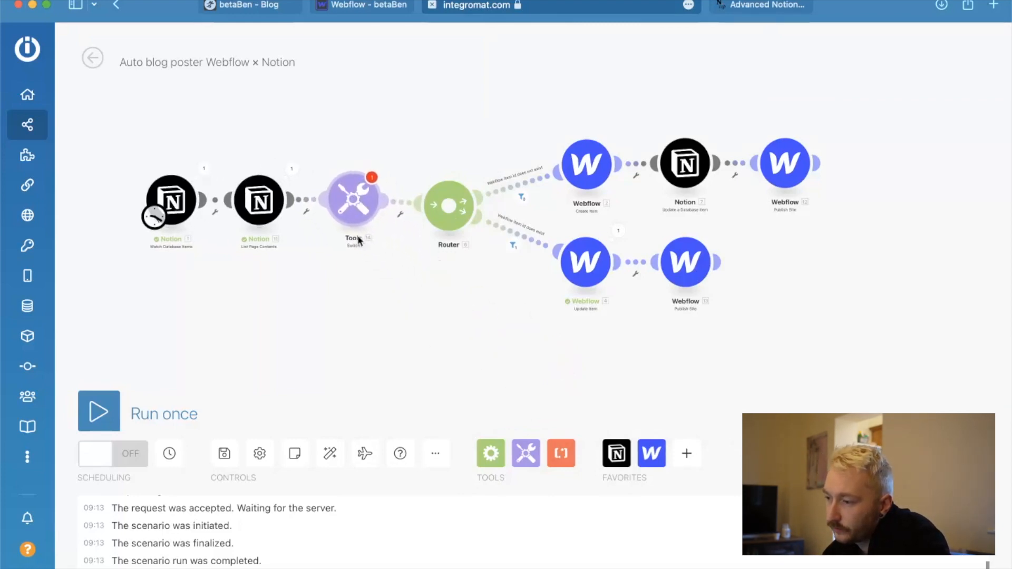
left_click(340, 193)
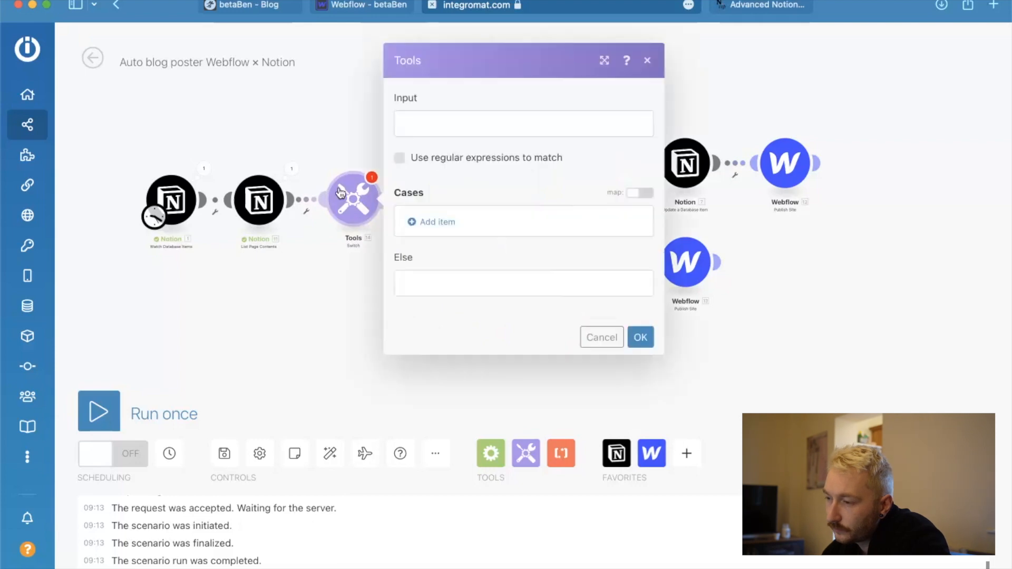
left_click(416, 130)
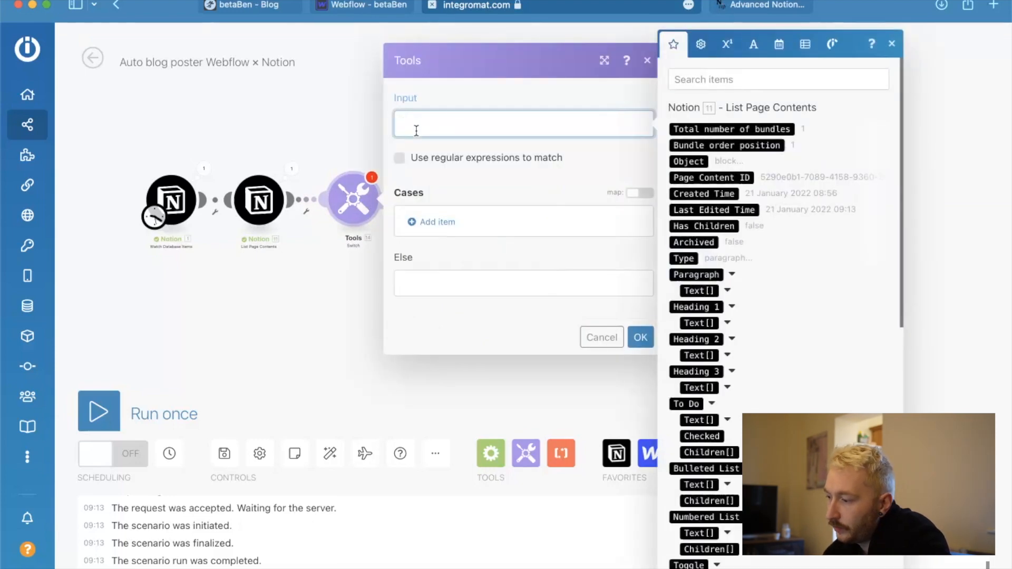
scroll(779, 399, "down", 10)
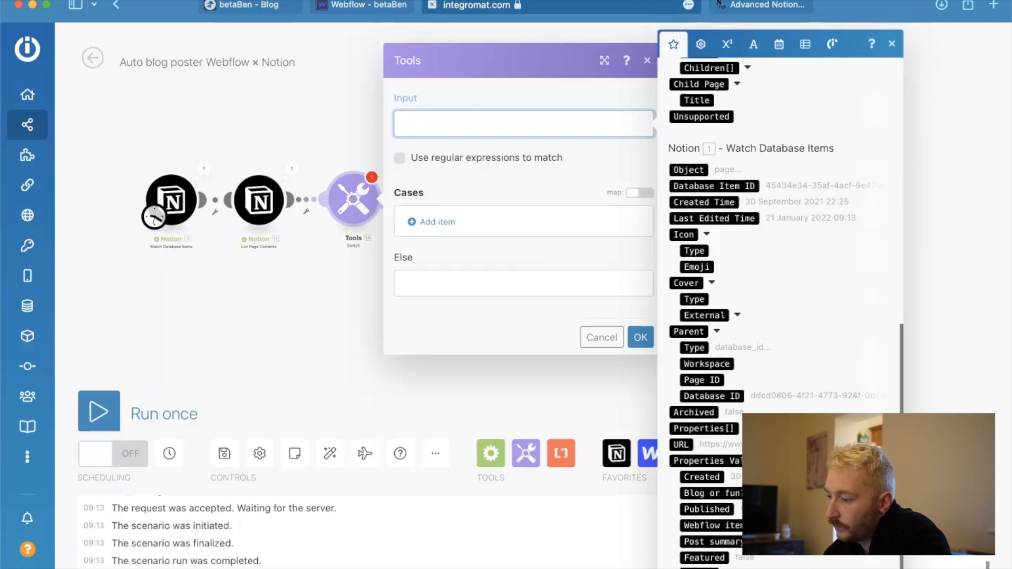
left_click(712, 493)
left_click(705, 525)
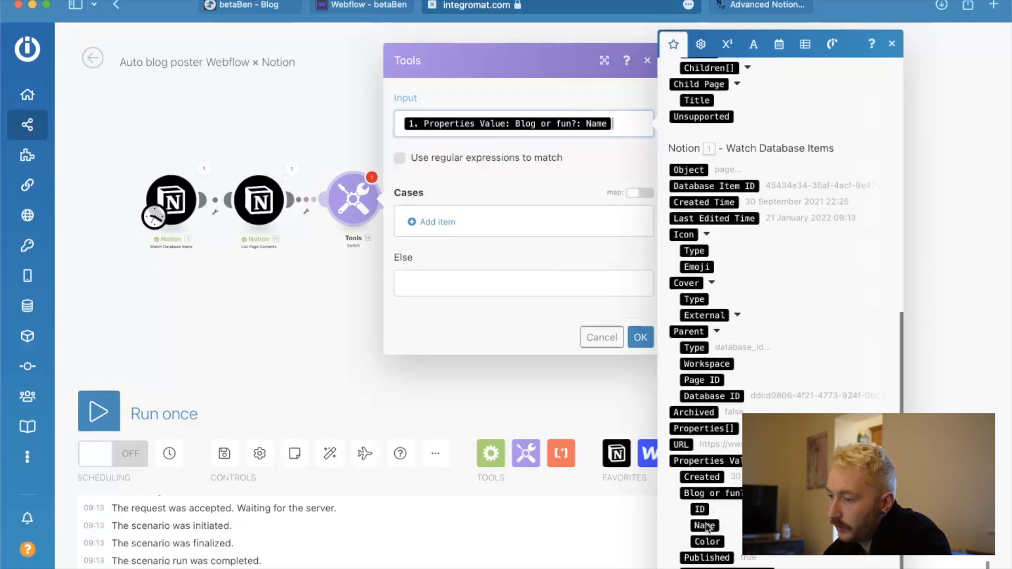
Start a Switch case with the pattern Blog, checking the Blog or fun? options of the False passions page in Notion.
left_click(432, 224)
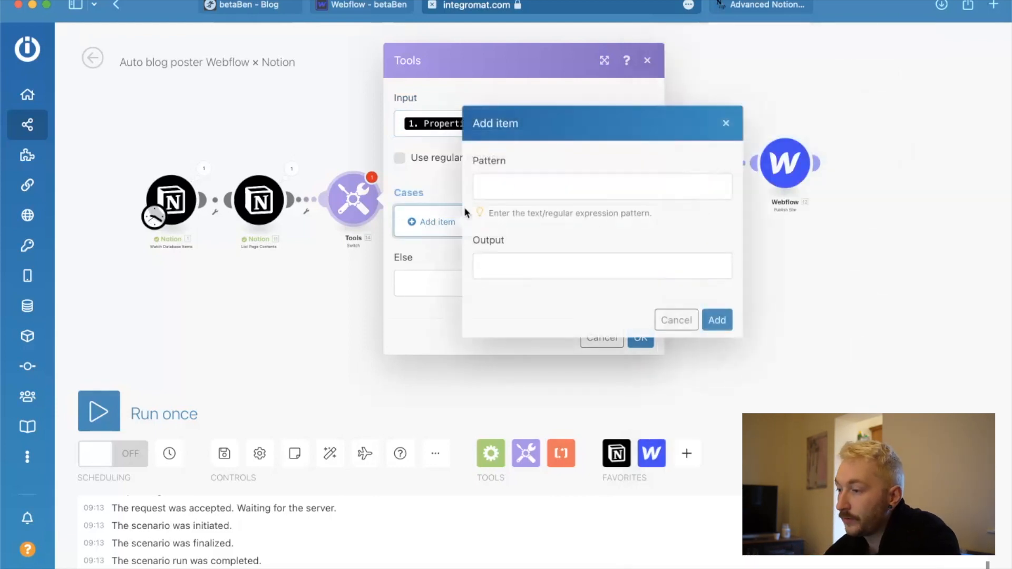
left_click(552, 187)
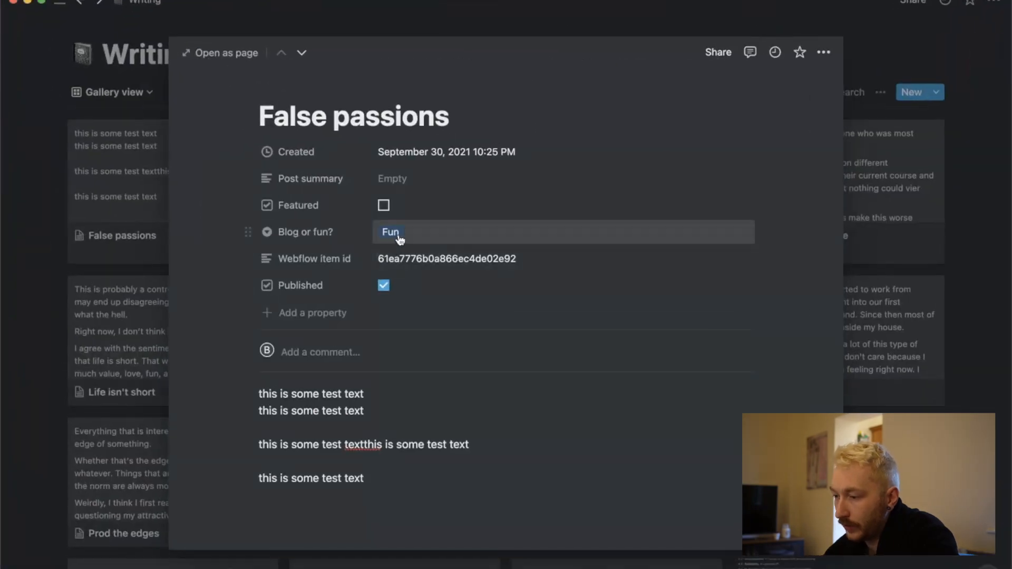
left_click(399, 239)
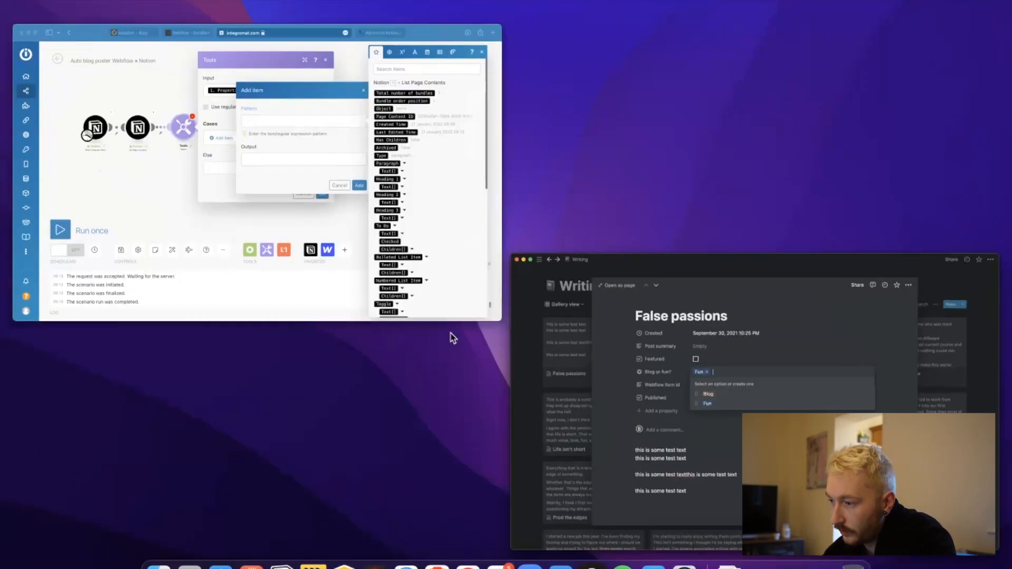
left_click(362, 170)
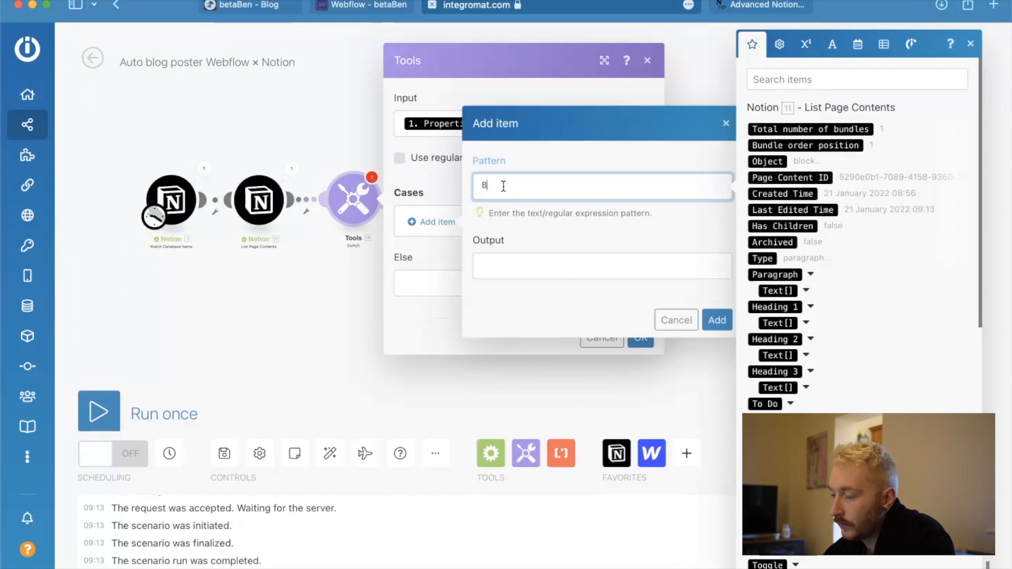
Check the Blog or Fun options of the "Grants bad, revenue good" post in Webflow and return to the Integromat scenario.
left_click(361, 8)
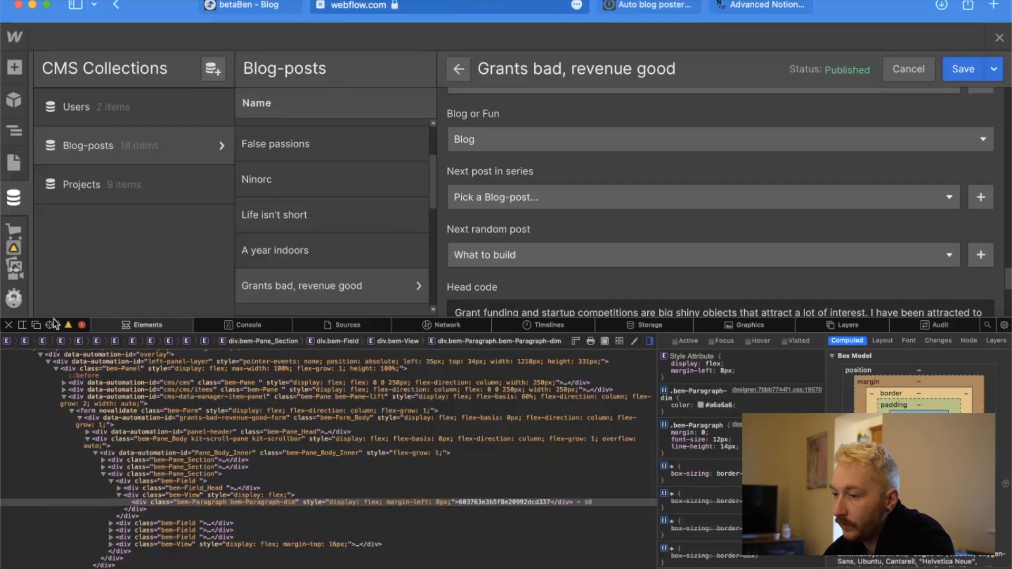
left_click(8, 325)
mouse_move(190, 136)
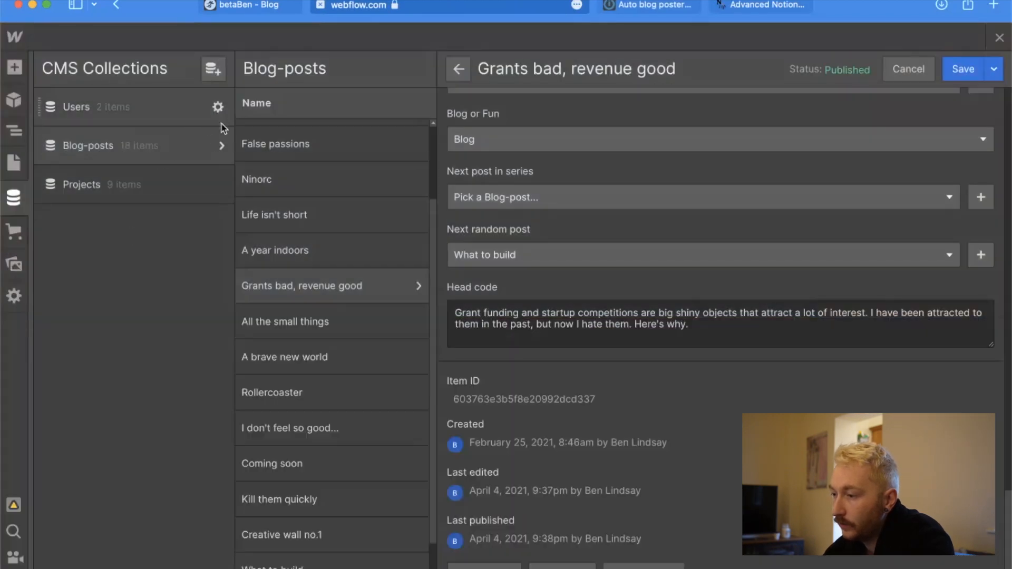
scroll(570, 179, "up", 1)
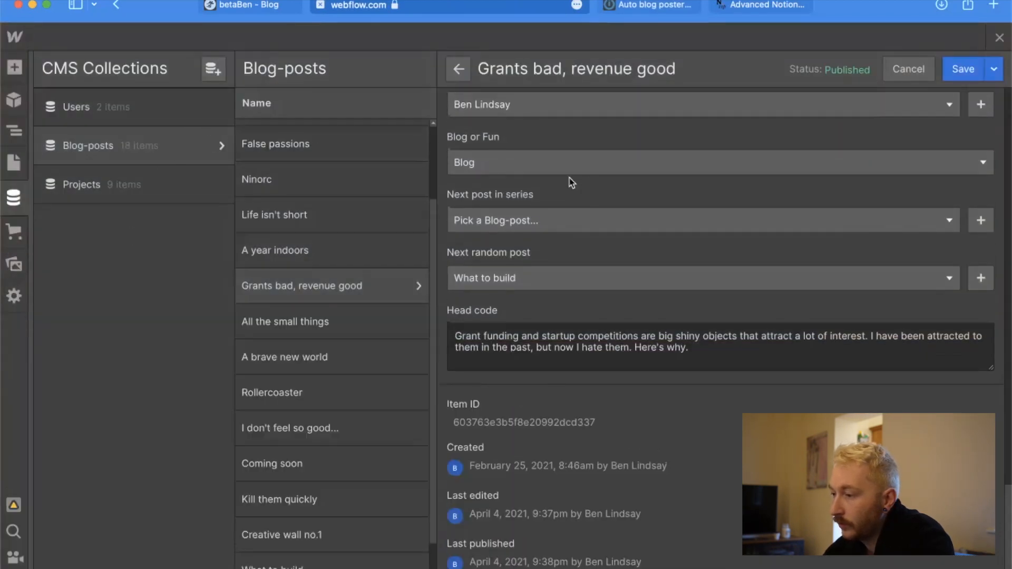
left_click(621, 172)
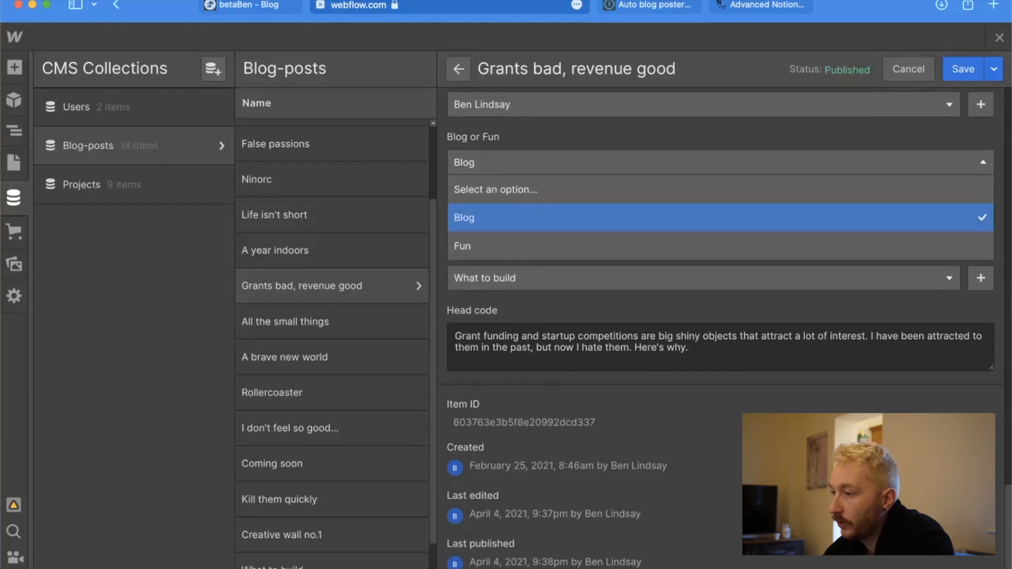
left_click(642, 7)
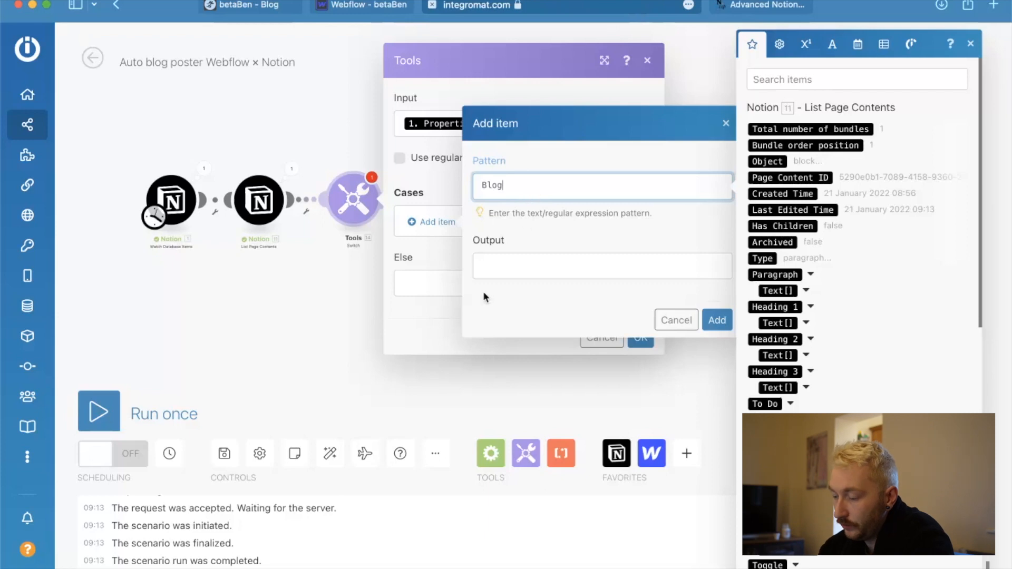
Set the Blog case's output to 3e99b6c2d564f2f144fb622cb052b31a and add the case to the Switch module.
left_click(512, 269)
key("super+shift+c")
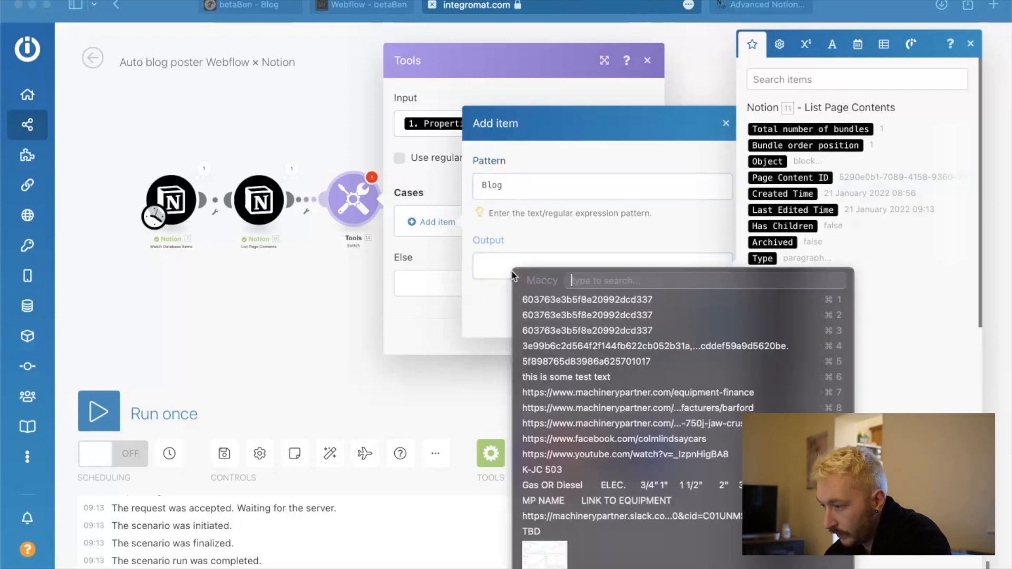
left_click(577, 346)
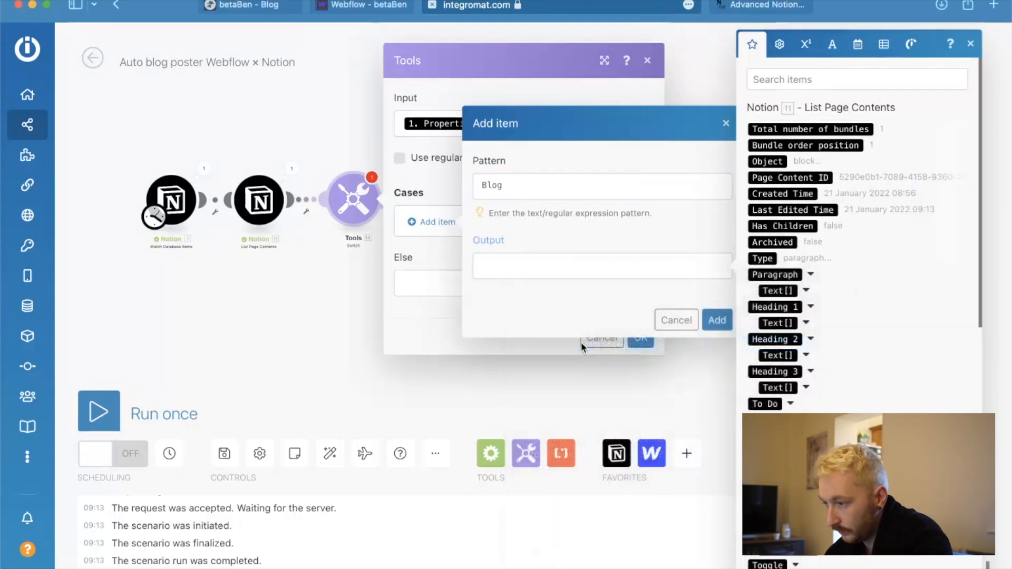
left_click_drag(644, 257, 685, 286)
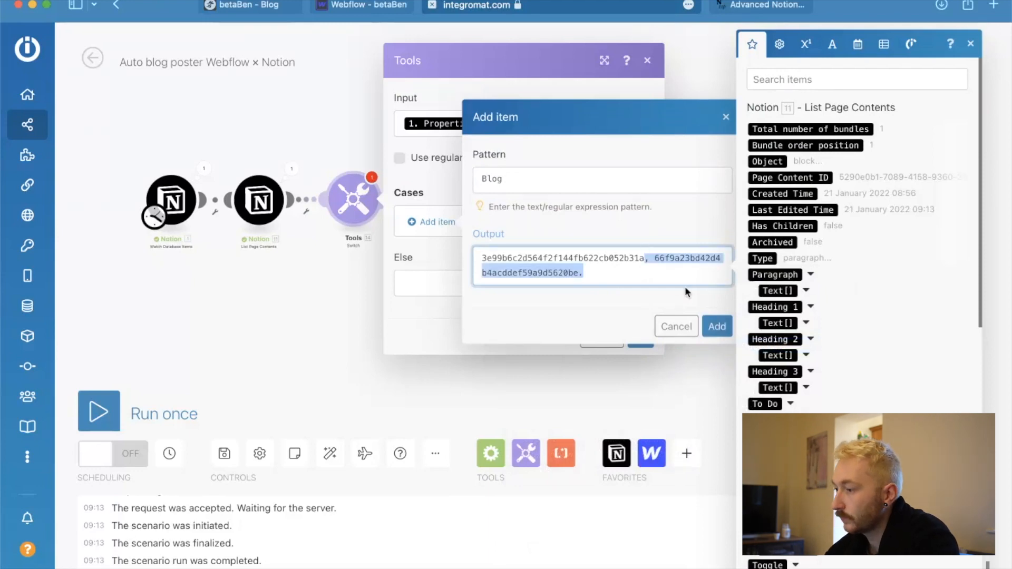
key("BackSpace")
left_click(716, 325)
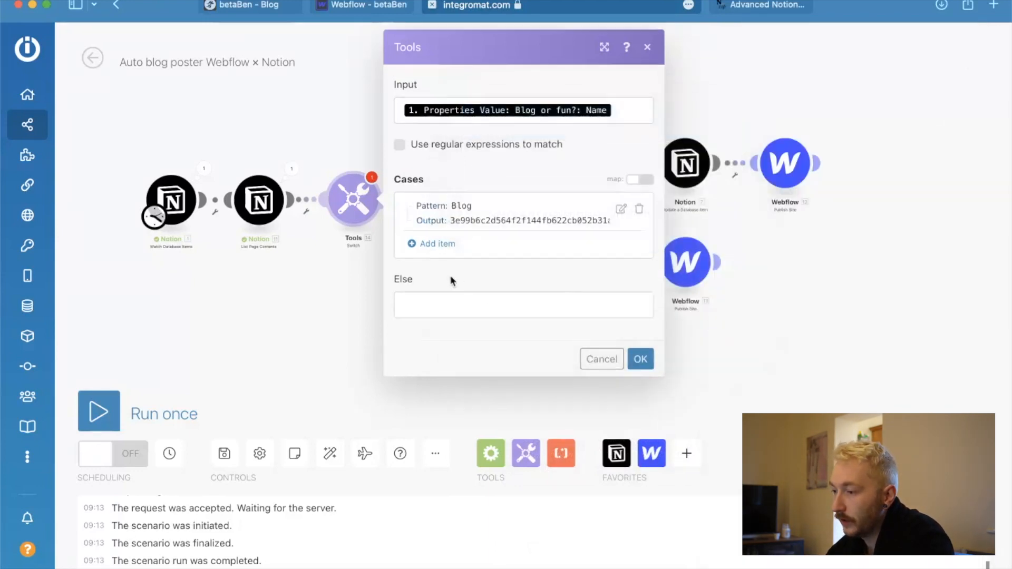
left_click(436, 252)
left_click(508, 209)
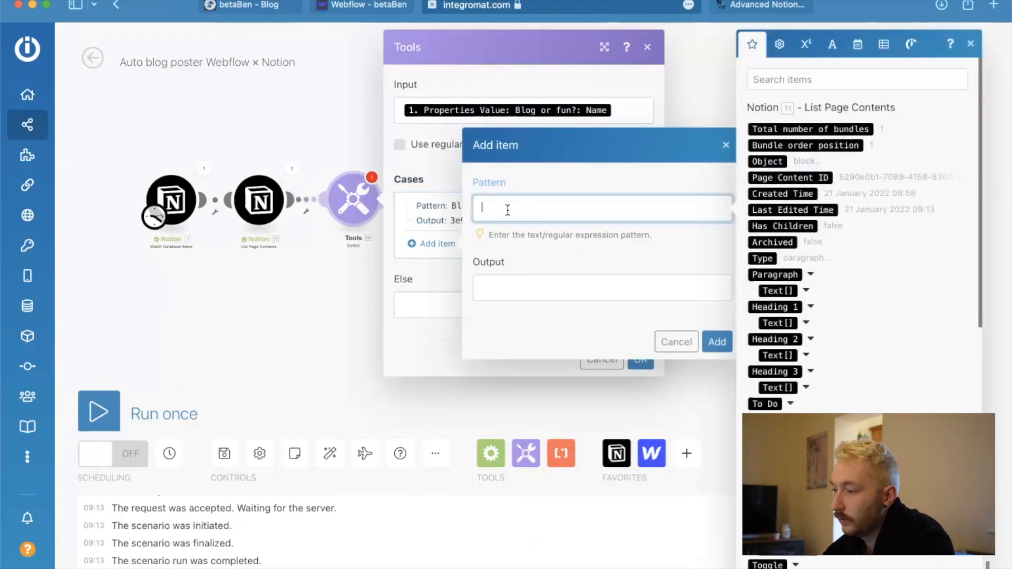
left_click(517, 288)
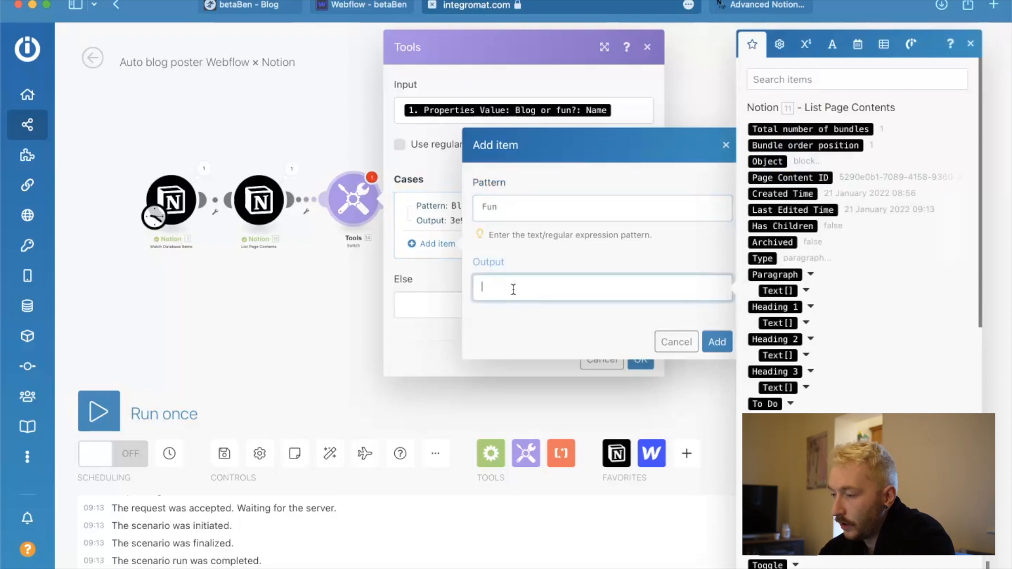
key("super+shift+c")
left_click(588, 321)
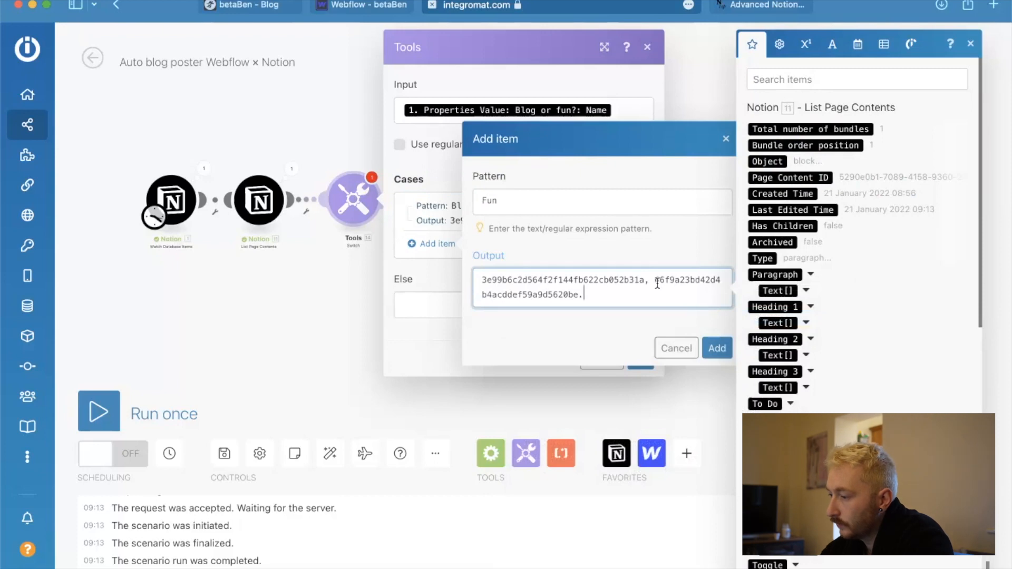
left_click_drag(654, 277, 464, 275)
key("BackSpace")
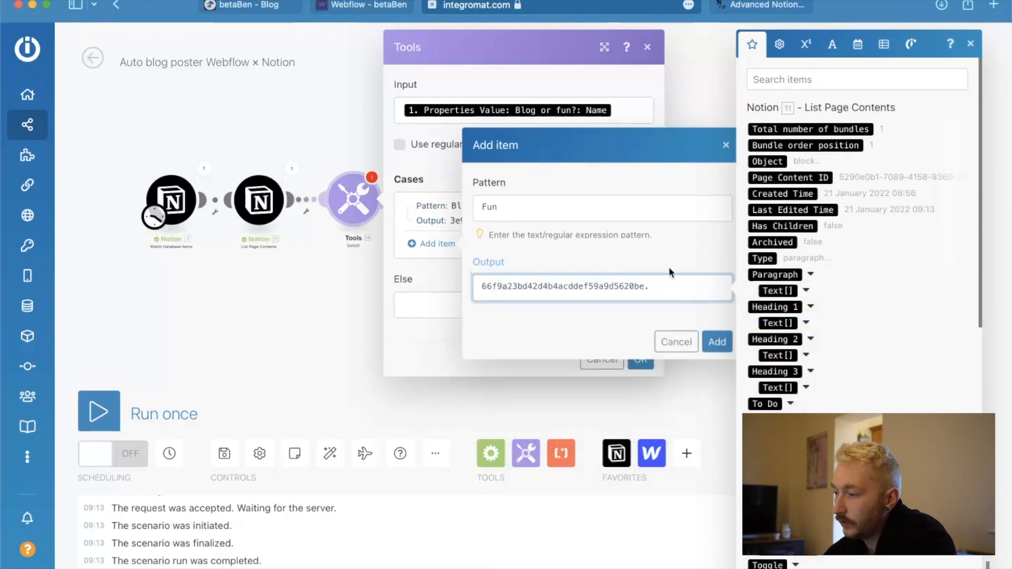
left_click(718, 342)
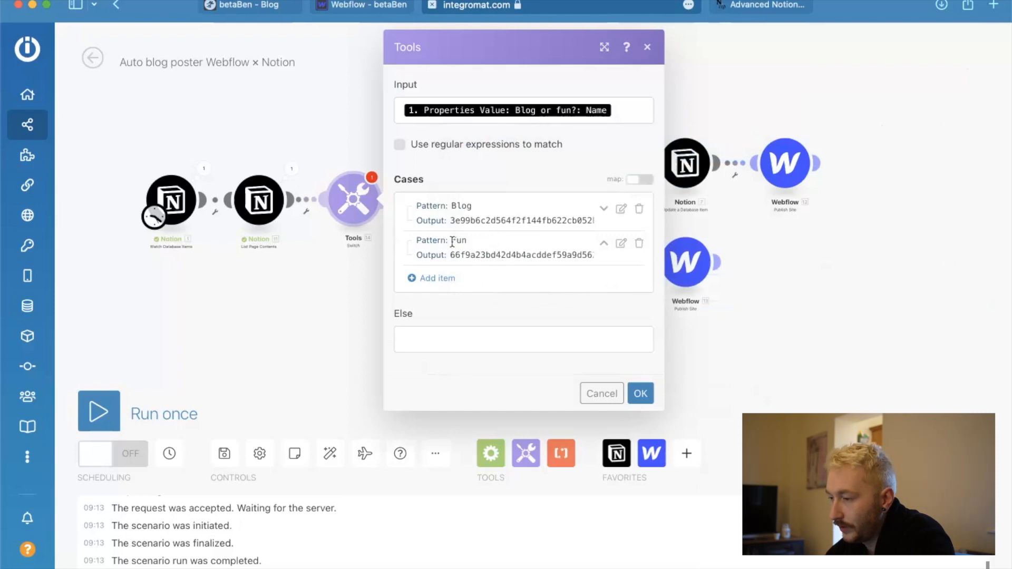
left_click(641, 396)
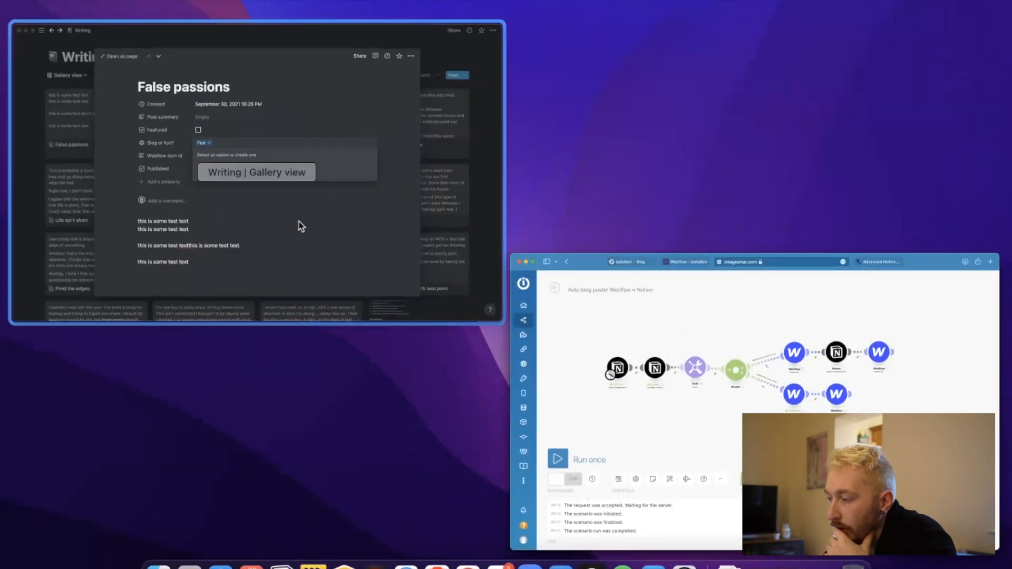
Map the Create Item module's Blog or Fun field to the Switch module's Output and save the module.
left_click(796, 373)
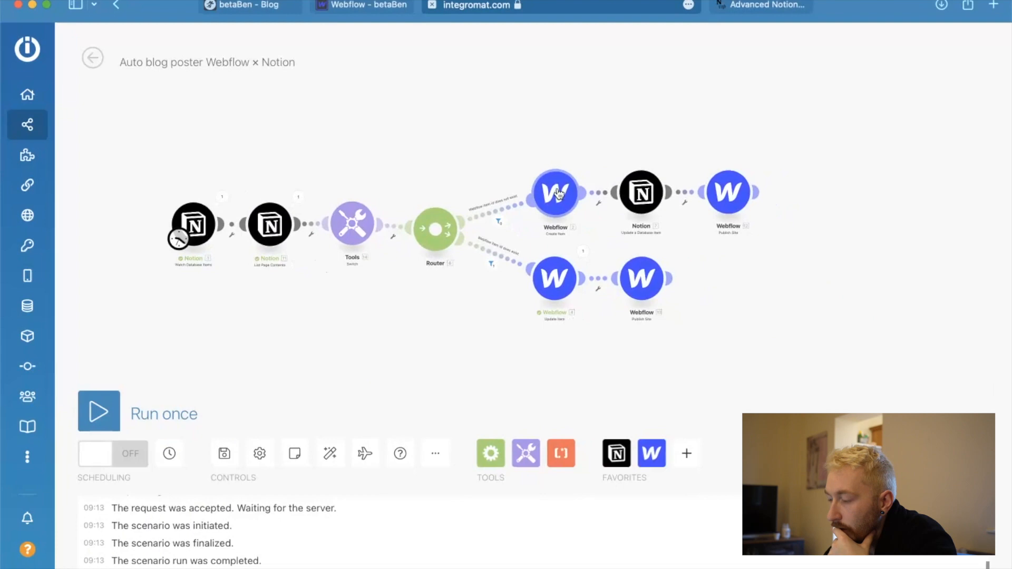
left_click(560, 193)
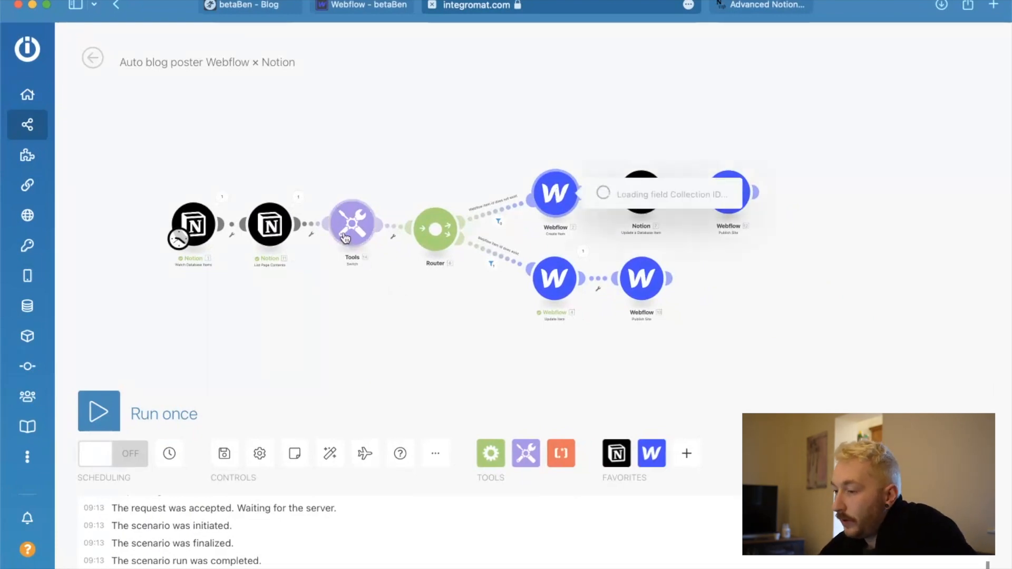
mouse_move(345, 237)
left_mouse_down()
mouse_move(351, 245)
mouse_move(344, 237)
left_mouse_up()
scroll(690, 466, "down", 10)
scroll(690, 467, "down", 7)
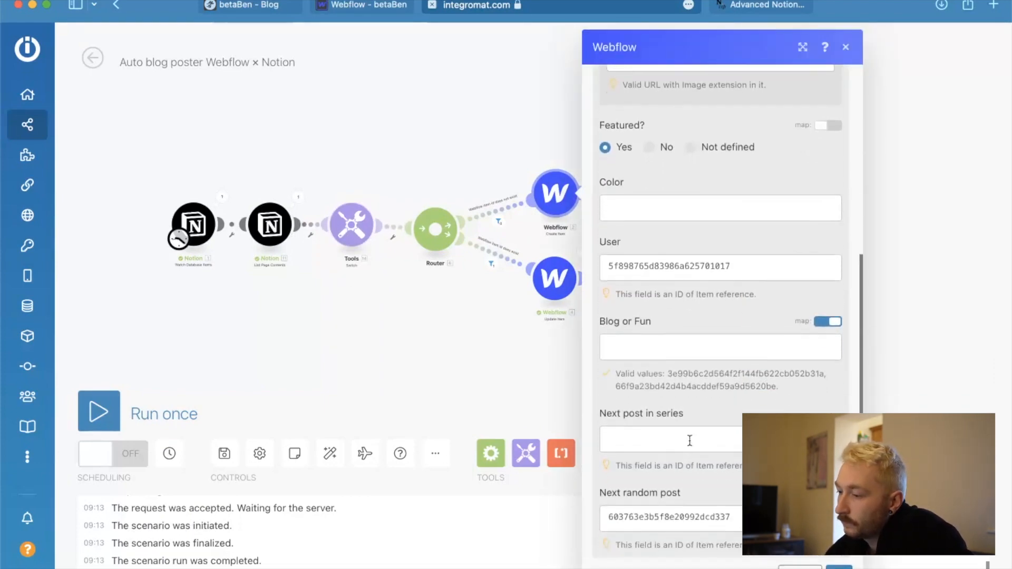
left_click(658, 347)
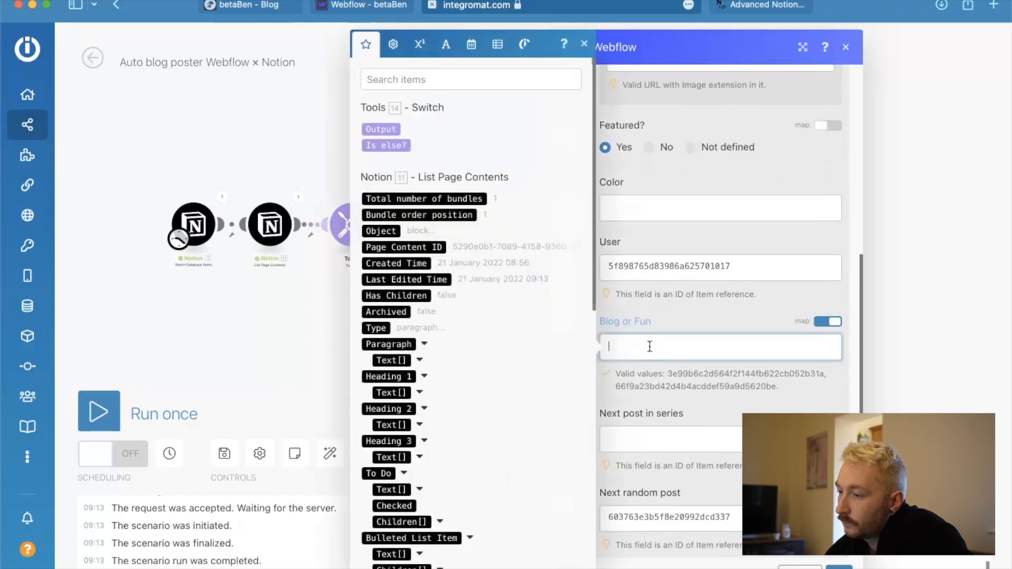
left_click(381, 129)
left_click(839, 567)
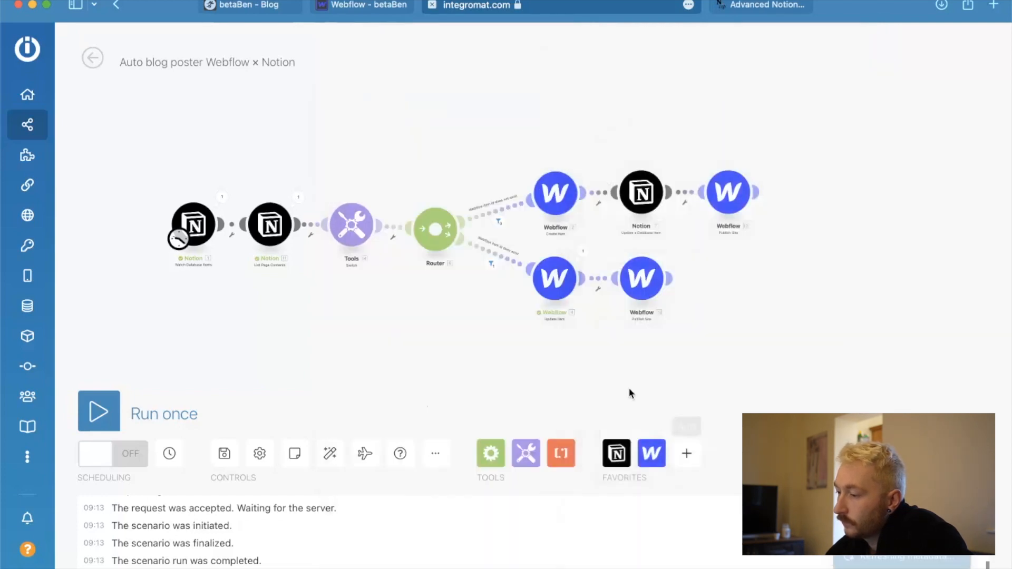
Map the Update Item module's Blog or Fun field to the Switch module's Output and save the module.
left_click(557, 280)
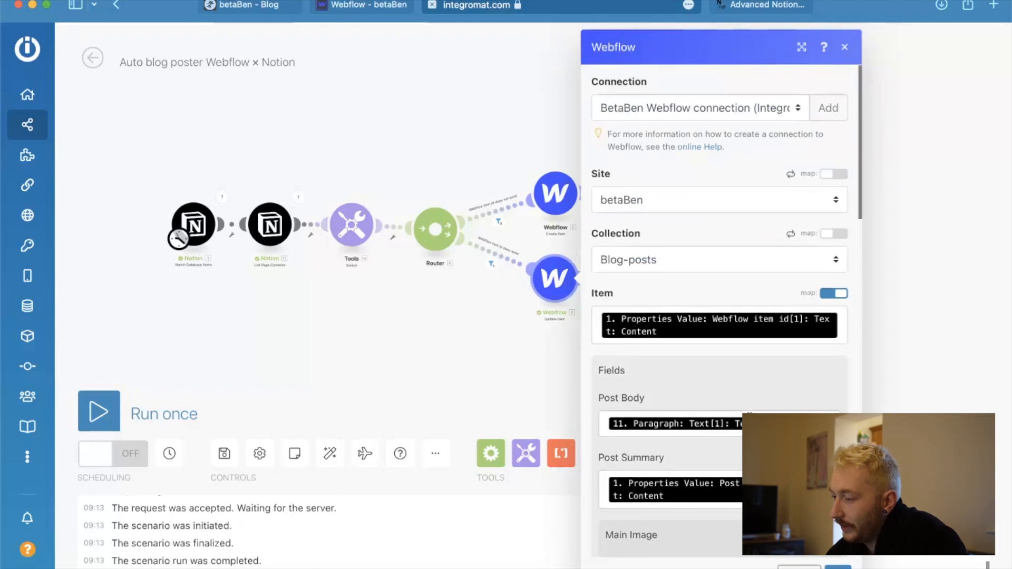
scroll(741, 408, "down", 15)
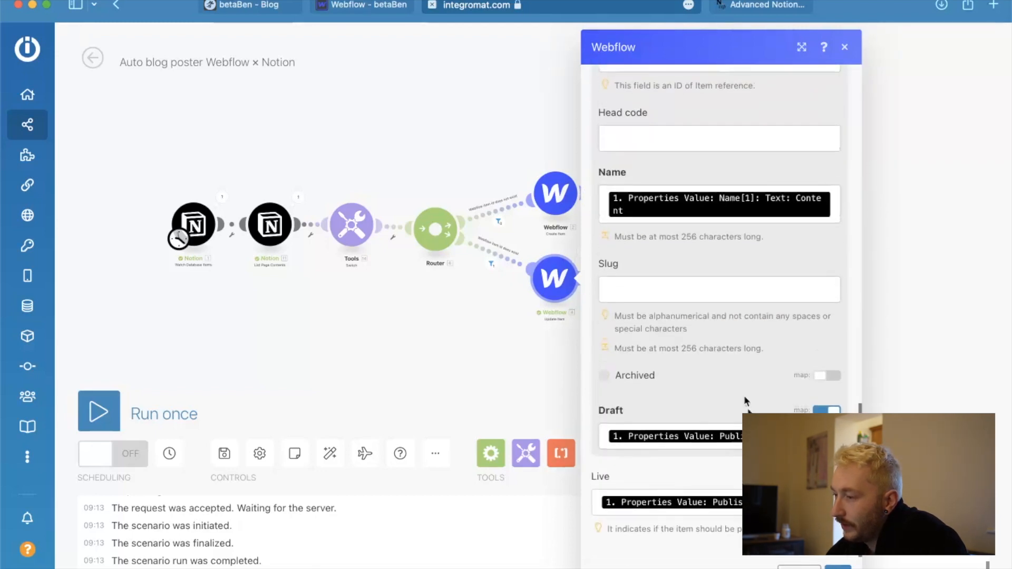
scroll(729, 340, "up", 6)
scroll(730, 342, "up", 1)
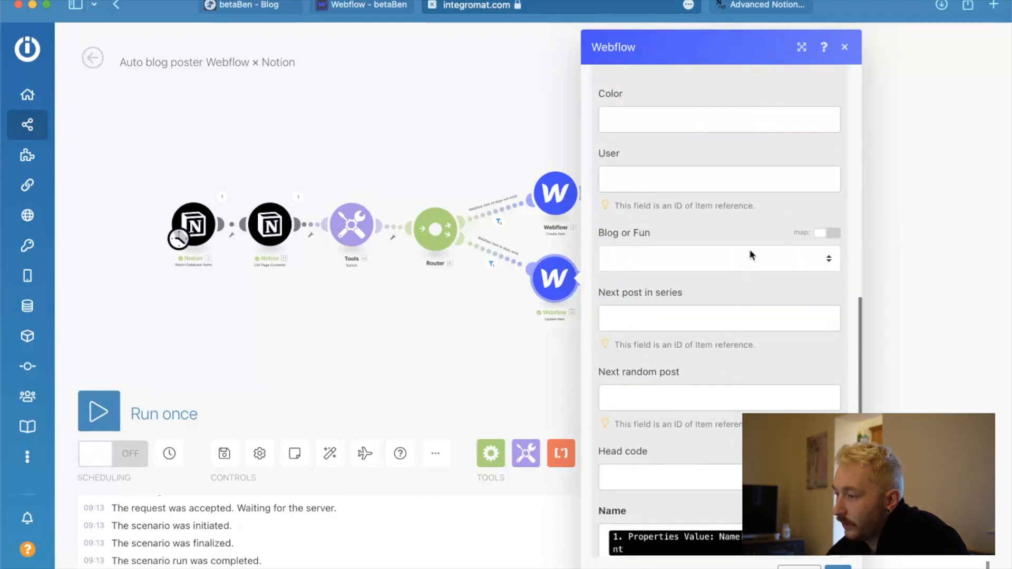
left_click(841, 233)
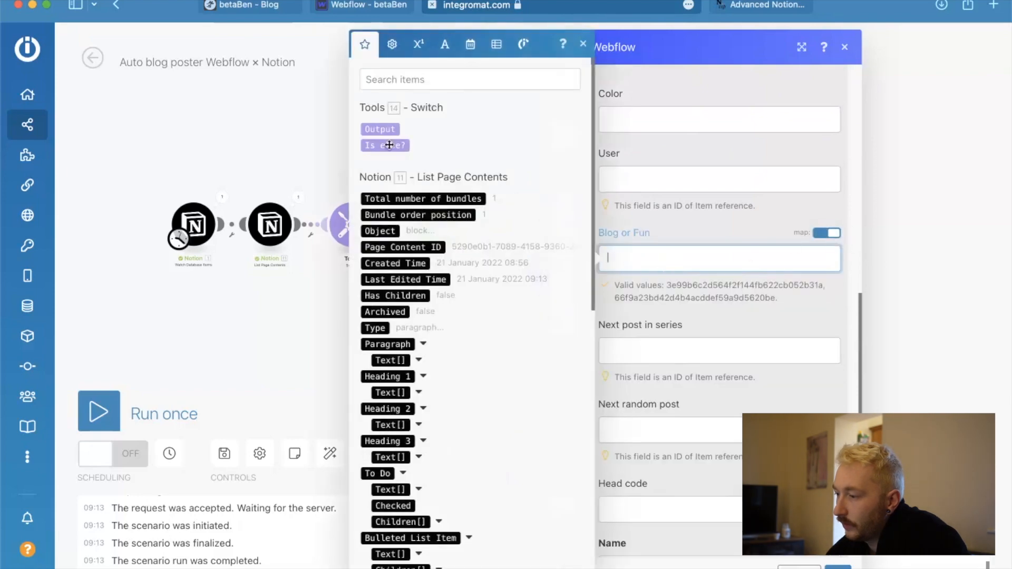
left_click(380, 132)
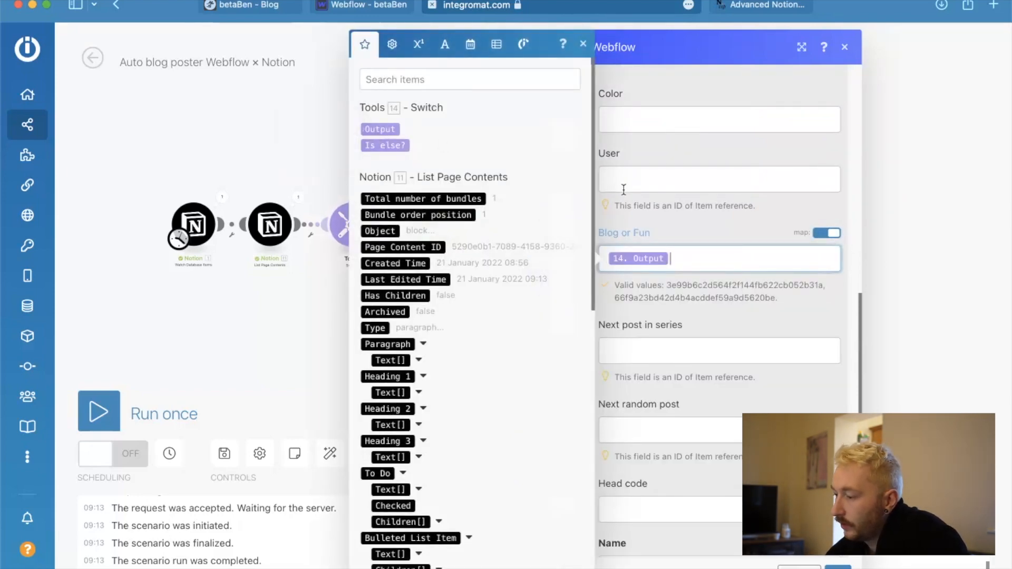
left_click(838, 567)
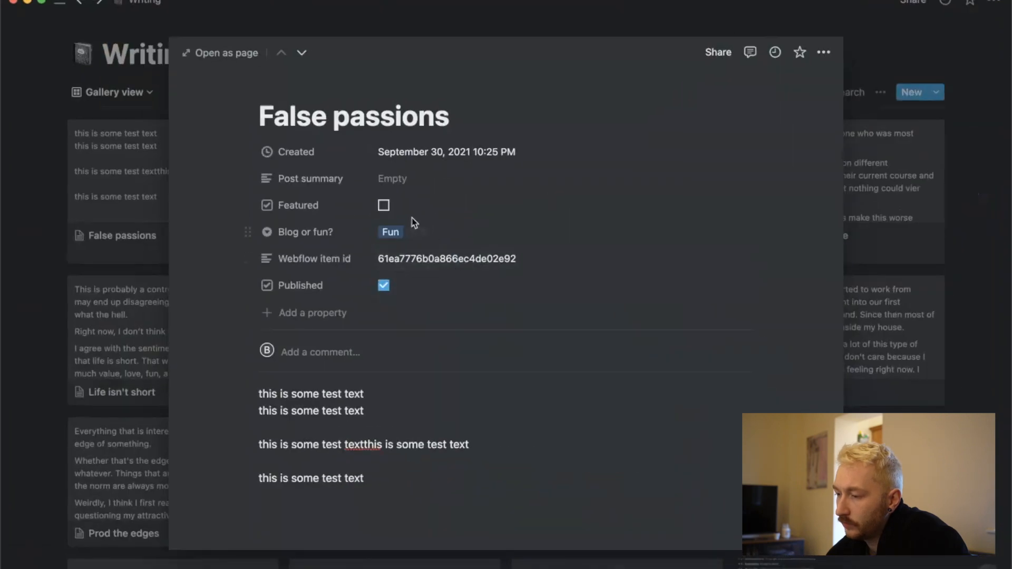
Set the False passions entry's Blog or fun property to Blog in Notion and return to Integromat to run the scenario.
left_click(706, 372)
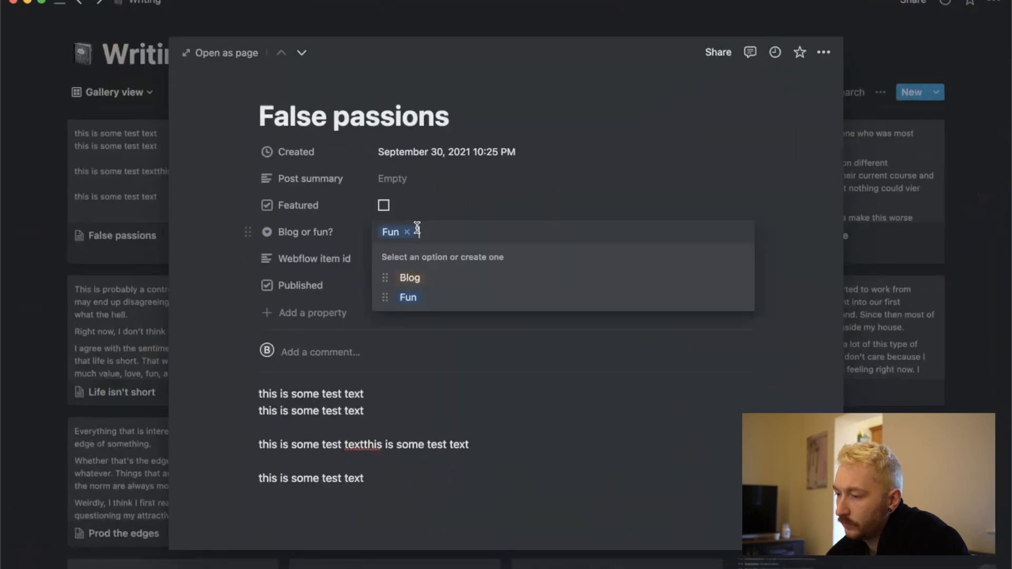
left_click(411, 280)
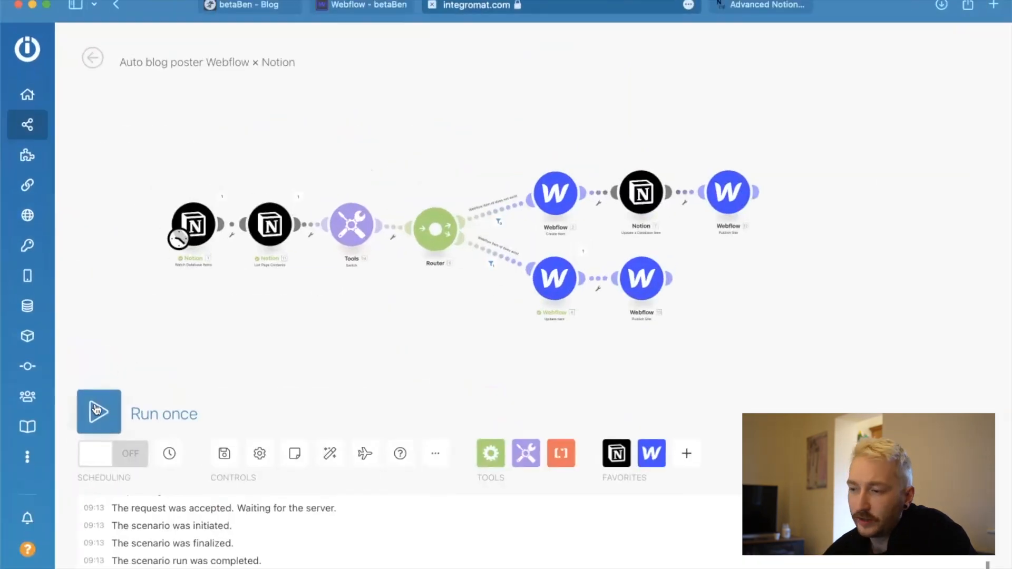
left_click(71, 279)
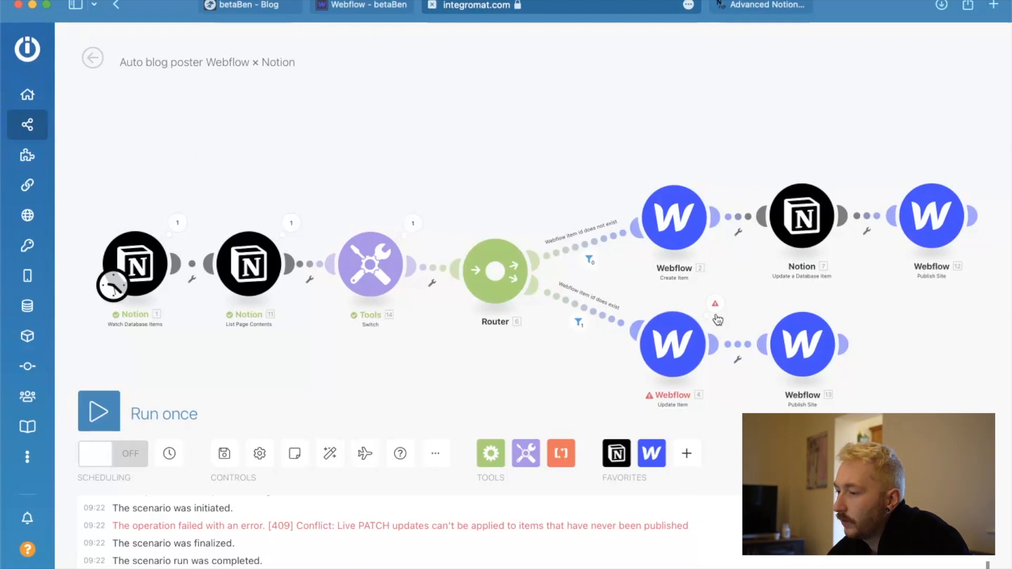
Inspect the Update Item module's error details, and publish the False passions post with slug false-passions-6 in Webflow.
left_click(716, 304)
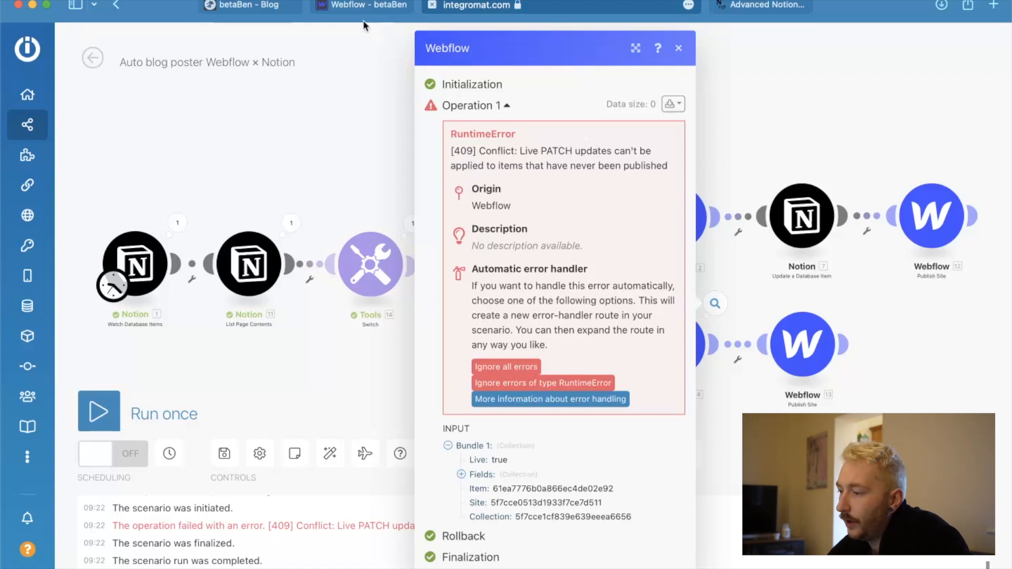
left_click(351, 79)
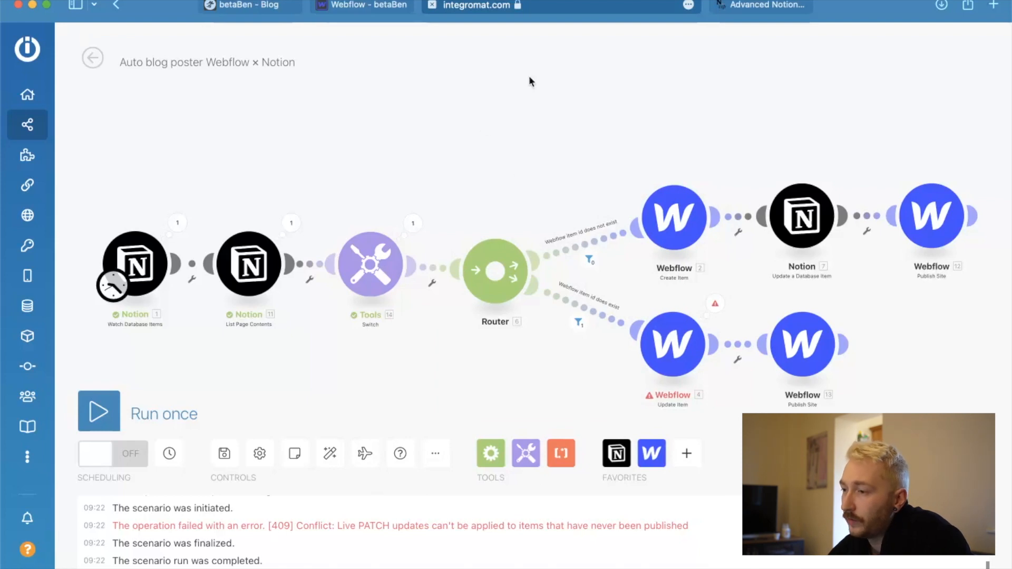
left_click(368, 8)
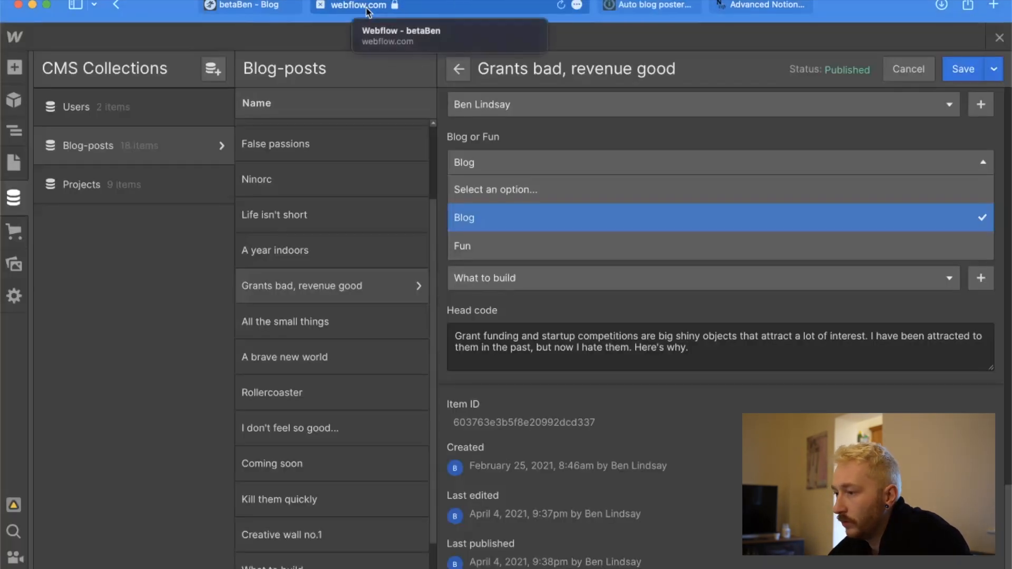
left_click(732, 126)
scroll(298, 229, "up", 1)
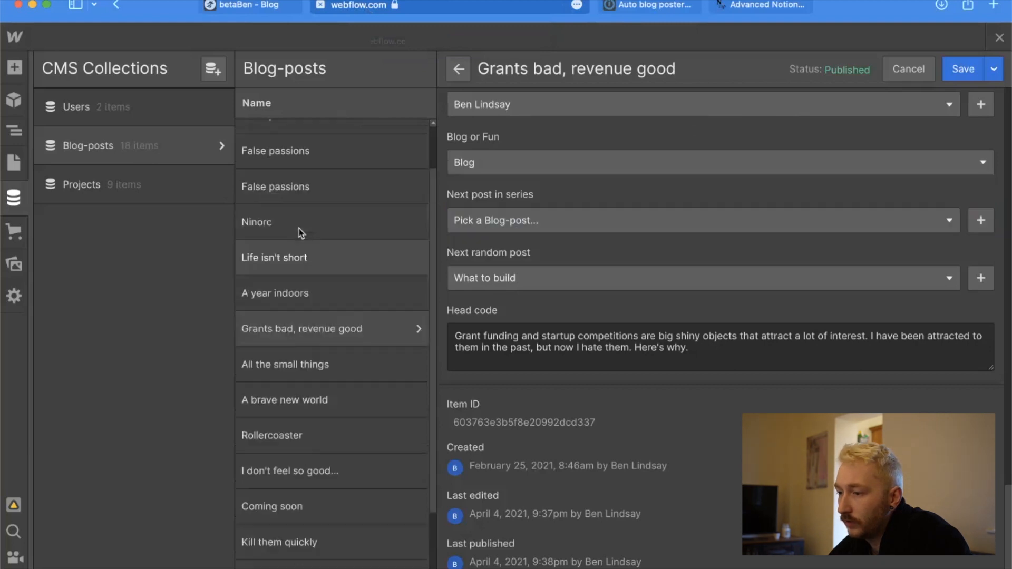
scroll(300, 233, "up", 2)
left_click(294, 141)
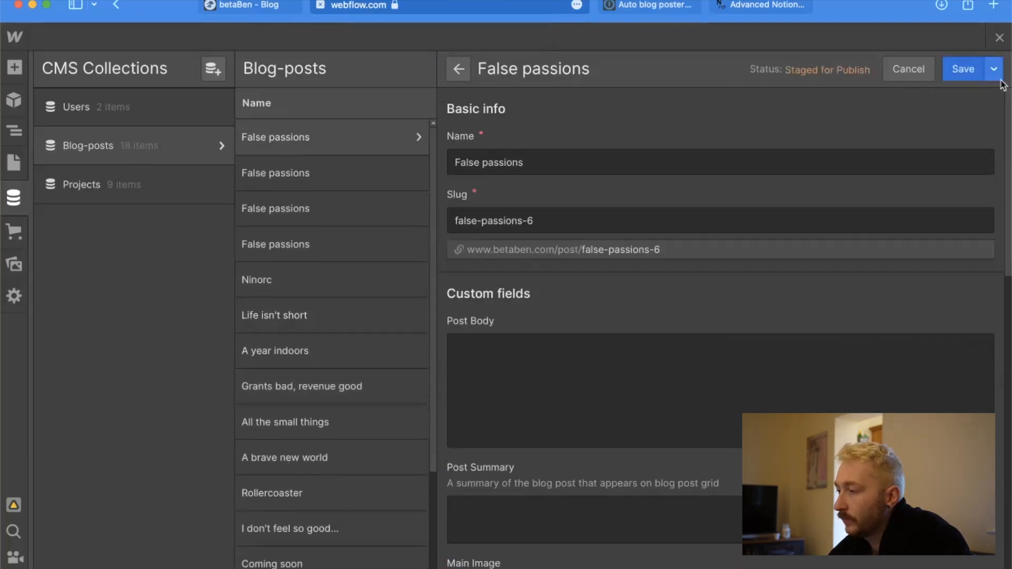
left_click(995, 71)
left_click(868, 102)
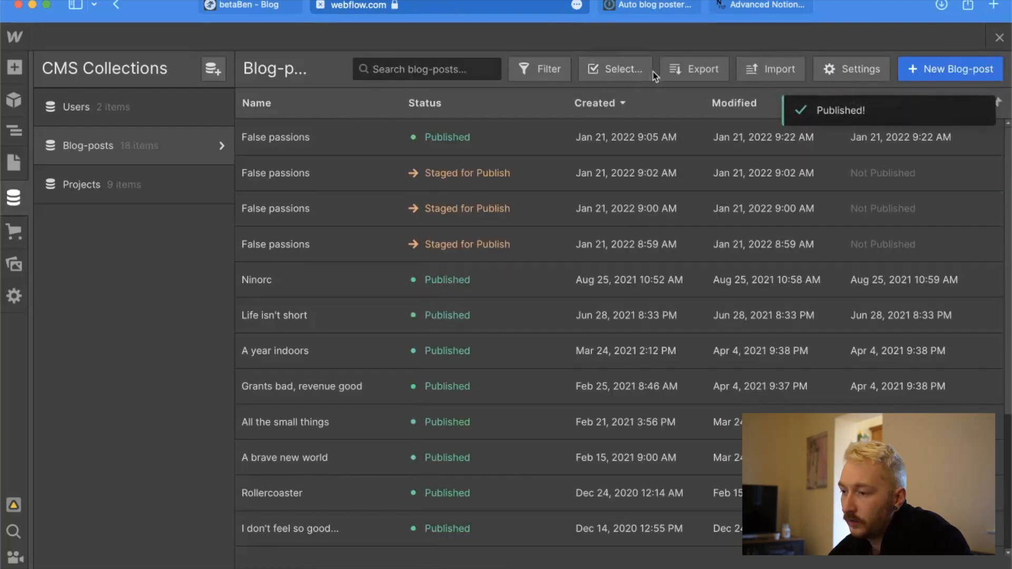
Permanently delete the three False passions blog posts that are staged for publish.
left_click(638, 69)
left_click(248, 172)
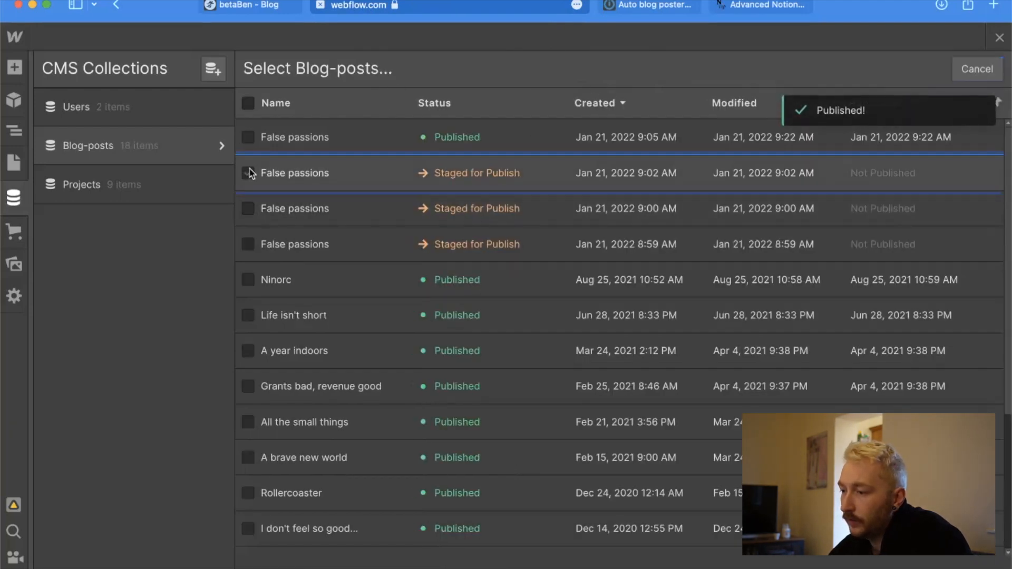
left_click(247, 208)
left_click(248, 244)
left_click(763, 74)
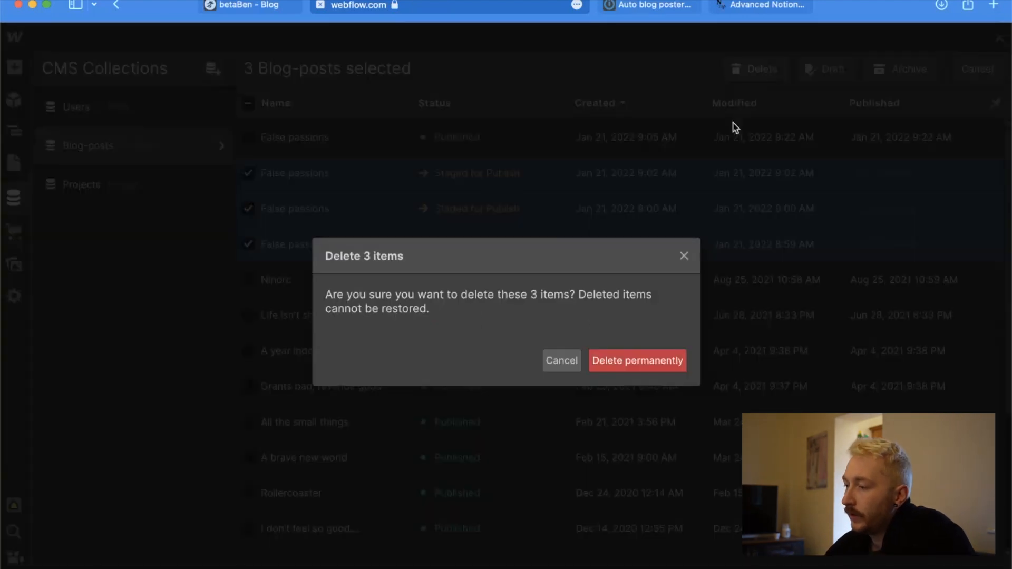
left_click(624, 362)
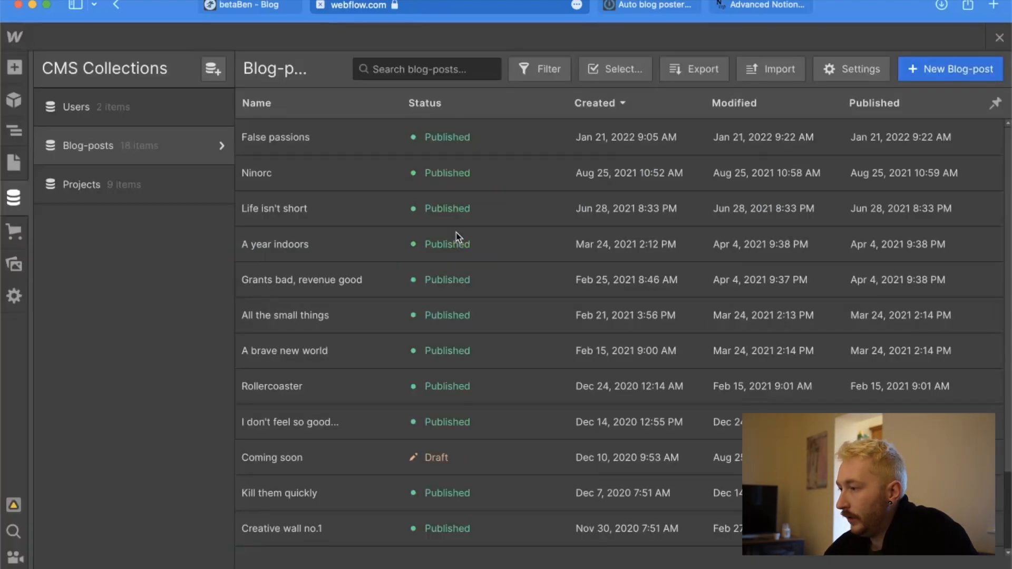
Return to the Integromat scenario and run it once again.
left_click(636, 7)
left_click(98, 411)
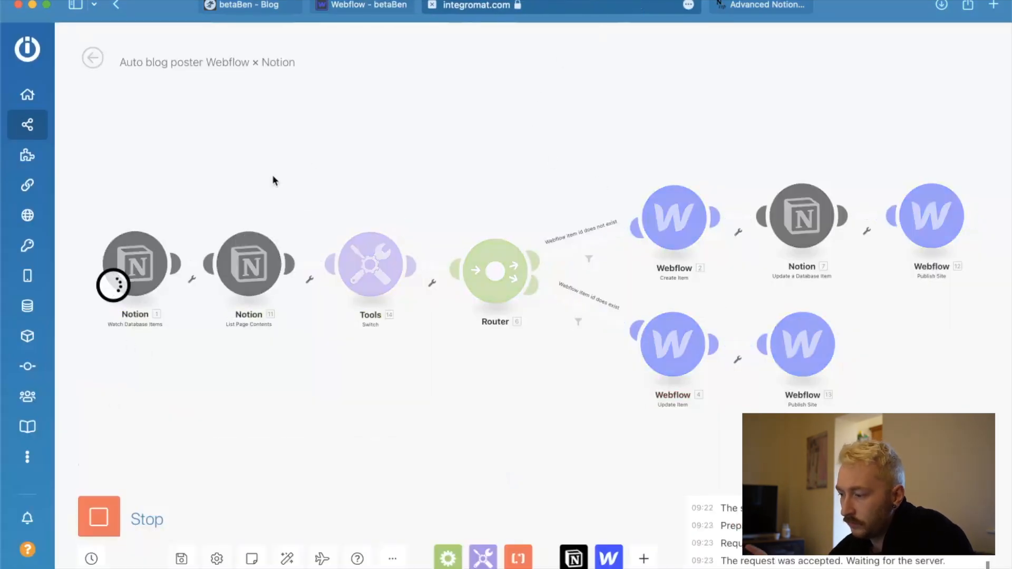
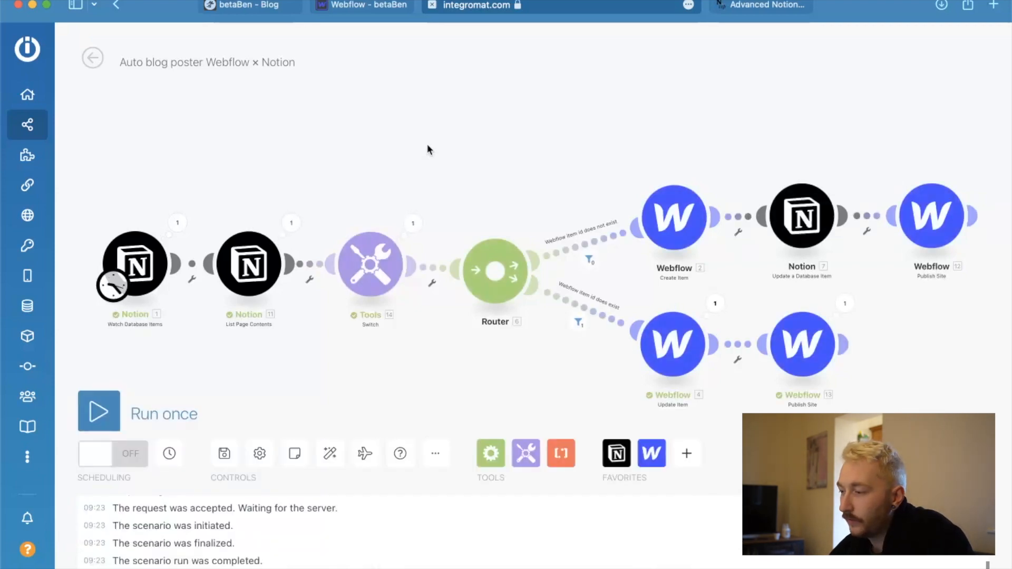
Inspect the Update Item module's output bundle, and open the False passions post from the reloaded betaBen blog page.
left_click(715, 305)
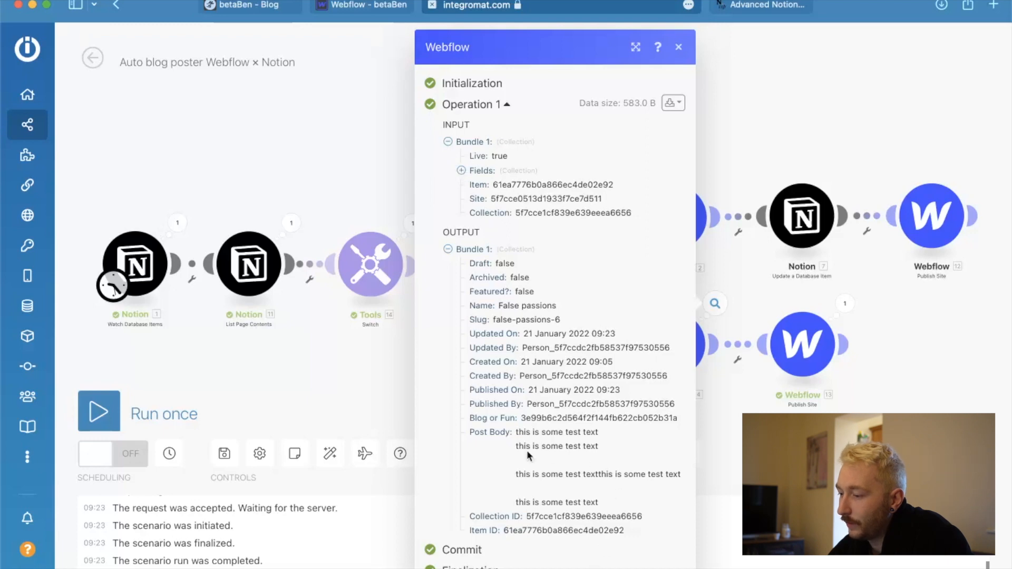
key("Escape")
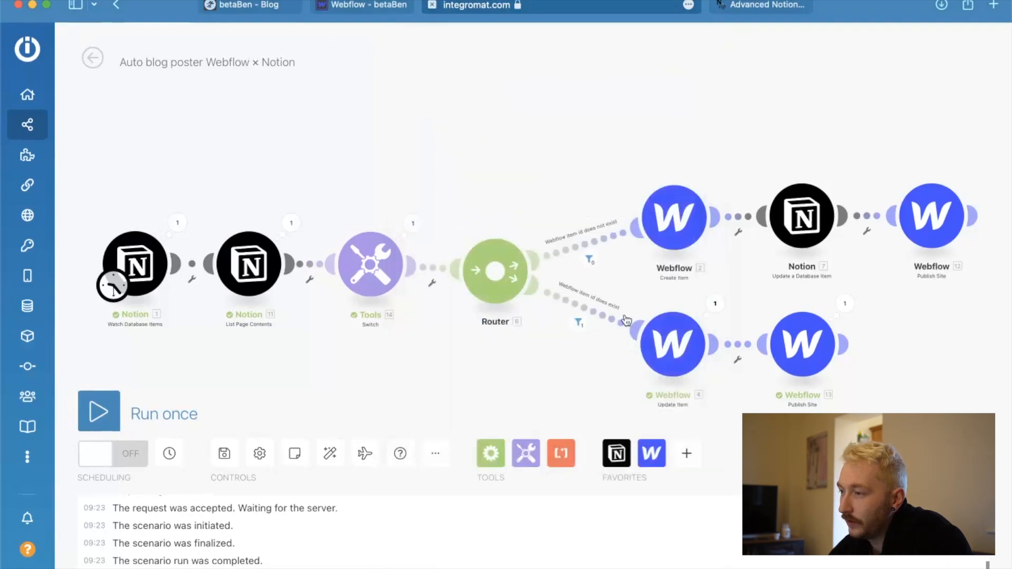
left_click(246, 8)
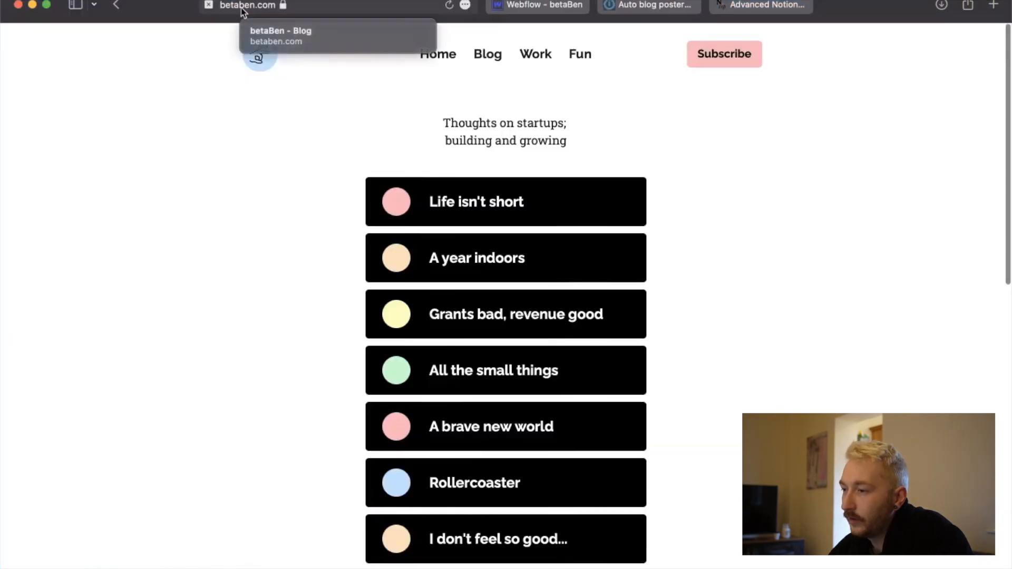
left_click(447, 6)
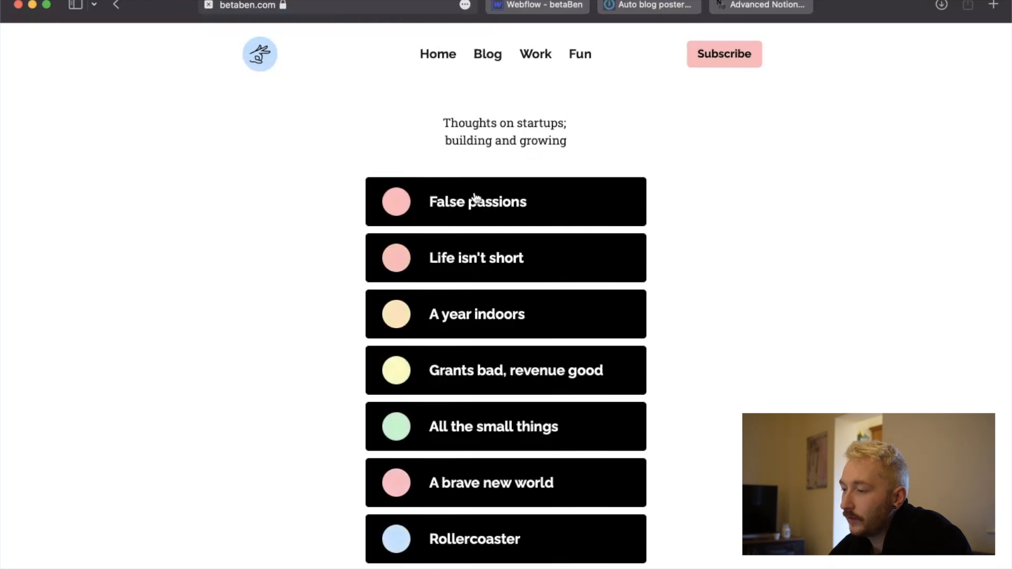
left_click(447, 203)
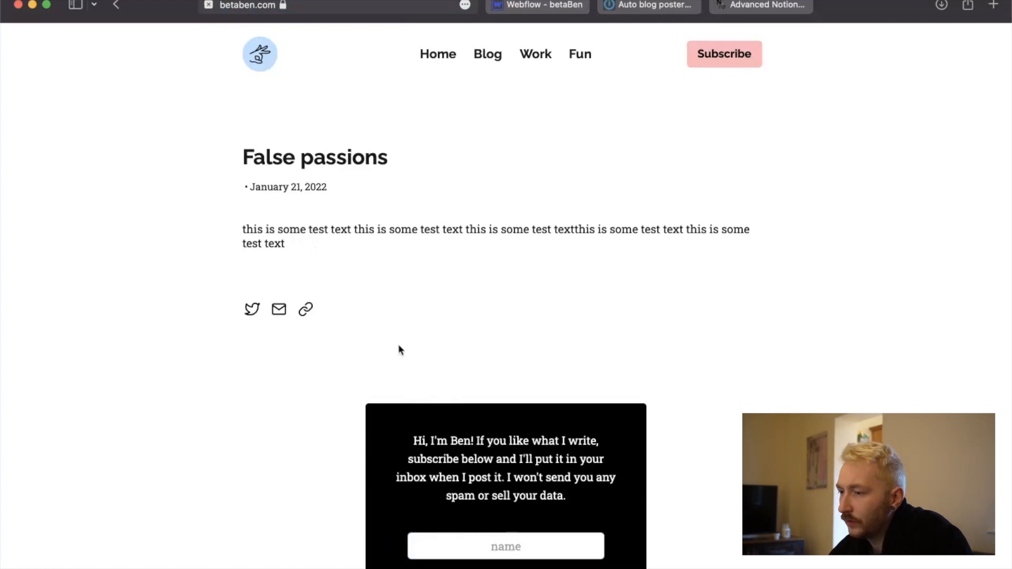
Check the line breaks in the False passions body text in Notion against the live post.
key("ctrl+Up")
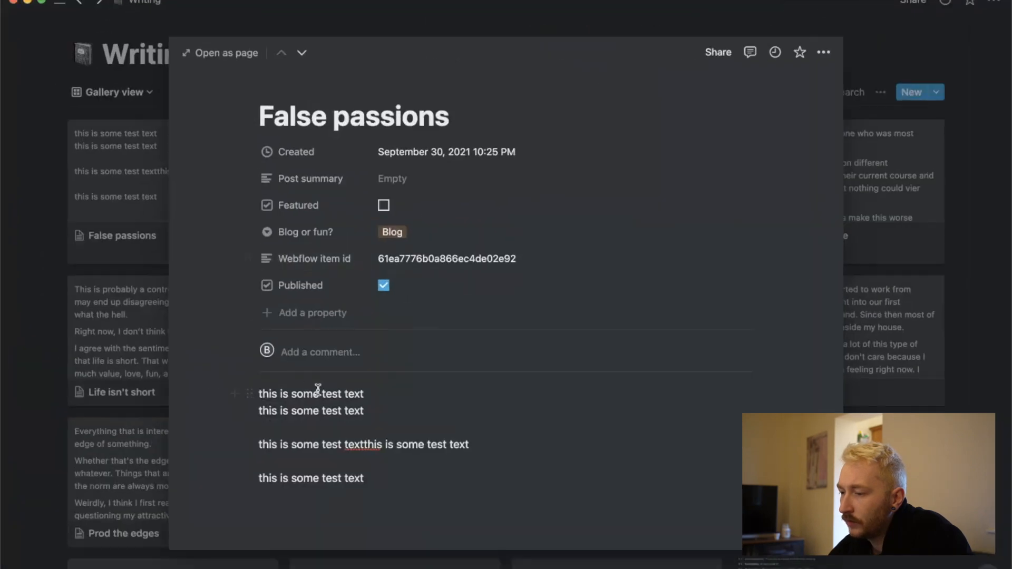
left_click_drag(261, 394, 369, 444)
left_click(419, 443)
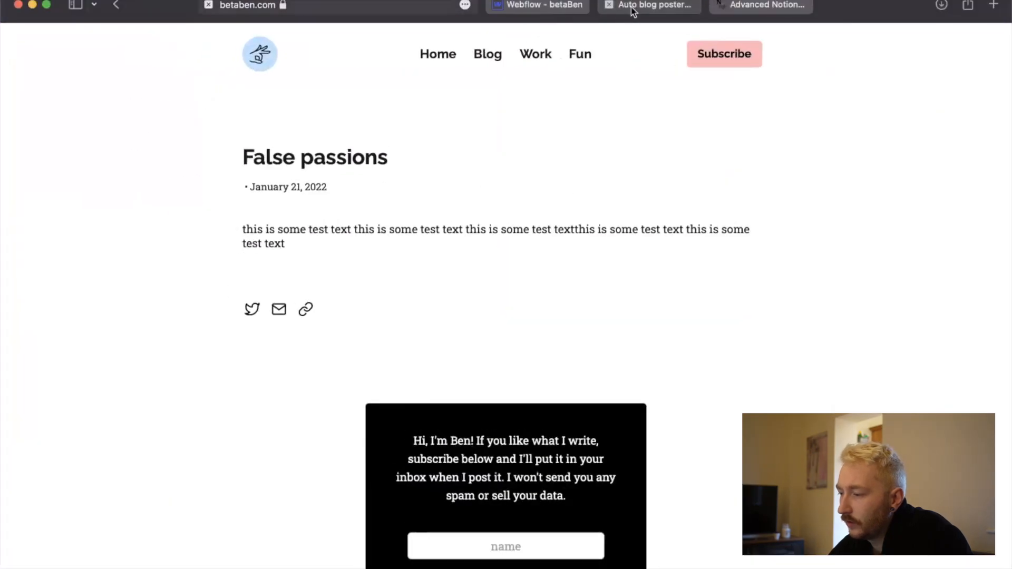
Return to Integromat and examine the Post Body text in the Update Item module's output.
left_click(633, 12)
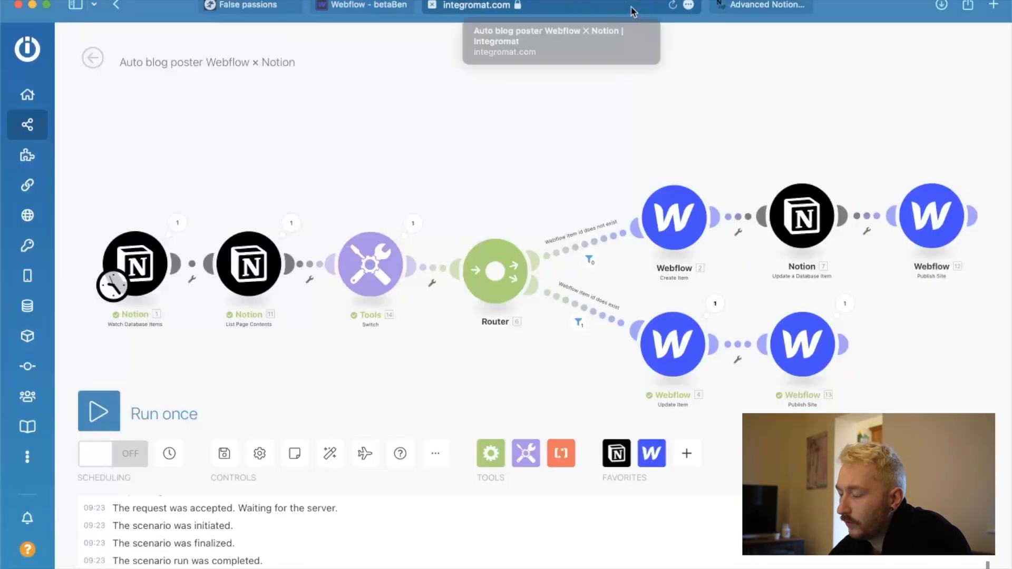
left_click(716, 303)
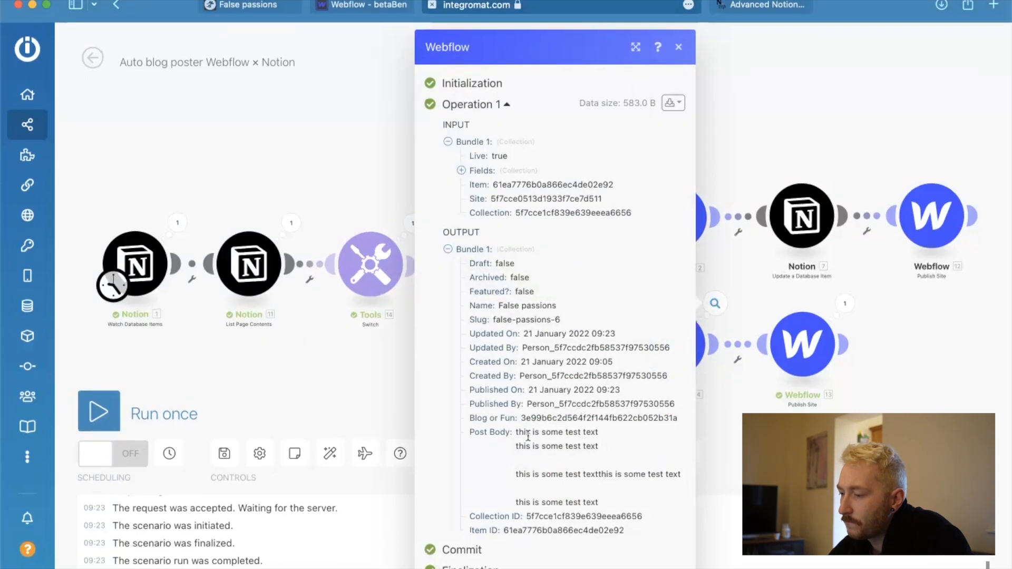
left_click_drag(516, 431, 626, 500)
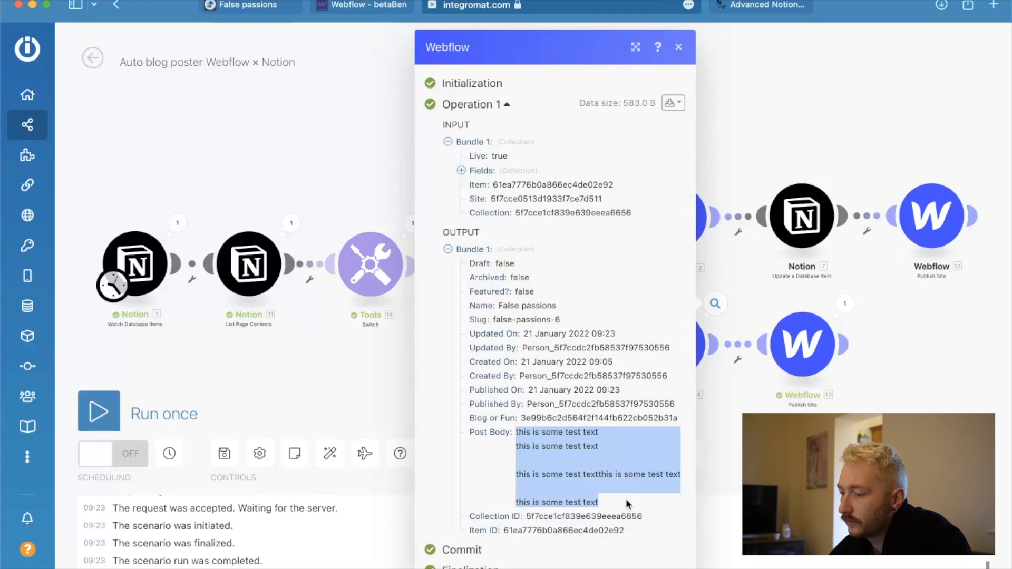
left_click(627, 500)
left_click_drag(605, 502, 518, 435)
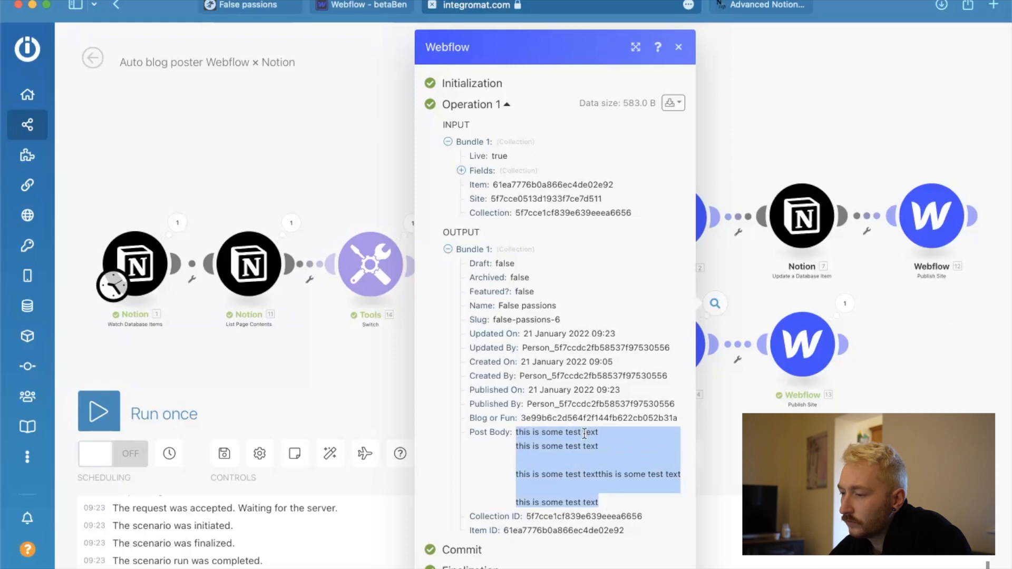
left_click(372, 374)
Expand the List Page Contents output down to the first text item of the Paragraph collection to read its plain text.
left_click(291, 223)
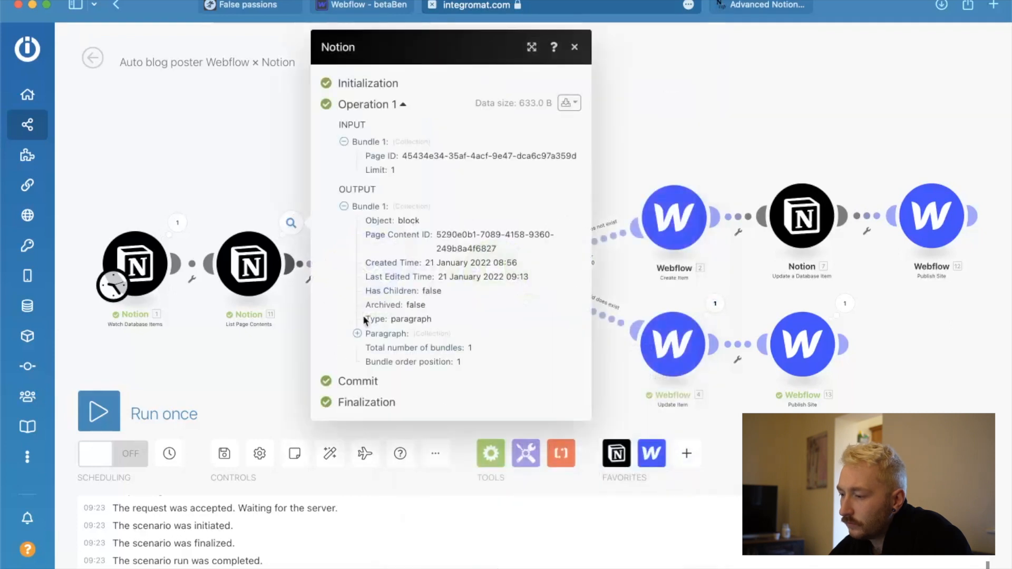
left_click(357, 334)
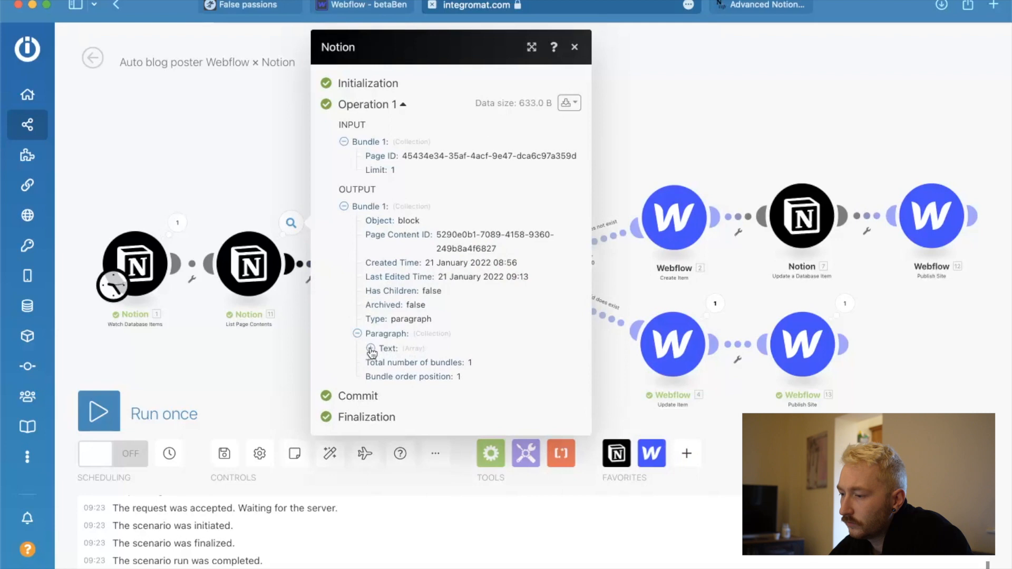
left_click(370, 349)
left_click(382, 364)
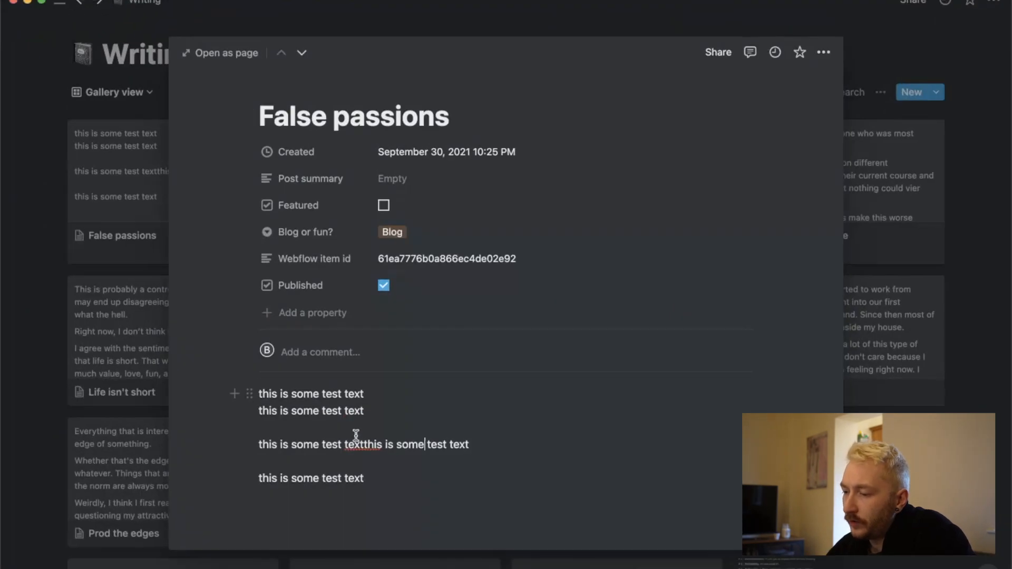
Duplicate the whole block of test text into a new block below it on the False passions page in Notion.
left_click_drag(277, 359, 188, 298)
key("super+c")
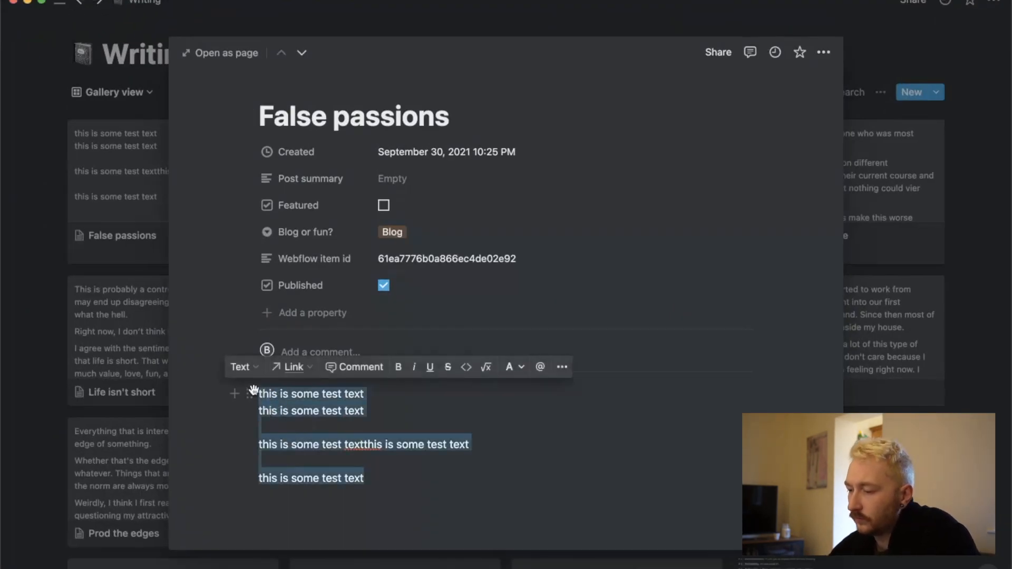
left_click(352, 498)
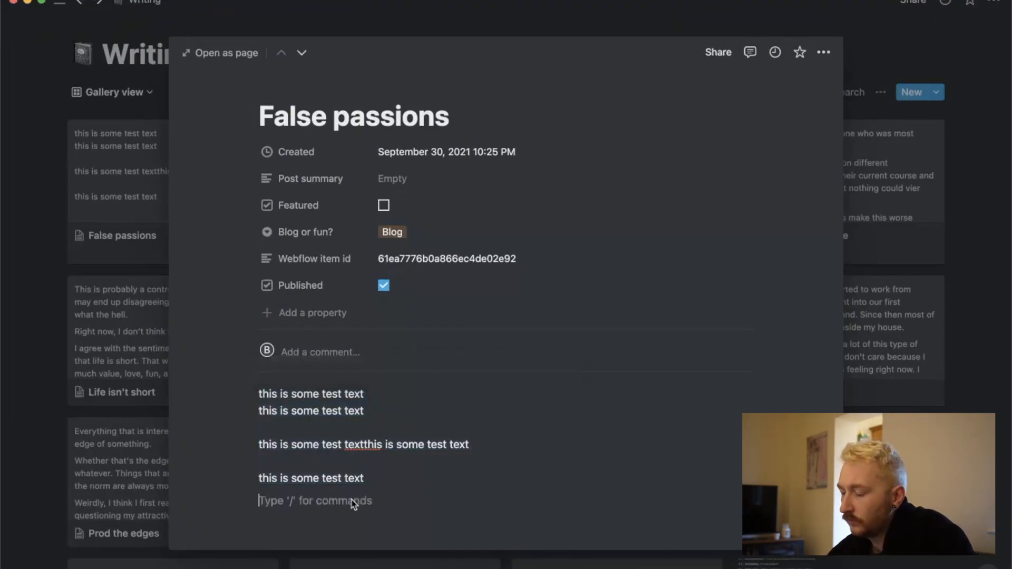
key("super+v")
key("ctrl+Up")
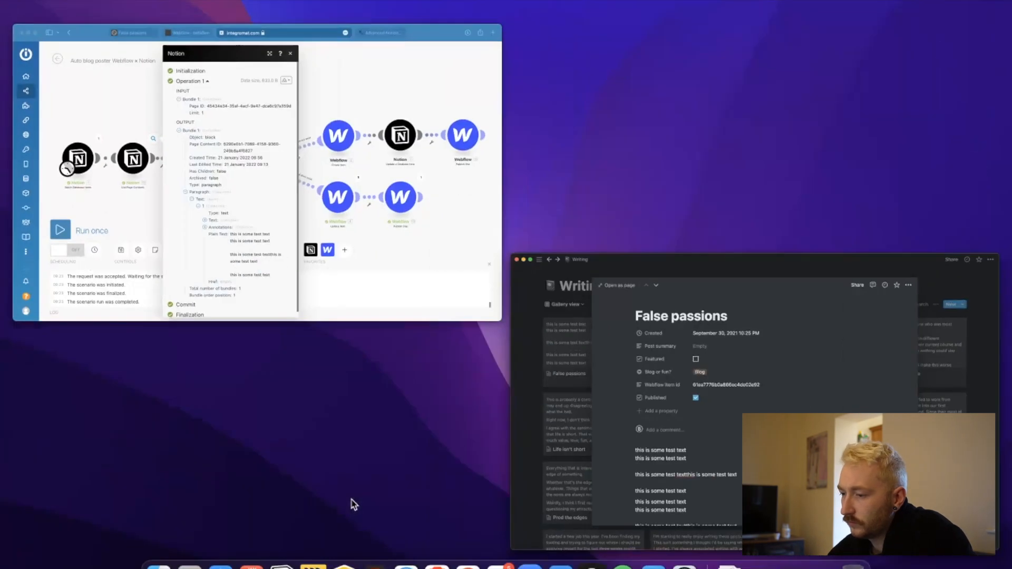
Return to the Integromat scenario, close the Notion output details and run the scenario once.
left_click(374, 202)
left_click(193, 353)
left_click(99, 407)
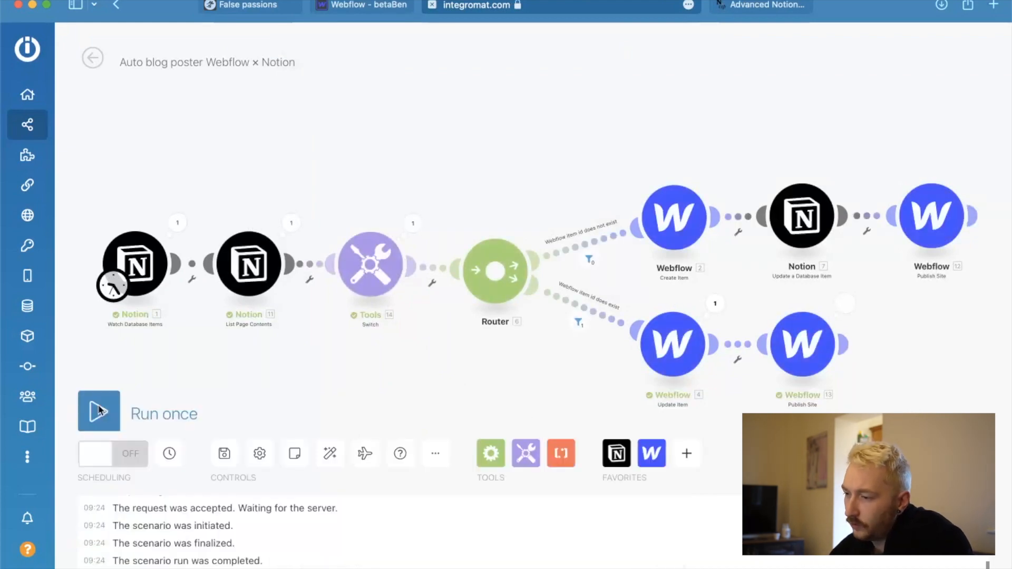
Examine the new List Page Contents output, including the Content and Plain Text inside the Paragraph's first text item.
left_click(291, 222)
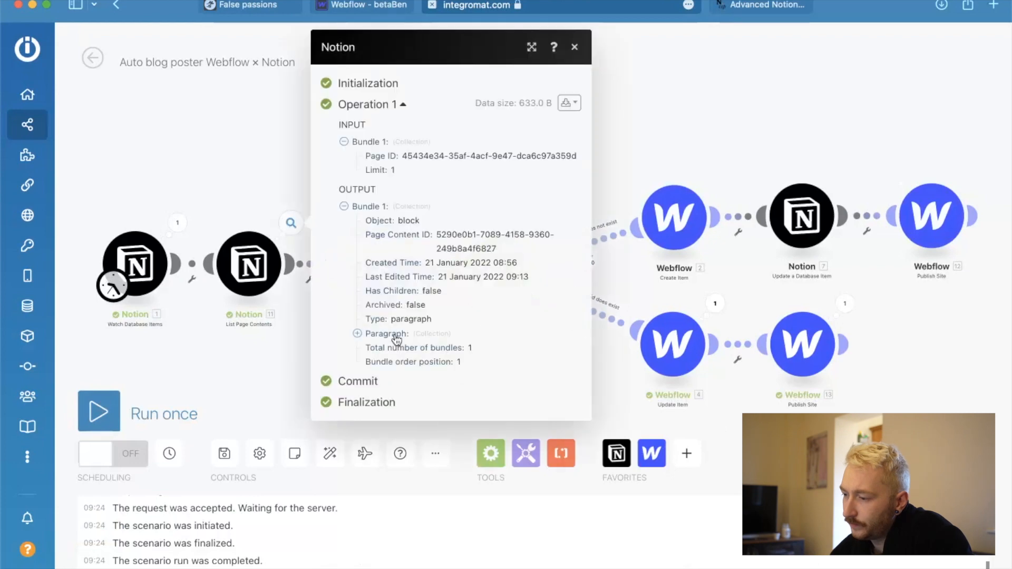
left_click(358, 334)
left_click(370, 348)
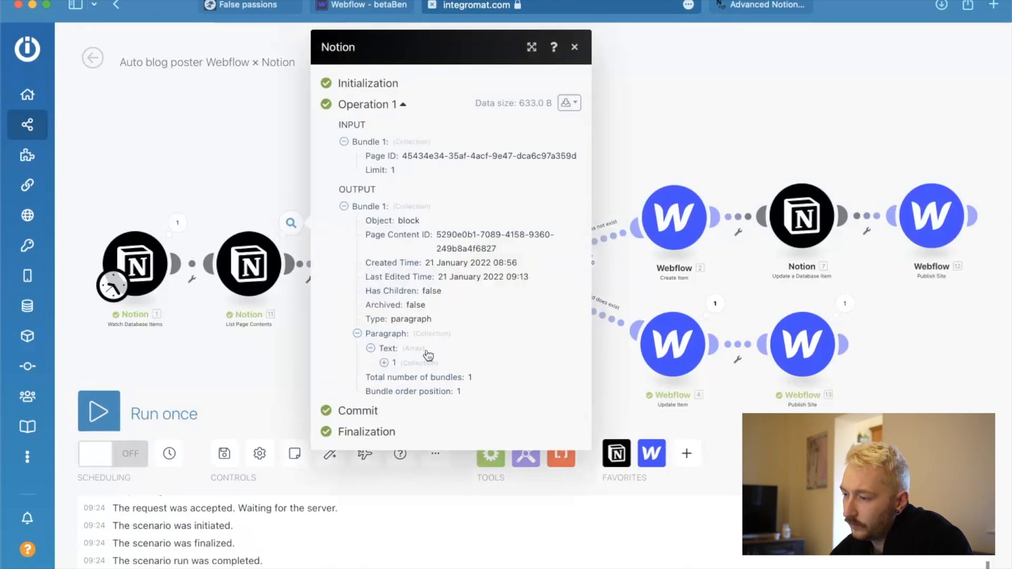
left_click(383, 363)
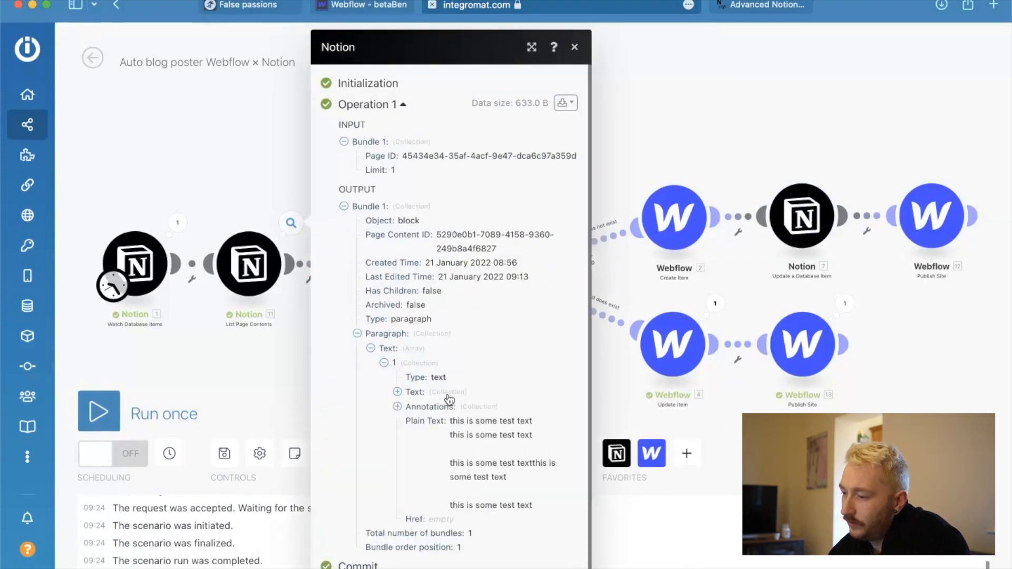
scroll(449, 400, "down", 1)
left_click(397, 380)
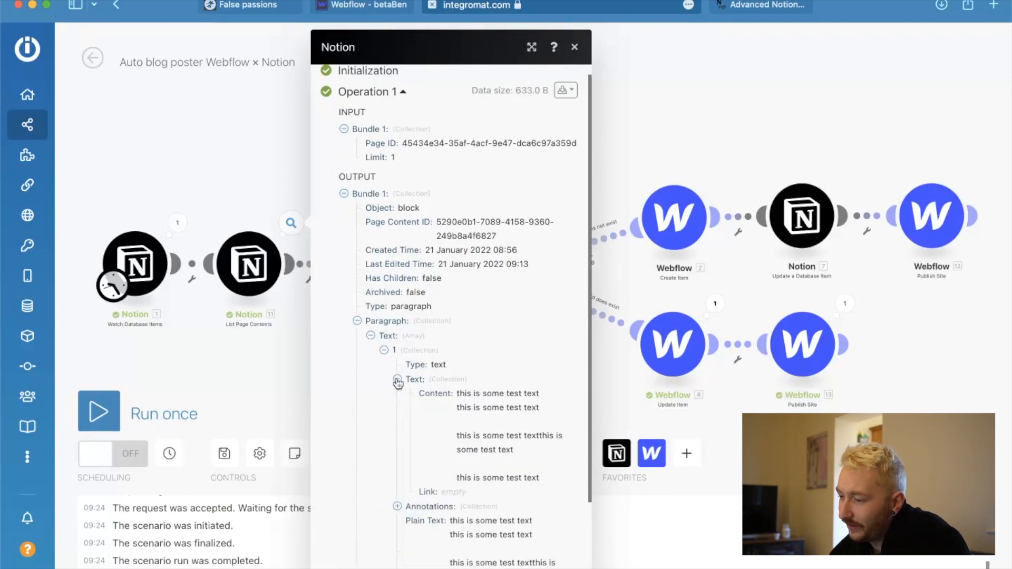
left_click(398, 380)
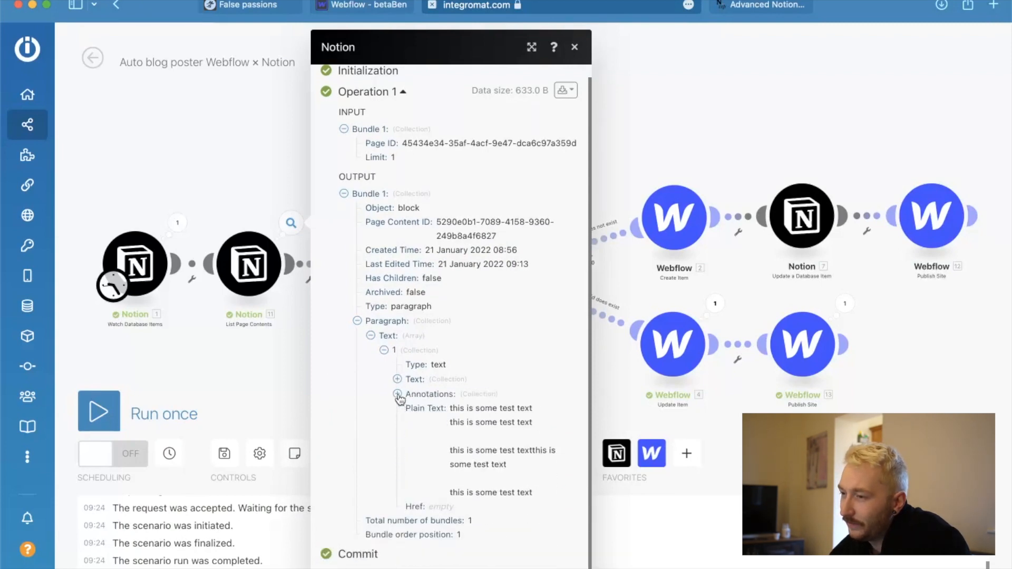
left_click(306, 113)
Check the Blog-posts collection in Webflow and the body text of the False passions post on the live site.
left_click(366, 6)
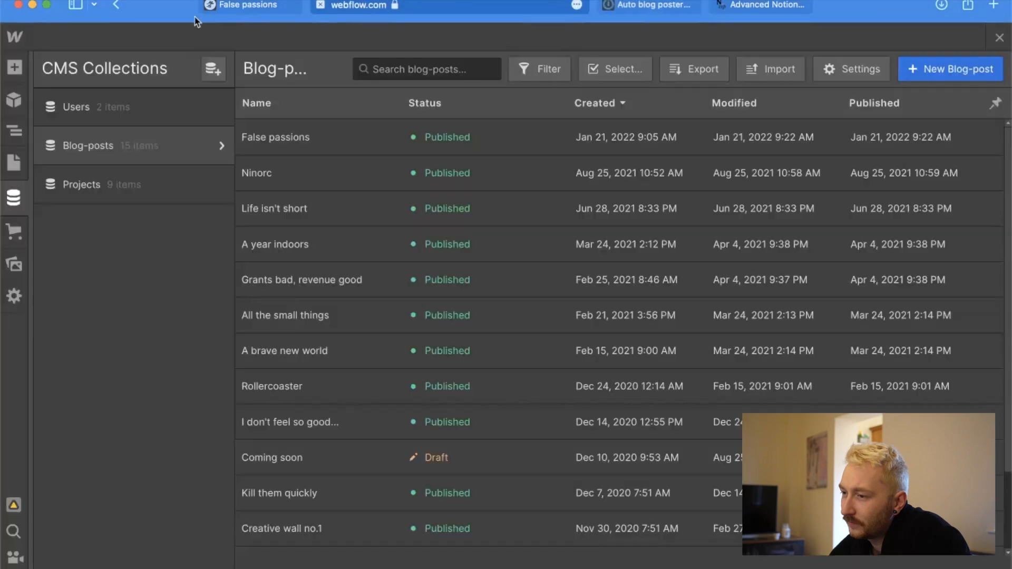
left_click(248, 5)
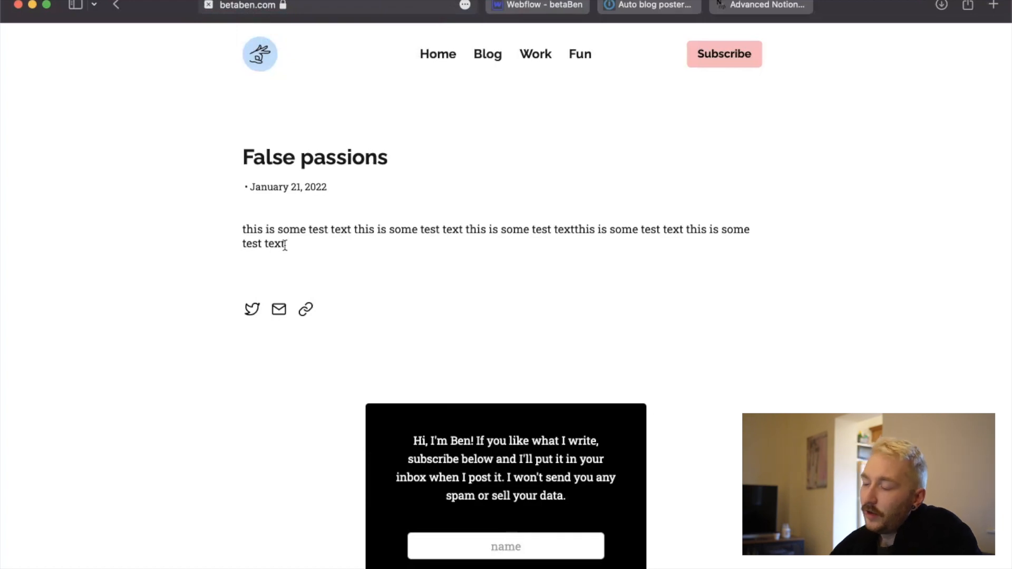
left_click_drag(296, 250, 240, 235)
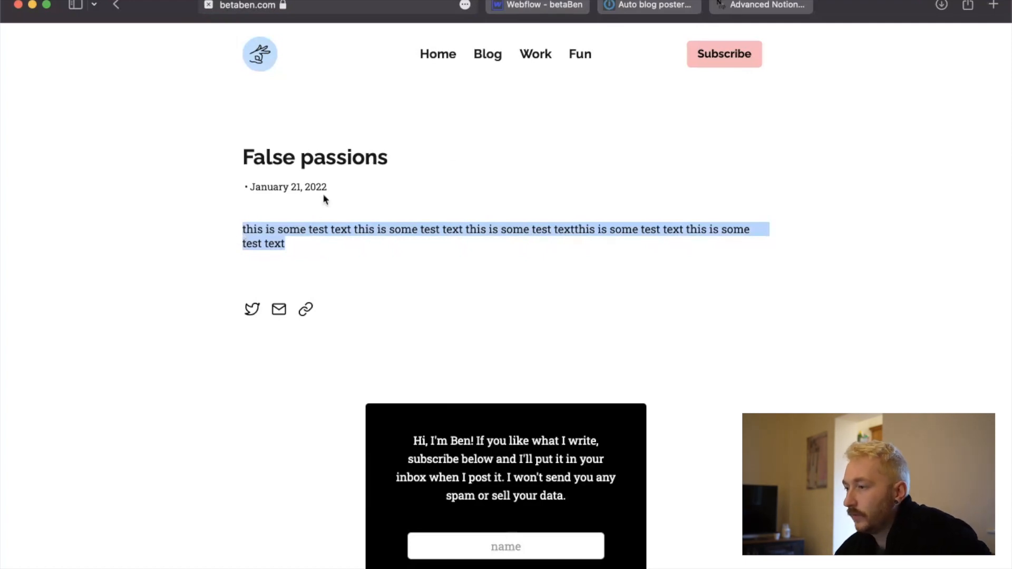
left_click(644, 6)
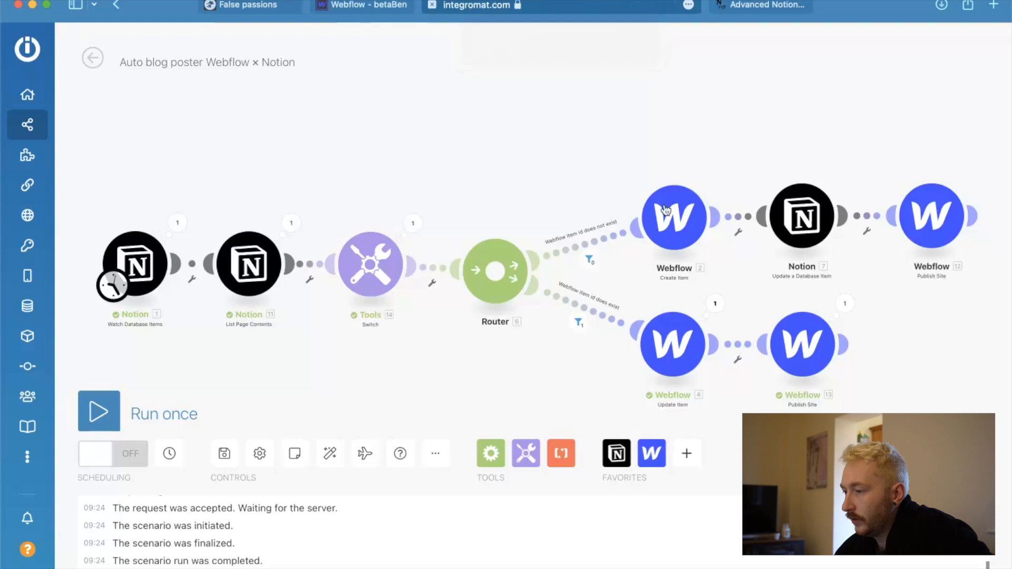
left_click(669, 229)
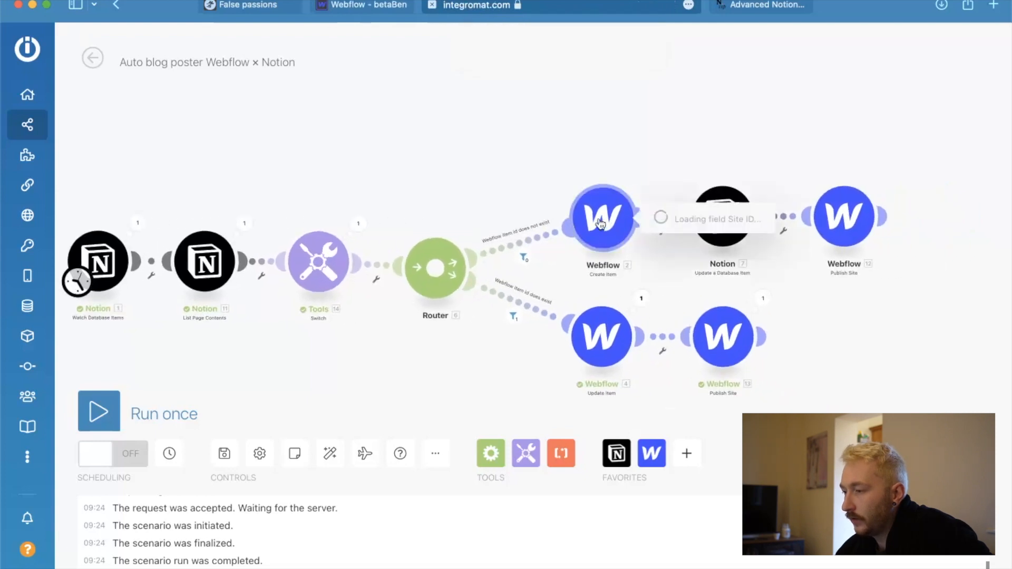
left_click(438, 107)
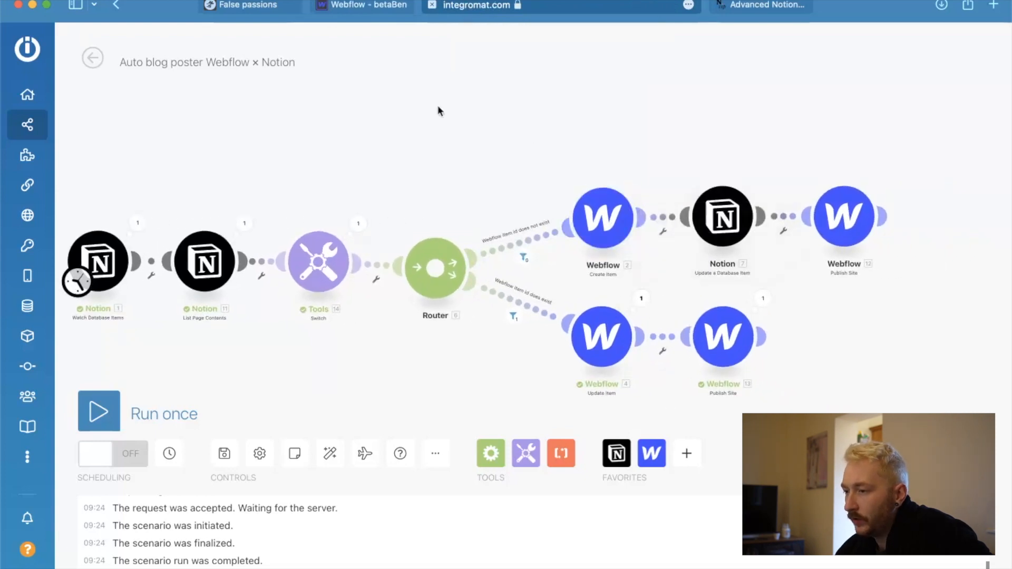
Go back to the live False passions post and check the author and date line under its title.
left_click(359, 5)
left_click(252, 8)
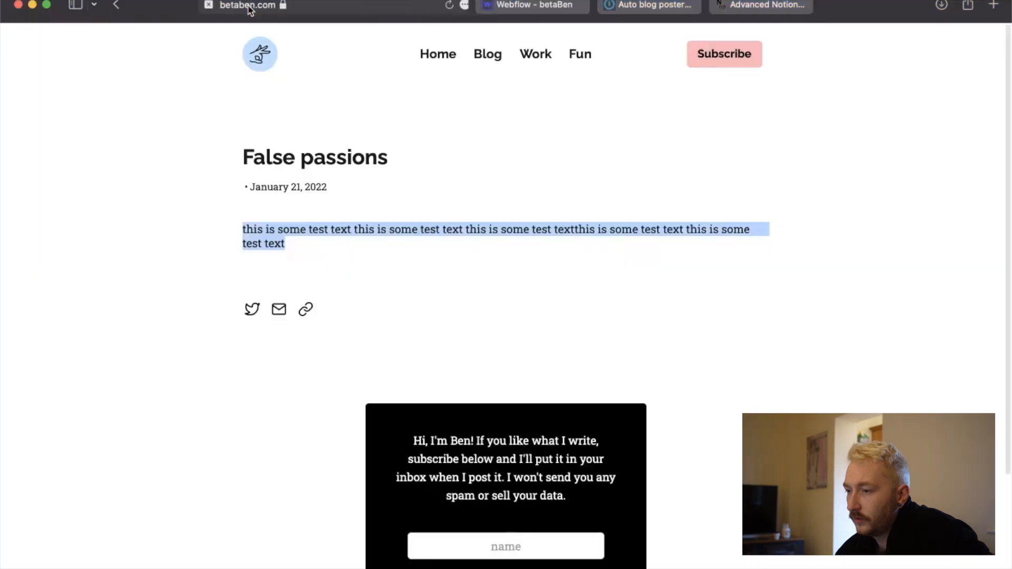
left_click_drag(338, 189, 229, 188)
left_click(283, 189)
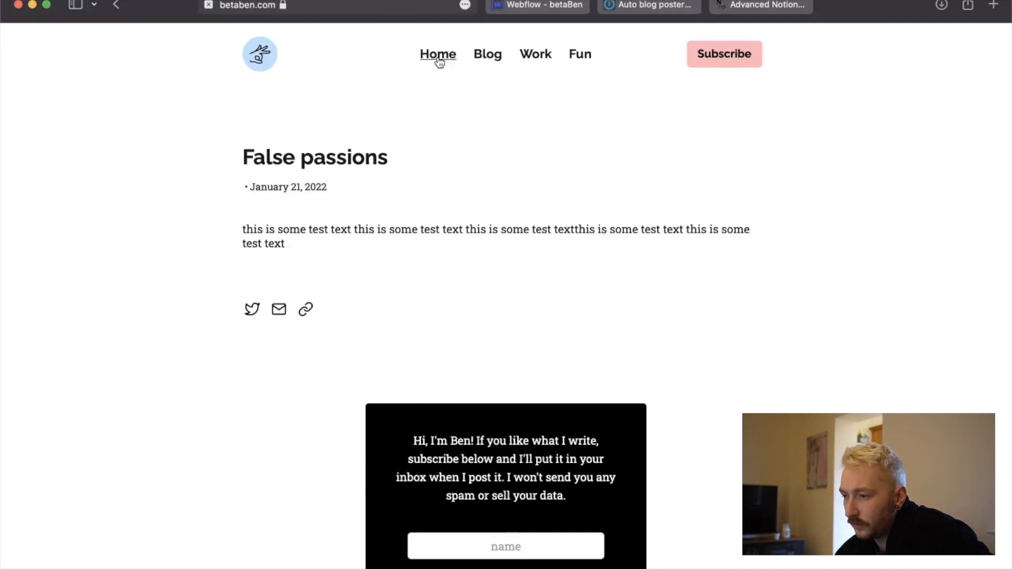
Open the live Life isn't short post and compare its author and date line, glancing at the Webflow blog posts list.
scroll(353, 181, "left", 5)
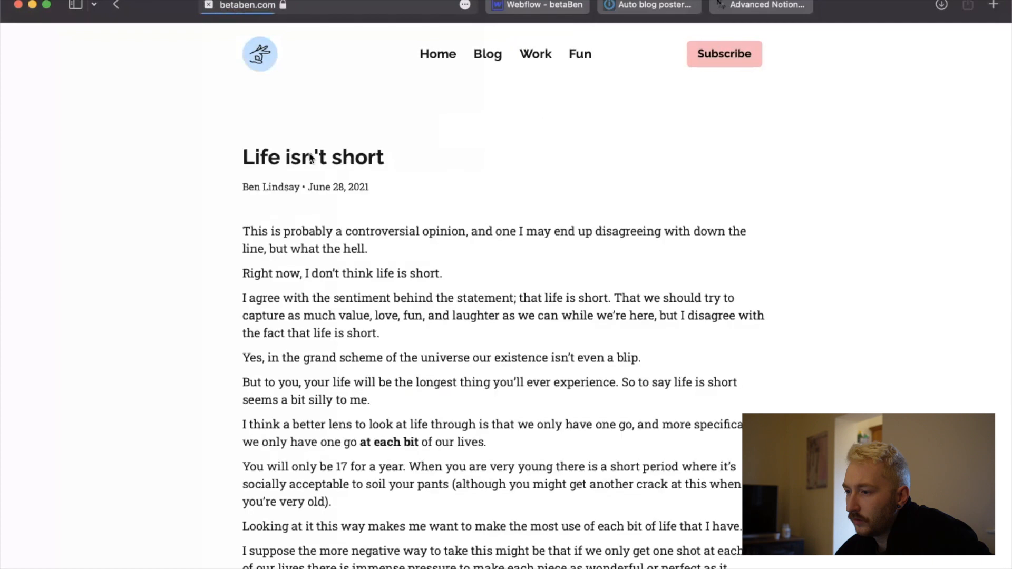
left_click_drag(252, 186, 298, 187)
left_click(324, 183)
left_click(553, 8)
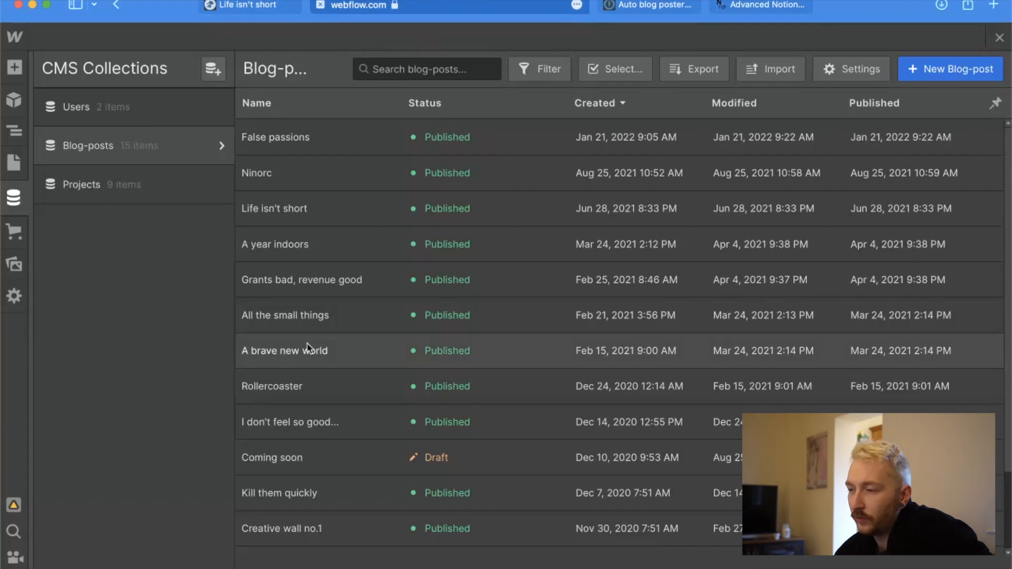
left_click(266, 7)
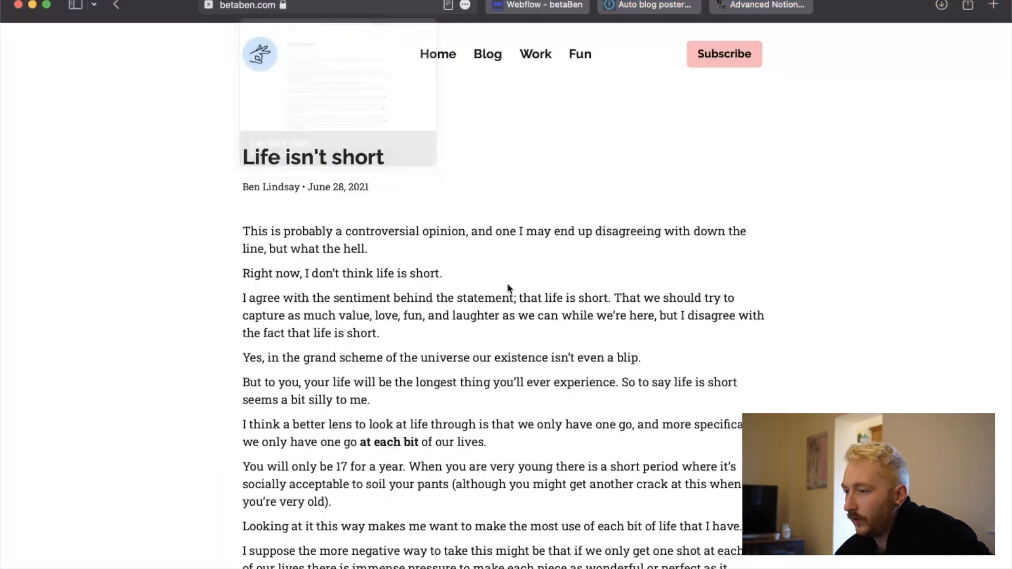
Switch to Notion, close the False passions entry and open "Work hard, play hard, take time off hard" from the Writing gallery.
key("ctrl+Up")
left_click(392, 232)
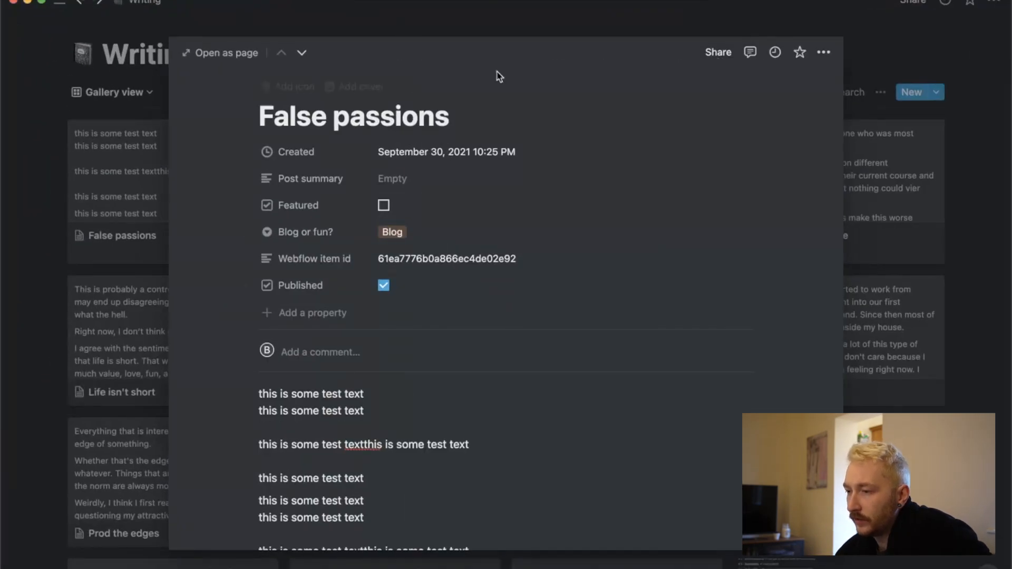
left_click(481, 13)
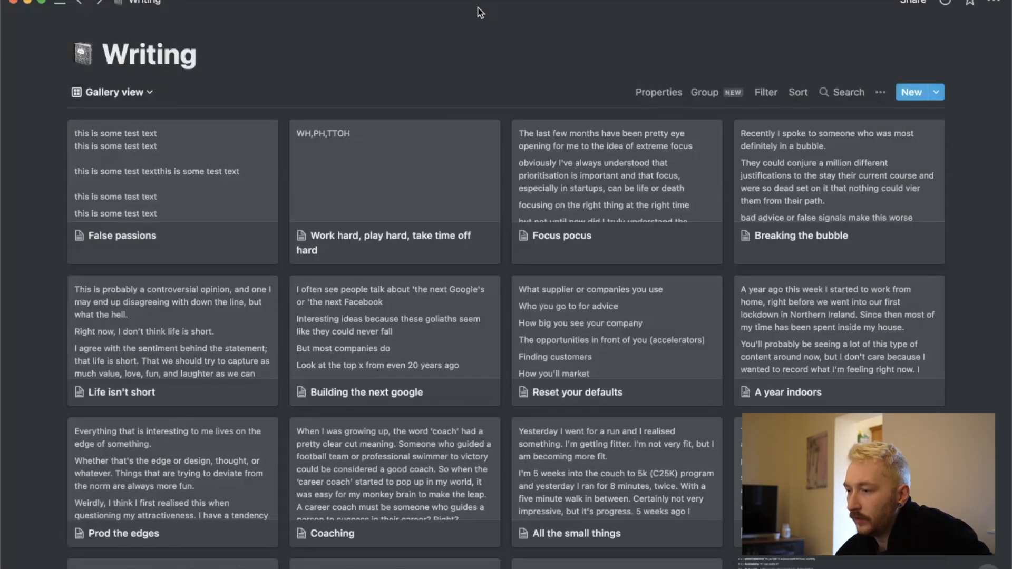
left_click(415, 167)
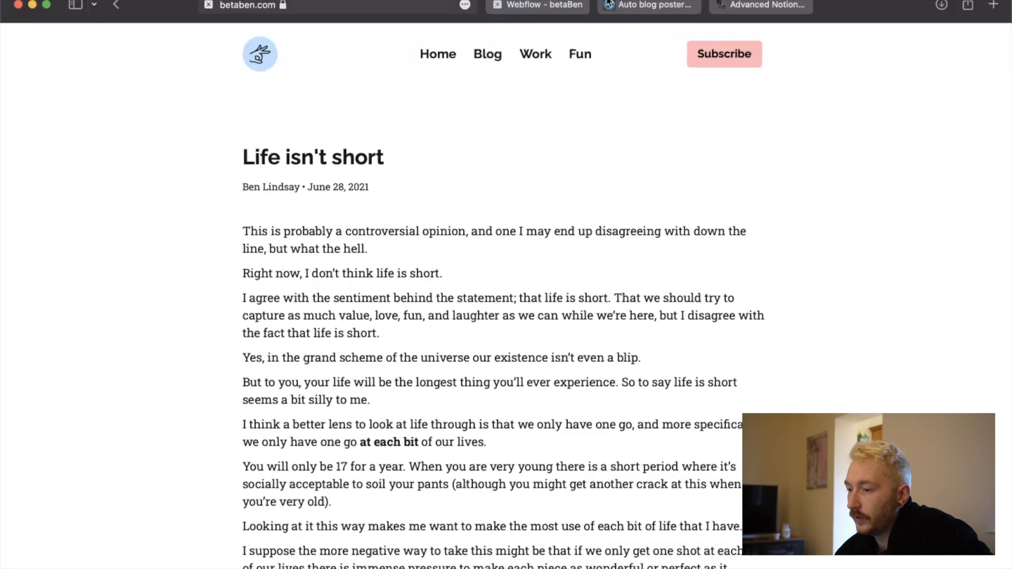
Return to the Auto blog poster Webflow × Notion scenario in Integromat and run it once.
left_click(611, 5)
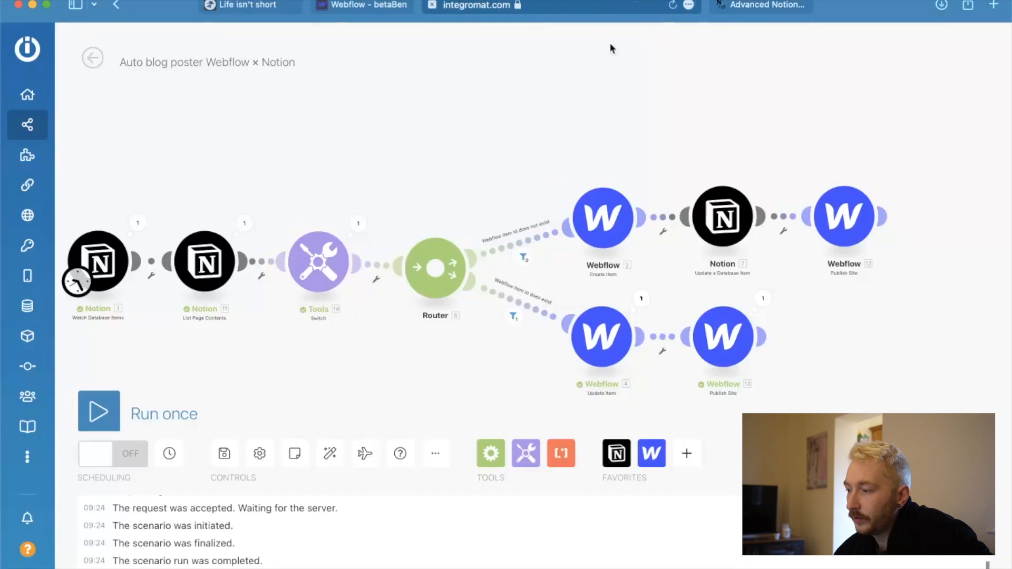
left_click(100, 417)
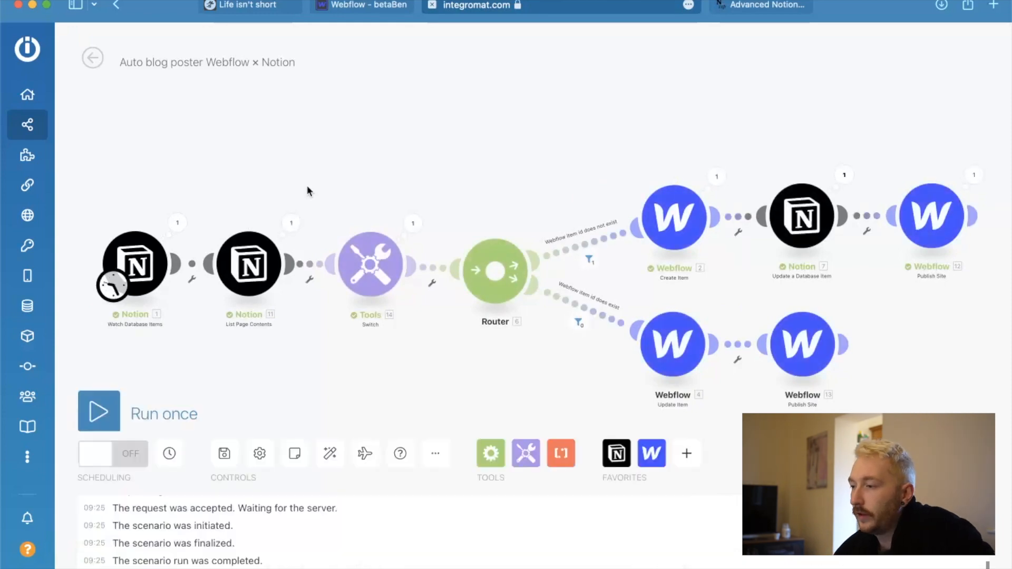
Check the live site's Blog page and the Webflow Blog-posts collection for the newly created post.
left_click(248, 5)
left_click(433, 7)
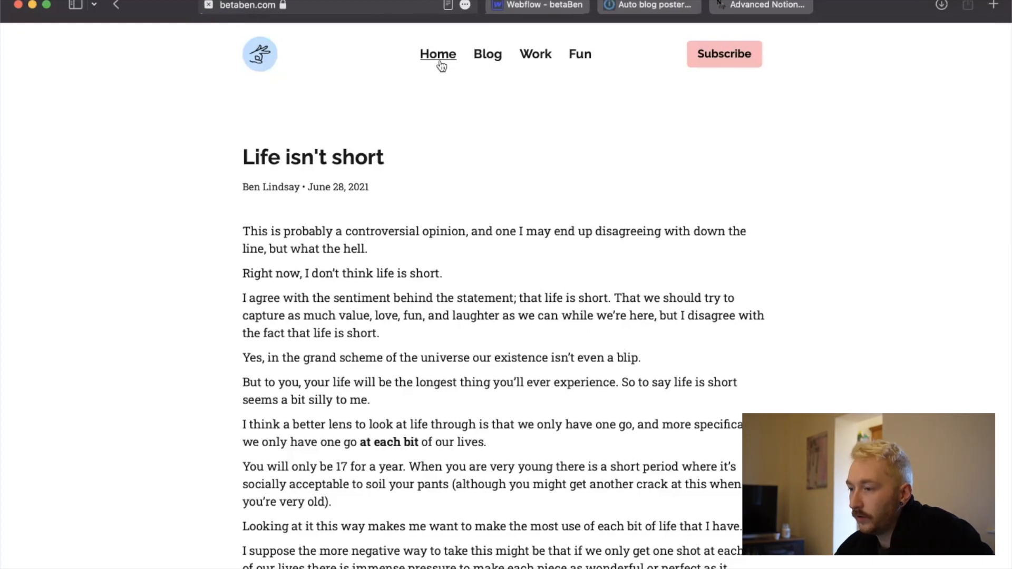
left_click(488, 55)
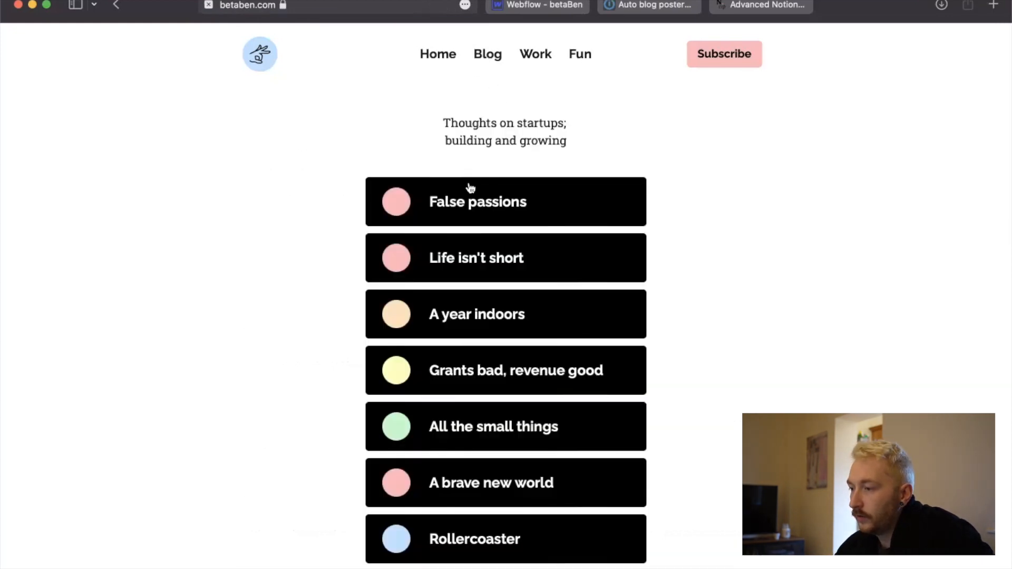
scroll(314, 314, "down", 6)
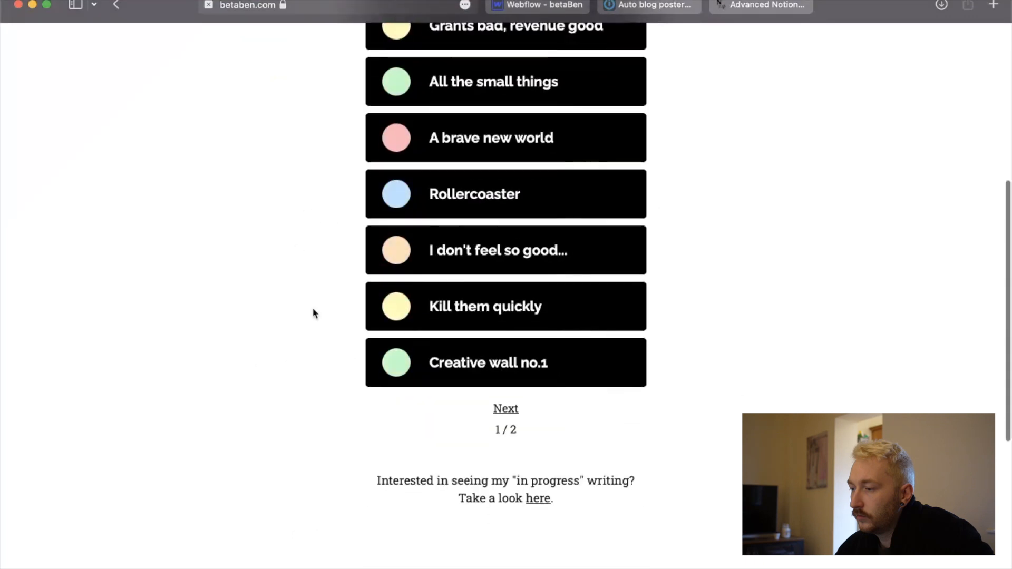
scroll(312, 314, "up", 4)
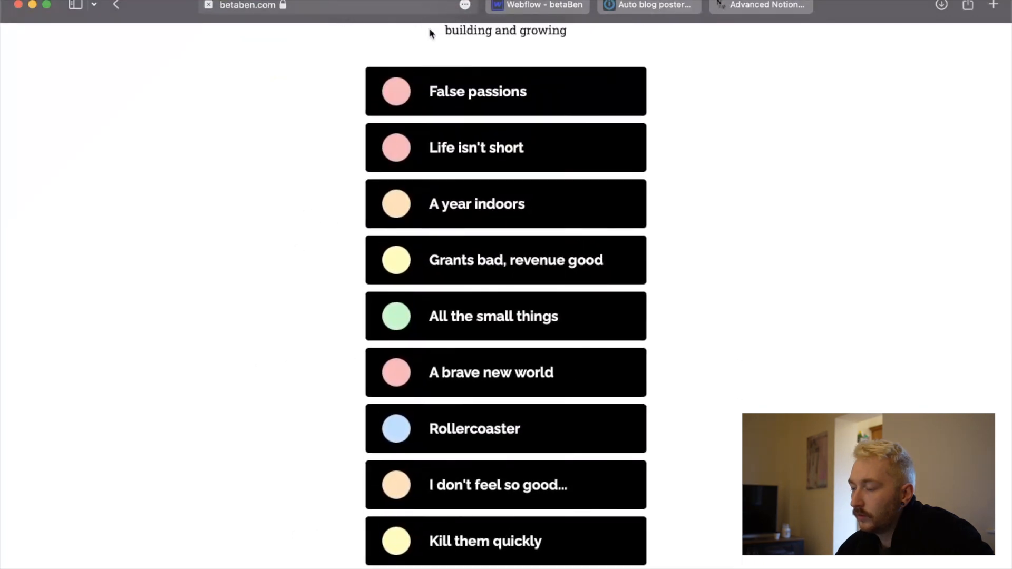
left_click(559, 5)
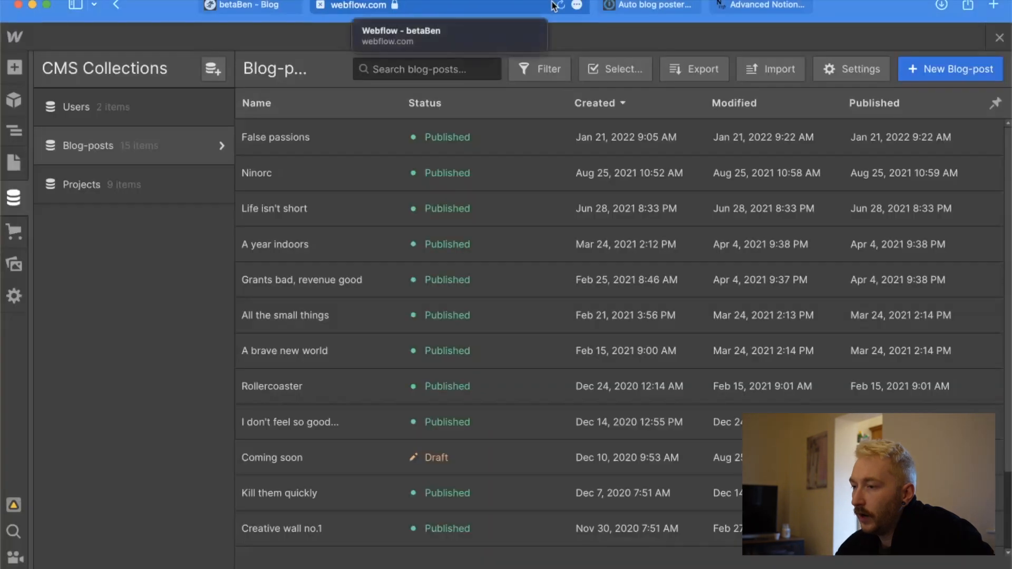
left_click(253, 5)
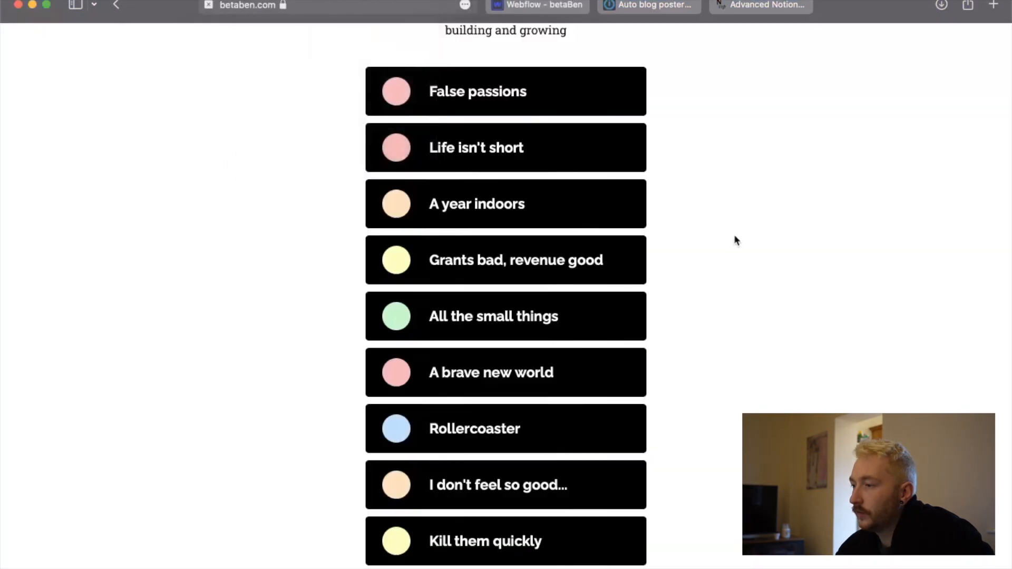
In the scenario, save the Webflow Create Item module with Draft off and Live set to Yes.
left_click(654, 5)
scroll(661, 306, "down", 3)
scroll(661, 305, "up", 5)
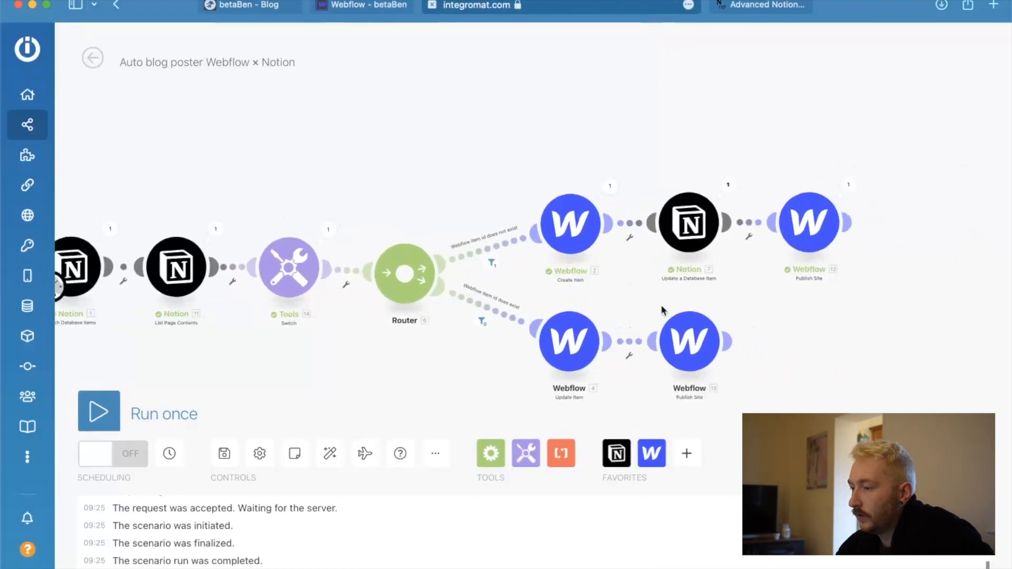
left_click(500, 207)
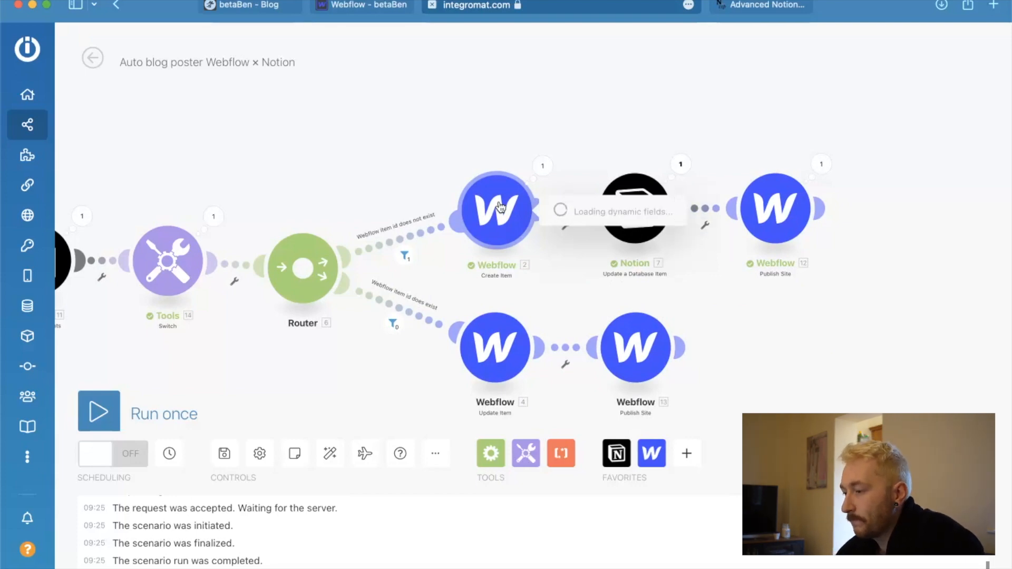
scroll(726, 425, "down", 6)
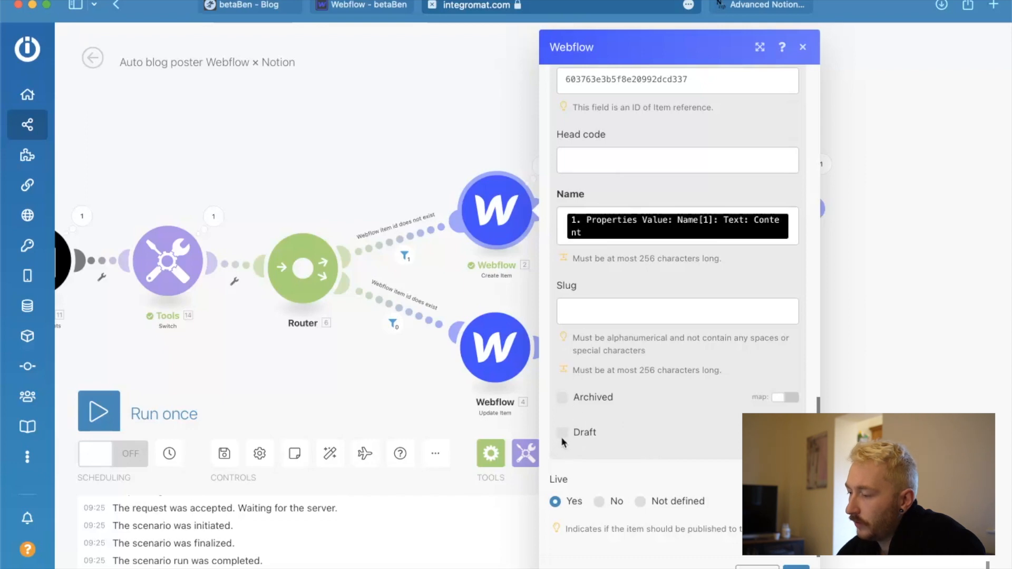
left_click(797, 568)
In the Webflow Update Item module, turn off mapping for Draft, leave the option unticked and save the module.
left_click(497, 355)
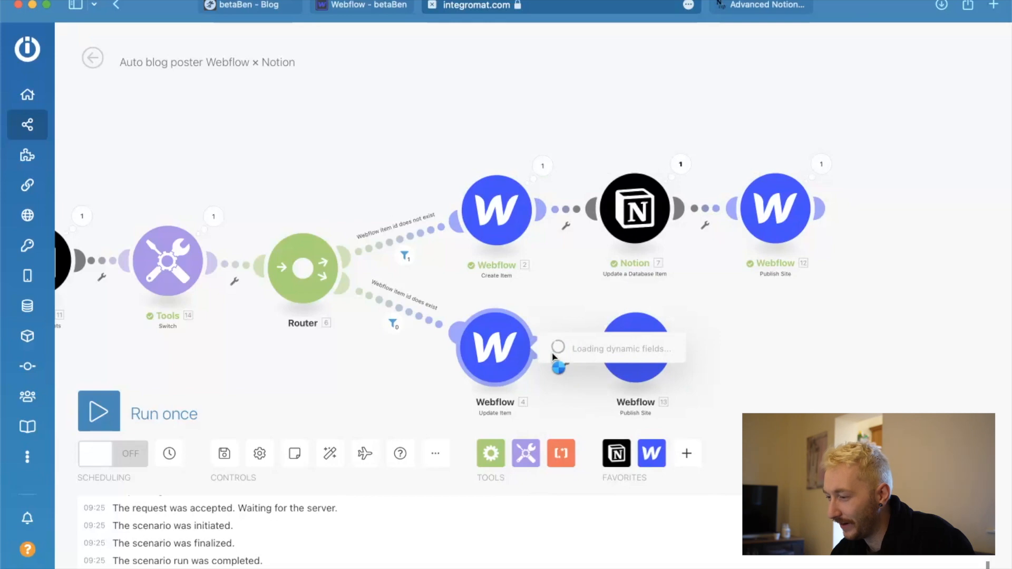
scroll(589, 323, "down", 10)
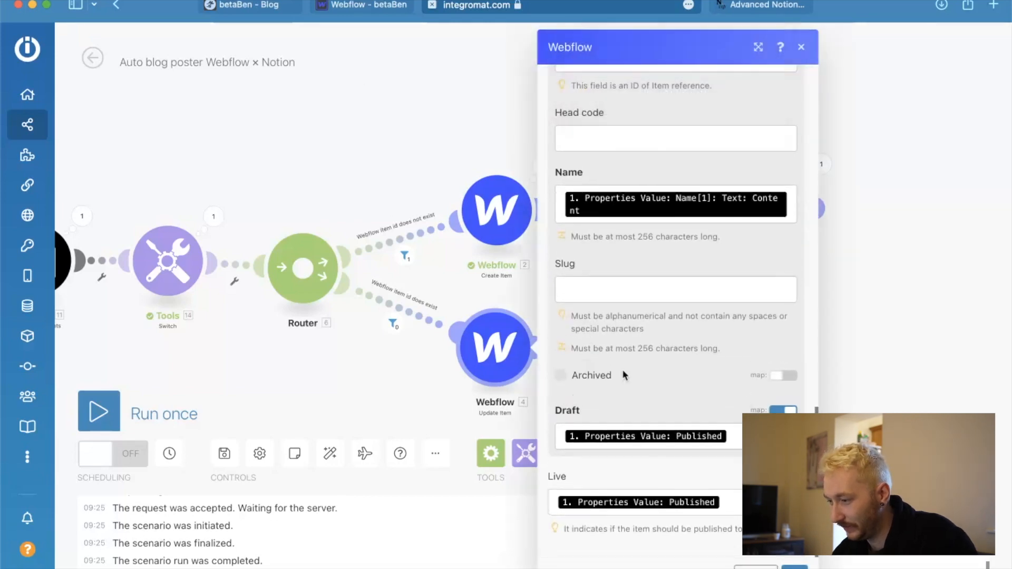
left_click(665, 446)
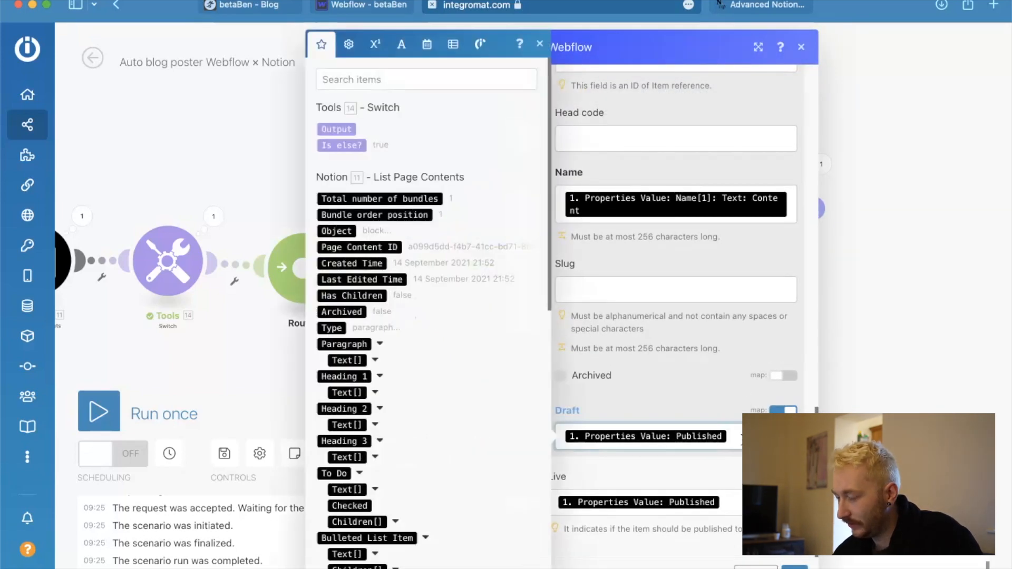
left_click(787, 411)
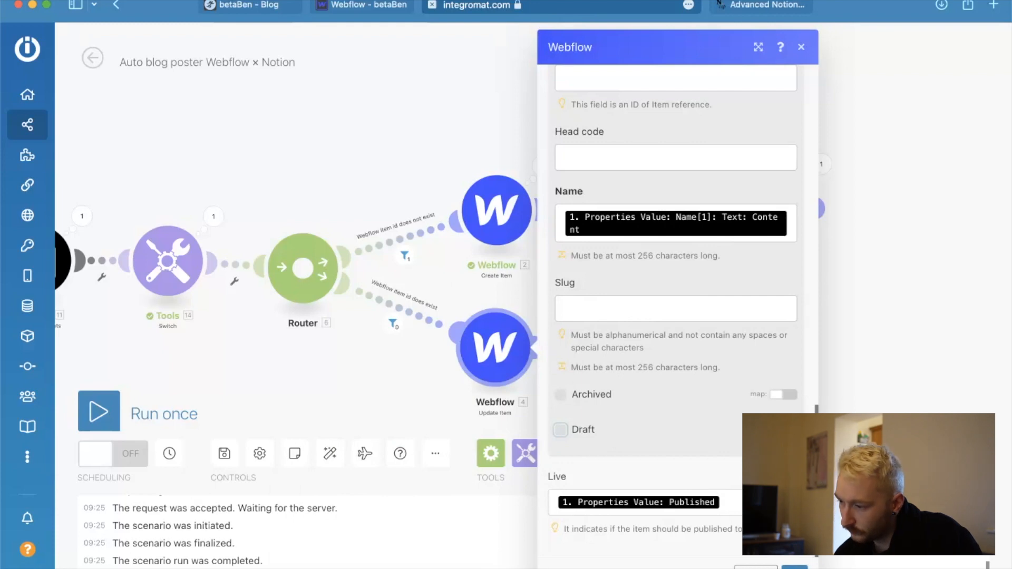
left_click(794, 568)
Make room before the Router and insert a second Tools Switch module between the existing Switch and the Router.
scroll(211, 287, "down", 3)
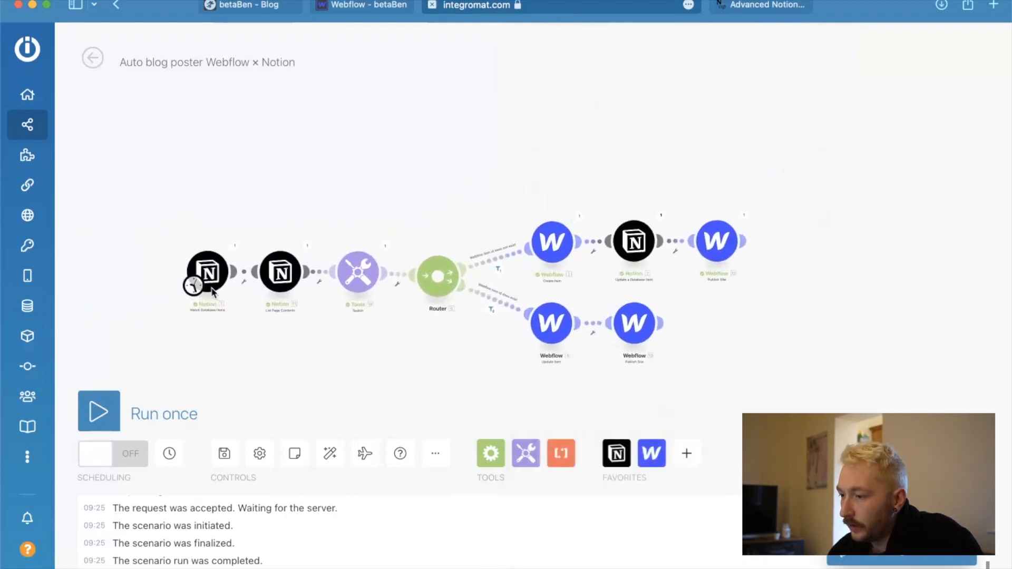
scroll(212, 289, "up", 1)
left_click_drag(233, 275, 175, 276)
left_click_drag(324, 270, 253, 271)
left_click_drag(402, 271, 336, 274)
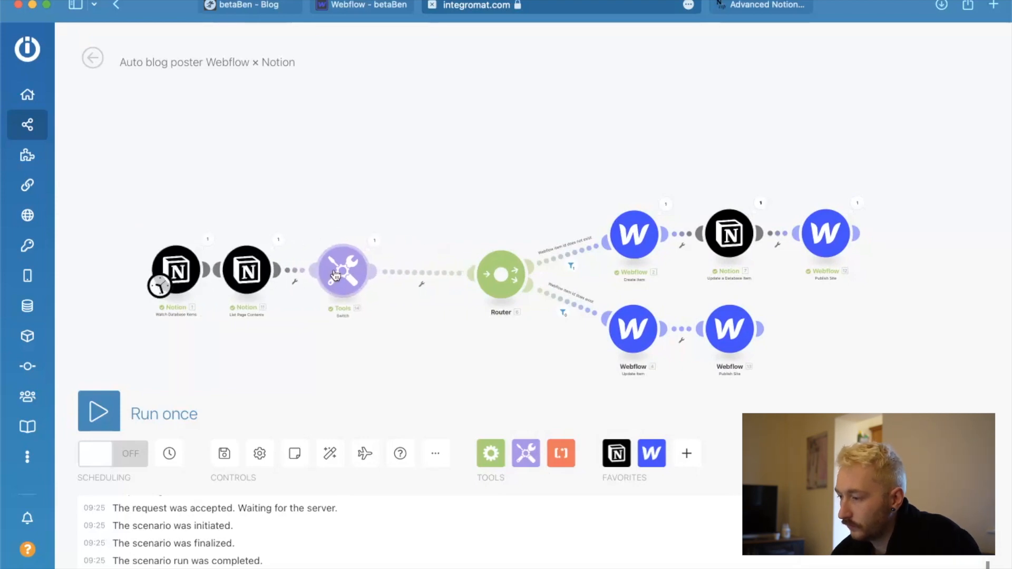
left_click(530, 458)
scroll(632, 363, "down", 6)
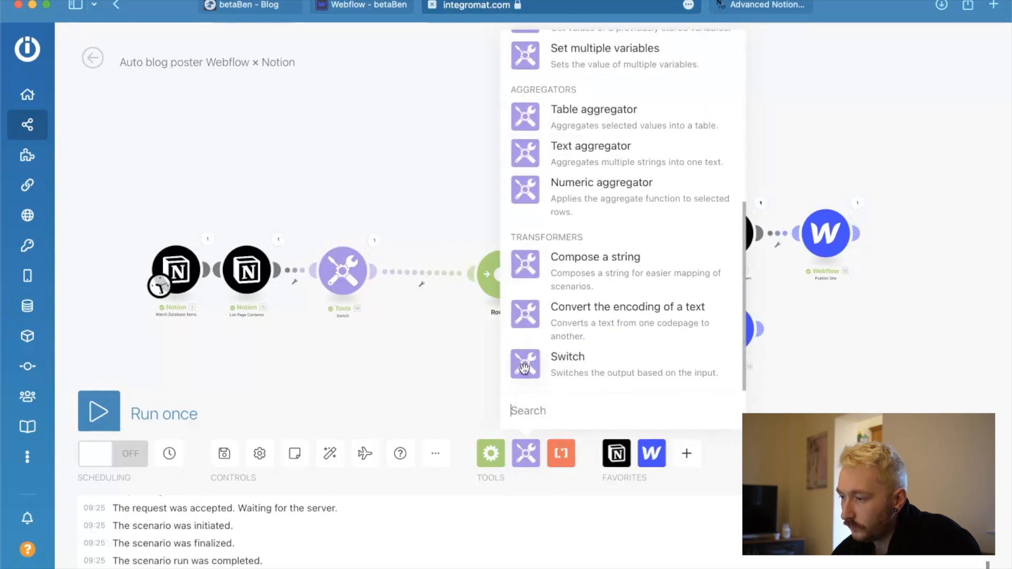
left_click(568, 362)
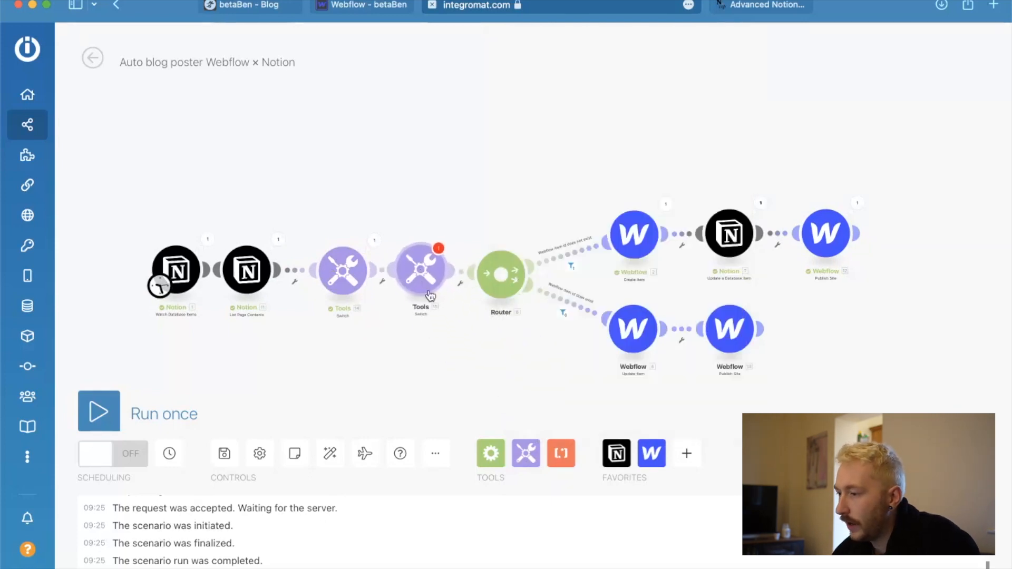
left_click(431, 296)
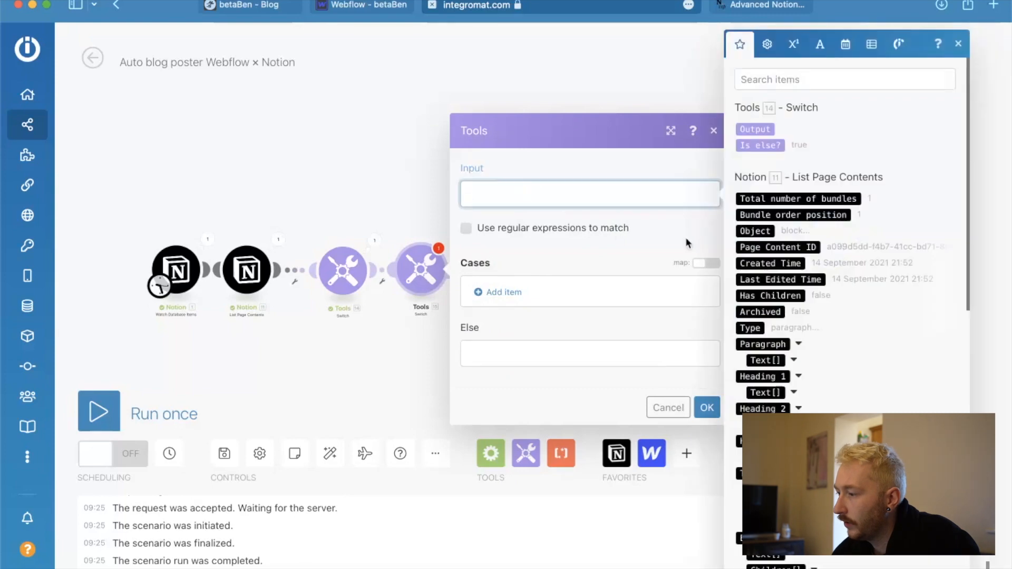
scroll(774, 242, "down", 15)
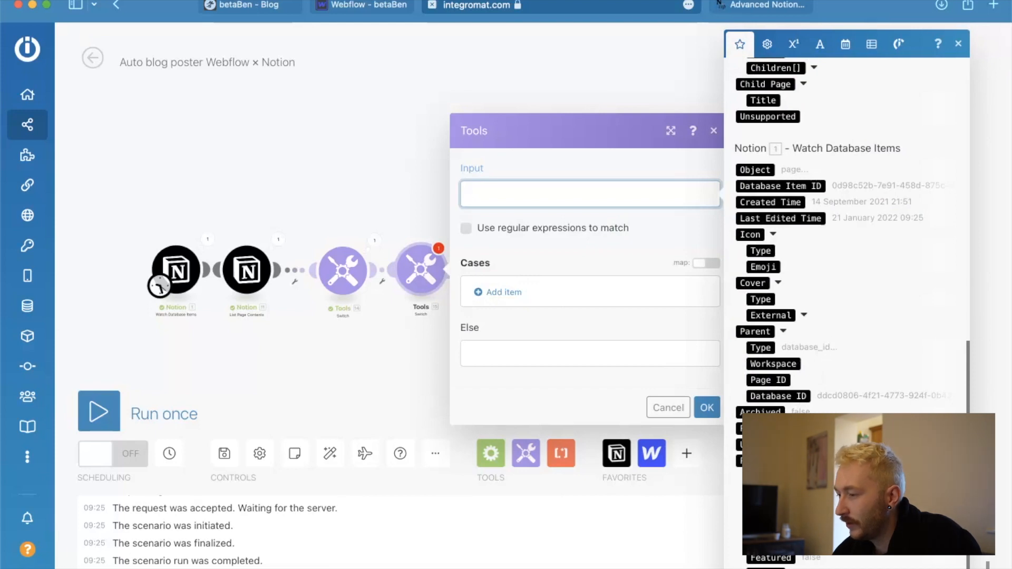
left_click(772, 514)
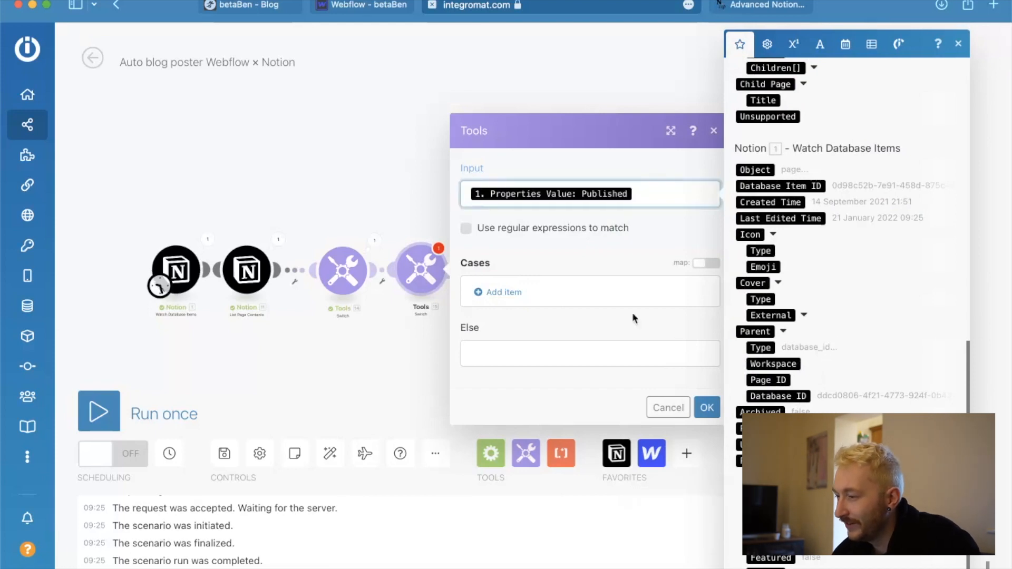
left_click(612, 260)
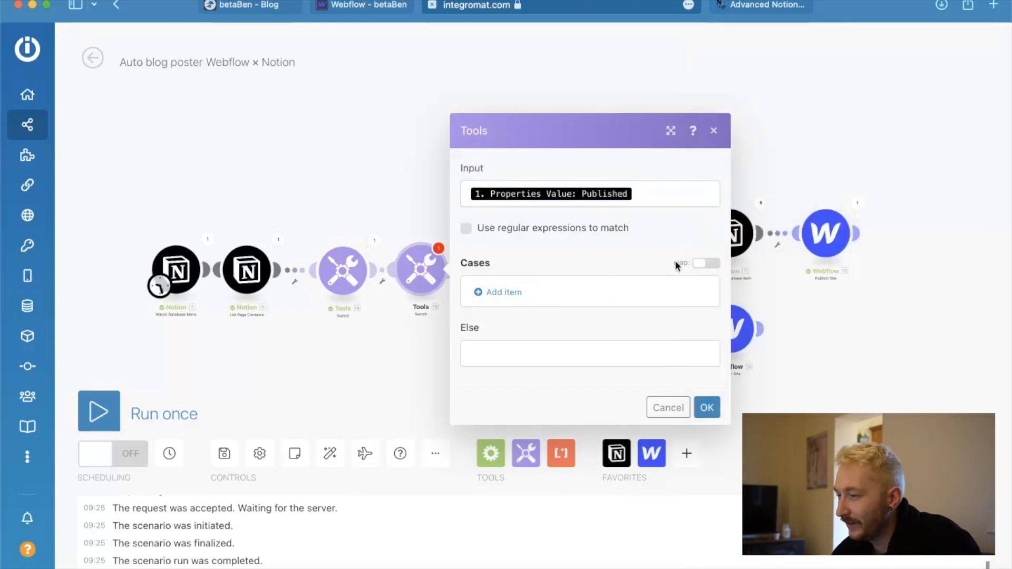
Add a case to the new Switch with pattern true and output false.
left_click(520, 297)
left_click(595, 258)
type("true")
left_click(616, 336)
type("fals")
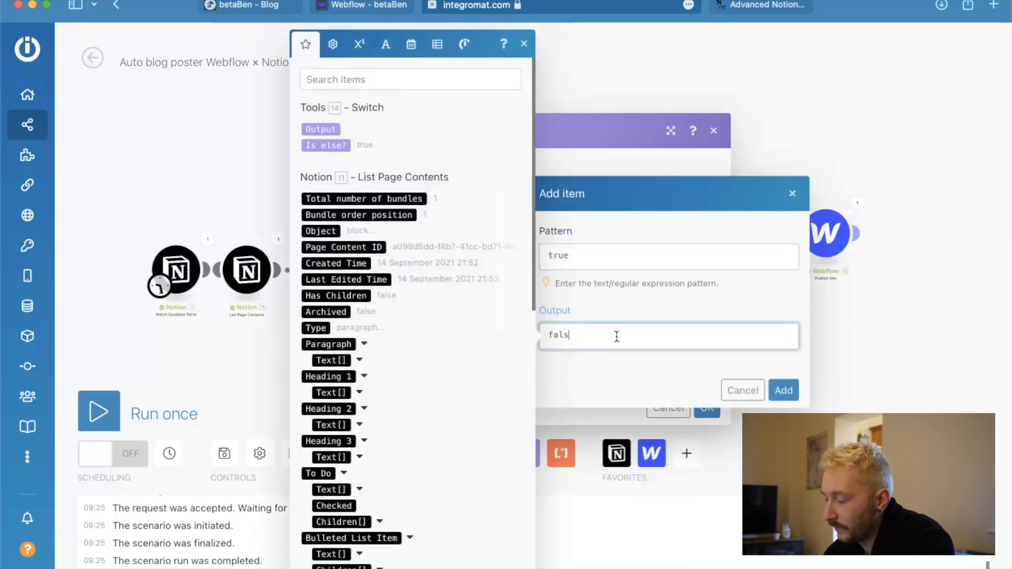
type("e")
left_click(784, 391)
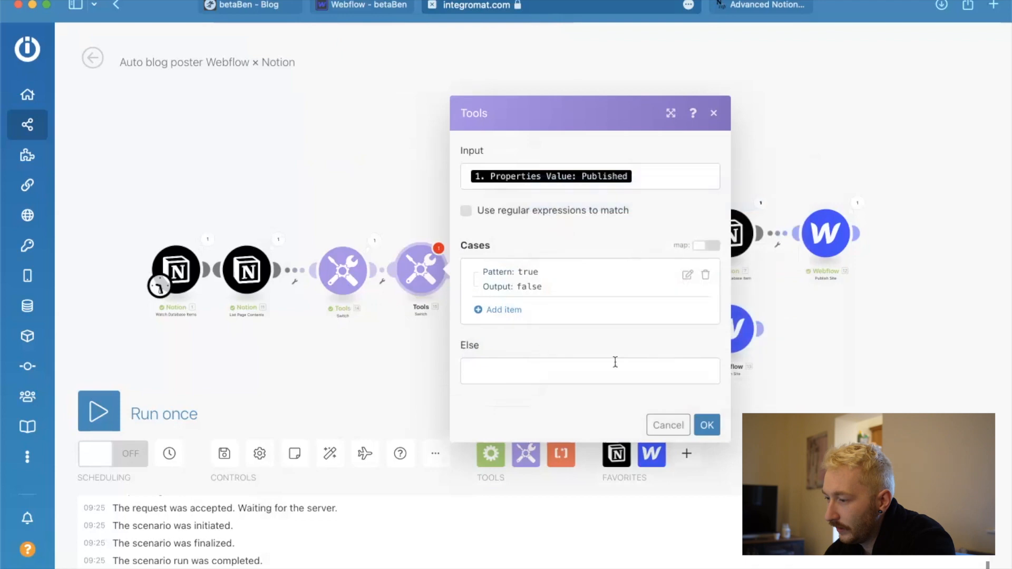
Add a second case with pattern false and output true, and save the Switch module.
left_click(502, 310)
left_click(575, 274)
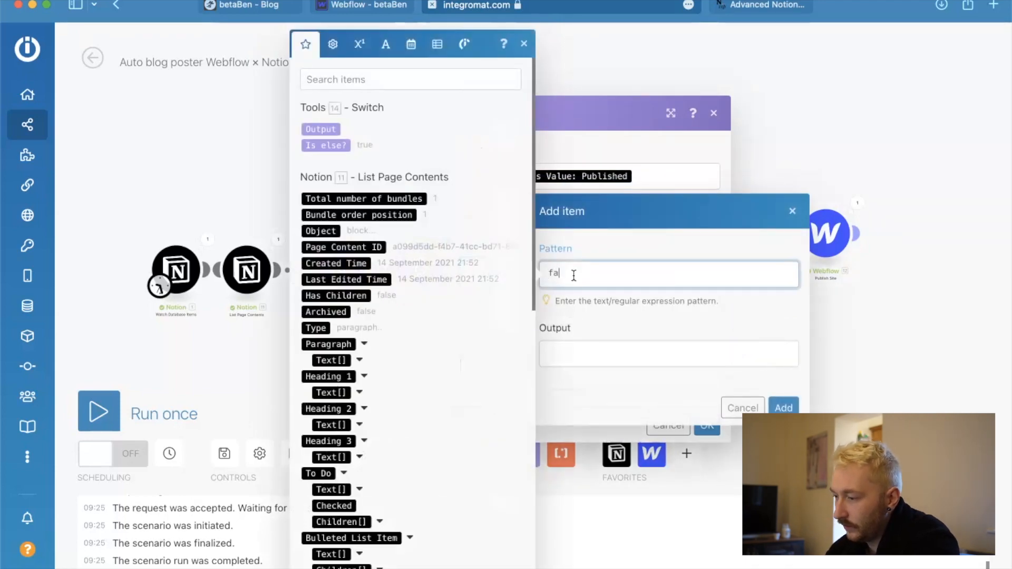
left_click(579, 356)
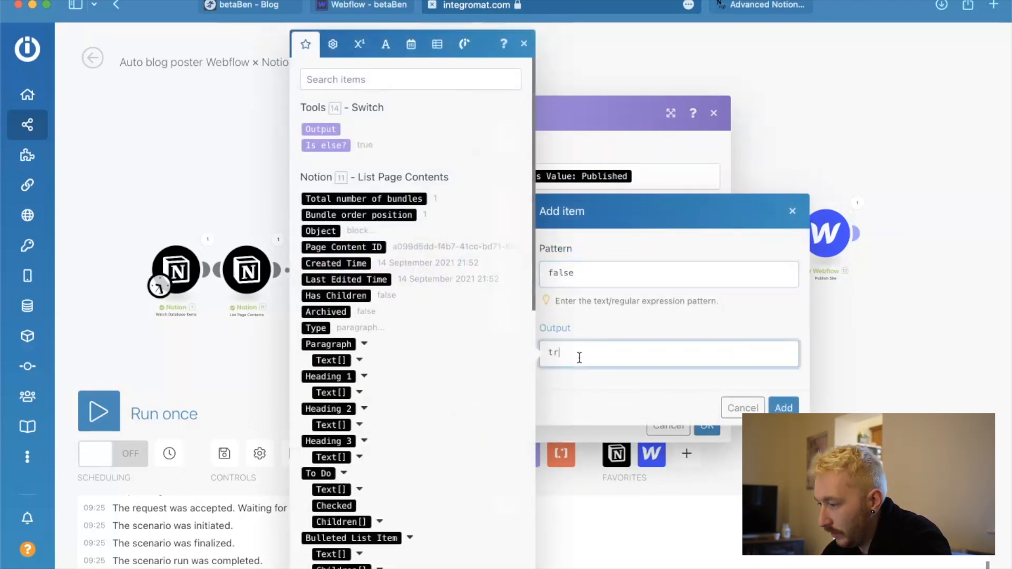
left_click(784, 408)
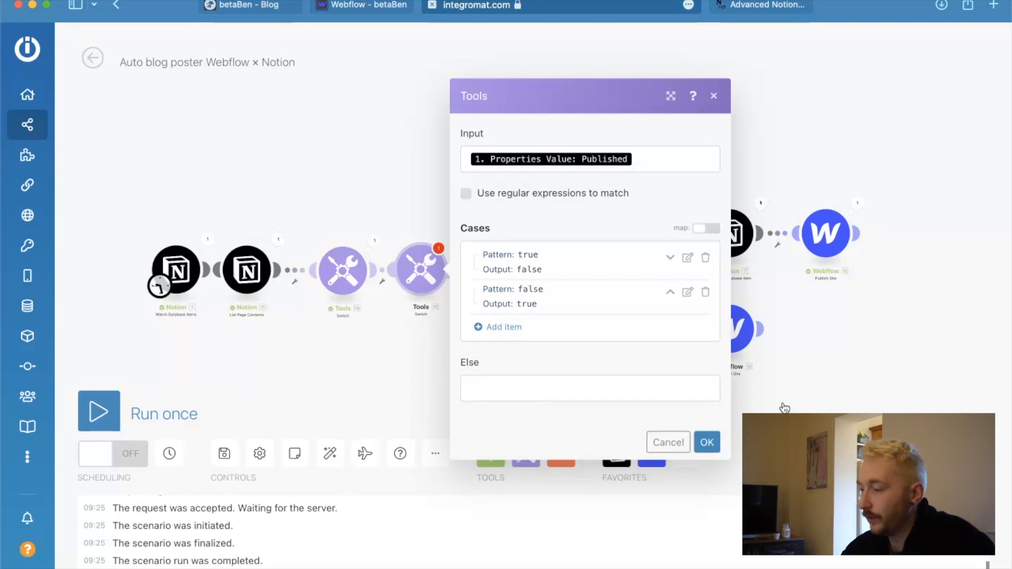
left_click(707, 442)
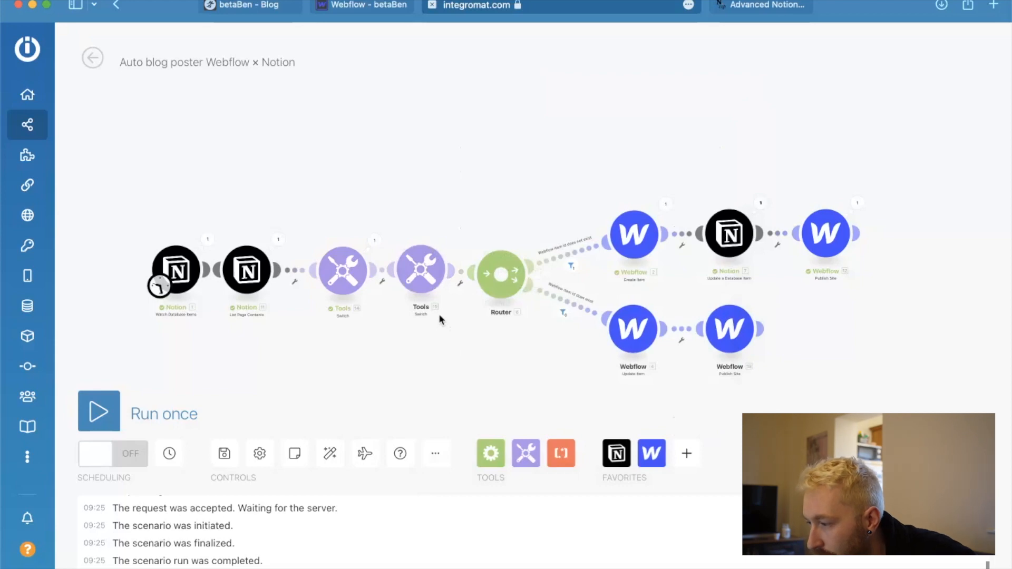
Map the Draft field of the Webflow Update Item module to the second Tools Switch module's Output and save it.
left_click(628, 337)
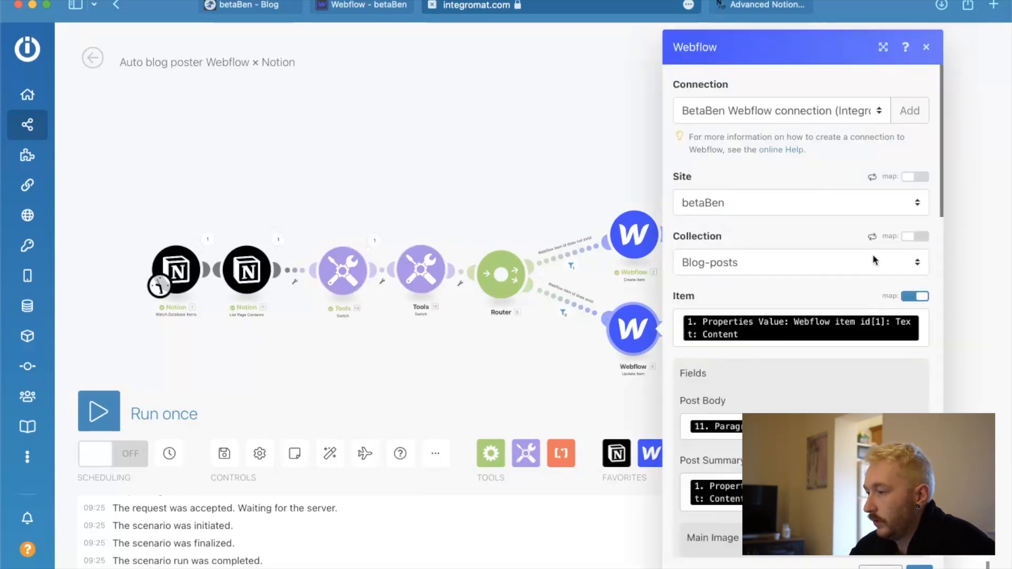
scroll(874, 260, "down", 10)
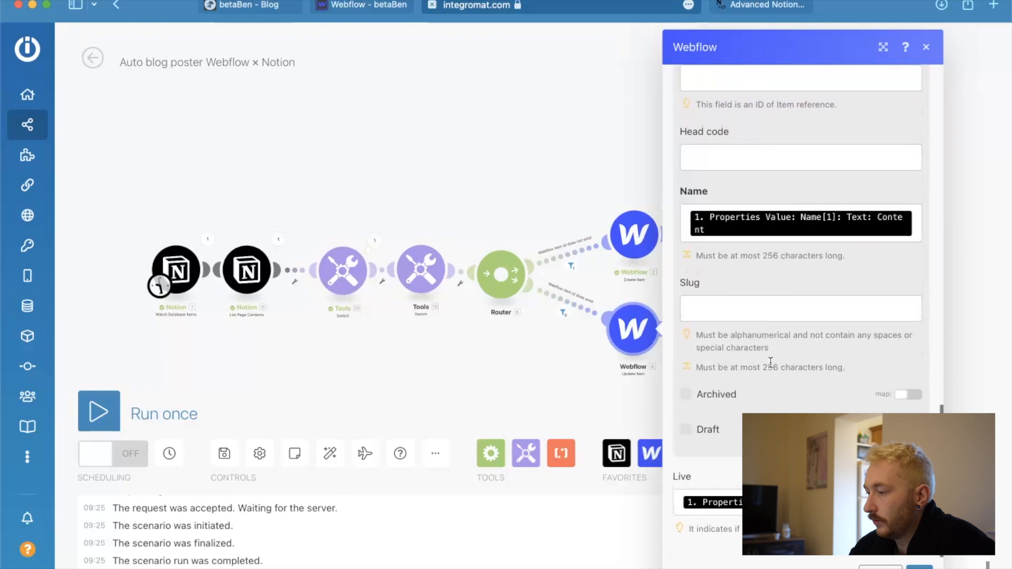
left_click(686, 430)
left_click(909, 430)
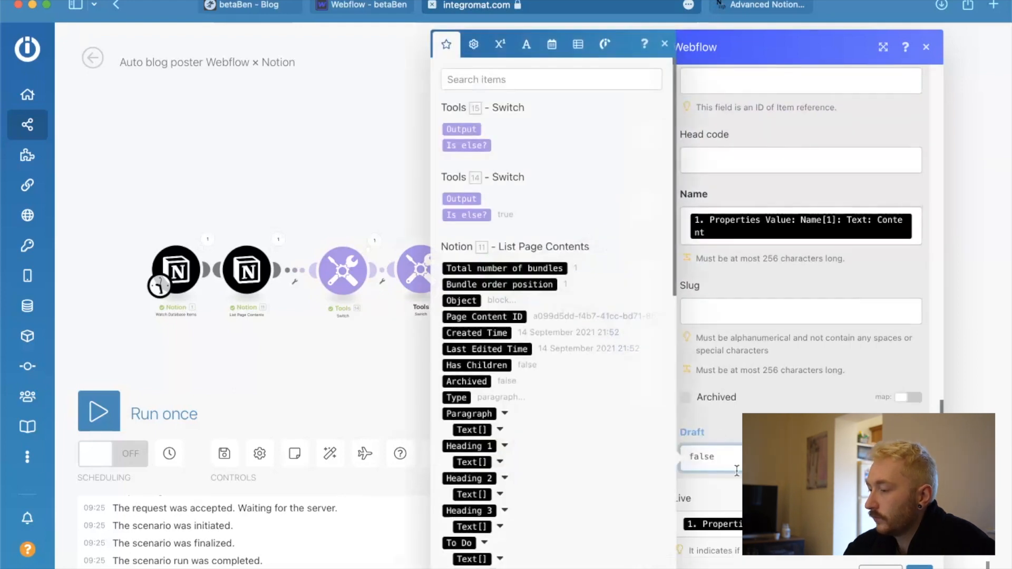
left_click_drag(717, 458, 648, 459)
key("BackSpace")
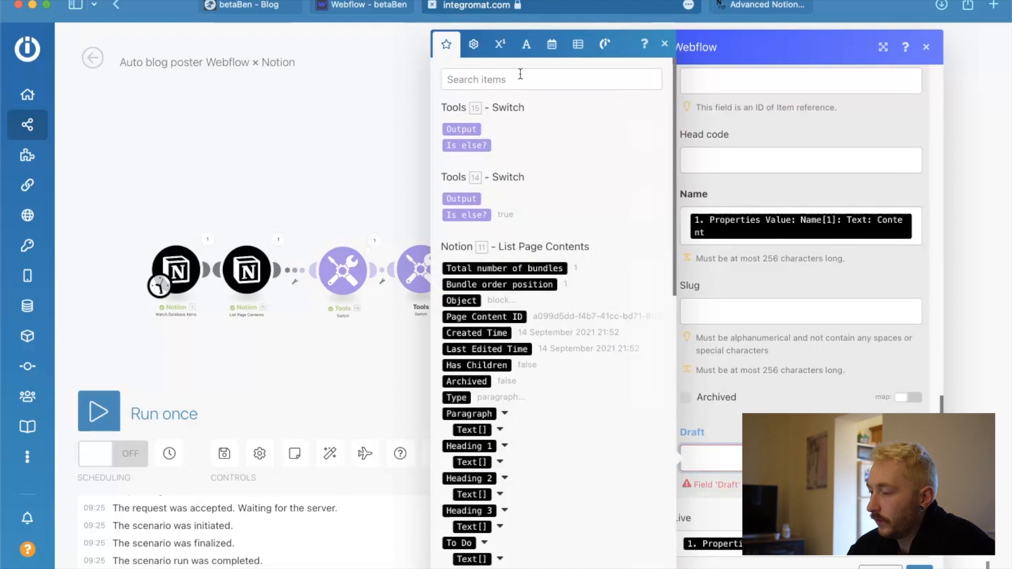
left_click(462, 129)
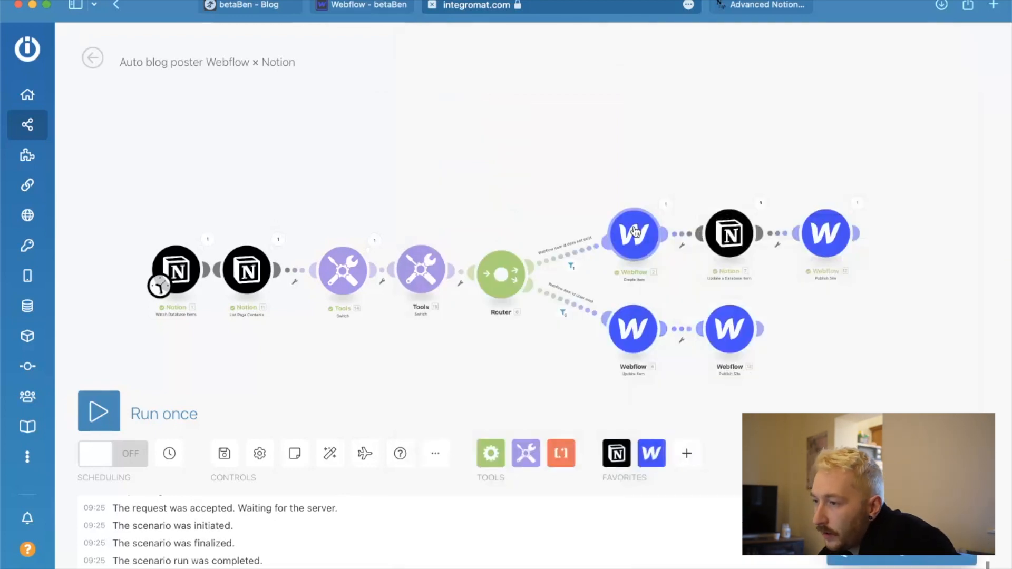
Switch to the Webflow designer, reload the site and open the Blog-posts collection.
left_click(373, 8)
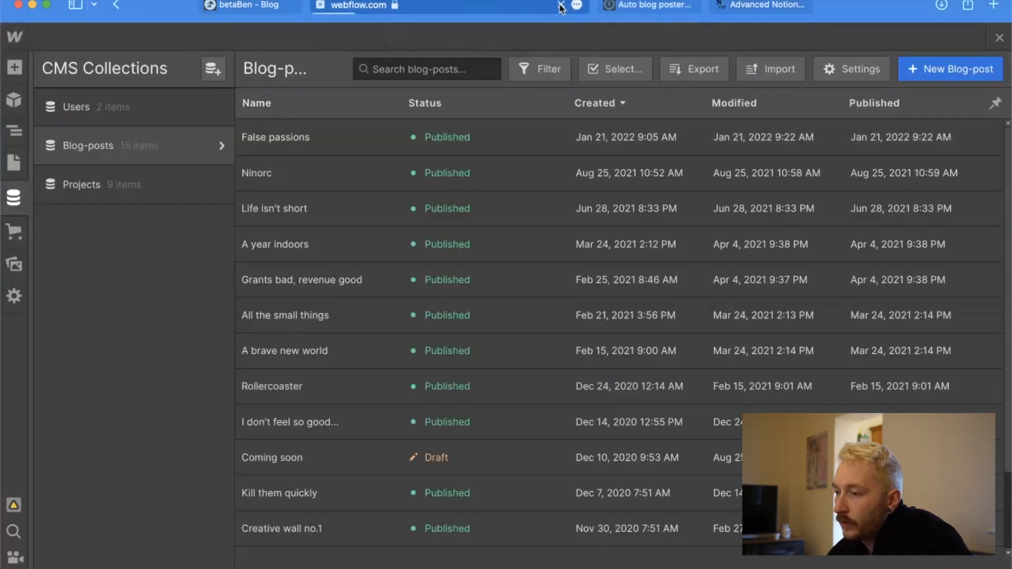
left_click(561, 6)
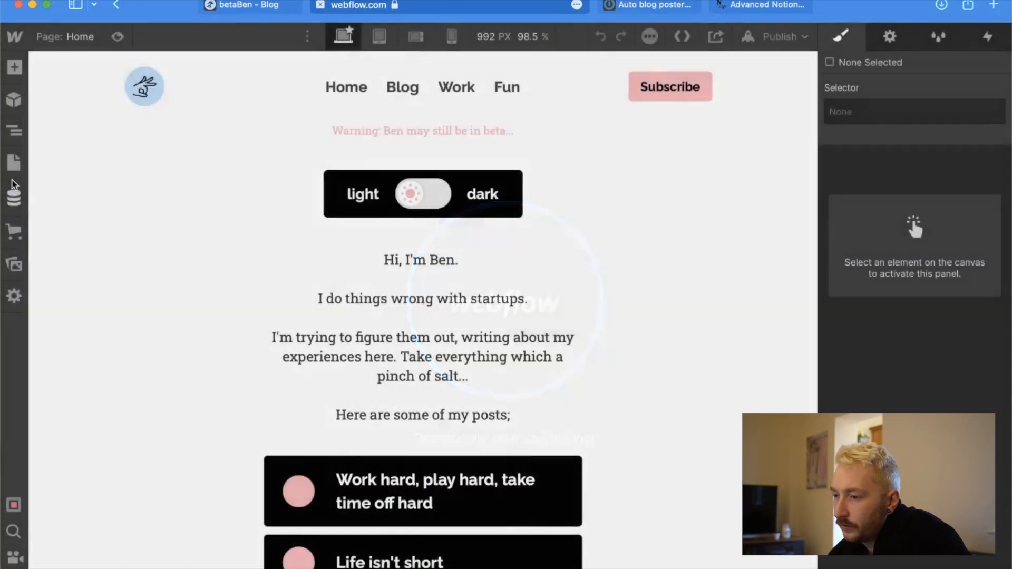
left_click(14, 198)
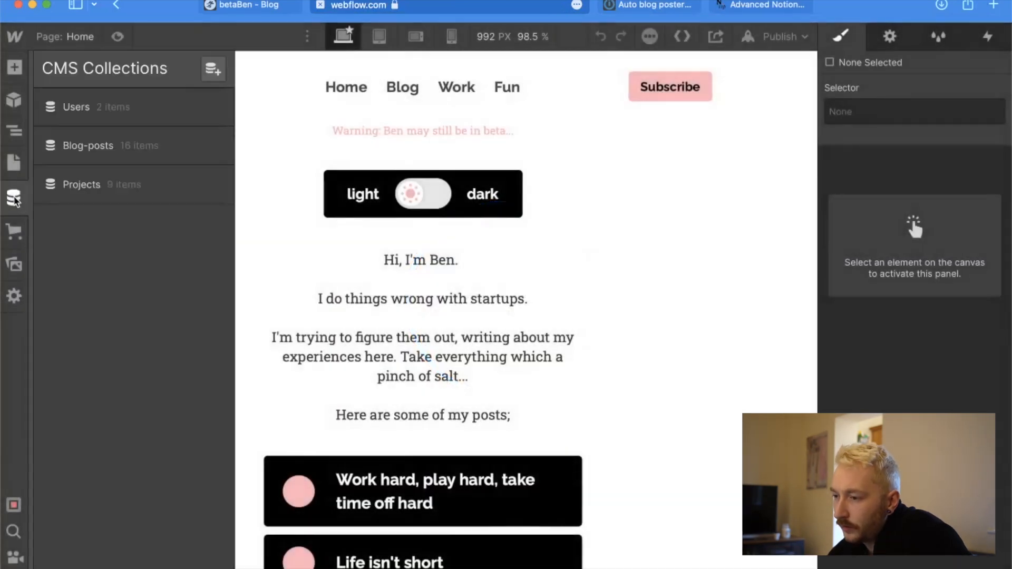
left_click(130, 146)
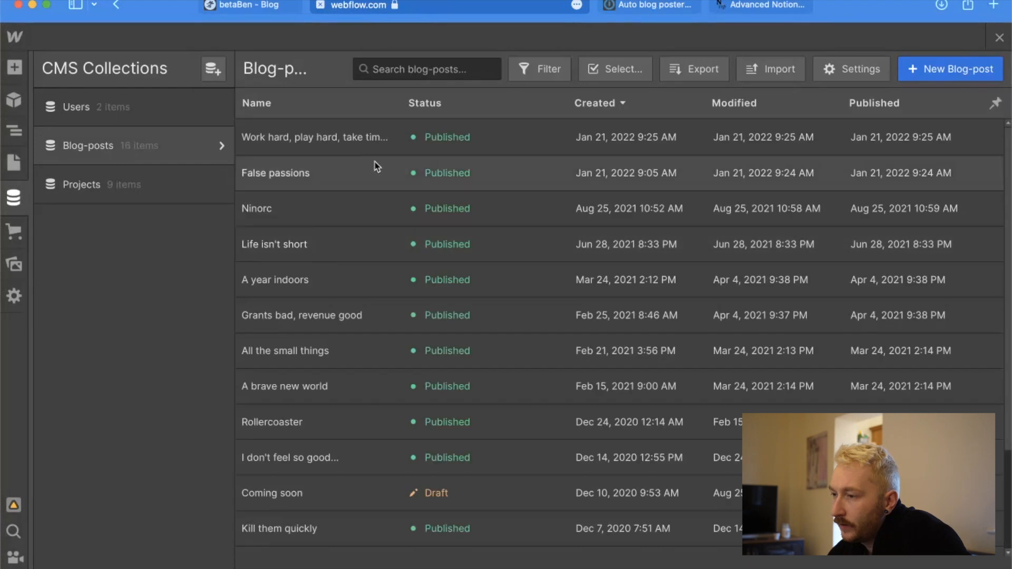
Reload the live betaBen blog page and look for the new post there and on the Fun page.
left_click(266, 7)
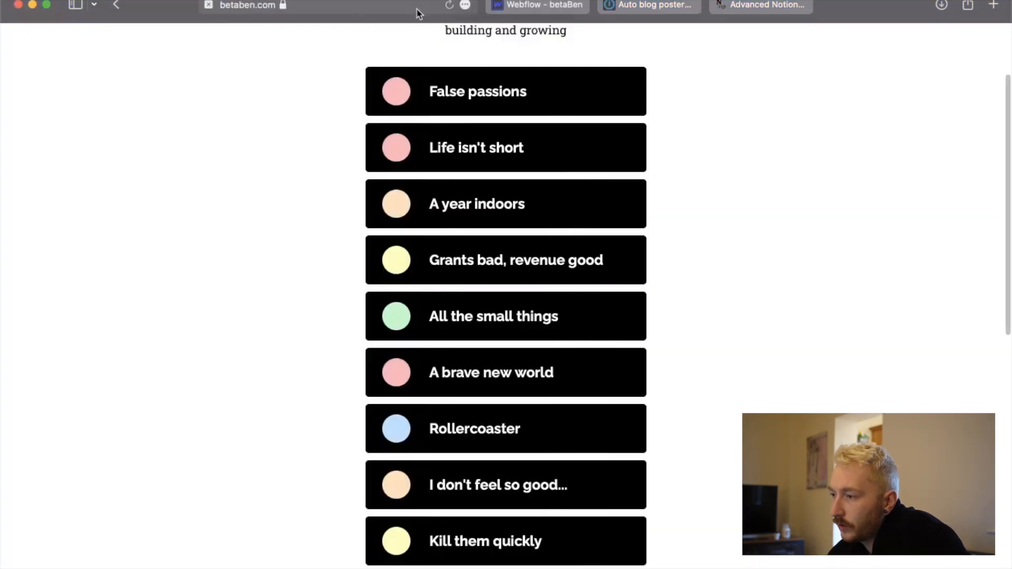
left_click(449, 6)
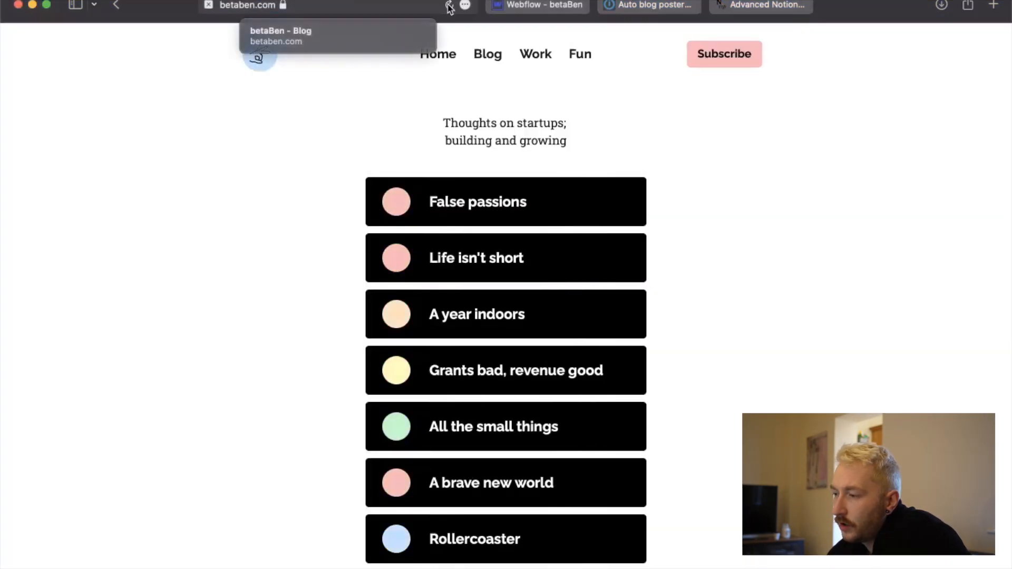
left_click(579, 57)
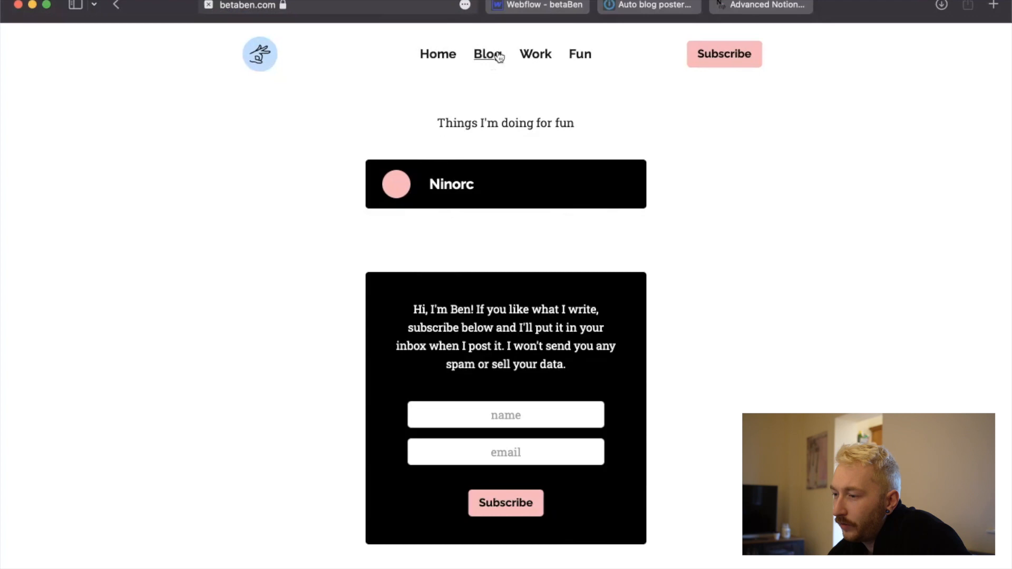
Return to Webflow and examine the custom fields of the "Work hard, play hard, take time off hard" blog post.
left_click(532, 6)
left_click(334, 138)
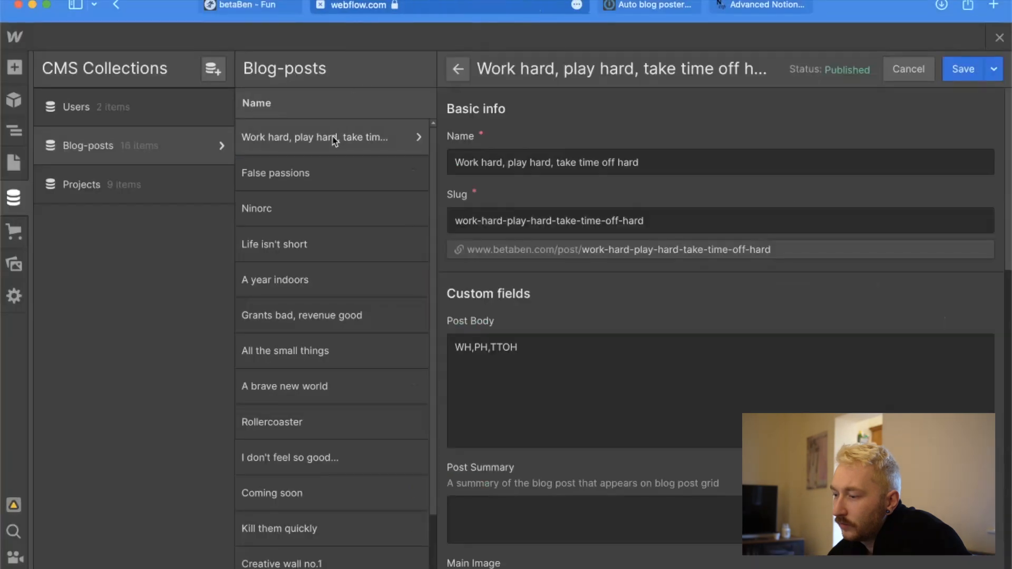
scroll(543, 394, "down", 12)
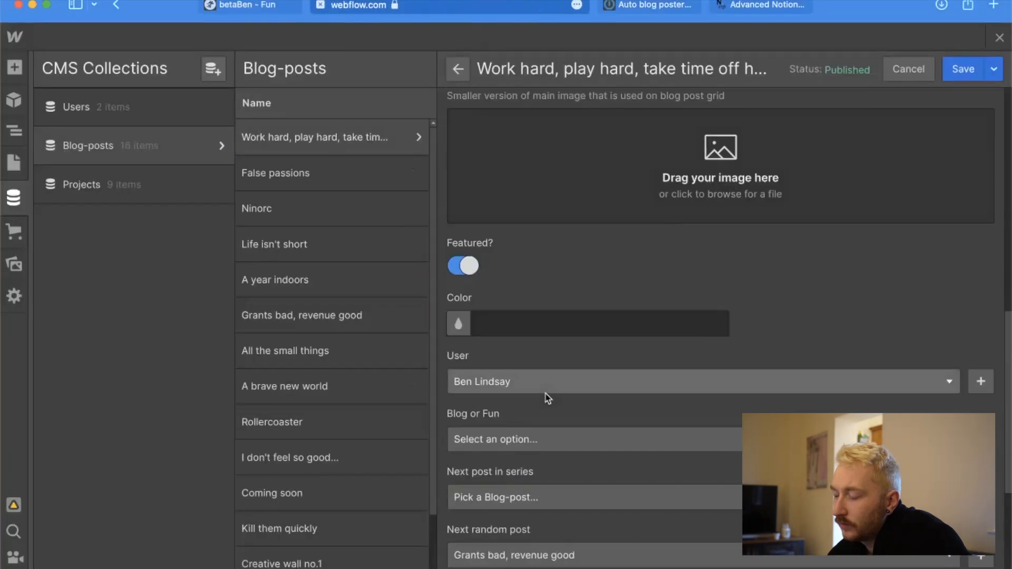
scroll(548, 398, "down", 3)
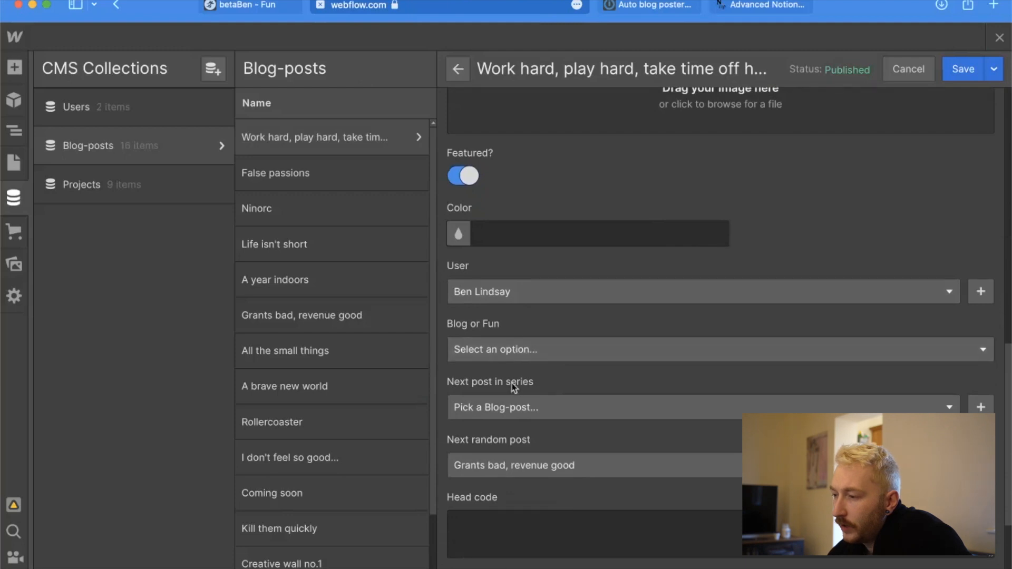
scroll(533, 452, "down", 6)
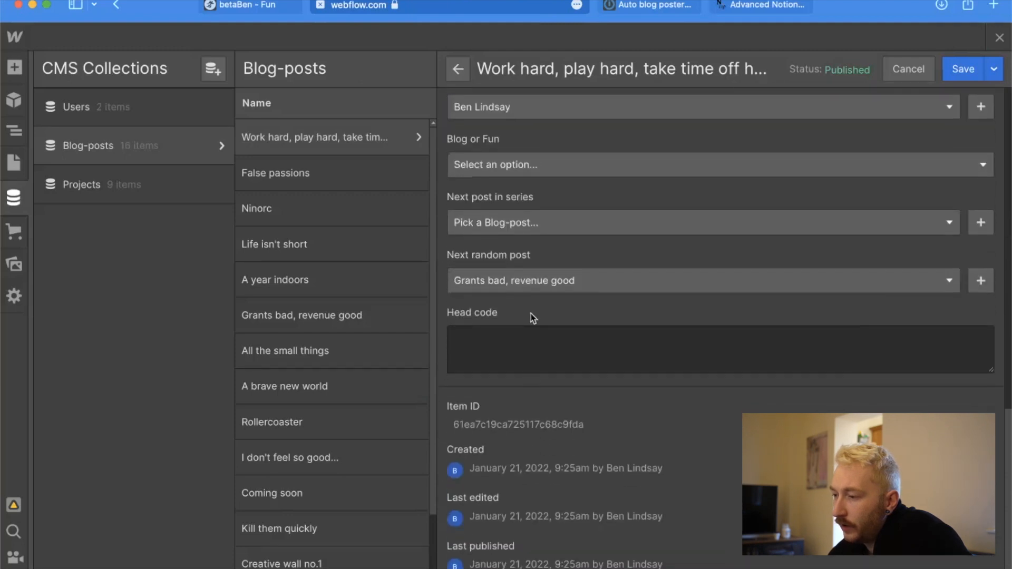
scroll(533, 316, "up", 10)
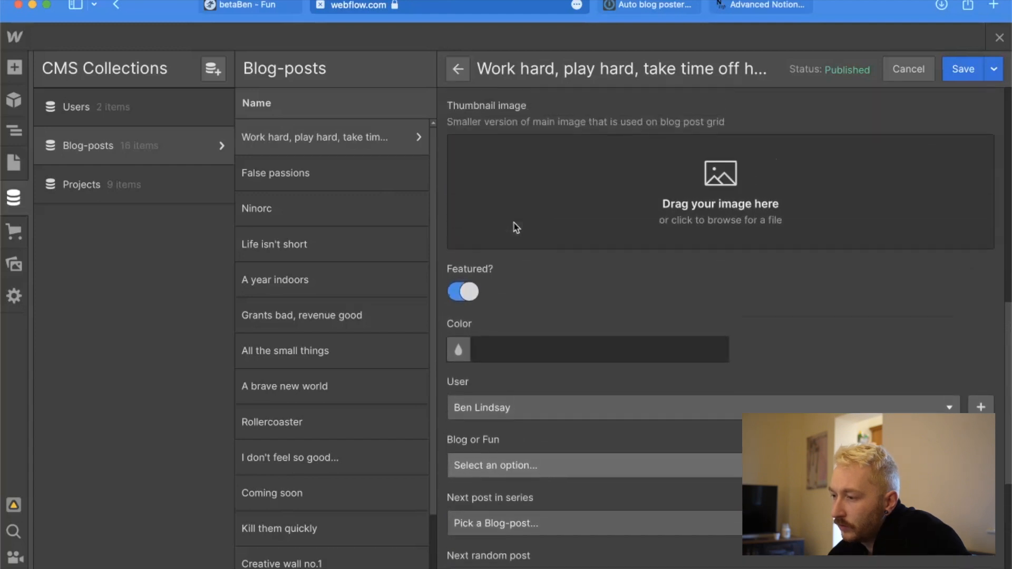
scroll(515, 227, "up", 20)
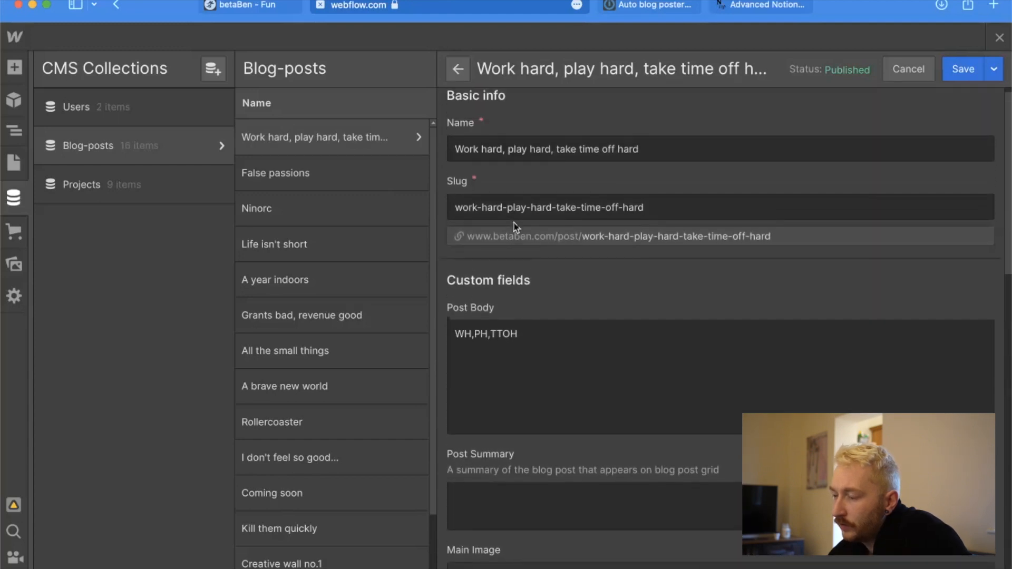
Check the Blog or Fun setting and other custom fields of the "False passions" blog post for comparison.
left_click(342, 174)
scroll(573, 347, "down", 8)
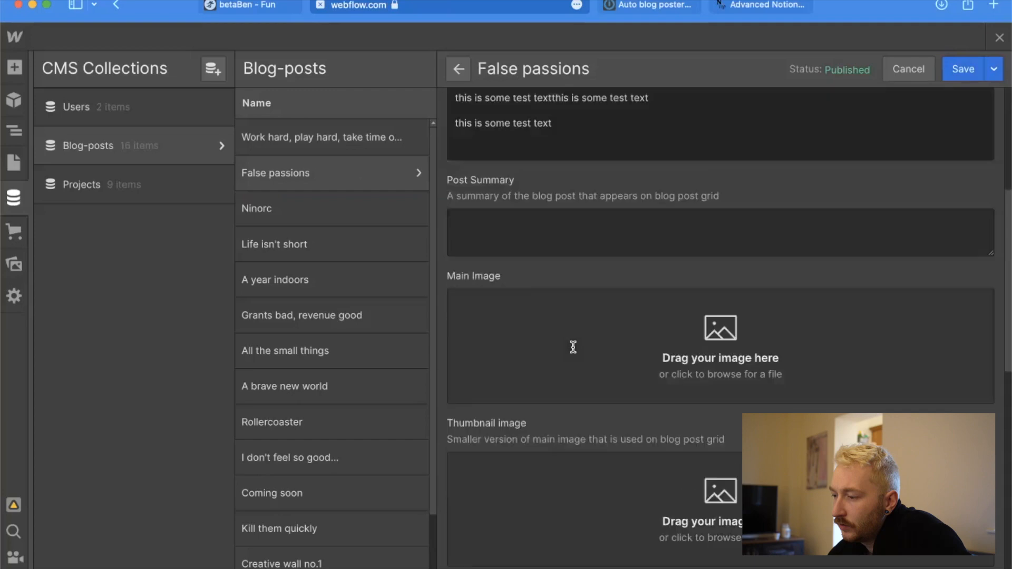
scroll(573, 347, "down", 10)
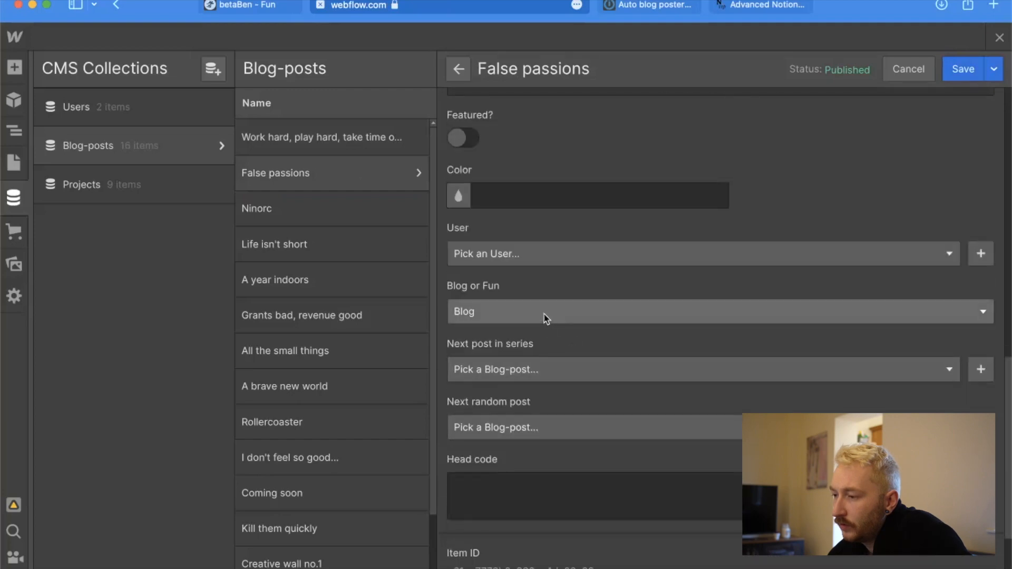
key("ctrl+Up")
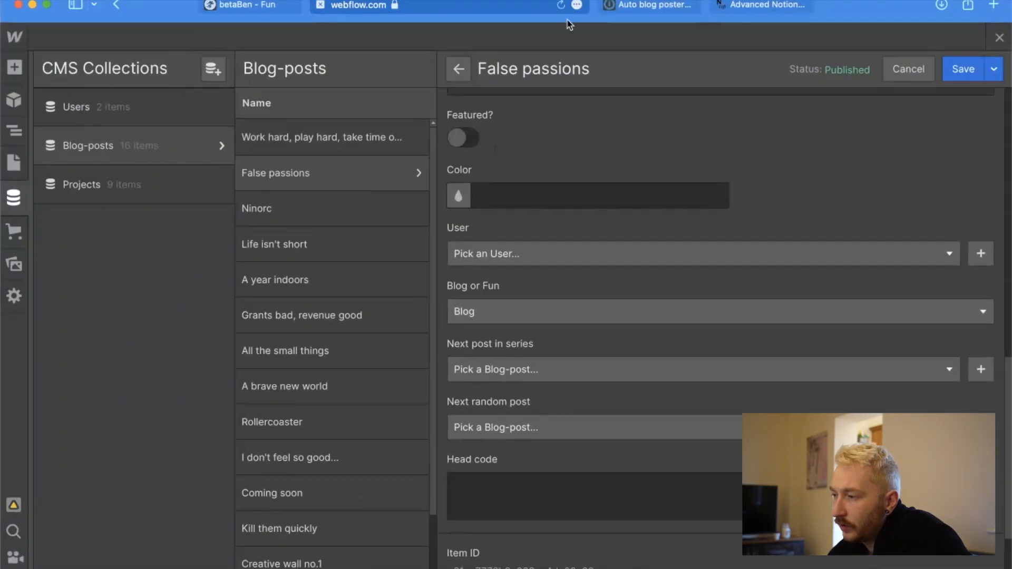
Switch to Integromat, view the settings of the Webflow Create Item module and close them.
left_click(650, 4)
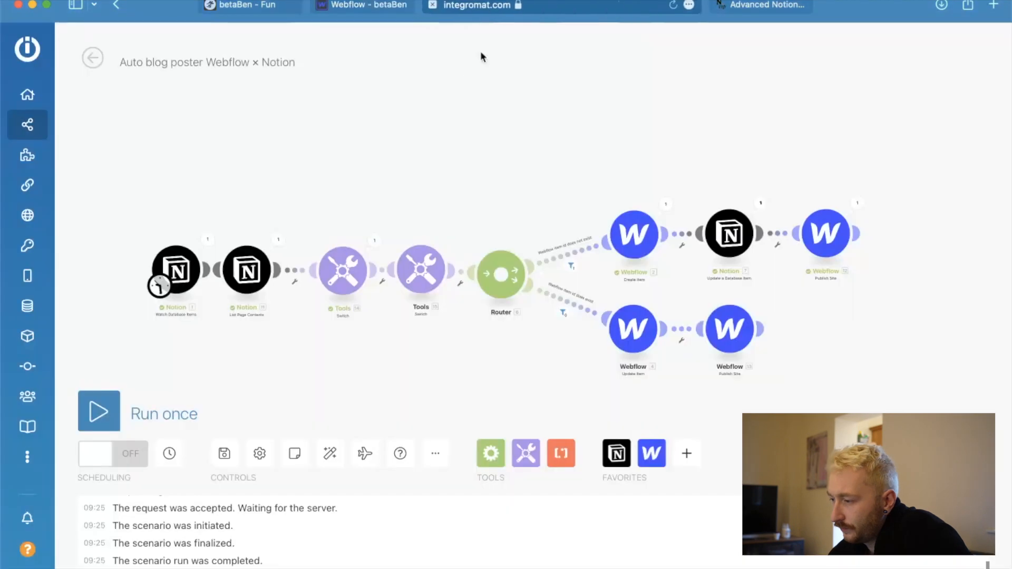
left_click(631, 240)
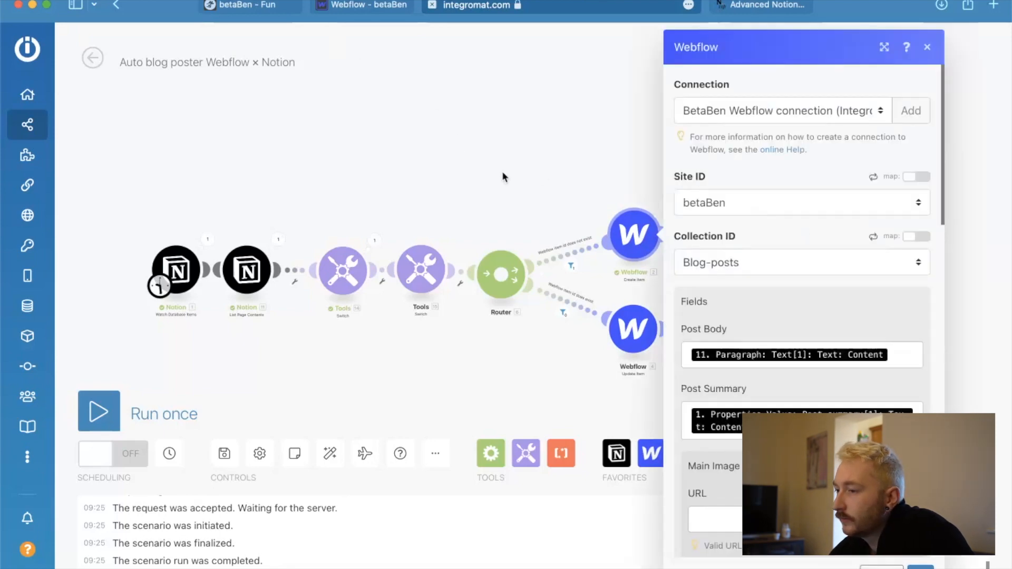
left_click(503, 172)
Switch to Notion and set the "Blog or fun?" property of the "Work hard, play hard, take time off hard" entry to Blog.
key("ctrl+Up")
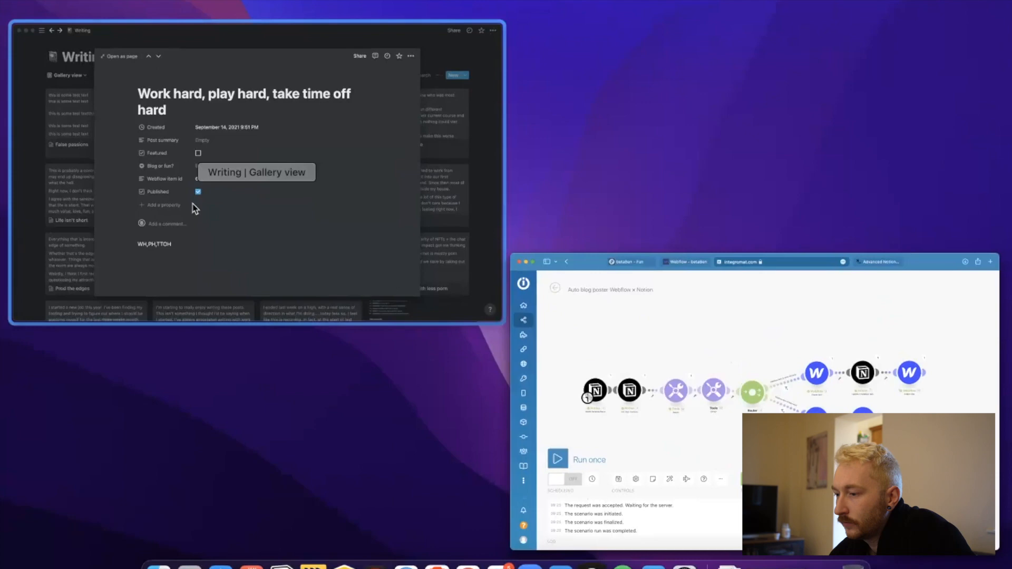
left_click(194, 205)
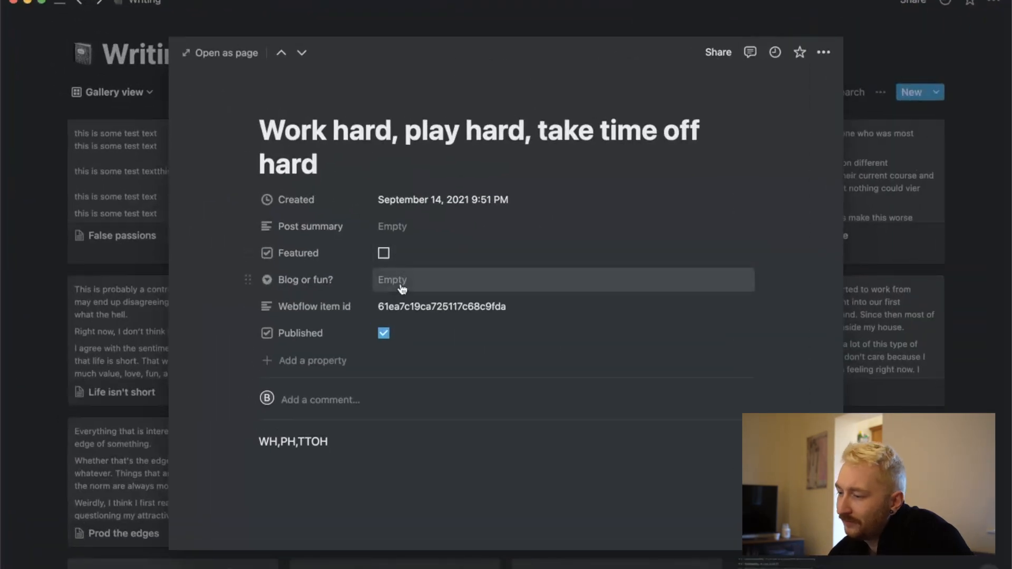
left_click(403, 289)
left_click(417, 327)
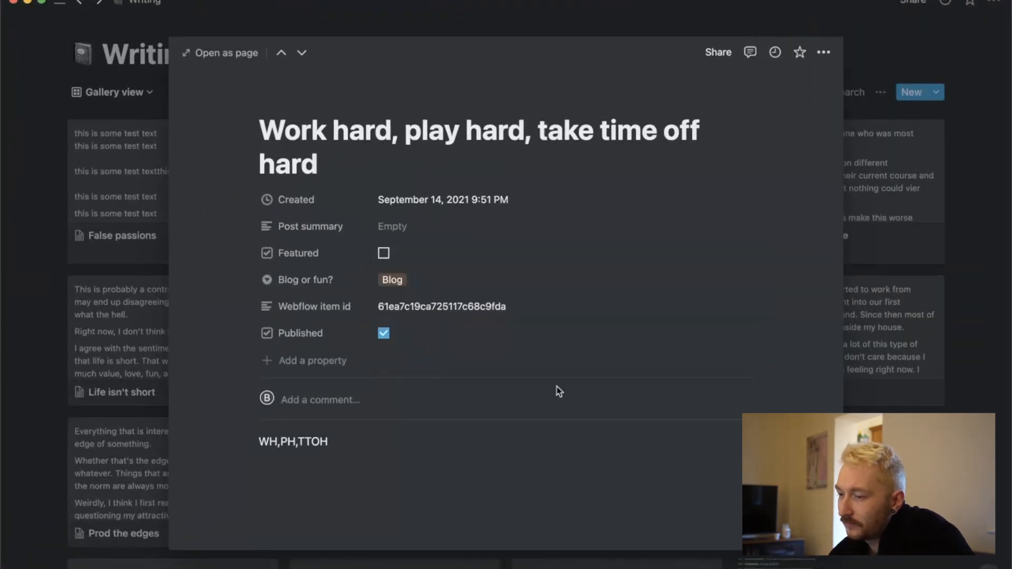
Return to Integromat and run the scenario once with the updated Notion entry.
key("ctrl+Up")
left_click(397, 152)
left_click(99, 412)
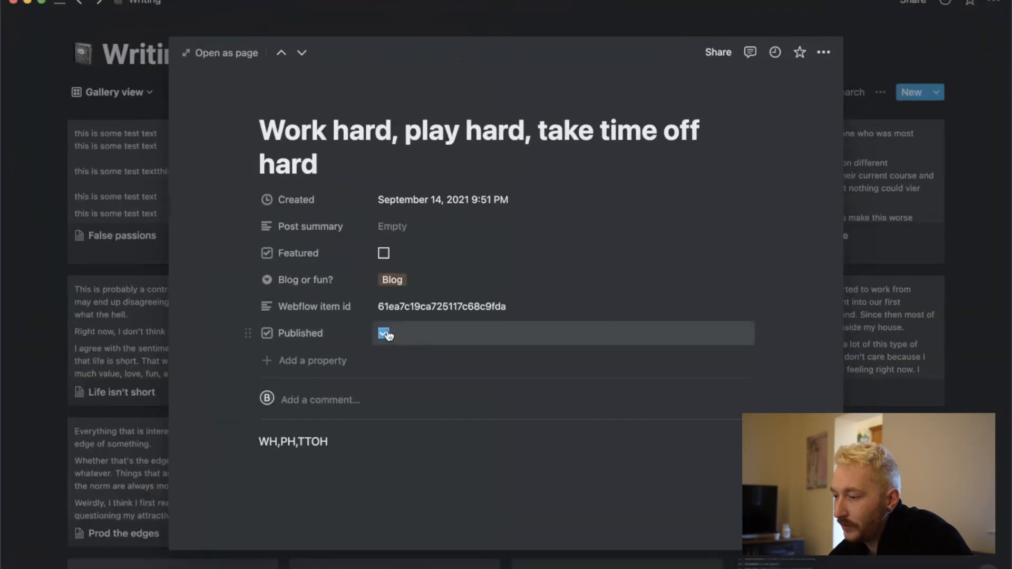
Uncheck Published on the "Work hard, play hard, take time off hard" entry in Notion, then run the Integromat scenario for that change.
left_click(384, 333)
key("ctrl+Up")
left_click(253, 129)
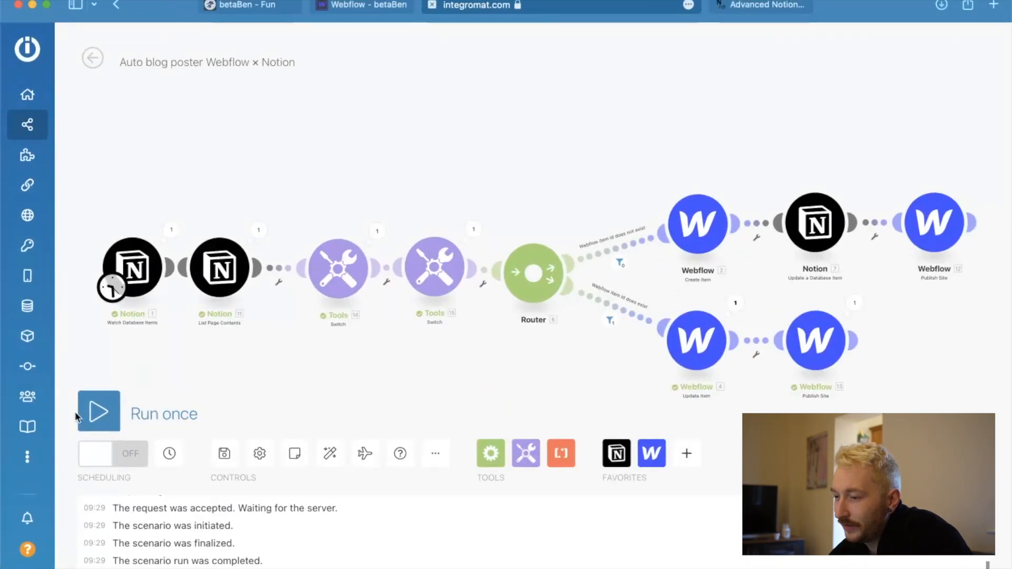
left_click(90, 411)
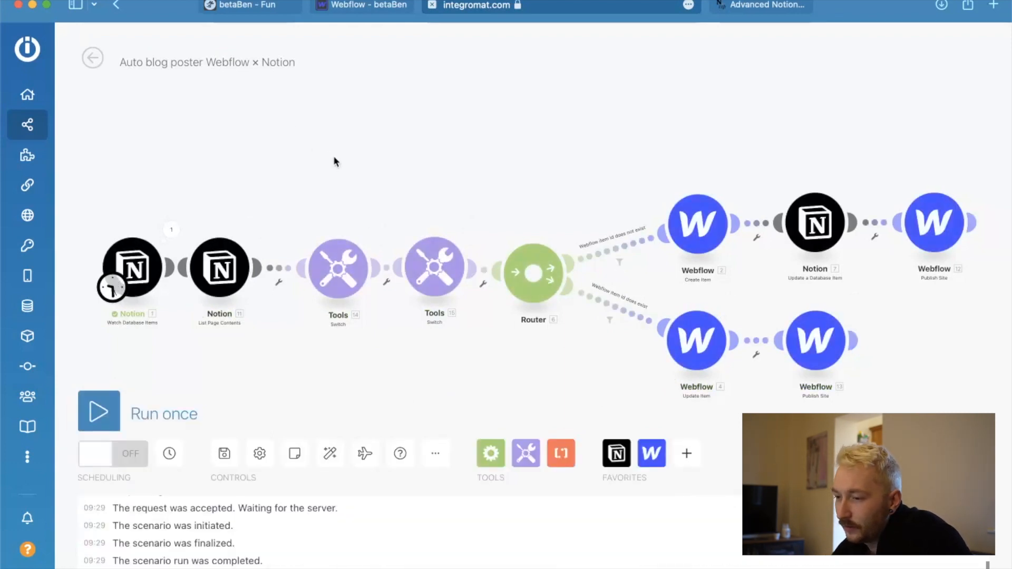
left_click(99, 412)
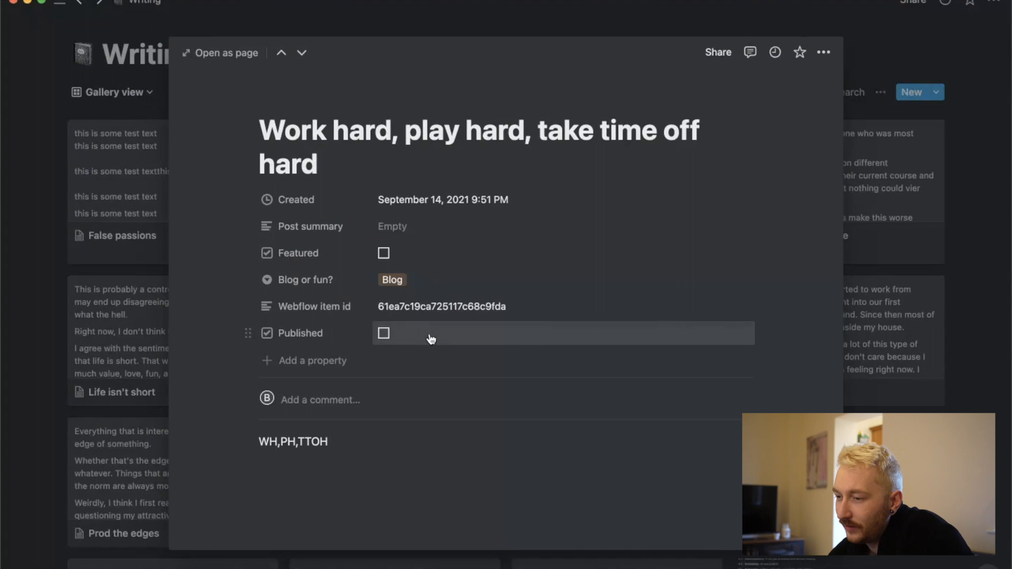
In Notion, close the current entry, open "False passions" to check its Published property, and close it.
left_click(97, 280)
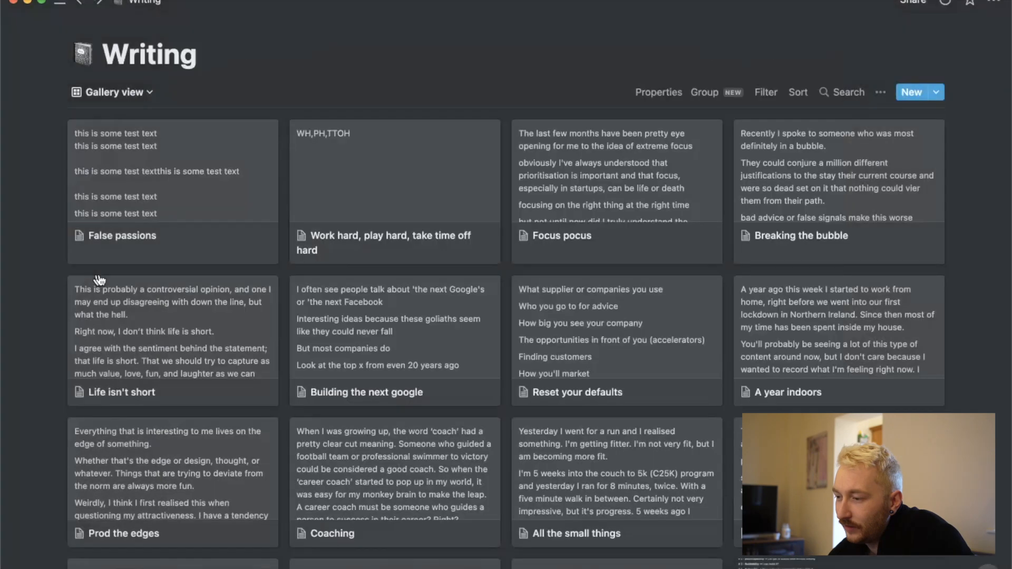
left_click(200, 251)
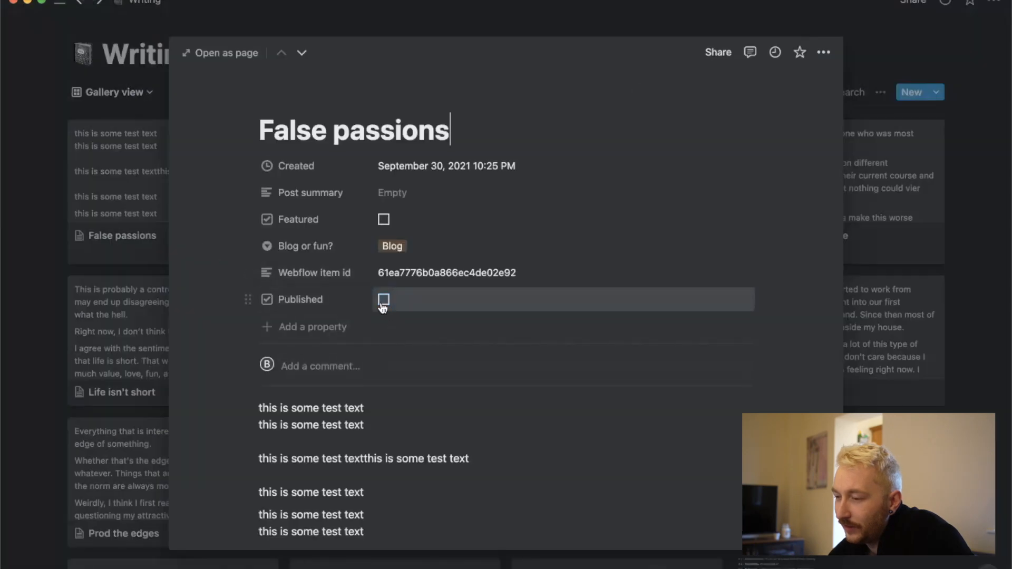
left_click(55, 304)
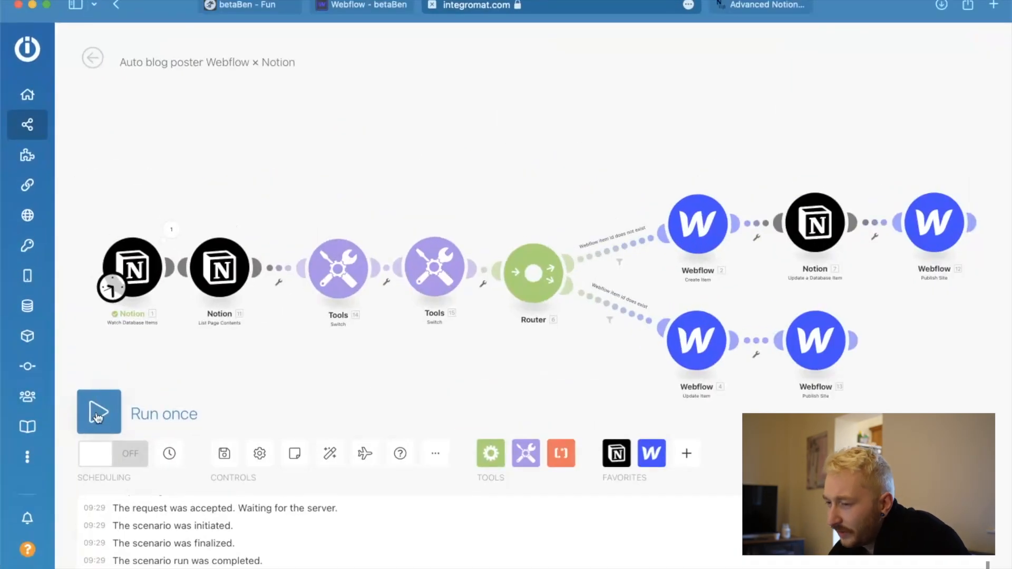
Run the Integromat scenario once more and switch to the Webflow Blog-posts collection.
left_click(97, 414)
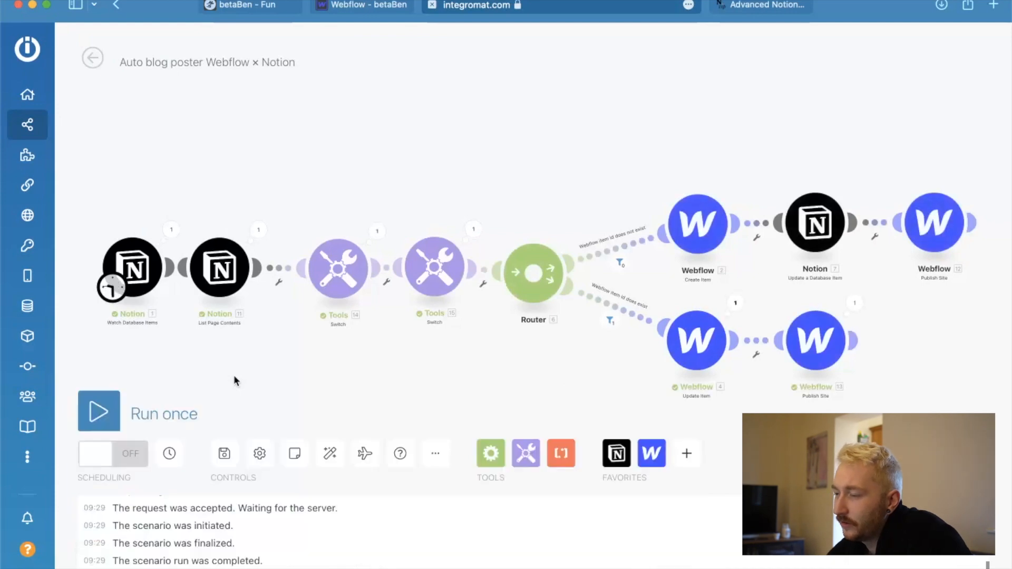
left_click(363, 6)
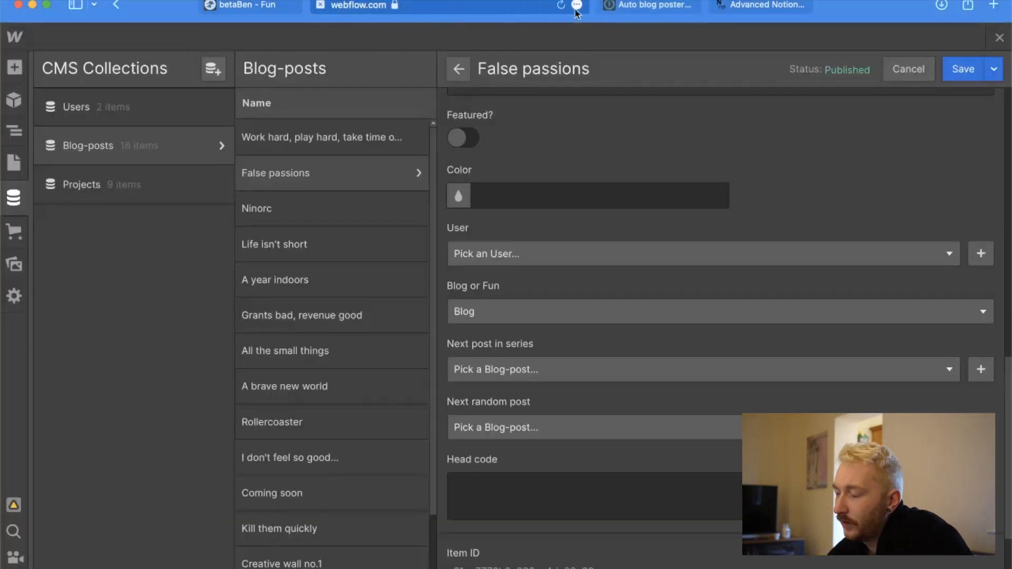
Reload the Webflow Designer and reopen the Blog-posts collection to check the status of the two newest posts.
left_click(562, 6)
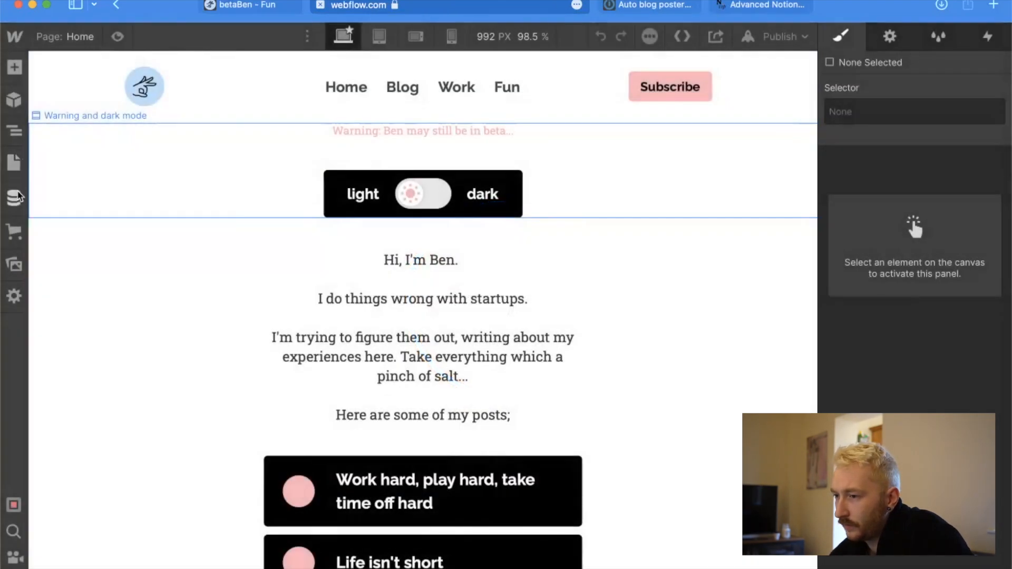
left_click(16, 198)
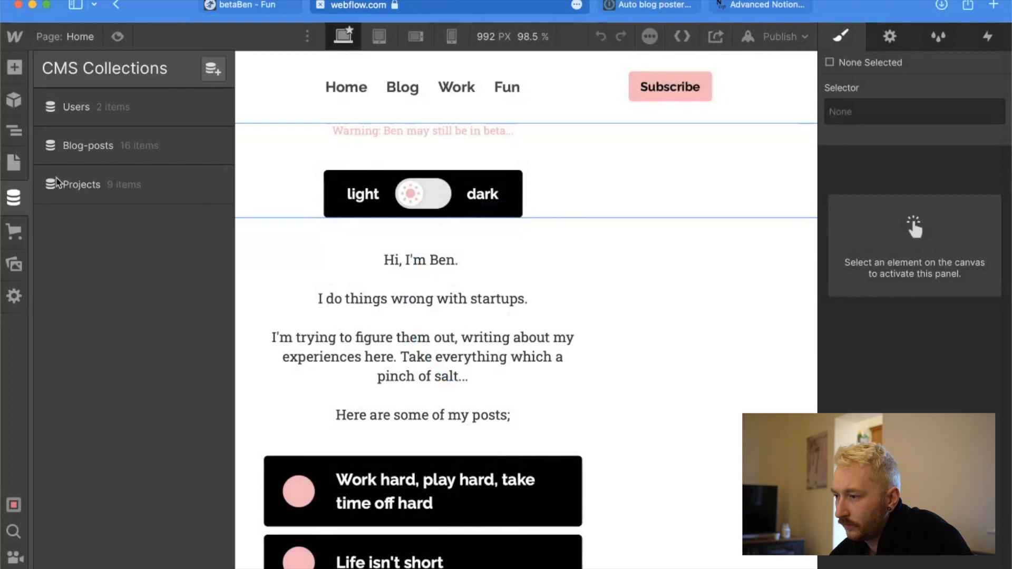
left_click(101, 145)
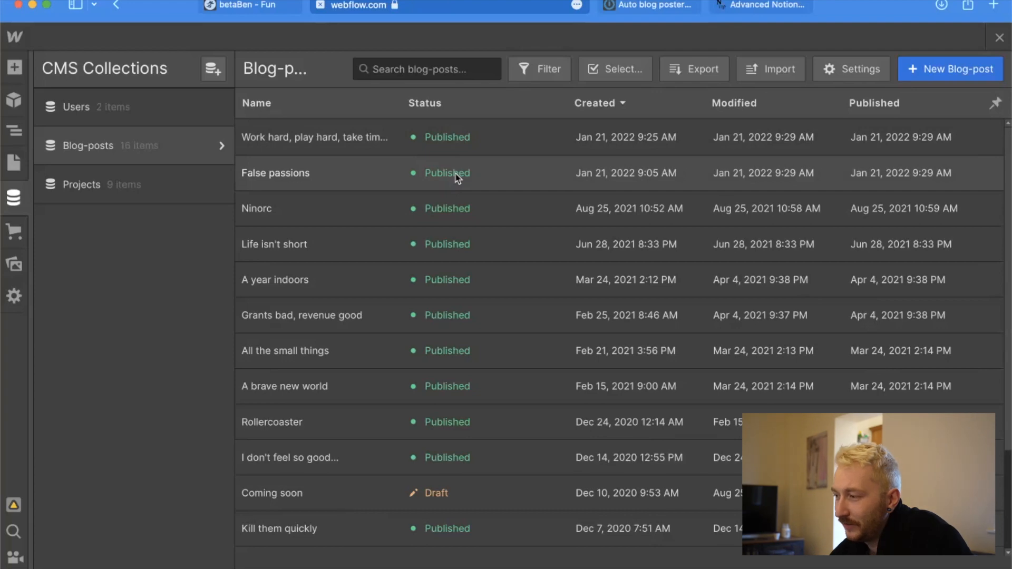
key("ctrl+Up")
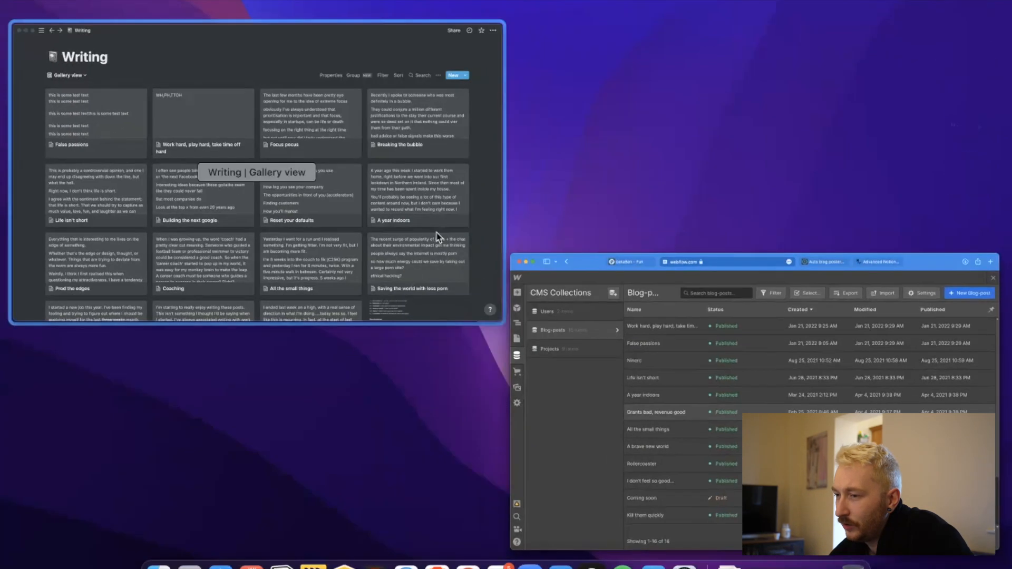
left_click(625, 392)
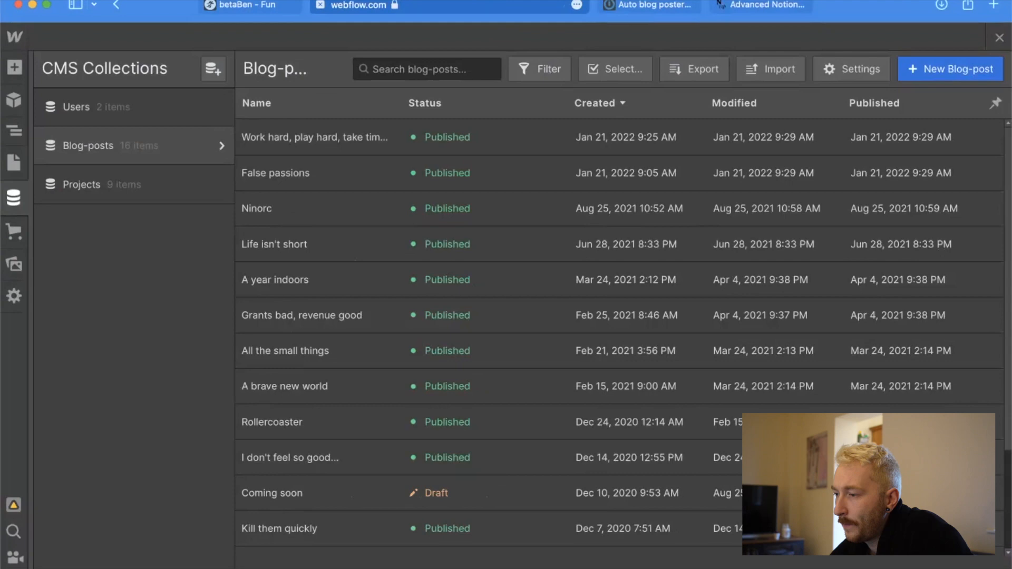
In Integromat, inspect the Draft value in the Webflow Update Item module's last run output, and close the output.
left_click(642, 5)
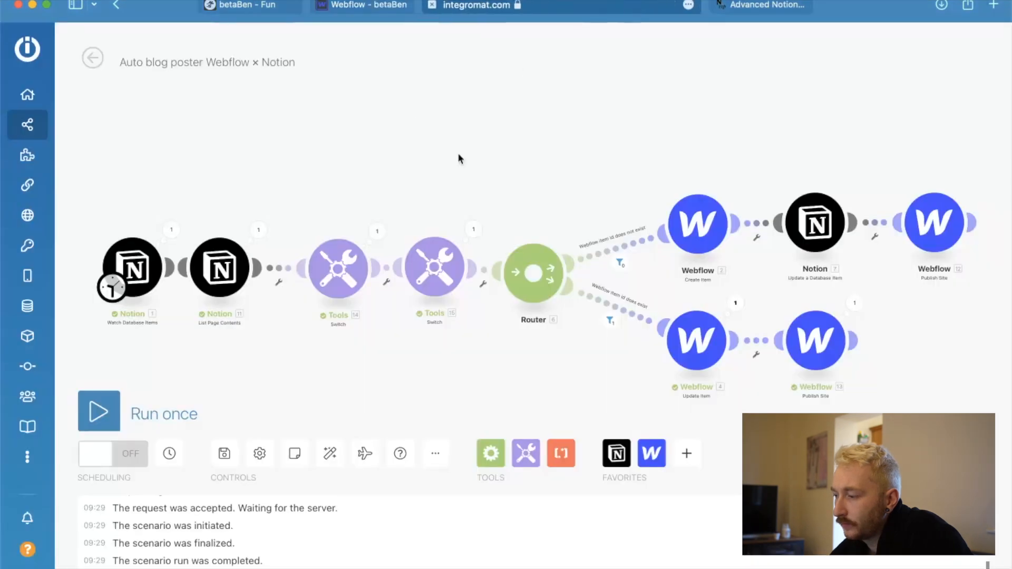
left_click(734, 304)
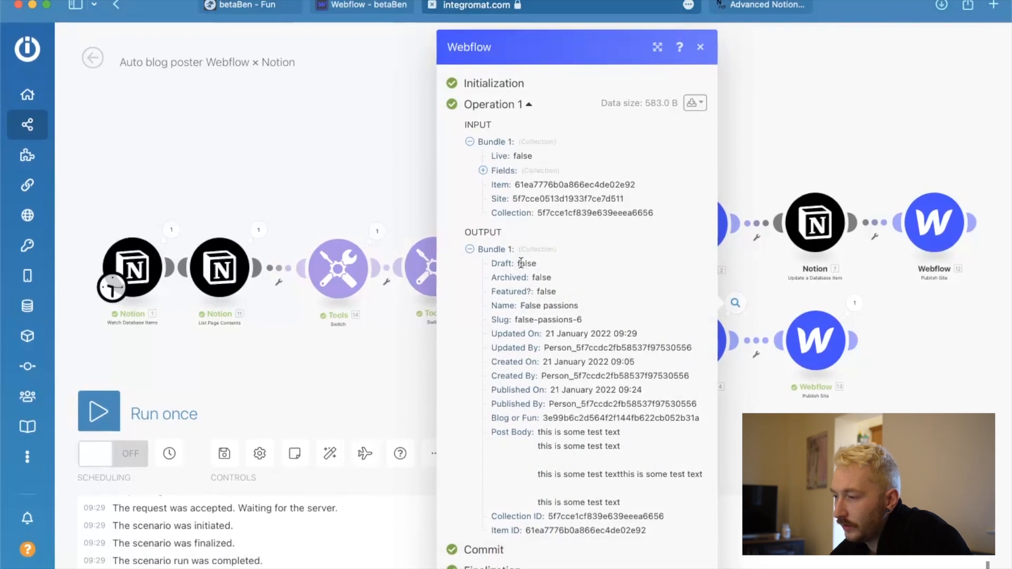
left_click_drag(517, 262, 540, 263)
left_click(185, 351)
Run the scenario once and inspect the output of the Notion Watch Database Items module.
left_click(102, 403)
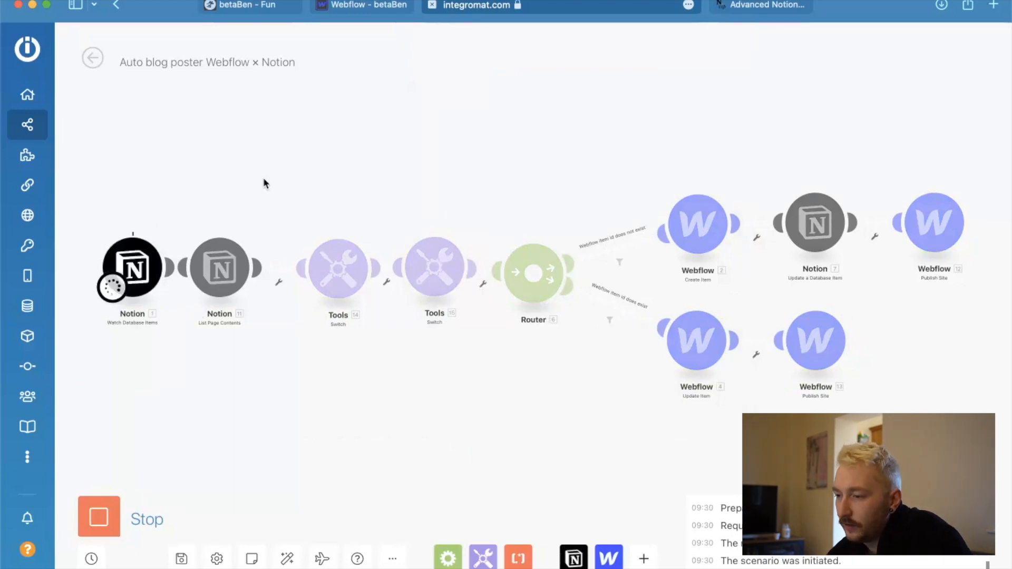
left_click(172, 229)
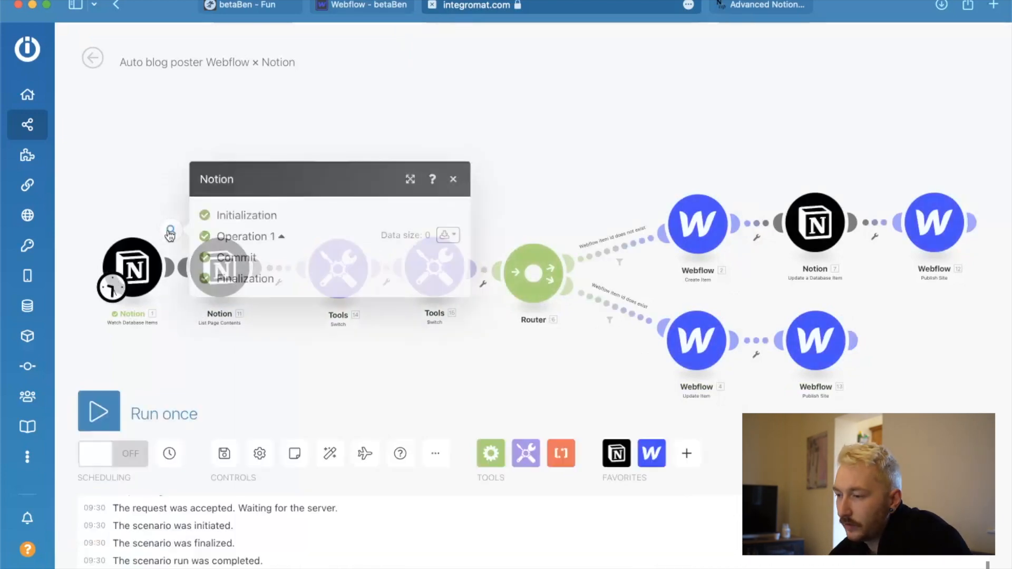
left_click(333, 155)
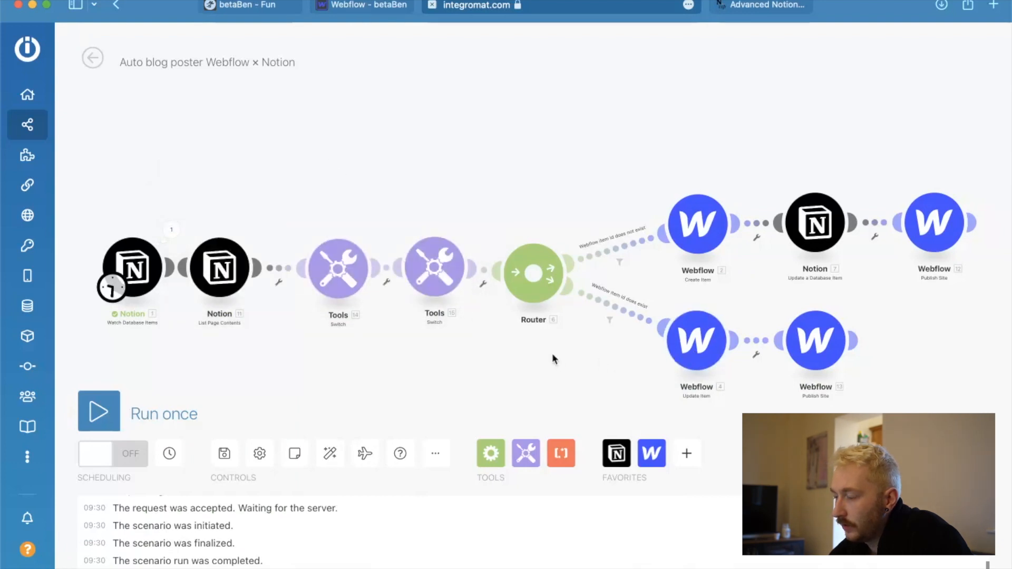
Check the input and cases of the Switch module that inverts Published, and briefly open the Webflow Update Item module.
left_click(441, 271)
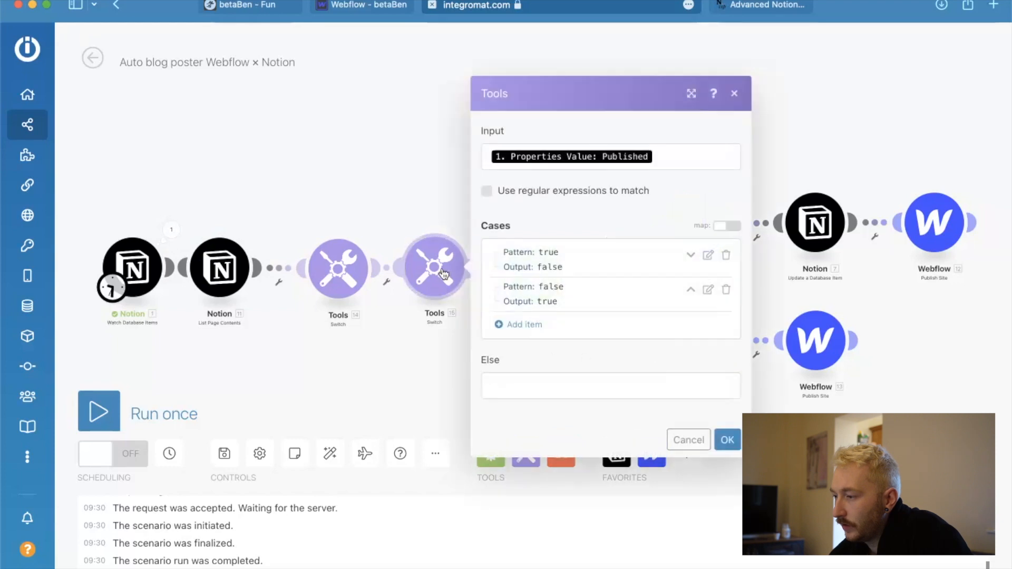
left_click(657, 158)
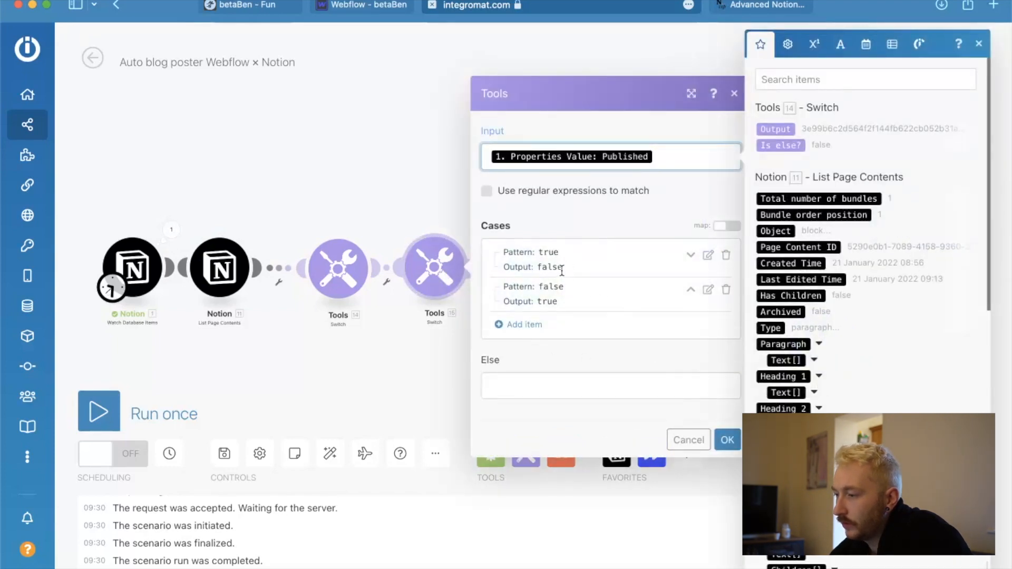
left_click(407, 283)
left_click(373, 364)
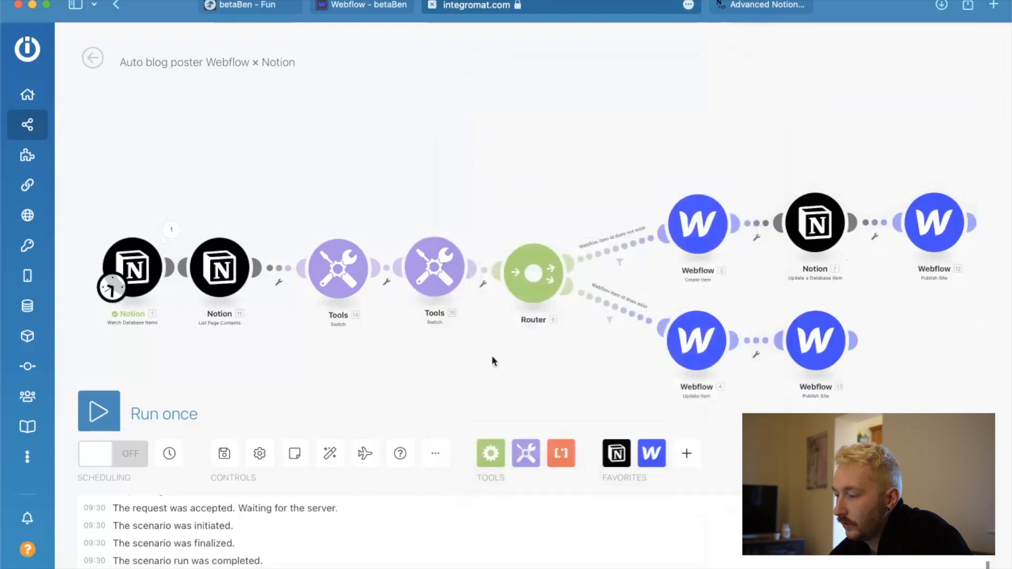
left_click(710, 346)
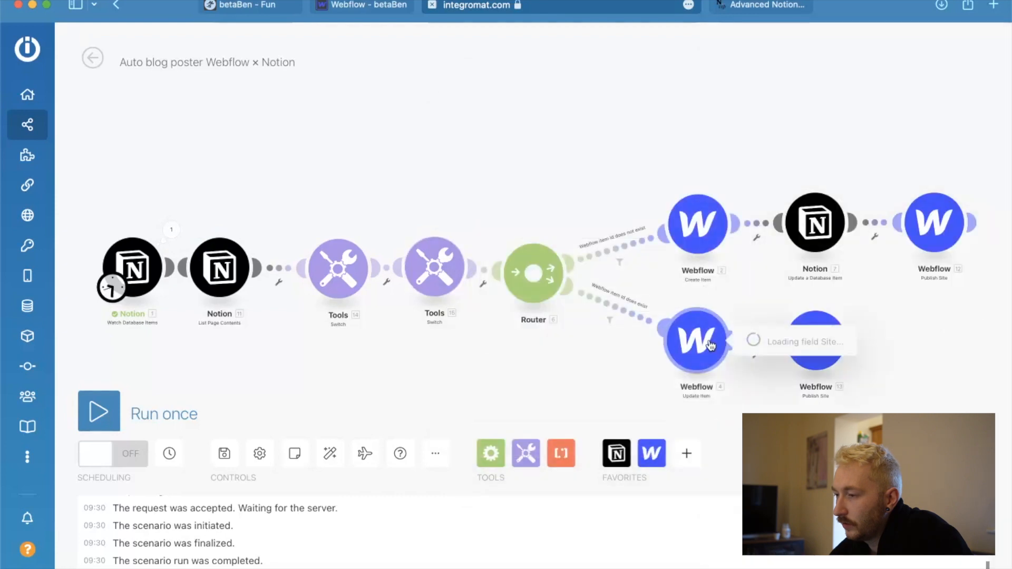
left_click(589, 358)
Switch to Notion and open the "Work hard, play hard, take time off hard" entry to check its Published property.
key("ctrl+Up")
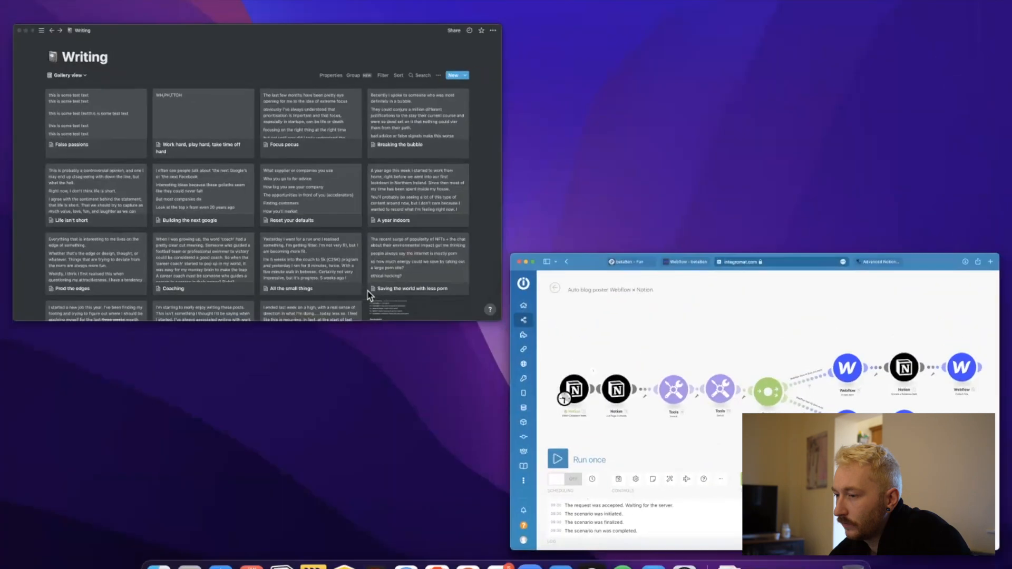
left_click(324, 259)
left_click(400, 233)
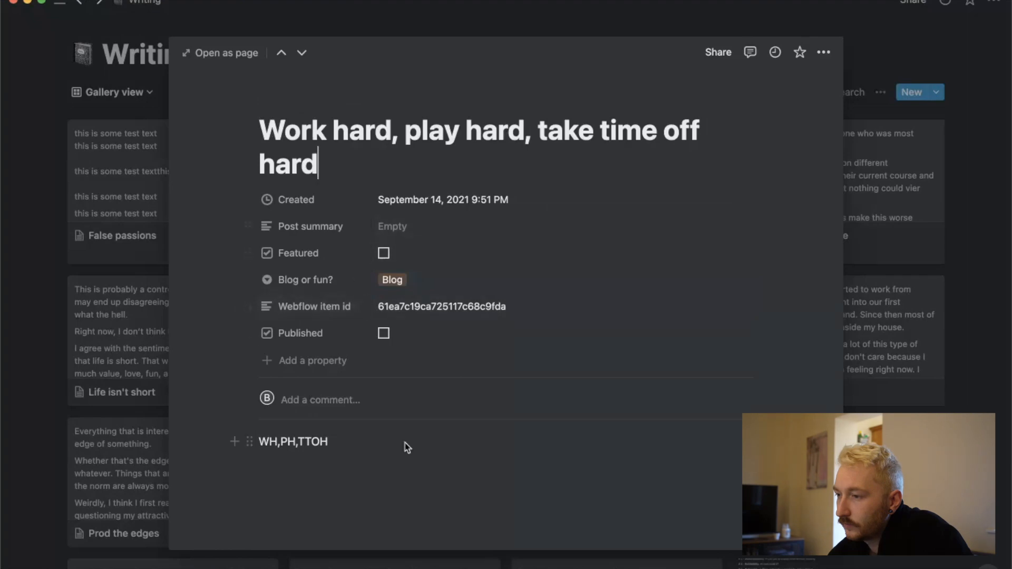
Switch to the live betaBen site in the browser and open its Blog page to check which posts are listed.
key("ctrl+Up")
left_click(305, 188)
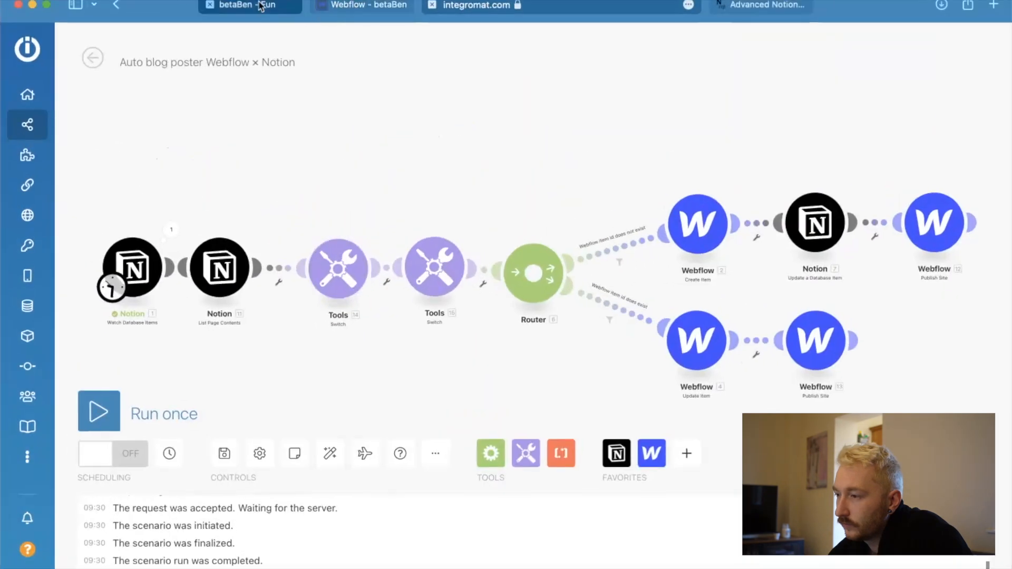
left_click(246, 7)
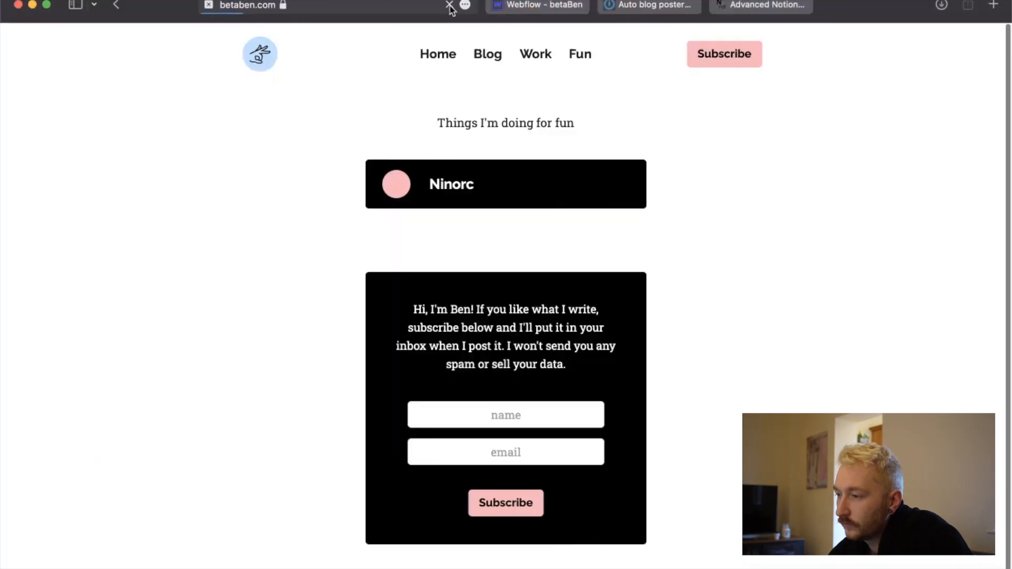
left_click(487, 58)
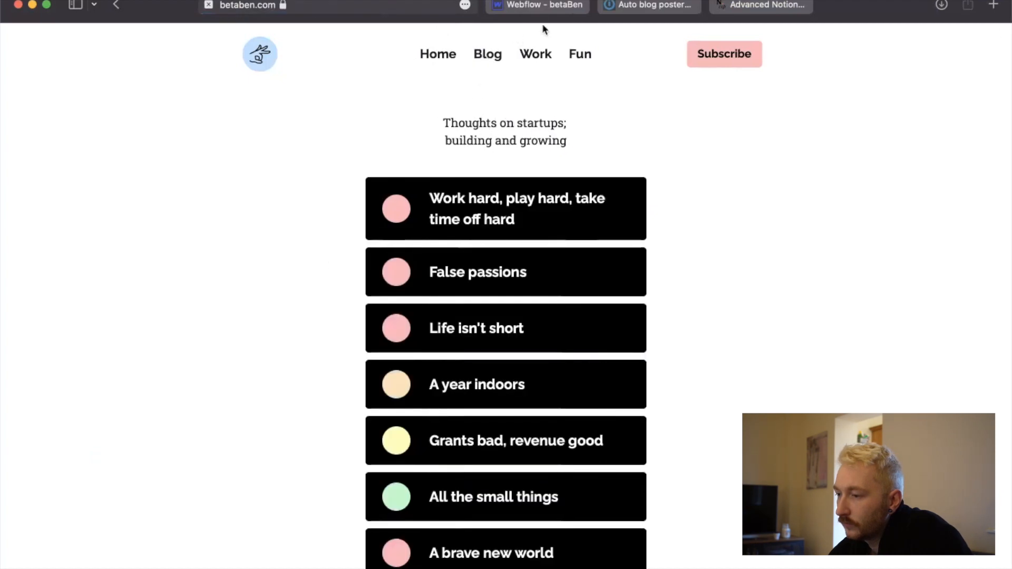
Return to Webflow, reload the Designer and open the Blog-posts collection again to recheck the post statuses.
left_click(541, 5)
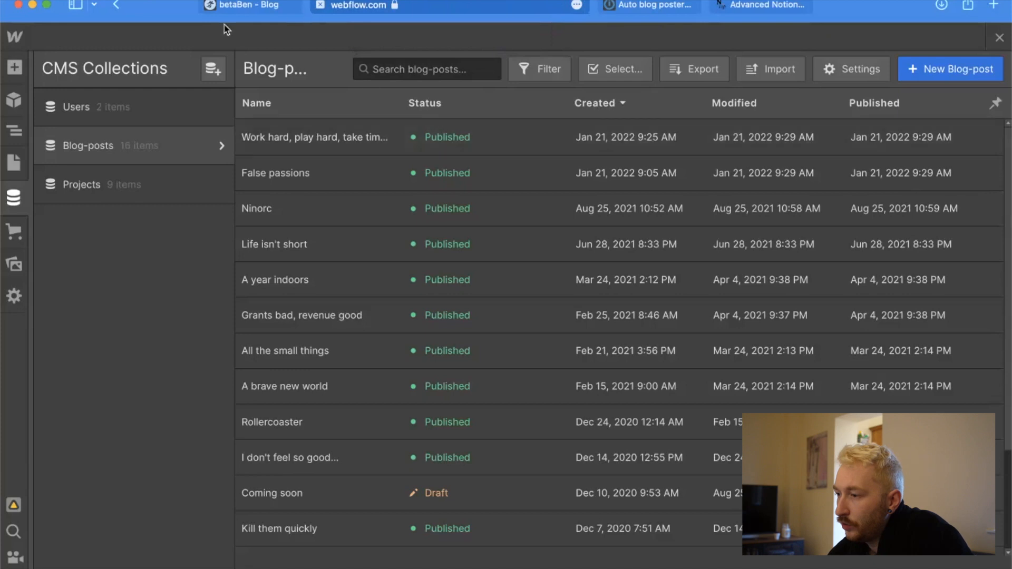
left_click(560, 7)
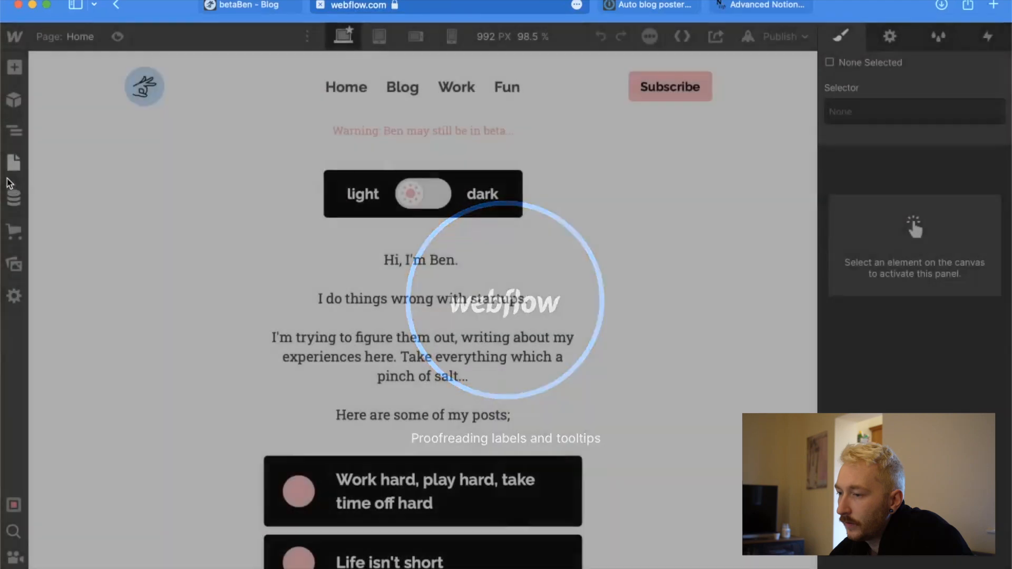
left_click(14, 162)
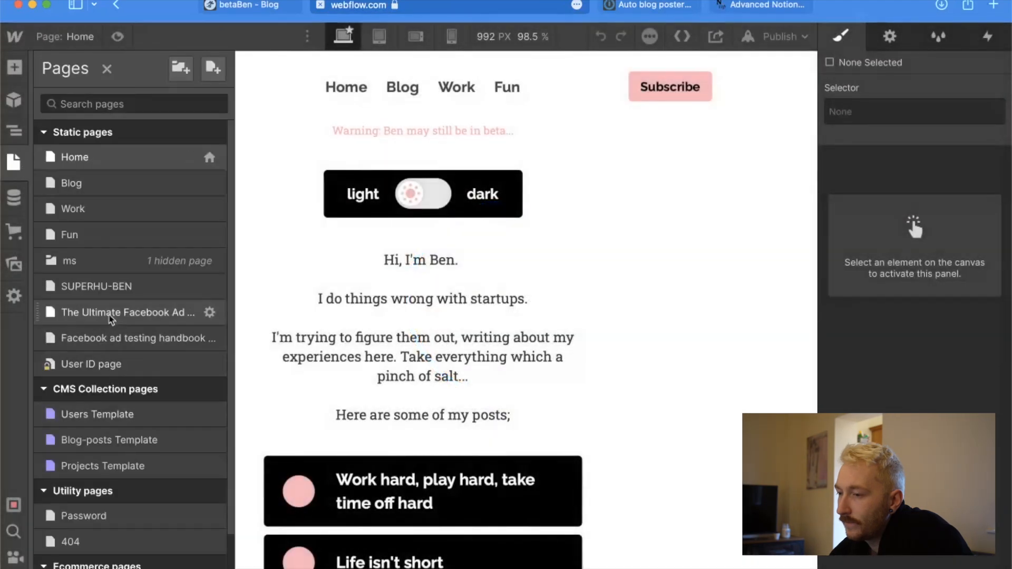
left_click(14, 197)
left_click(122, 158)
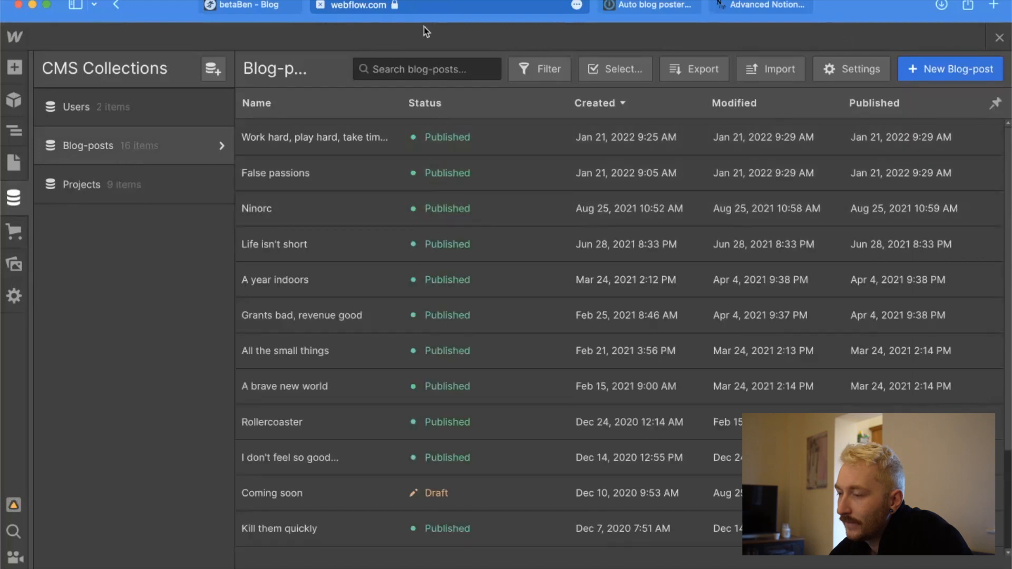
Check the live Blog page, then enable Featured on the "Work hard, play hard, take time off hard" entry in Notion.
left_click(241, 5)
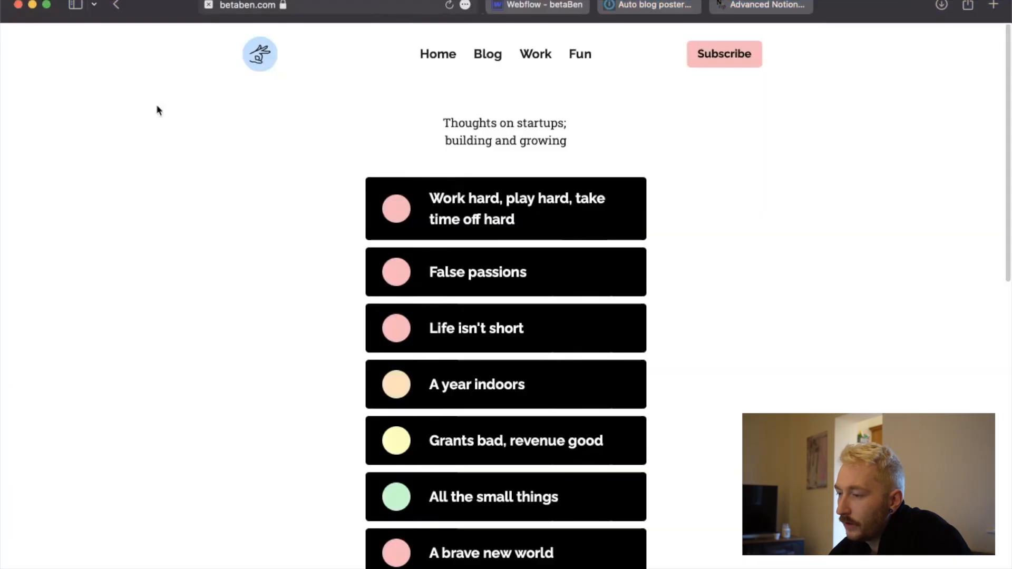
key("ctrl+Up")
left_click(233, 276)
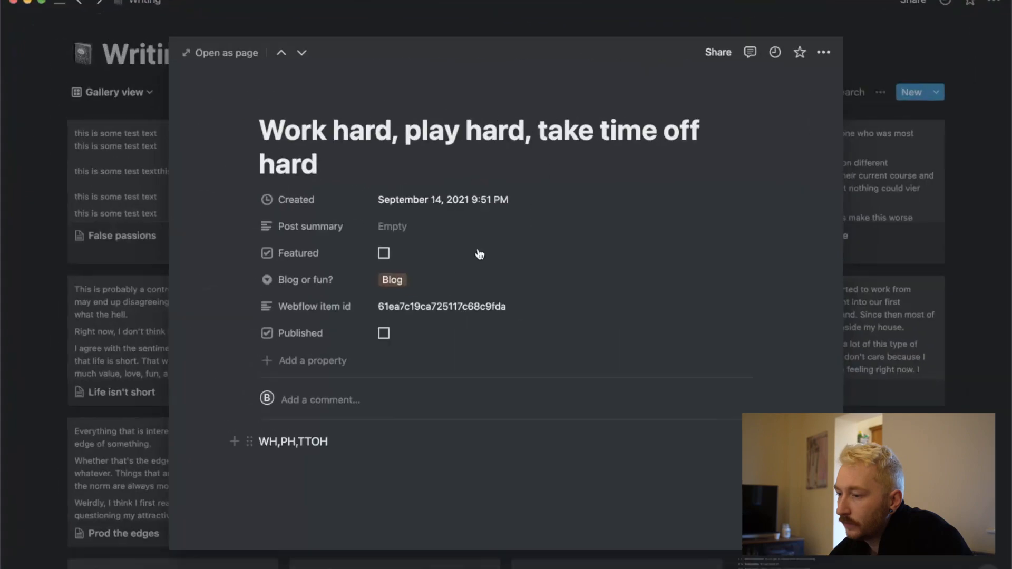
left_click(384, 253)
Return to Integromat and run the scenario once to process the Featured change.
key("ctrl+Up")
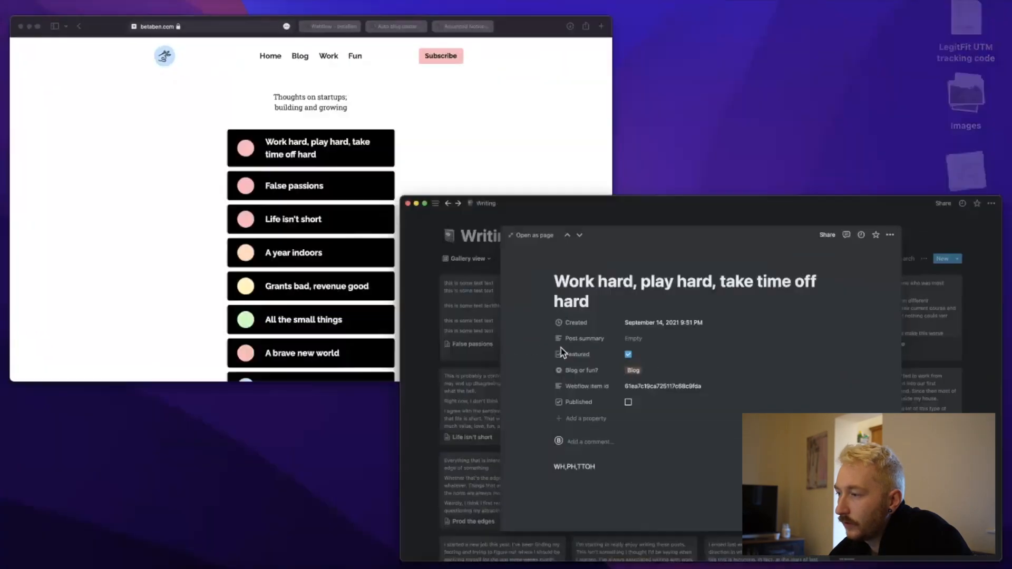
left_click(362, 123)
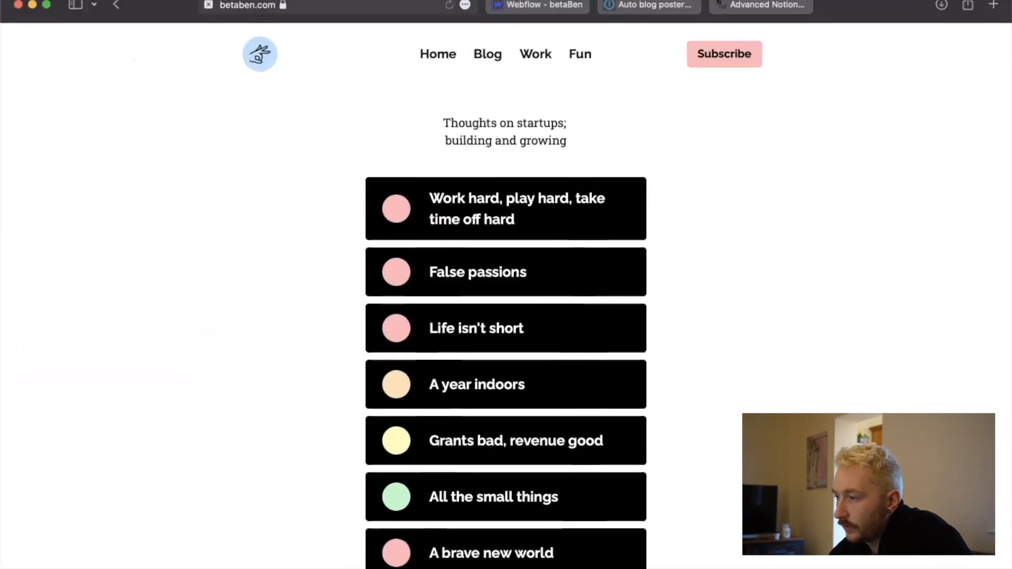
left_click(633, 5)
left_click(98, 412)
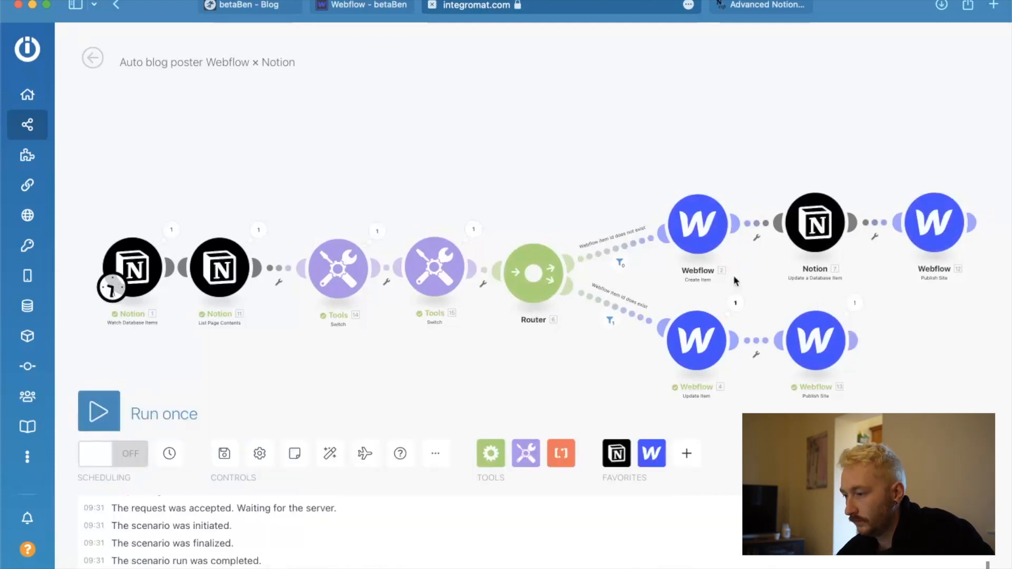
Inspect the Webflow Update Item run details, expanding the input Fields to compare the Draft values sent and returned.
left_click(736, 302)
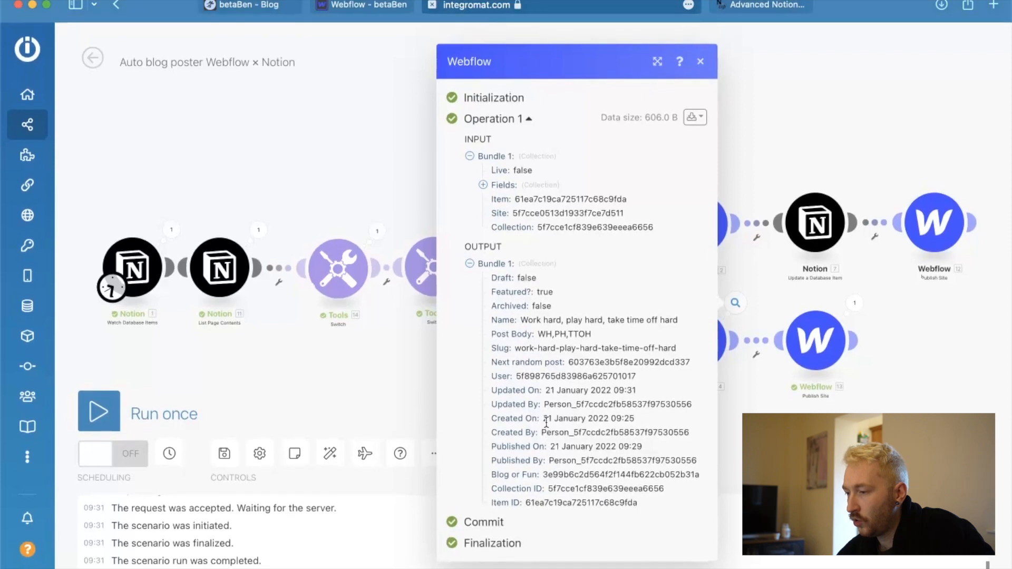
mouse_move(547, 423)
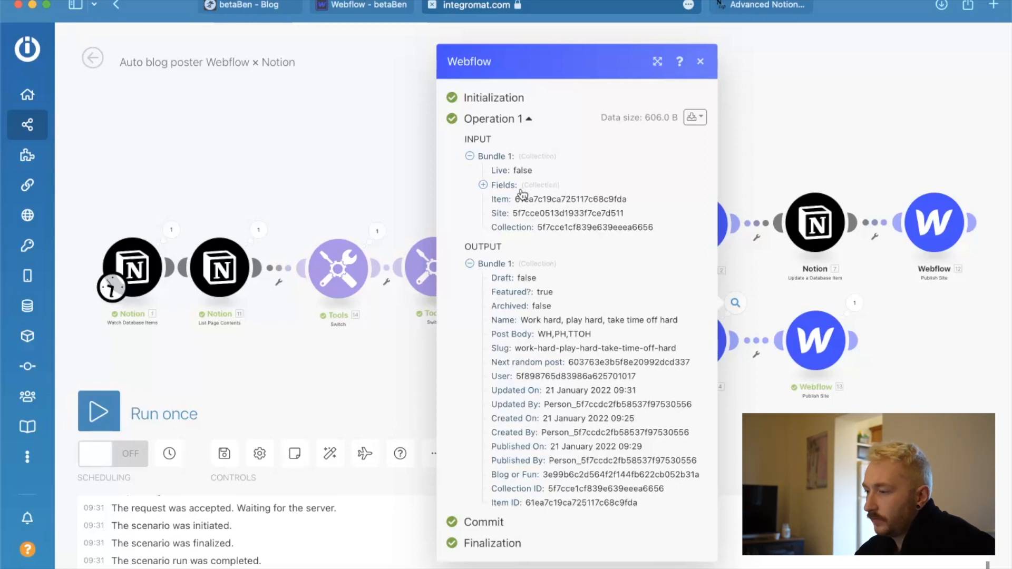
left_click(484, 186)
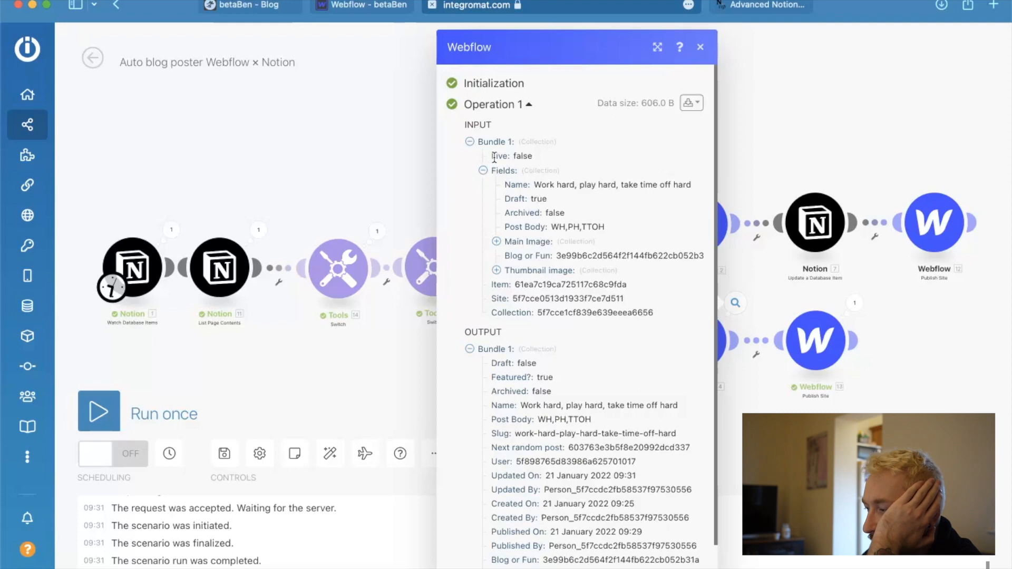
left_click(380, 352)
In the Webflow Update Item module, switch Live from a mapped value to a fixed Yes and save the module settings.
left_click(685, 347)
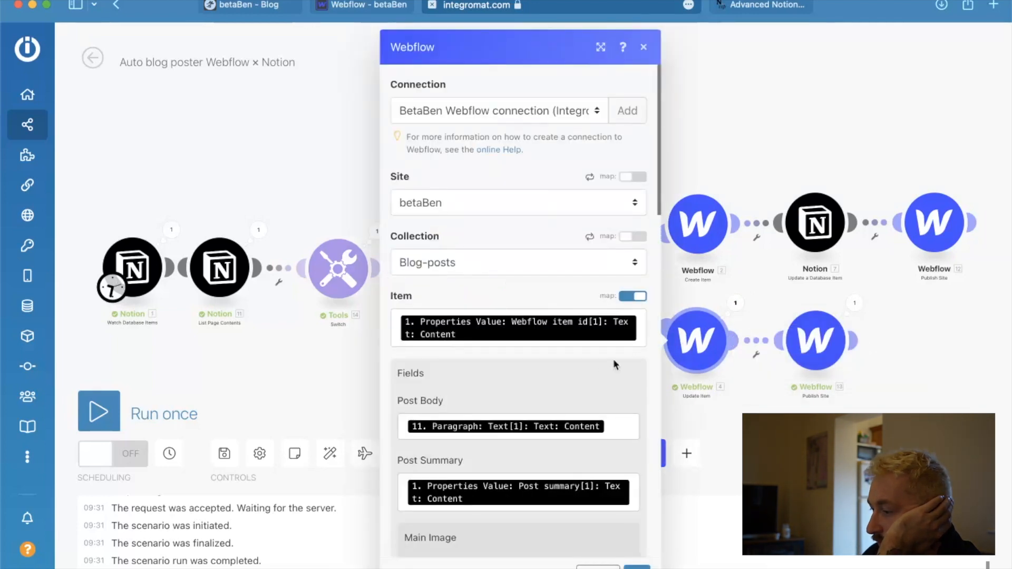
scroll(602, 364, "down", 10)
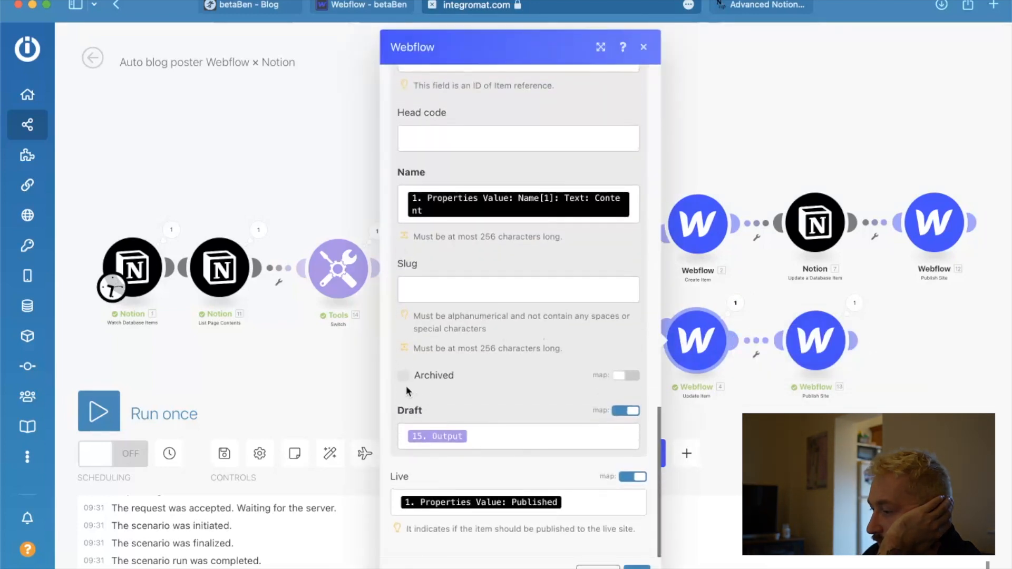
left_click(633, 477)
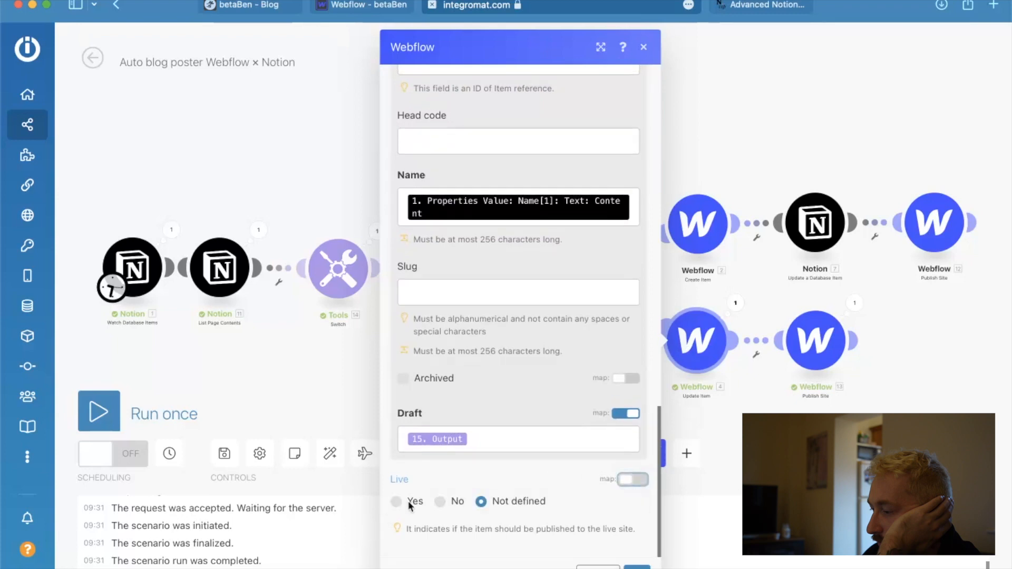
left_click(396, 502)
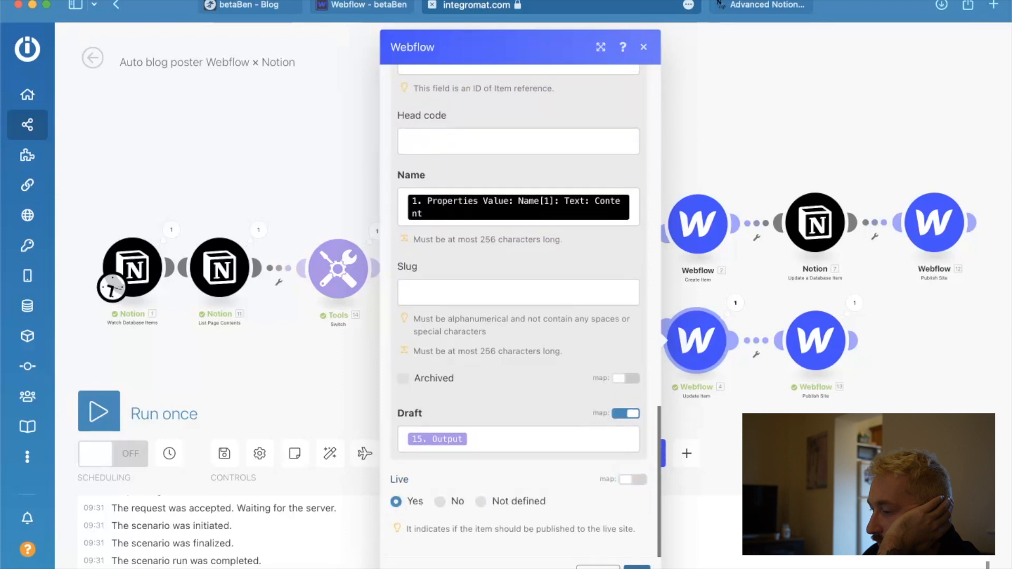
left_click(637, 567)
Switch to Notion, disable Featured on the "Work hard, play hard, take time off hard" entry, and return to the Integromat scenario.
key("ctrl+Up")
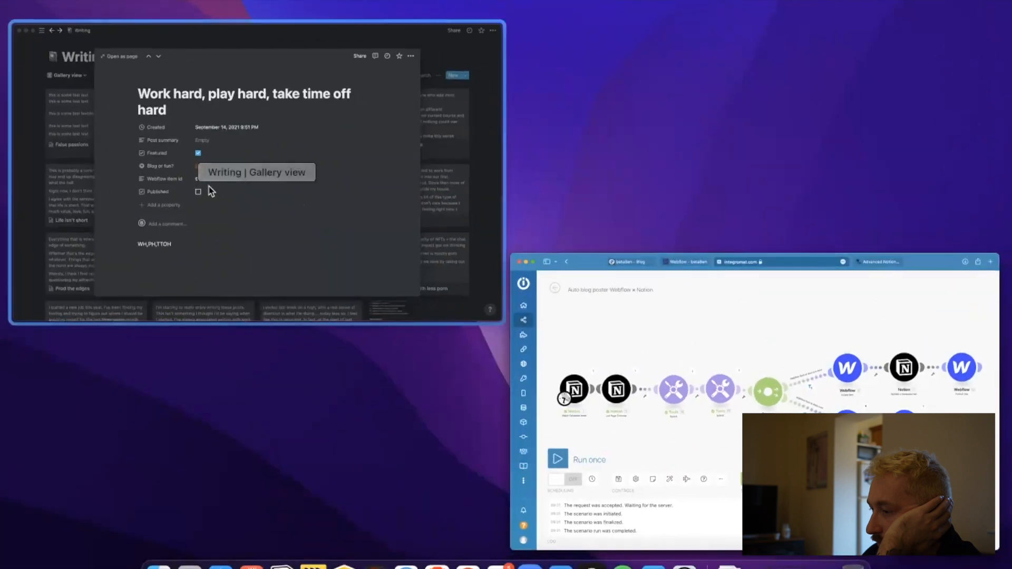
left_click(211, 202)
left_click(442, 276)
key("ctrl+Up")
left_click(274, 270)
Run the scenario once and inspect the Live and Draft values in the Webflow Update Item run details.
left_click(101, 409)
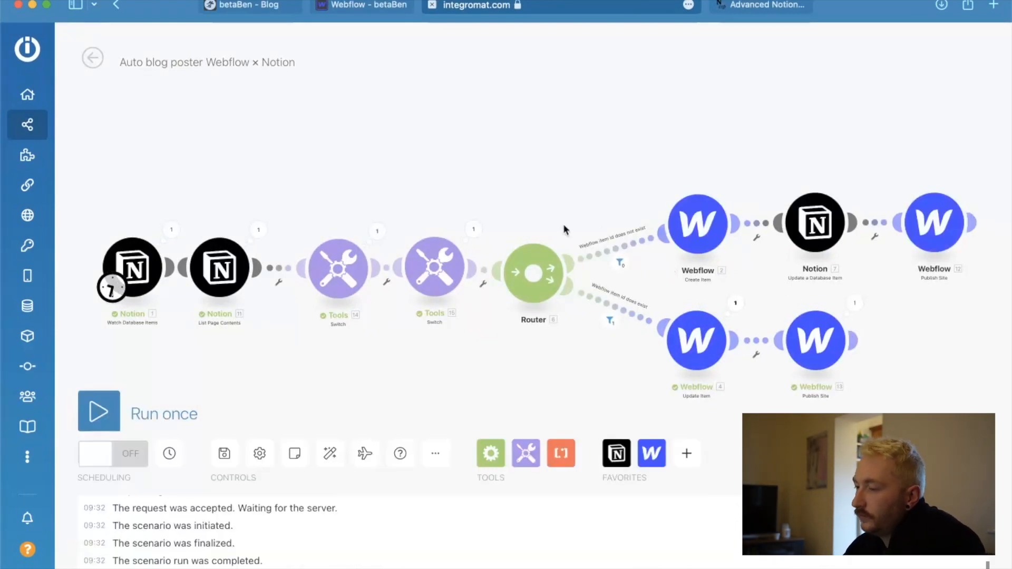
left_click(736, 302)
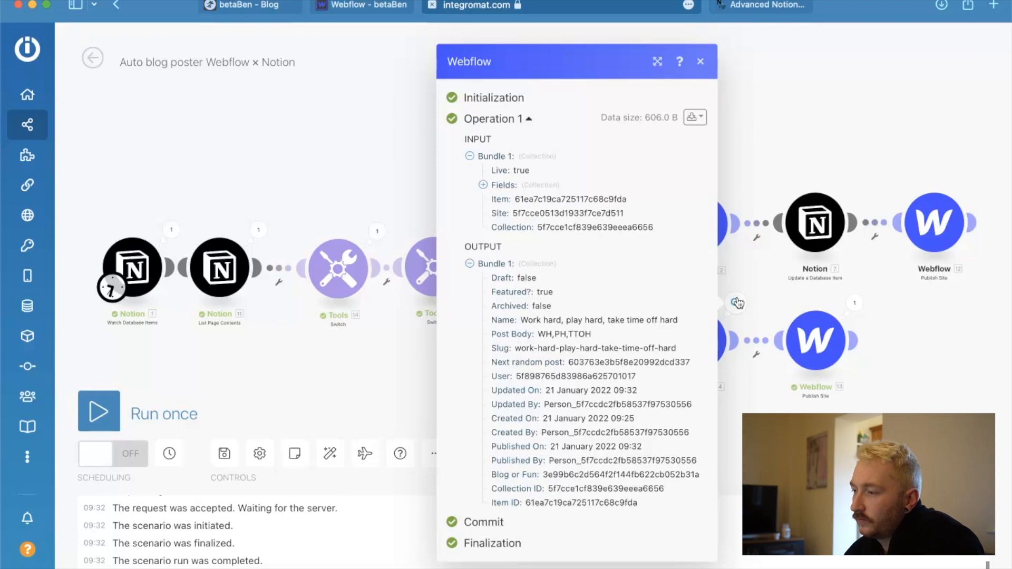
left_click(814, 126)
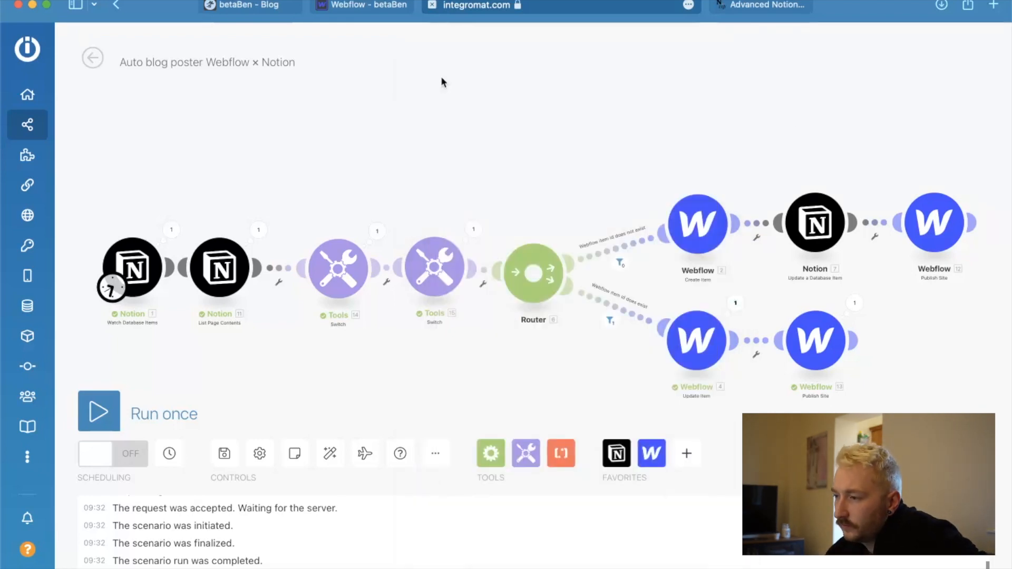
In Webflow's Blog-posts collection, save the "Work hard, play hard, take time off hard" and "False passions" posts as drafts.
left_click(374, 11)
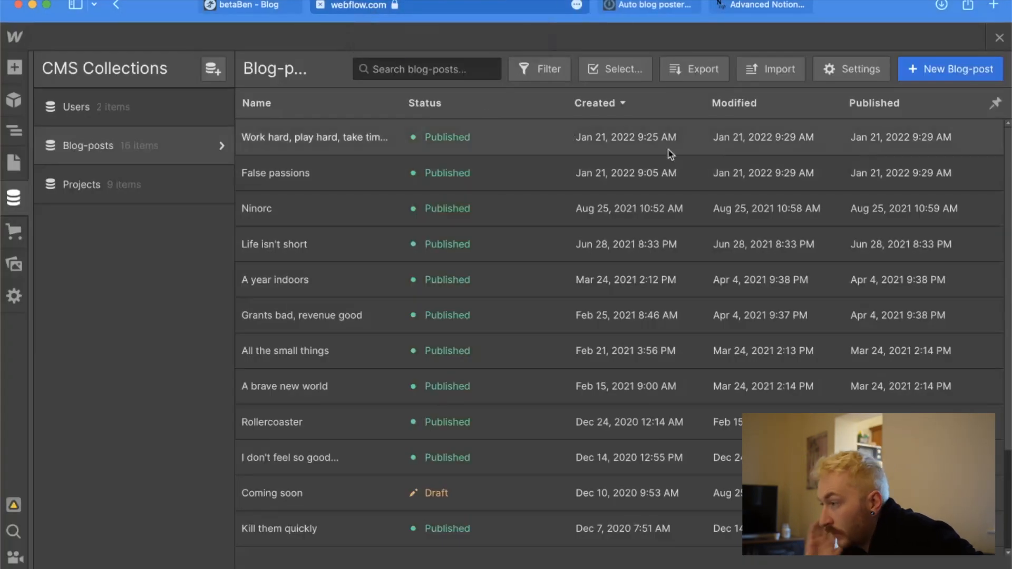
left_click(430, 148)
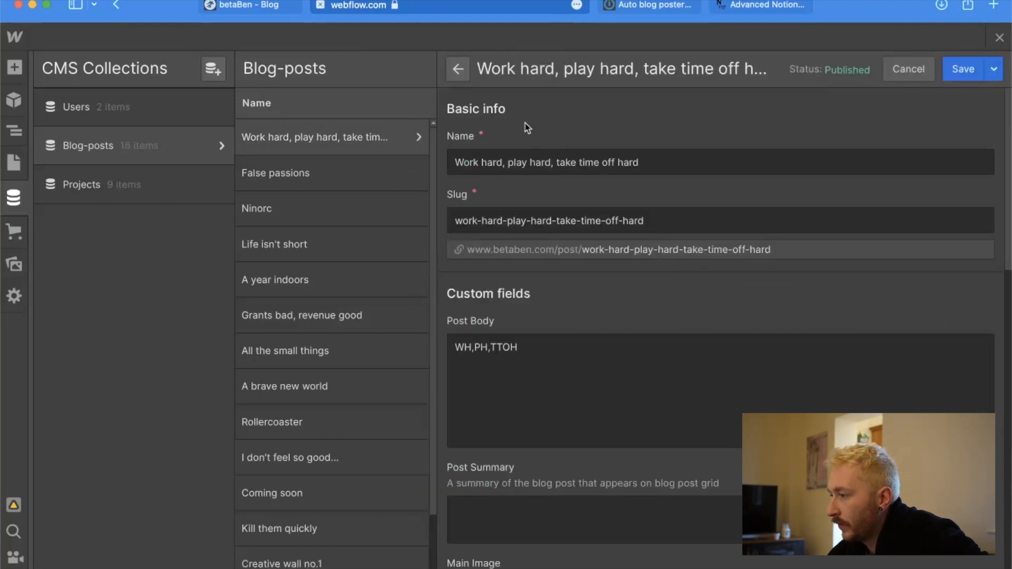
left_click(994, 69)
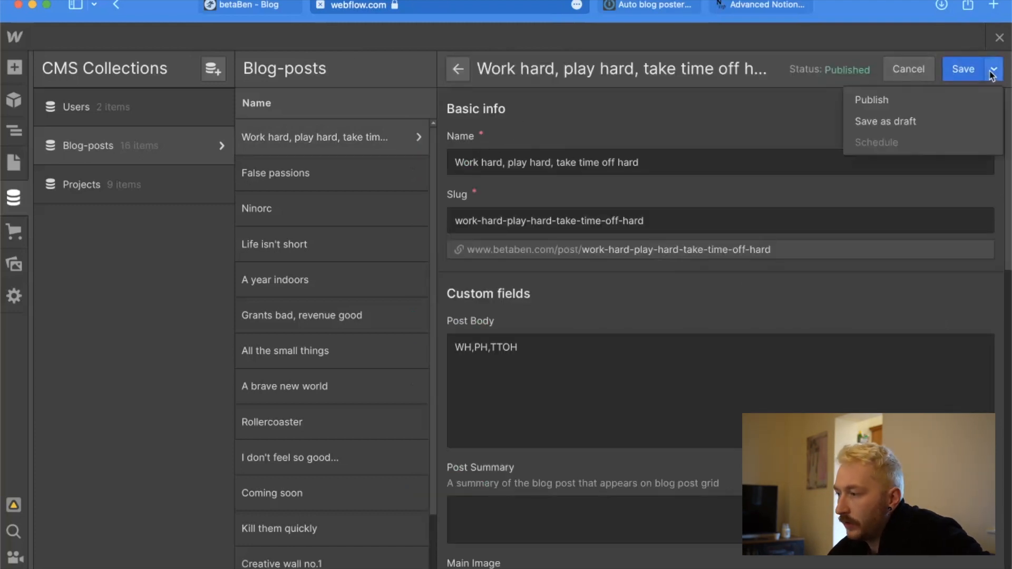
left_click(903, 122)
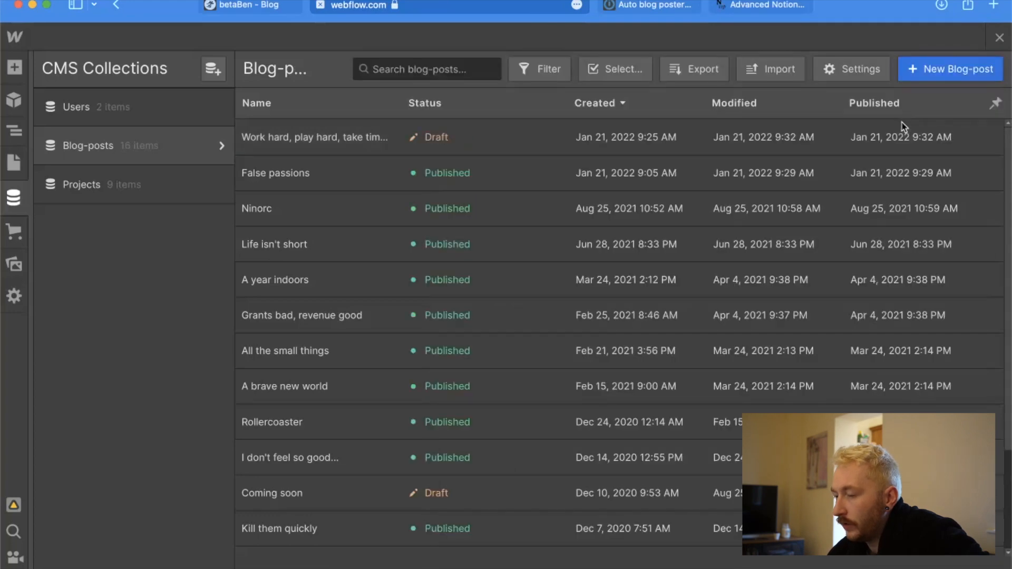
left_click(793, 169)
left_click(996, 76)
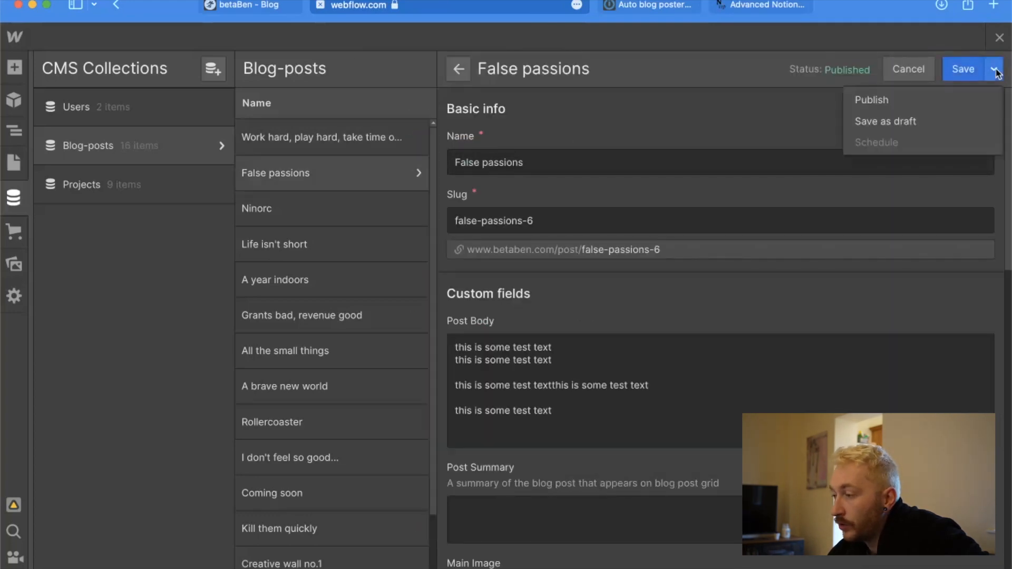
left_click(923, 122)
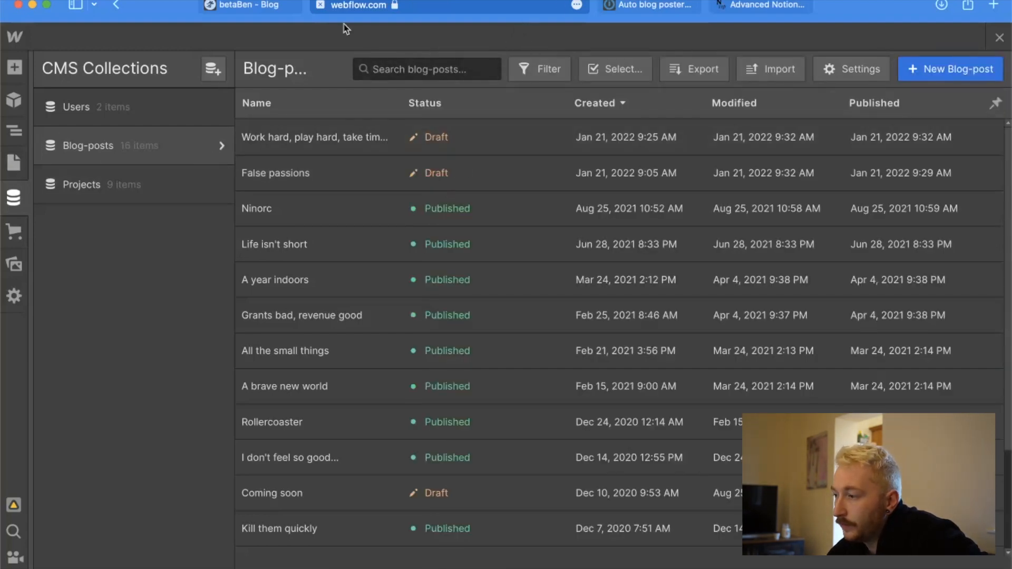
Return to the Integromat scenario, turn its scheduling on and save the scenario.
left_click(265, 6)
left_click(644, 12)
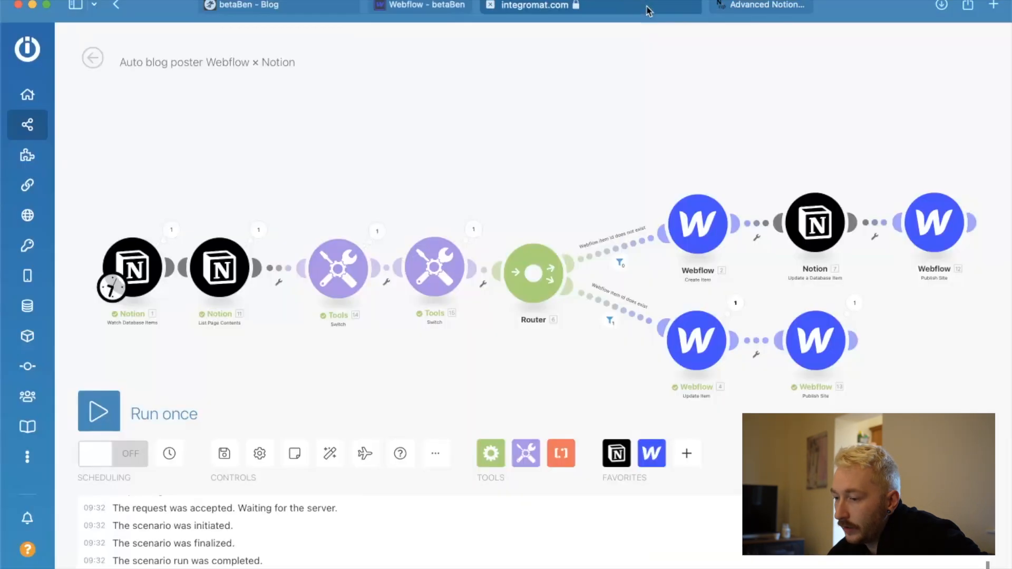
left_click(120, 456)
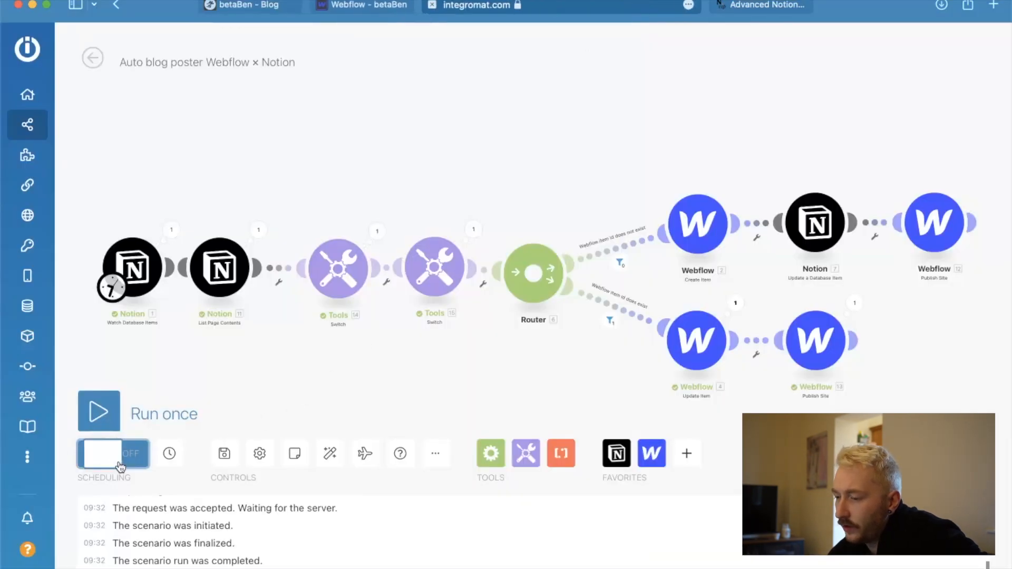
left_click(234, 449)
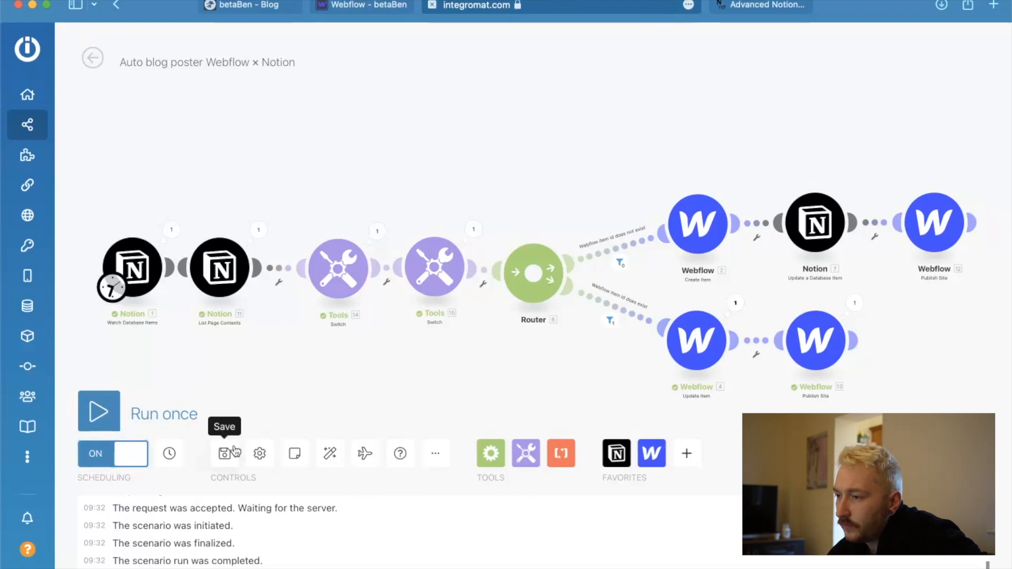
Leave the scenario editor and open the Integromat dashboard to review the operations usage.
left_click(92, 58)
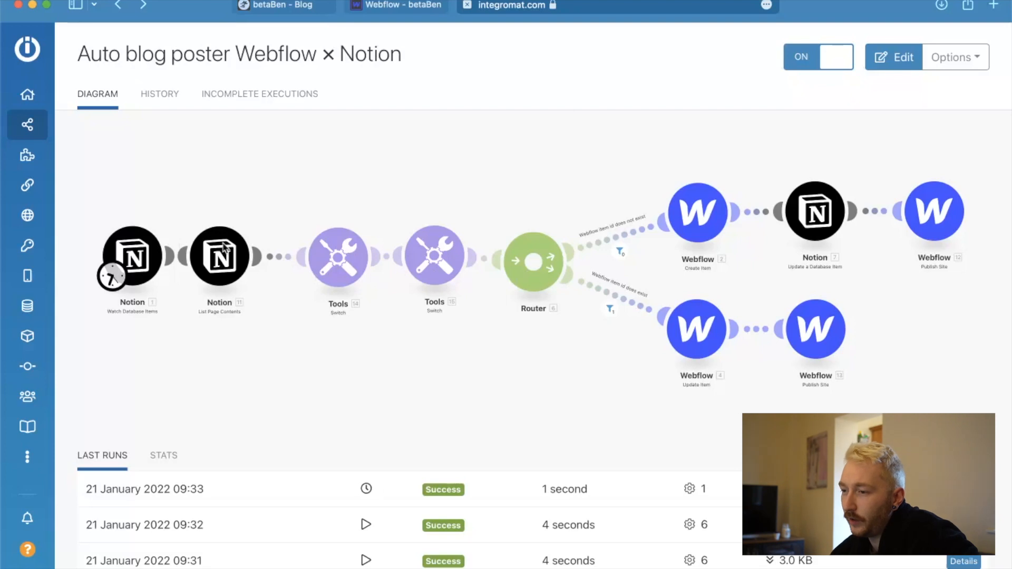
left_click(426, 184)
left_click(92, 57)
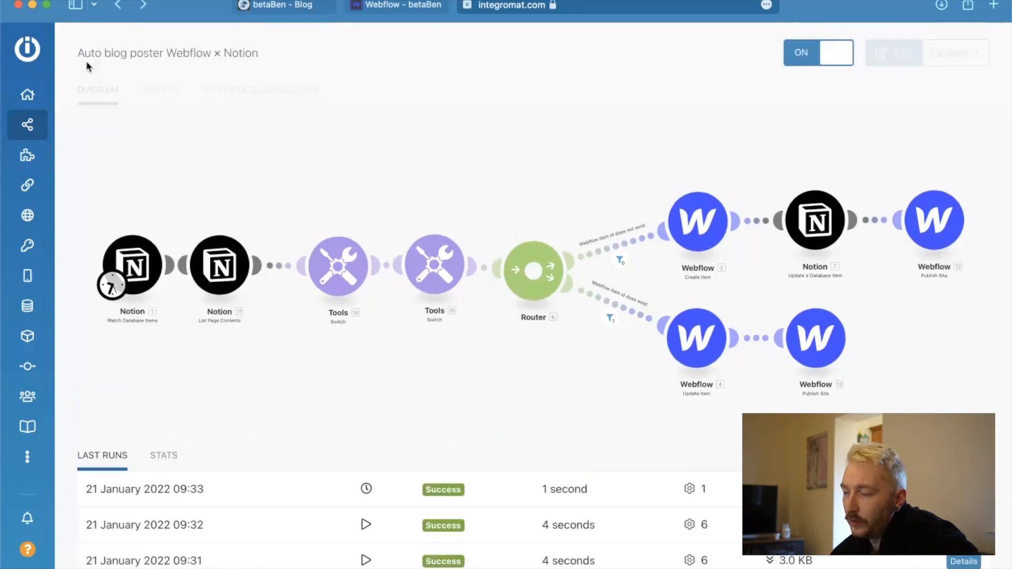
mouse_move(20, 117)
left_click(33, 93)
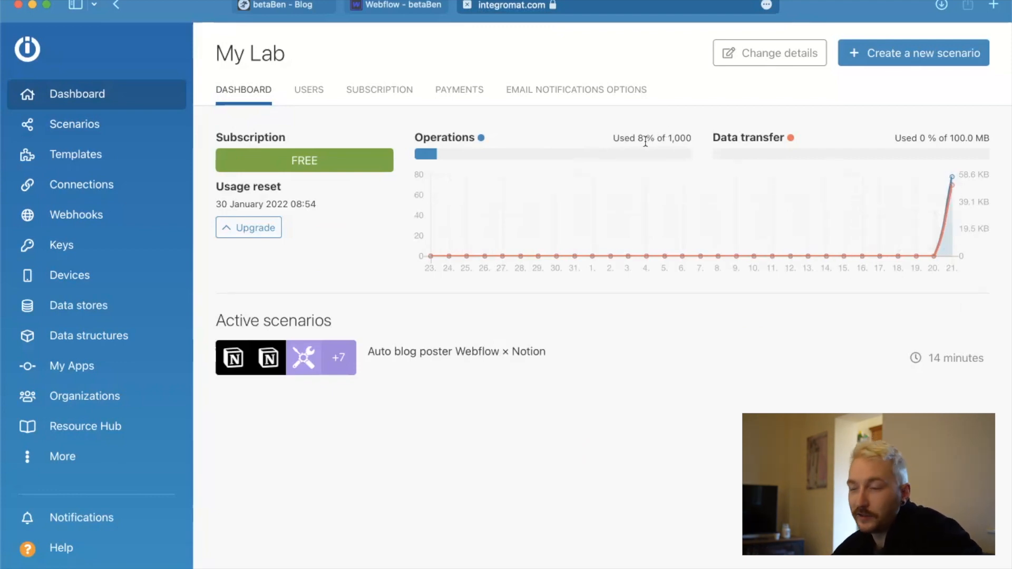
left_click_drag(639, 138, 713, 136)
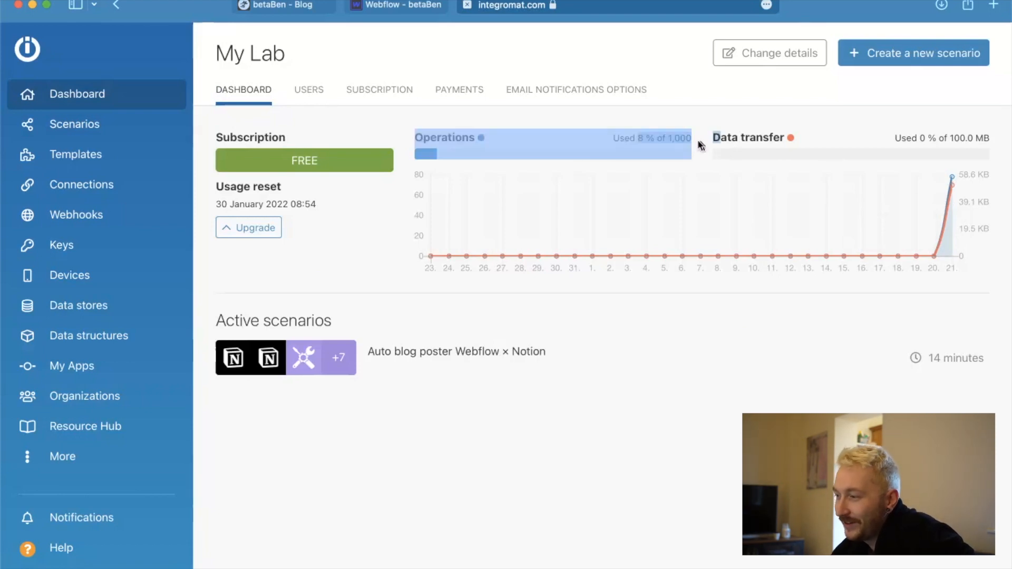
left_click(693, 145)
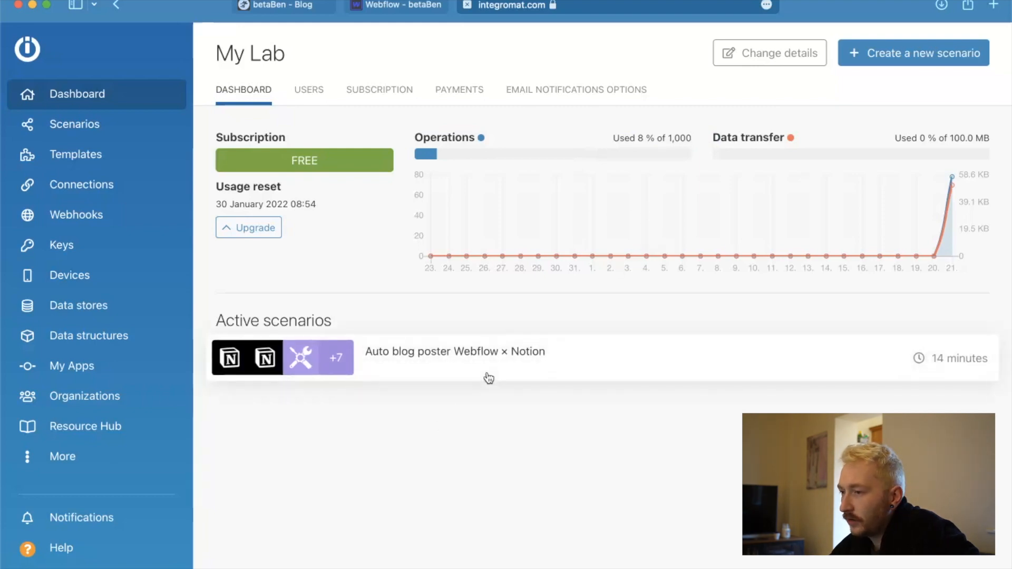
Check the live Blog page, close the open entry in Notion's Writing gallery, and return to the Blog page.
mouse_move(439, 568)
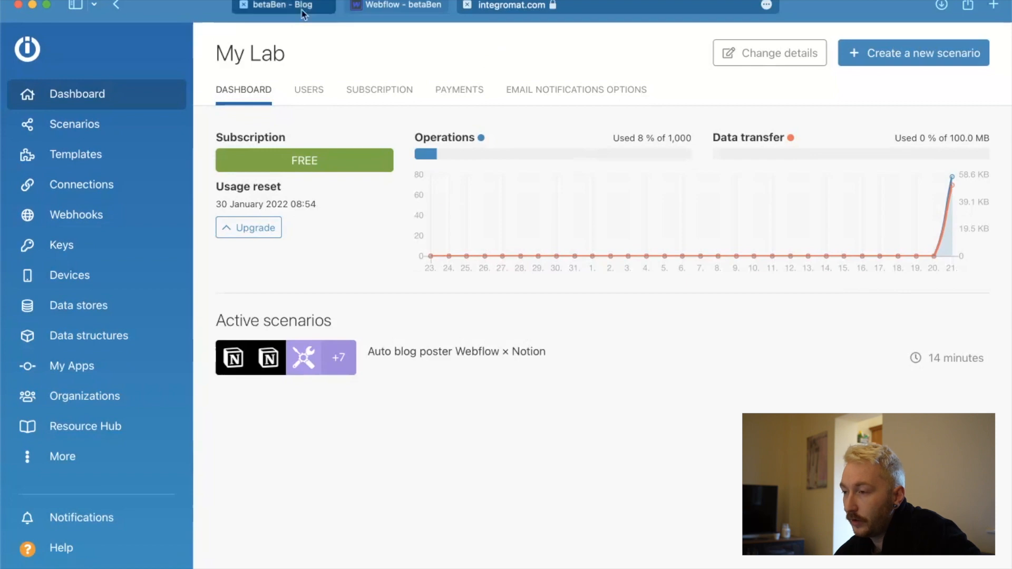
left_click(284, 10)
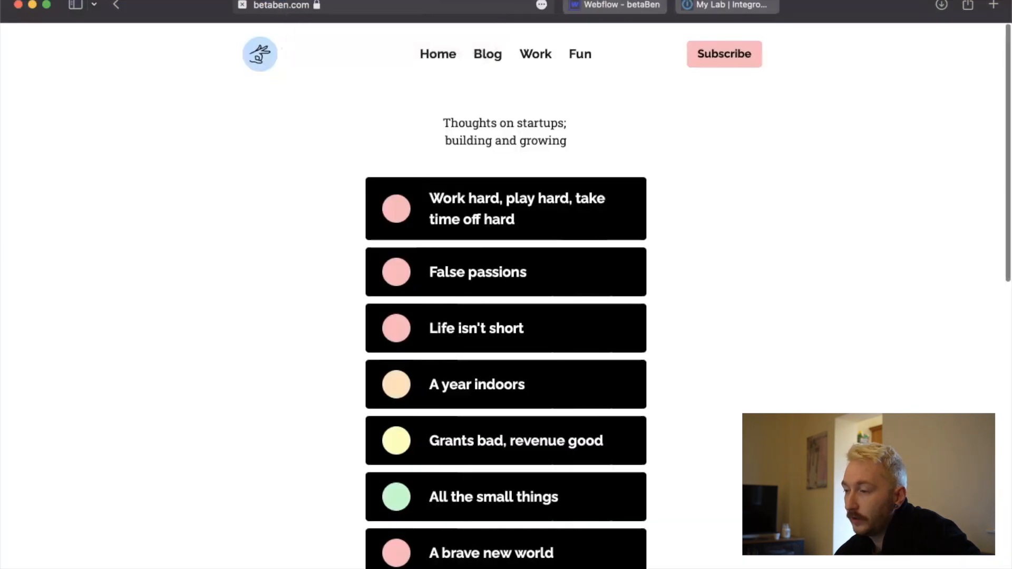
key("ctrl+Up")
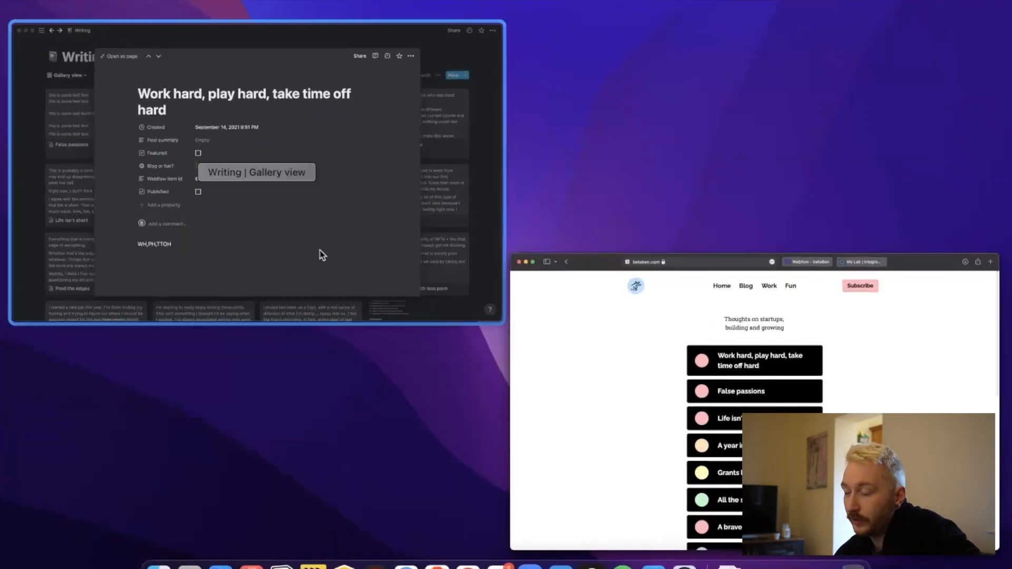
left_click(319, 250)
left_click(323, 16)
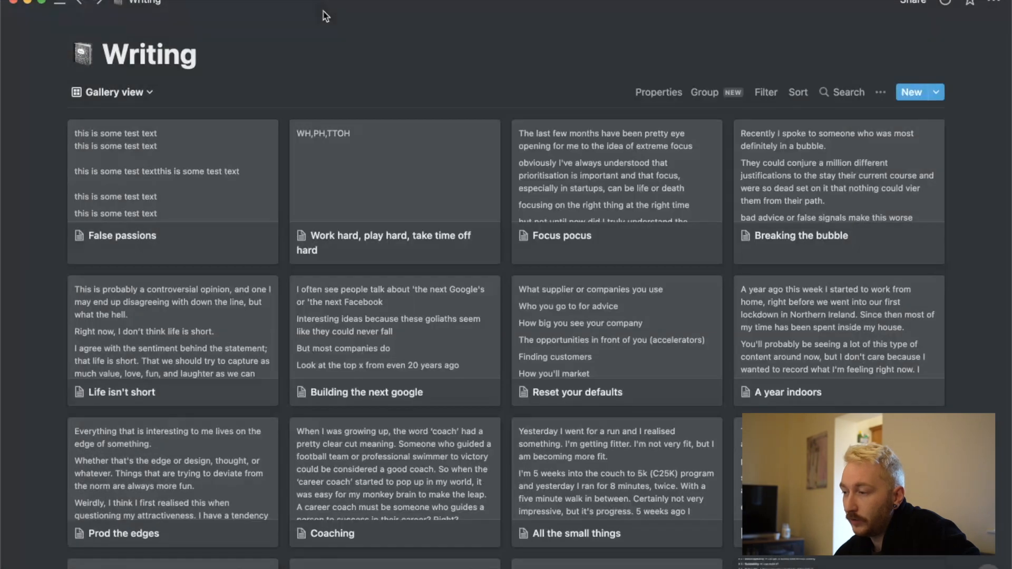
key("ctrl+Up")
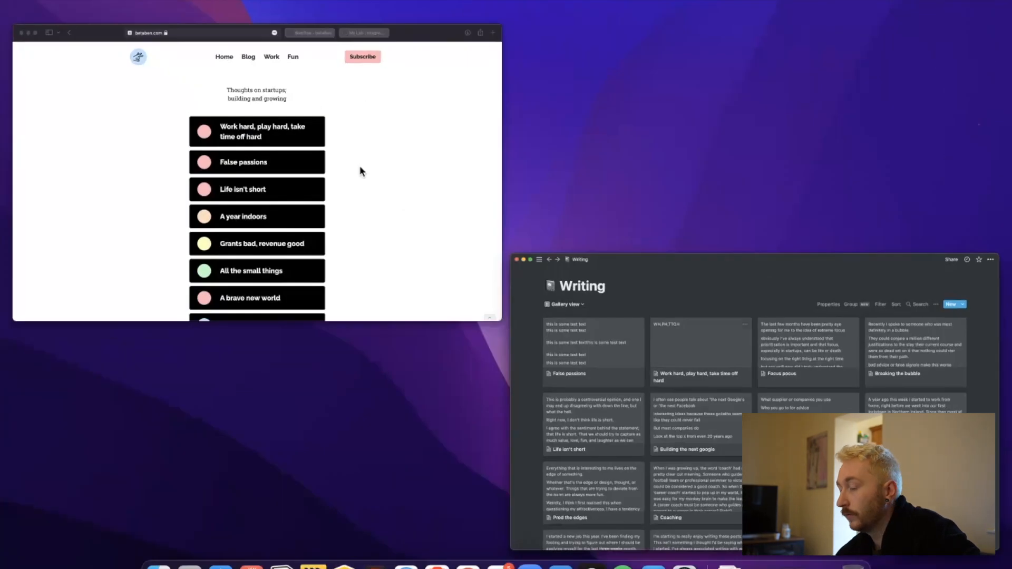
left_click(360, 165)
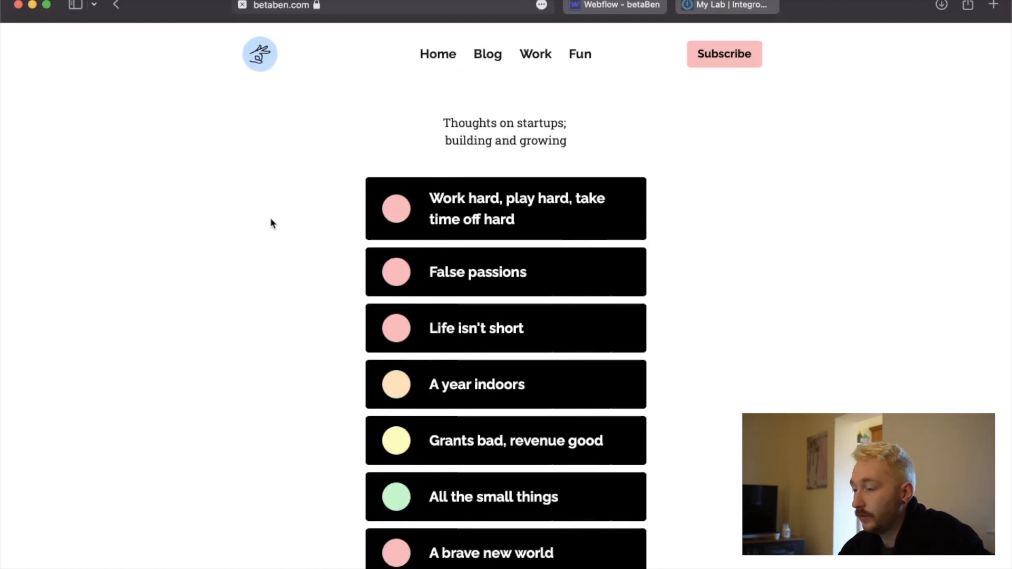
Return to the Integromat dashboard and open the "Auto blog poster Webflow × Notion" scenario.
left_click(716, 5)
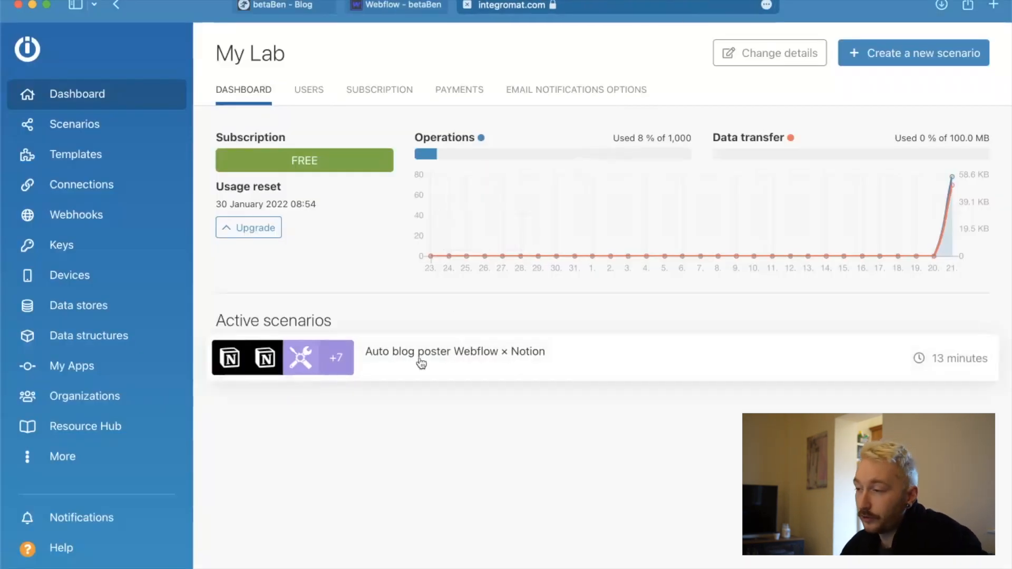
left_click(562, 362)
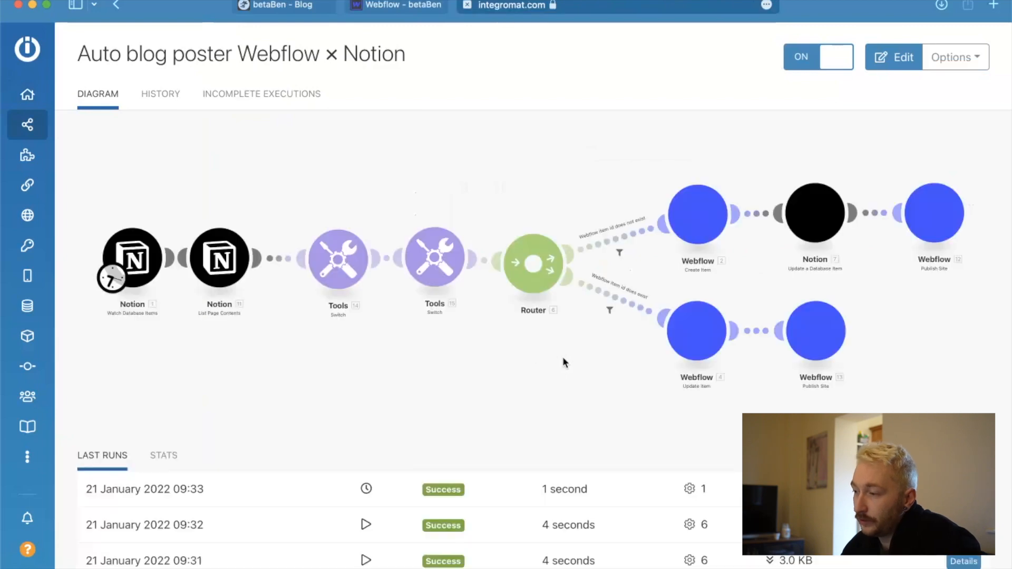